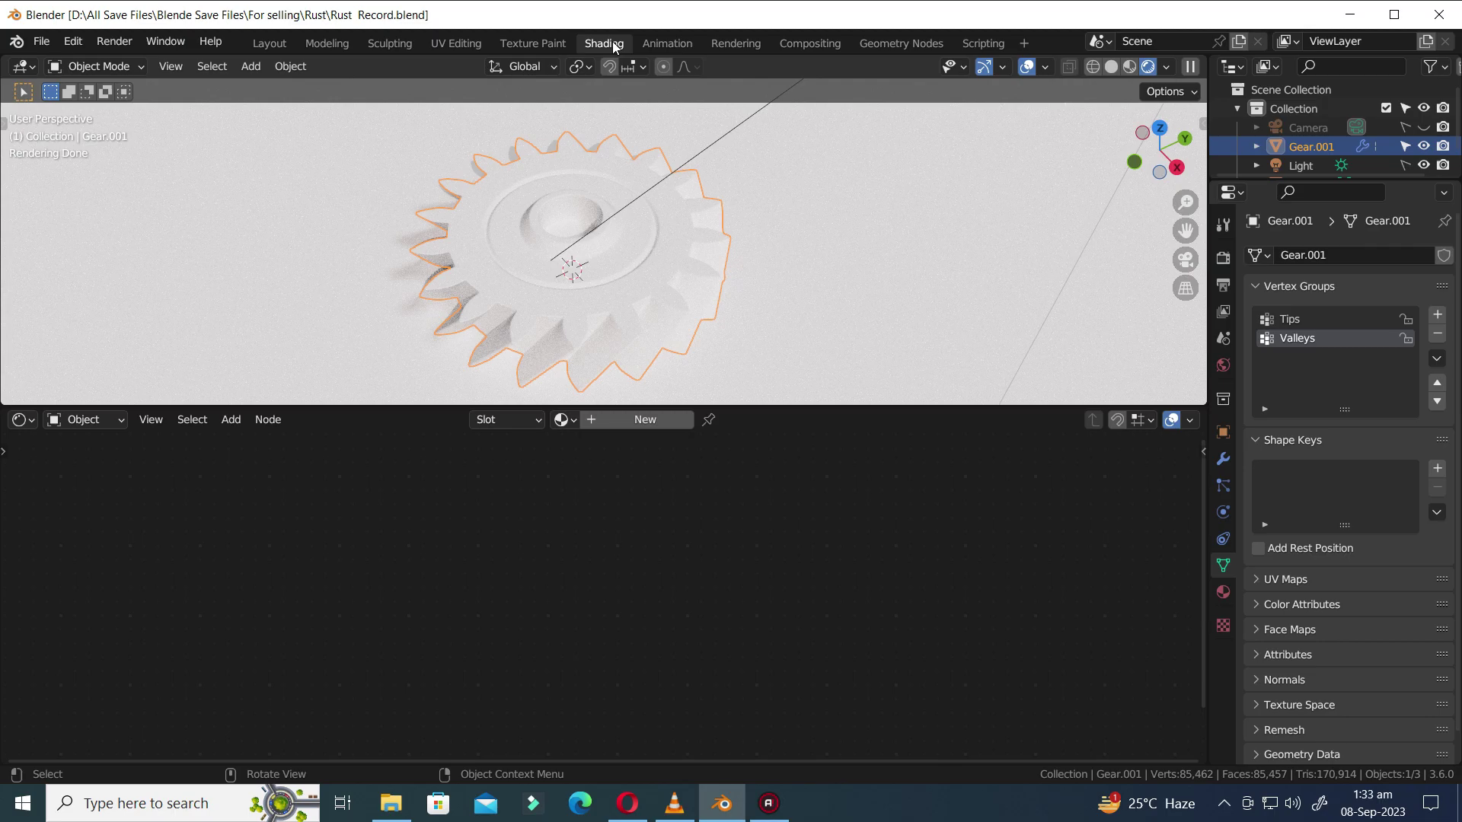
- Create a new node-based material for the gear
{"action": "left_click", "coordinate": [652, 419]}
{"action": "scroll", "coordinate": [751, 605], "scroll_direction": "down", "scroll_amount": 5}
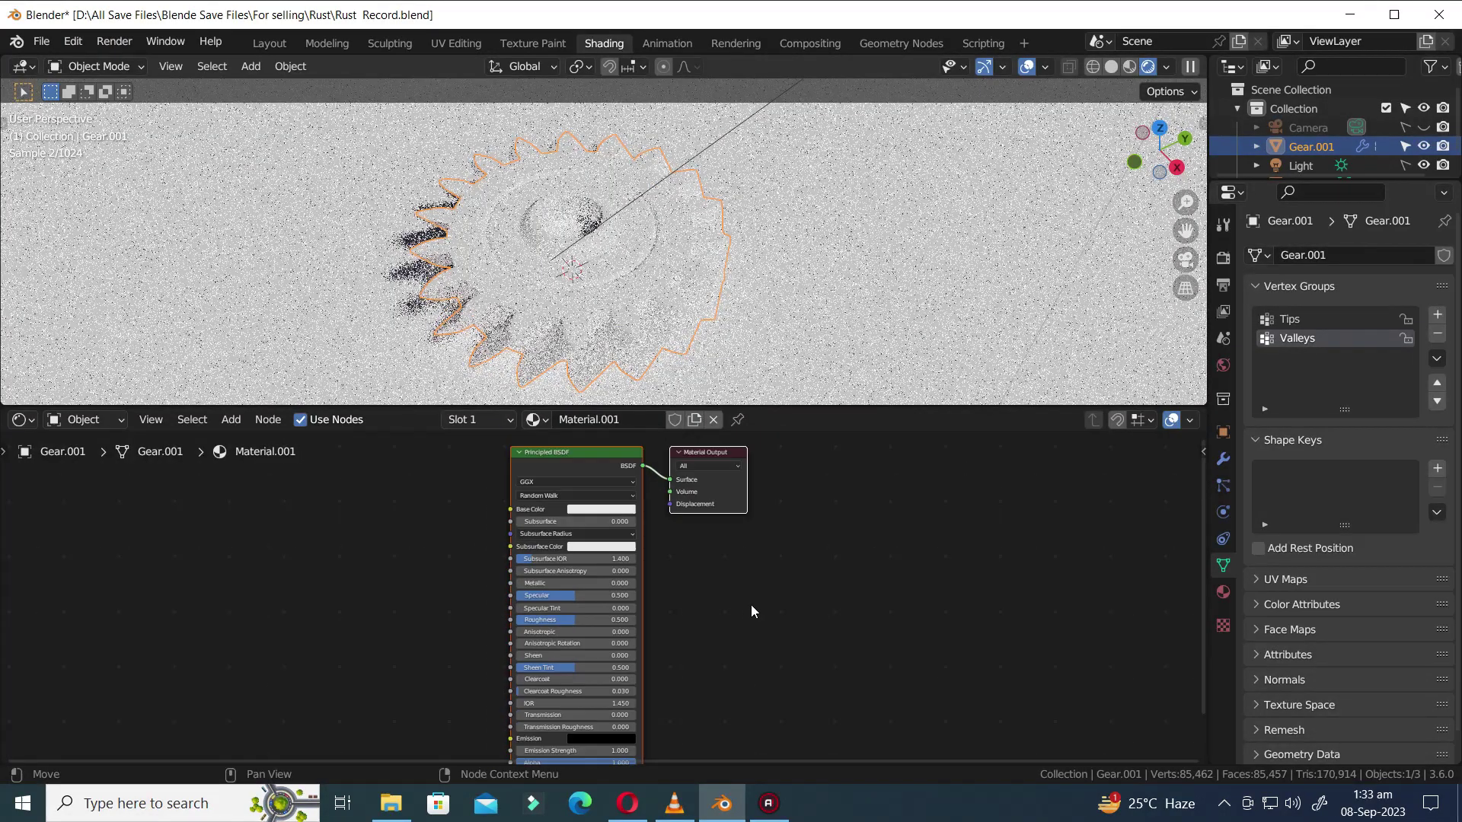
{"action": "scroll", "coordinate": [764, 622], "scroll_direction": "up", "scroll_amount": 4}
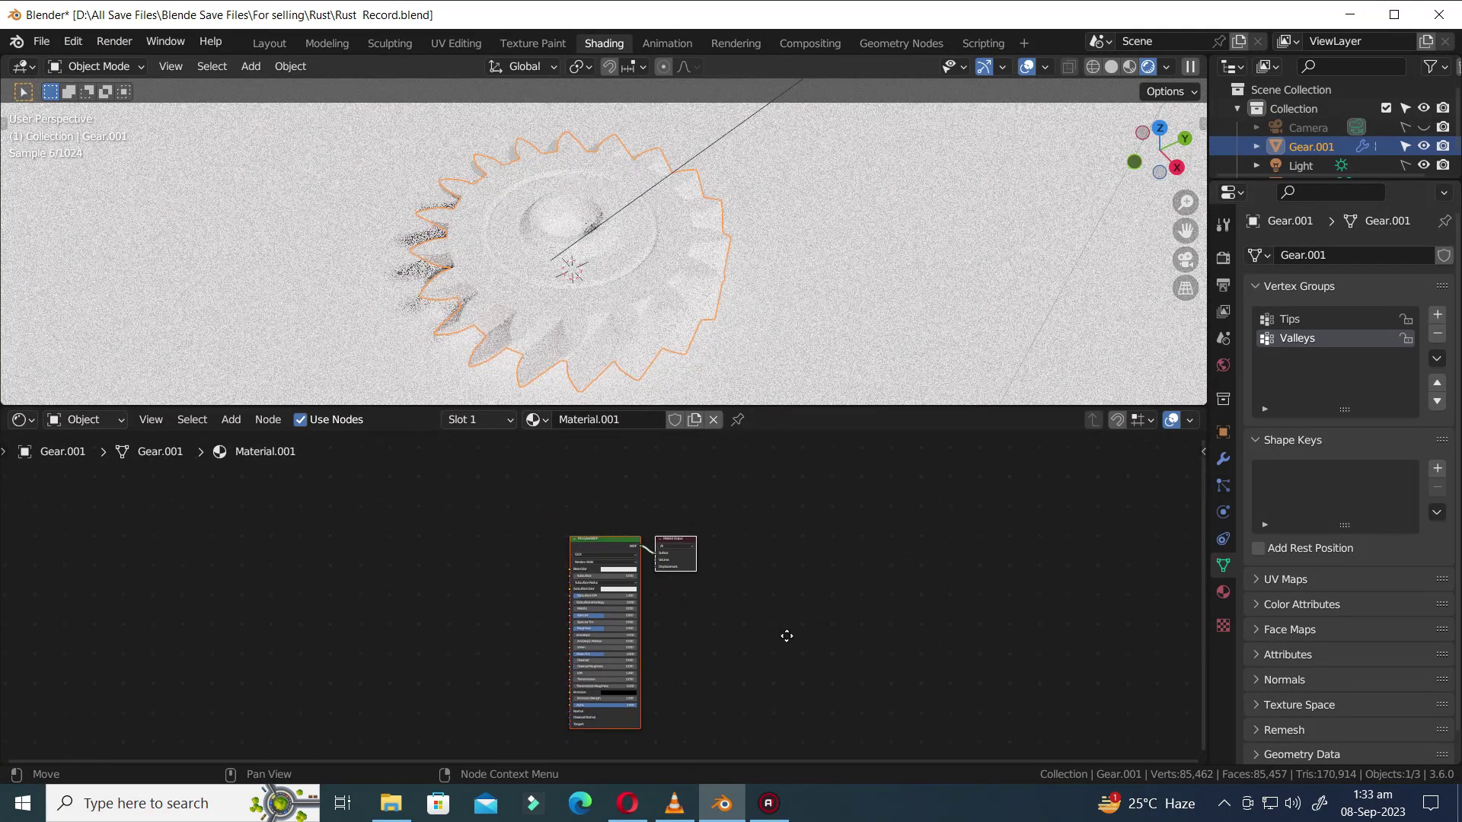
{"action": "scroll", "coordinate": [685, 563], "scroll_direction": "up", "scroll_amount": 5, "text": "shift"}
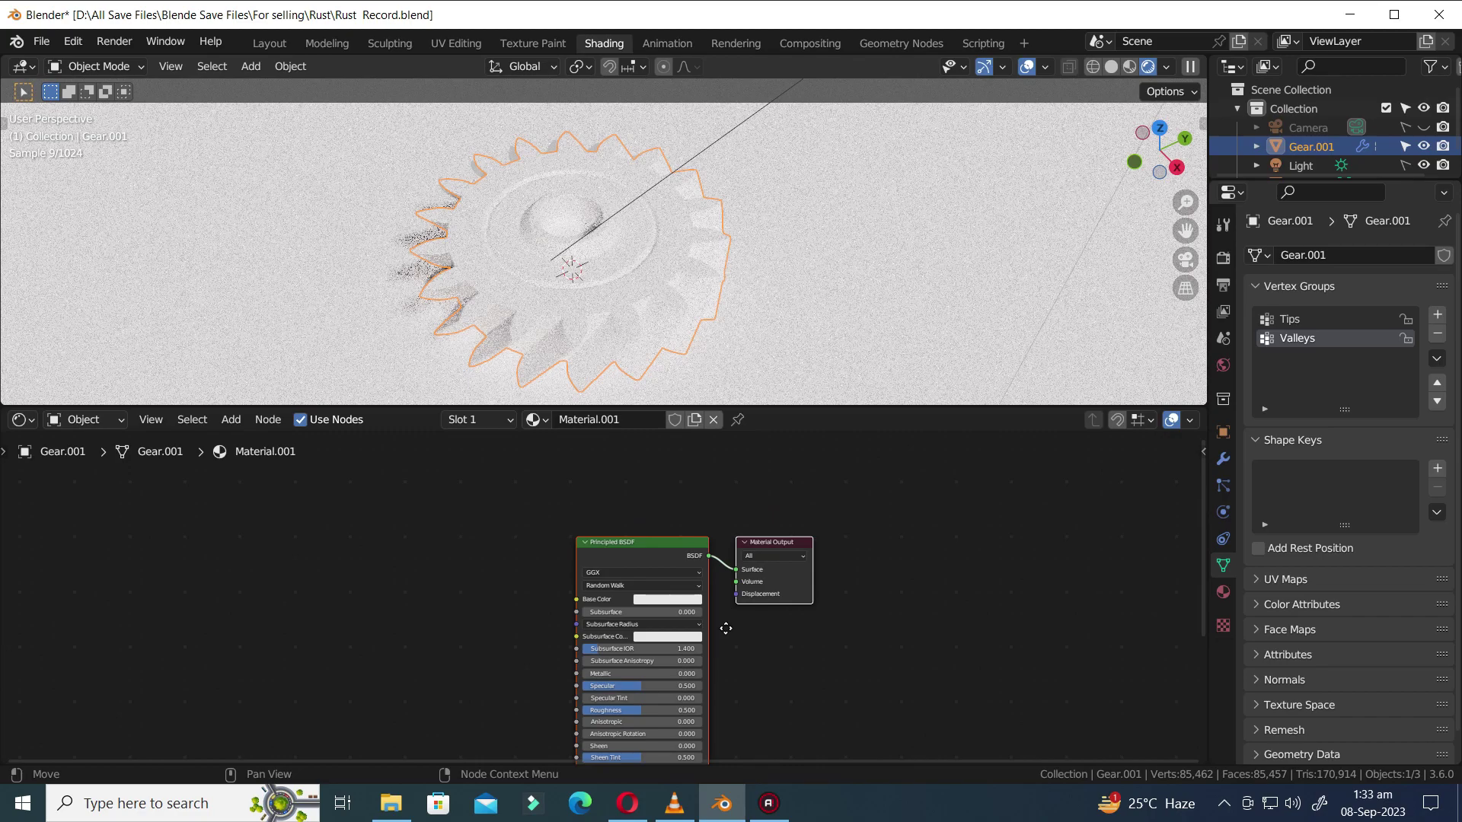
- Add a Glossy BSDF node above the Principled BSDF
{"action": "left_click", "coordinate": [684, 564]}
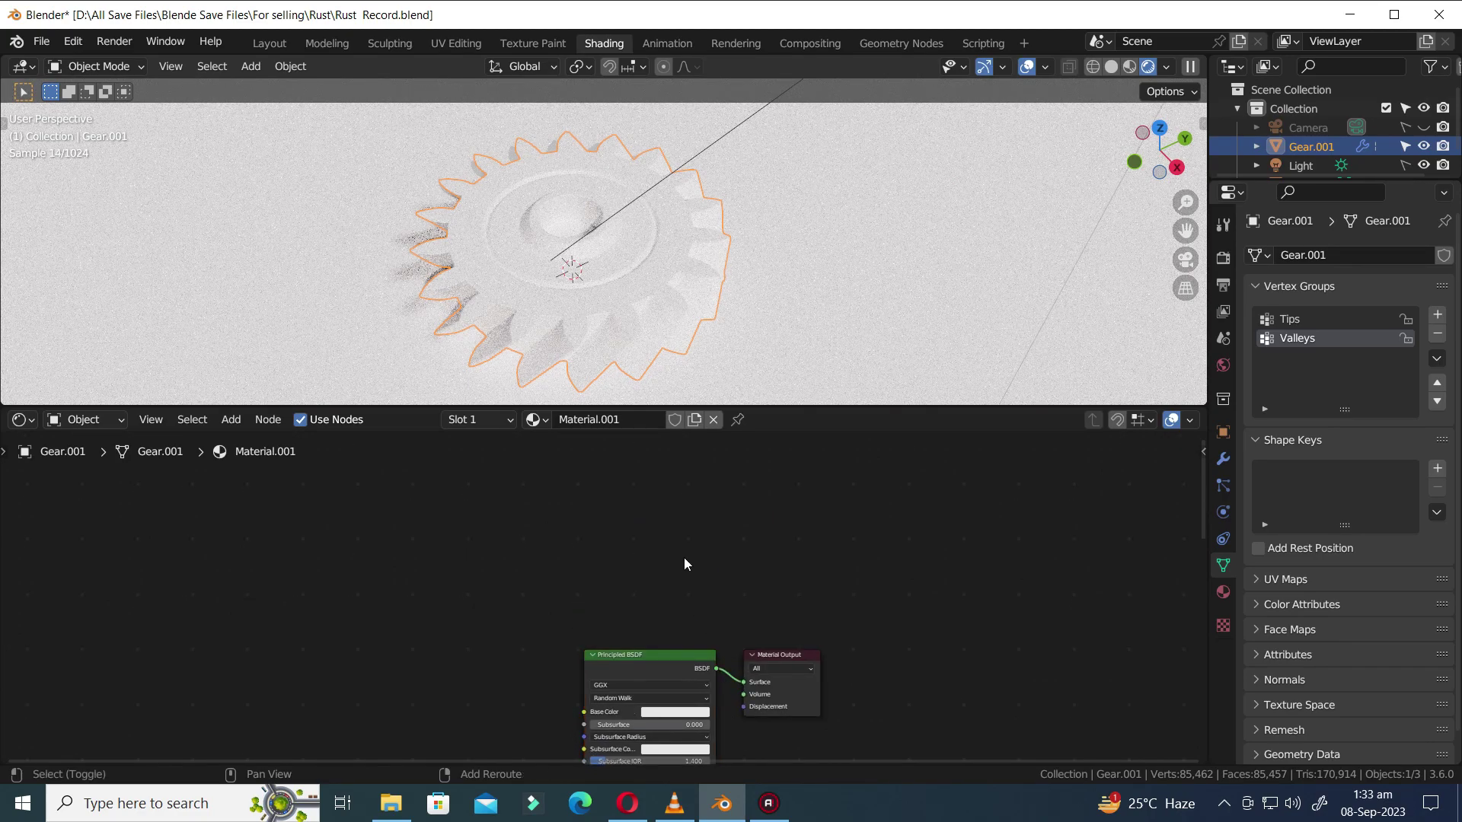
{"action": "key", "text": "shift+a"}
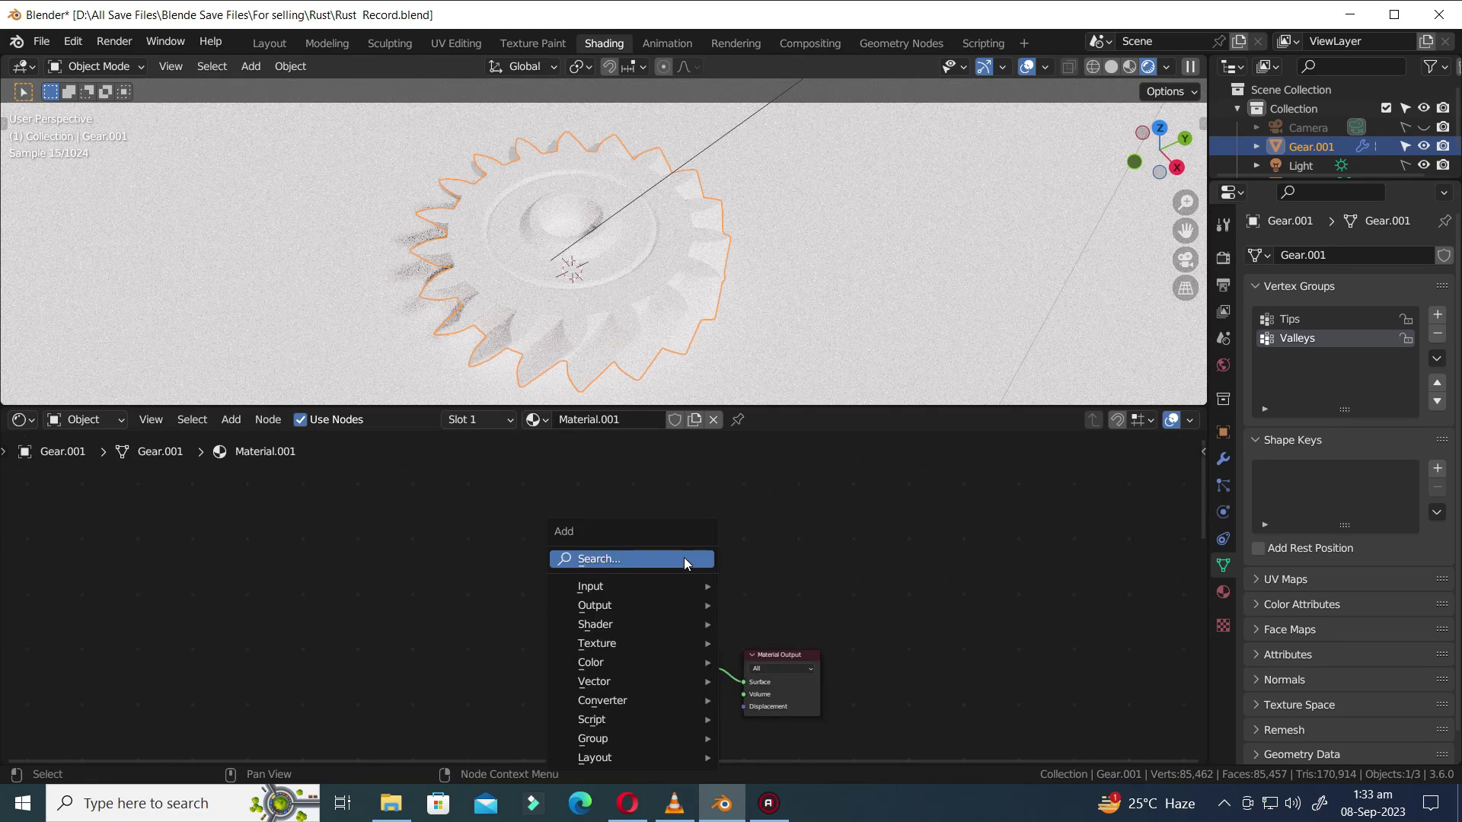
{"action": "left_click", "coordinate": [686, 560]}
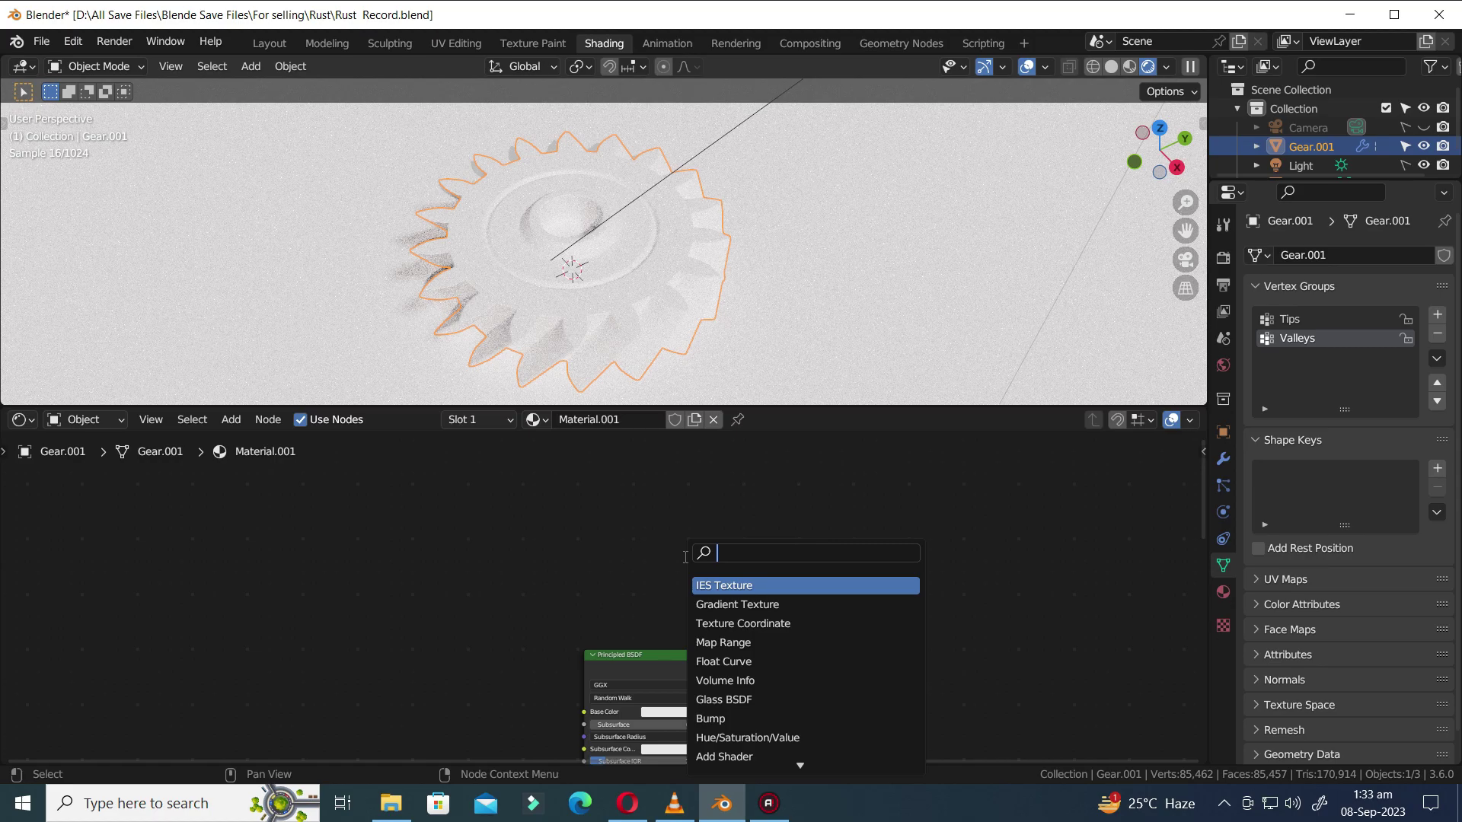
{"action": "type", "text": "glo"}
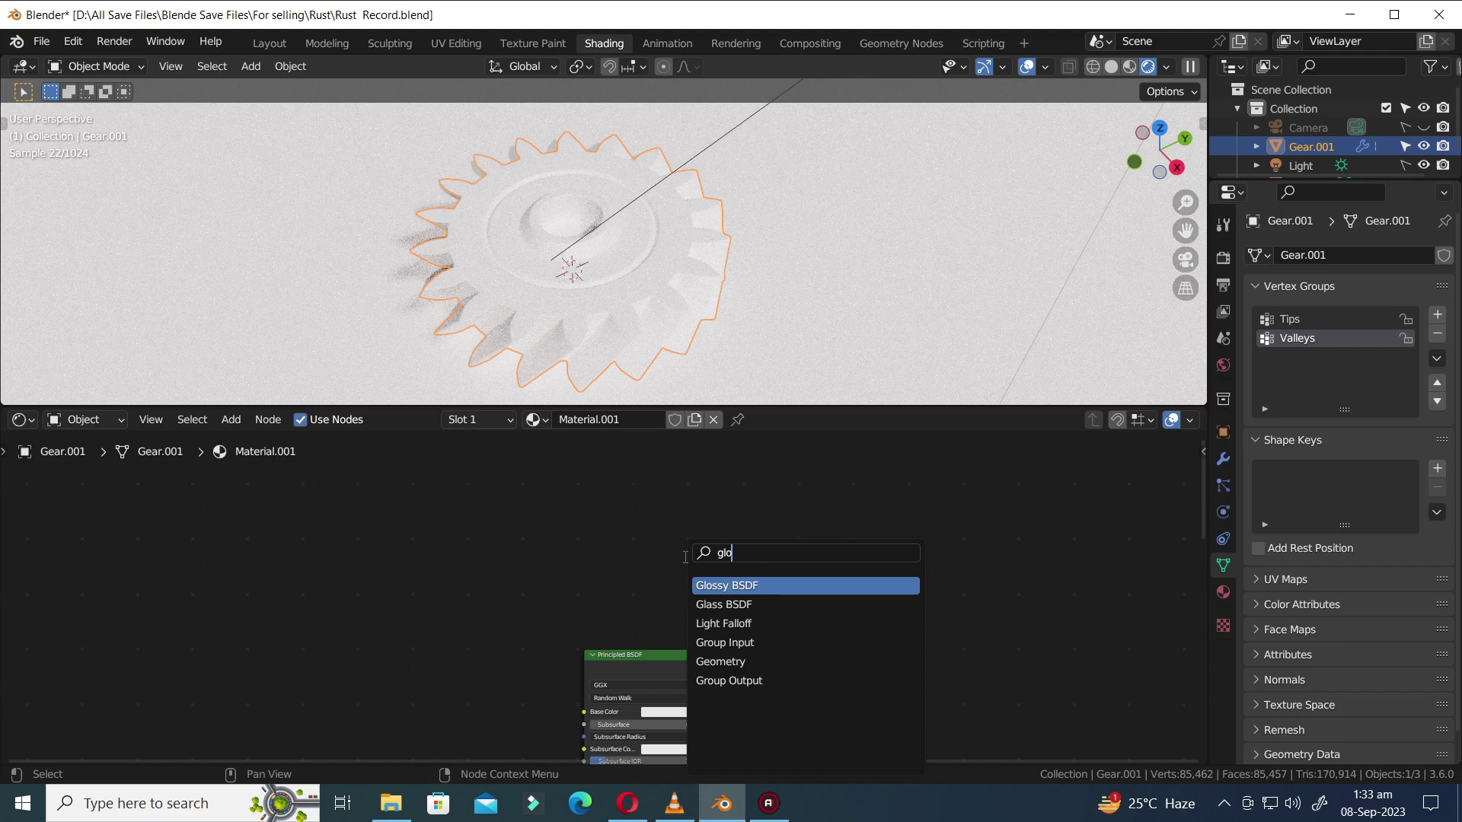
{"action": "type", "text": "s"}
{"action": "left_click", "coordinate": [715, 583]}
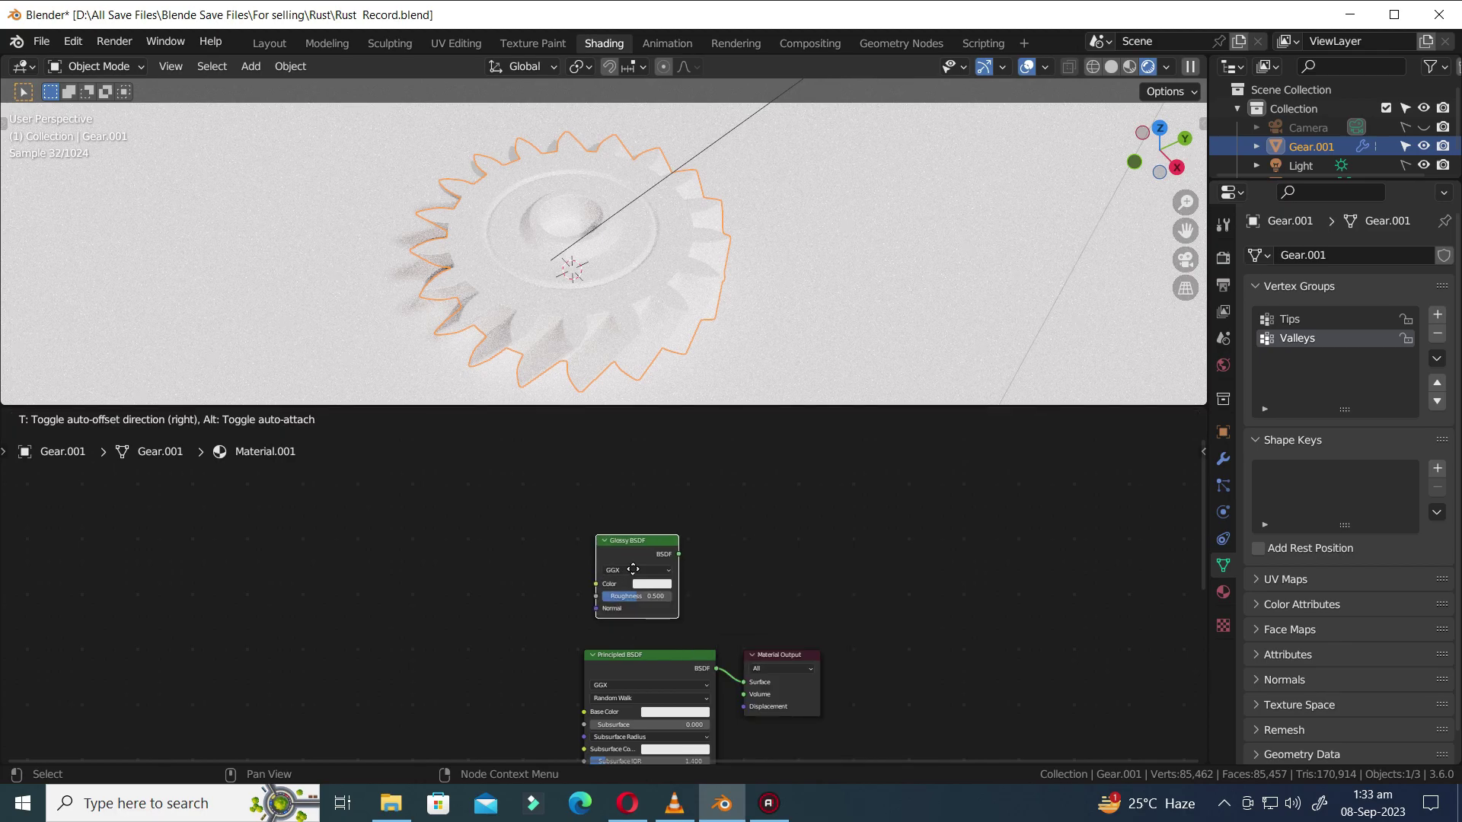
{"action": "left_click", "coordinate": [644, 539]}
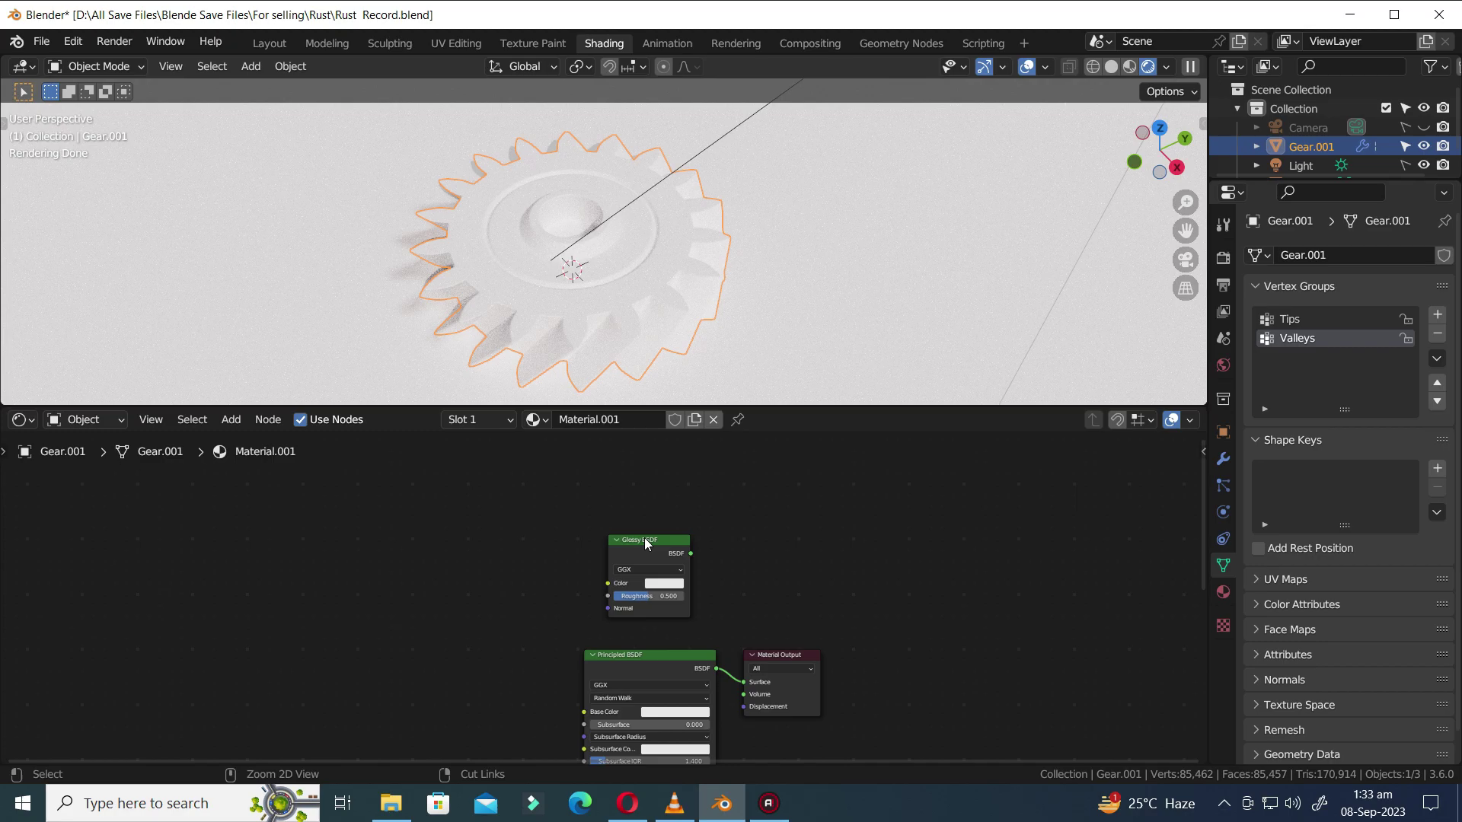
- Combine the Glossy BSDF and Principled BSDF through a Mix Shader into the surface output, and move the Material Output node clear of it
{"action": "right_click_drag", "start_coordinate": [644, 539], "coordinate": [647, 684], "text": "ctrl+shift"}
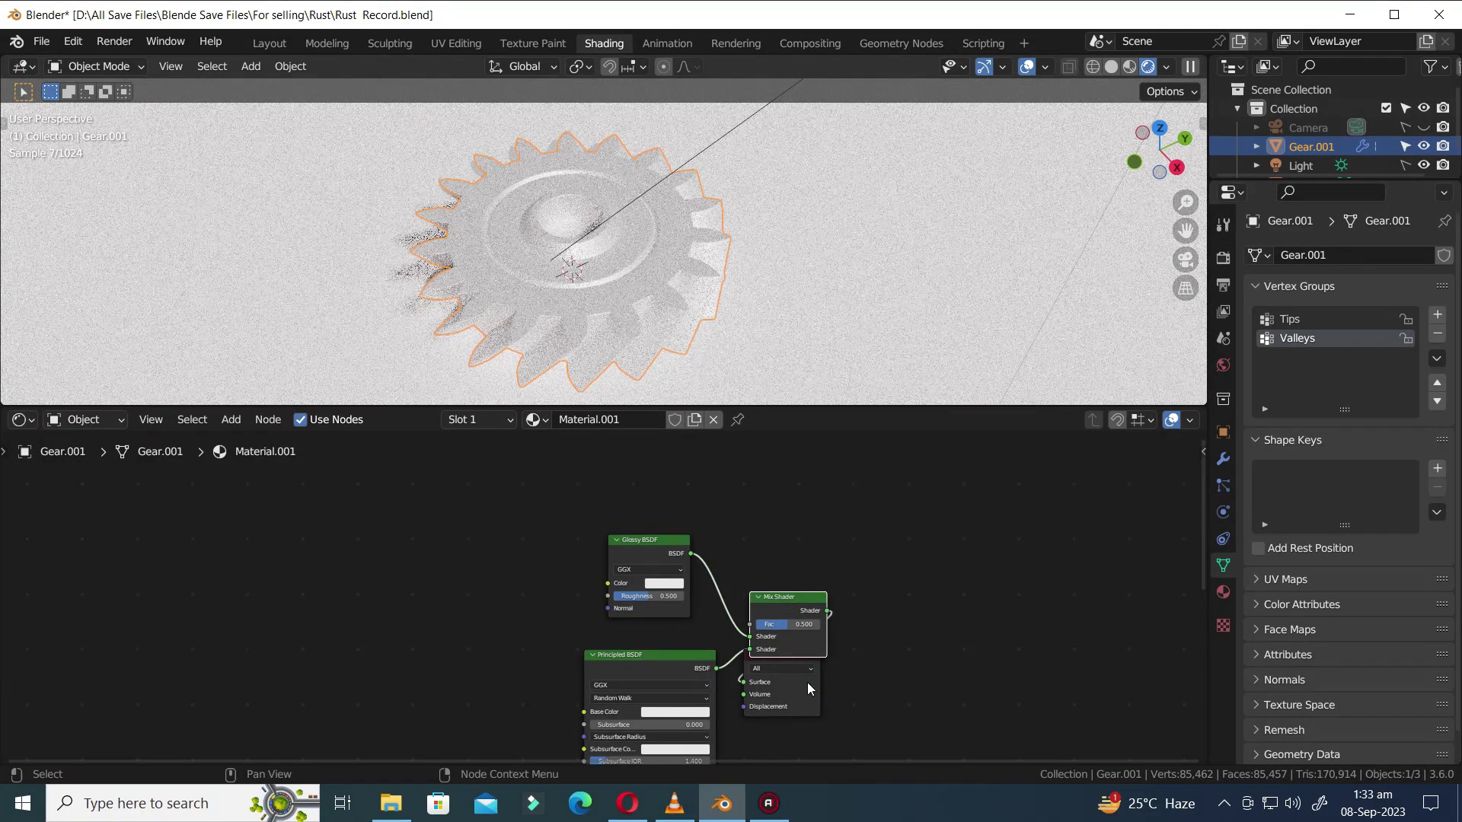
{"action": "left_click_drag", "start_coordinate": [807, 683], "coordinate": [1073, 656]}
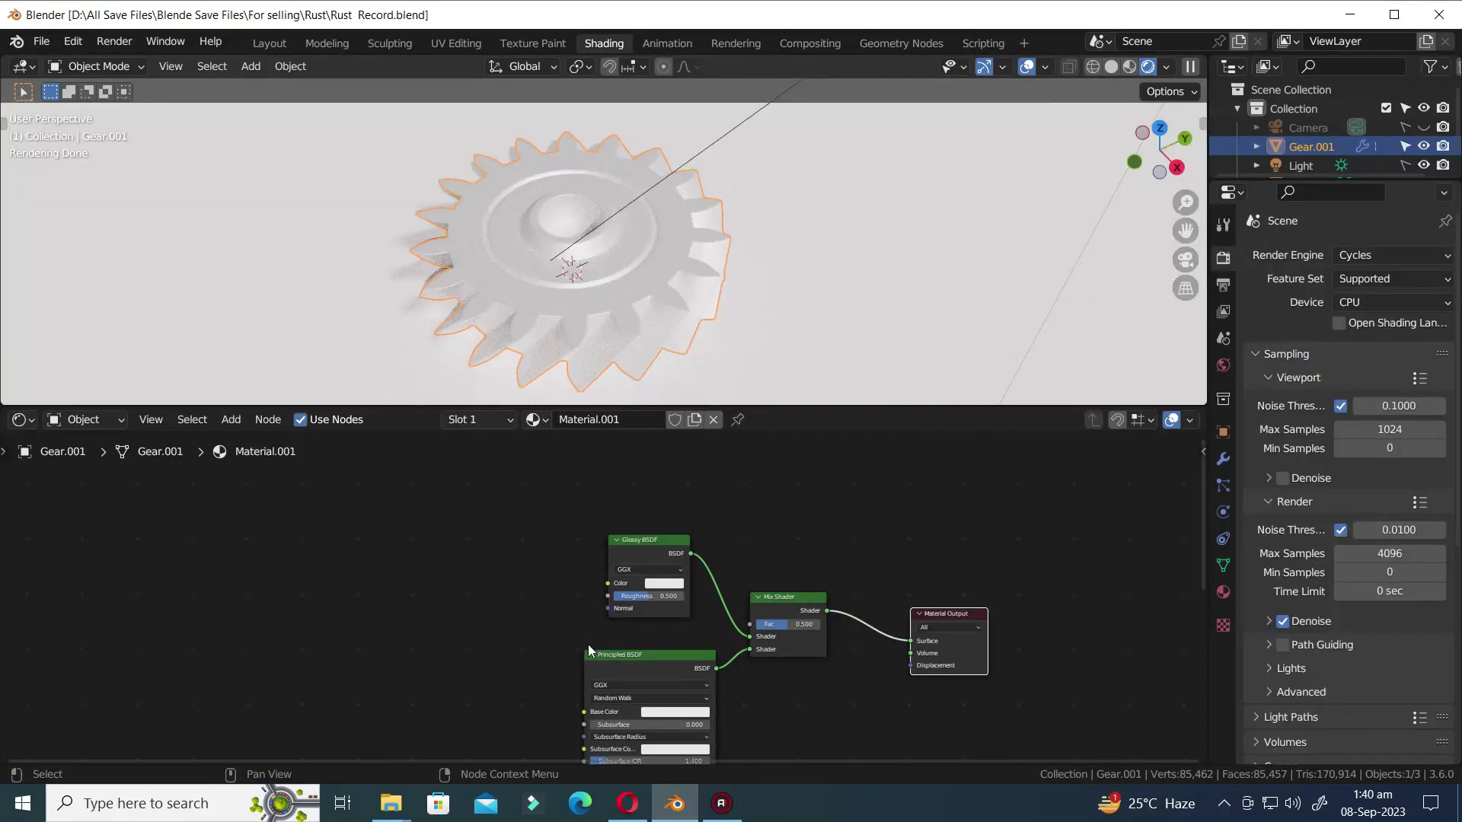
{"action": "scroll", "coordinate": [587, 645], "scroll_direction": "down", "scroll_amount": 3}
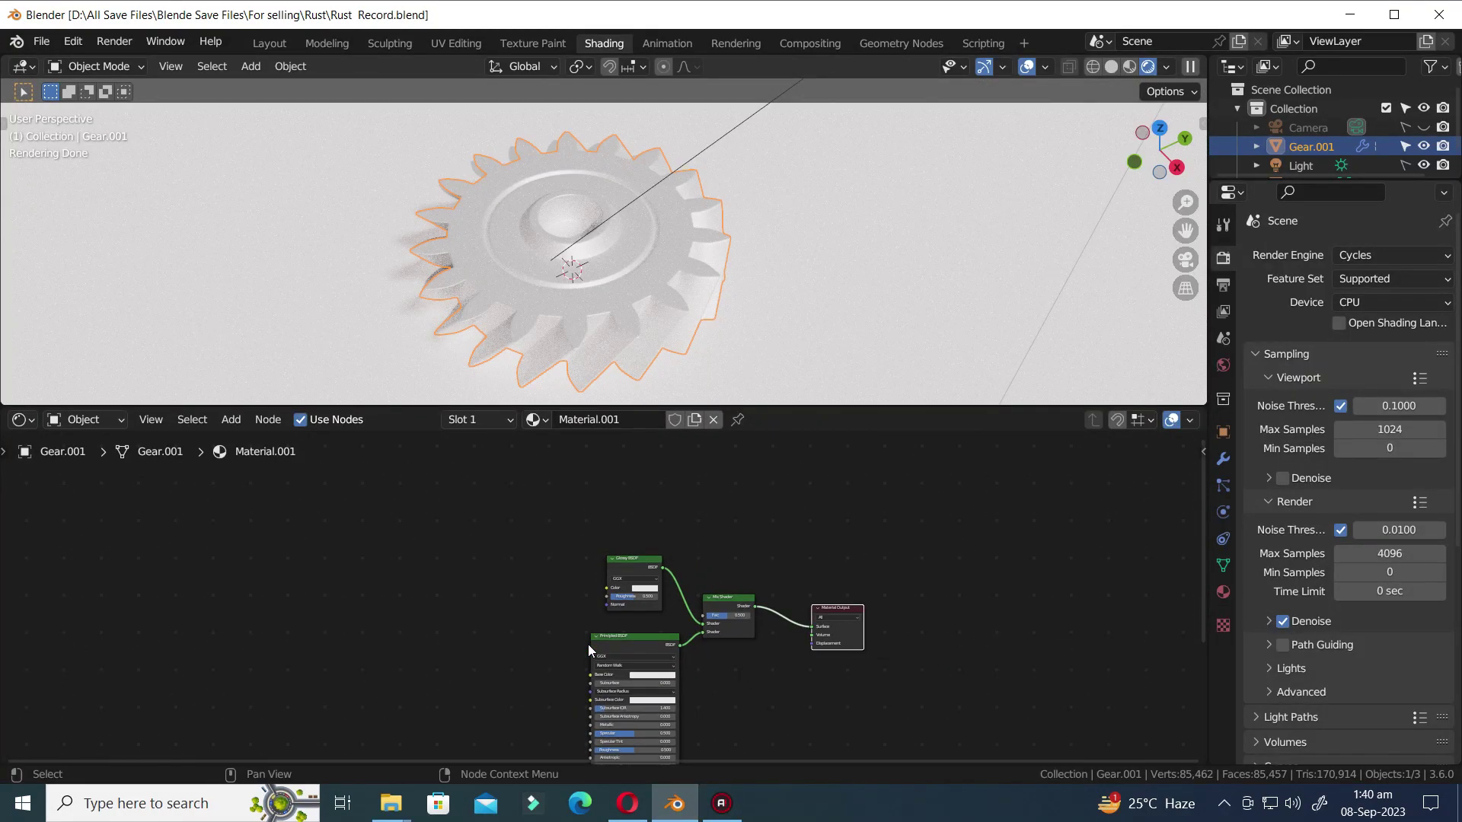
- Add a Texture Coordinate node in the empty area well before the shader nodes
{"action": "middle_click_drag", "start_coordinate": [486, 670], "coordinate": [711, 624]}
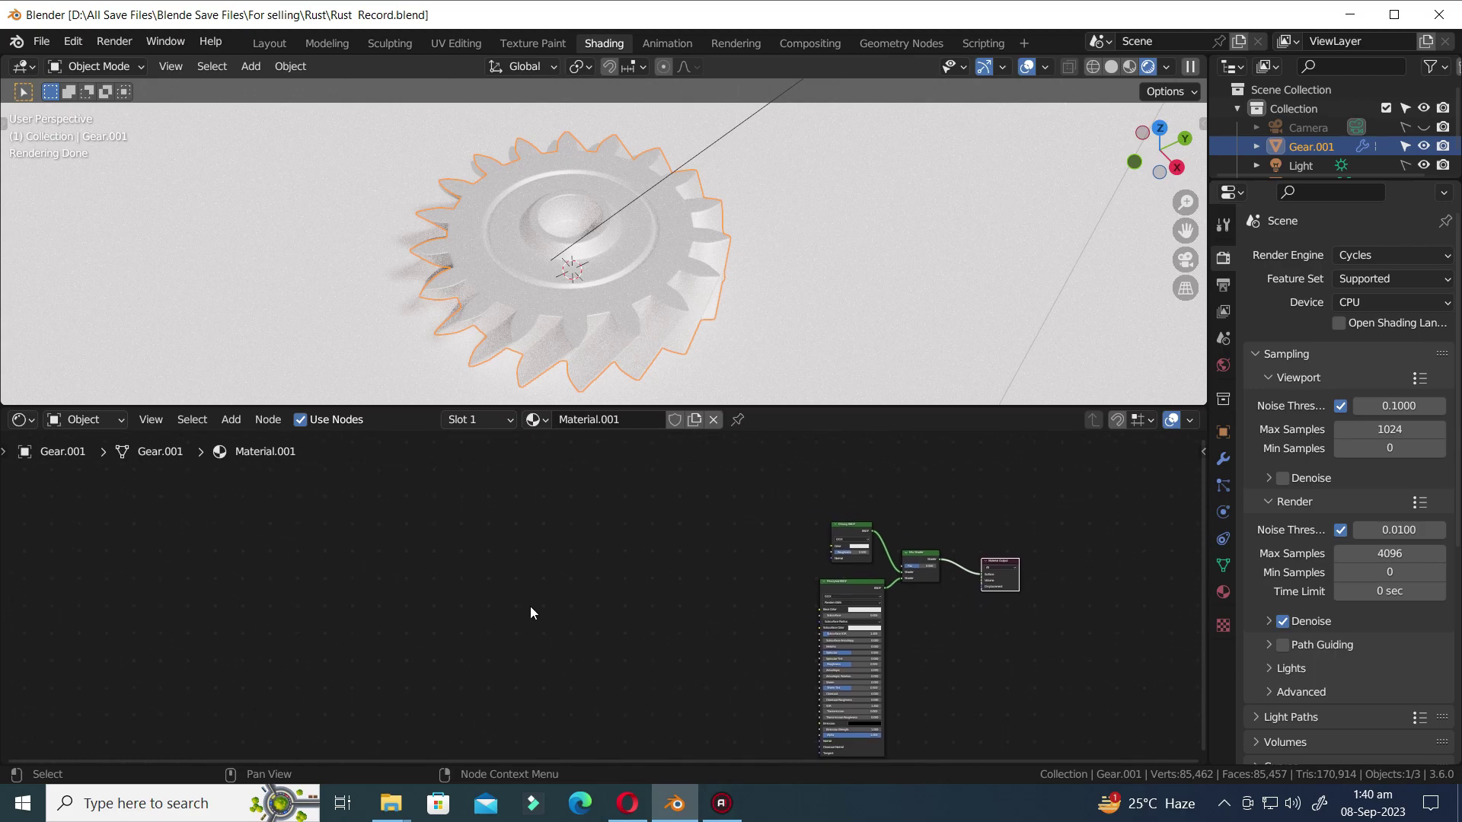
{"action": "key", "text": "shift+a"}
{"action": "type", "text": "tex"}
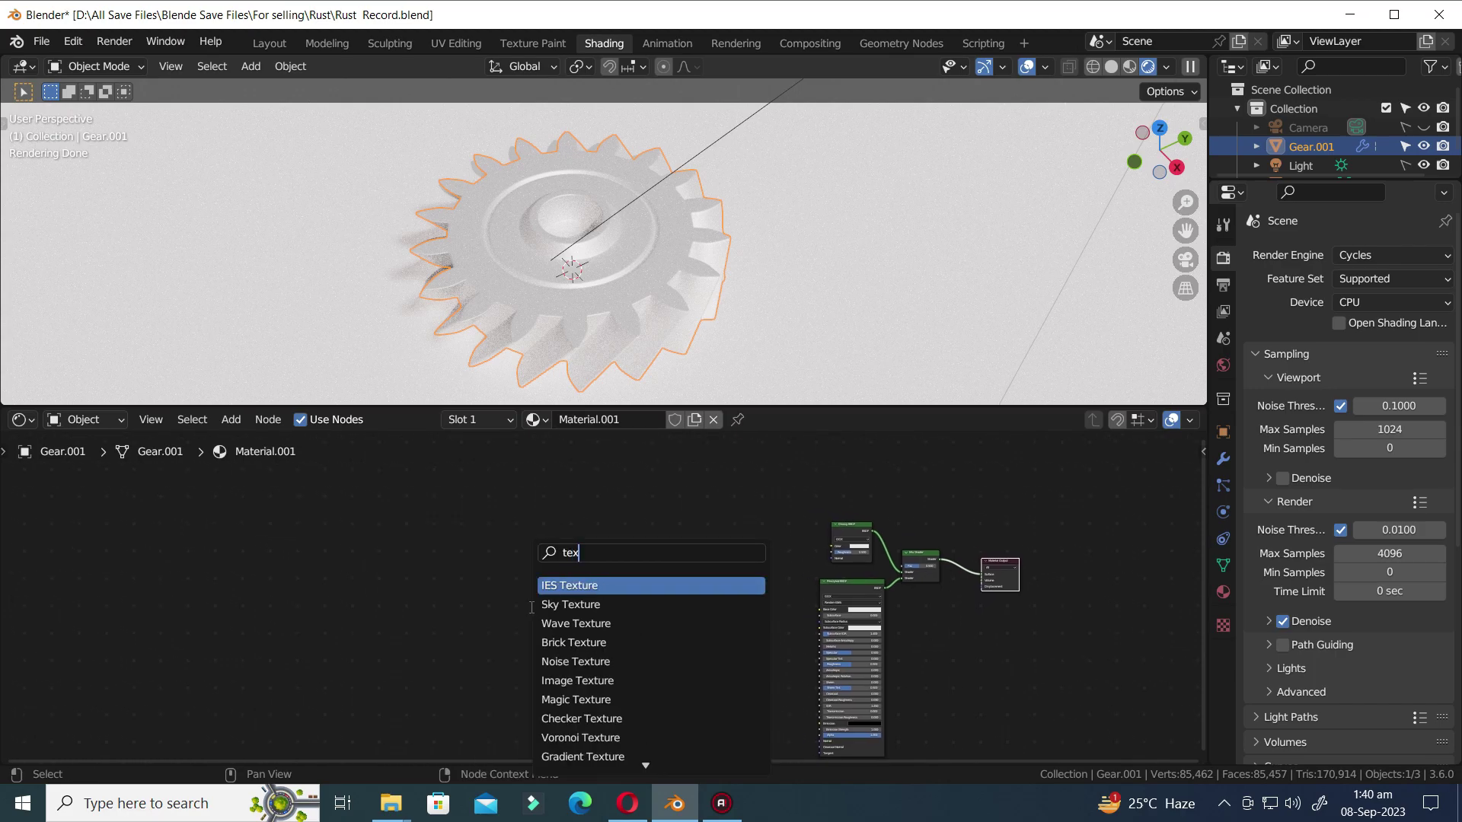
{"action": "type", "text": "ture cor"}
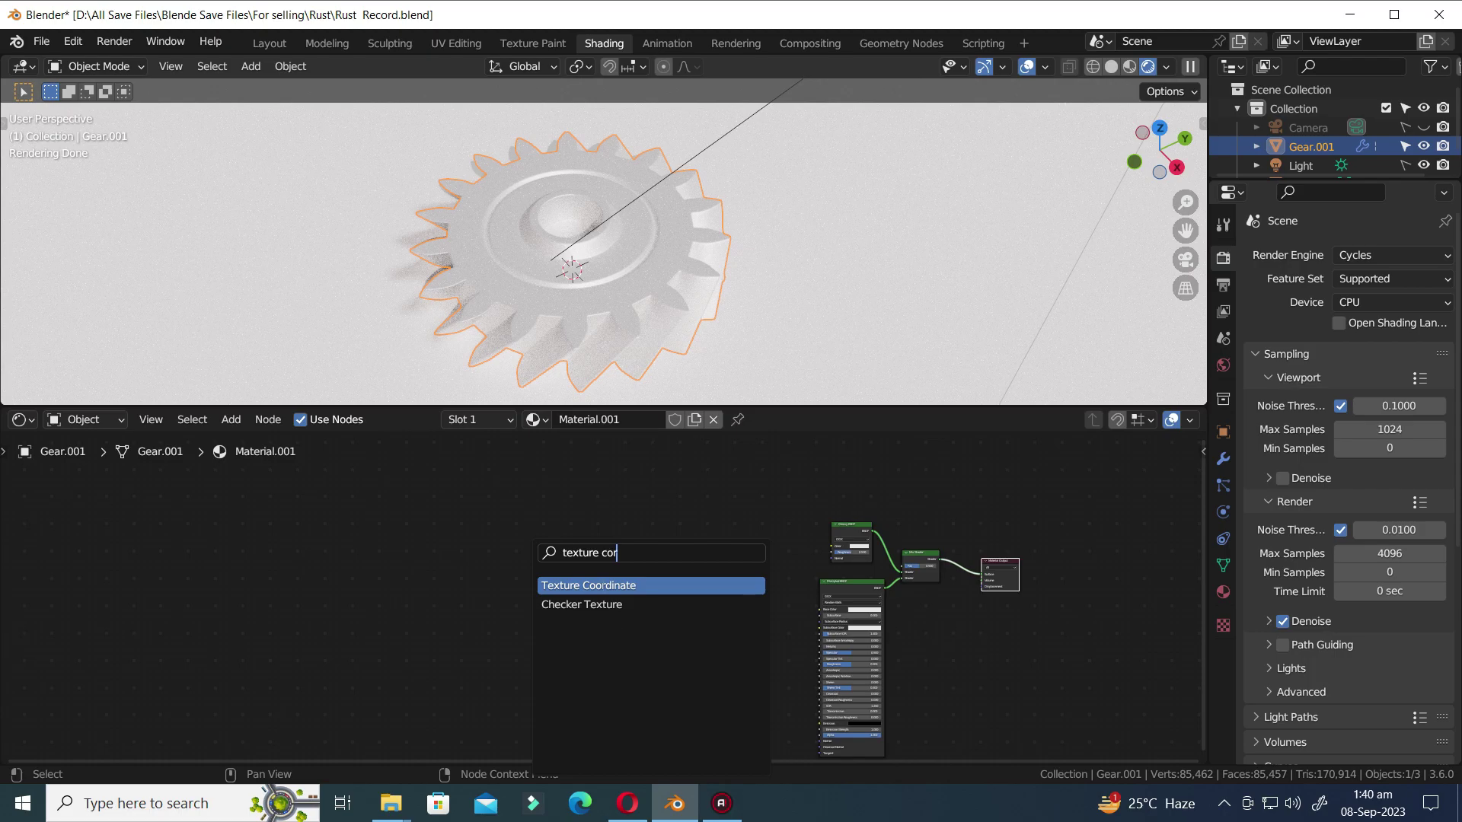
{"action": "key", "text": "Return"}
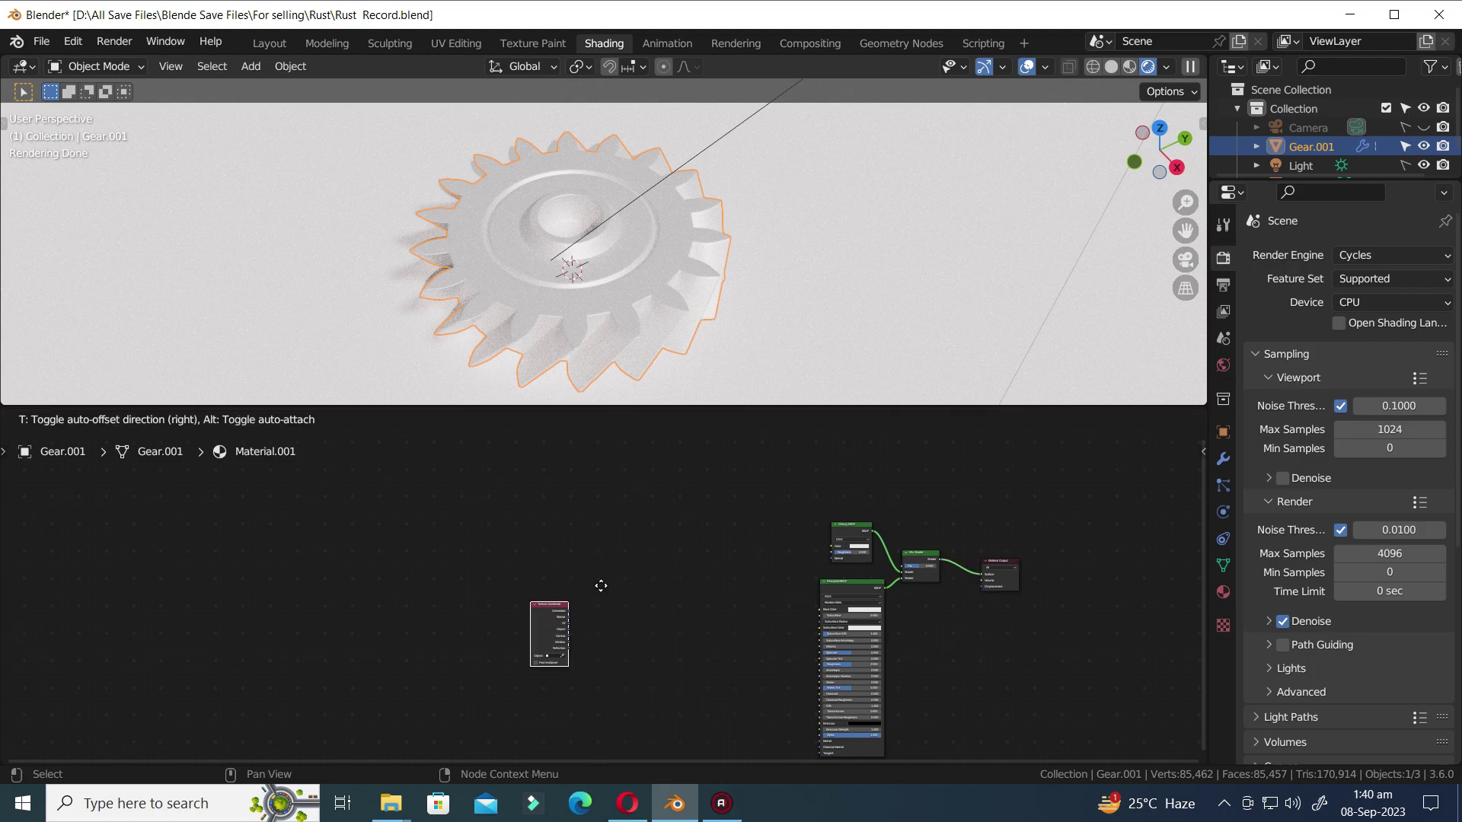
{"action": "left_click", "coordinate": [327, 585]}
- Add a Noise Texture node beside the Texture Coordinate node
{"action": "scroll", "coordinate": [326, 586], "scroll_direction": "up", "scroll_amount": 1}
{"action": "key", "text": "shift+a"}
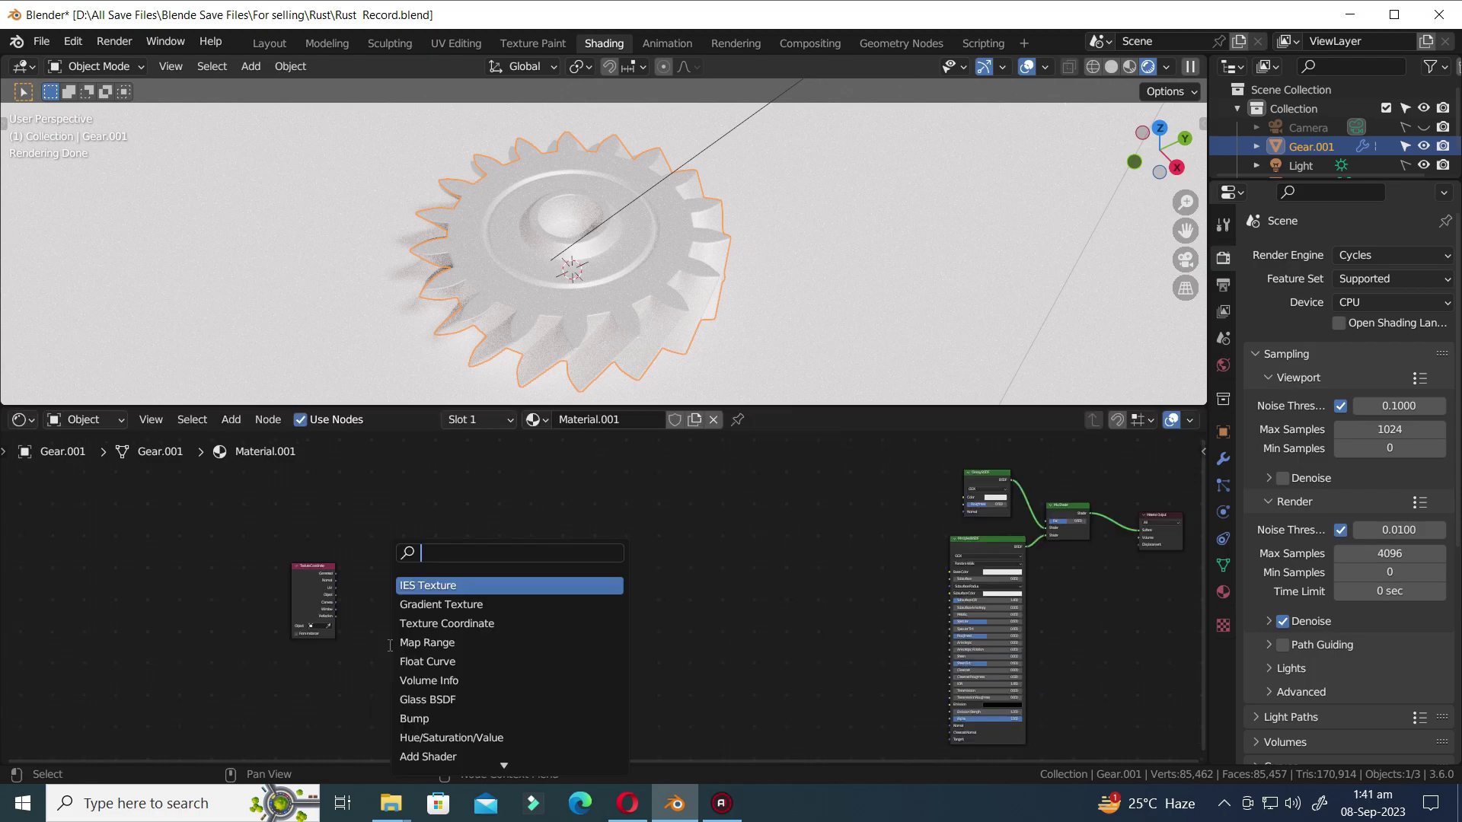
{"action": "type", "text": "nois"}
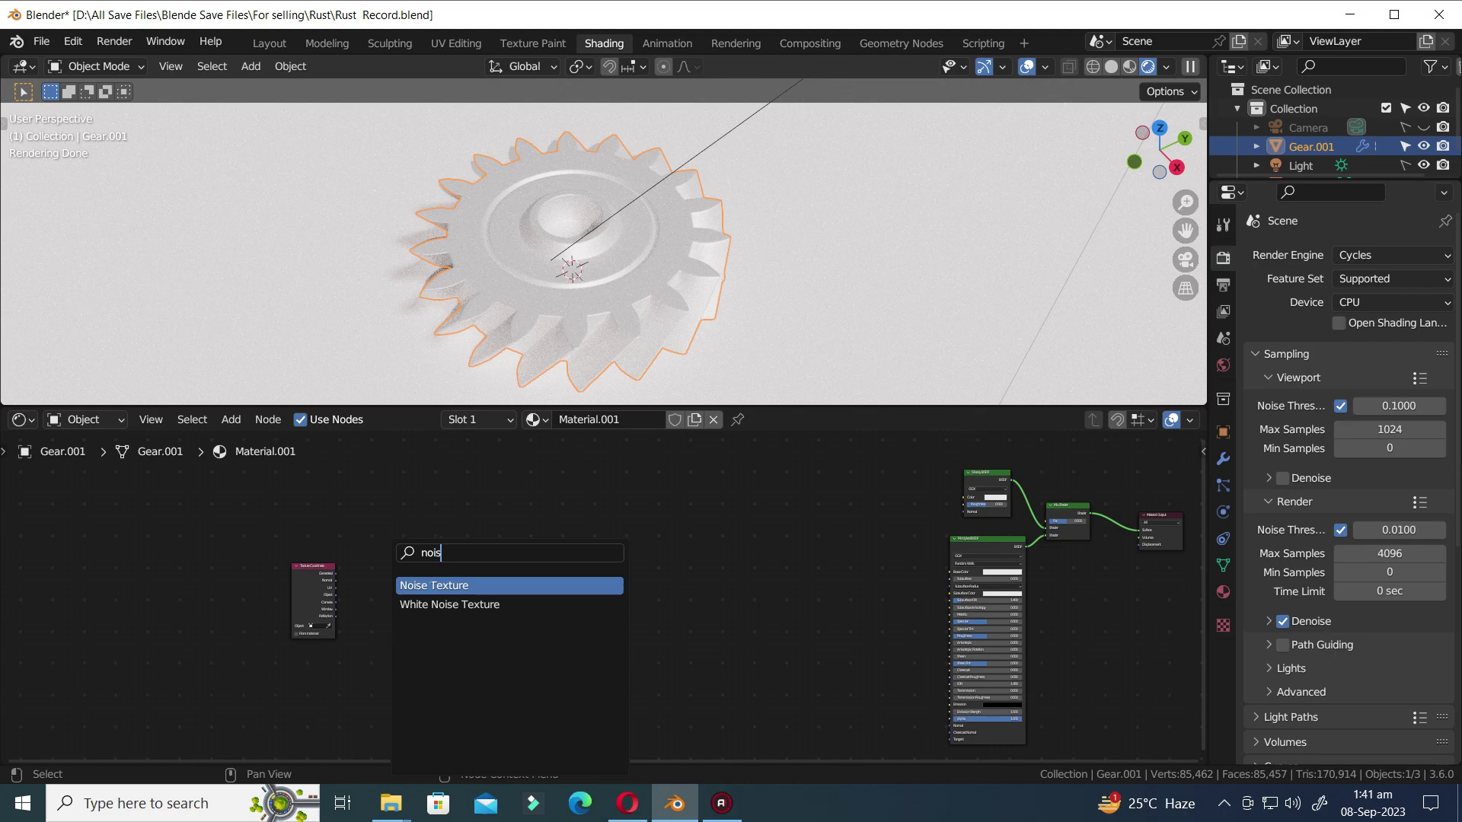
{"action": "key", "text": "Return"}
{"action": "left_click", "coordinate": [408, 508]}
{"action": "scroll", "coordinate": [364, 716], "scroll_direction": "up", "scroll_amount": 3}
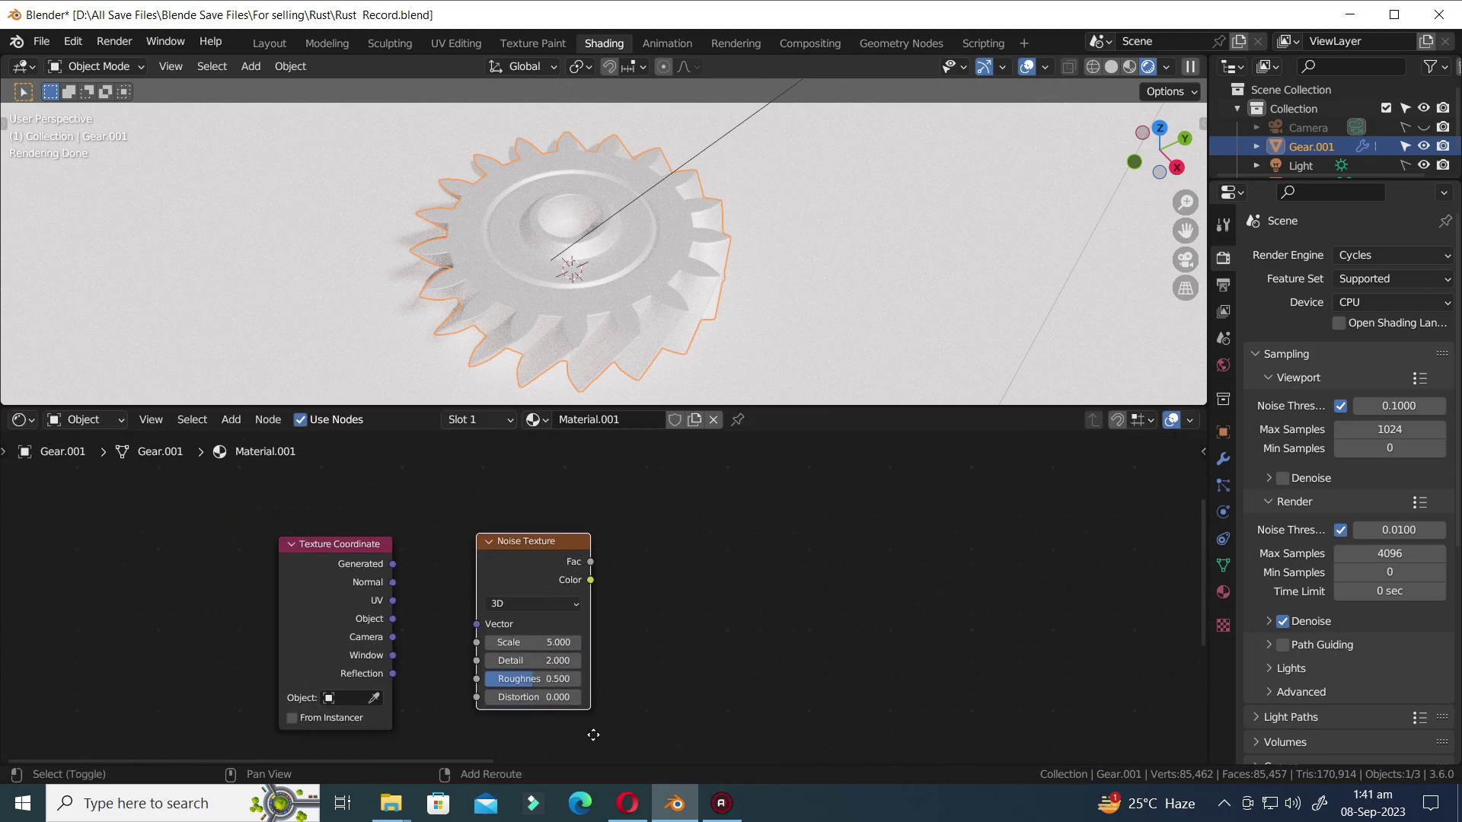
- Set the Noise Texture to 4D, link the Generated coordinates to its Vector input and save the file
{"action": "scroll", "coordinate": [538, 681], "scroll_direction": "up", "scroll_amount": 3}
{"action": "middle_click_drag", "start_coordinate": [538, 681], "coordinate": [635, 640]}
{"action": "left_click", "coordinate": [635, 559]}
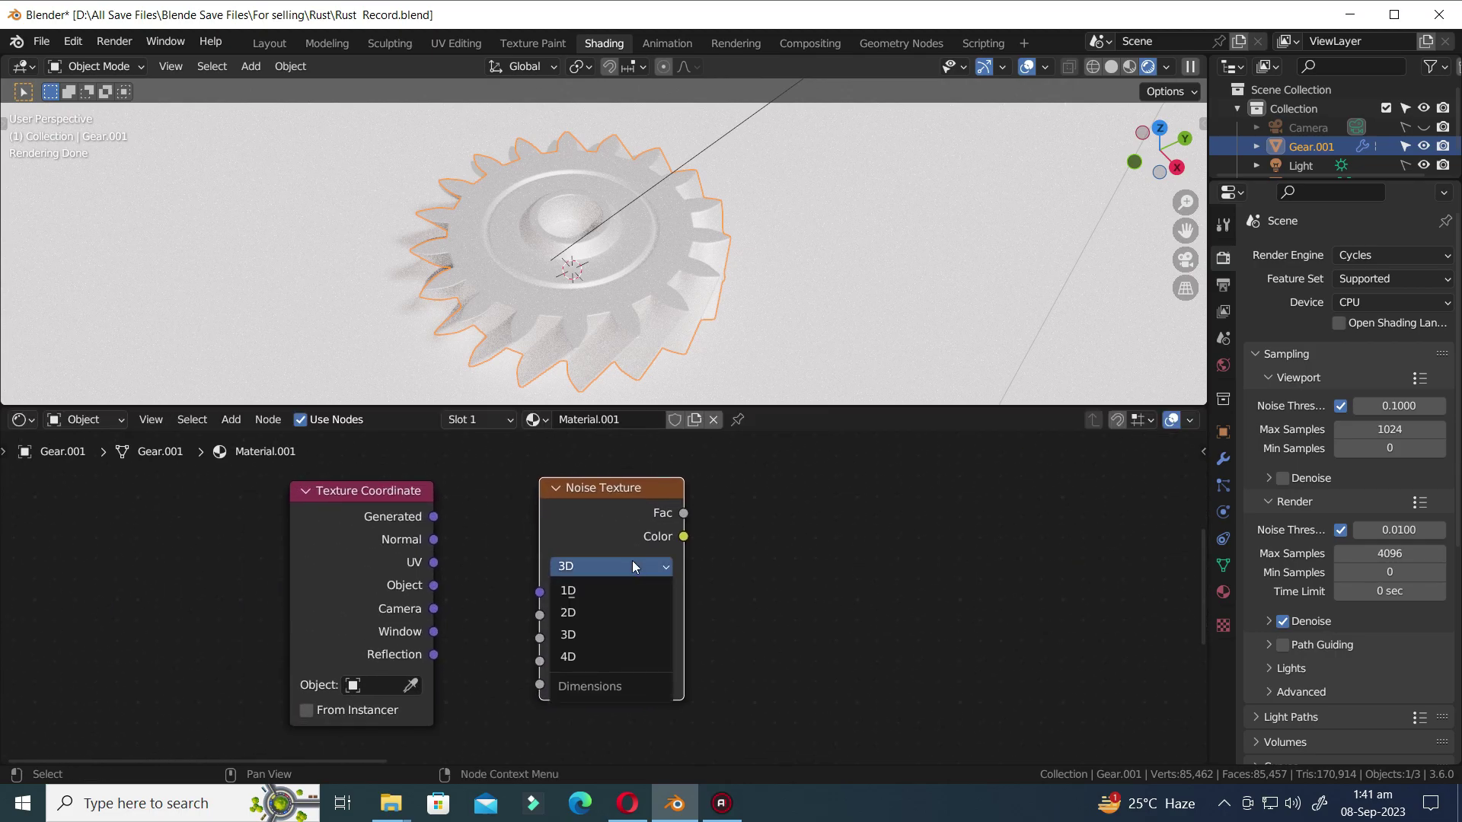
{"action": "left_click", "coordinate": [576, 656]}
{"action": "left_click_drag", "start_coordinate": [775, 514], "coordinate": [387, 631]}
{"action": "key", "text": "f"}
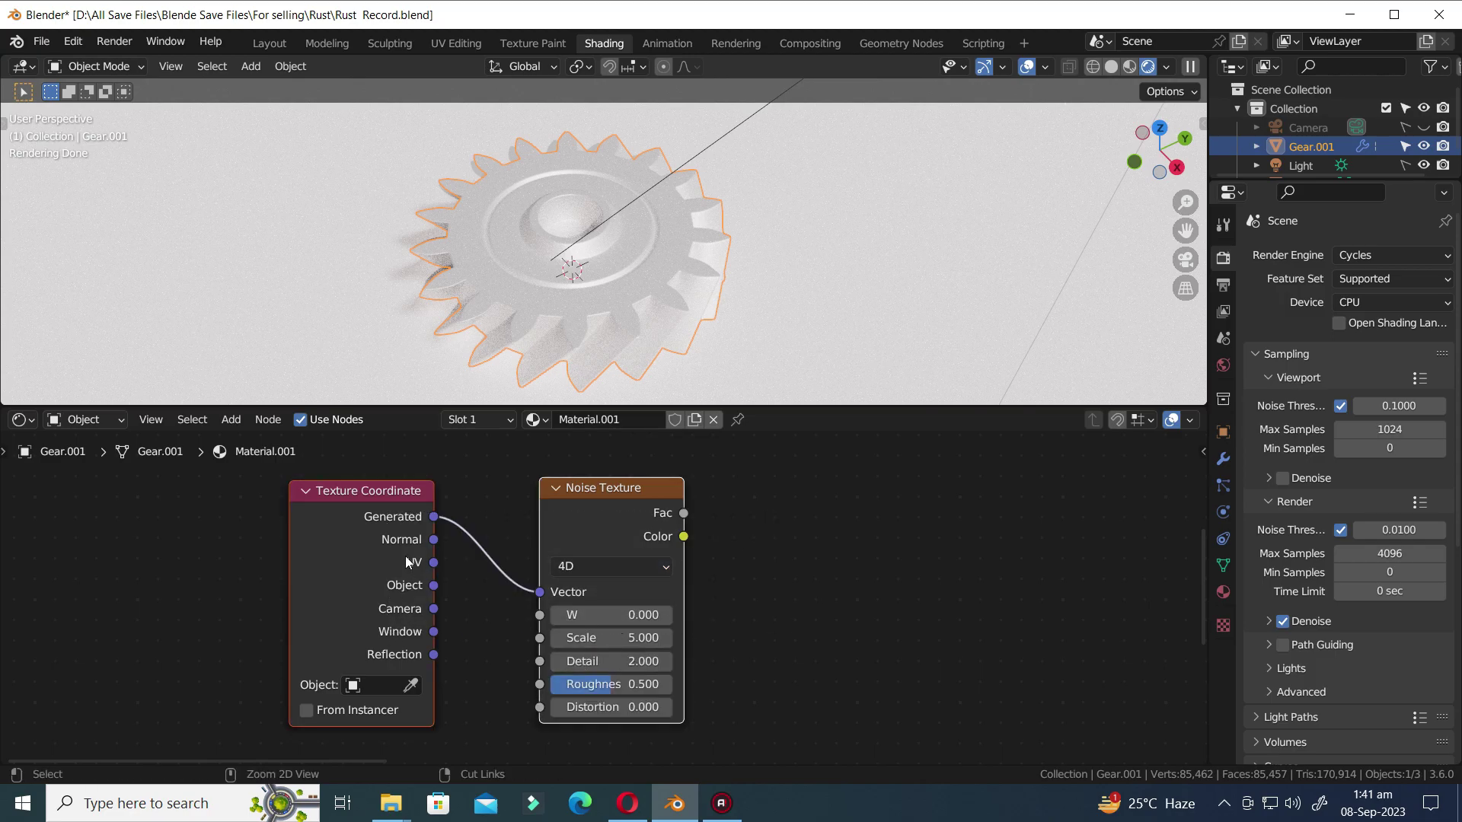
{"action": "key", "text": "ctrl+s"}
- Preview the Noise Texture on the gear and switch its Vector source to Object coordinates, with the gear's transform applied and the file saved
{"action": "left_click", "coordinate": [603, 489], "text": "ctrl+shift"}
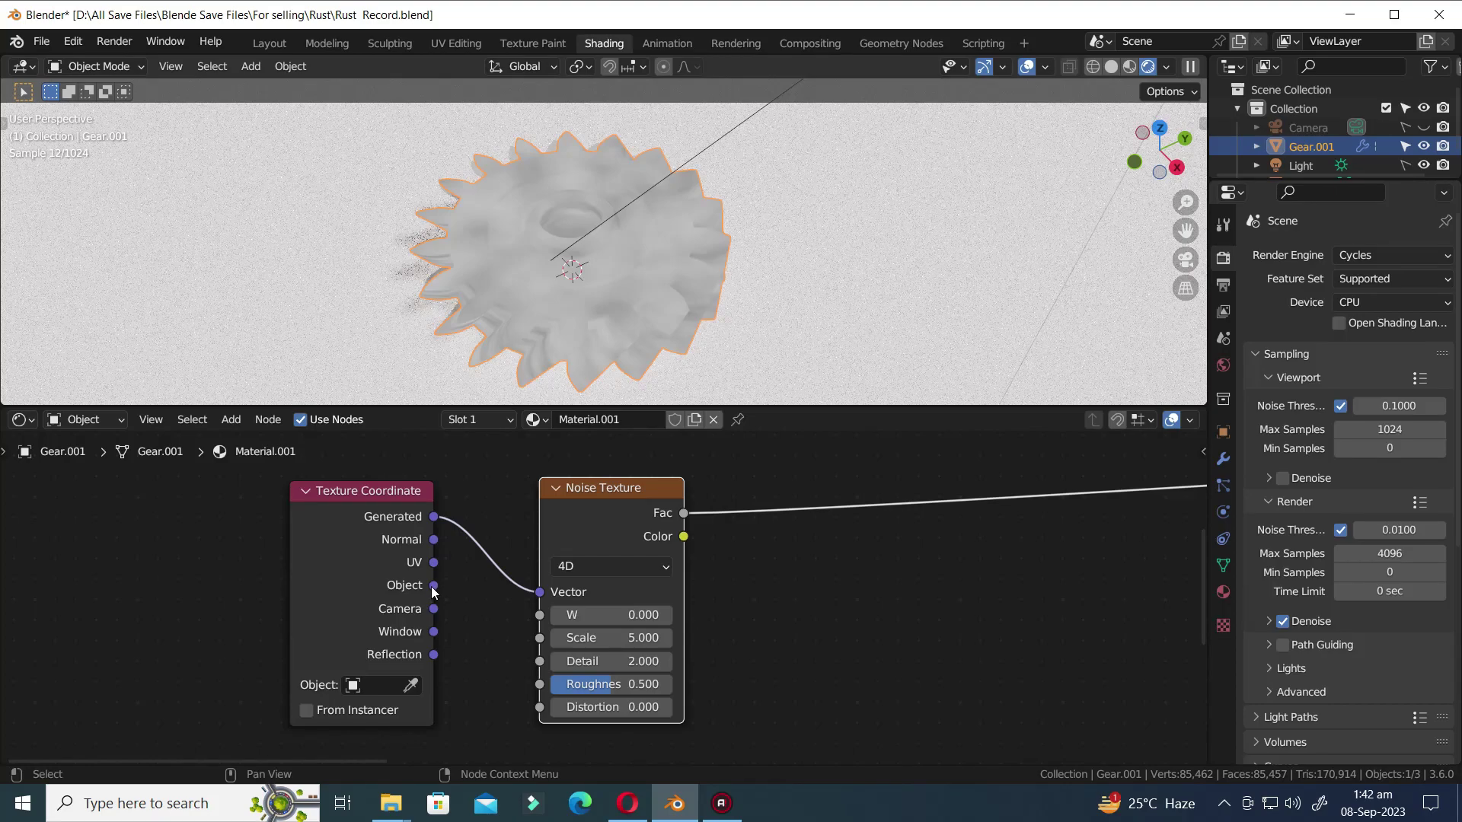
{"action": "left_click_drag", "start_coordinate": [433, 586], "coordinate": [540, 592]}
{"action": "key", "text": "ctrl+s"}
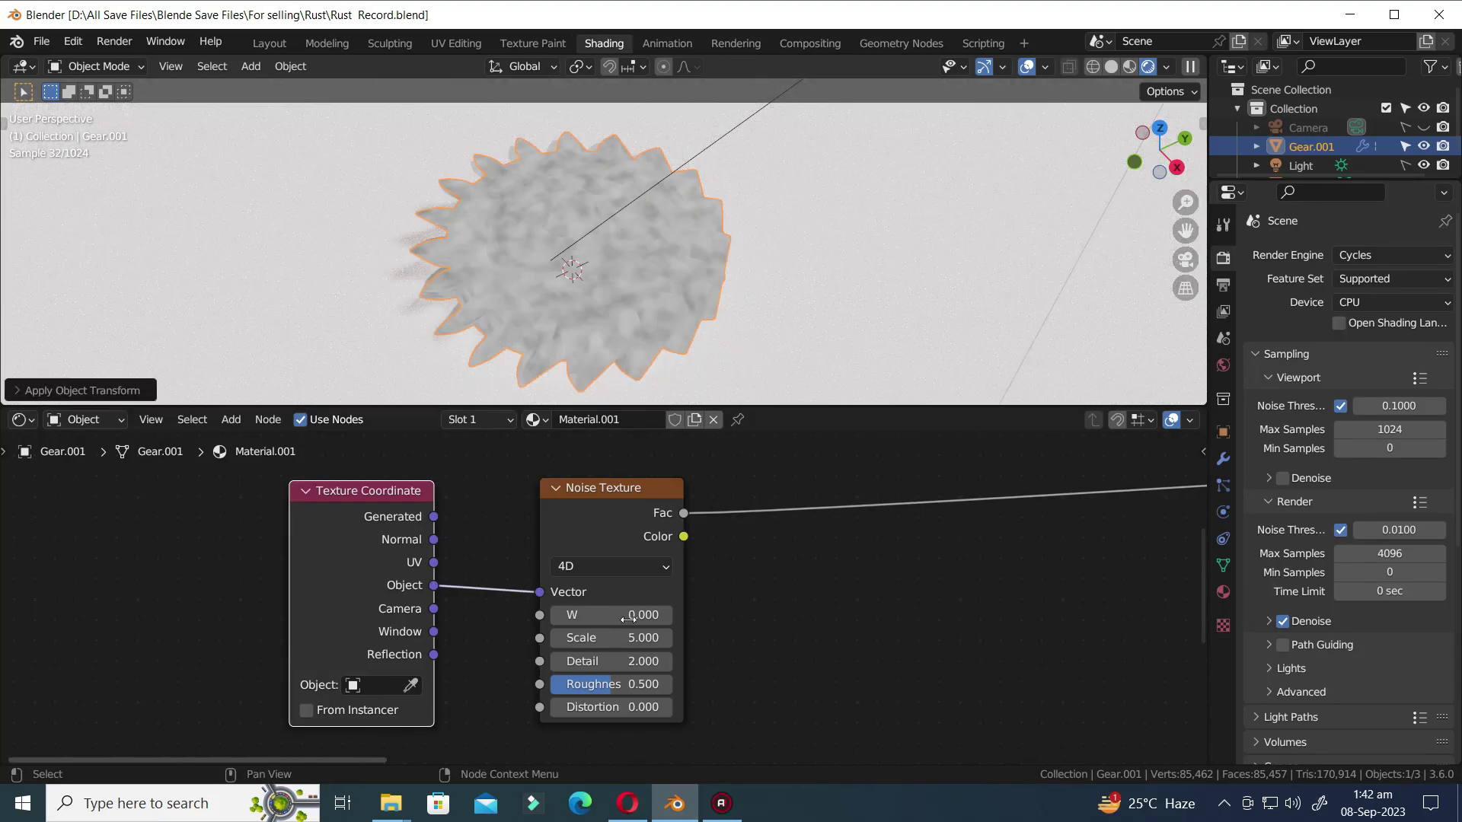
- Set the Noise Texture's W value to 25 and save the file
{"action": "left_click_drag", "start_coordinate": [628, 615], "coordinate": [750, 615]}
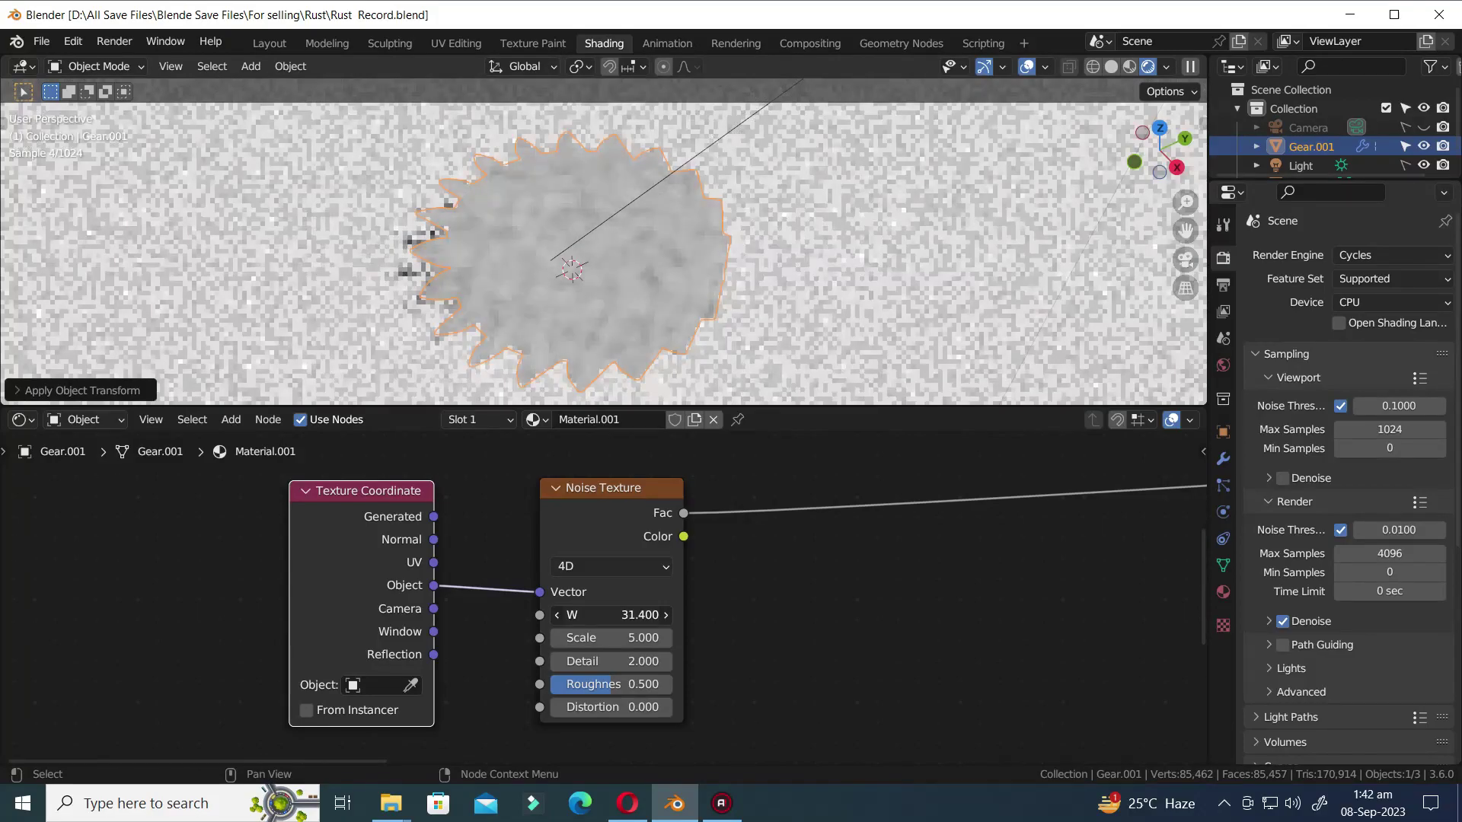
{"action": "left_click", "coordinate": [612, 615]}
{"action": "type", "text": "2"}
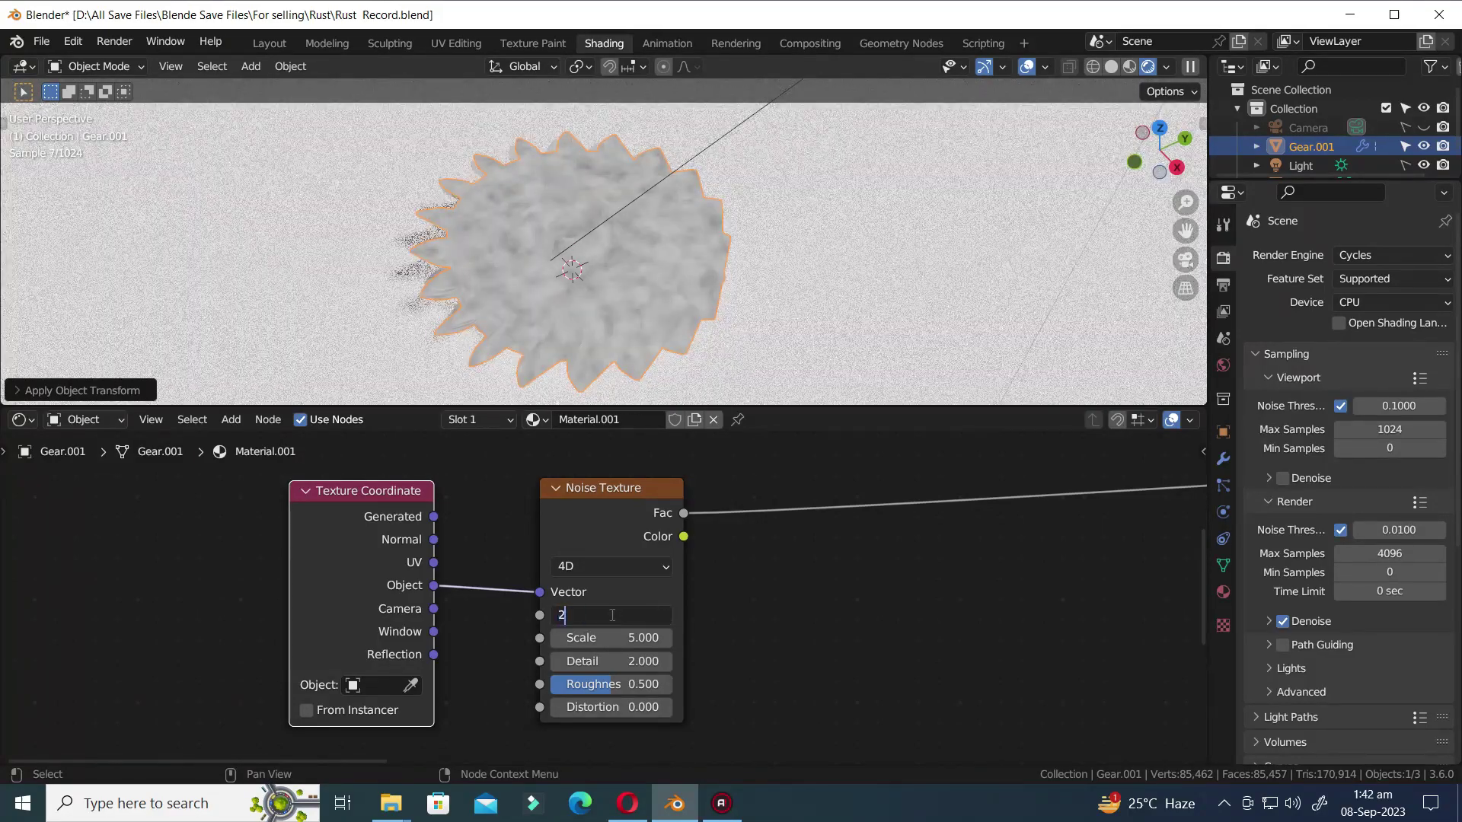
{"action": "type", "text": "5"}
{"action": "key", "text": "Return"}
{"action": "key", "text": "ctrl+s"}
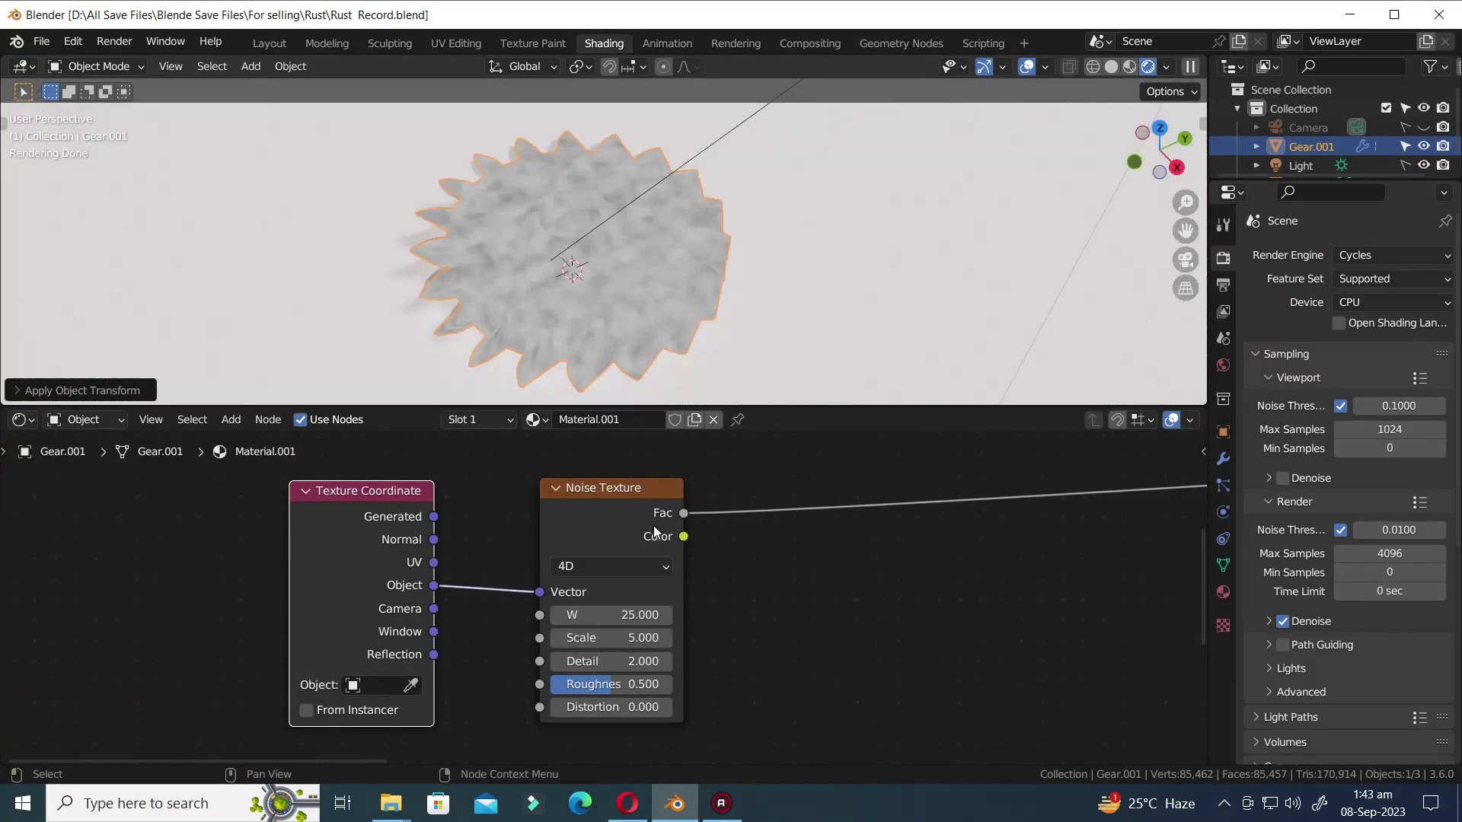
- Preview the Noise Texture's Color output on the gear and insert a Vector Math node into that link
{"action": "left_click", "coordinate": [638, 483], "text": "ctrl+shift"}
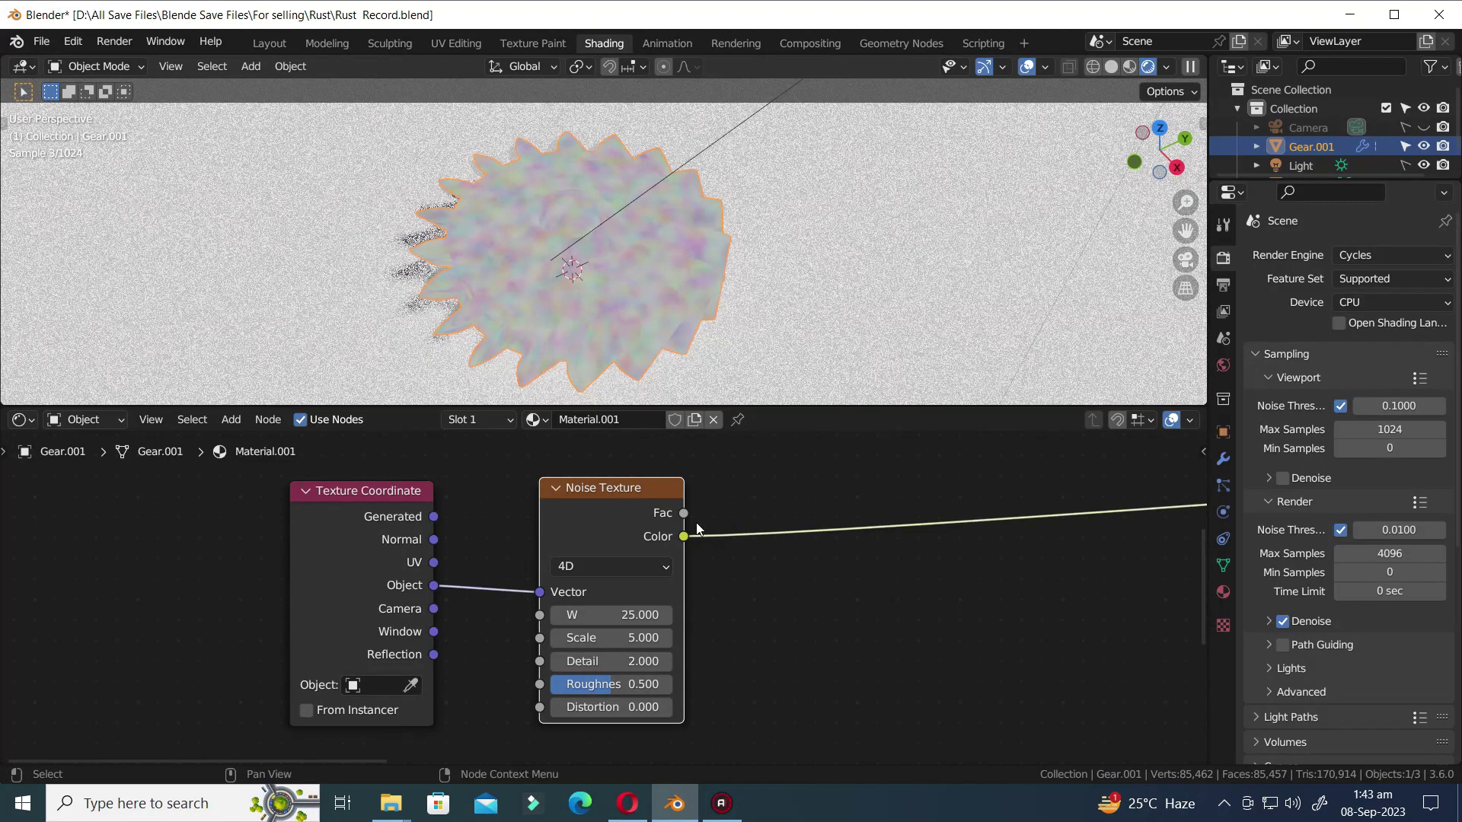
{"action": "key", "text": "ctrl+s"}
{"action": "key", "text": "shift+a"}
{"action": "type", "text": "vec"}
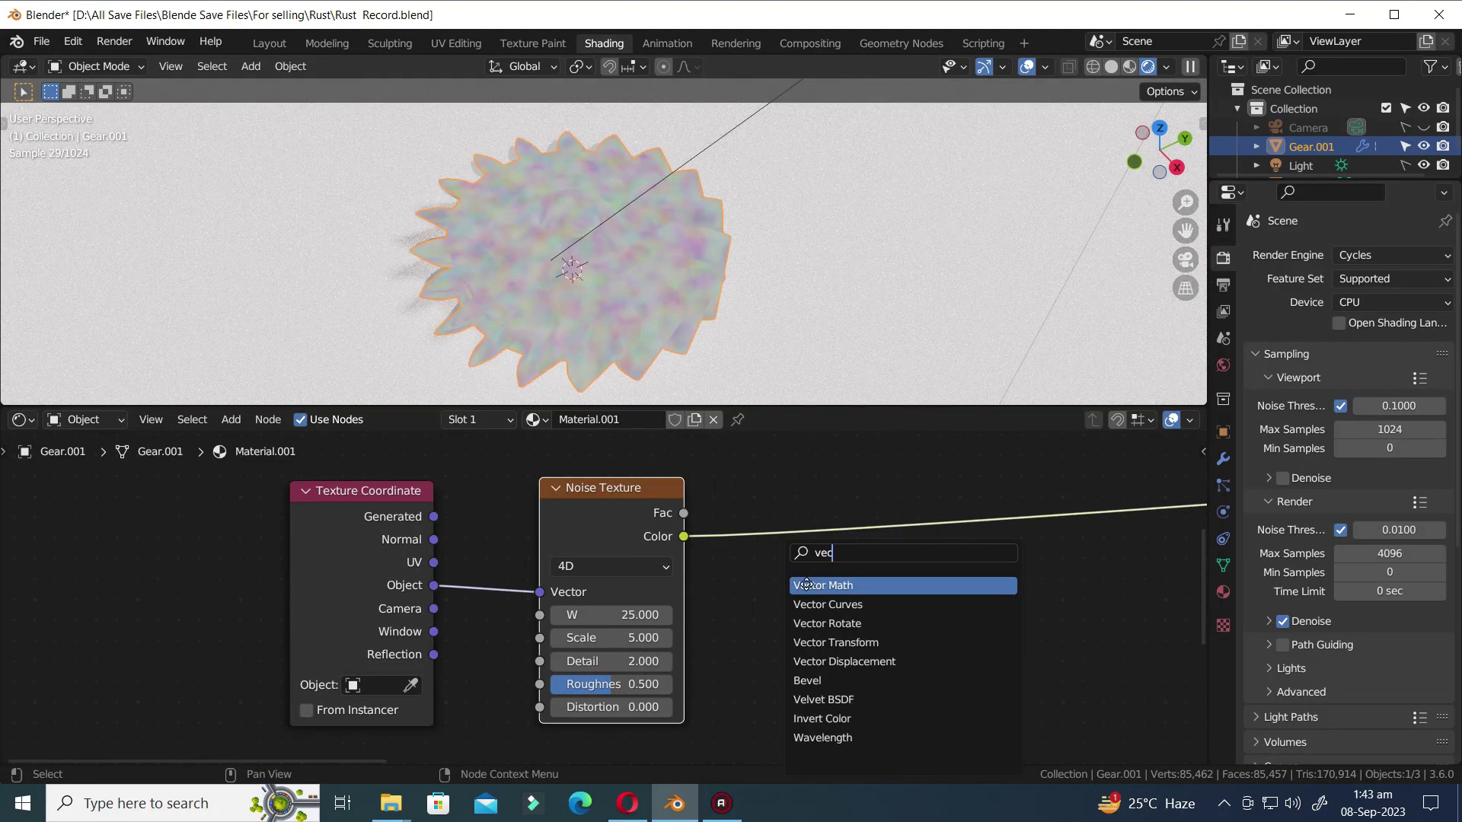
{"action": "left_click", "coordinate": [806, 585]}
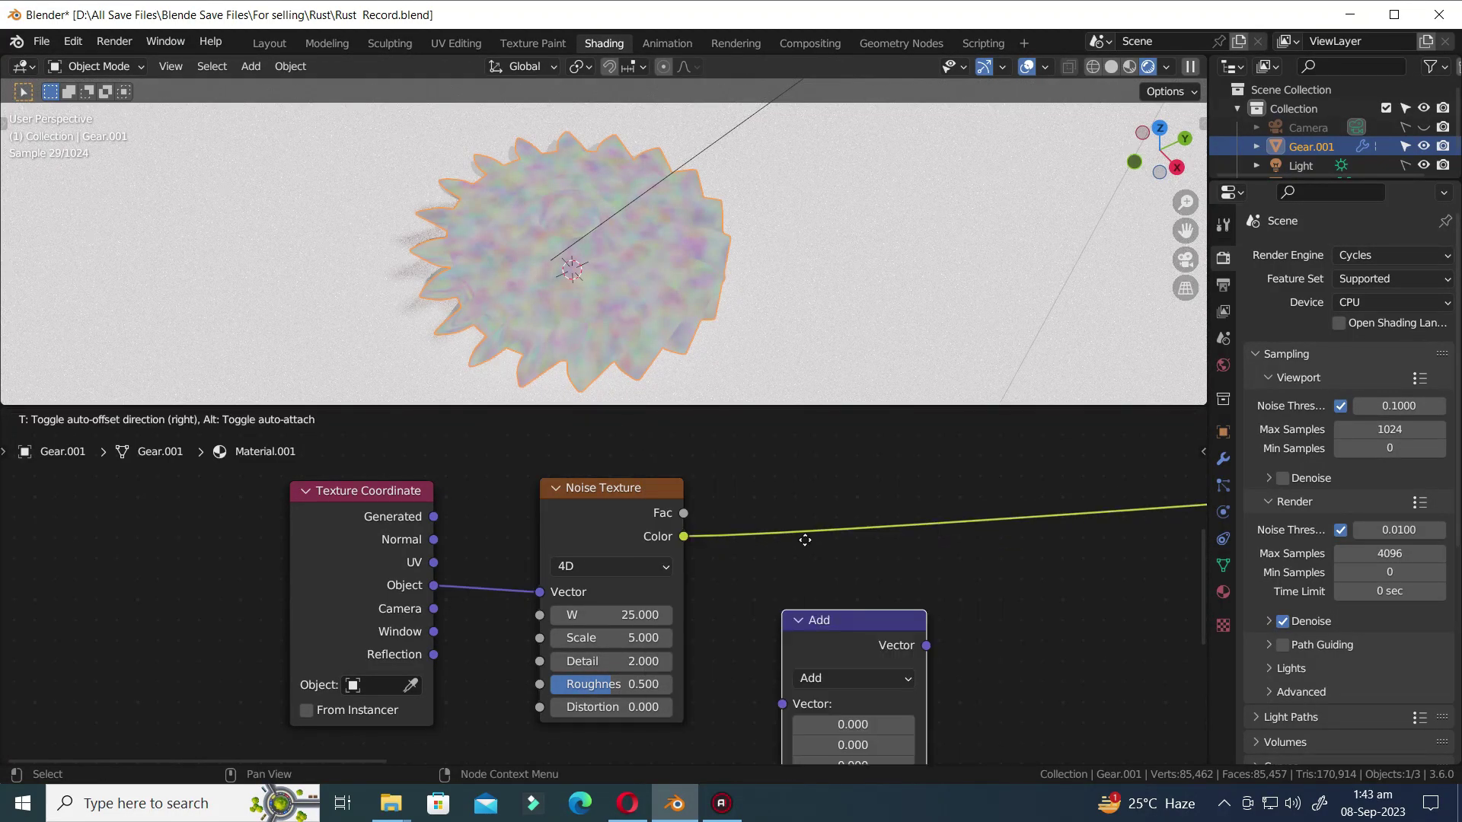
{"action": "left_click", "coordinate": [802, 472]}
- Set the Vector Math node to Subtract with 0.5 in all three components of its second vector
{"action": "left_click", "coordinate": [830, 566]}
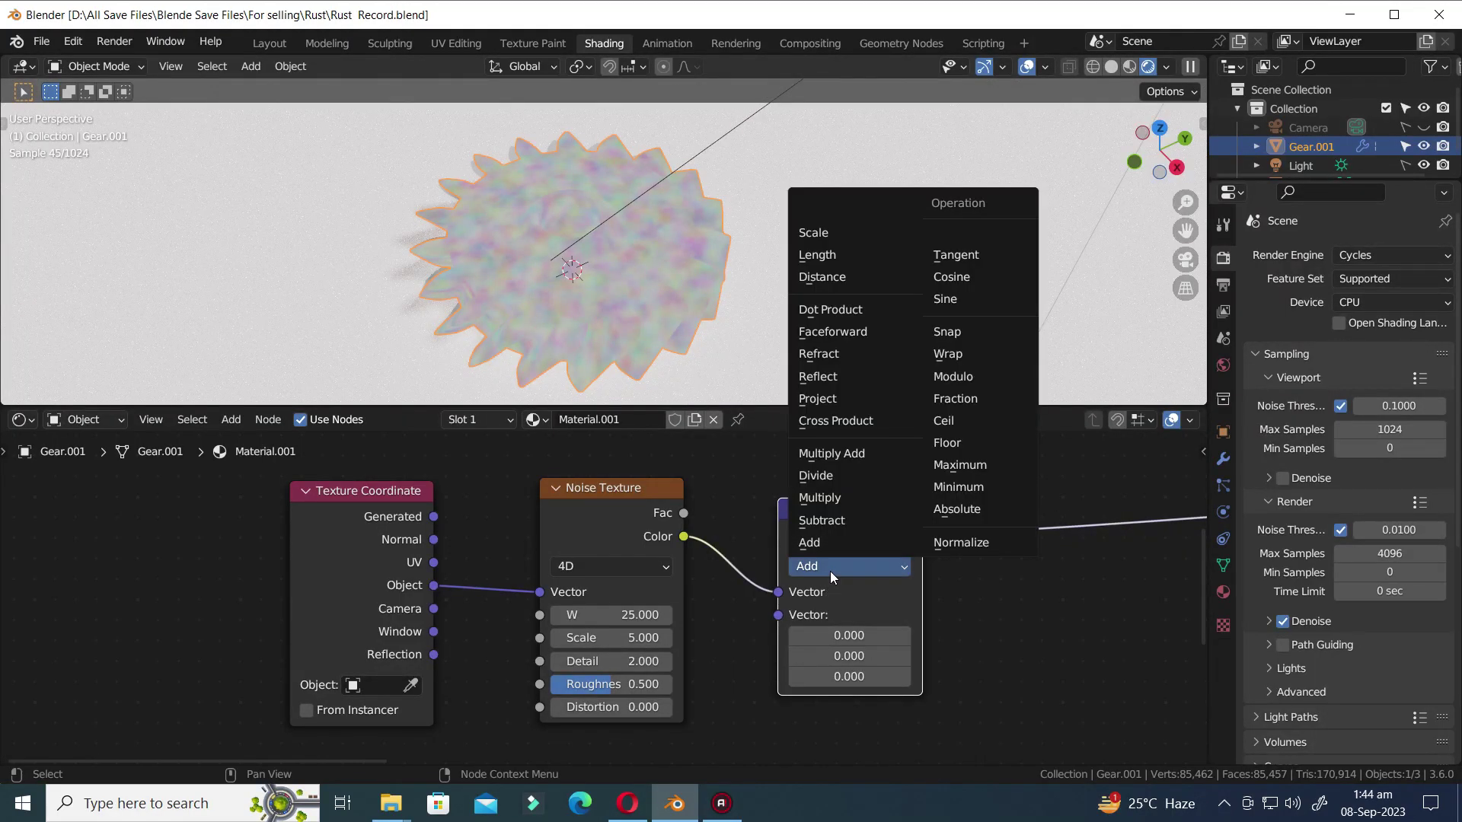
{"action": "left_click", "coordinate": [819, 520]}
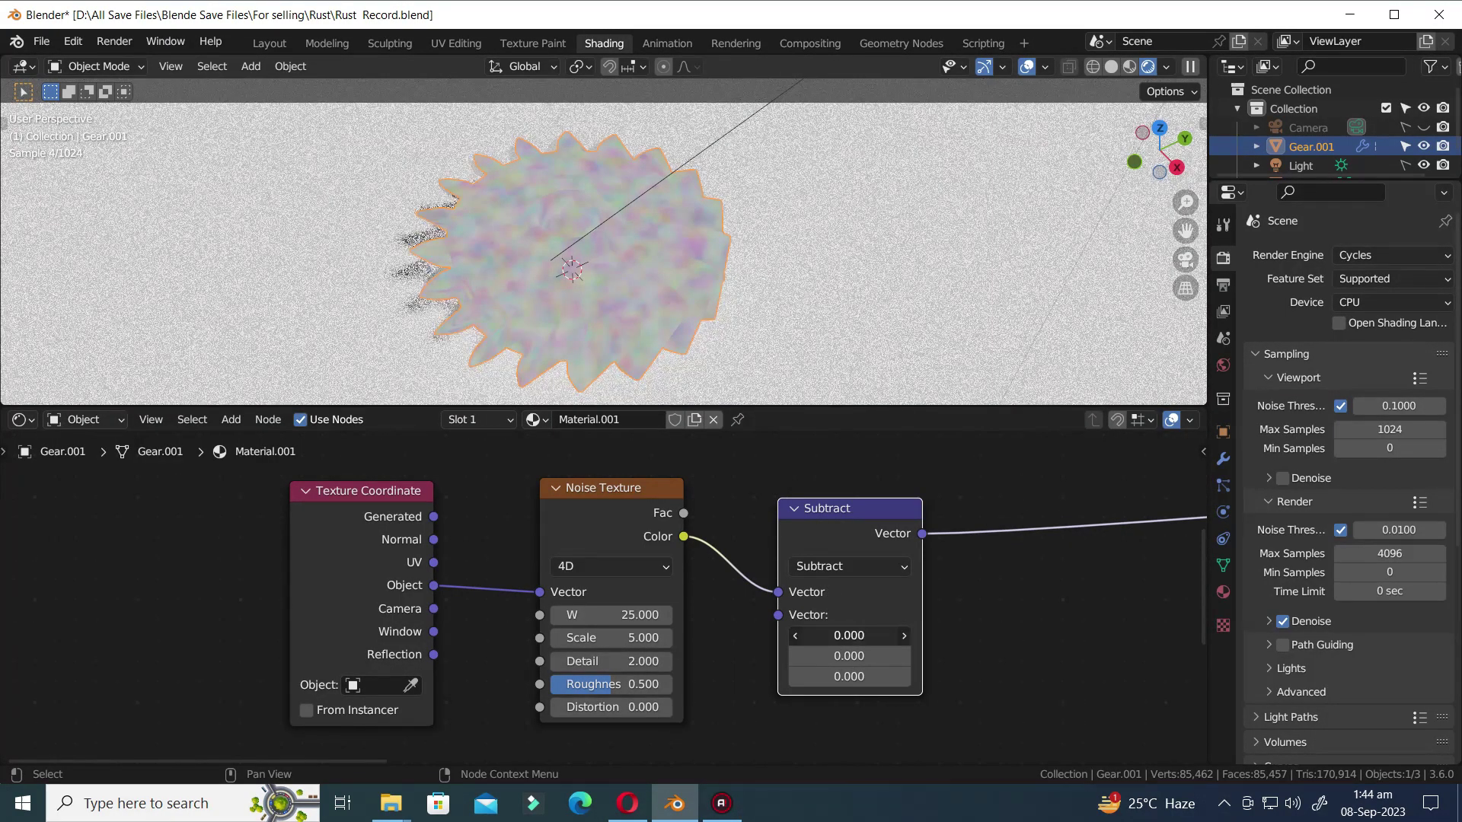
{"action": "left_click", "coordinate": [846, 638]}
{"action": "type", "text": ".5"}
{"action": "key", "text": "Return"}
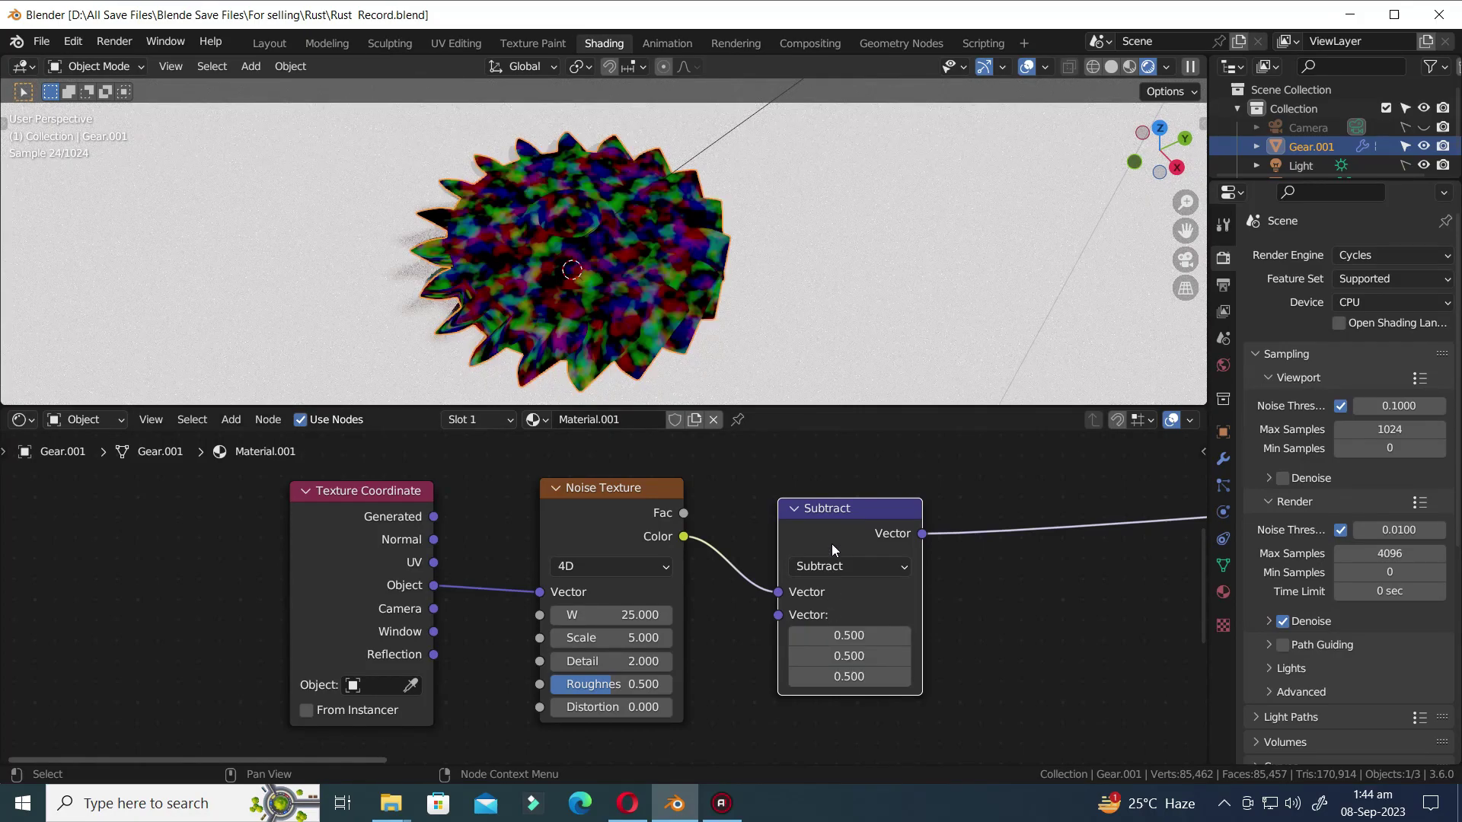
- Duplicate the Subtract node, insert the copy into its output link and set it to Multiply
{"action": "middle_click_drag", "start_coordinate": [1013, 621], "coordinate": [869, 625]}
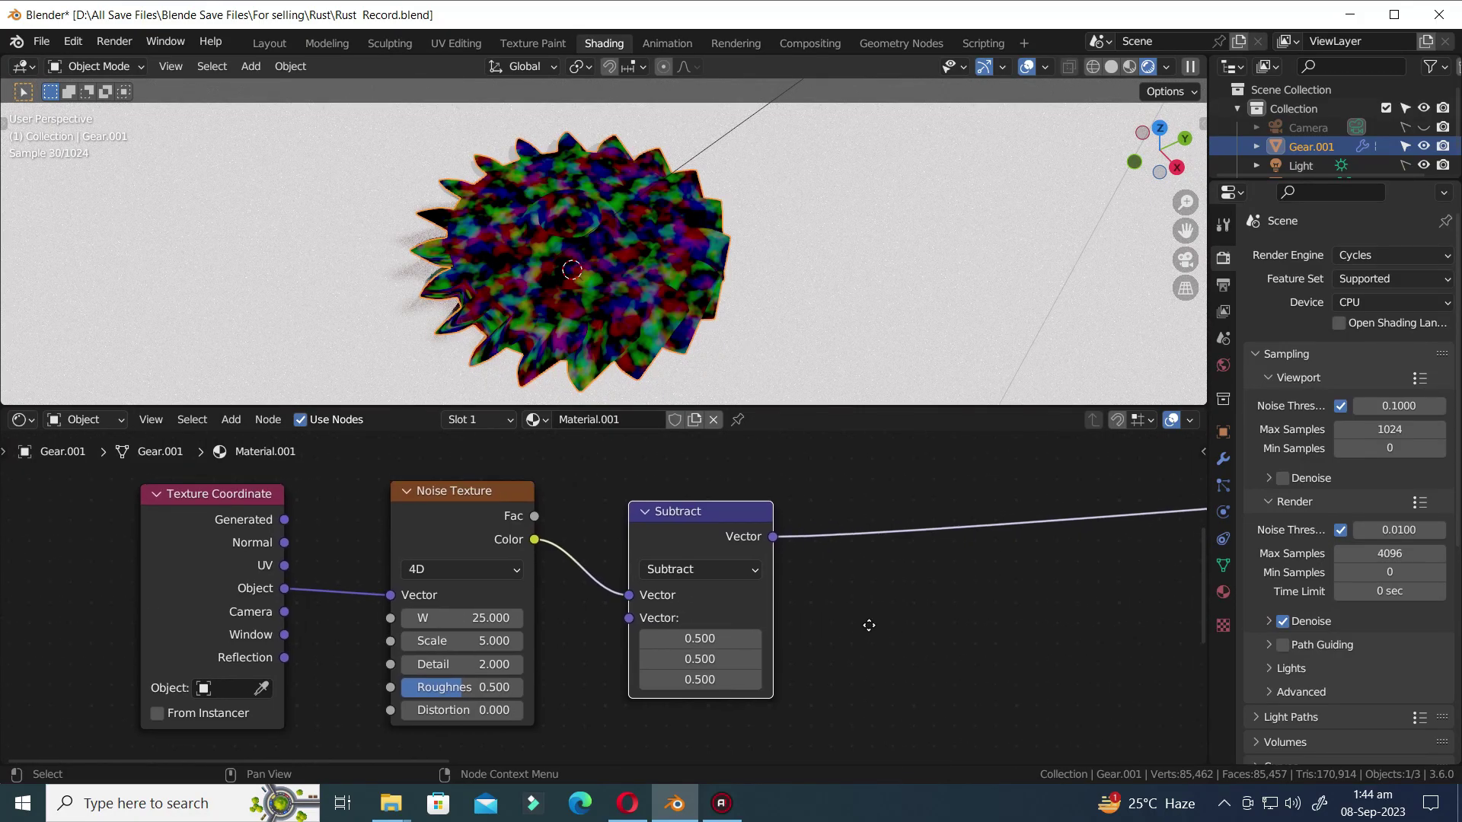
{"action": "key", "text": "shift+d"}
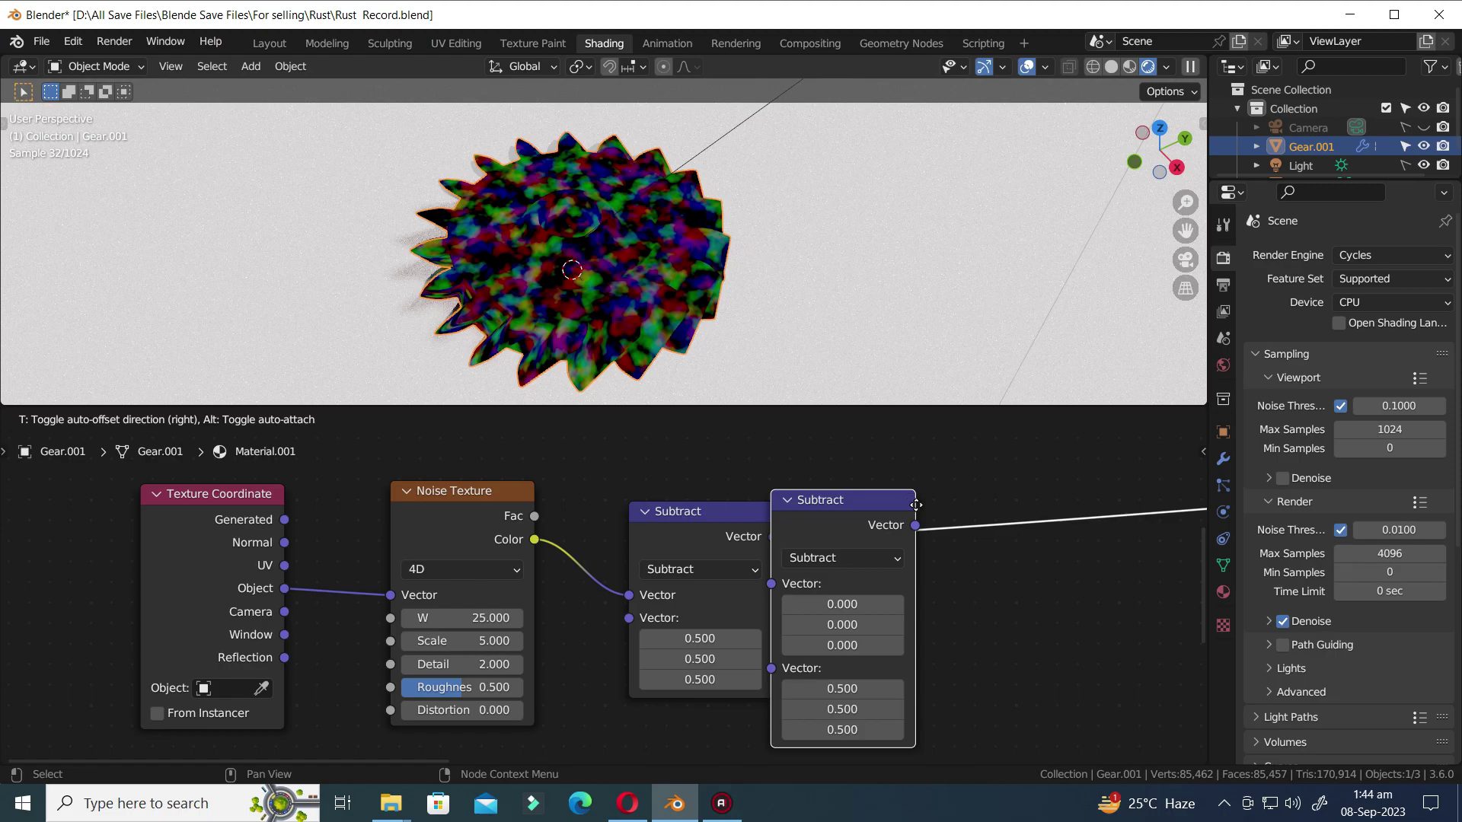
{"action": "left_click", "coordinate": [929, 505]}
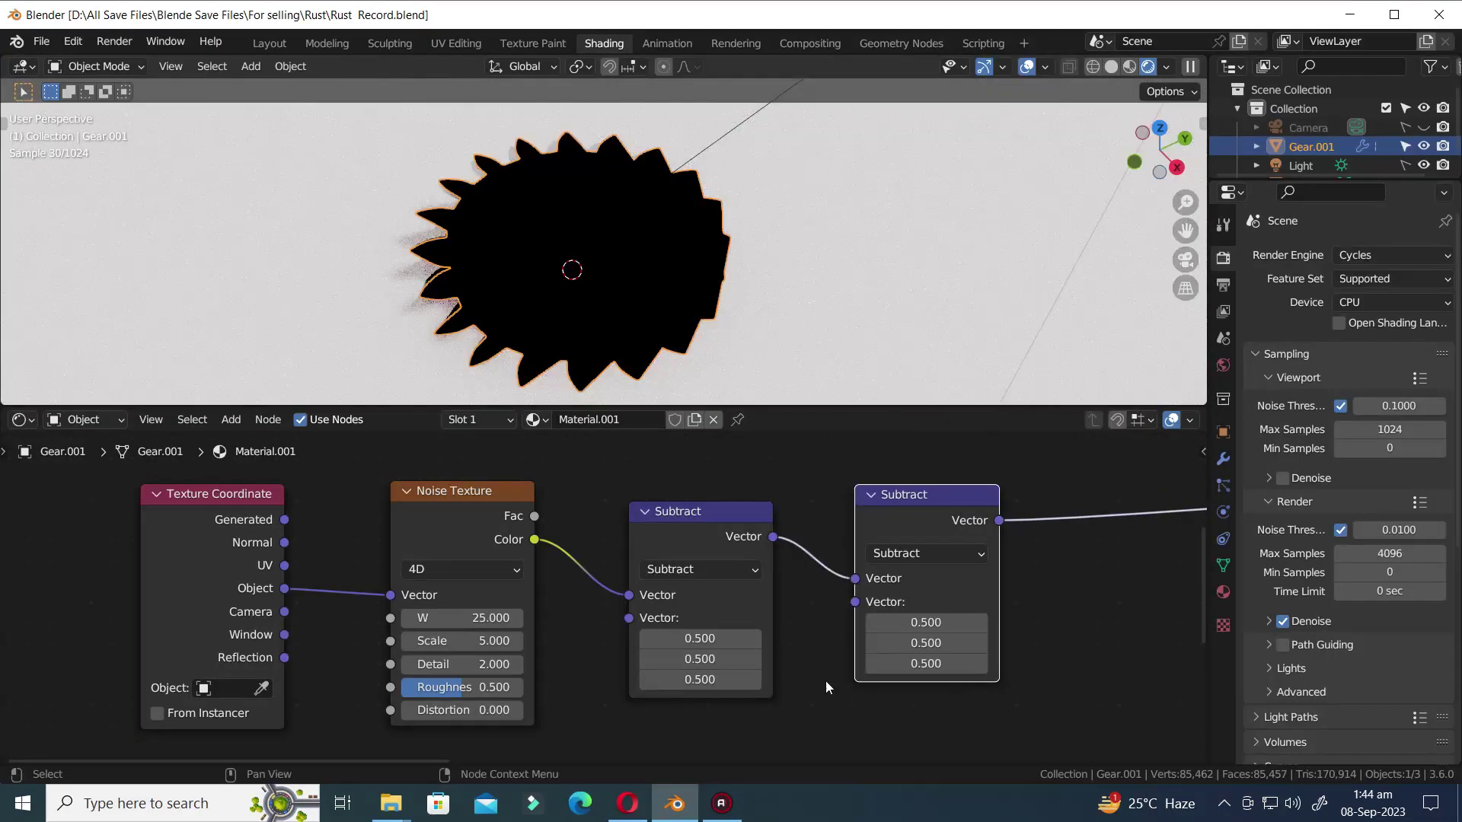
{"action": "scroll", "coordinate": [869, 623], "scroll_direction": "down", "scroll_amount": 1}
{"action": "left_click", "coordinate": [900, 557]}
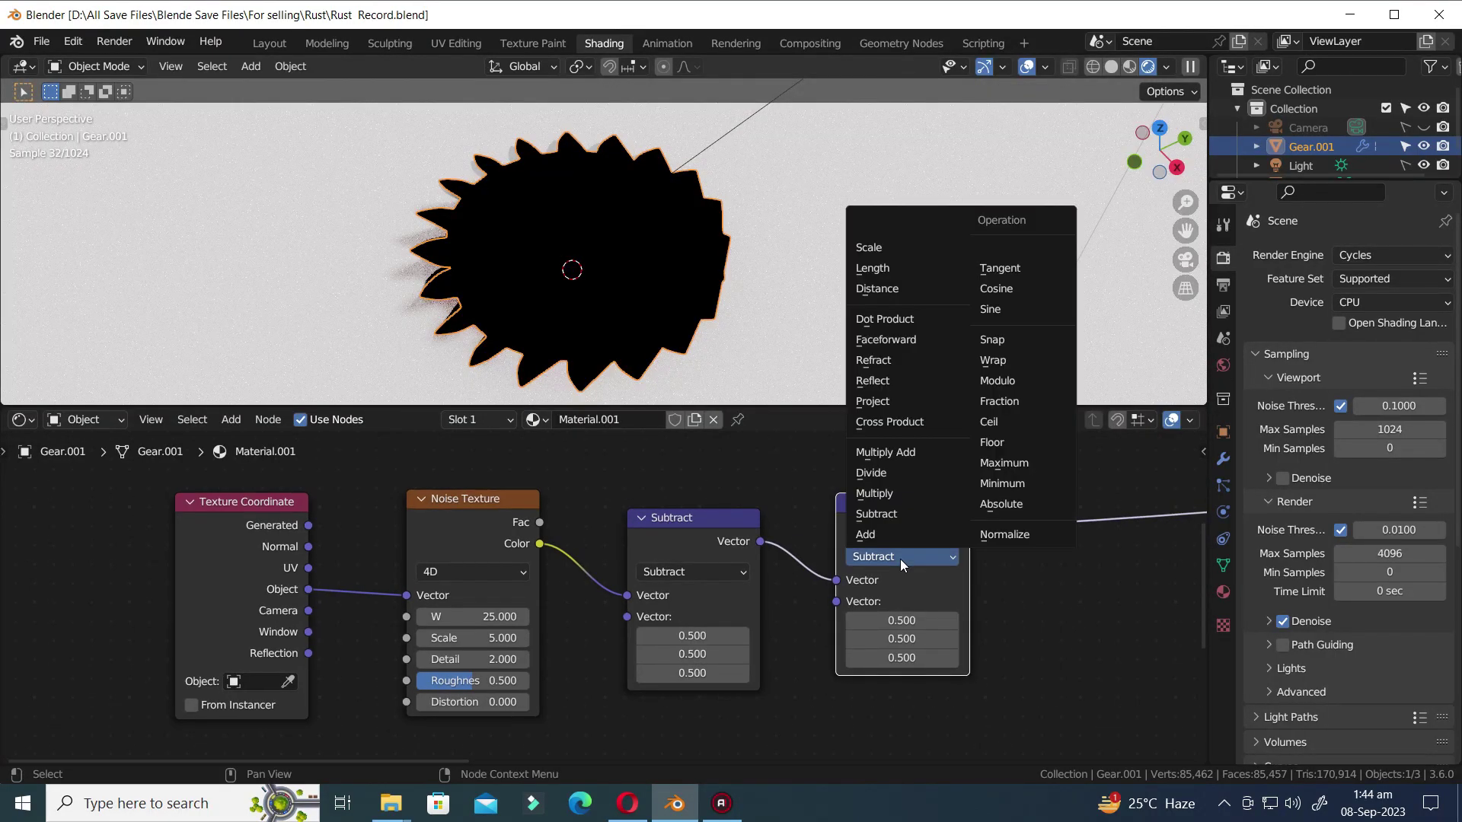
{"action": "left_click", "coordinate": [876, 494]}
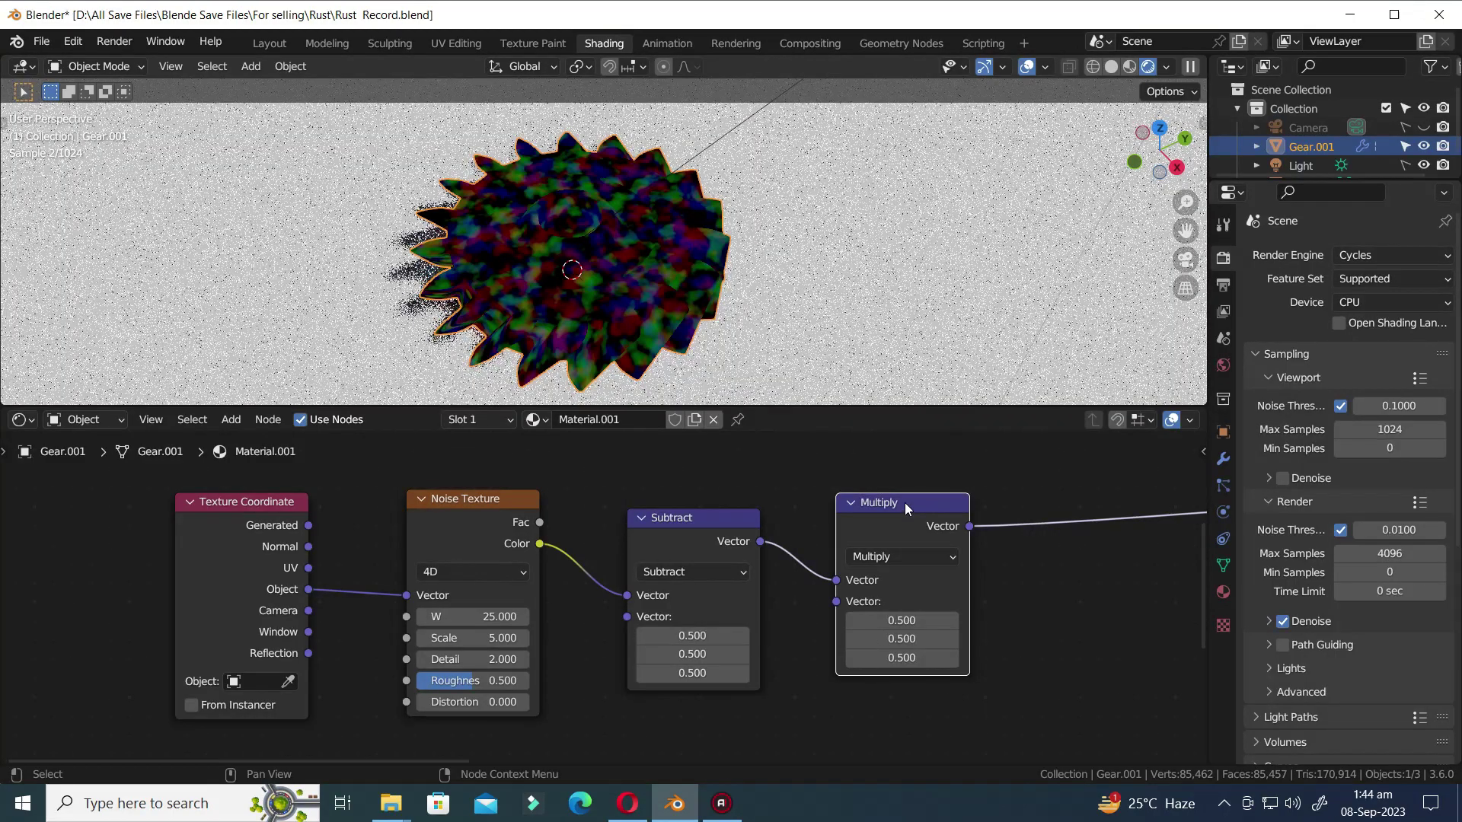
{"action": "left_click_drag", "start_coordinate": [904, 503], "coordinate": [961, 613]}
- Add a Value node set to 0.5 and connect it to the Multiply node's second vector input
{"action": "scroll", "coordinate": [586, 594], "scroll_direction": "down", "scroll_amount": 1}
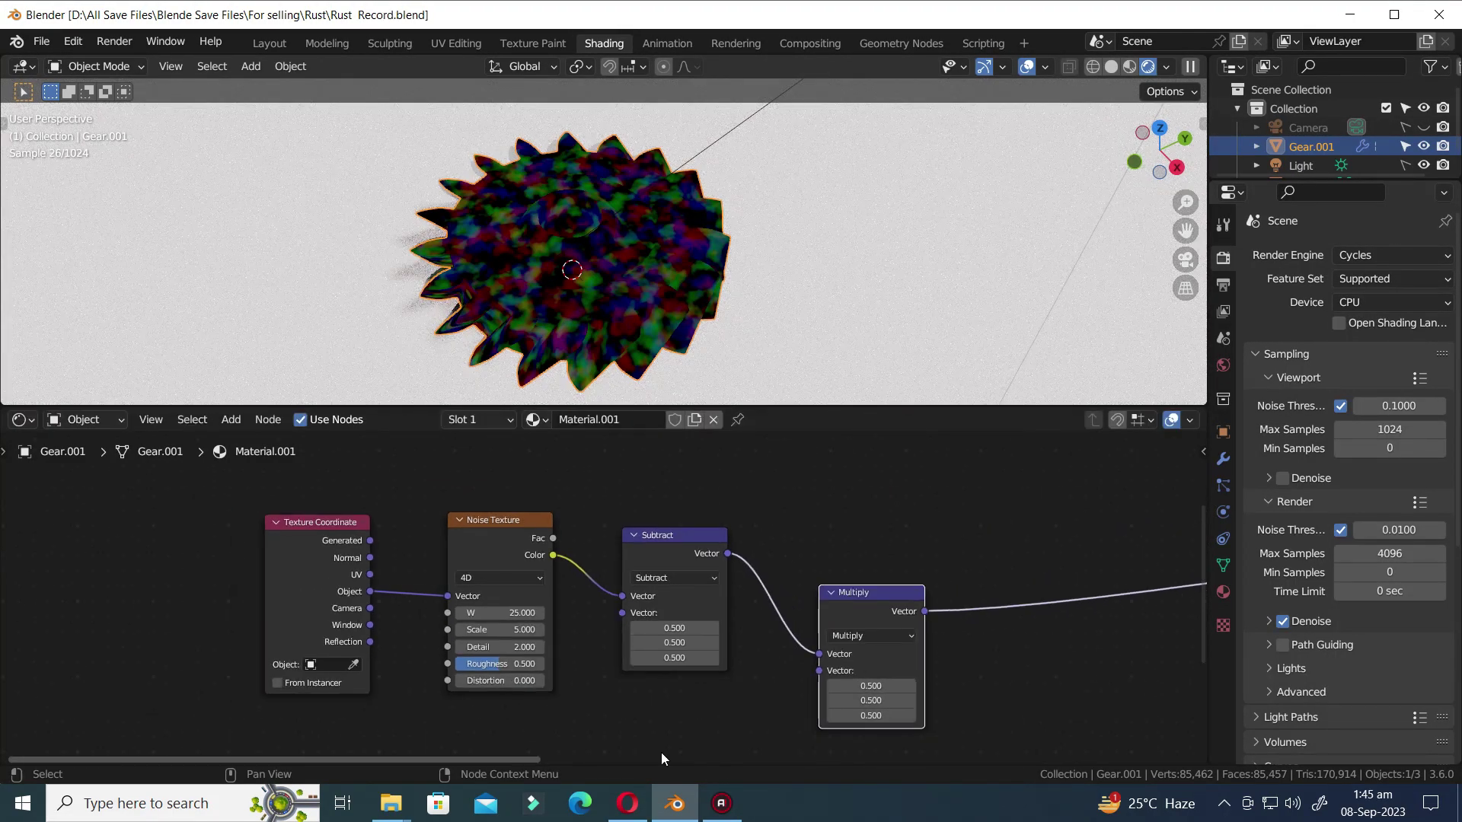
{"action": "scroll", "coordinate": [704, 722], "scroll_direction": "down", "scroll_amount": 2, "text": "shift"}
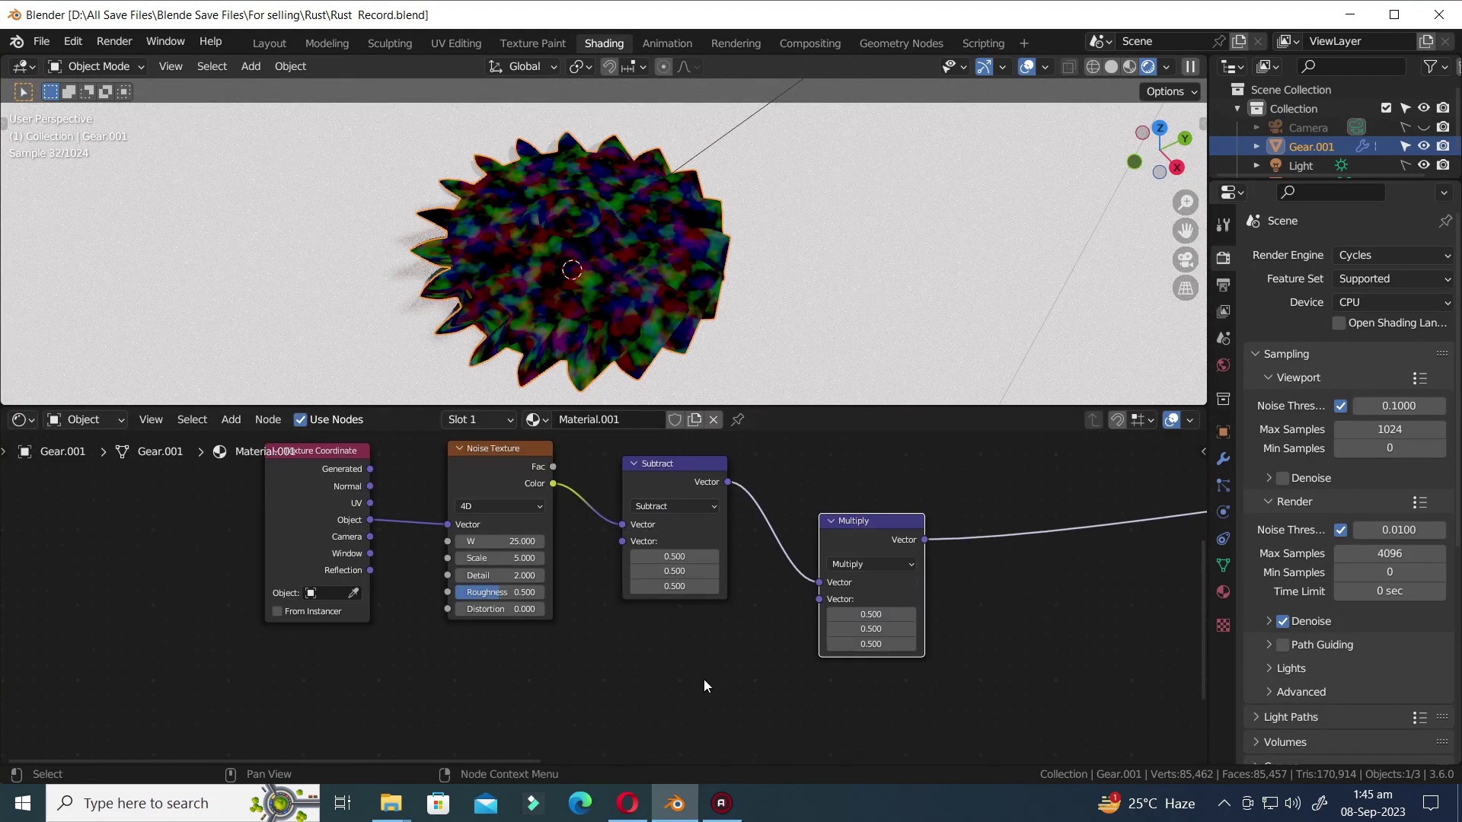
{"action": "key", "text": "shift+a"}
{"action": "type", "text": "val"}
{"action": "left_click", "coordinate": [723, 590]}
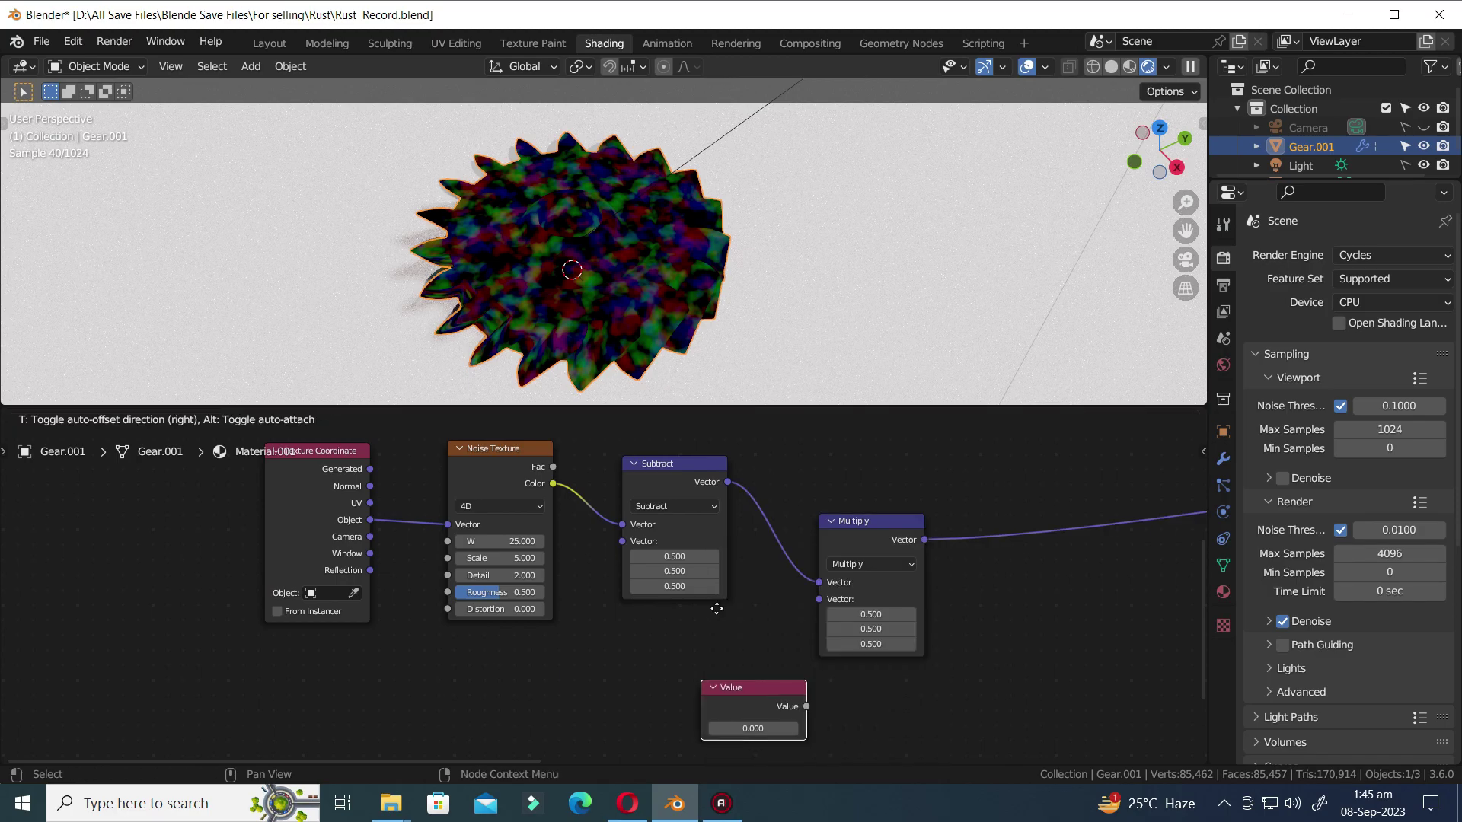
{"action": "left_click", "coordinate": [620, 571]}
{"action": "left_click_drag", "start_coordinate": [731, 679], "coordinate": [820, 600]}
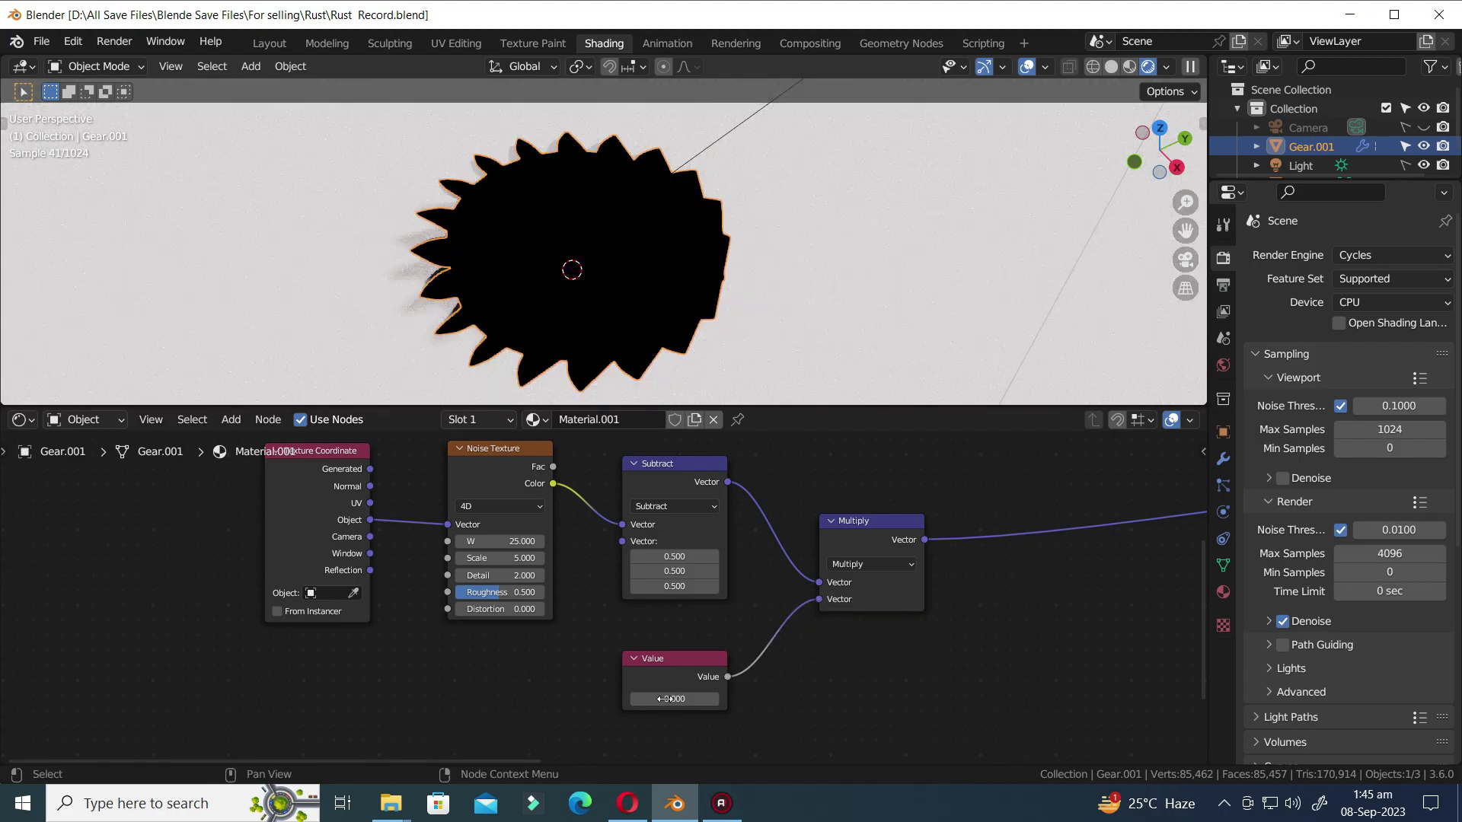
{"action": "left_click", "coordinate": [665, 699]}
{"action": "type", "text": ".5"}
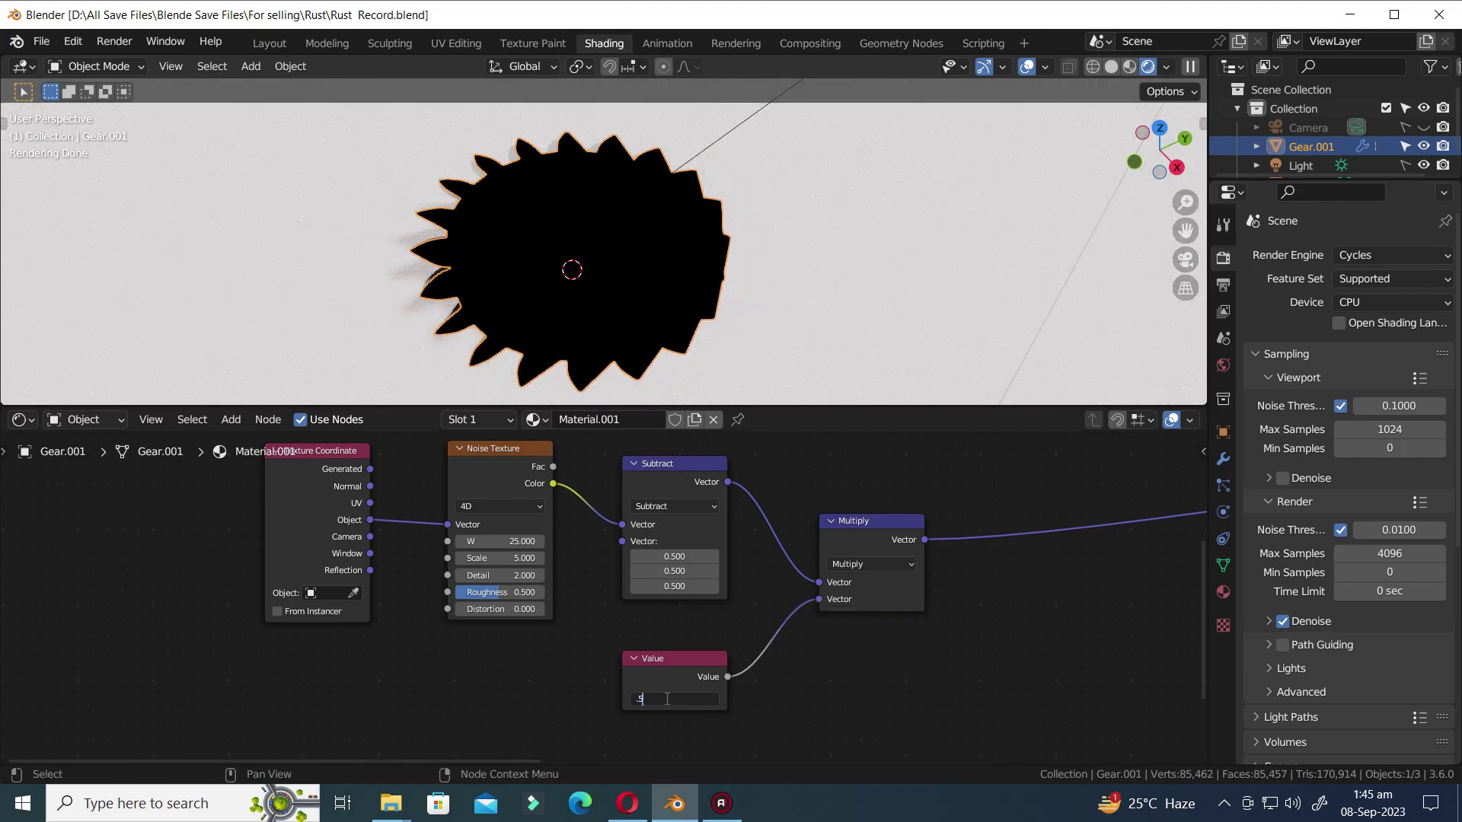
{"action": "key", "text": "Return"}
- Duplicate the Multiply node above the chain and connect the Object coordinates output to the copy's first vector input
{"action": "scroll", "coordinate": [783, 639], "scroll_direction": "down", "scroll_amount": 2}
{"action": "middle_click_drag", "start_coordinate": [903, 607], "coordinate": [748, 670], "text": "shift"}
{"action": "left_click", "coordinate": [661, 601]}
{"action": "key", "text": "shift+d"}
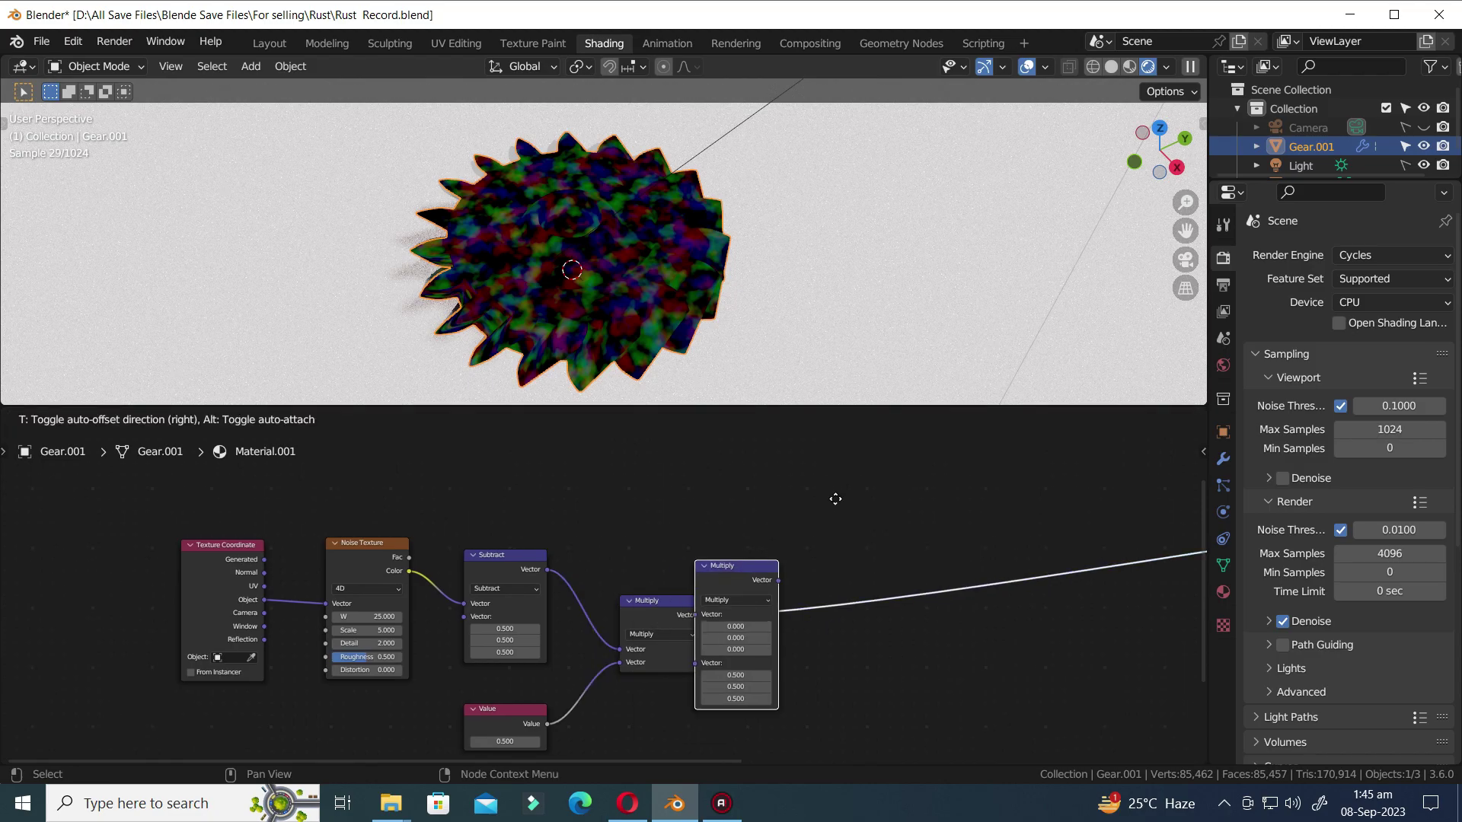
{"action": "left_click", "coordinate": [836, 625]}
{"action": "key", "text": "ctrl+s"}
{"action": "key", "text": "g"}
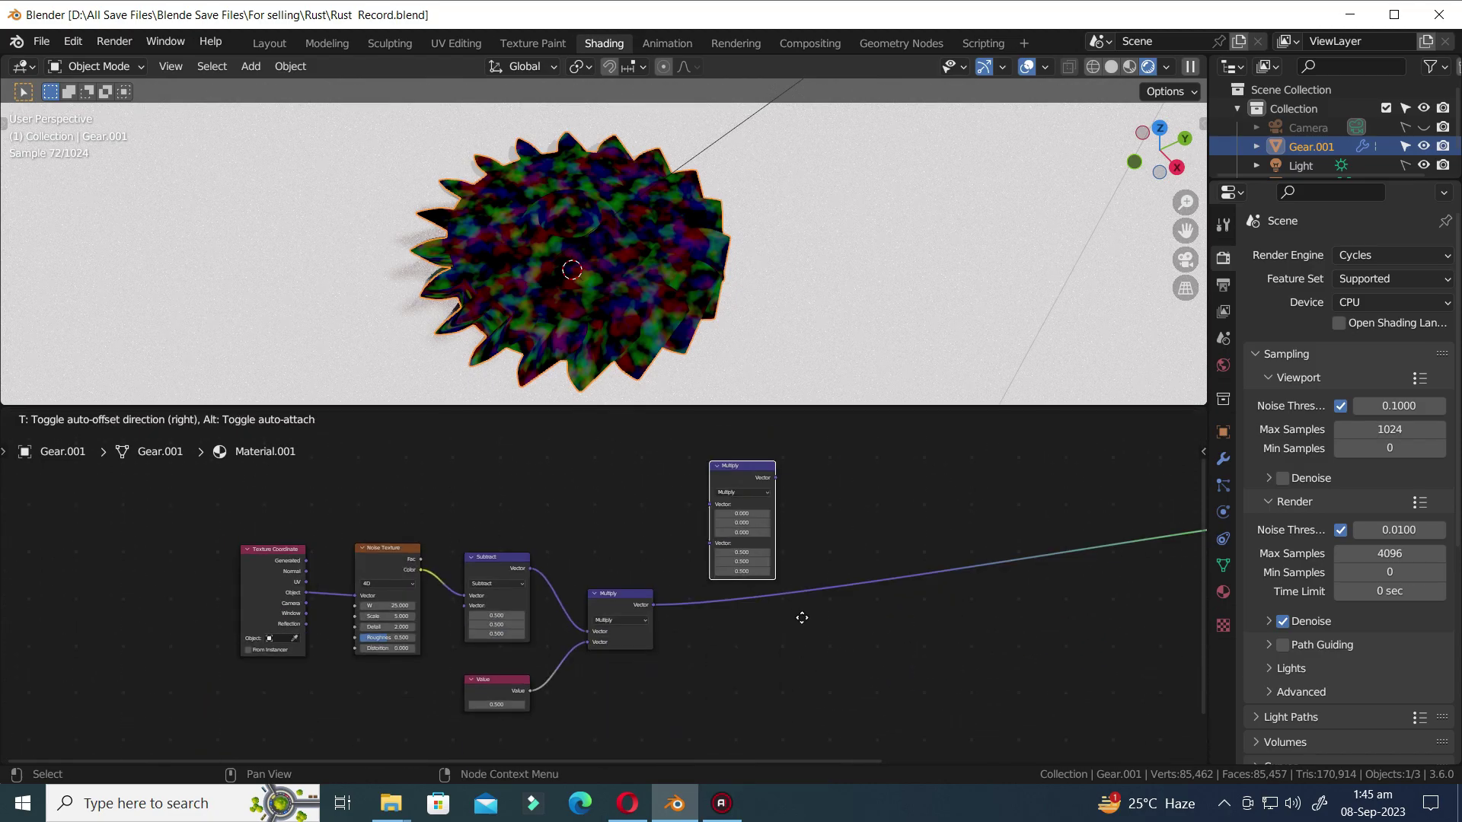
{"action": "left_click", "coordinate": [801, 618]}
{"action": "left_click_drag", "start_coordinate": [305, 593], "coordinate": [709, 505]}
- Set the duplicated vector node to Add and connect the Multiply node's output to its second vector input
{"action": "scroll", "coordinate": [789, 522], "scroll_direction": "up", "scroll_amount": 1}
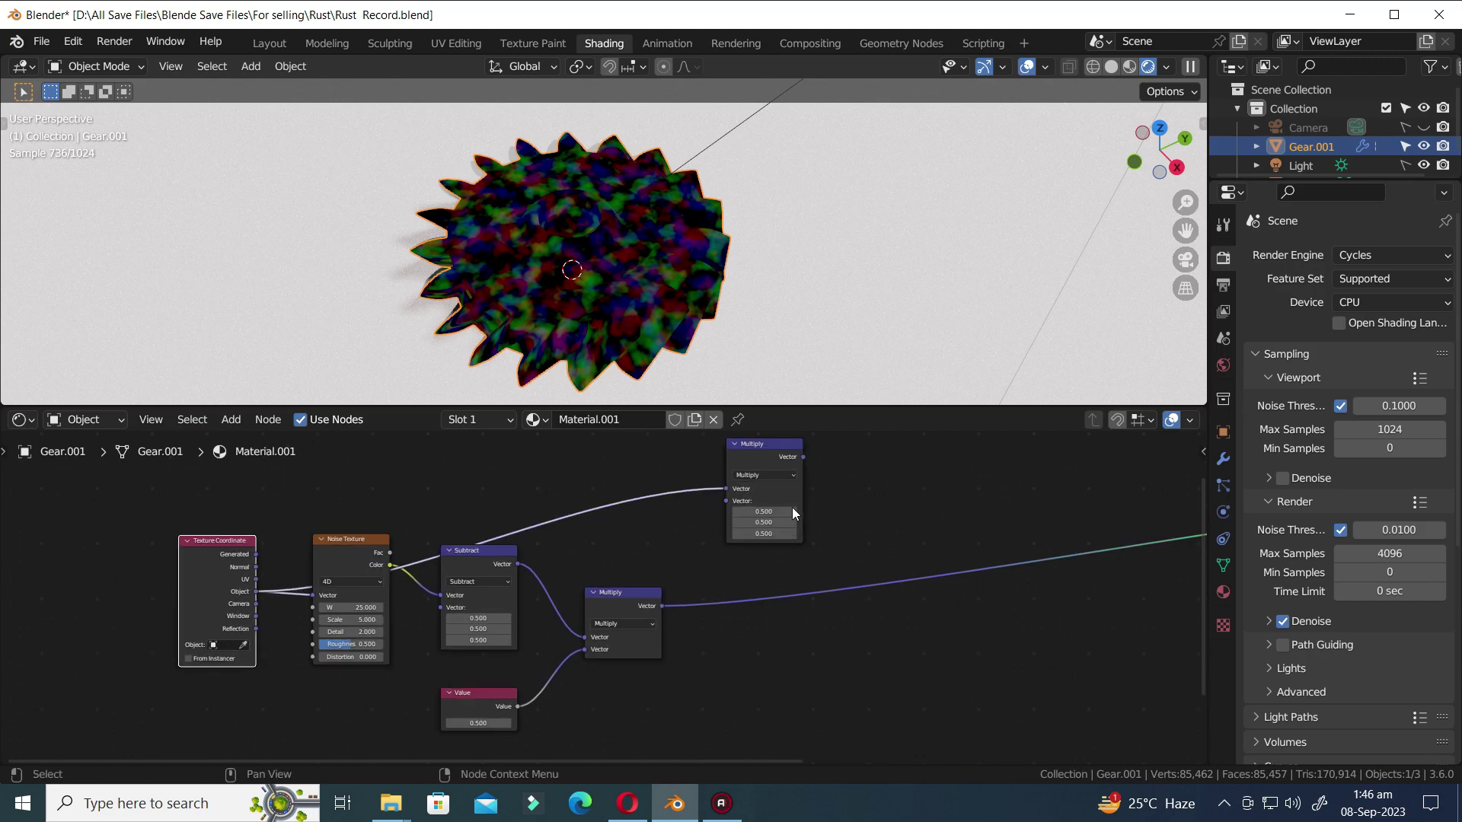
{"action": "scroll", "coordinate": [774, 563], "scroll_direction": "up", "scroll_amount": 3}
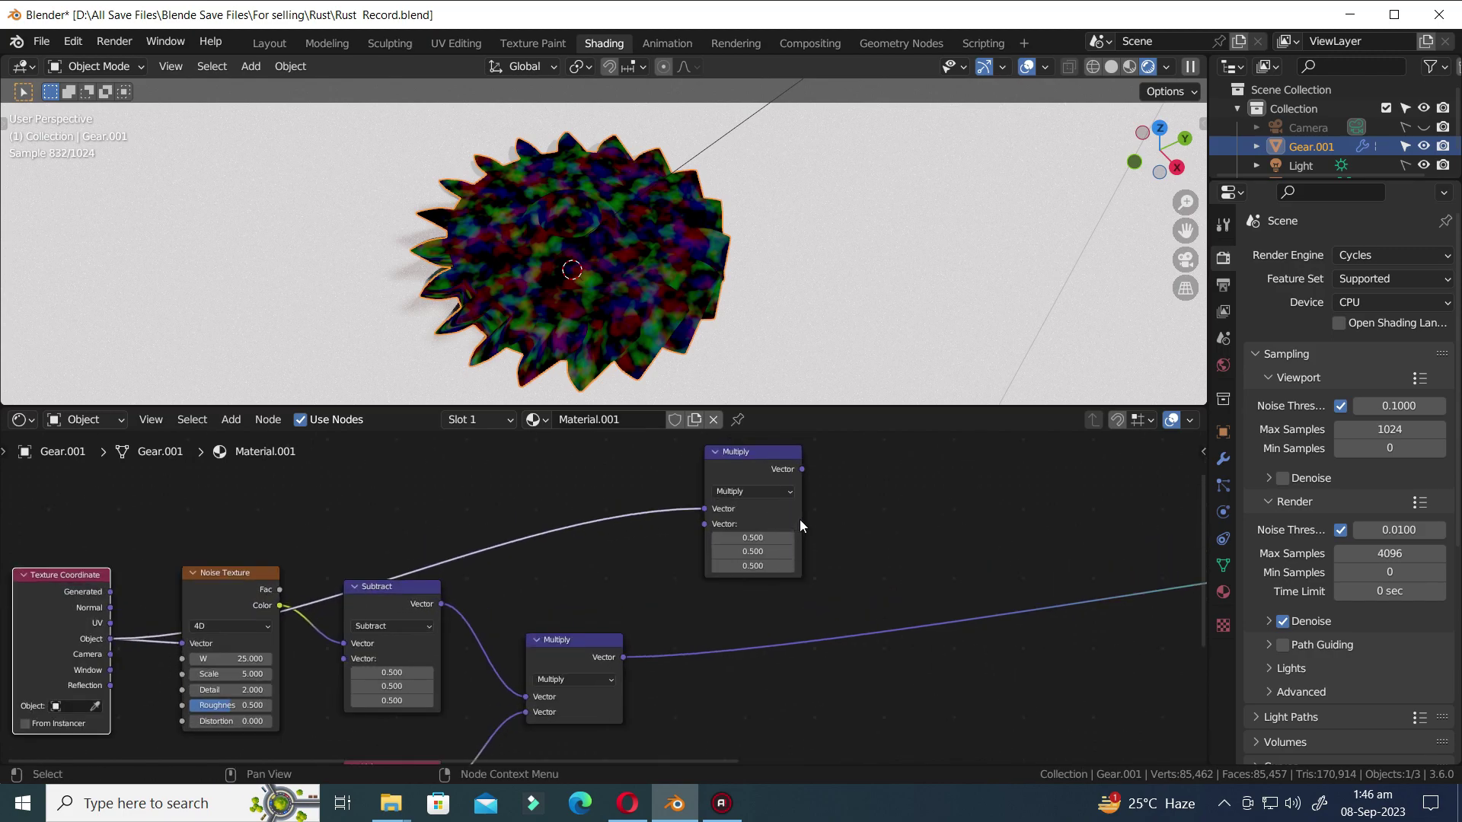
{"action": "left_click", "coordinate": [771, 493]}
{"action": "left_click", "coordinate": [733, 506]}
{"action": "left_click_drag", "start_coordinate": [620, 660], "coordinate": [728, 524]}
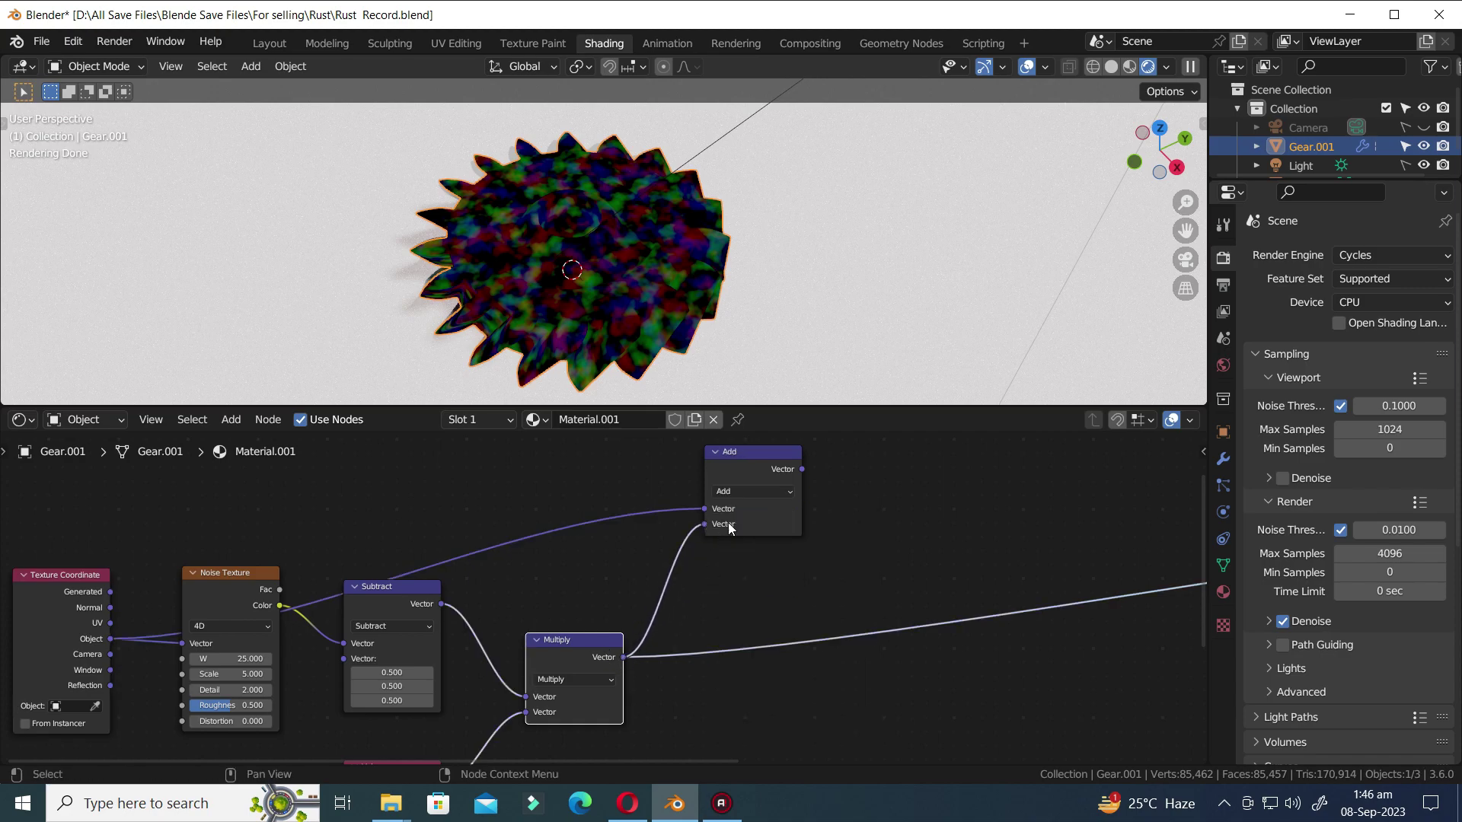
- Preview the Add node's vector output on the gear
{"action": "left_click", "coordinate": [757, 450], "text": "ctrl+shift"}
{"action": "middle_click_drag", "start_coordinate": [664, 699], "coordinate": [855, 607]}
{"action": "scroll", "coordinate": [653, 651], "scroll_direction": "down", "scroll_amount": 4}
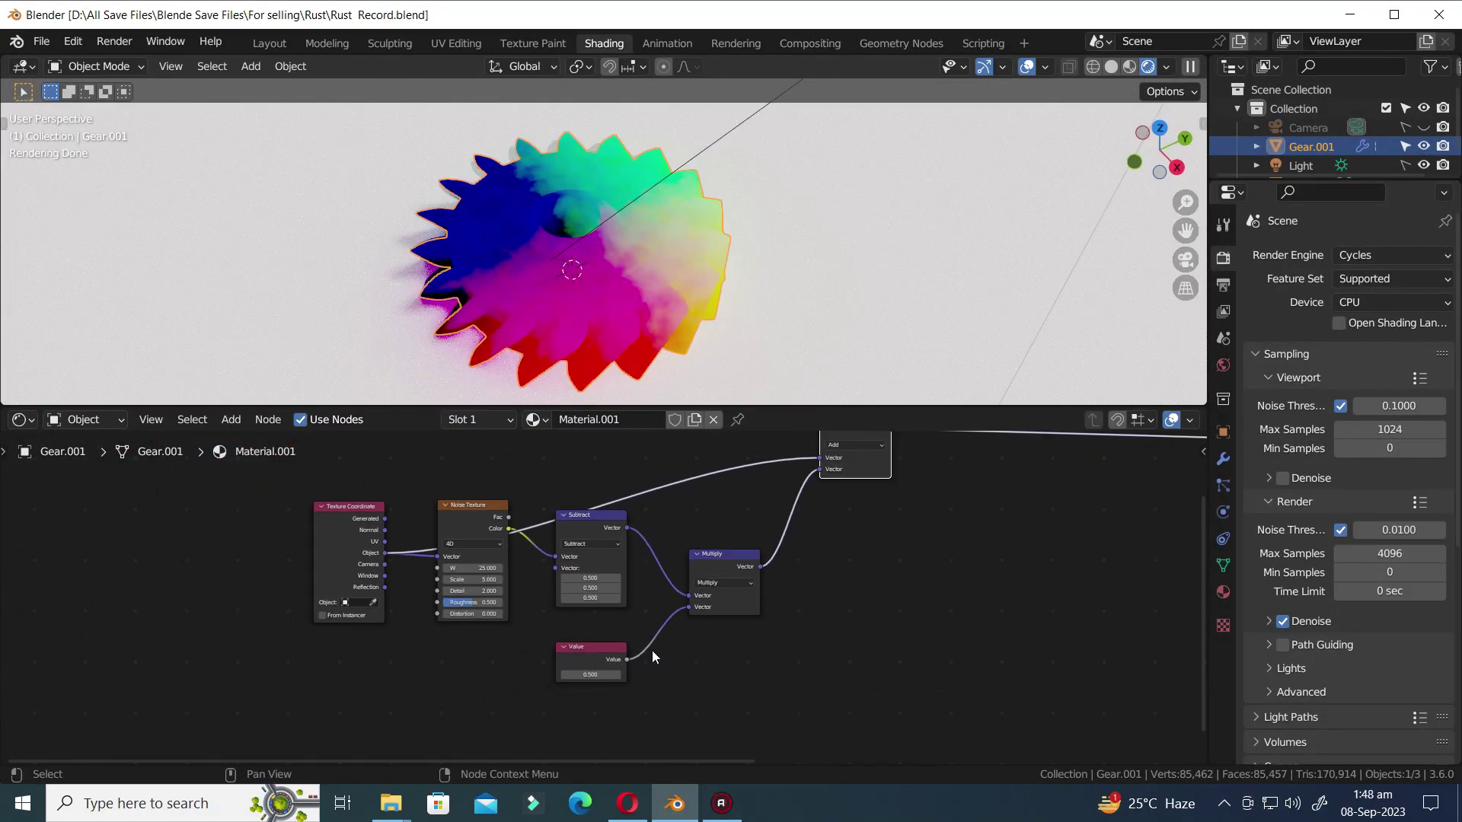
{"action": "middle_click_drag", "start_coordinate": [651, 650], "coordinate": [781, 663]}
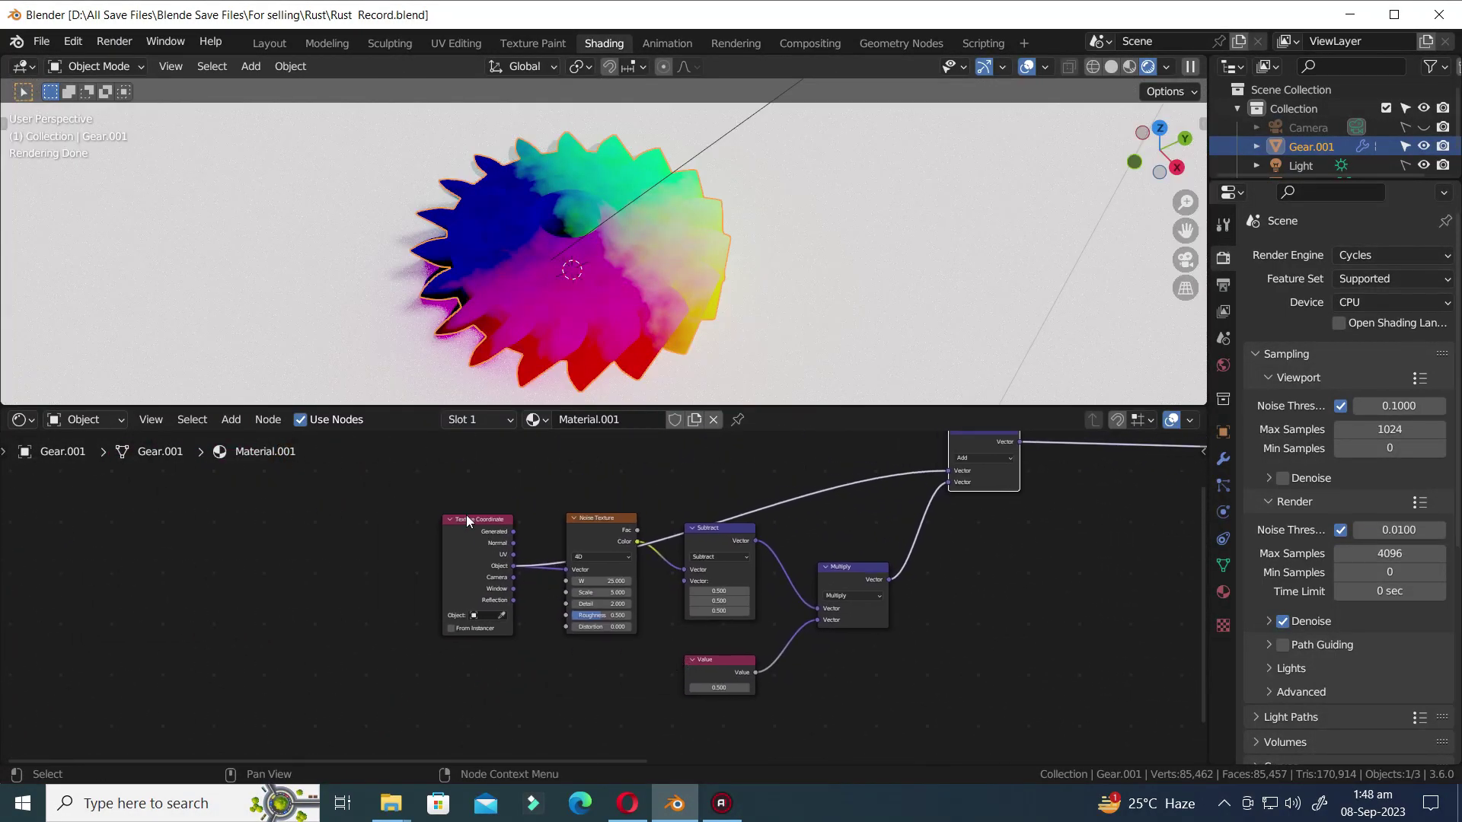
- Move the Texture Coordinate and Value nodes farther away from the Noise Texture and Subtract nodes to make room
{"action": "left_click_drag", "start_coordinate": [466, 515], "coordinate": [271, 516]}
{"action": "middle_click_drag", "start_coordinate": [531, 591], "coordinate": [575, 550]}
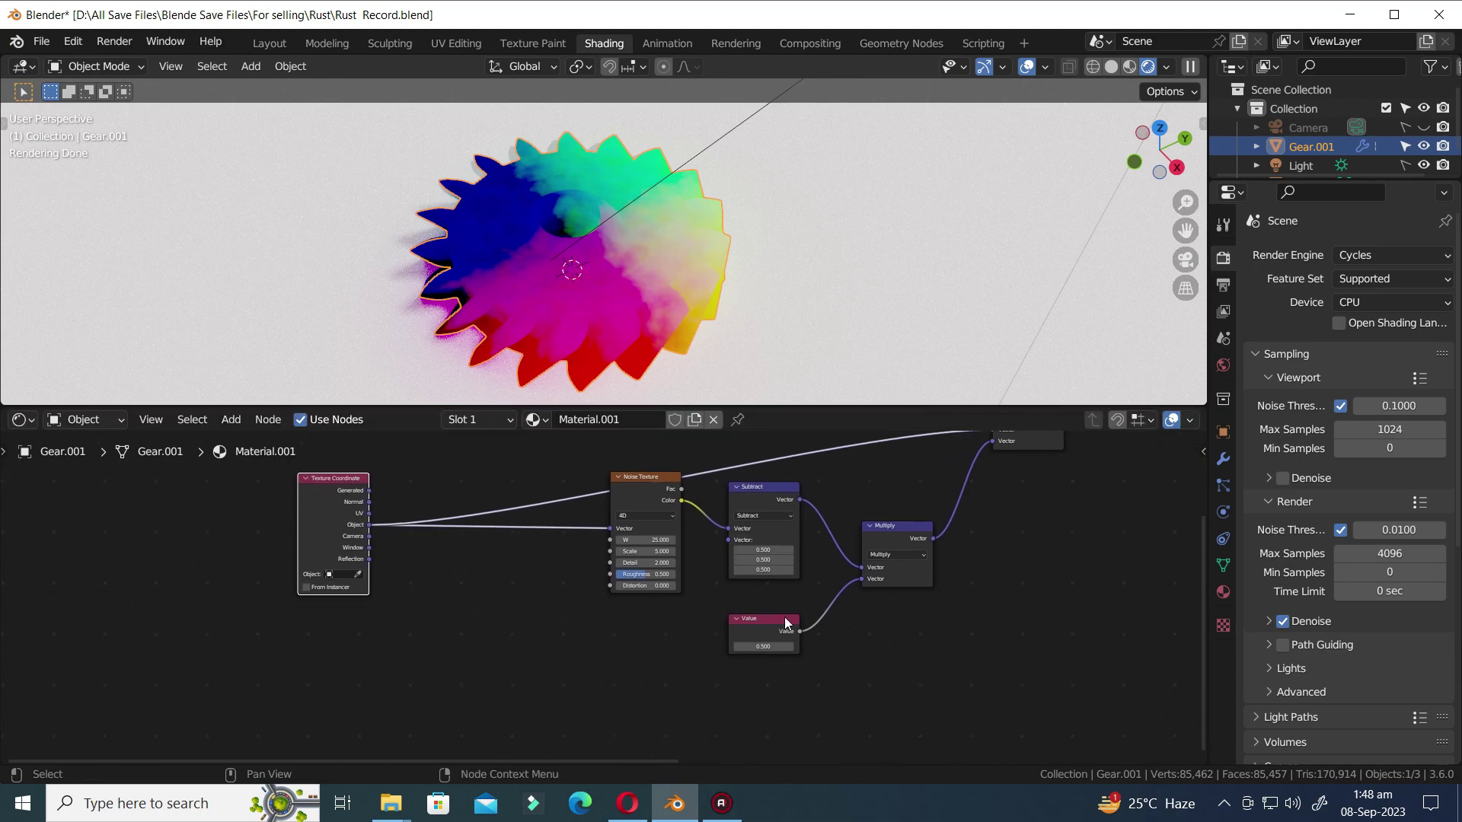
{"action": "left_click_drag", "start_coordinate": [777, 619], "coordinate": [669, 649]}
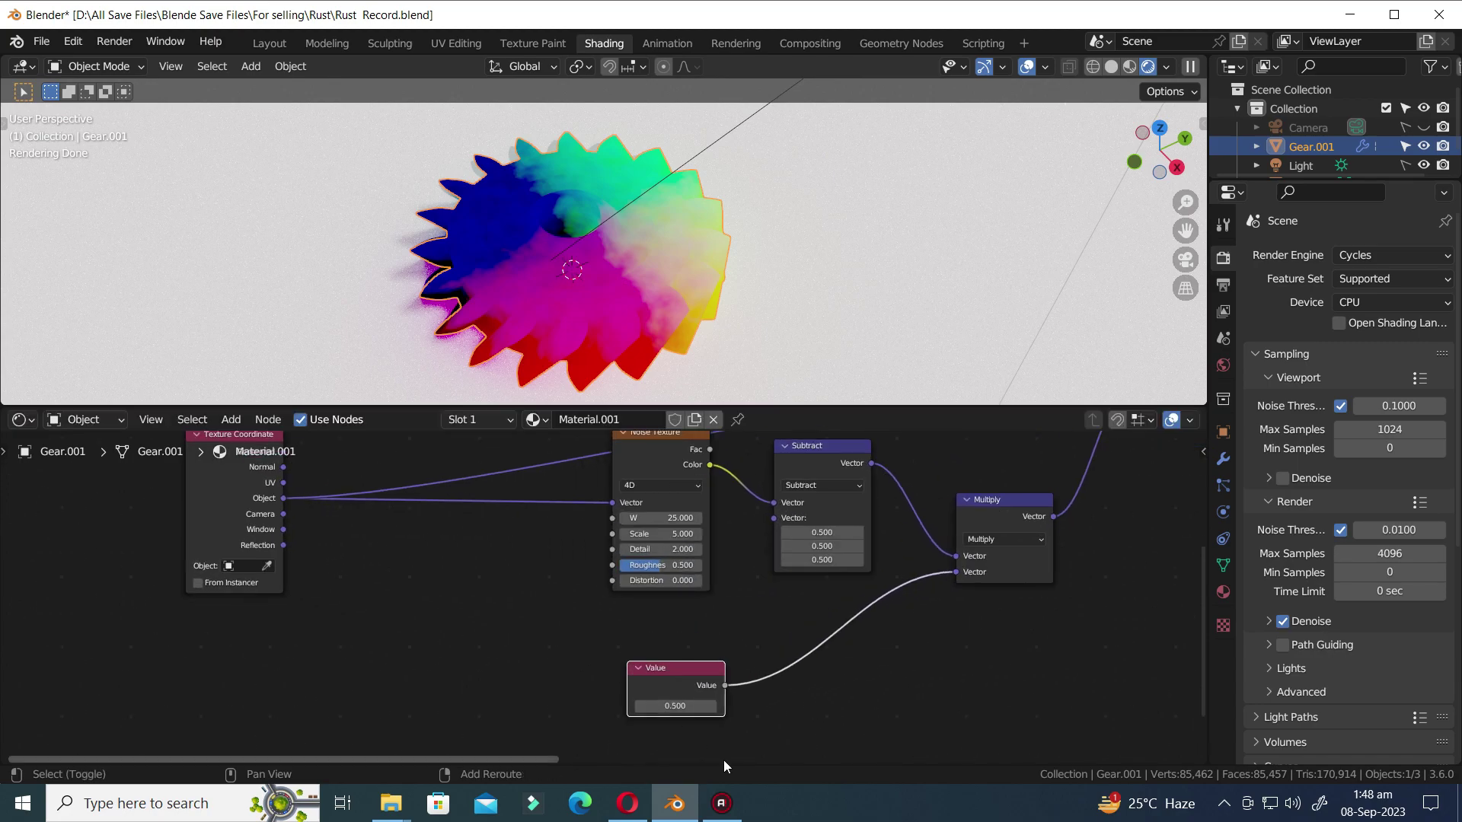
- Set the Value node feeding the Multiply node to 0.1
{"action": "scroll", "coordinate": [689, 664], "scroll_direction": "up", "scroll_amount": 4}
{"action": "left_click", "coordinate": [672, 629]}
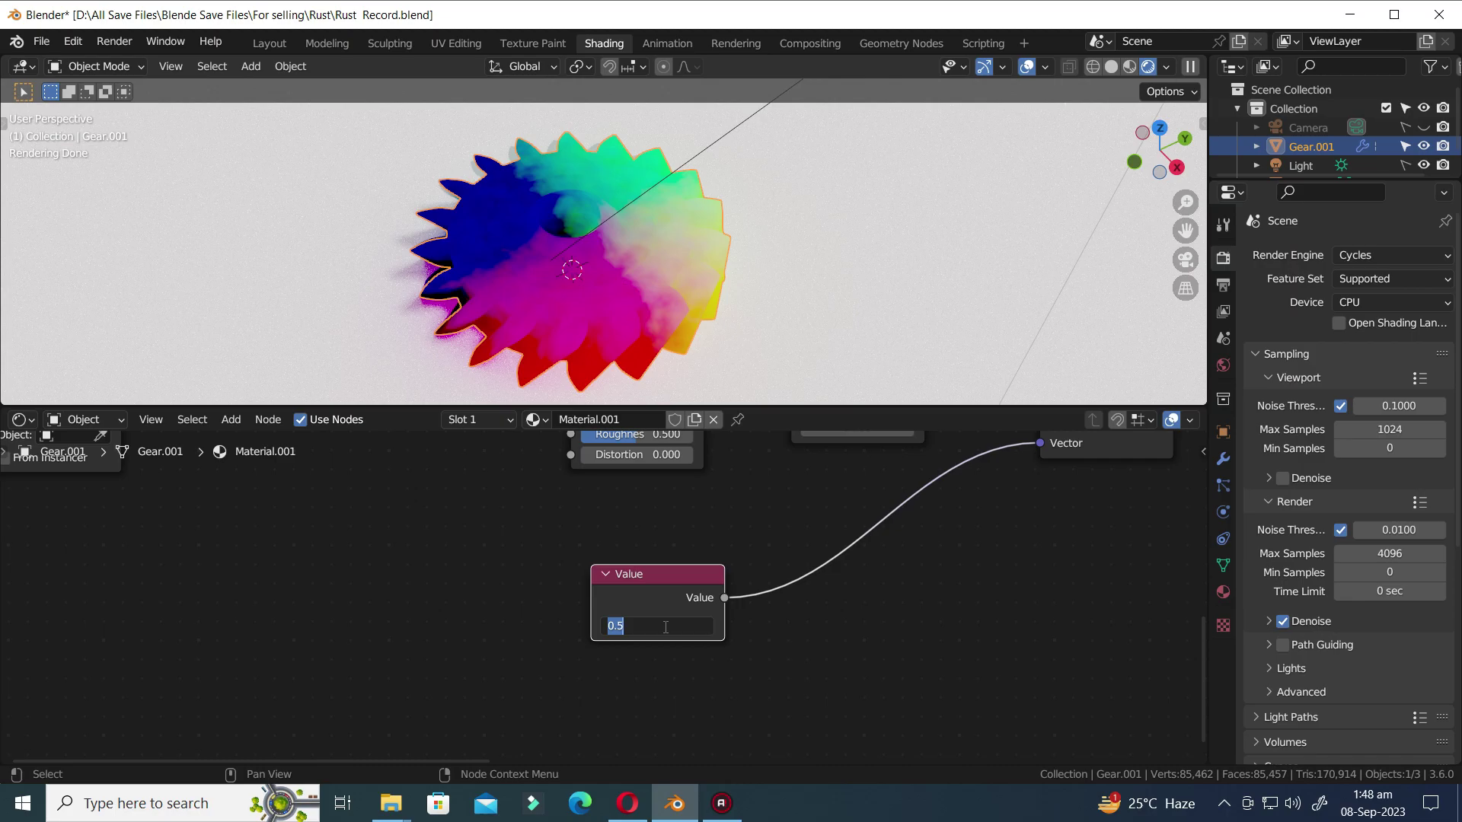
{"action": "key", "text": "BackSpace"}
{"action": "type", "text": ".1"}
{"action": "key", "text": "Return"}
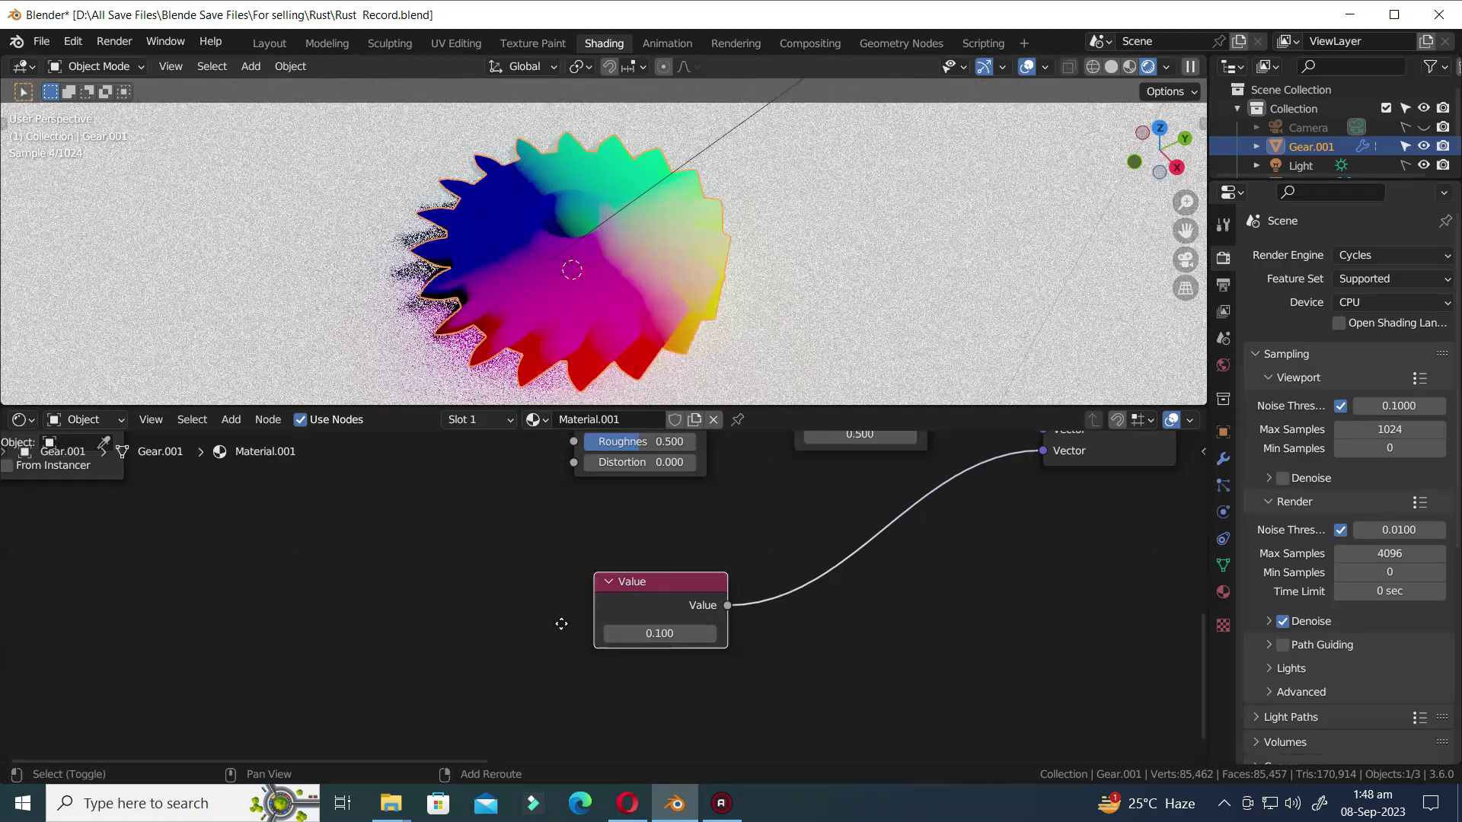
- Duplicate the Value node, connect the copy to the Noise Texture's Scale input and set it to 10
{"action": "middle_click_drag", "start_coordinate": [564, 612], "coordinate": [672, 710]}
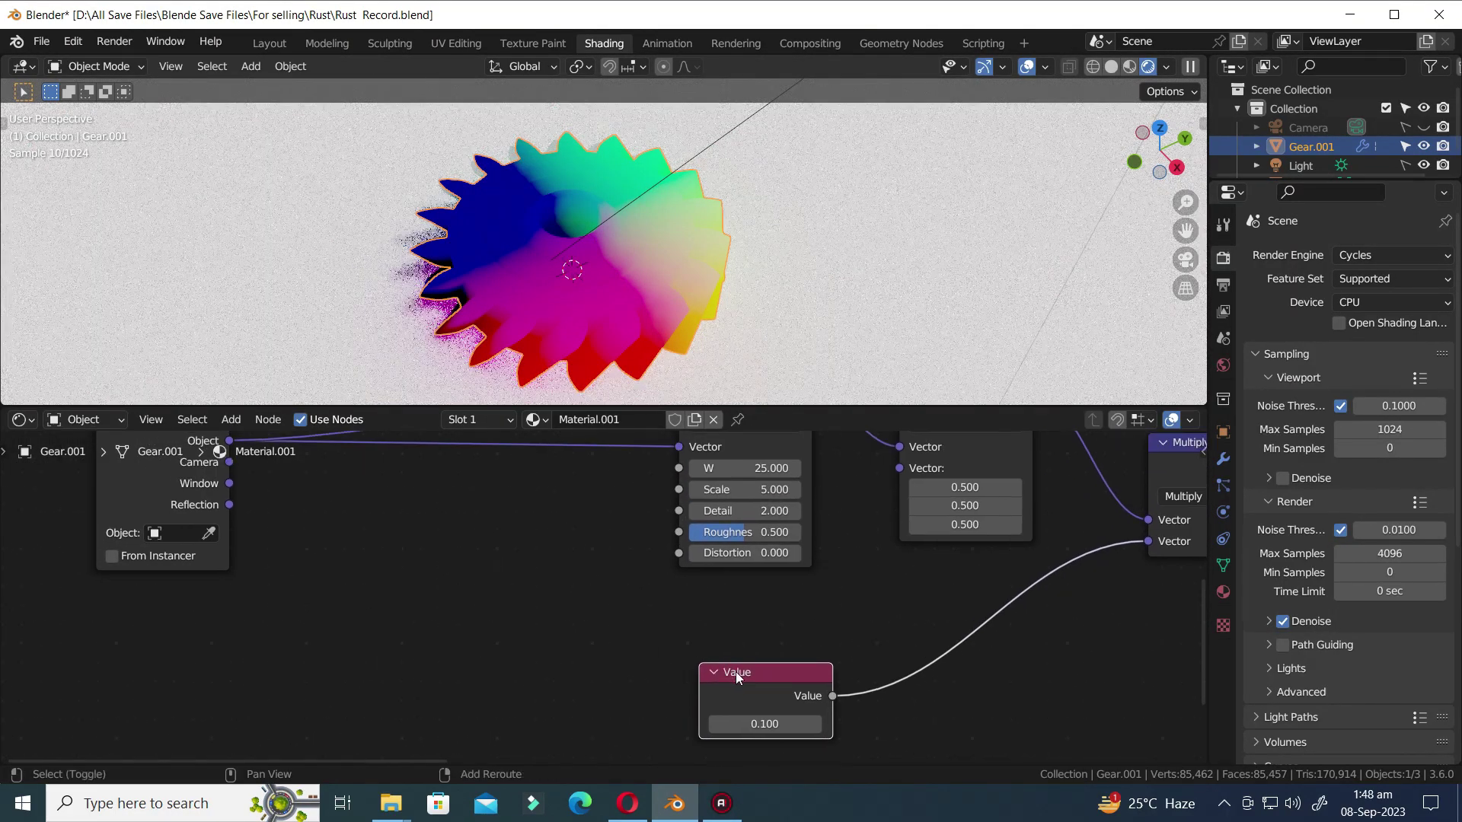
{"action": "key", "text": "shift+d"}
{"action": "left_click", "coordinate": [469, 506]}
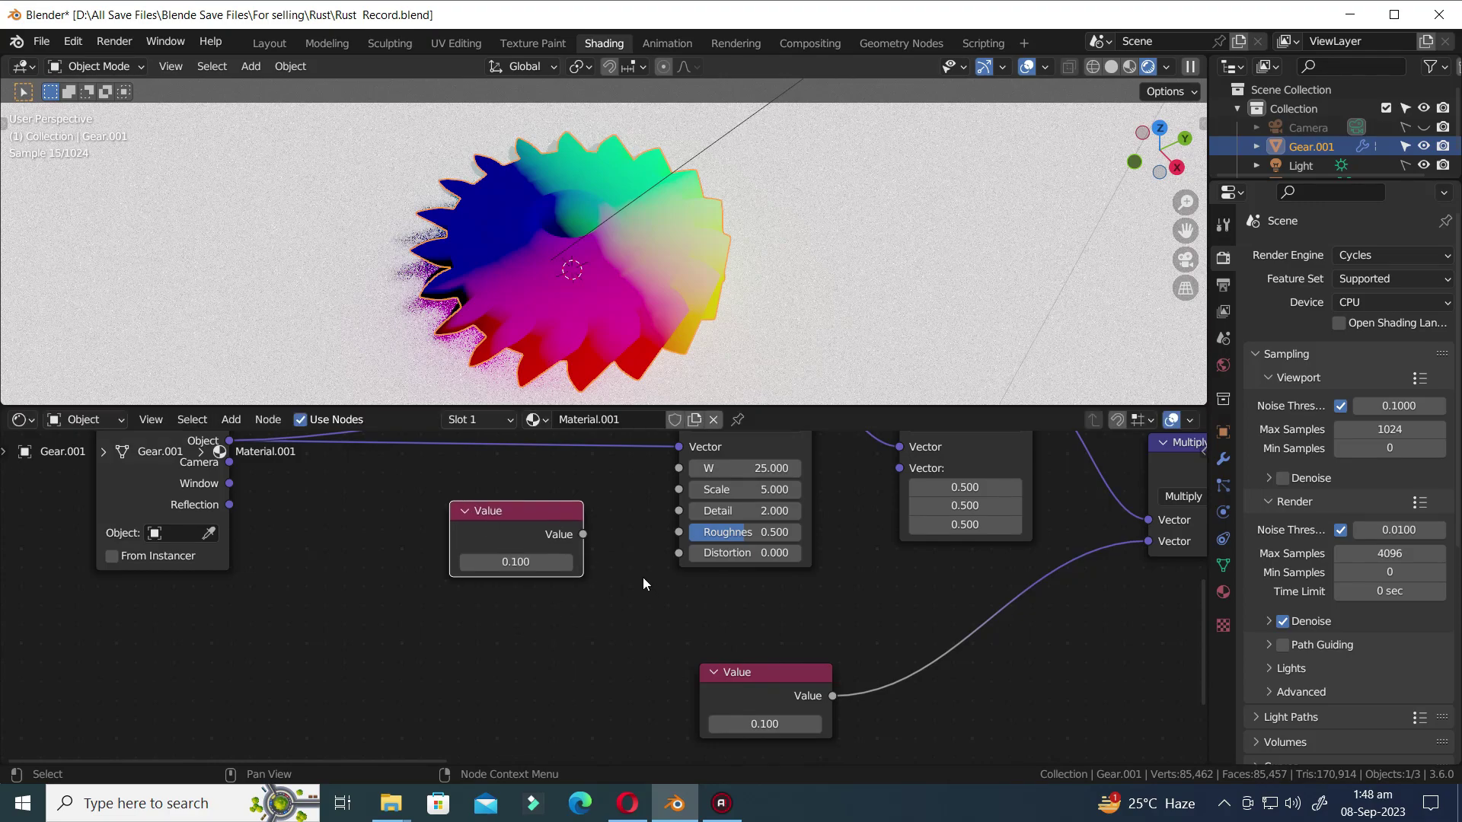
{"action": "middle_click_drag", "start_coordinate": [623, 555], "coordinate": [644, 621]}
{"action": "left_click_drag", "start_coordinate": [605, 607], "coordinate": [700, 562]}
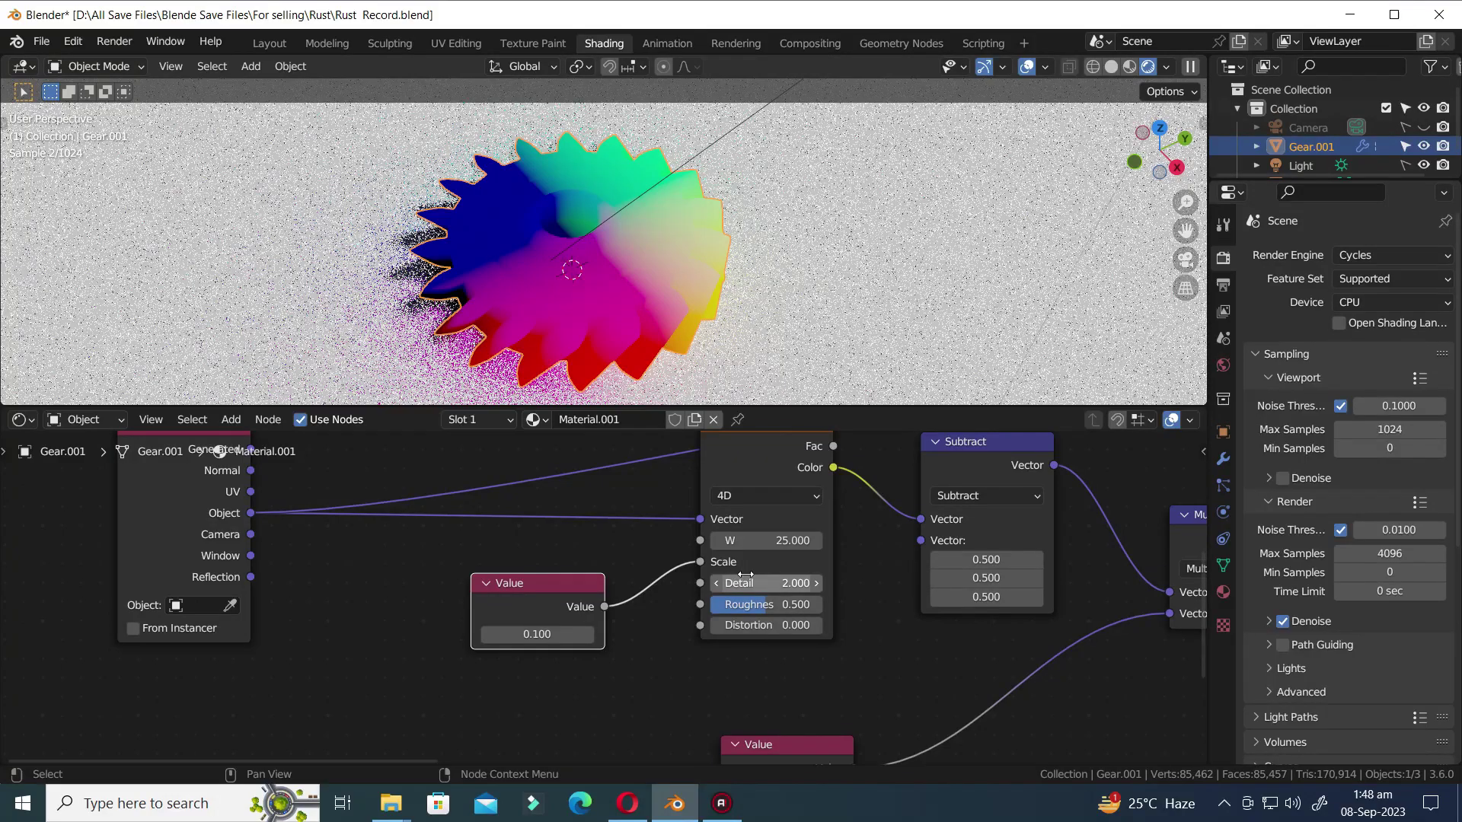
{"action": "left_click", "coordinate": [538, 635]}
{"action": "type", "text": "1"}
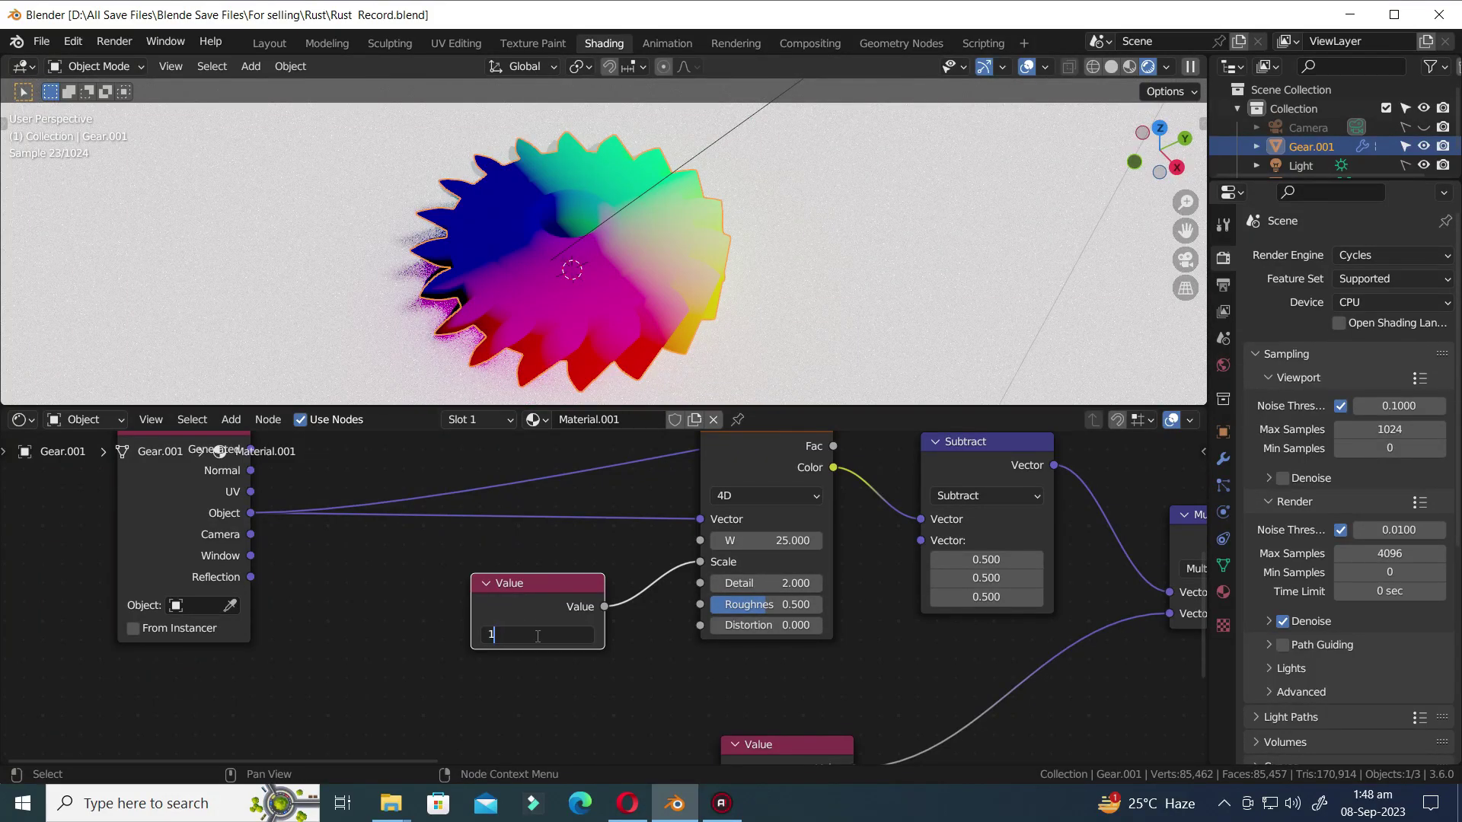
{"action": "type", "text": "0"}
{"action": "key", "text": "Return"}
- Insert a Math node into the link between the 0.1 Value node and the Multiply node, and save the file
{"action": "scroll", "coordinate": [734, 670], "scroll_direction": "down", "scroll_amount": 2}
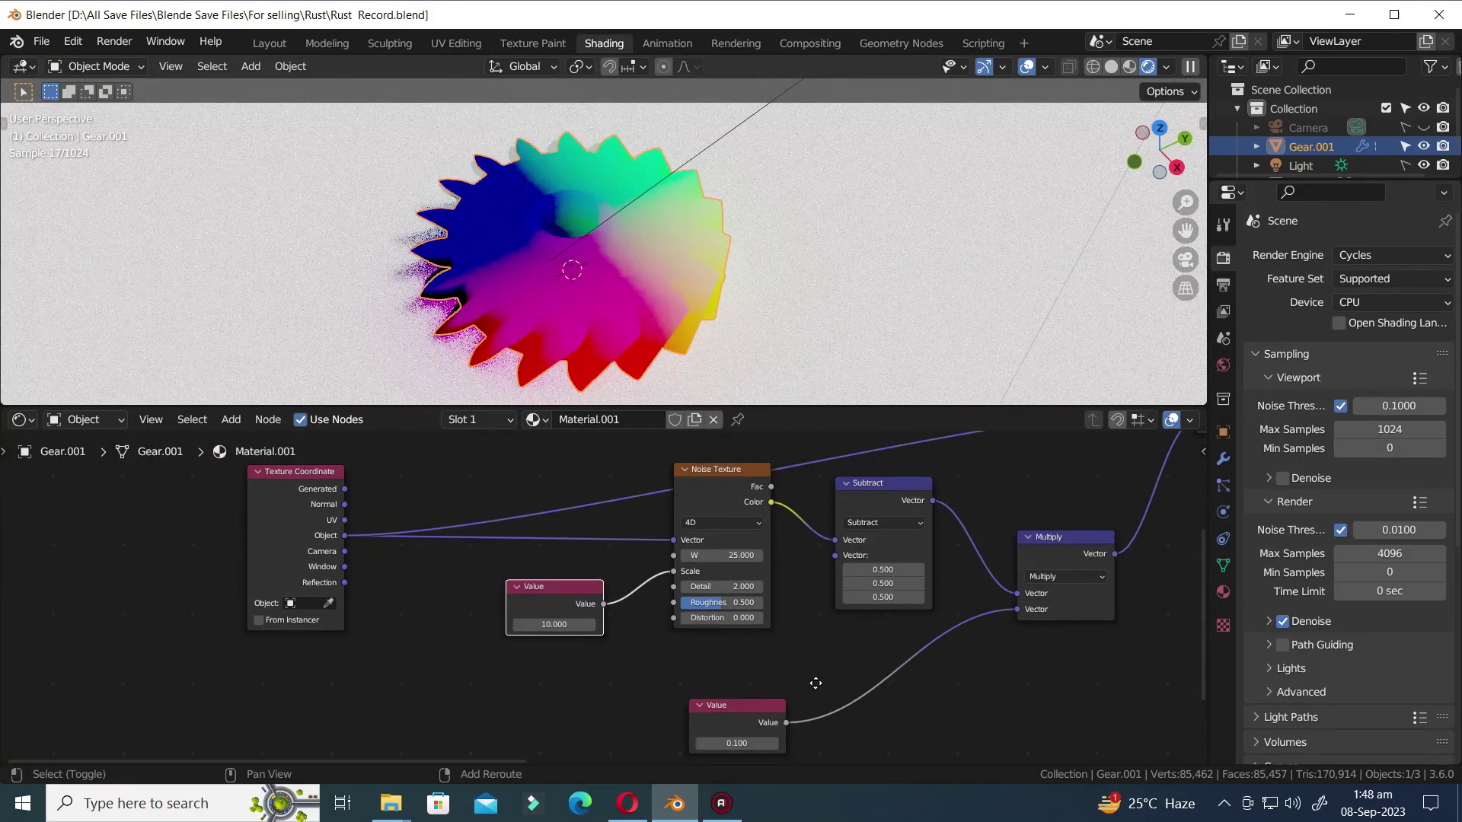
{"action": "middle_click_drag", "start_coordinate": [816, 683], "coordinate": [739, 634]}
{"action": "key", "text": "shift+a"}
{"action": "type", "text": "ma"}
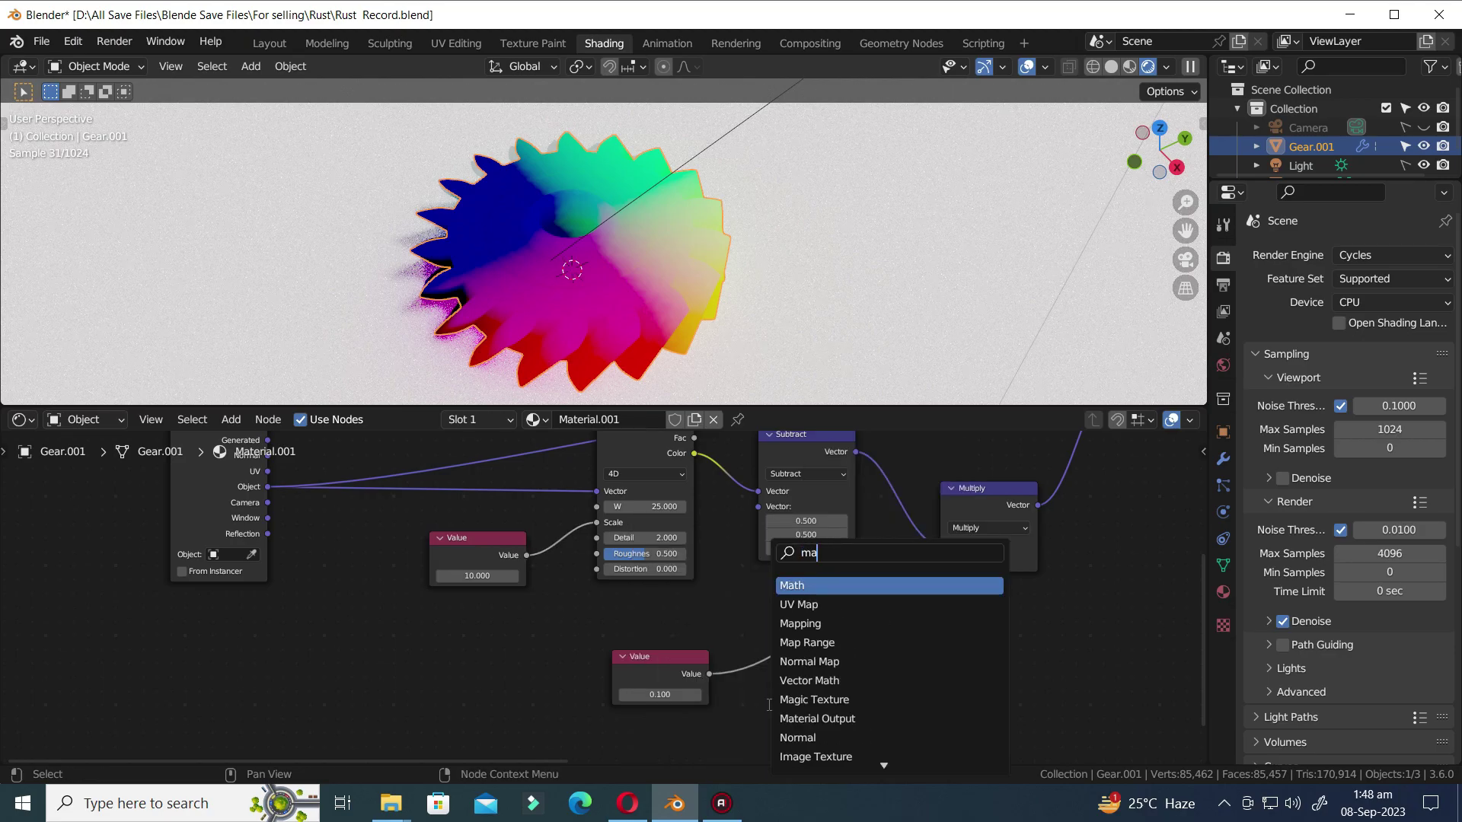
{"action": "type", "text": "th"}
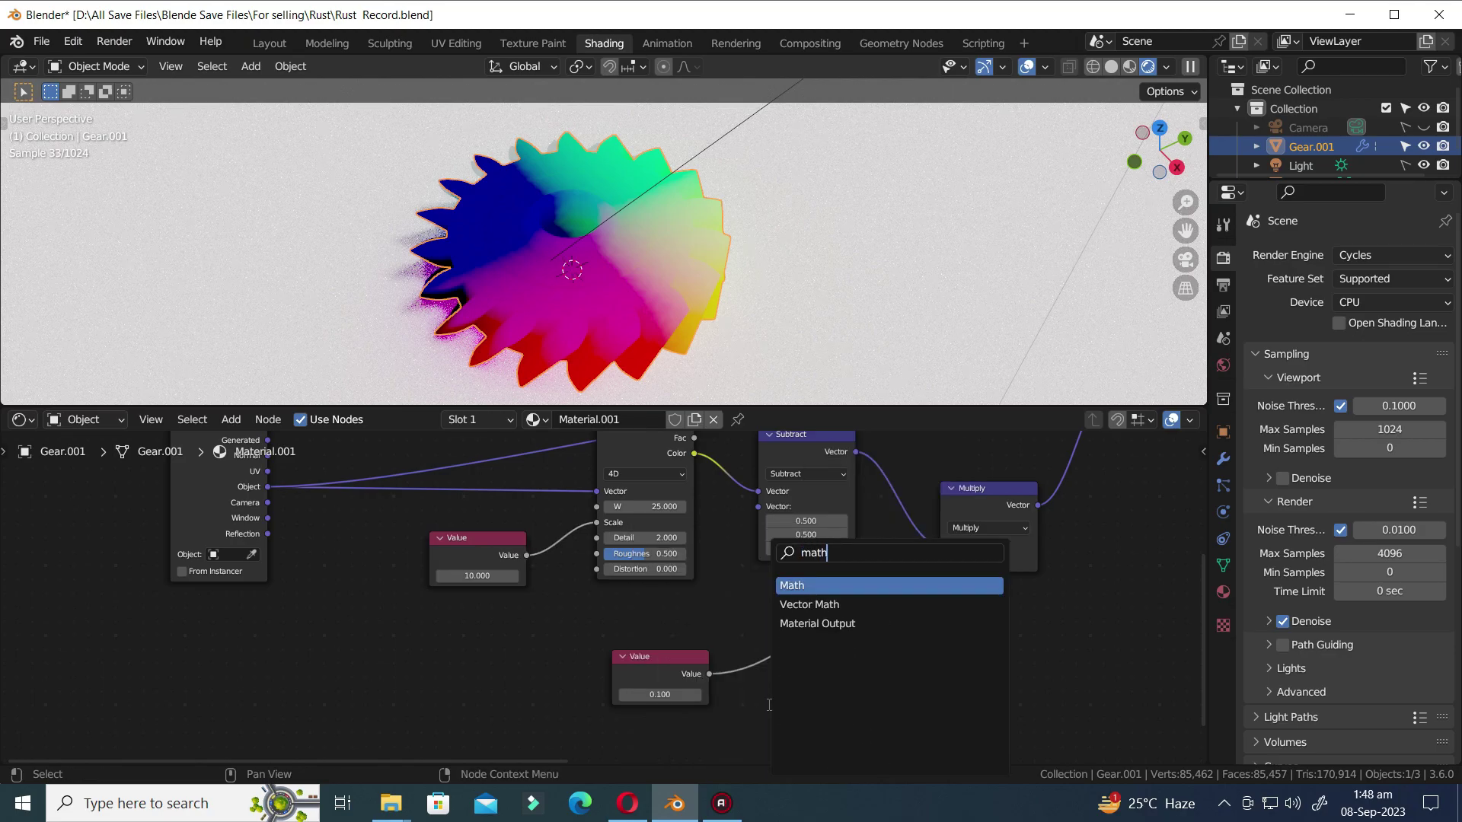
{"action": "left_click", "coordinate": [790, 586]}
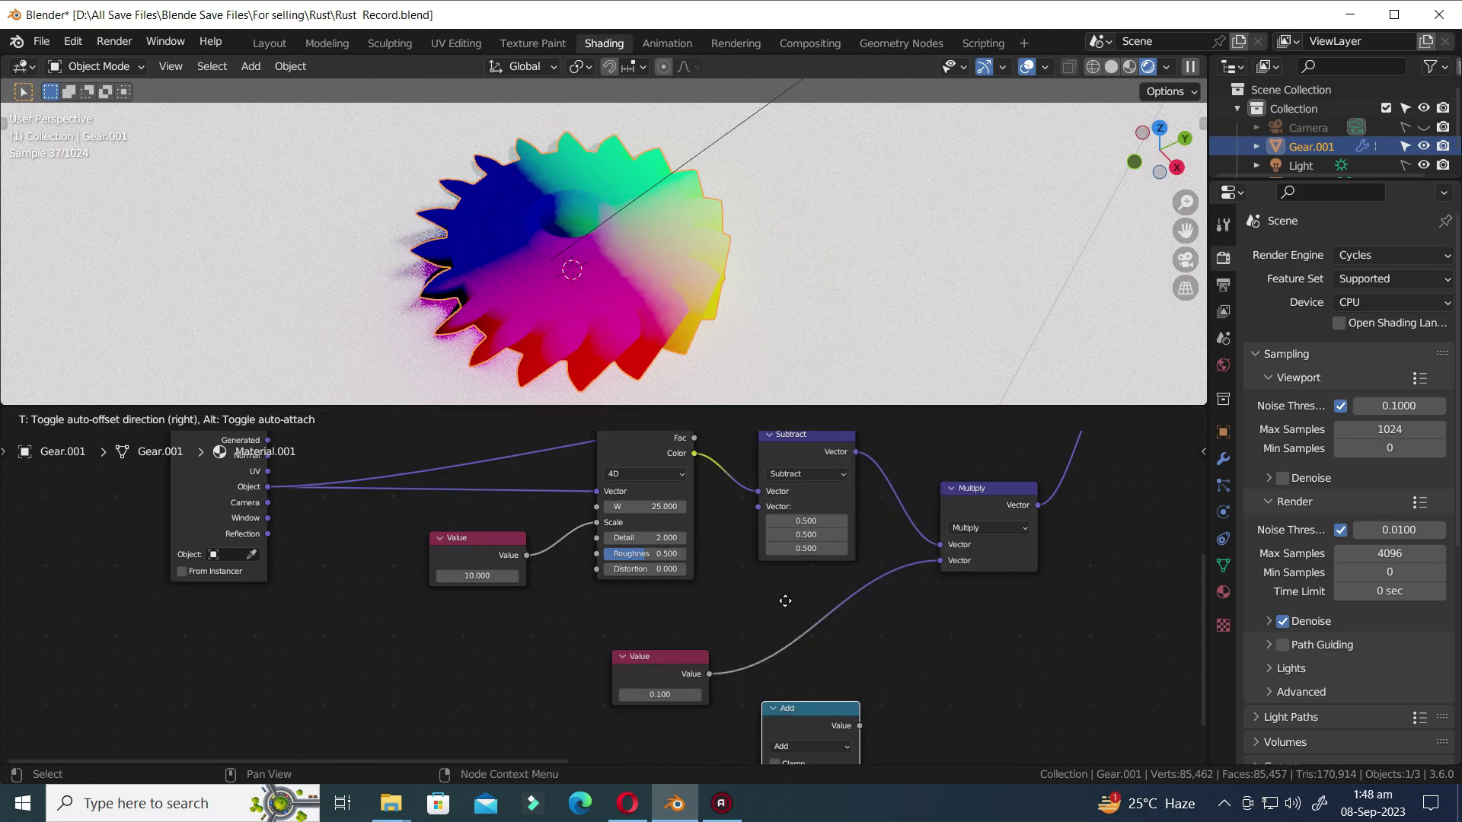
{"action": "left_click", "coordinate": [768, 521]}
{"action": "key", "text": "ctrl+s"}
- Set the Math node to Divide, with the noise scale Value node connected to its second input, and save the file
{"action": "scroll", "coordinate": [839, 633], "scroll_direction": "up", "scroll_amount": 2}
{"action": "middle_click_drag", "start_coordinate": [921, 689], "coordinate": [818, 598]}
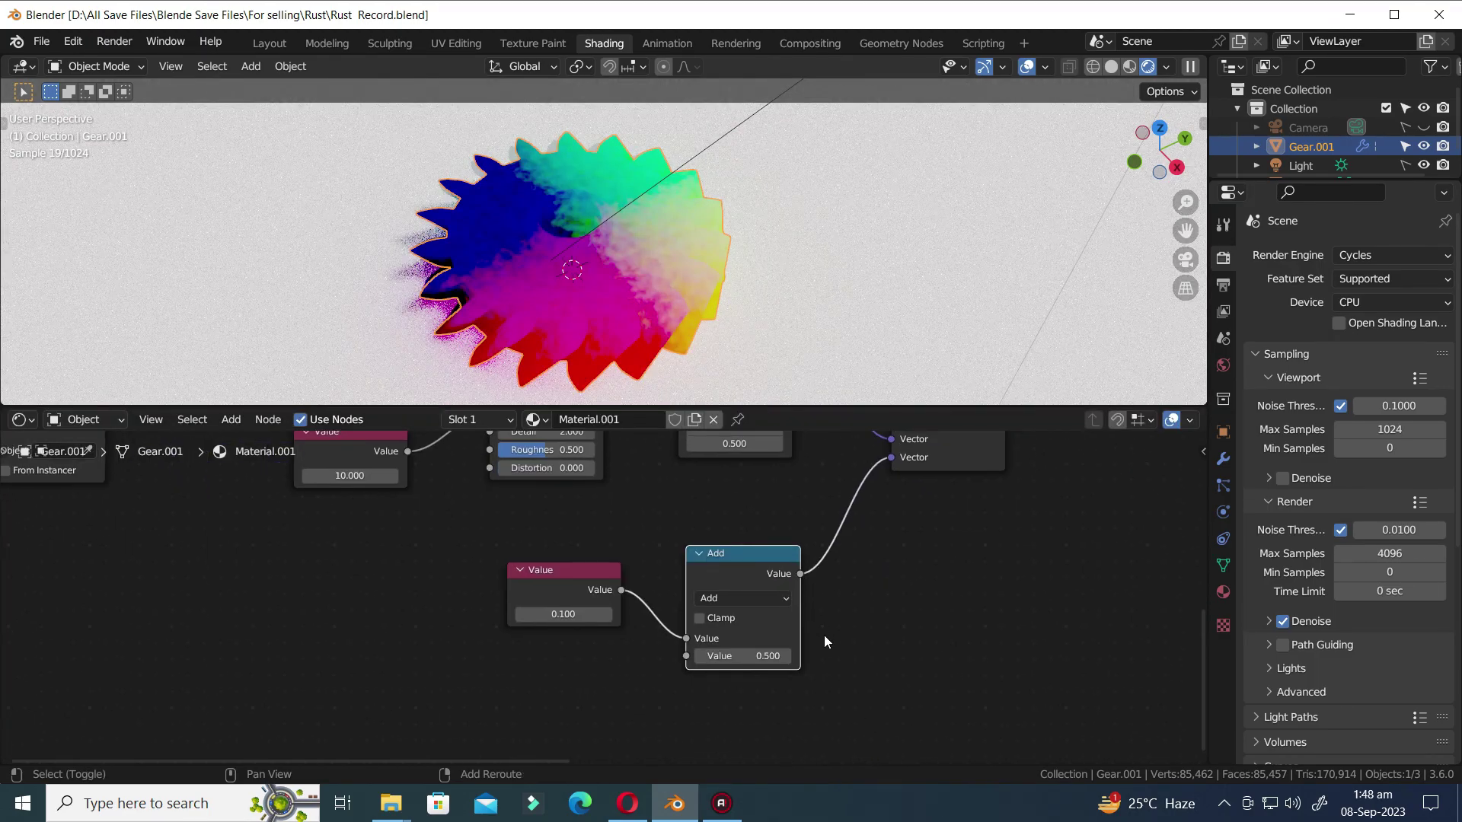
{"action": "scroll", "coordinate": [824, 635], "scroll_direction": "up", "scroll_amount": 1}
{"action": "left_click", "coordinate": [776, 600]}
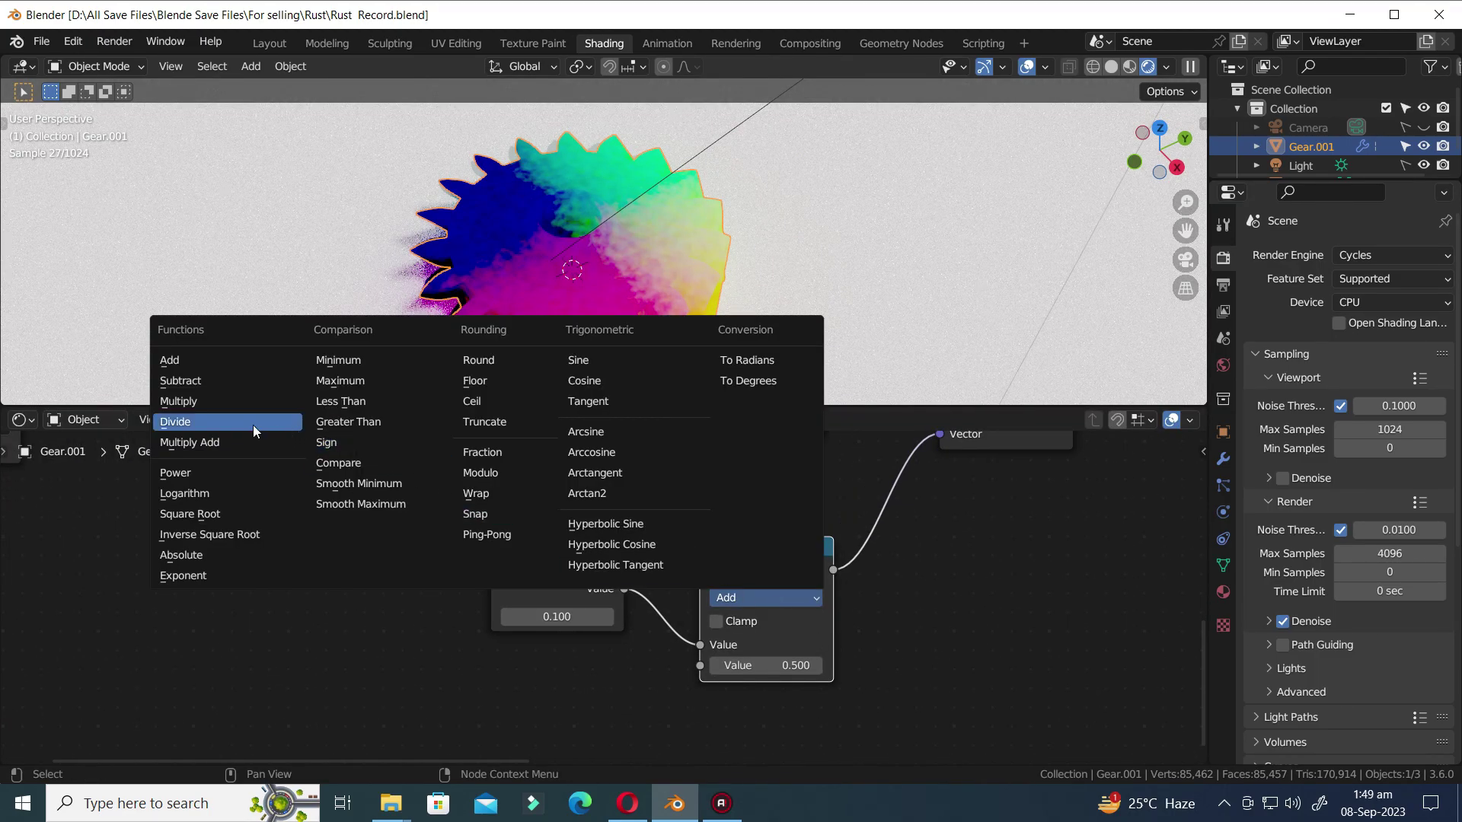
{"action": "left_click", "coordinate": [213, 422]}
{"action": "scroll", "coordinate": [516, 535], "scroll_direction": "down", "scroll_amount": 1}
{"action": "middle_click_drag", "start_coordinate": [516, 535], "coordinate": [540, 577]}
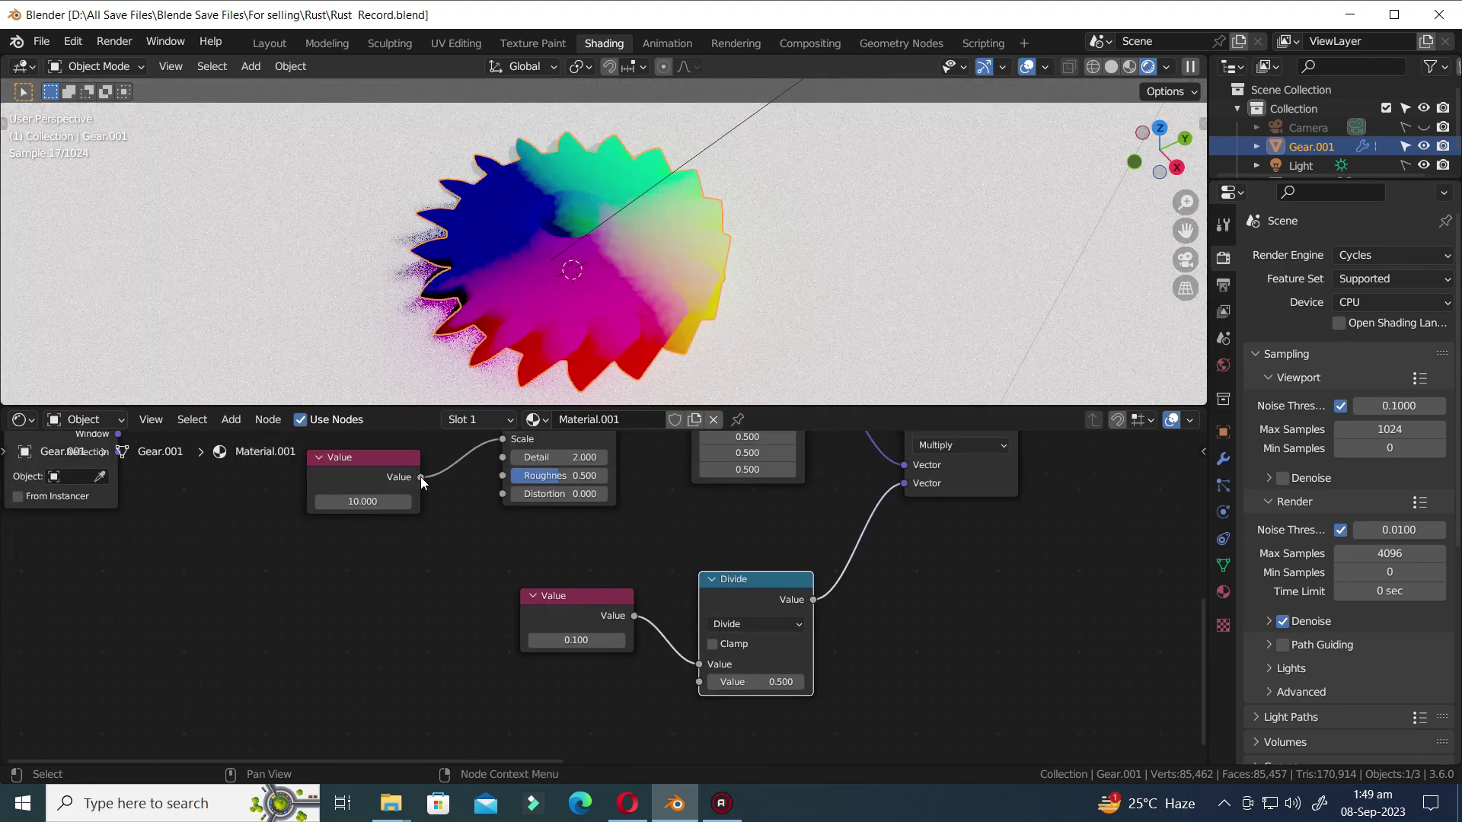
{"action": "left_click_drag", "start_coordinate": [420, 476], "coordinate": [701, 682]}
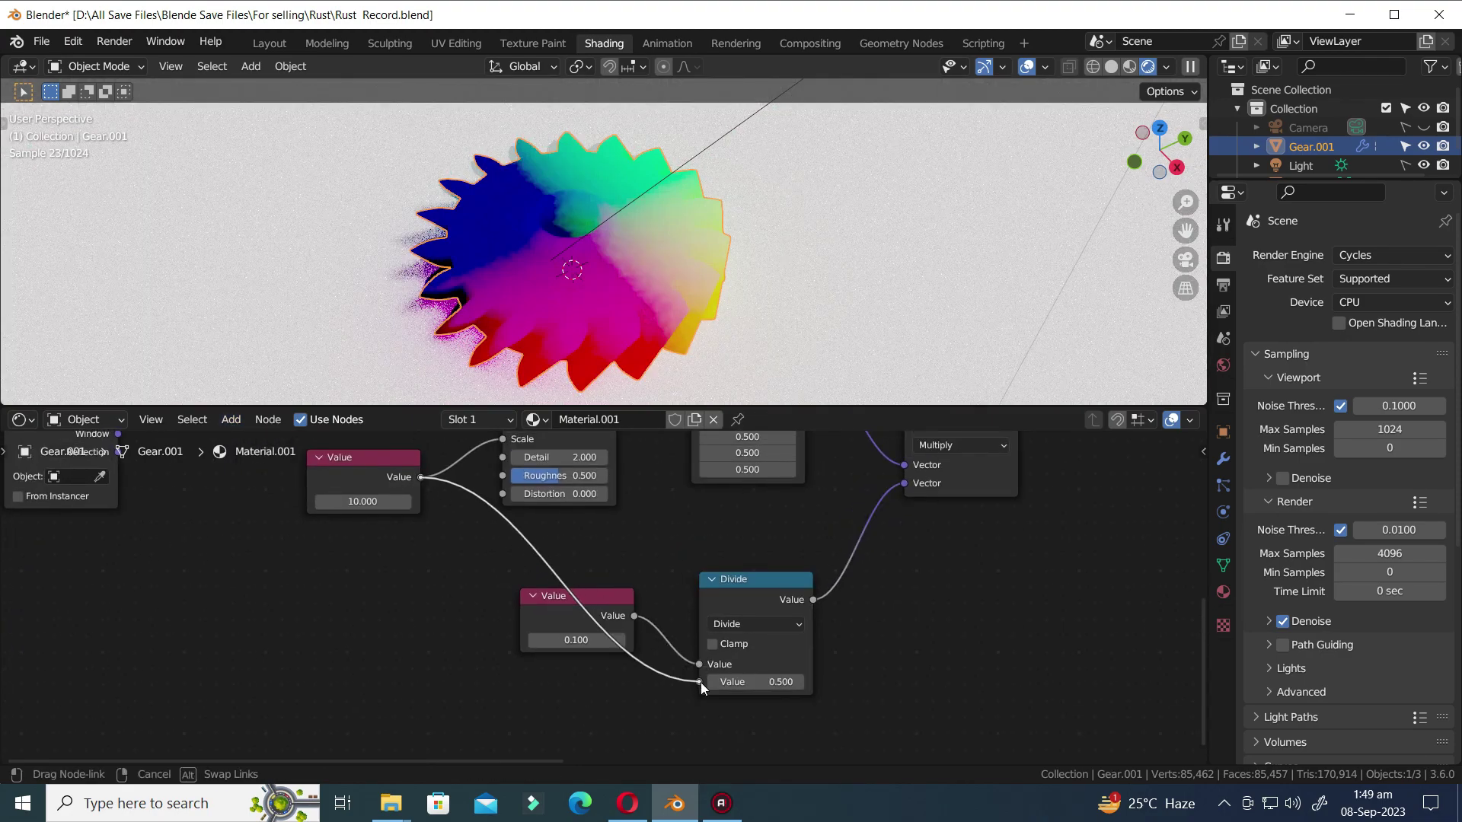
{"action": "key", "text": "ctrl+s"}
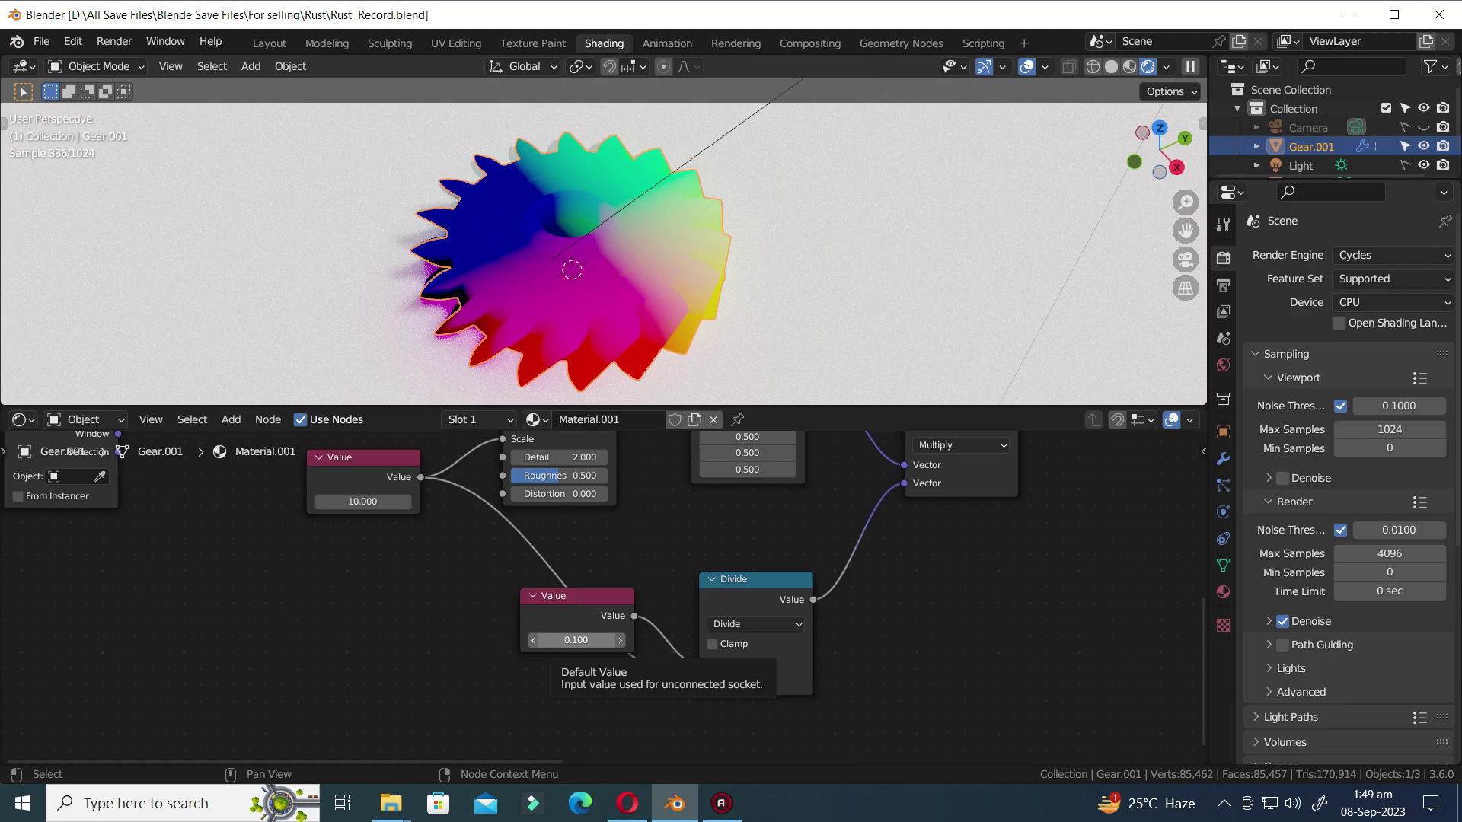
- Set the Value node feeding the Divide node's first input to 2.1
{"action": "left_click", "coordinate": [575, 640]}
{"action": "left_click", "coordinate": [538, 640]}
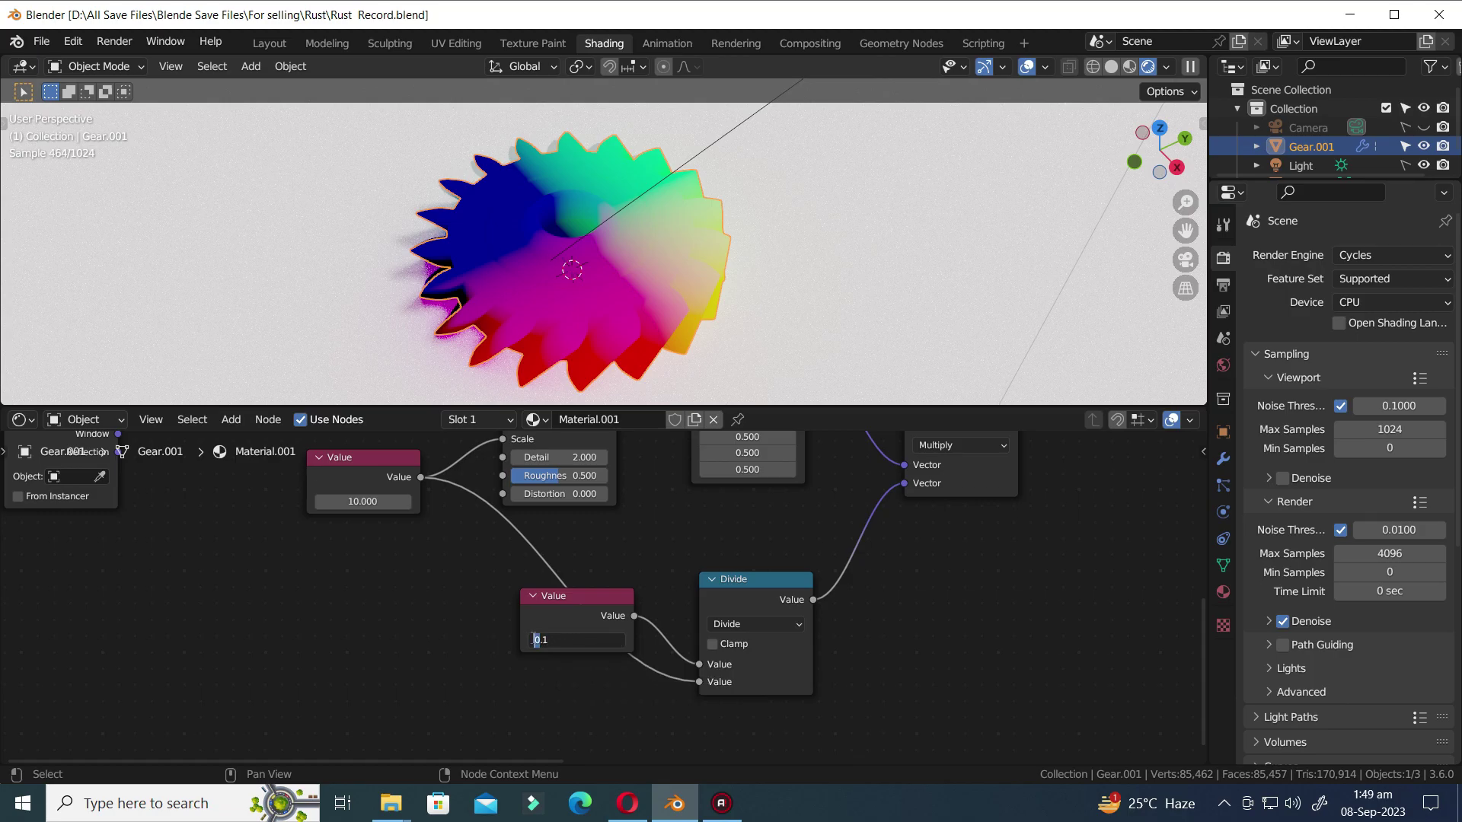
{"action": "type", "text": "2"}
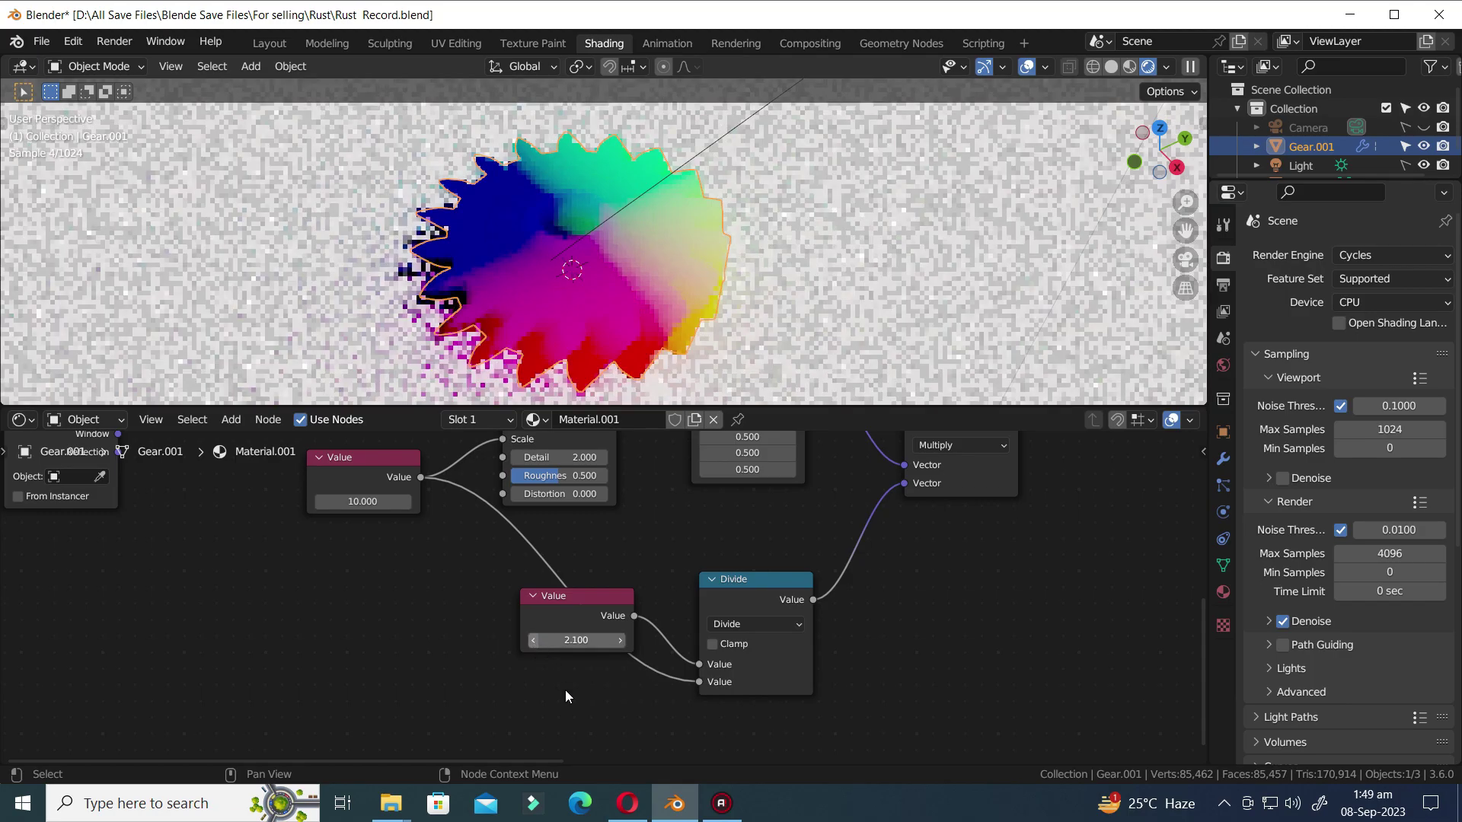
- Set the Value node driving the noise scale to 75 and save the file
{"action": "key", "text": "Return"}
{"action": "left_click", "coordinate": [367, 503]}
{"action": "type", "text": "75"}
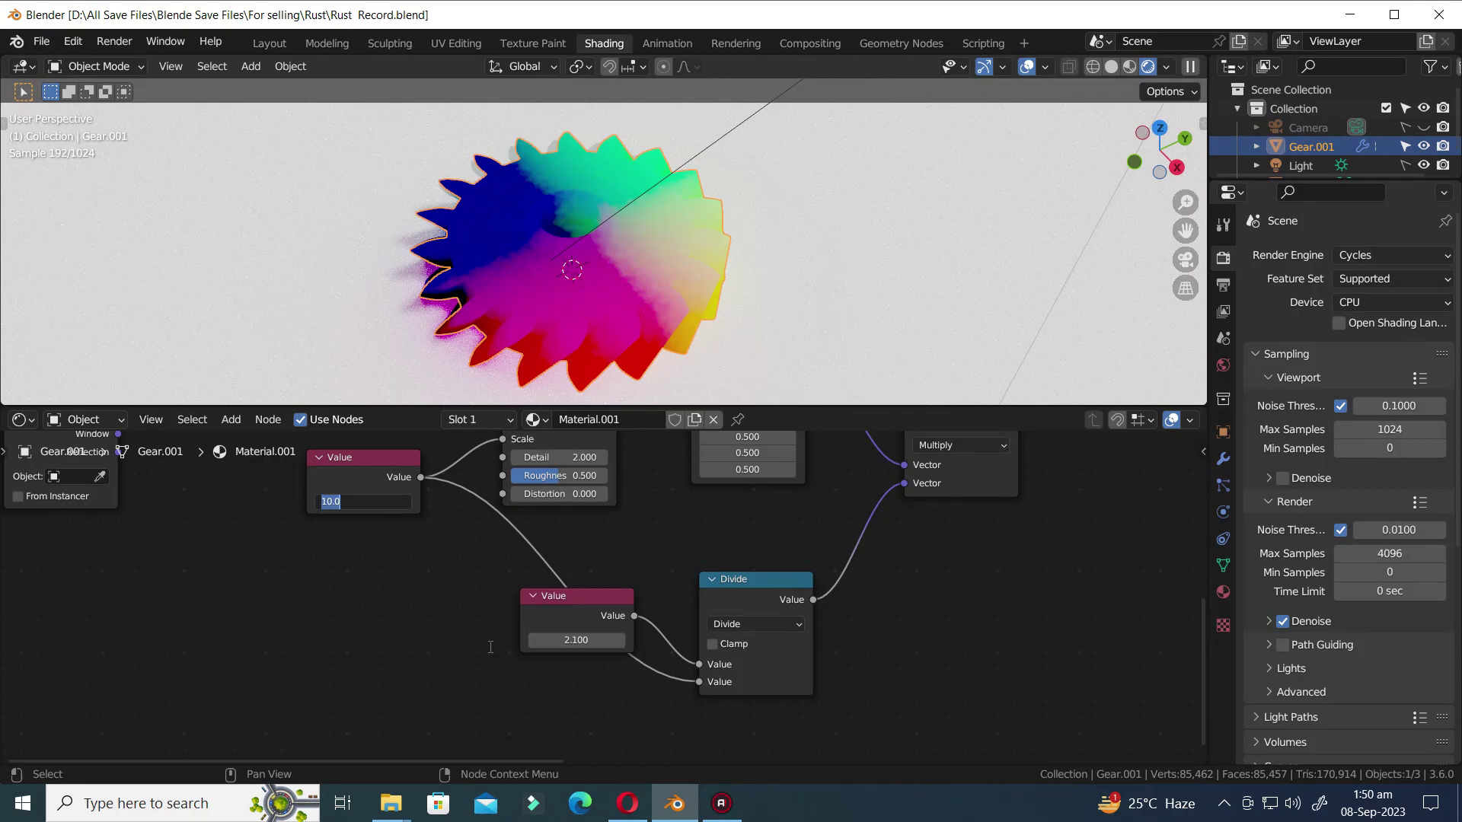
{"action": "key", "text": "Return"}
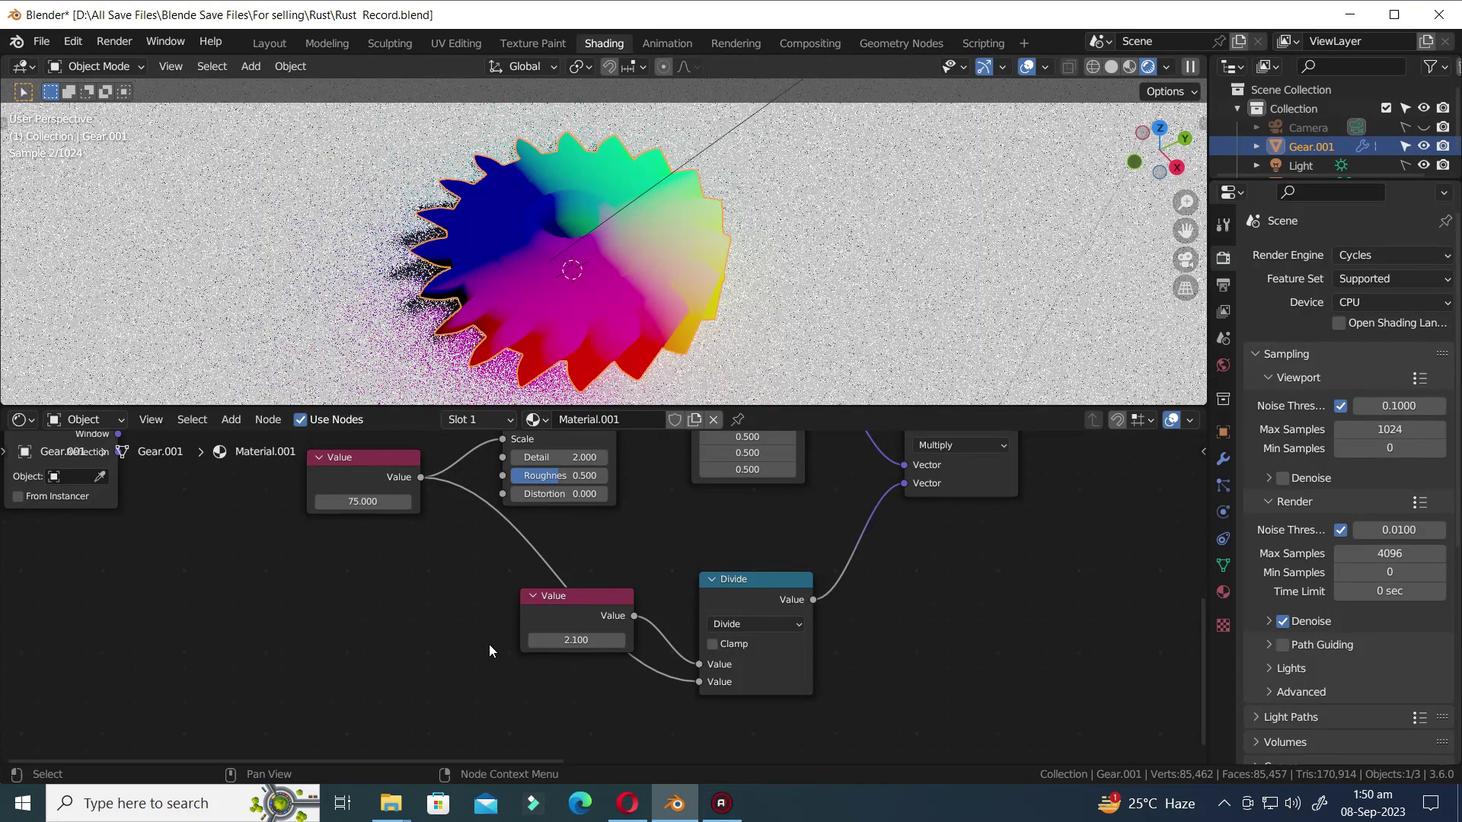
{"action": "key", "text": "ctrl+s"}
- Move both Value nodes beneath the Texture Coordinate node
{"action": "scroll", "coordinate": [666, 261], "scroll_direction": "up", "scroll_amount": 6}
{"action": "scroll", "coordinate": [477, 639], "scroll_direction": "down", "scroll_amount": 3}
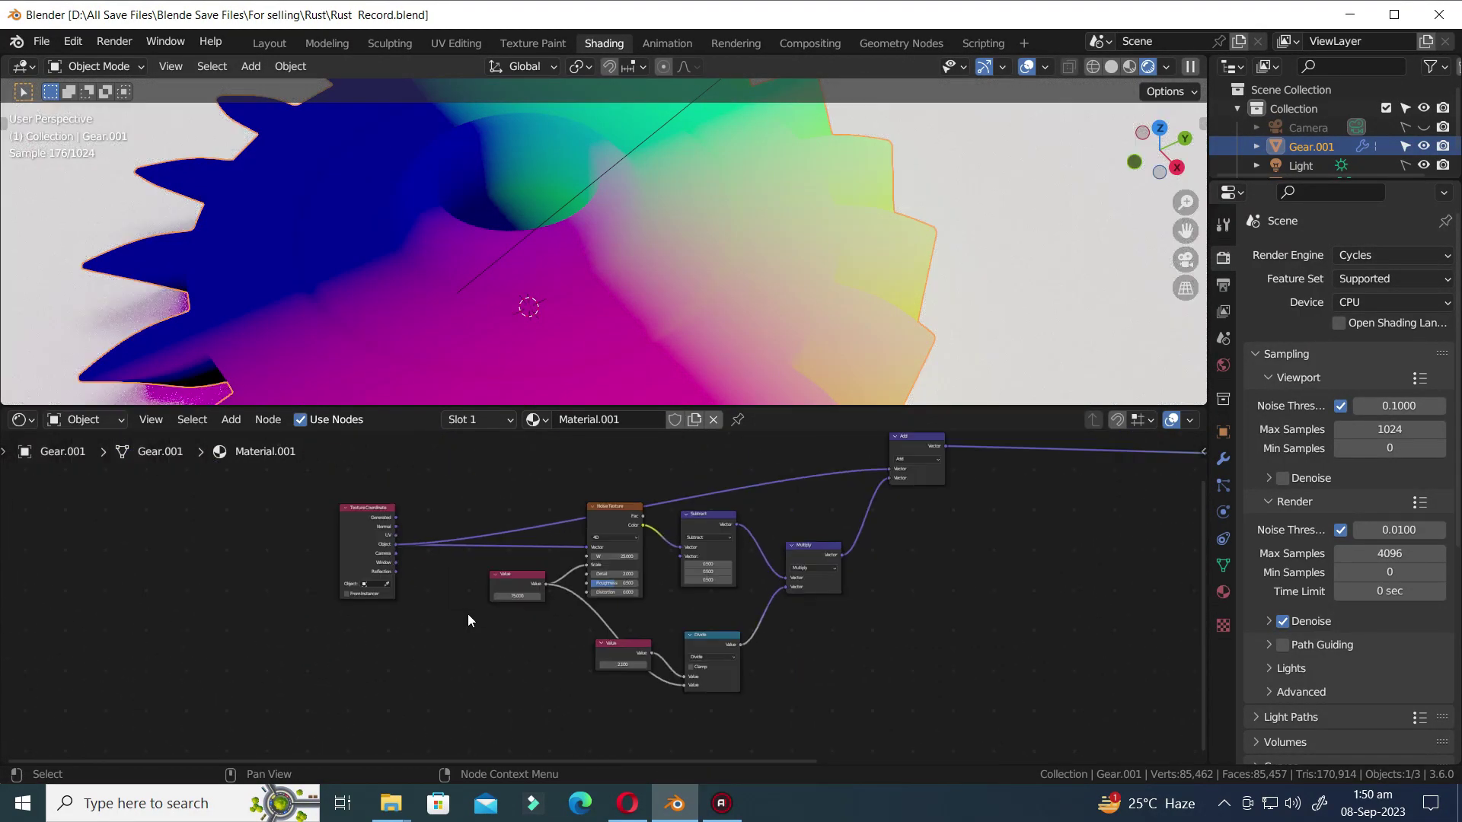
{"action": "scroll", "coordinate": [468, 614], "scroll_direction": "down", "scroll_amount": 2}
{"action": "left_click_drag", "start_coordinate": [523, 580], "coordinate": [403, 619]}
{"action": "left_click_drag", "start_coordinate": [616, 635], "coordinate": [316, 675]}
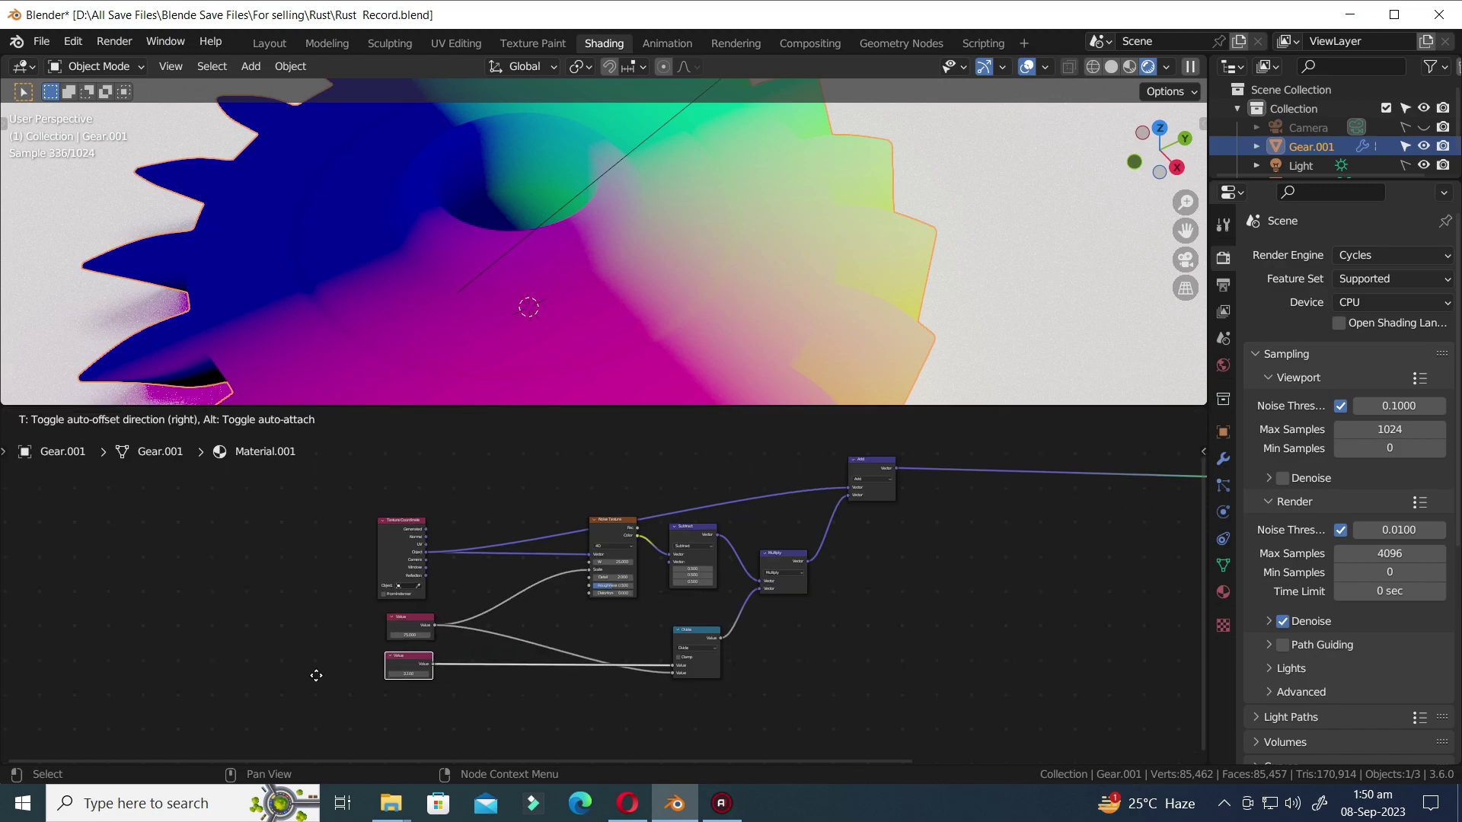
{"action": "left_click", "coordinate": [316, 675]}
- Move the Noise Texture, Subtract, Multiply and Divide nodes together up beside the Add node
{"action": "left_click_drag", "start_coordinate": [587, 491], "coordinate": [761, 685]}
{"action": "key", "text": "g"}
{"action": "left_click", "coordinate": [802, 469]}
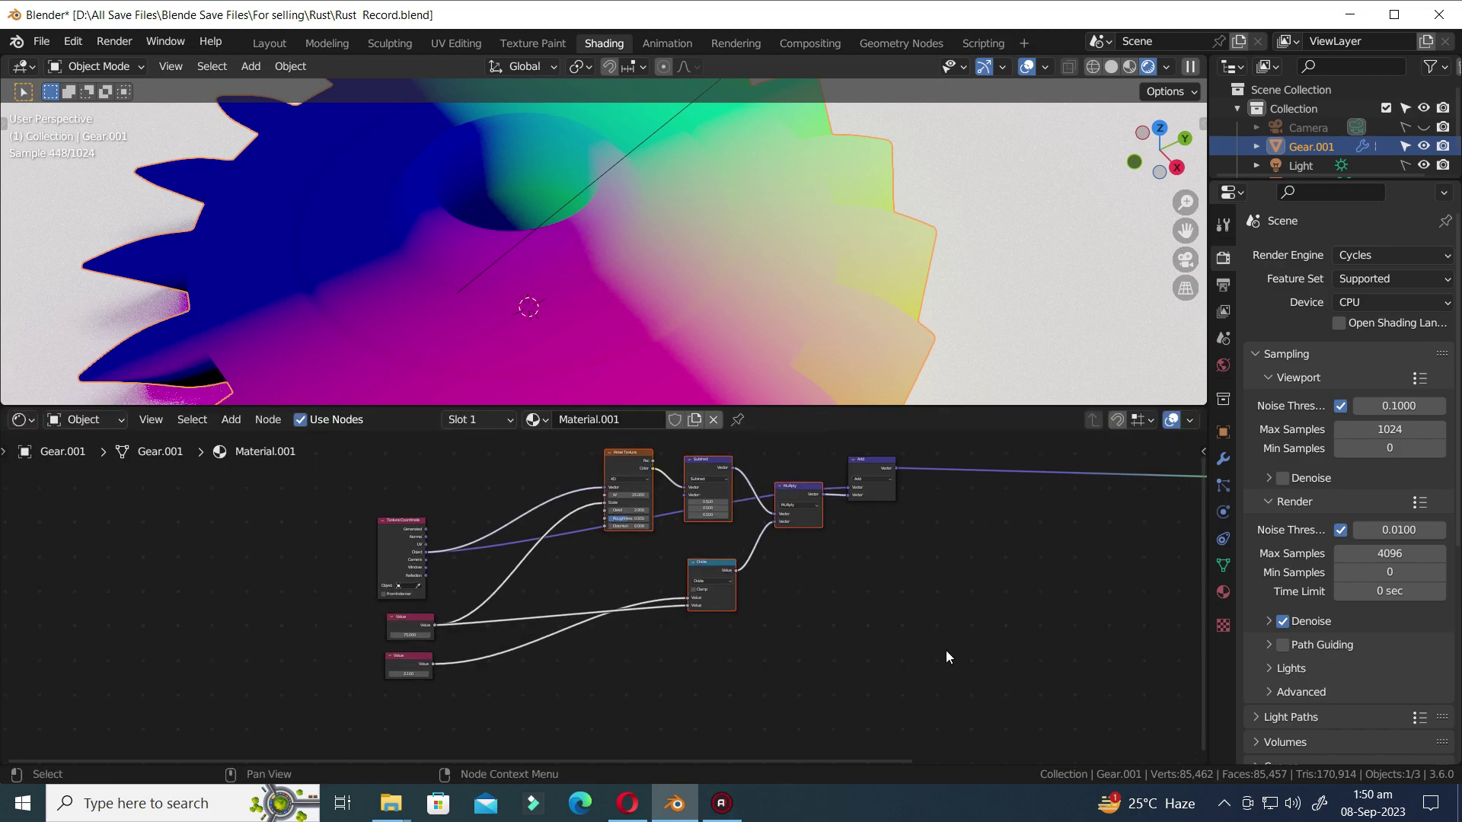
- Combine the Noise Texture, Subtract, Multiply, Divide and Add nodes into a node group and save the file
{"action": "left_click_drag", "start_coordinate": [946, 657], "coordinate": [578, 431]}
{"action": "key", "text": "ctrl+g"}
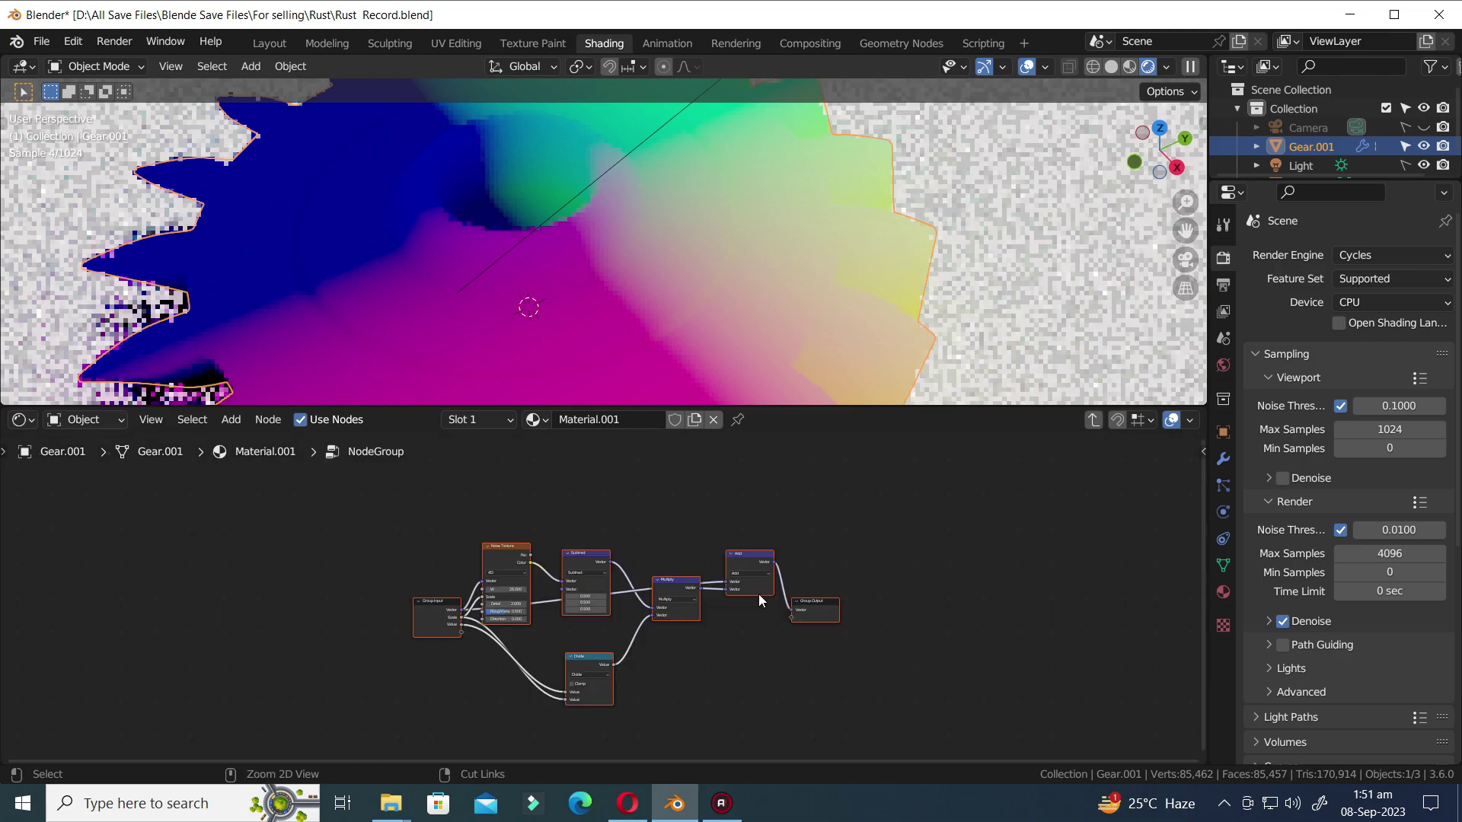
{"action": "scroll", "coordinate": [484, 660], "scroll_direction": "up", "scroll_amount": 3}
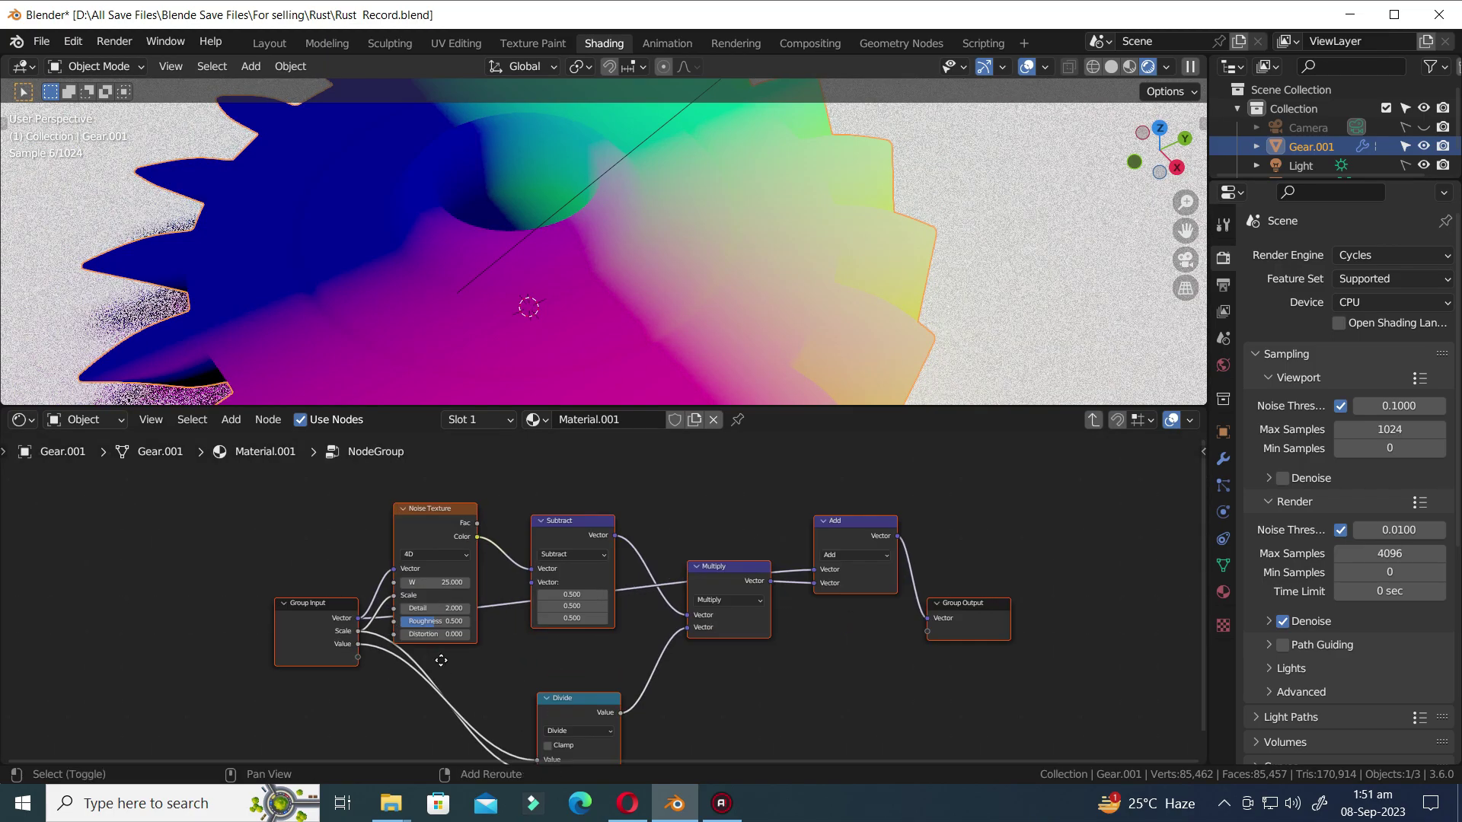
{"action": "middle_click_drag", "start_coordinate": [441, 659], "coordinate": [374, 652], "text": "shift"}
{"action": "key", "text": "ctrl+s"}
{"action": "scroll", "coordinate": [614, 646], "scroll_direction": "up", "scroll_amount": 3}
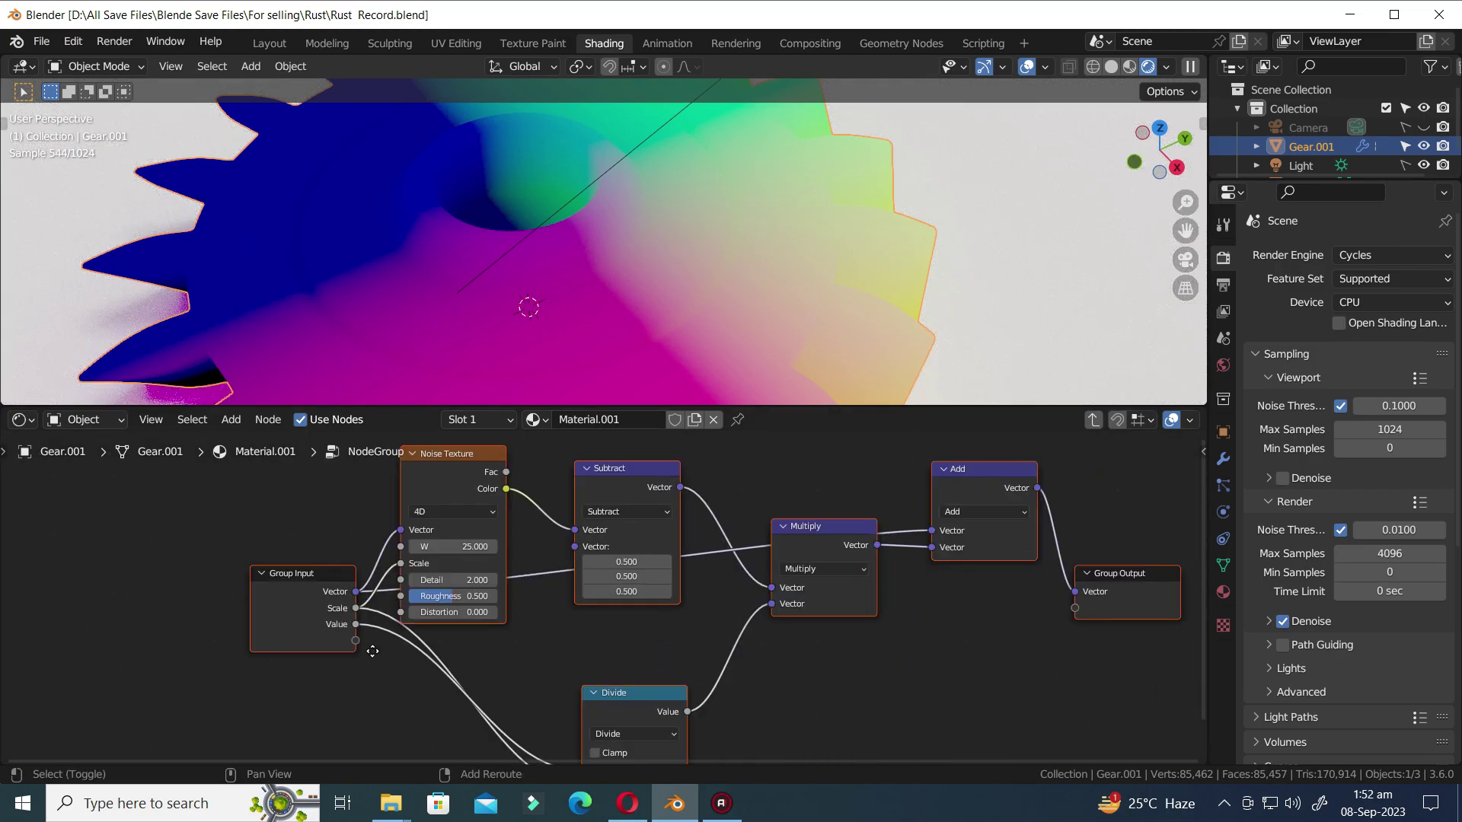
- Rename the node group's Value input to Strength
{"action": "scroll", "coordinate": [623, 655], "scroll_direction": "down", "scroll_amount": 3}
{"action": "key", "text": "n"}
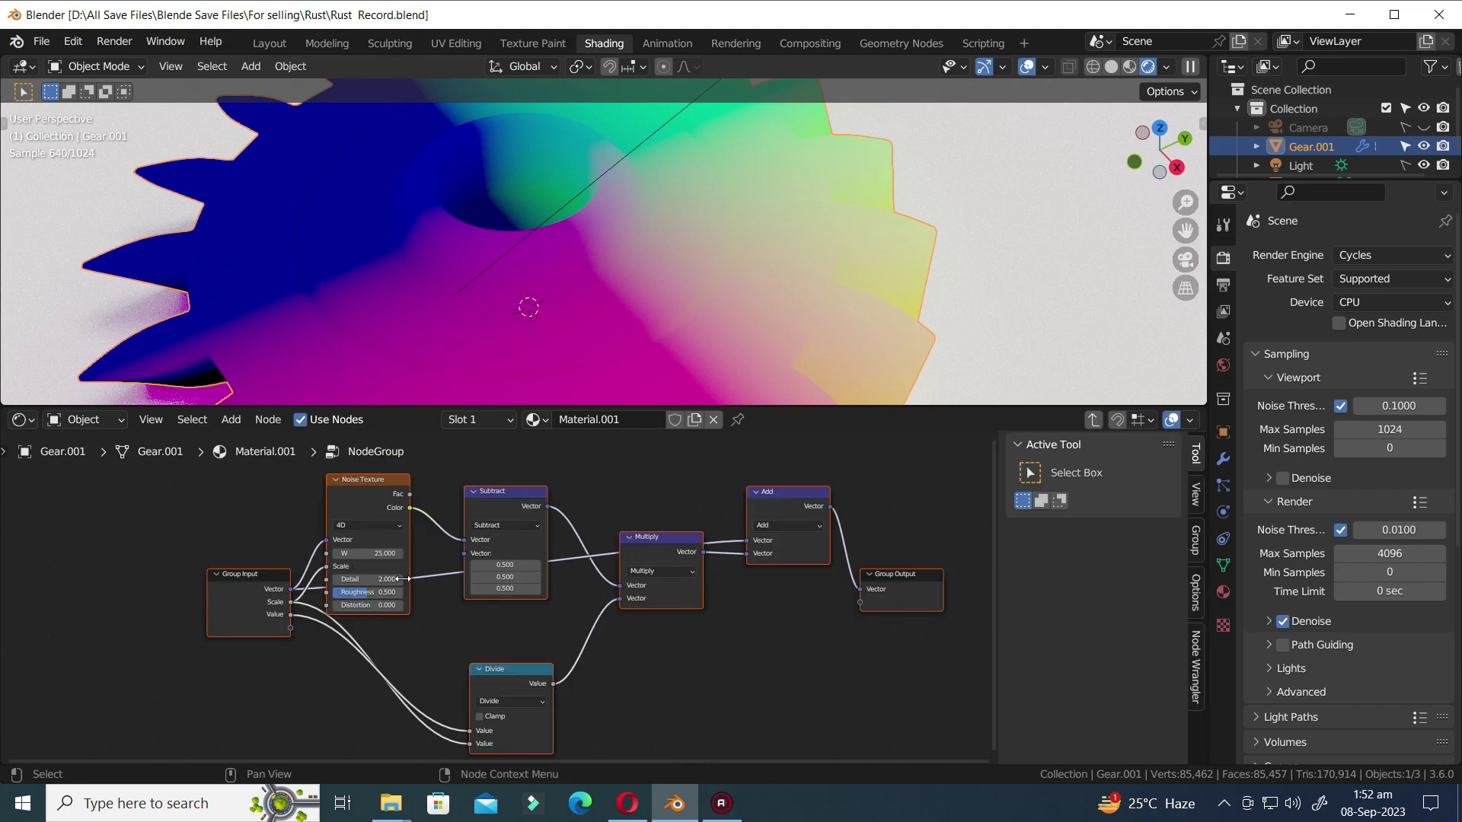
{"action": "left_click", "coordinate": [1195, 495]}
{"action": "left_click", "coordinate": [1195, 539]}
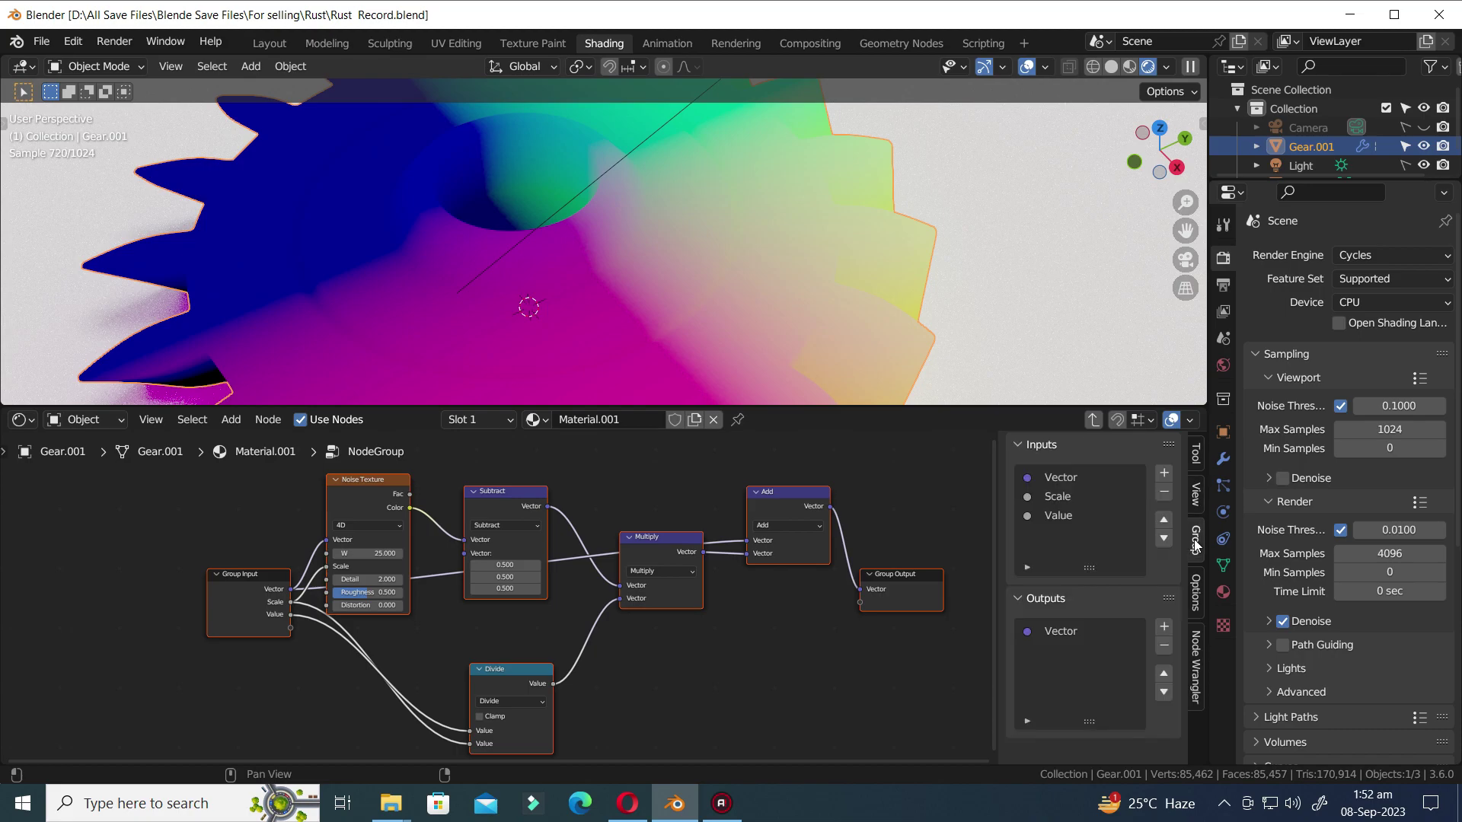
{"action": "left_click", "coordinate": [1074, 497]}
{"action": "scroll", "coordinate": [183, 624], "scroll_direction": "up", "scroll_amount": 7}
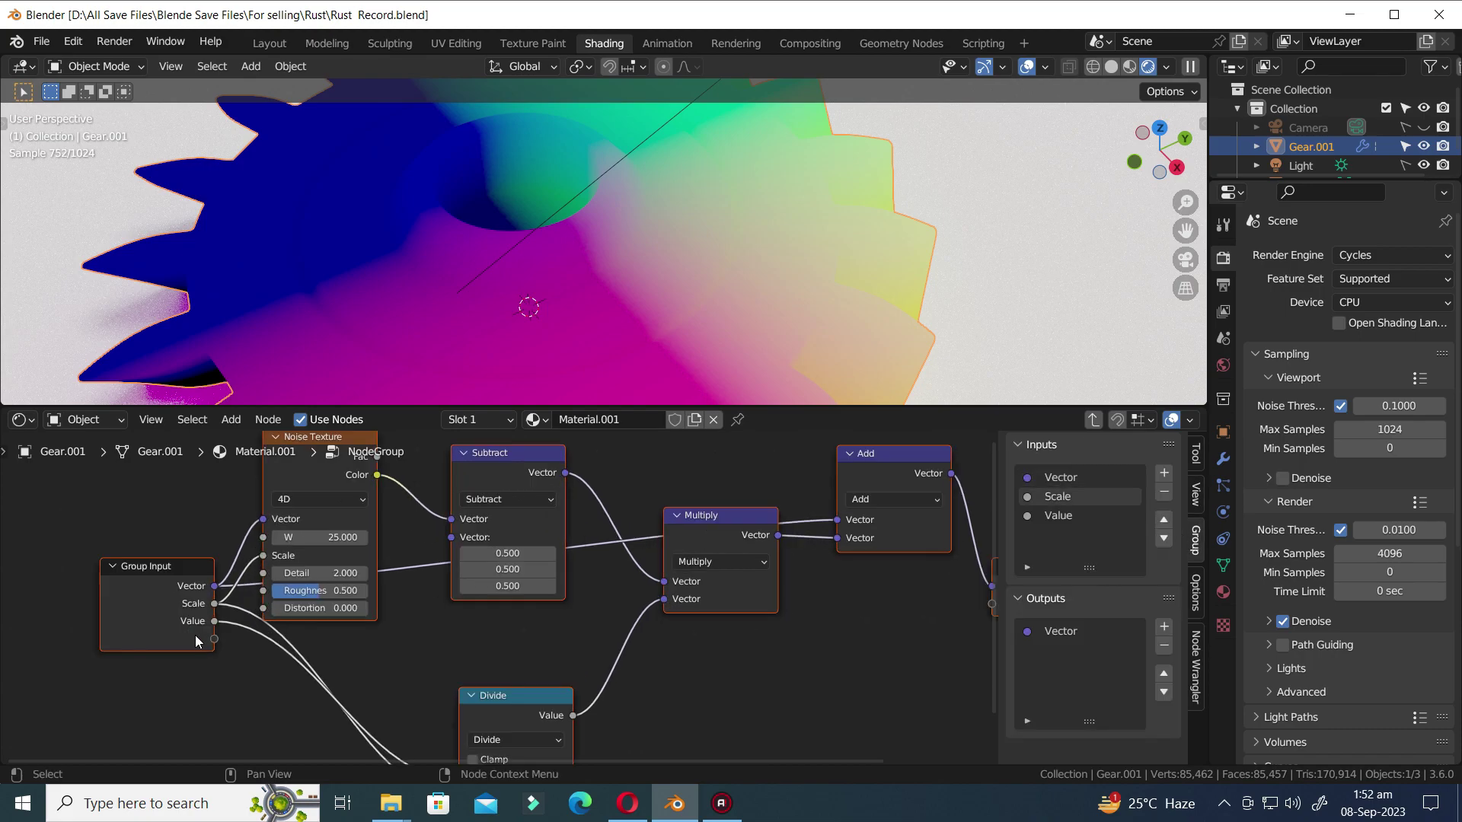
{"action": "middle_click_drag", "start_coordinate": [426, 636], "coordinate": [596, 673], "text": "shift"}
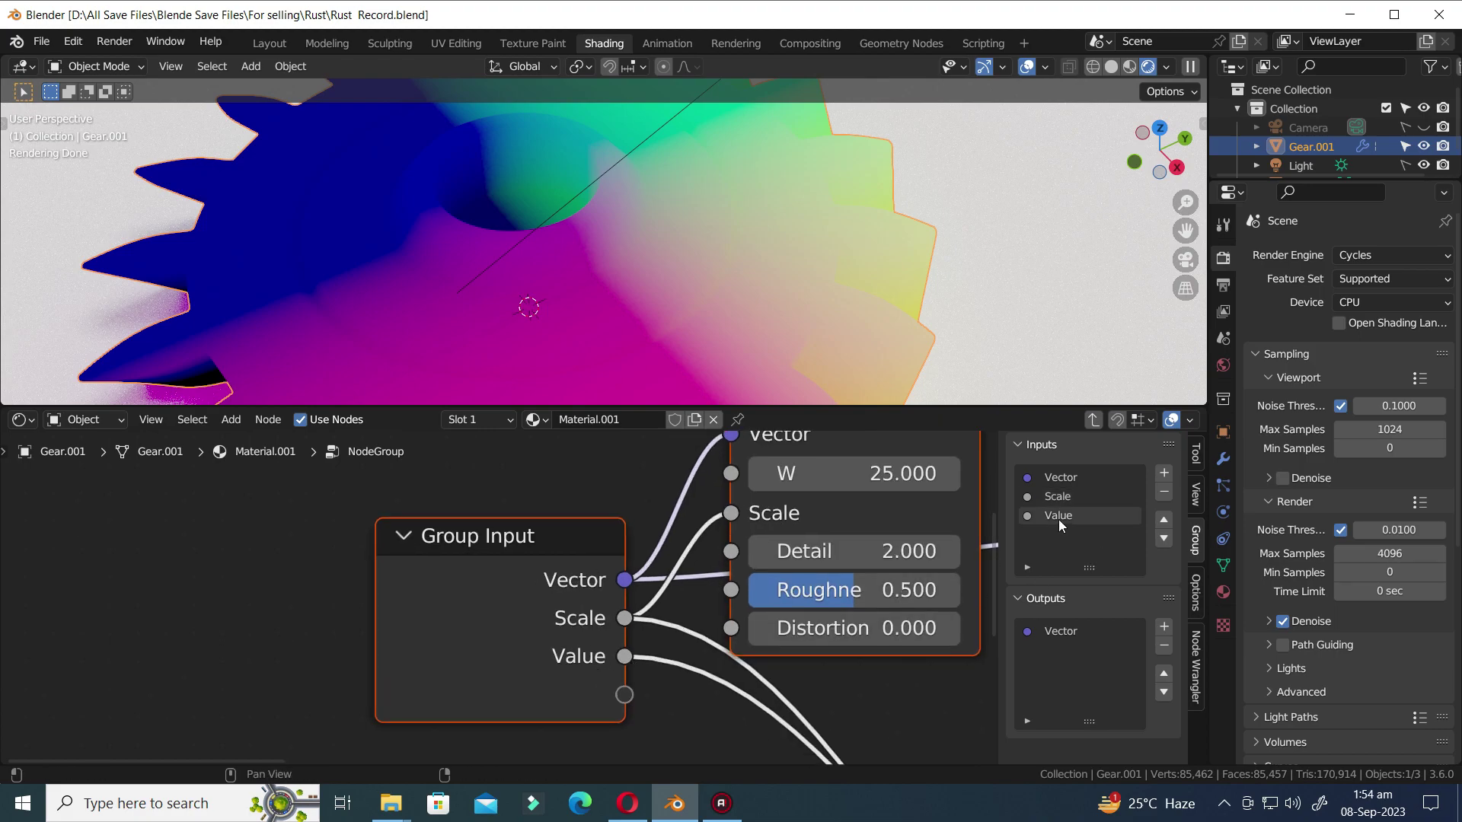
{"action": "double_click", "coordinate": [1058, 520]}
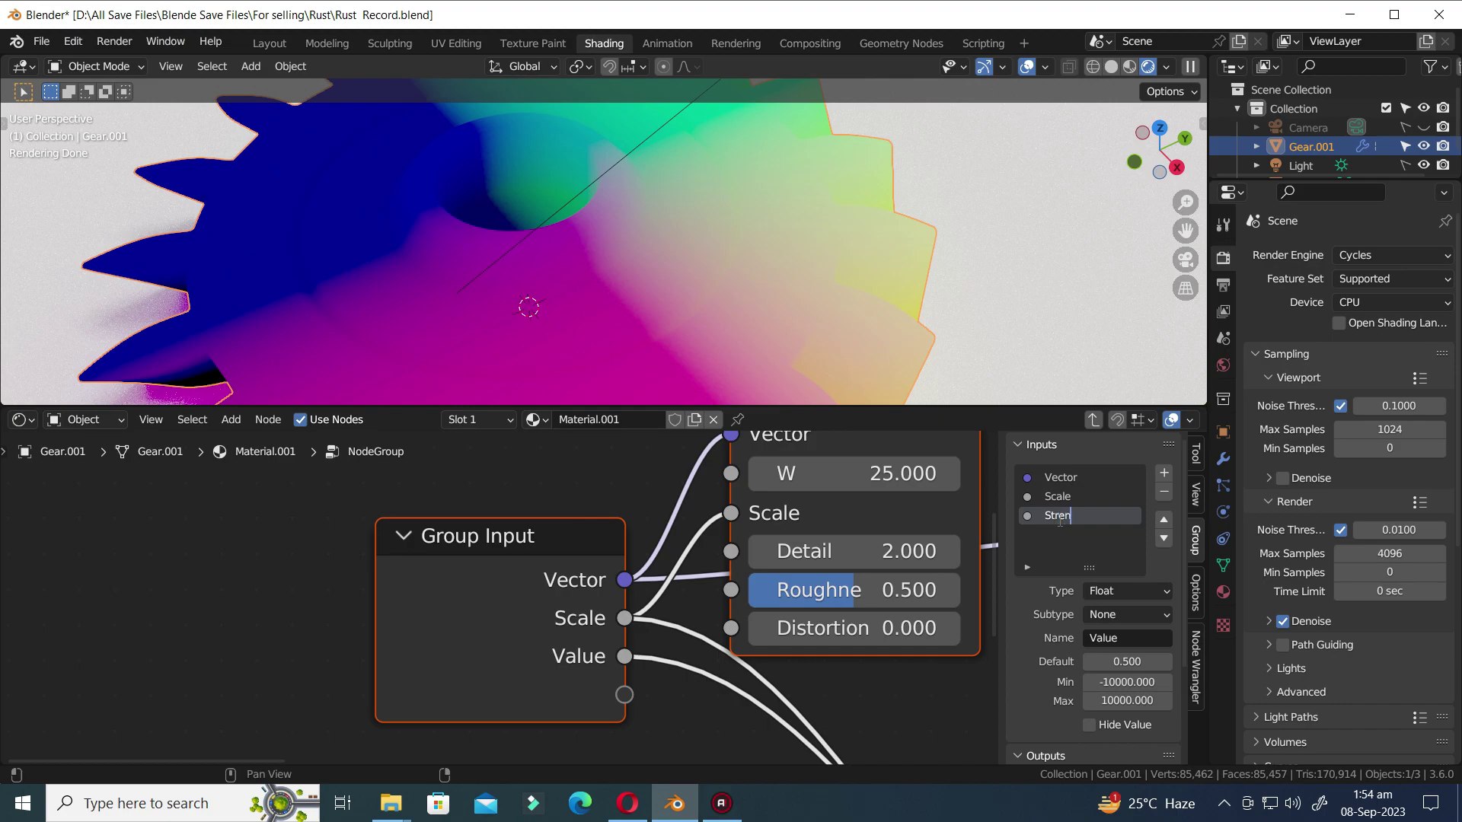
{"action": "key", "text": "Return"}
{"action": "scroll", "coordinate": [620, 615], "scroll_direction": "down", "scroll_amount": 6}
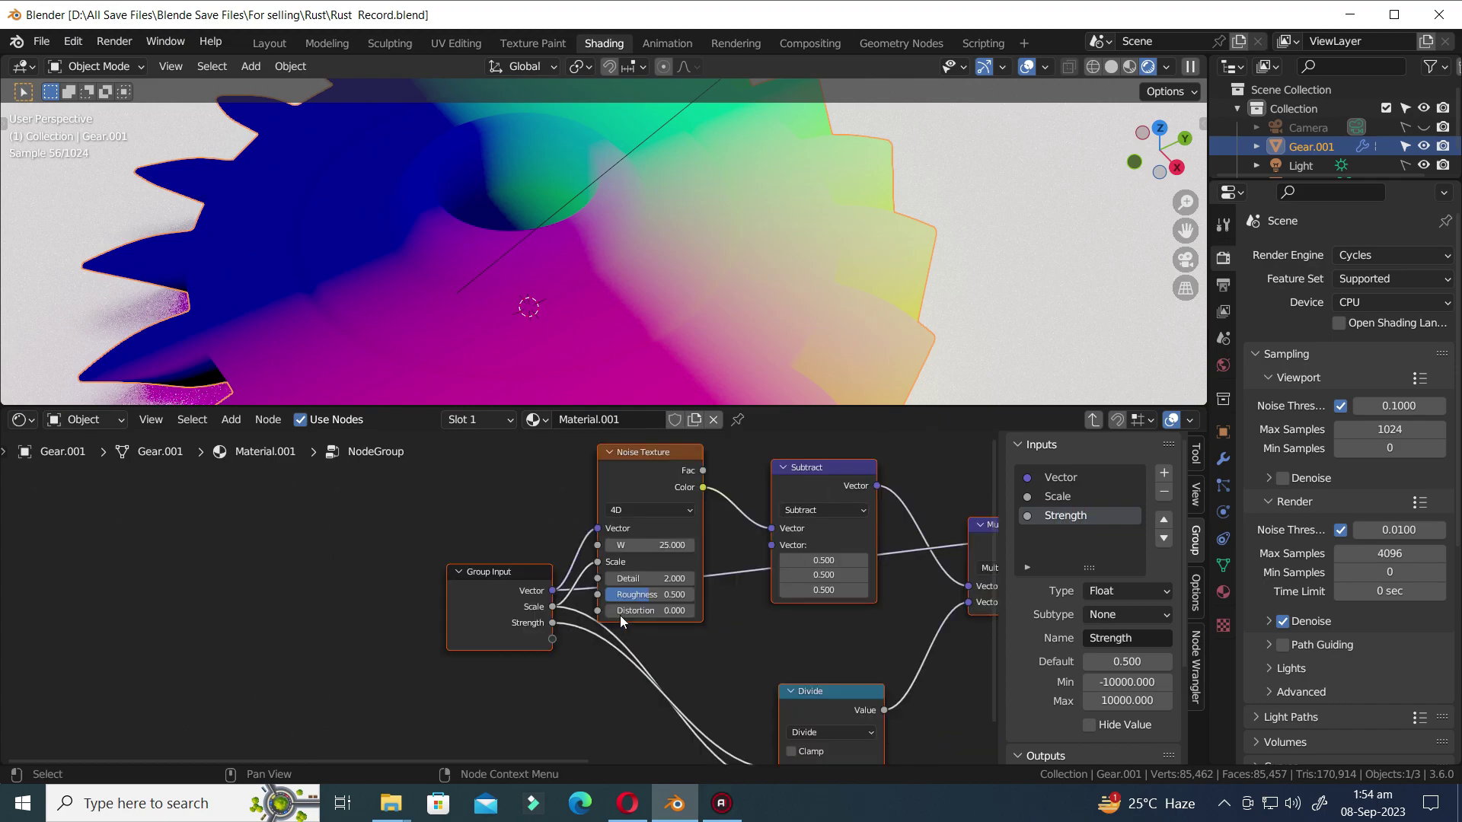
- Leave the node group and delete the two Value nodes feeding its Scale and Strength inputs
{"action": "key", "text": "n"}
{"action": "key", "text": "Tab"}
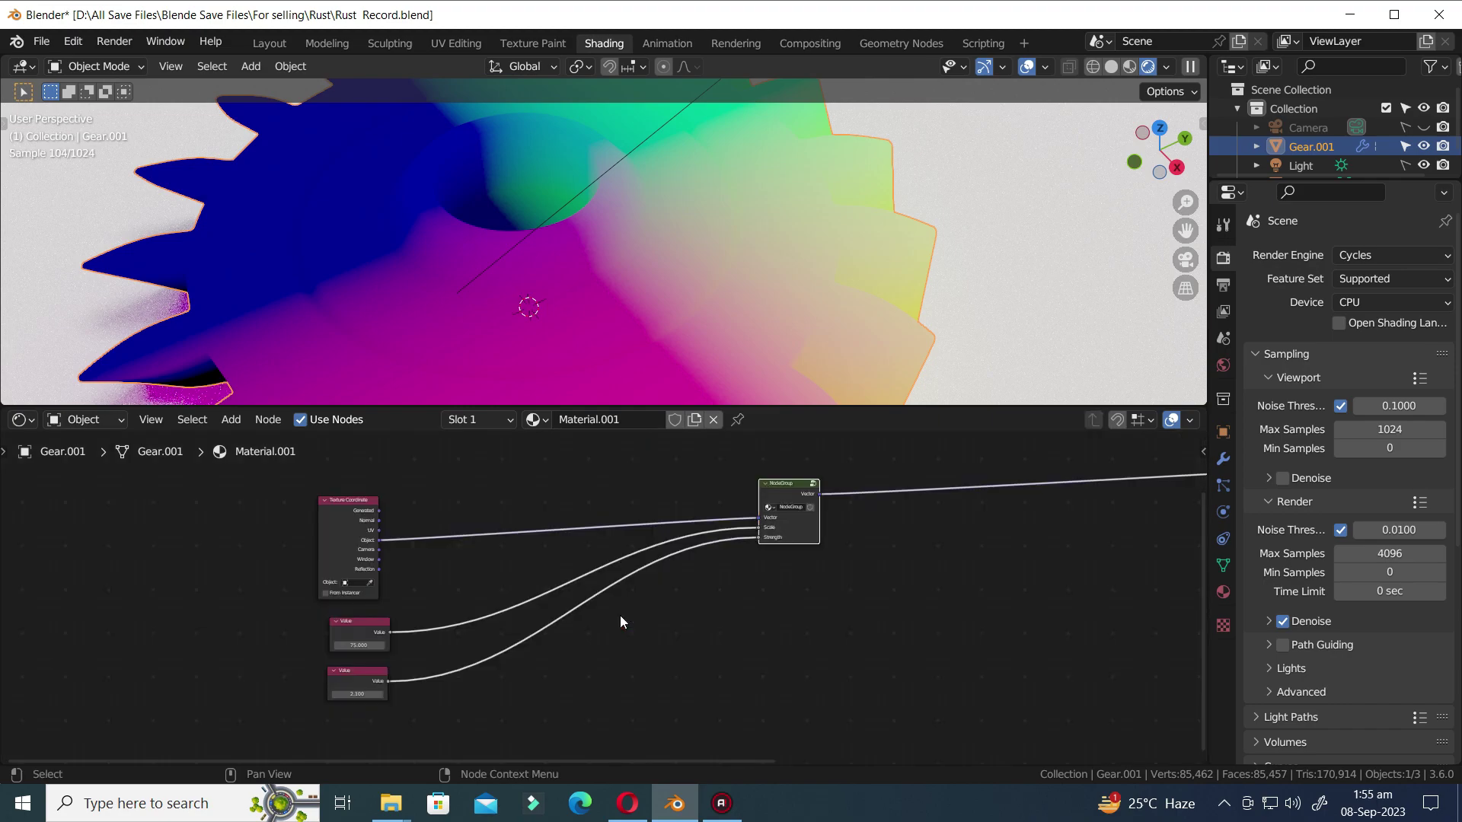
{"action": "middle_click_drag", "start_coordinate": [806, 600], "coordinate": [784, 617], "text": "shift"}
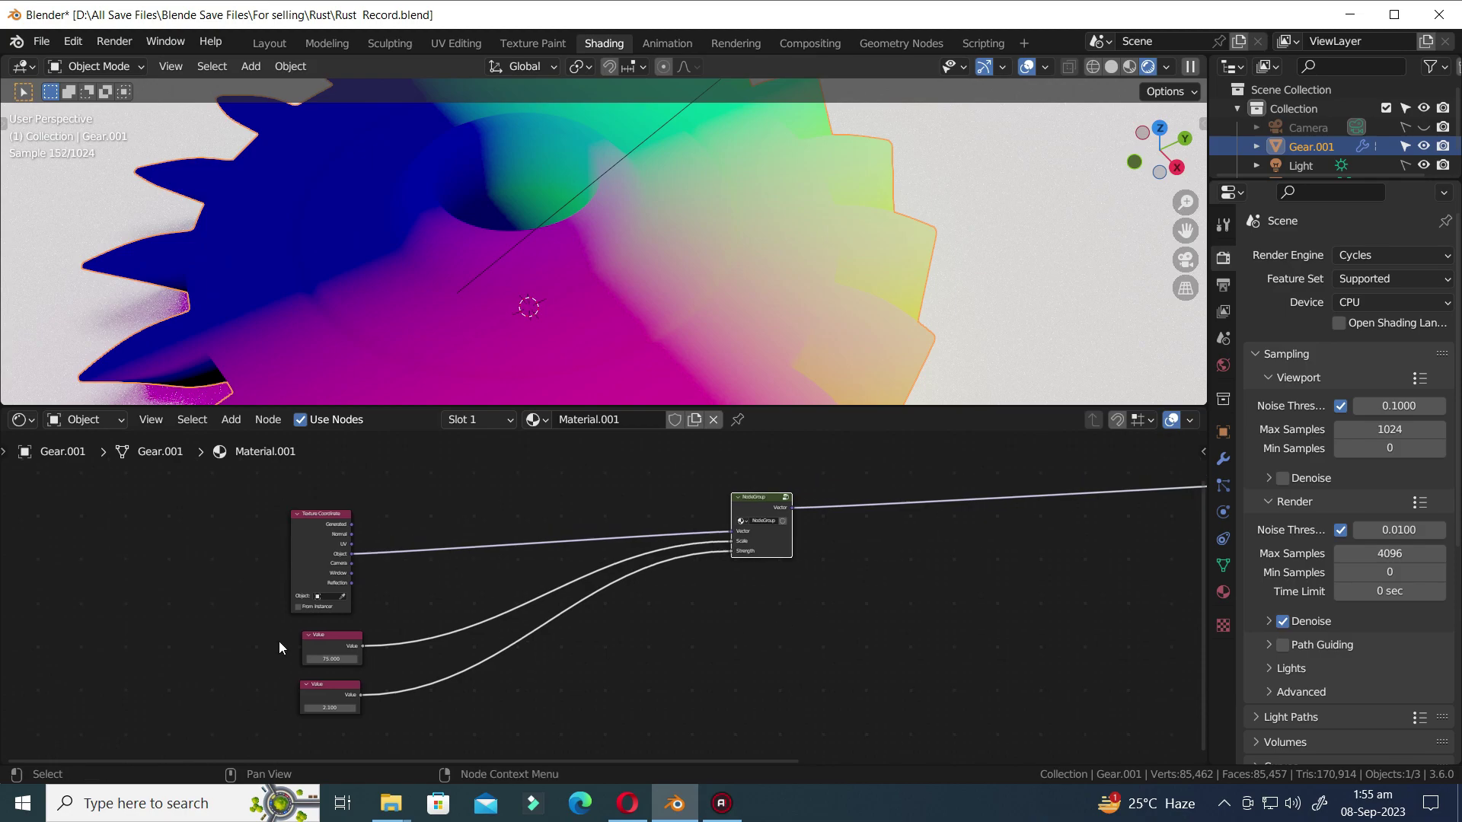
{"action": "left_click_drag", "start_coordinate": [279, 641], "coordinate": [360, 708]}
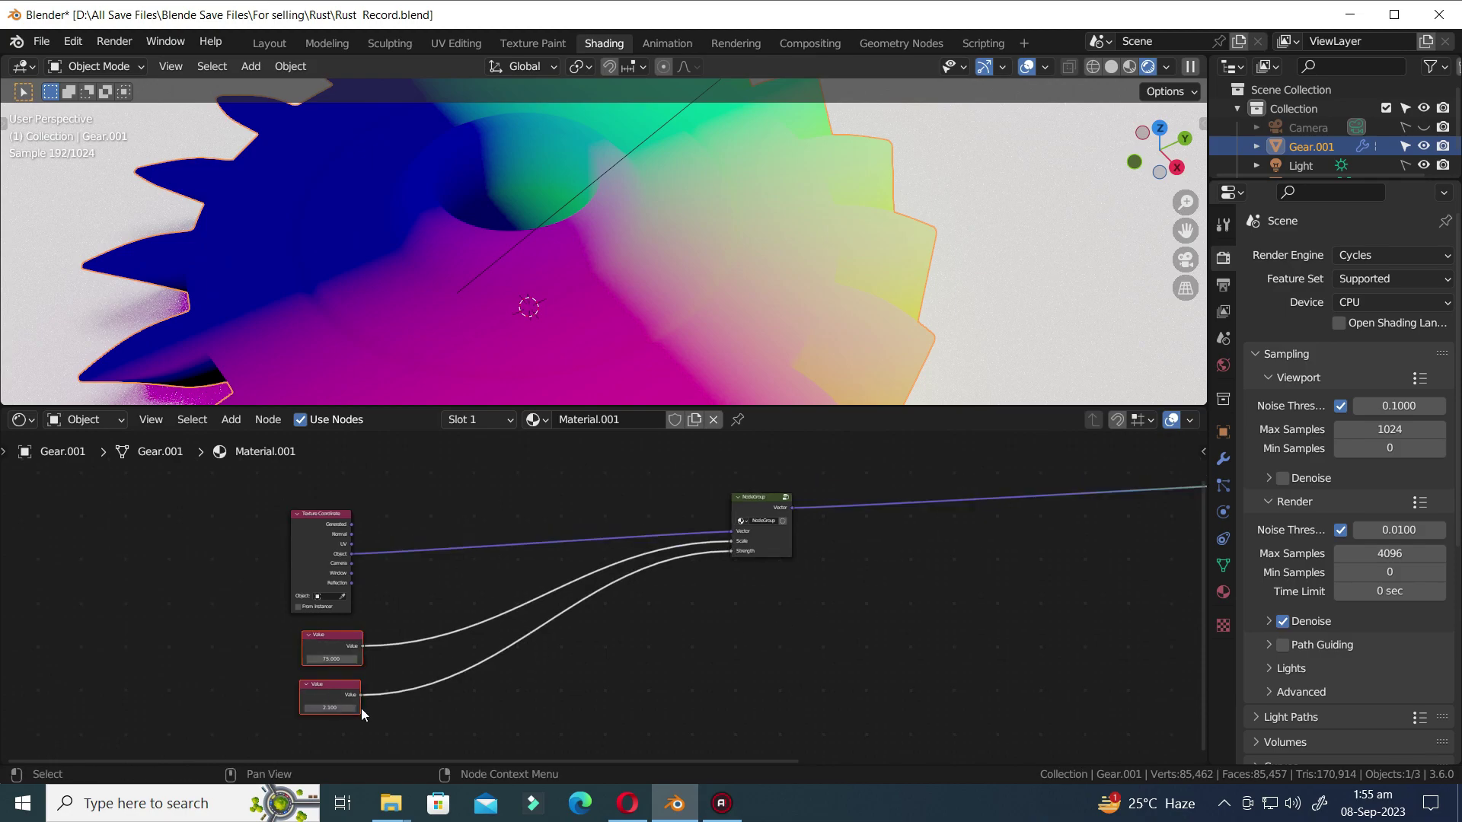
{"action": "key", "text": "x"}
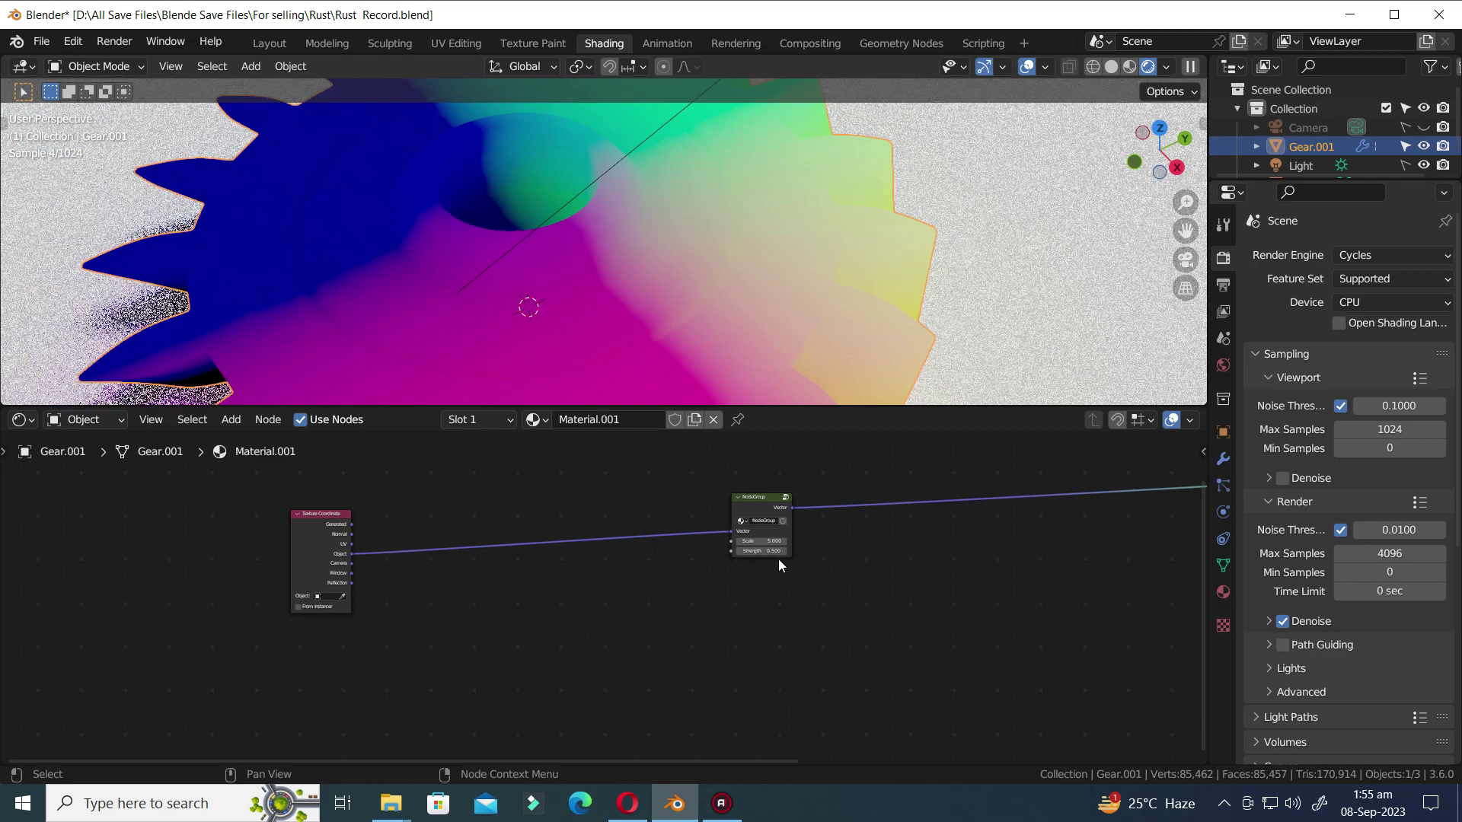
- Set the node group's Scale to 1.4
{"action": "scroll", "coordinate": [778, 559], "scroll_direction": "up", "scroll_amount": 3}
{"action": "middle_click_drag", "start_coordinate": [871, 553], "coordinate": [638, 634], "text": "shift"}
{"action": "scroll", "coordinate": [639, 636], "scroll_direction": "up", "scroll_amount": 5}
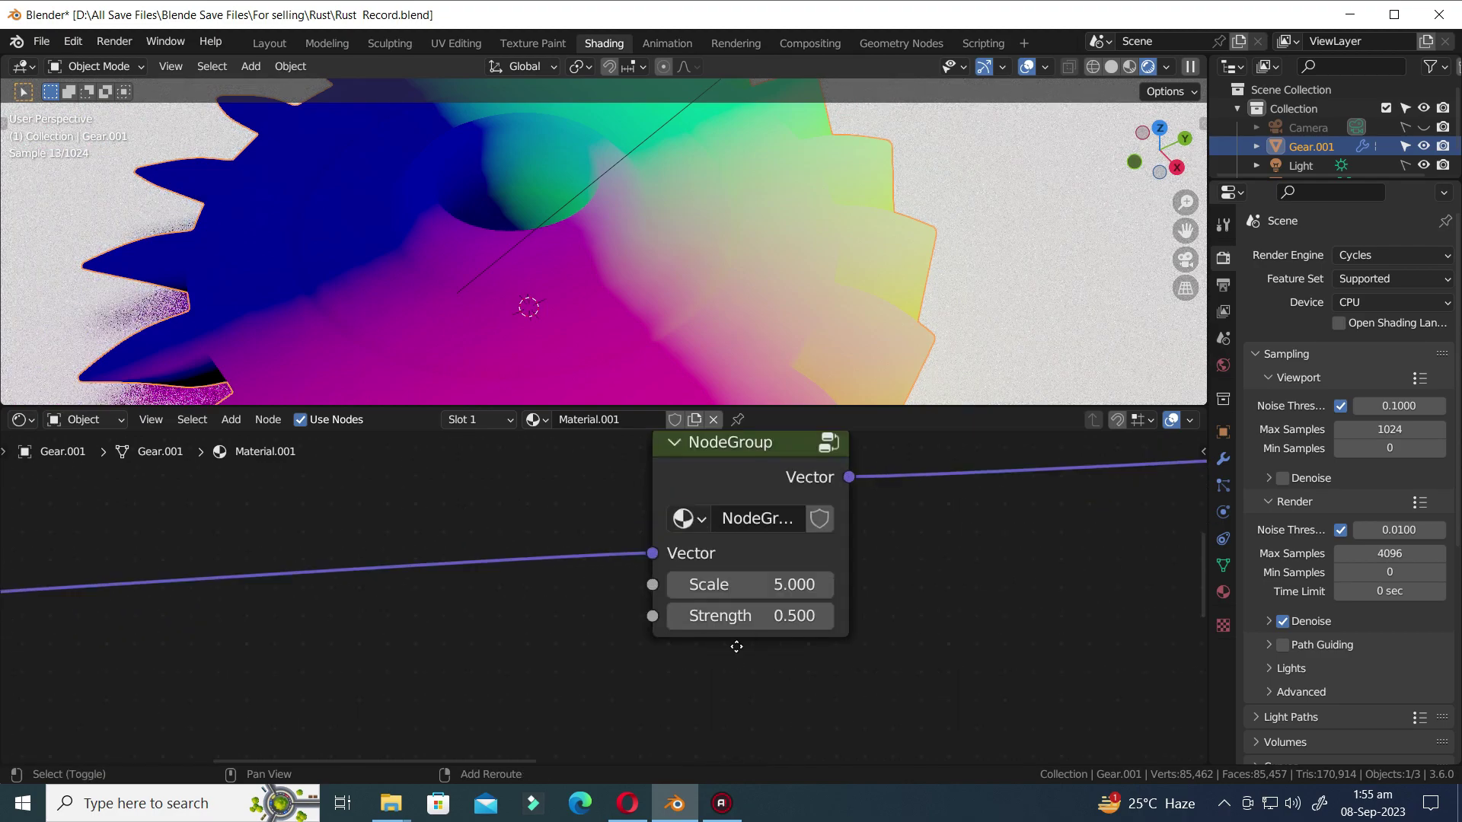
{"action": "left_click", "coordinate": [716, 609]}
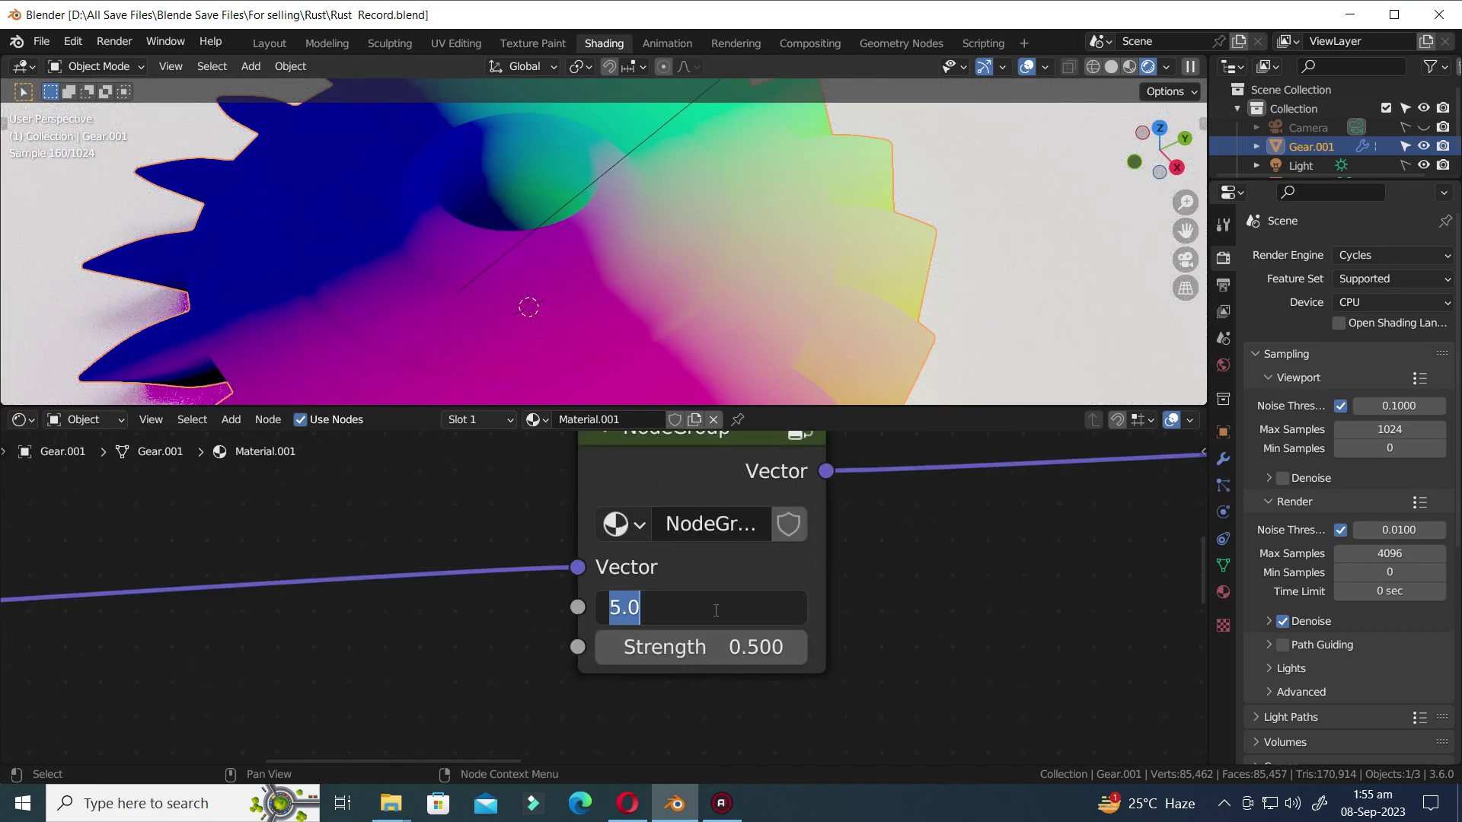
{"action": "type", "text": "1.4"}
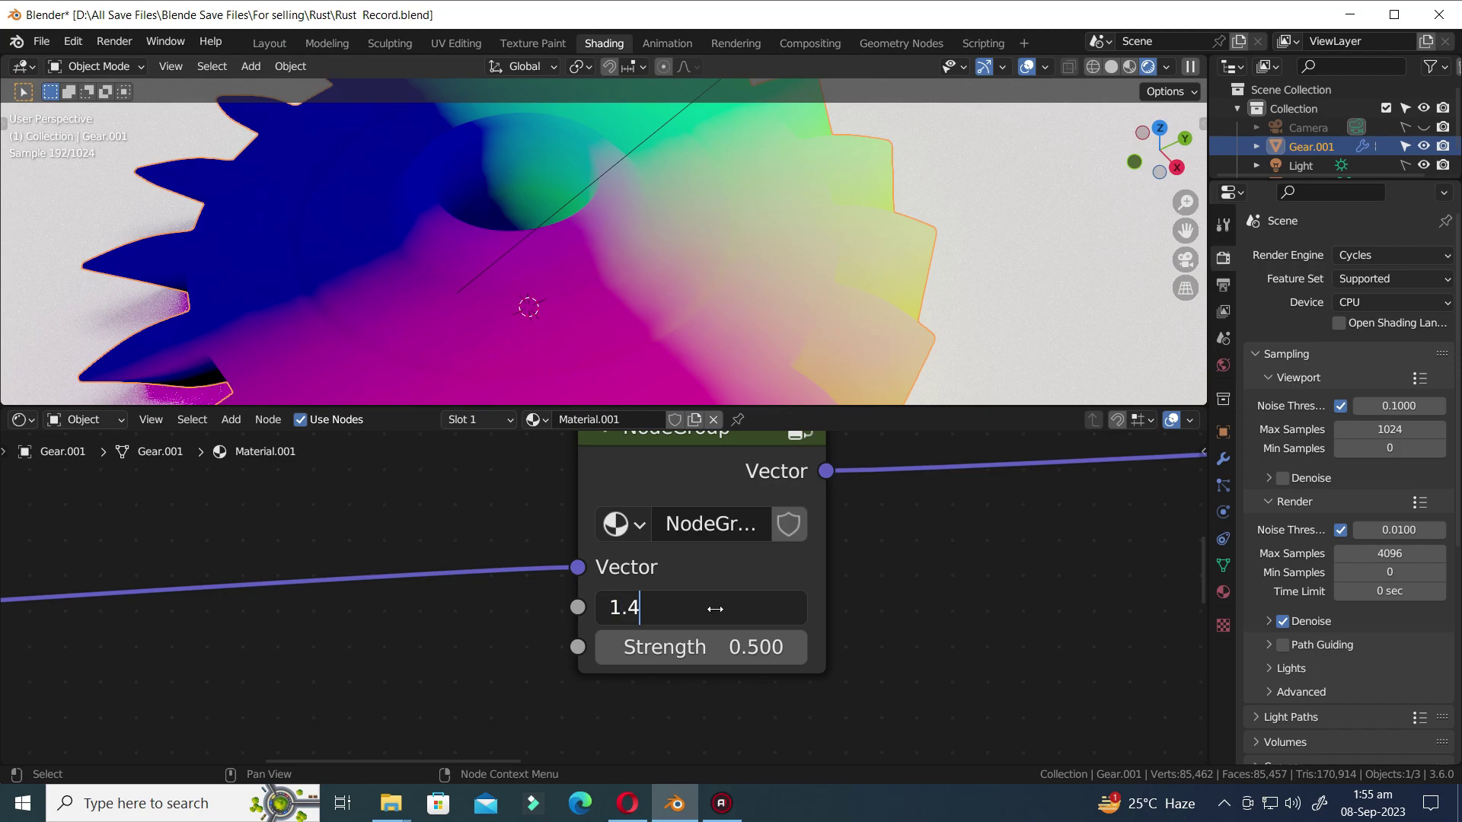
{"action": "key", "text": "Return"}
- Set the node group's Strength to 7.5
{"action": "left_click", "coordinate": [713, 649]}
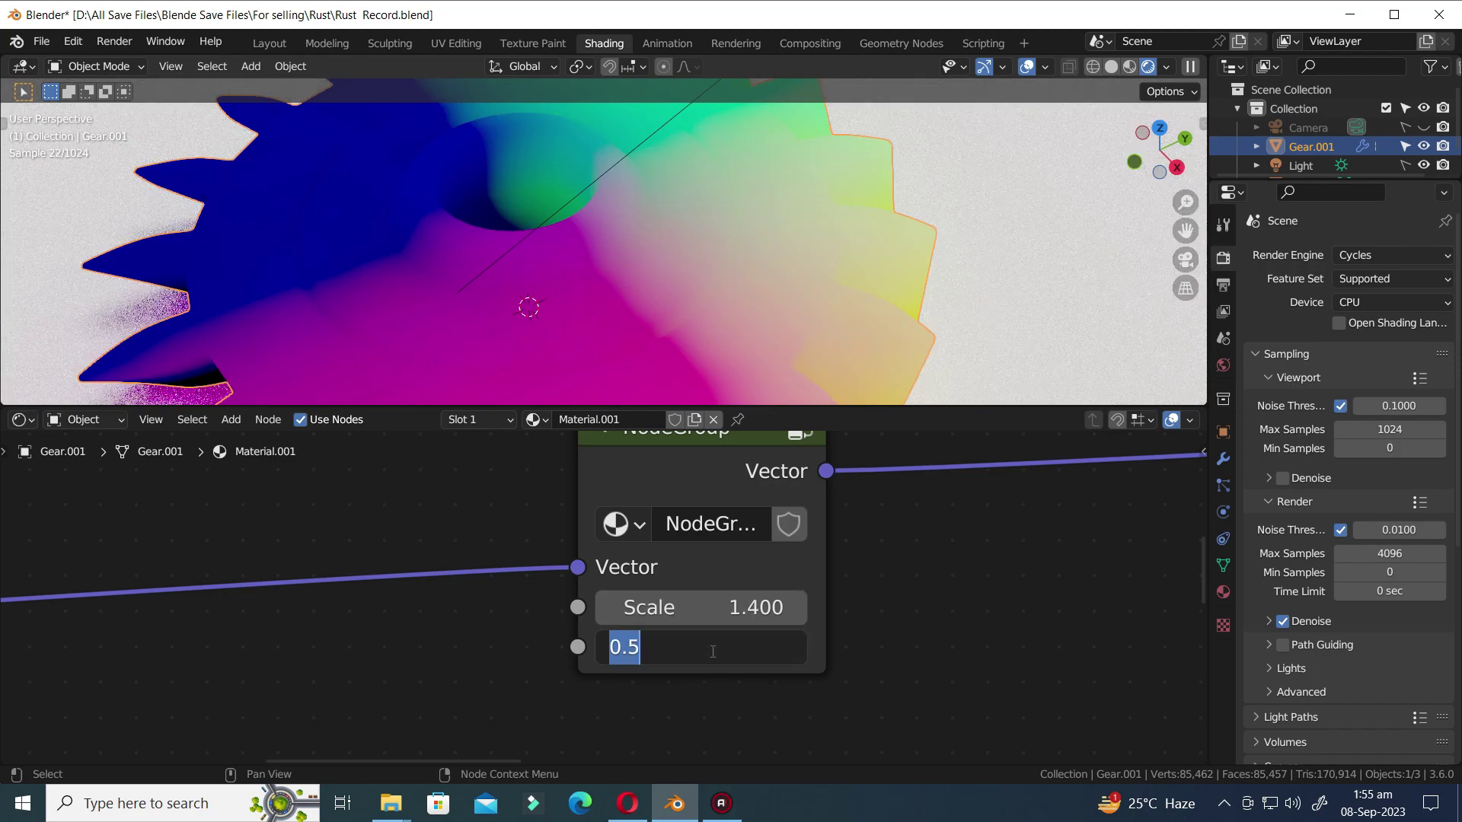
{"action": "type", "text": "7"}
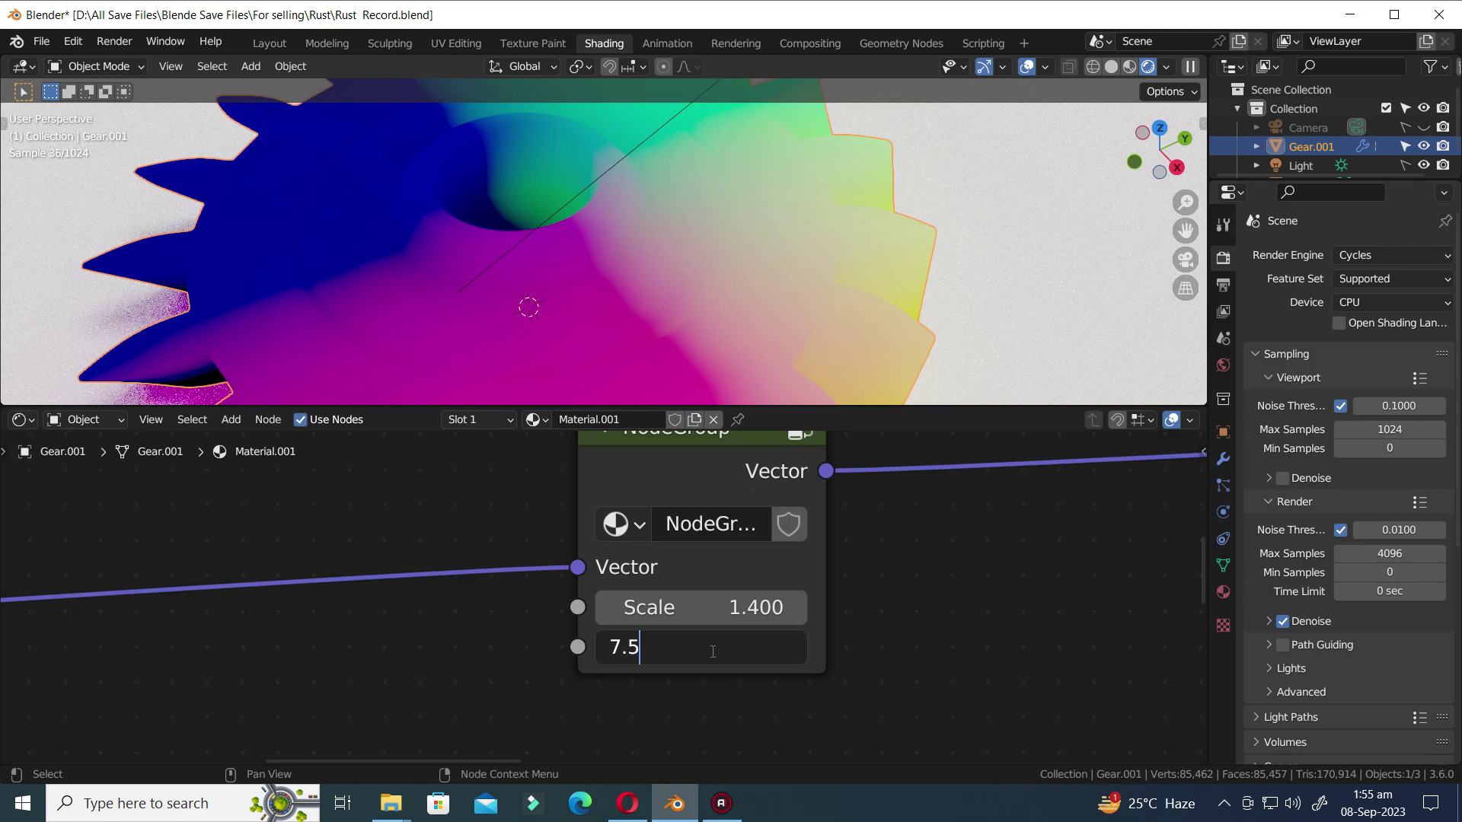
{"action": "type", "text": ".5"}
{"action": "key", "text": "Return"}
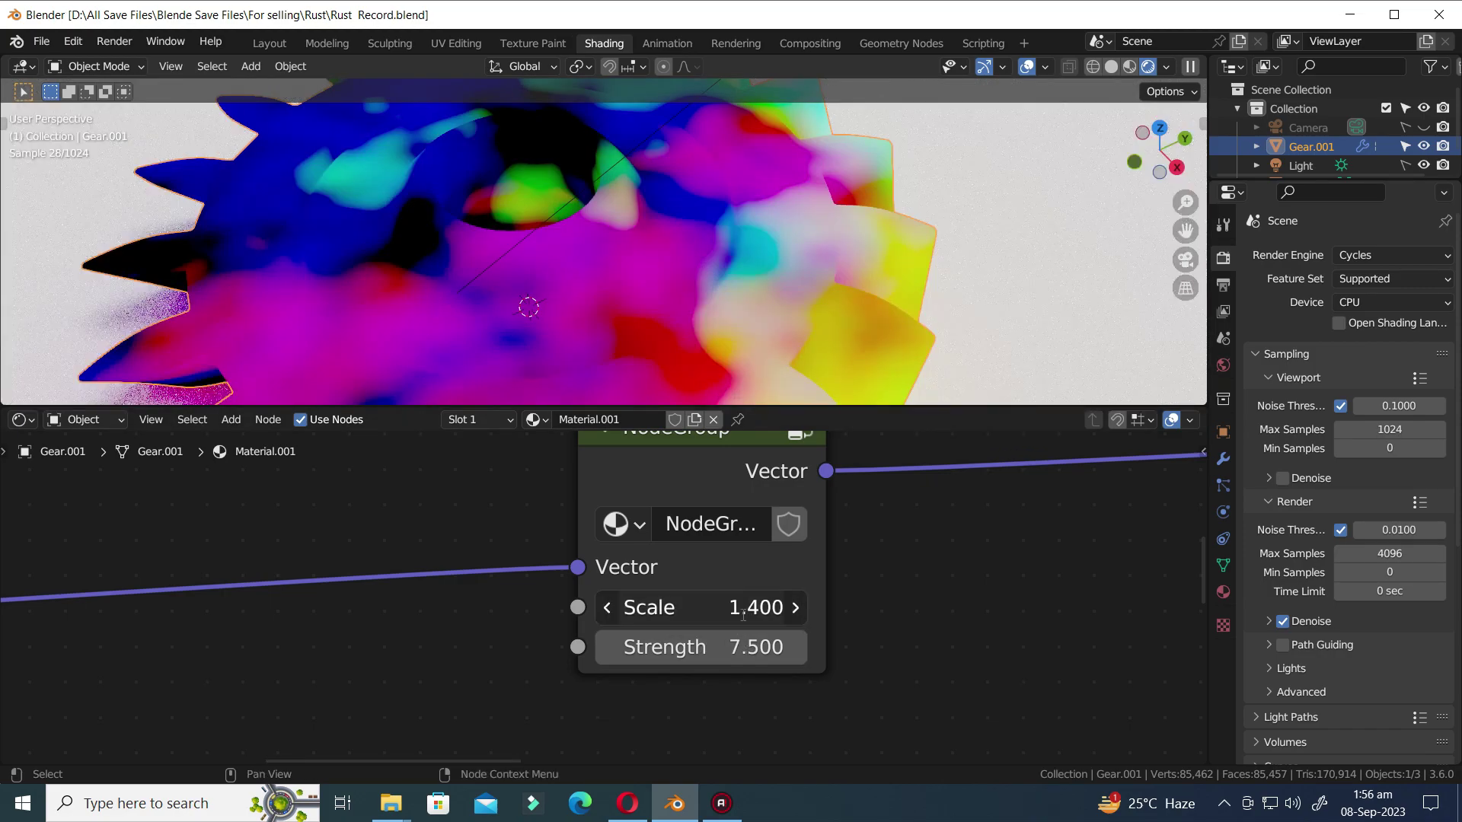
- Set the node group's Scale to 37 and save the file
{"action": "left_click", "coordinate": [743, 615]}
{"action": "type", "text": "37"}
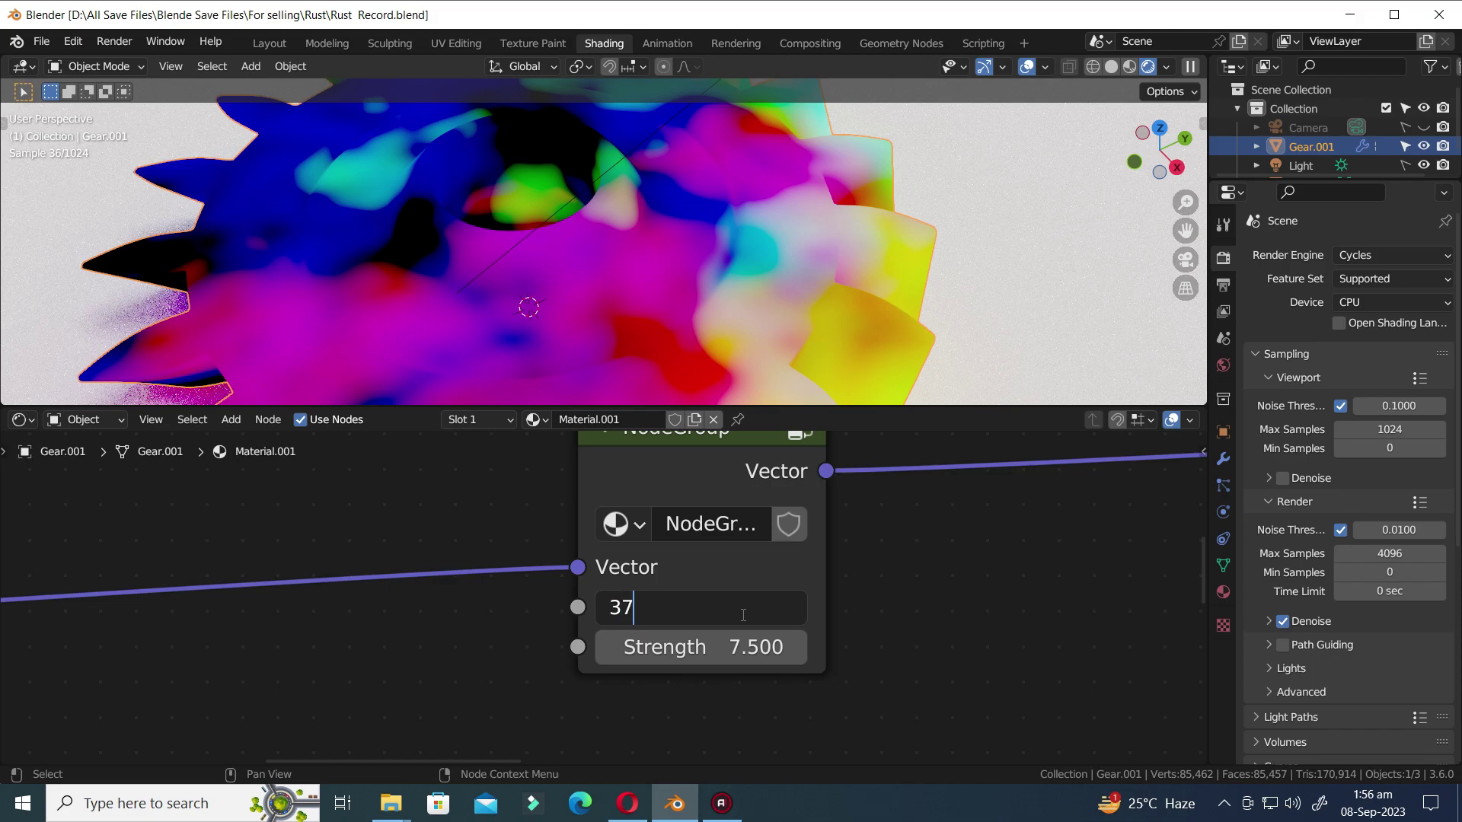
{"action": "key", "text": "Return"}
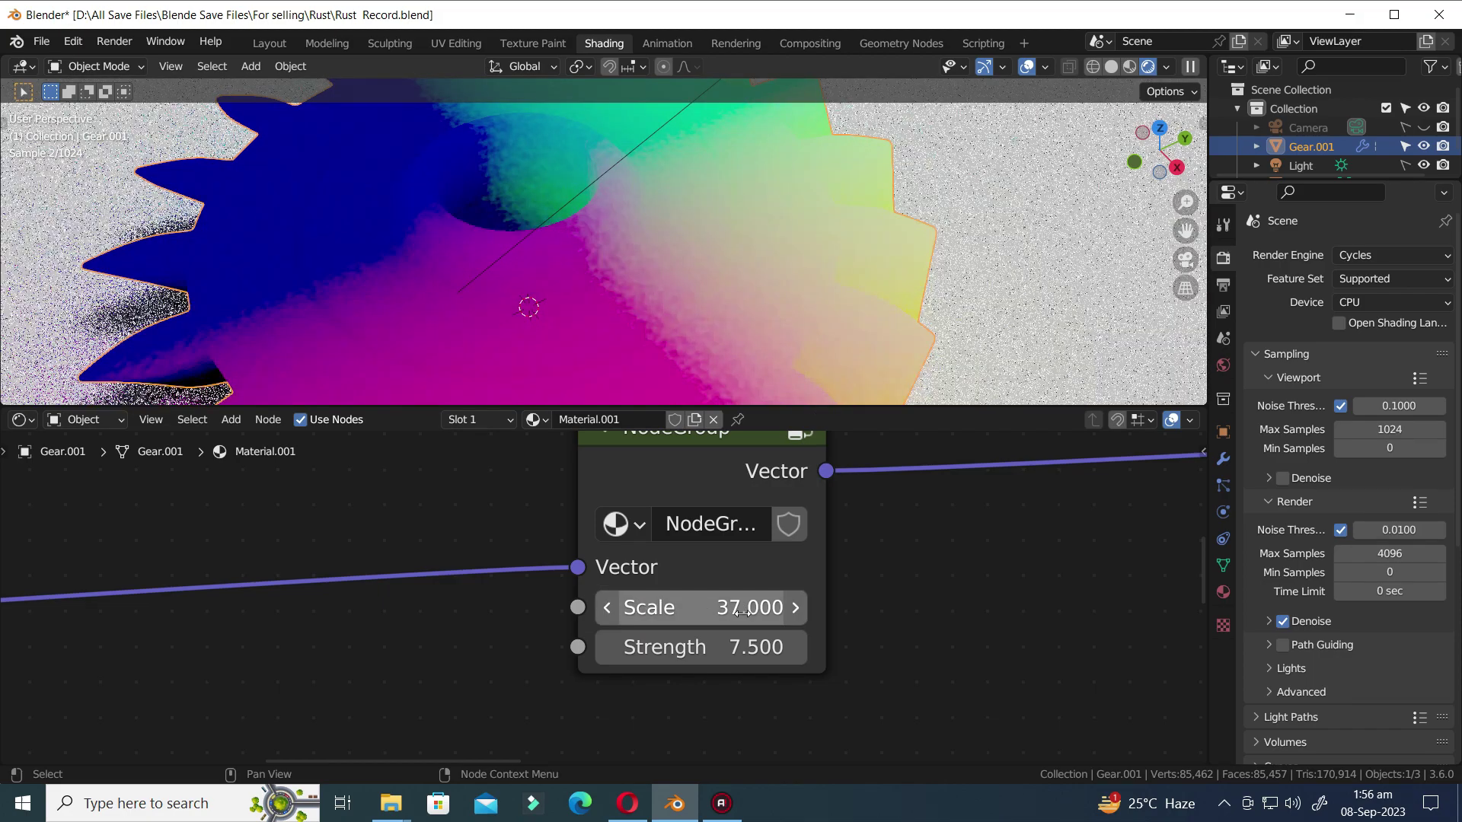
{"action": "key", "text": "ctrl+s"}
- Enter the node group, move the Group Input node farther away from the Noise Texture, and save the file
{"action": "scroll", "coordinate": [687, 565], "scroll_direction": "down", "scroll_amount": 1}
{"action": "left_click", "coordinate": [676, 468]}
{"action": "key", "text": "Tab"}
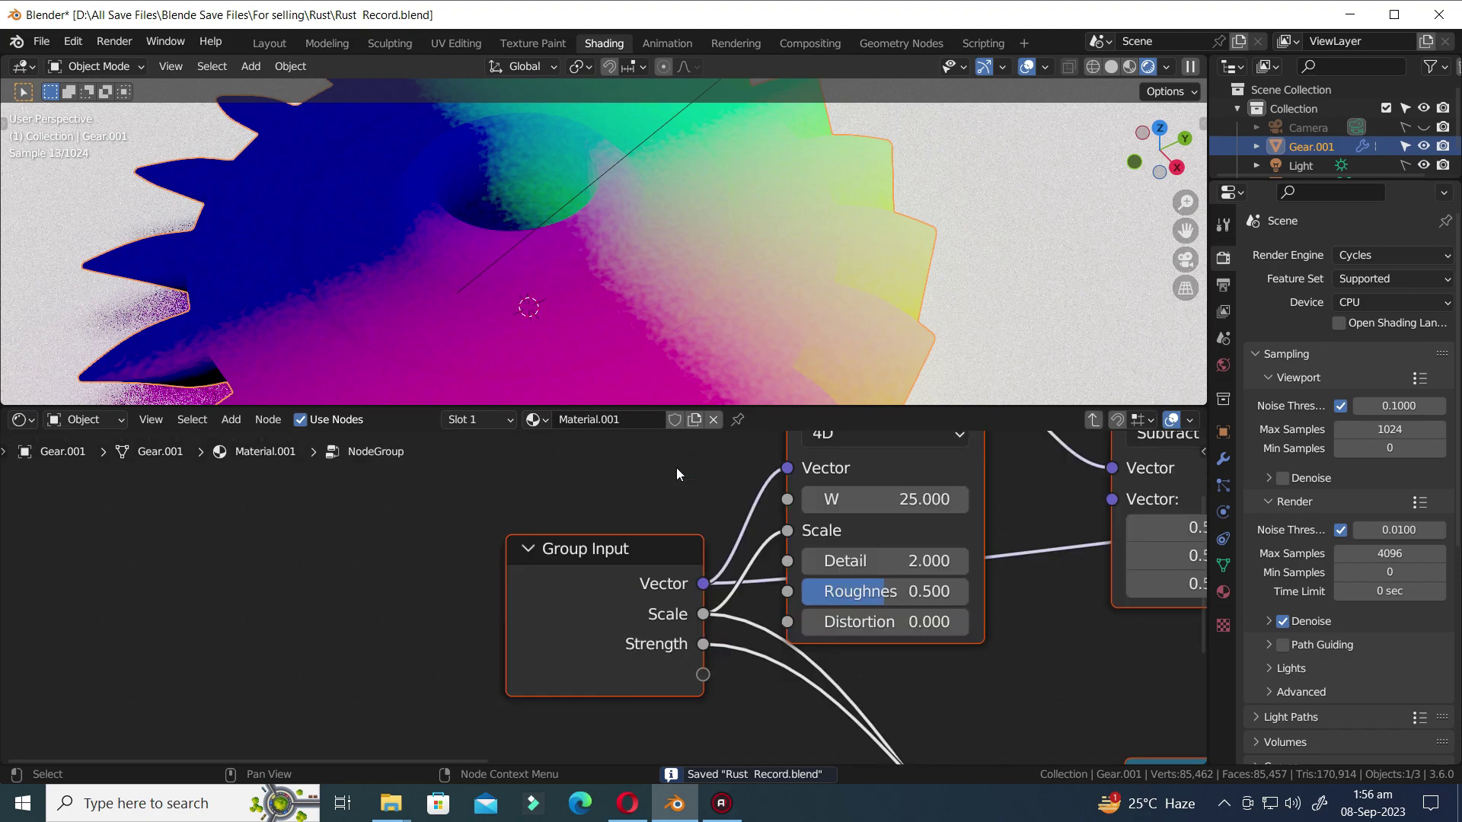
{"action": "scroll", "coordinate": [671, 584], "scroll_direction": "down", "scroll_amount": 1}
{"action": "left_click_drag", "start_coordinate": [633, 568], "coordinate": [544, 565]}
{"action": "key", "text": "ctrl+z"}
{"action": "key", "text": "g"}
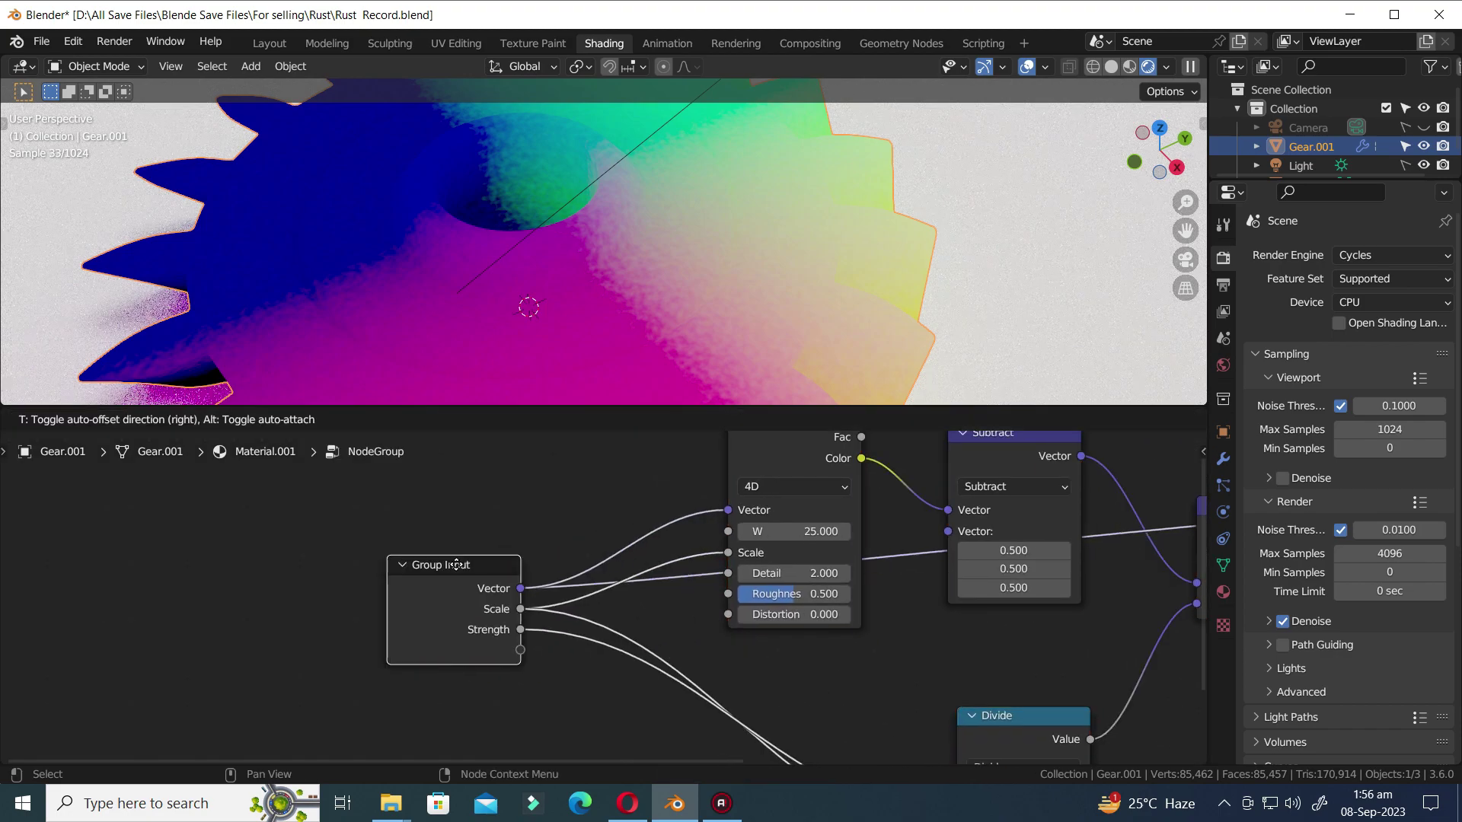
{"action": "left_click", "coordinate": [447, 531]}
{"action": "key", "text": "ctrl+s"}
- Expose the Noise Texture's W, Detail and Distortion as inputs on the Group Input node
{"action": "left_click_drag", "start_coordinate": [728, 532], "coordinate": [522, 649]}
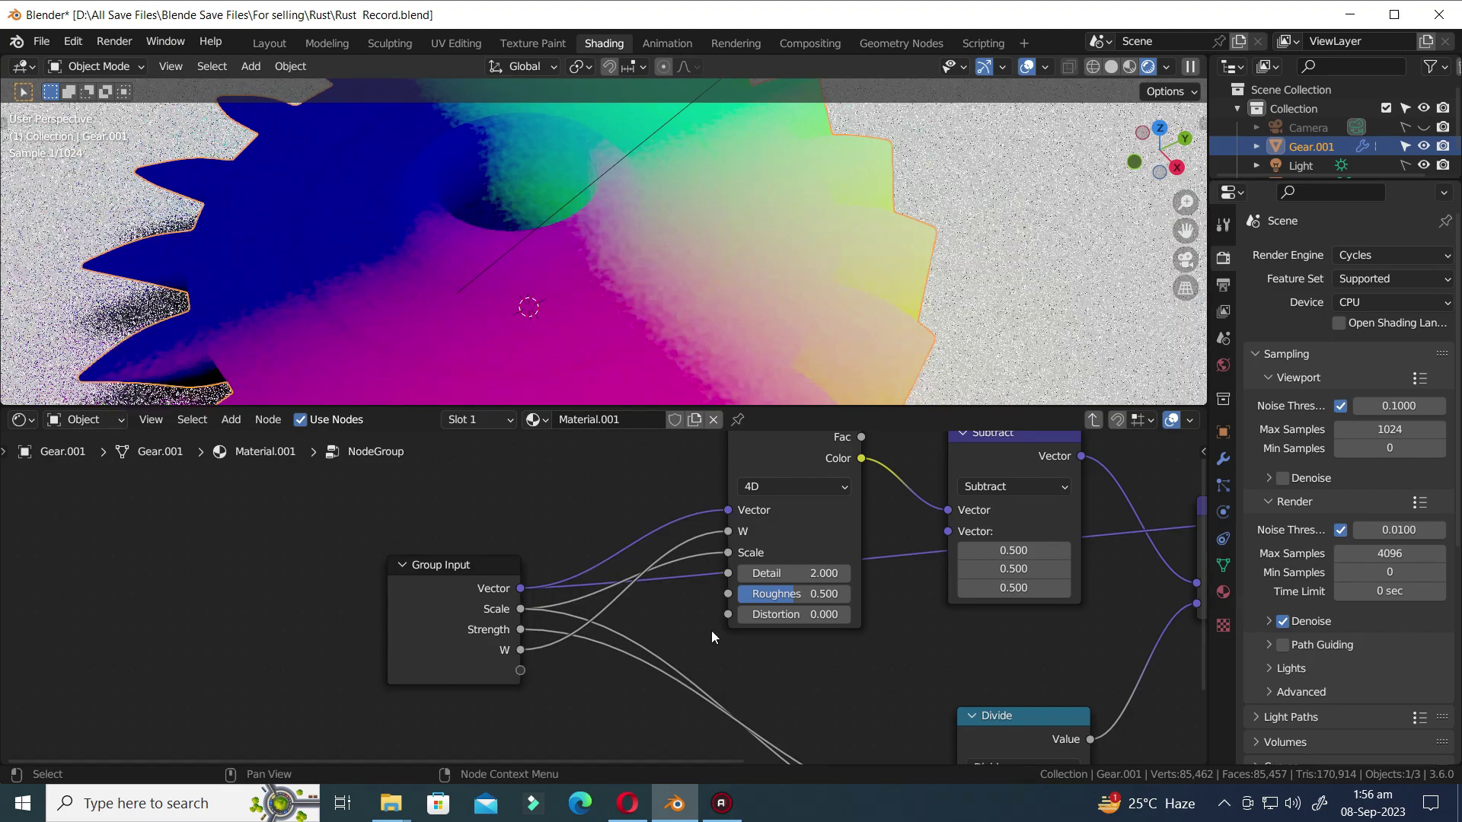
{"action": "left_click_drag", "start_coordinate": [728, 573], "coordinate": [520, 671]}
{"action": "left_click_drag", "start_coordinate": [728, 614], "coordinate": [522, 691]}
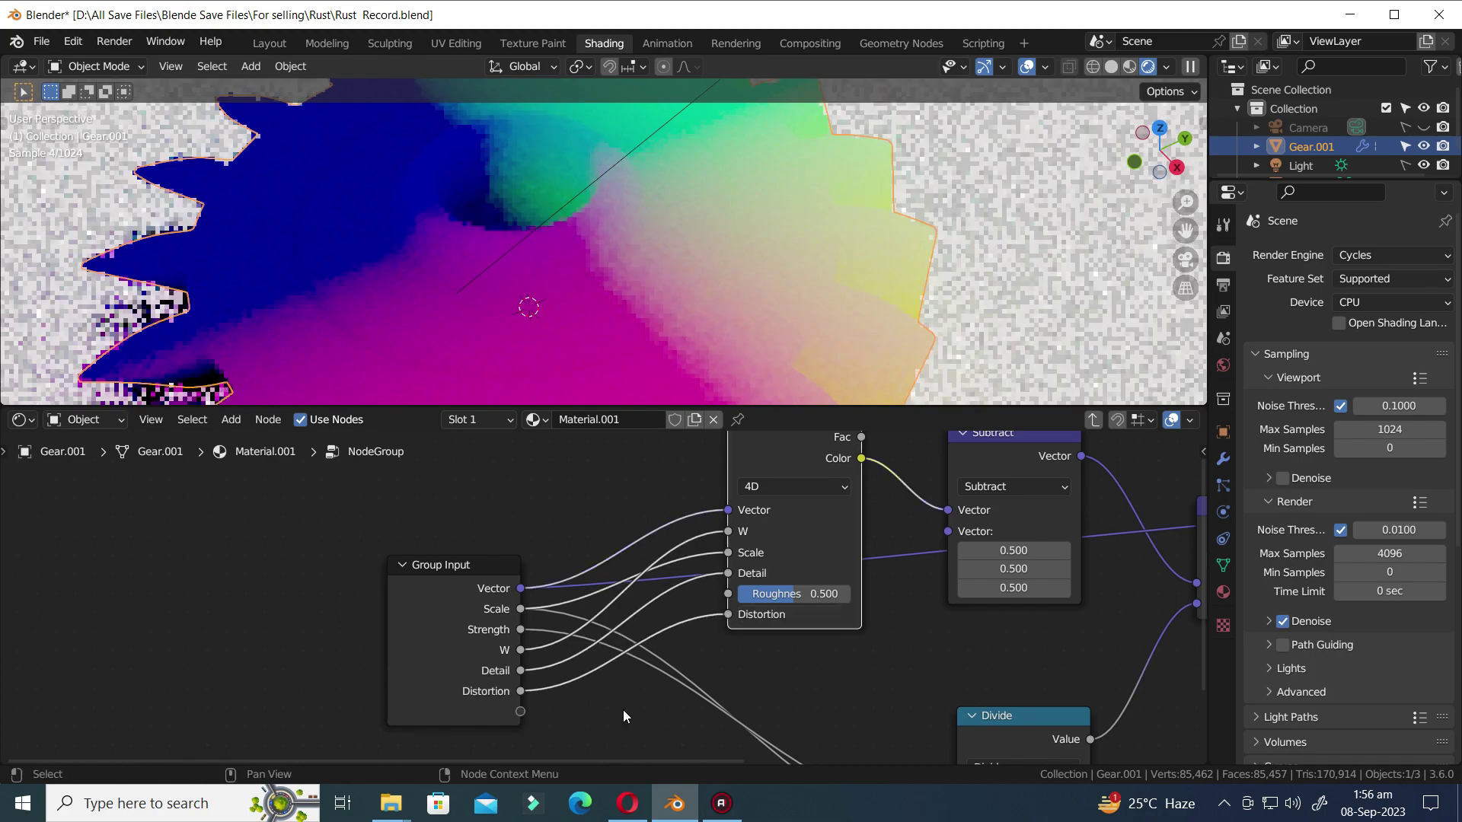
- Move the Scale group input down below W in the input order, and leave the node group
{"action": "key", "text": "n"}
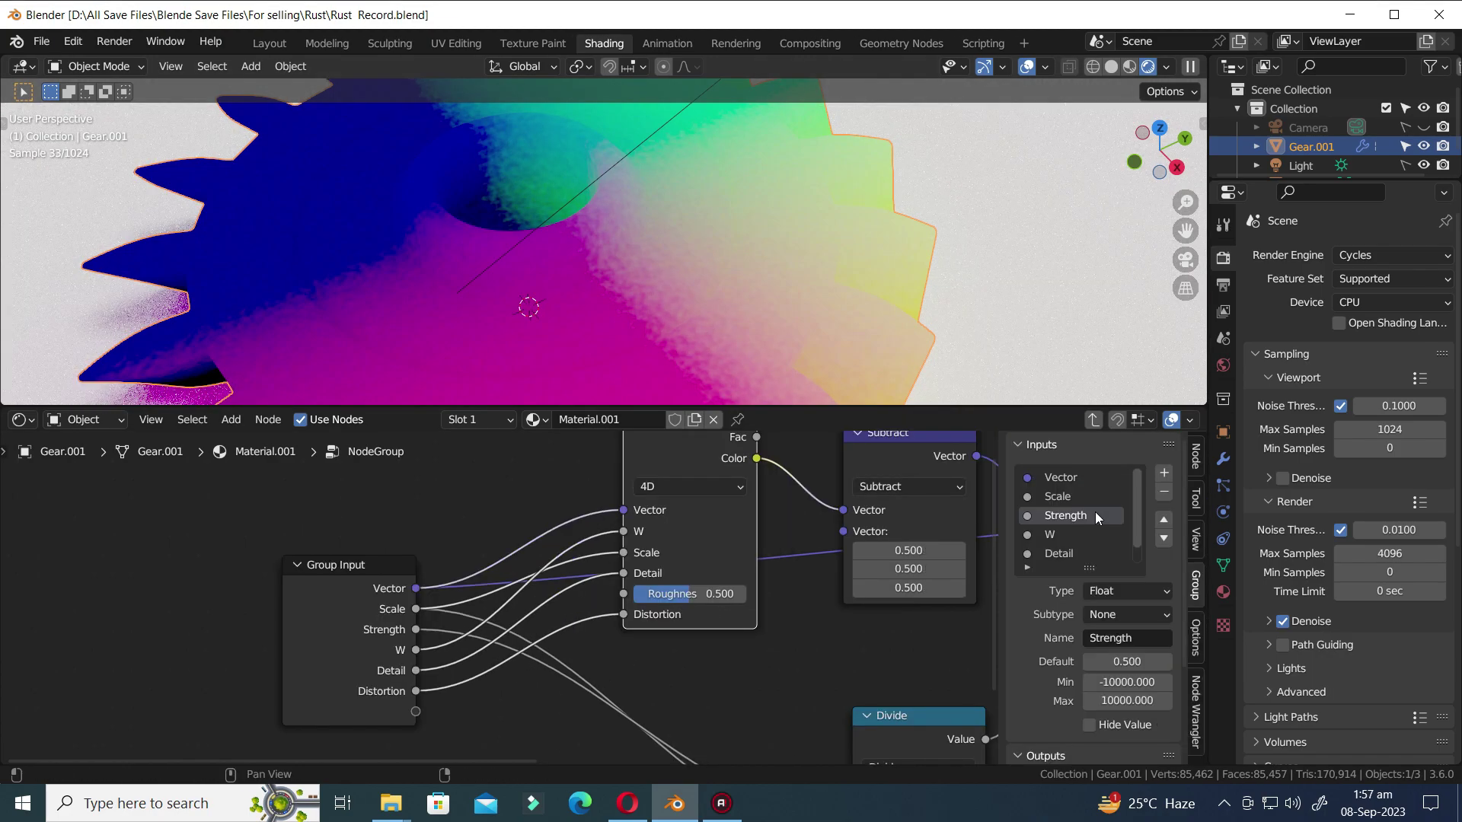
{"action": "left_click", "coordinate": [1071, 496]}
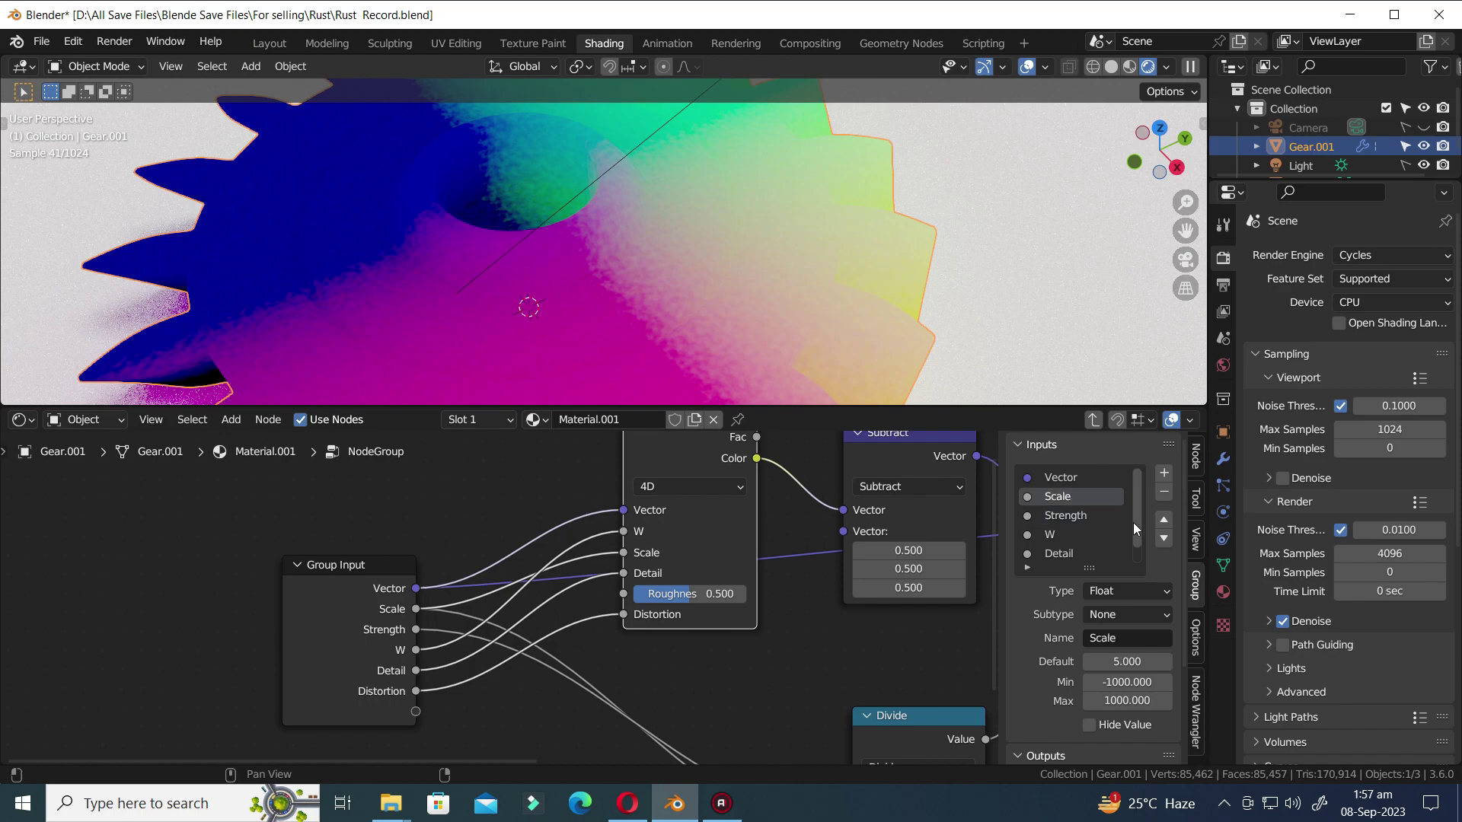
{"action": "left_click", "coordinate": [1163, 539]}
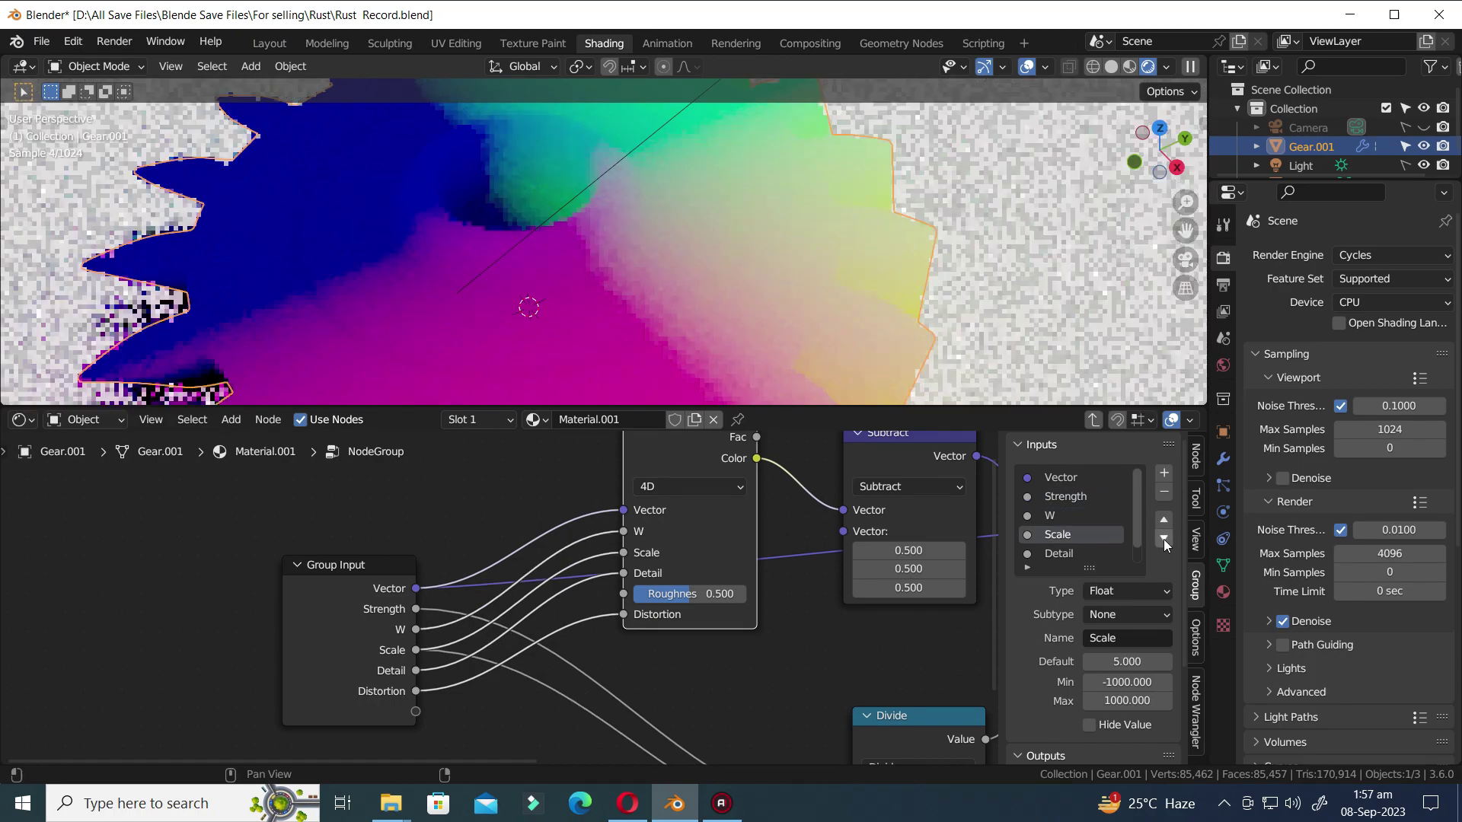
{"action": "left_click", "coordinate": [1164, 539]}
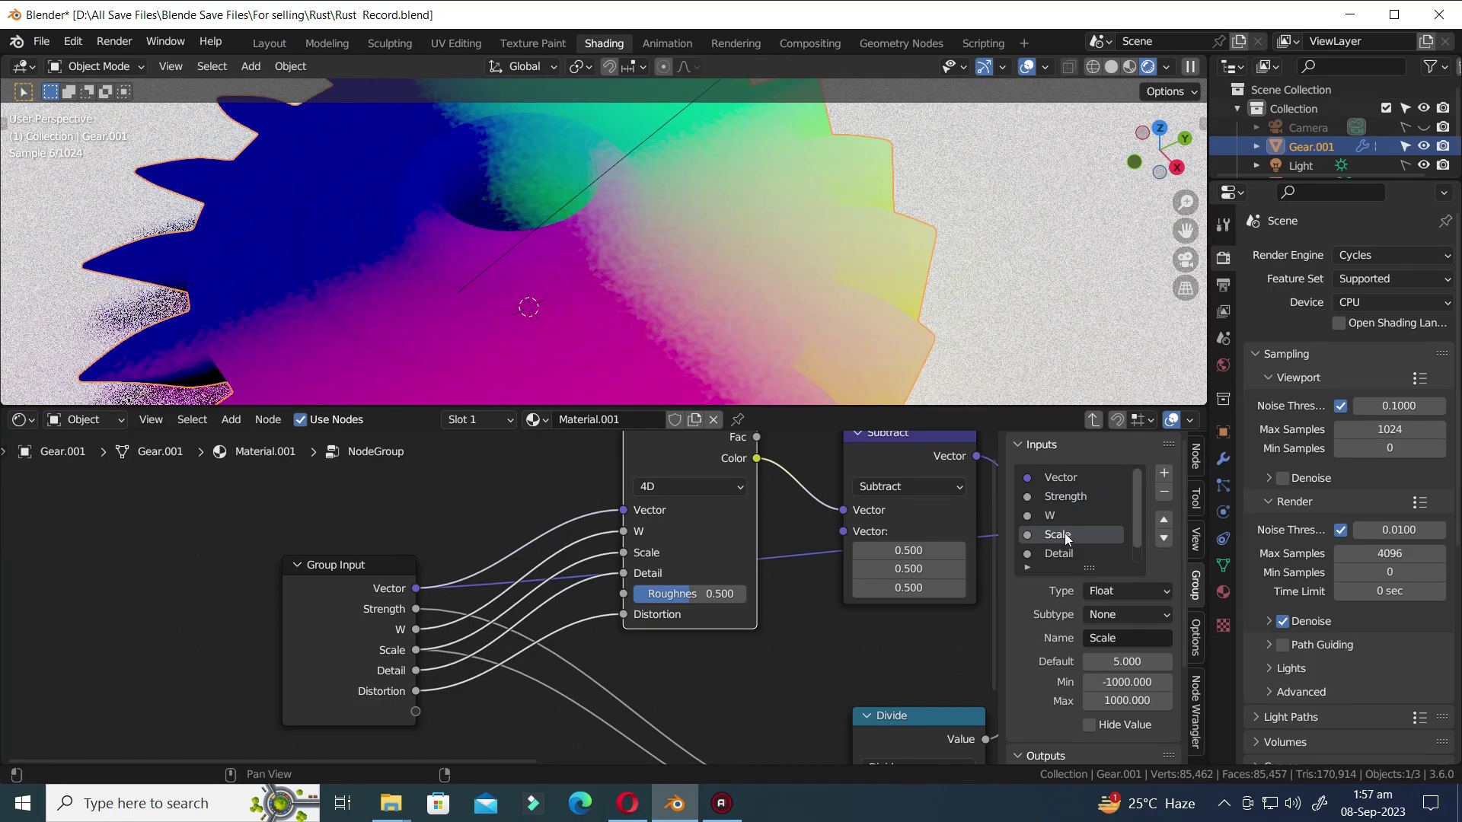
{"action": "key", "text": "Tab"}
{"action": "scroll", "coordinate": [685, 596], "scroll_direction": "down", "scroll_amount": 3}
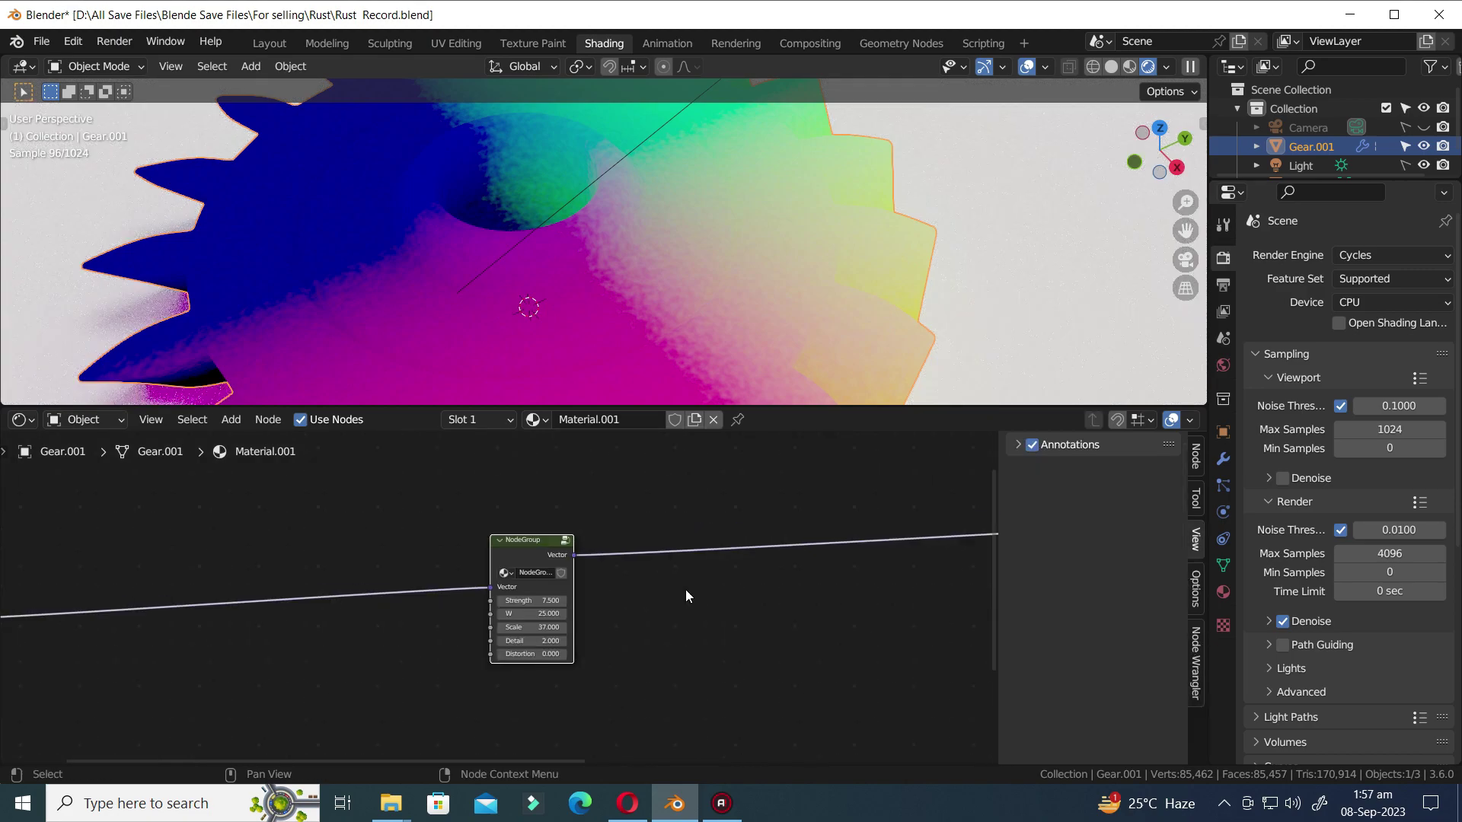
- Save the file and insert a Noise Texture node on the link right after the node group
{"action": "middle_click_drag", "start_coordinate": [539, 642], "coordinate": [551, 616]}
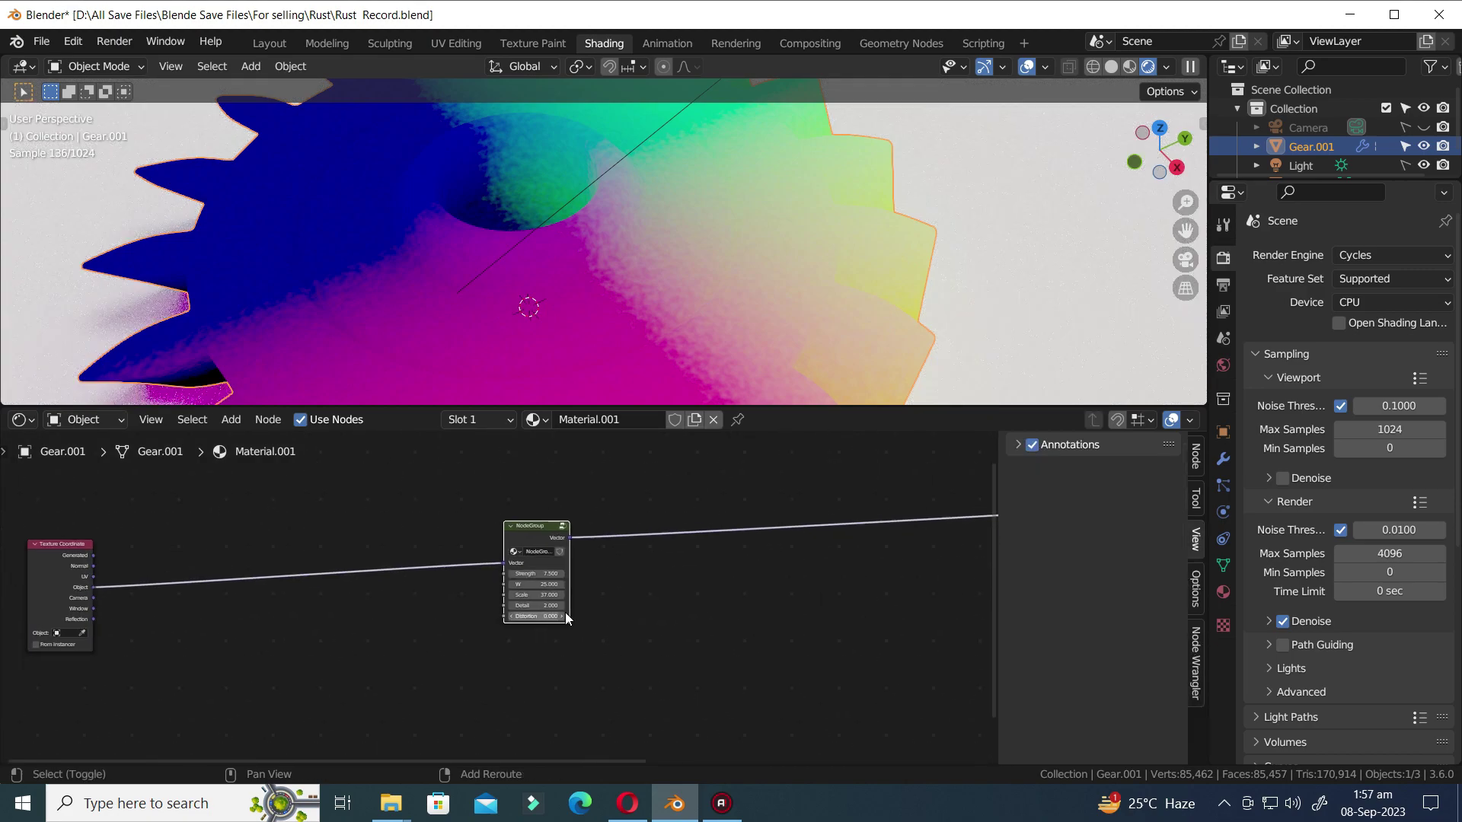
{"action": "key", "text": "ctrl+s"}
{"action": "key", "text": "shift+a"}
{"action": "mouse_move", "coordinate": [638, 600]}
{"action": "type", "text": "nois"}
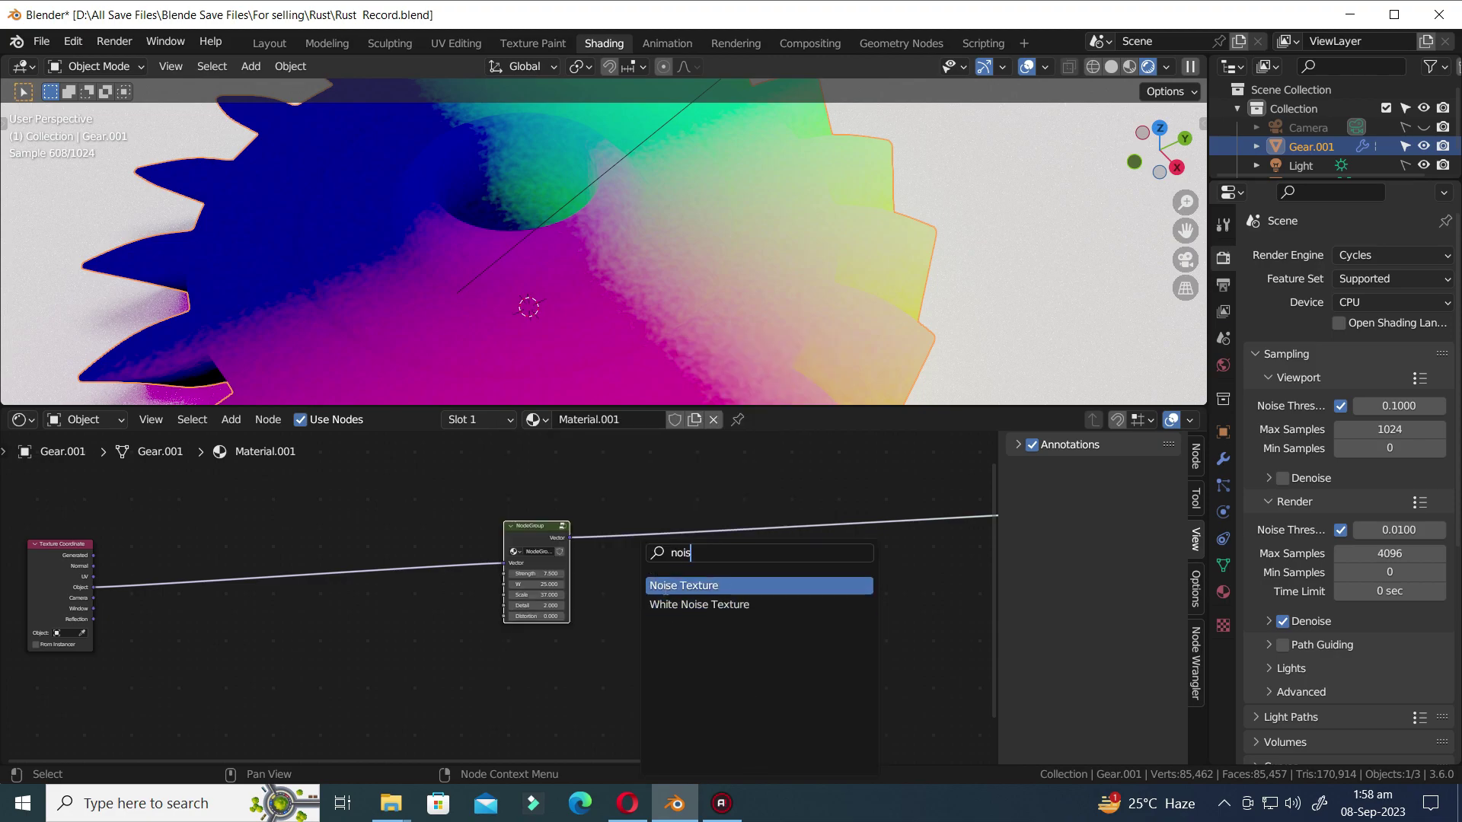
{"action": "key", "text": "Return"}
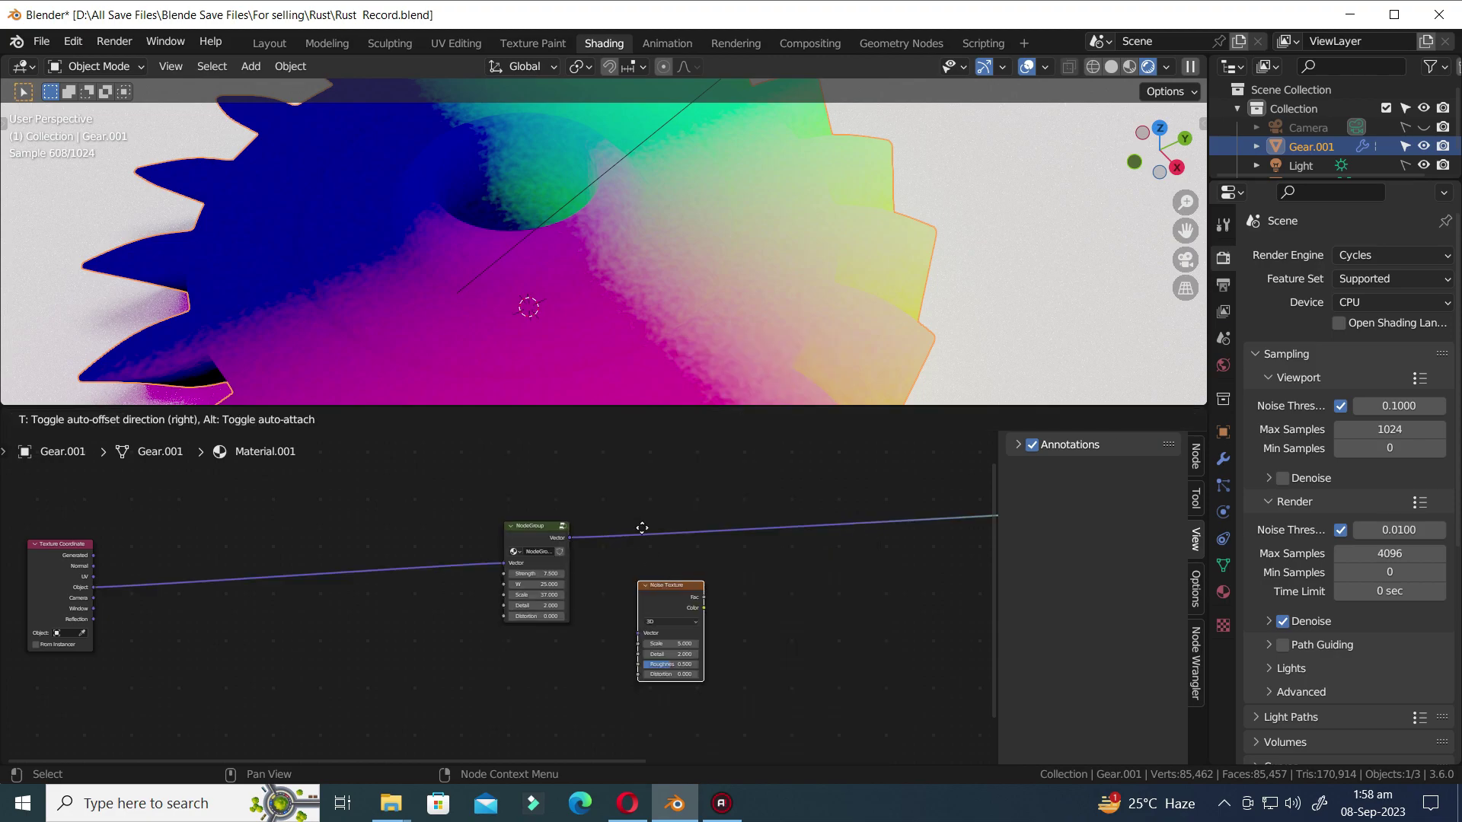
{"action": "left_click", "coordinate": [677, 617]}
- Set the new Noise Texture to 4D and preview its Fac output on the gear
{"action": "left_click", "coordinate": [677, 554]}
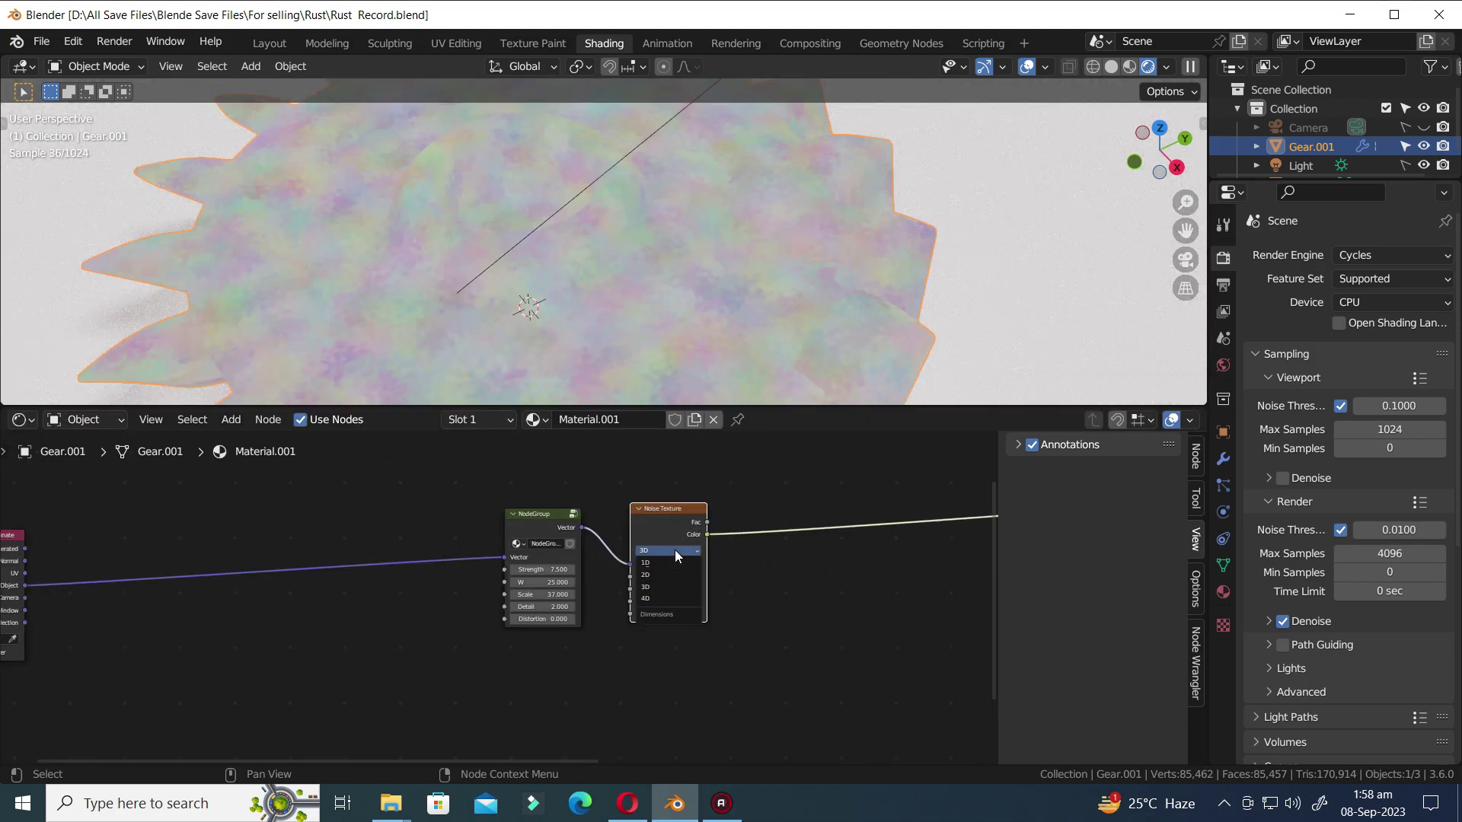
{"action": "left_click", "coordinate": [655, 597]}
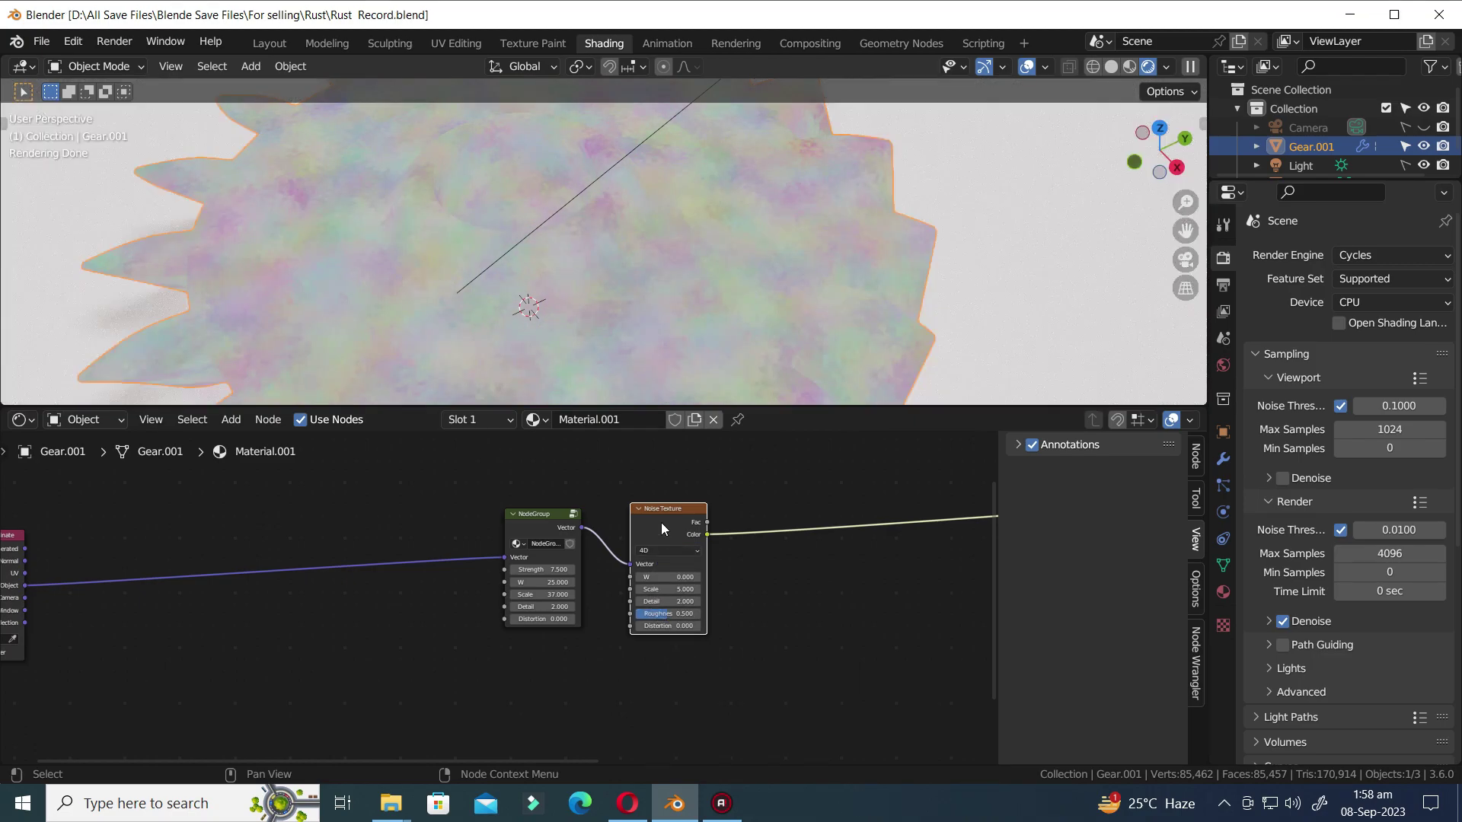
{"action": "left_click", "coordinate": [667, 504], "text": "ctrl+shift"}
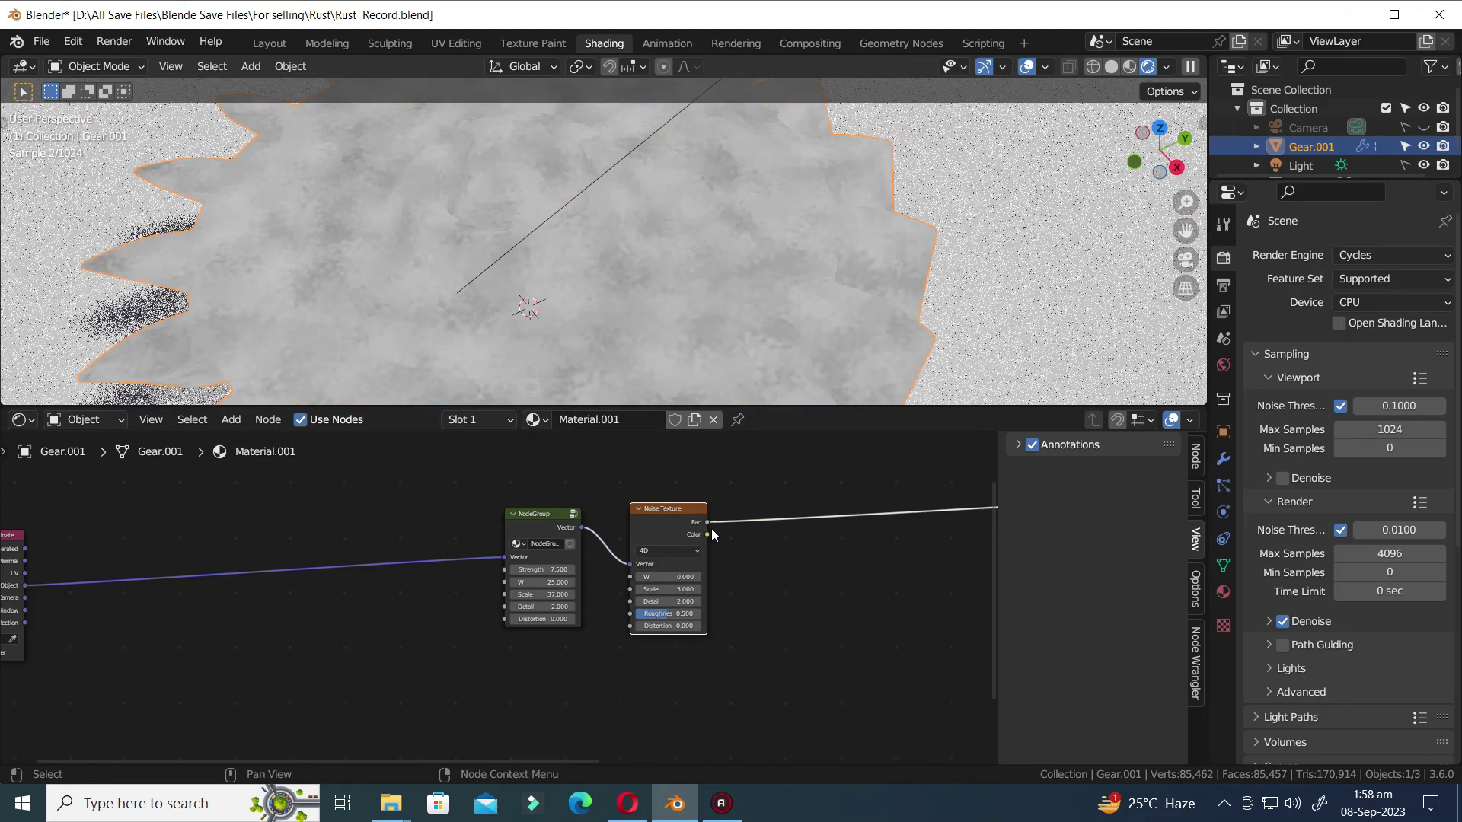
- Set the new Noise Texture's W to 10
{"action": "scroll", "coordinate": [628, 625], "scroll_direction": "up", "scroll_amount": 5}
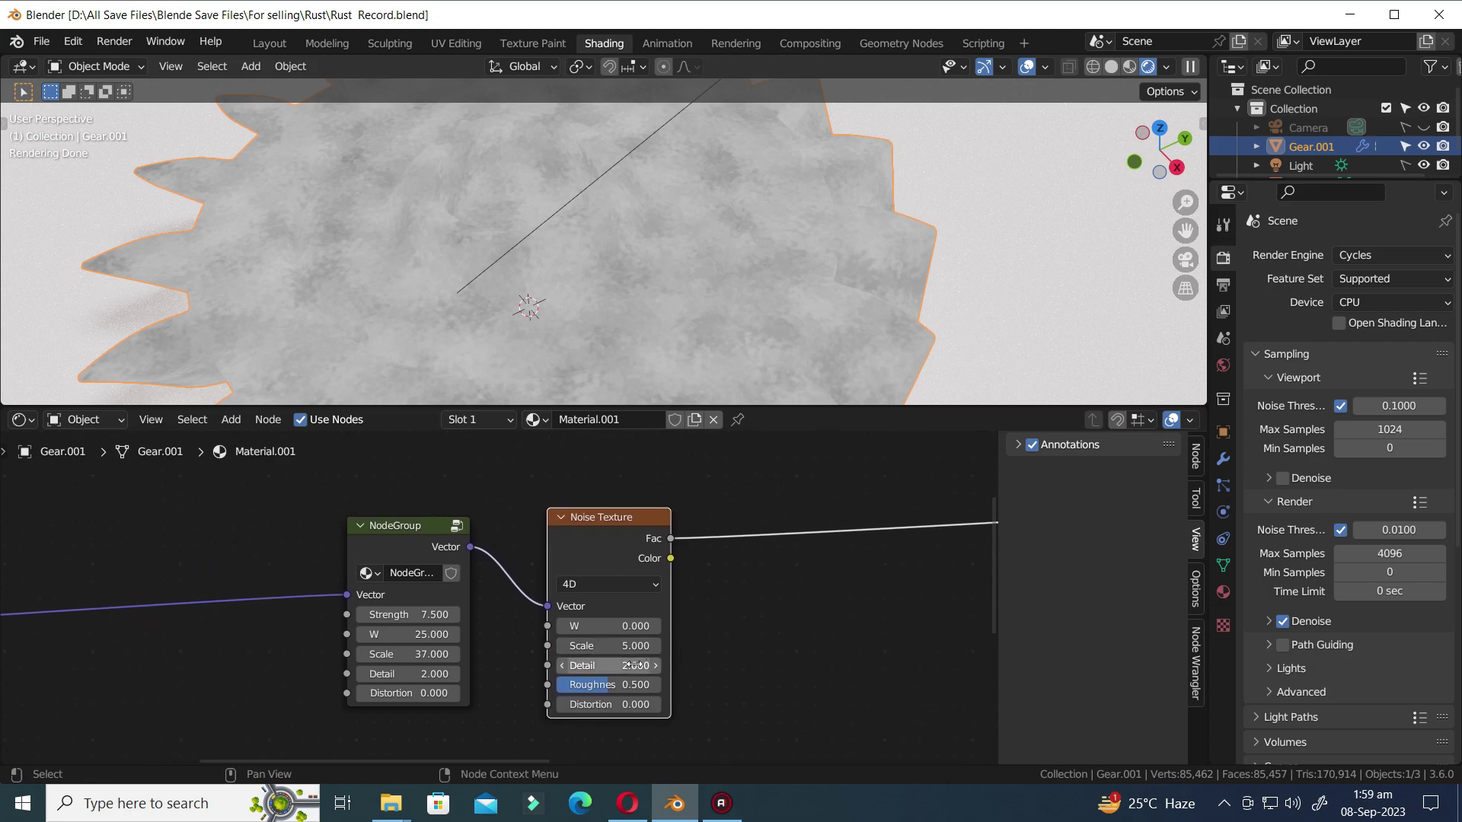
{"action": "left_click", "coordinate": [614, 600]}
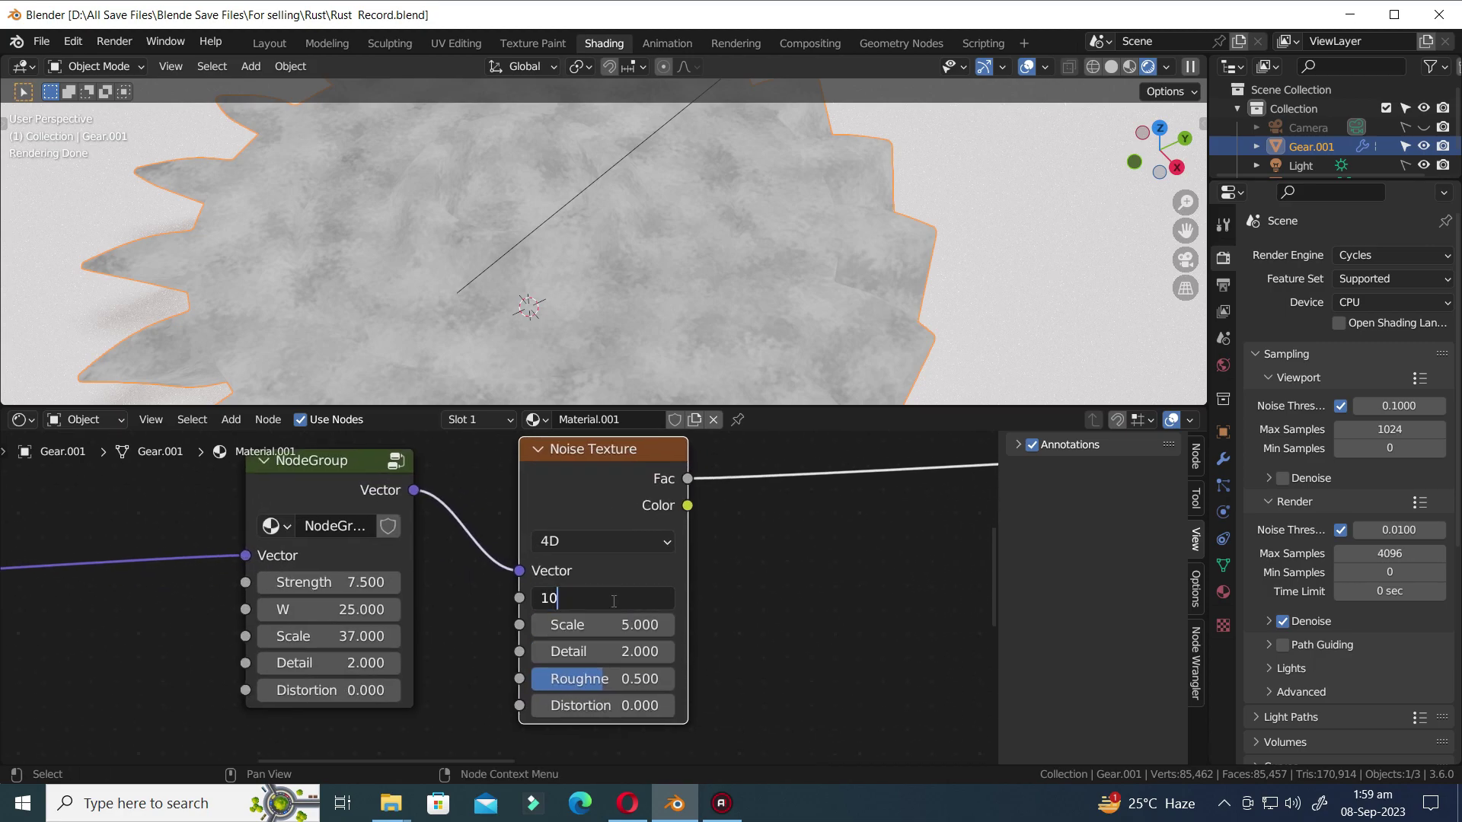
{"action": "type", "text": "10"}
{"action": "key", "text": "Return"}
- Set the node group's Scale to 6.5 and its Strength to 5
{"action": "middle_click_drag", "start_coordinate": [339, 632], "coordinate": [461, 662]}
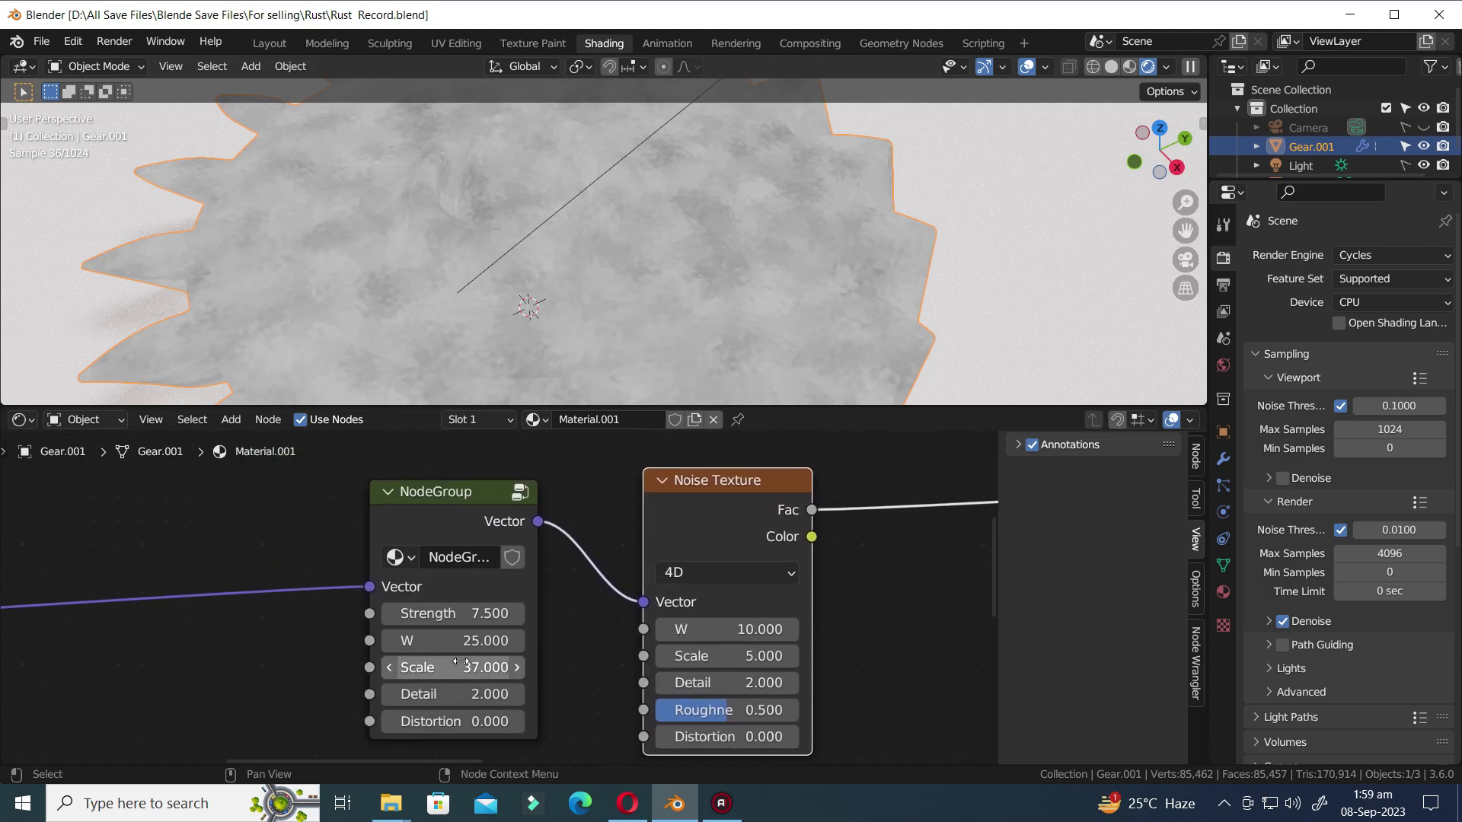
{"action": "left_click", "coordinate": [461, 661]}
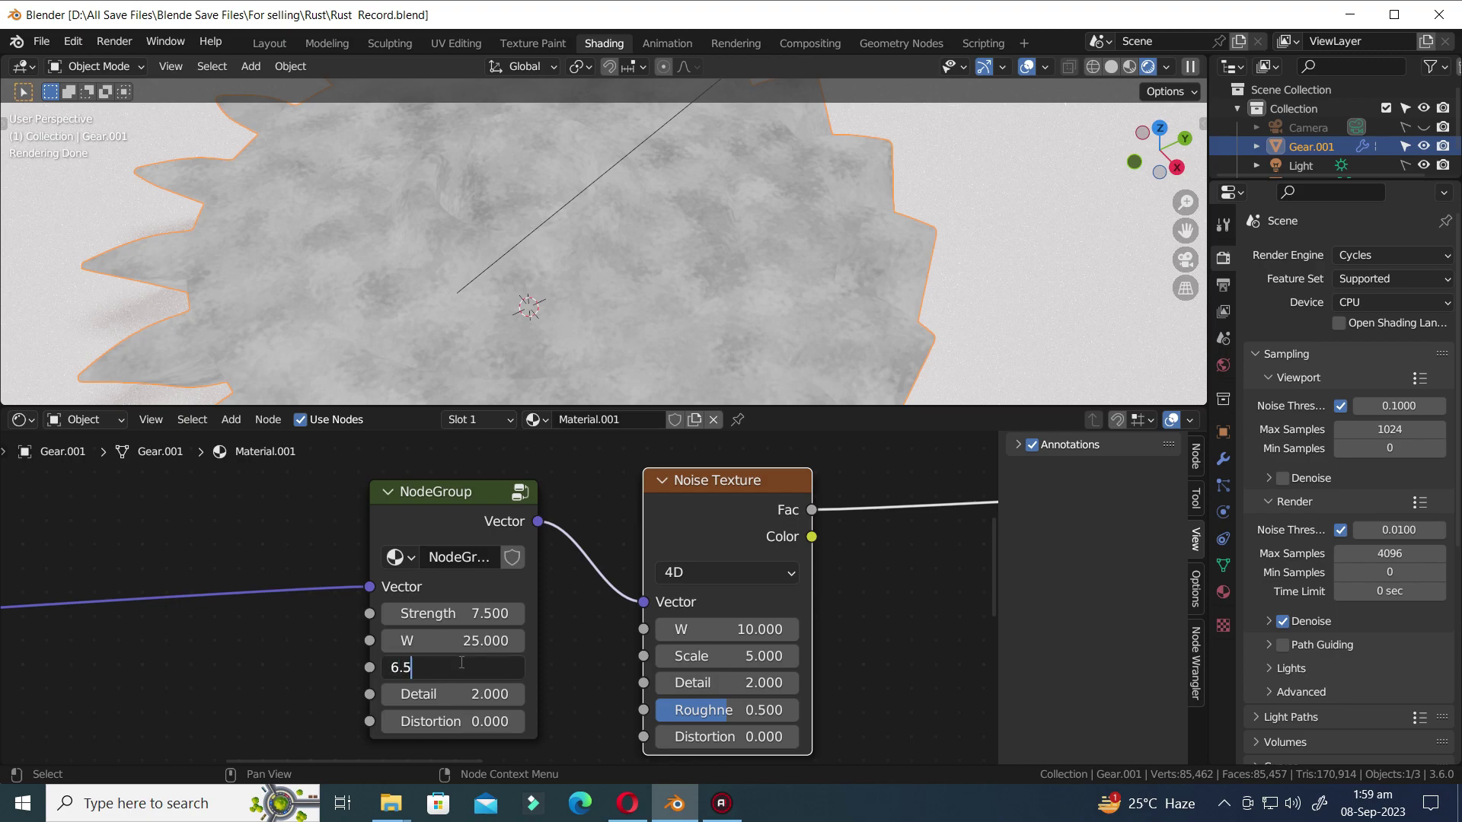
{"action": "key", "text": "Return"}
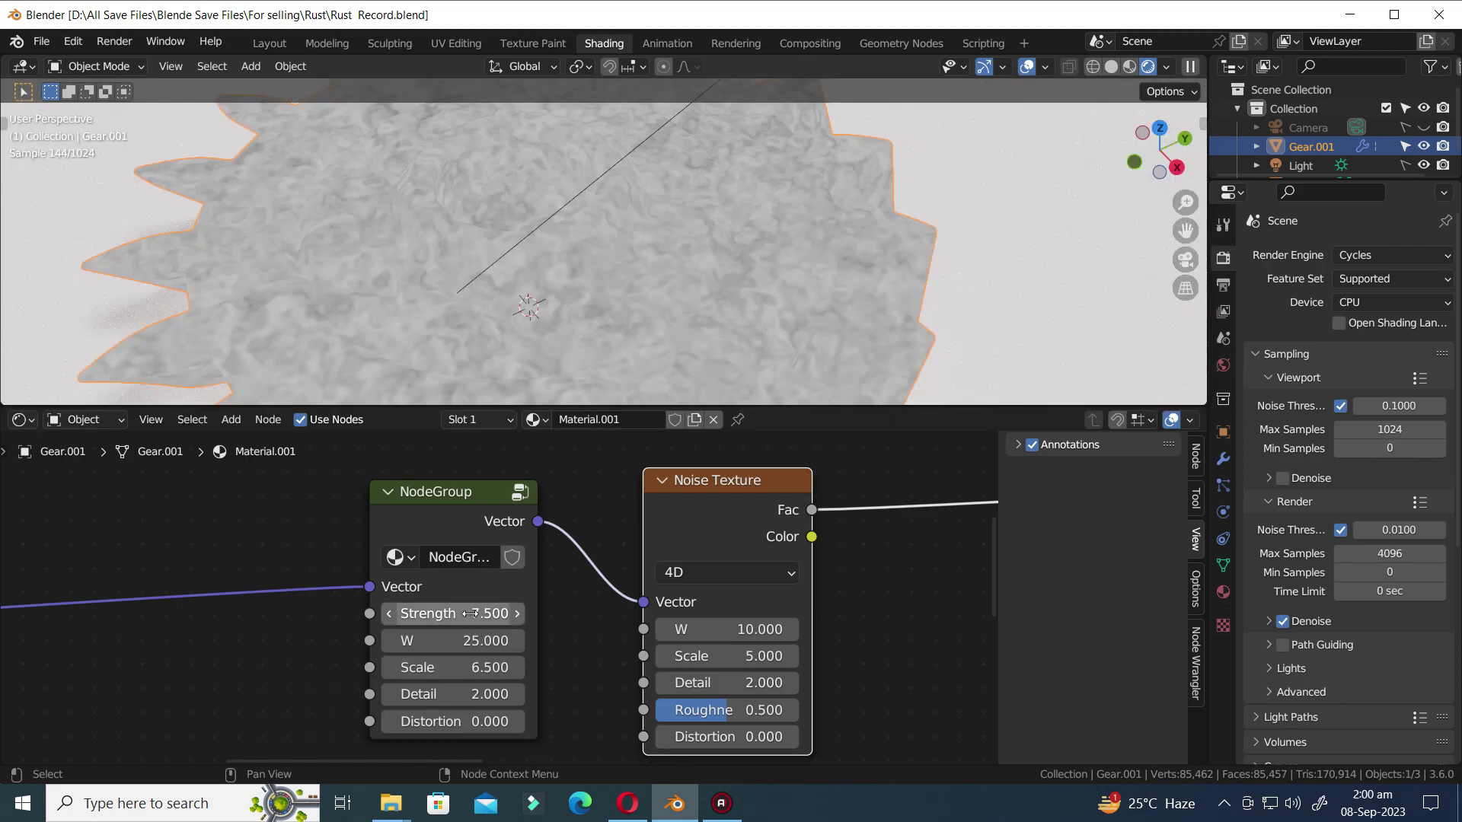
{"action": "left_click", "coordinate": [471, 614]}
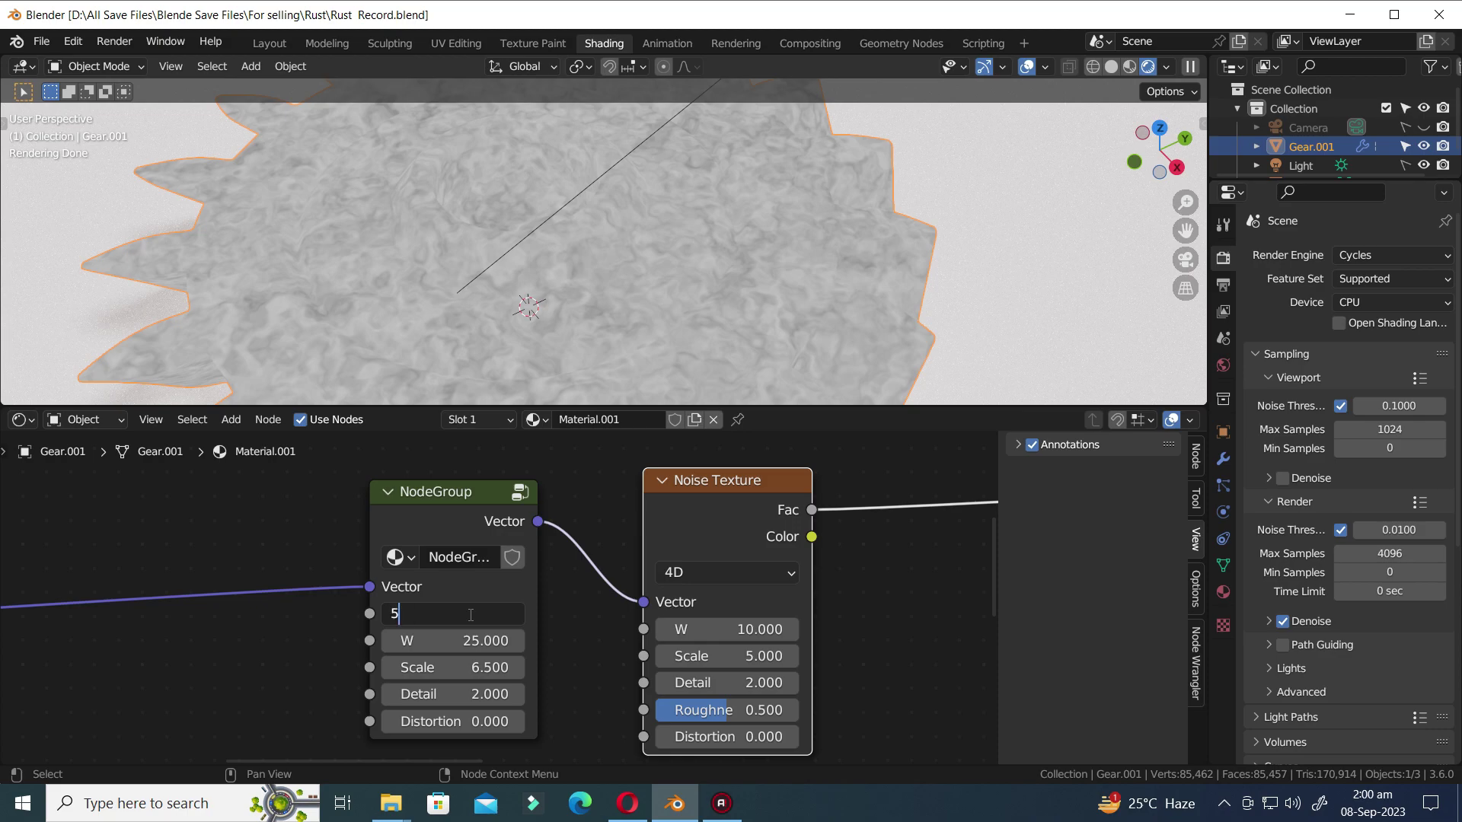
{"action": "type", "text": "5"}
{"action": "key", "text": "Return"}
- Set the node group's W to 26 and its Detail to 4
{"action": "left_click", "coordinate": [457, 641]}
{"action": "type", "text": "26"}
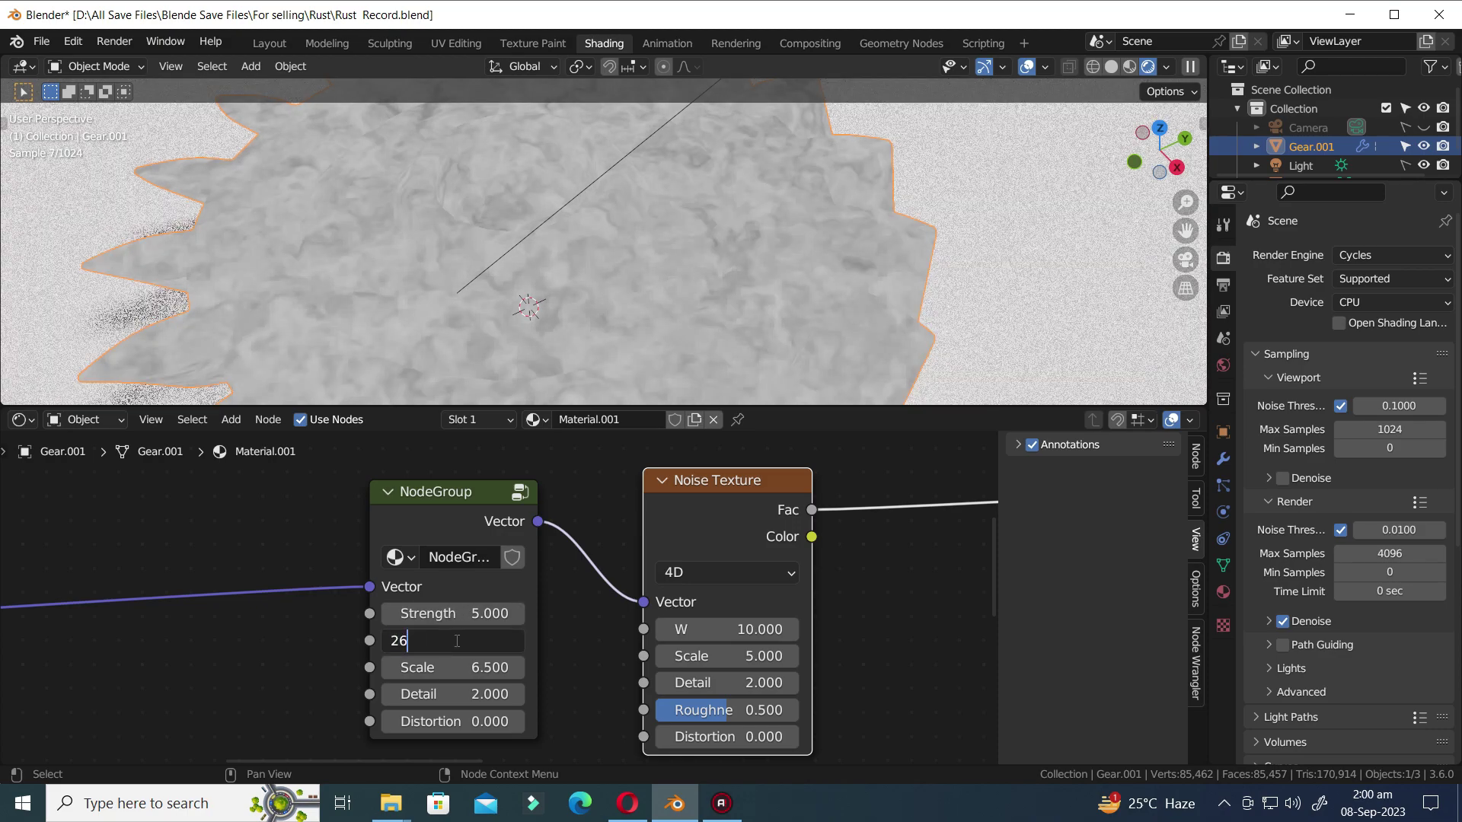
{"action": "key", "text": "Return"}
{"action": "left_click", "coordinate": [442, 693]}
{"action": "type", "text": "4"}
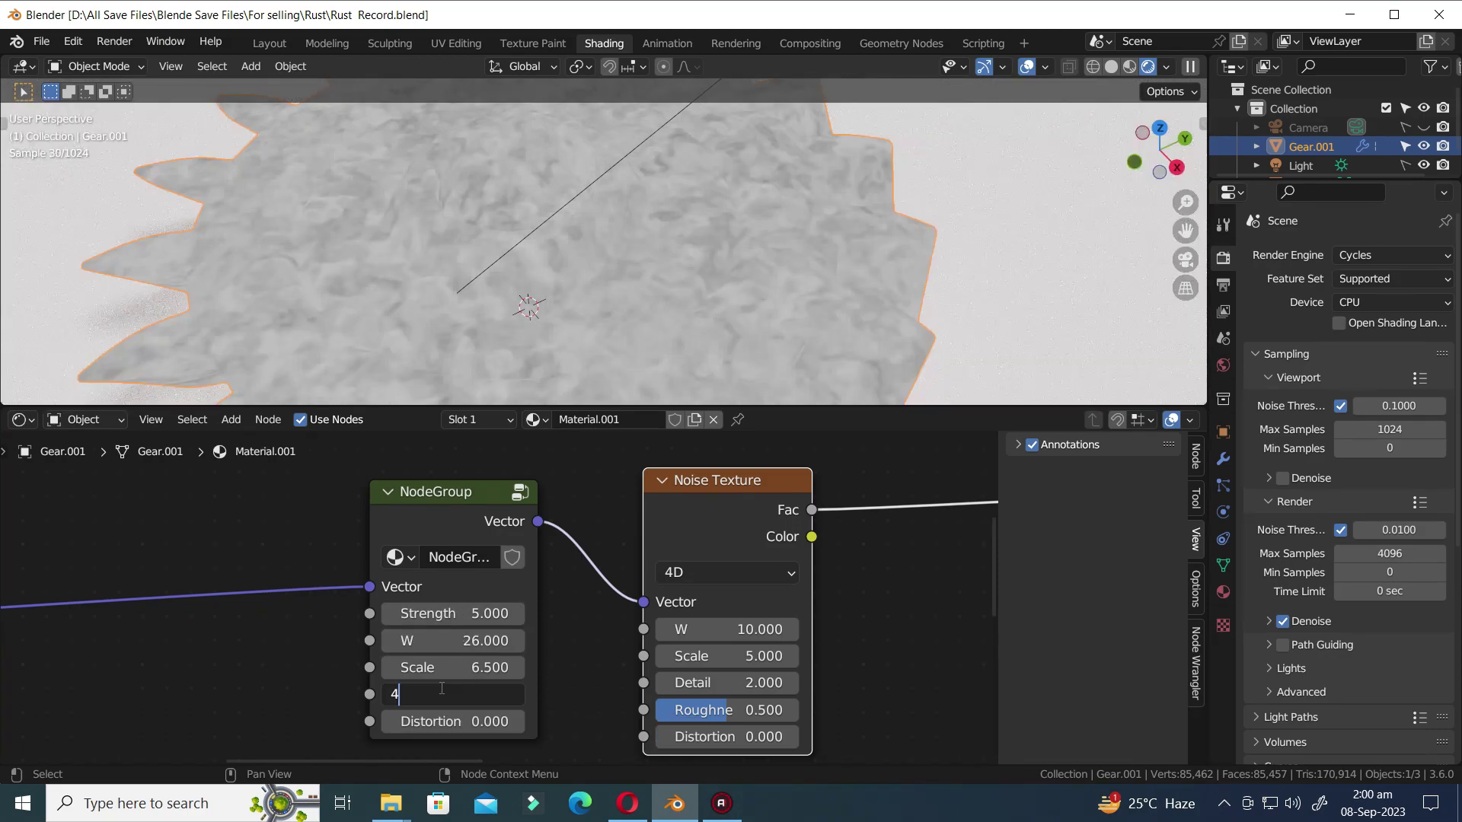
{"action": "key", "text": "Return"}
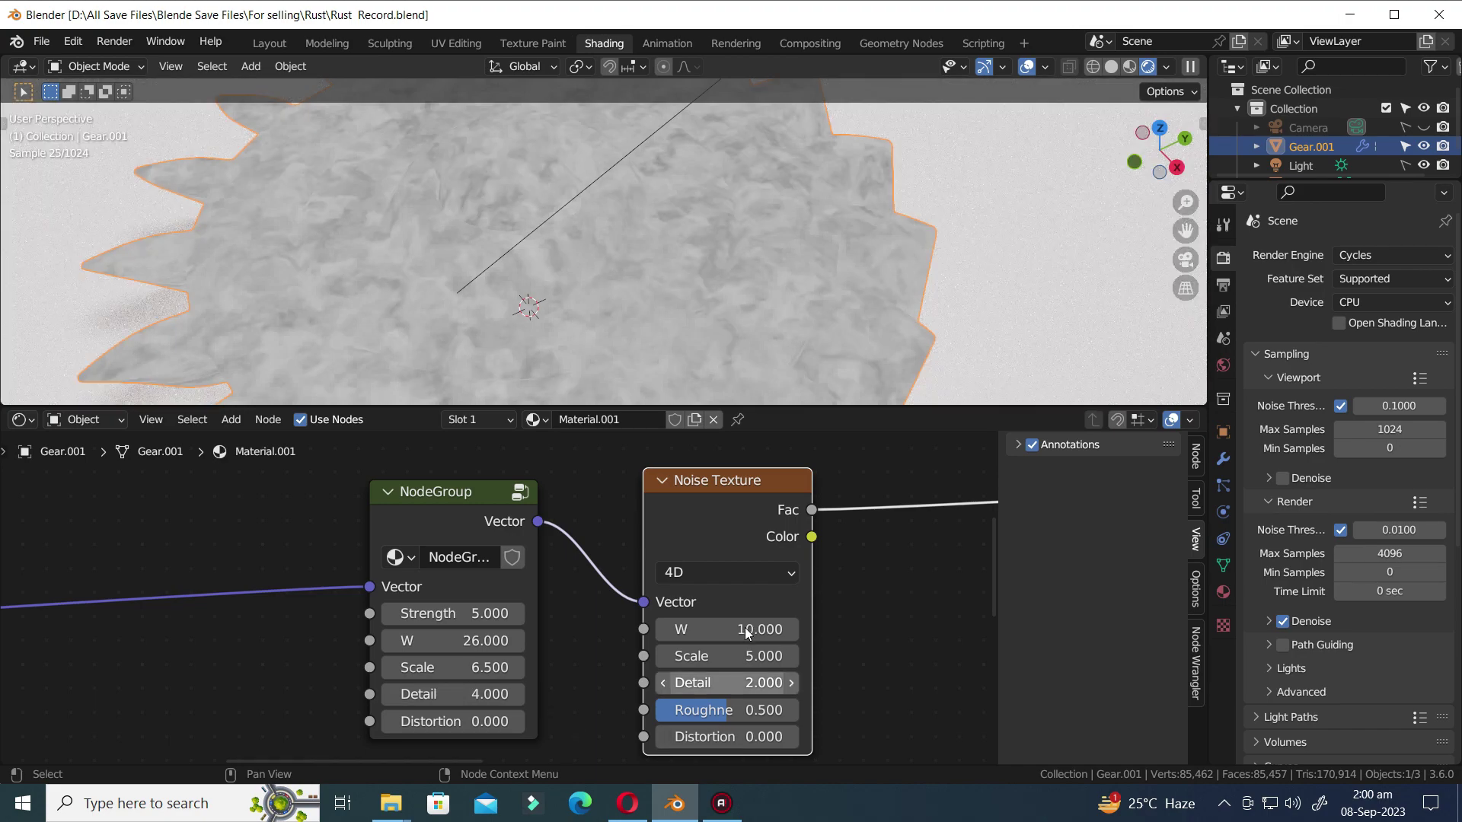
- Set the Noise Texture's W to 4.2 and the node group's Strength to 4, and save the file
{"action": "left_click", "coordinate": [745, 632]}
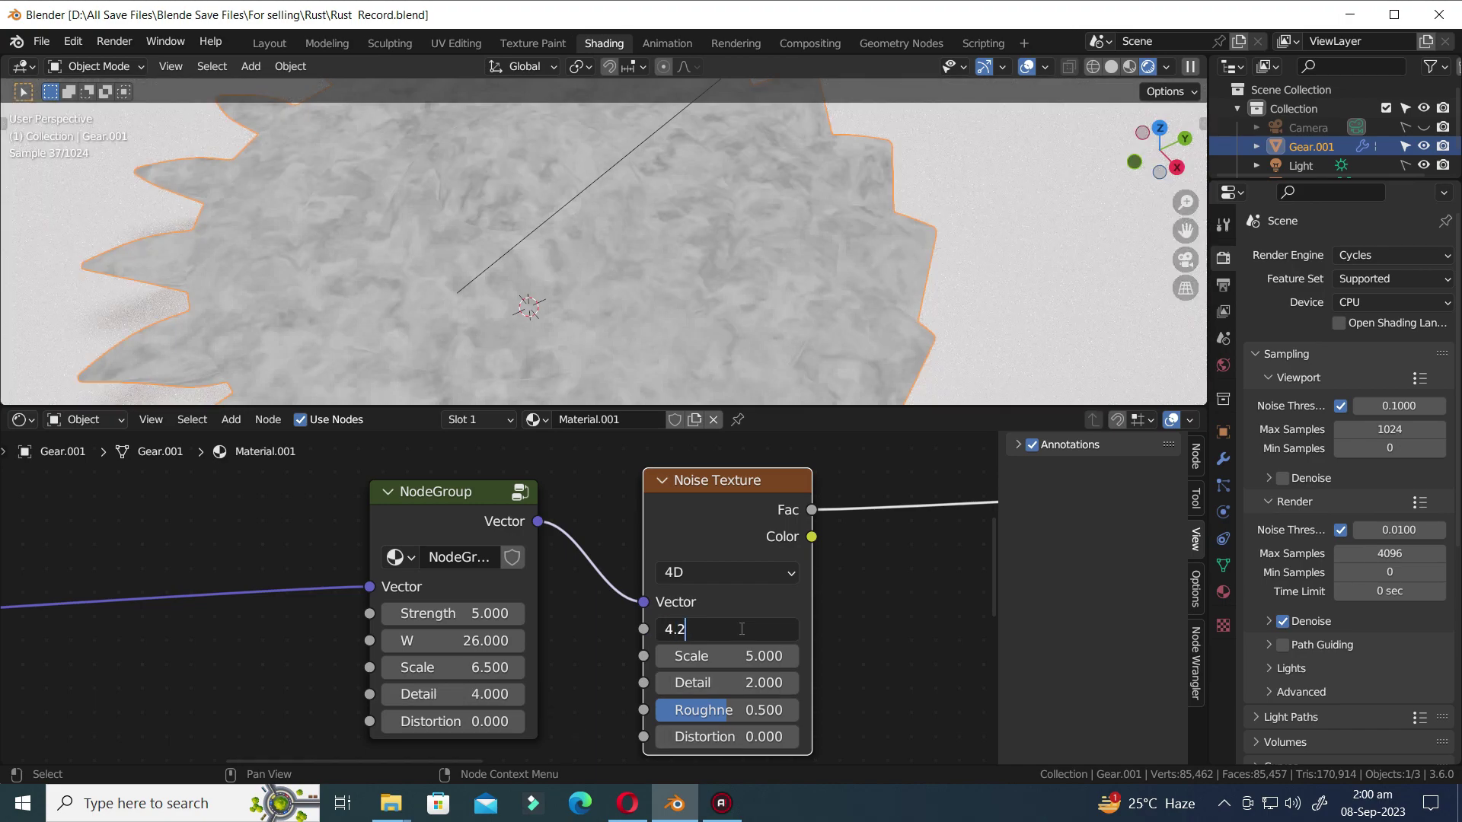
{"action": "key", "text": "Return"}
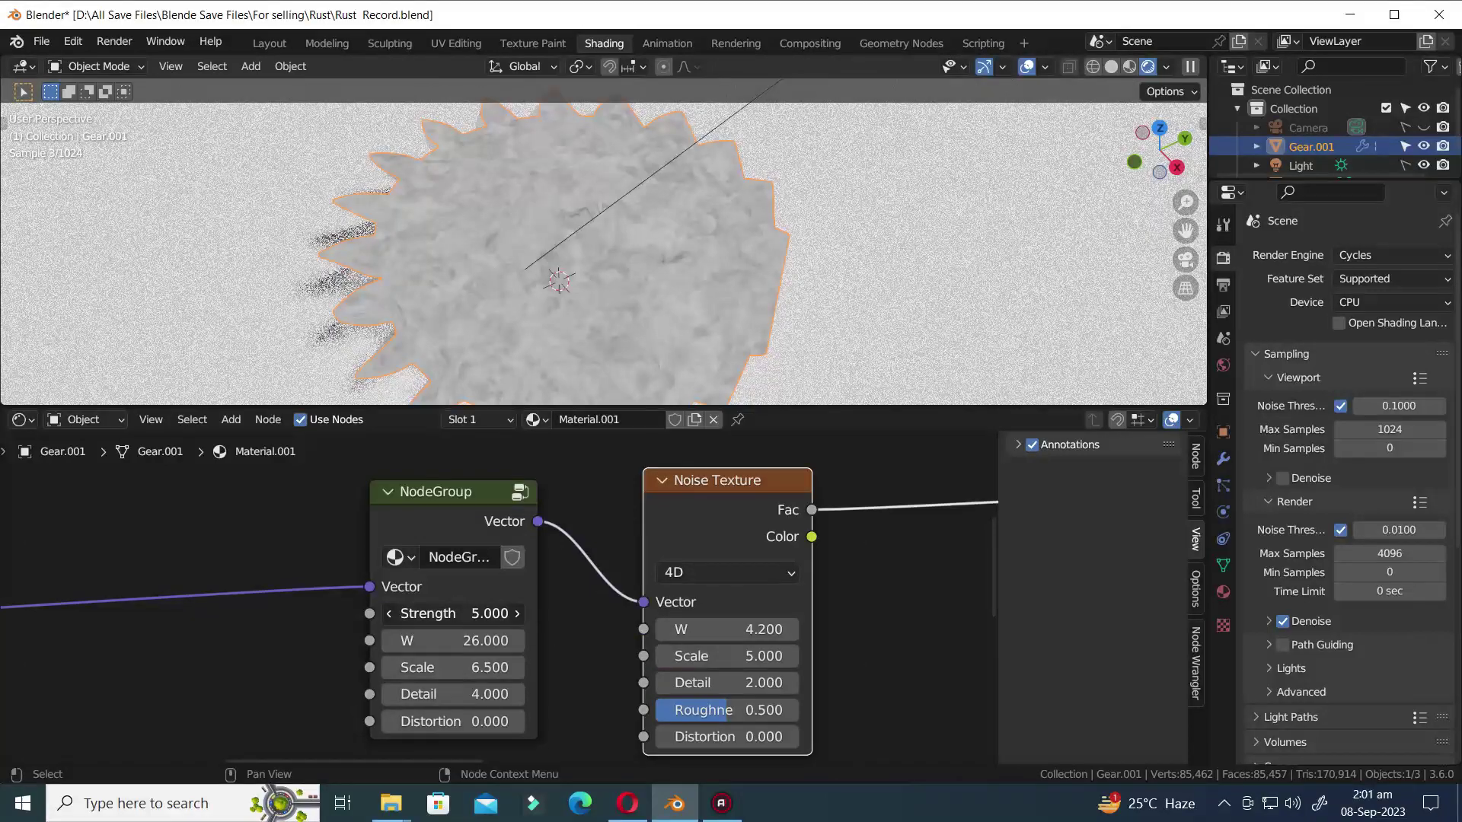
{"action": "left_click", "coordinate": [466, 613]}
{"action": "type", "text": "4"}
{"action": "key", "text": "Return"}
{"action": "key", "text": "ctrl+s"}
- Insert a Map Range node on the link after the Noise Texture's Fac output
{"action": "key", "text": "n"}
{"action": "scroll", "coordinate": [841, 663], "scroll_direction": "down", "scroll_amount": 5}
{"action": "middle_click_drag", "start_coordinate": [841, 663], "coordinate": [751, 658], "text": "shift"}
{"action": "key", "text": "shift+a"}
{"action": "type", "text": "map"}
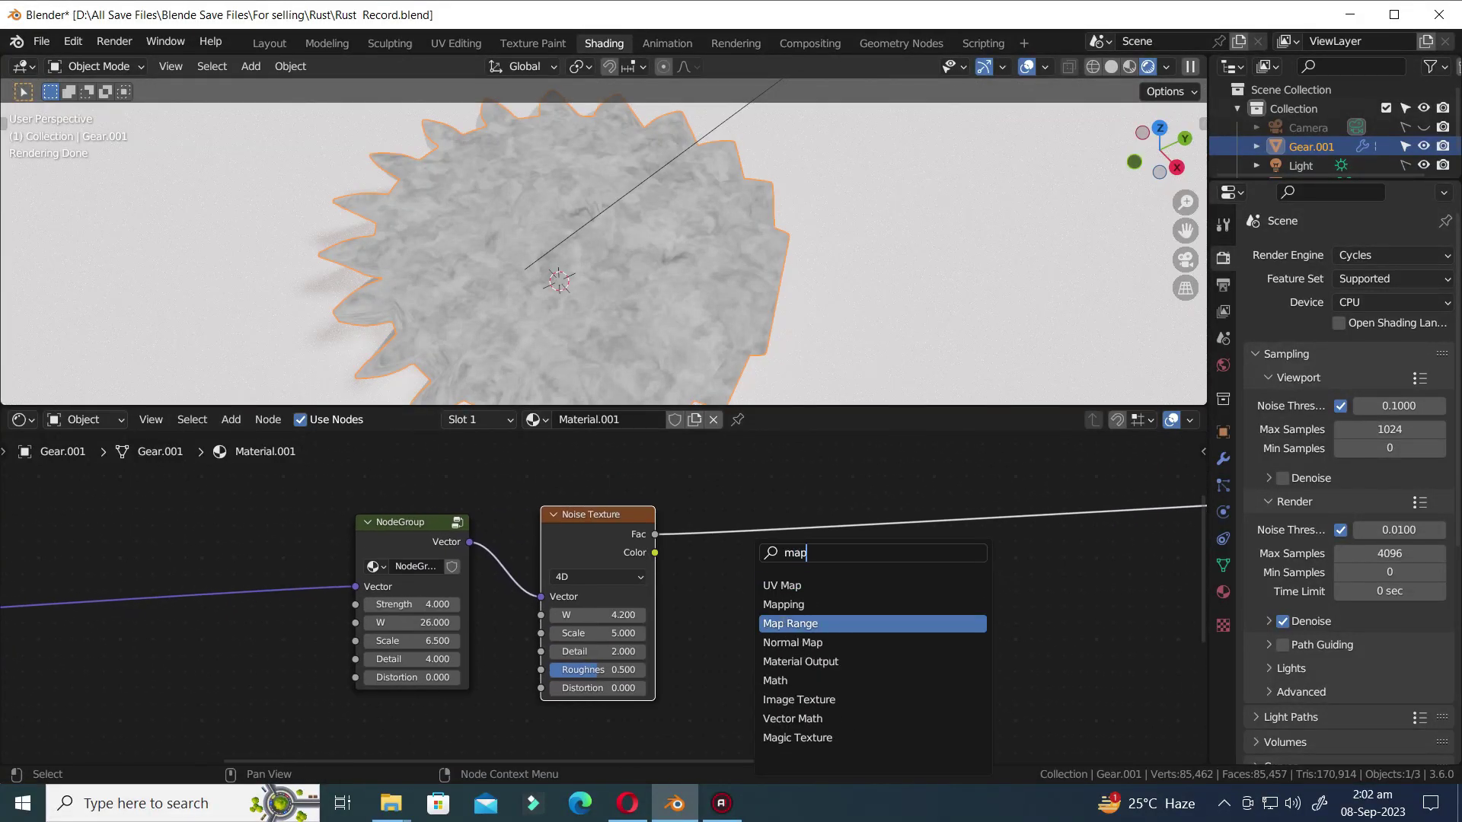
{"action": "key", "text": "Return"}
{"action": "left_click", "coordinate": [808, 632]}
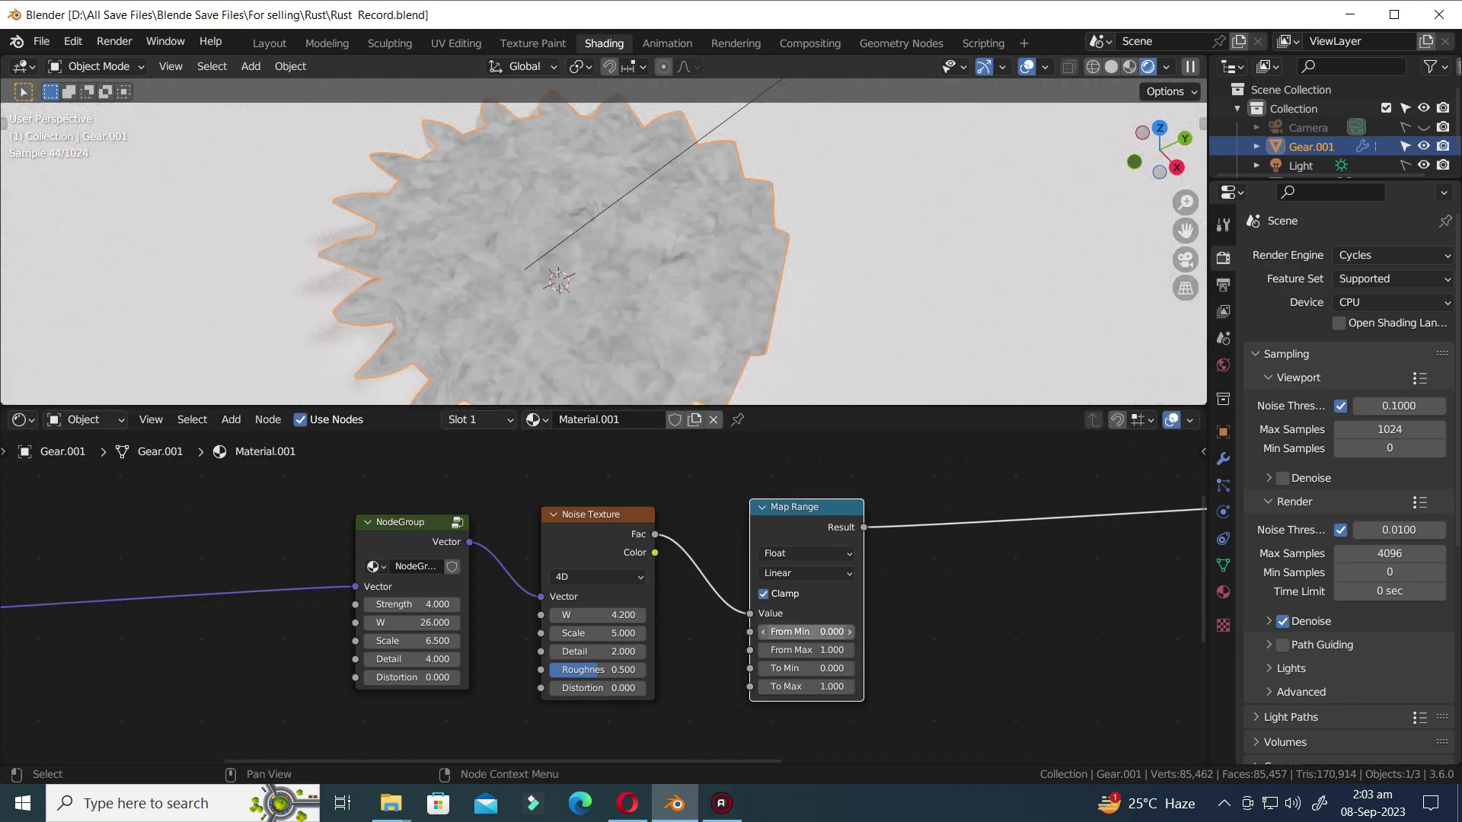
- Set the Map Range node's From Min to 0.45 and From Max to 0.55
{"action": "left_click", "coordinate": [804, 632]}
{"action": "type", "text": ".45"}
{"action": "key", "text": "Return"}
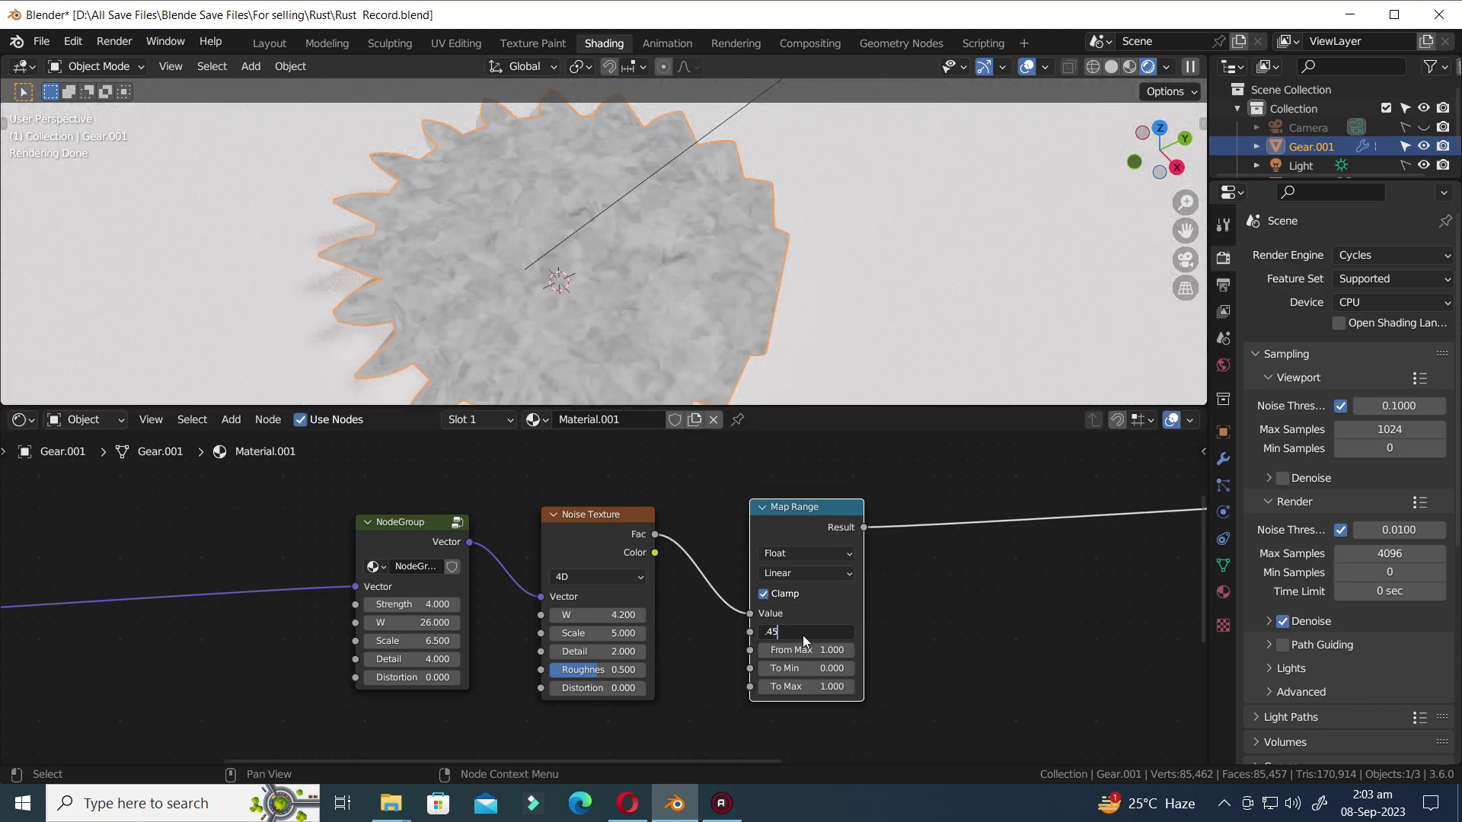
{"action": "scroll", "coordinate": [923, 684], "scroll_direction": "up", "scroll_amount": 2}
{"action": "scroll", "coordinate": [826, 637], "scroll_direction": "up", "scroll_amount": 2}
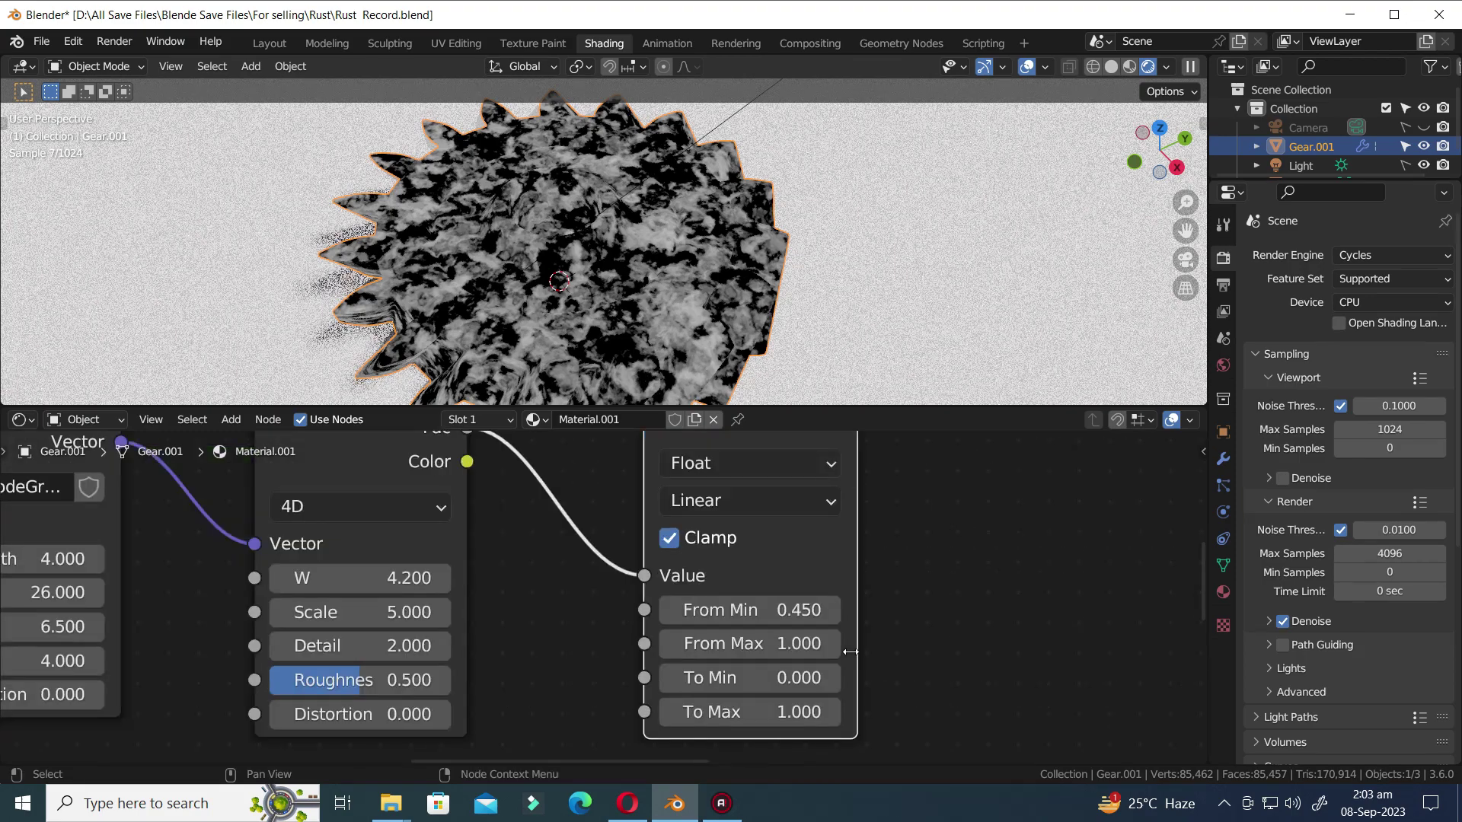
{"action": "left_click", "coordinate": [770, 649]}
{"action": "type", "text": "."}
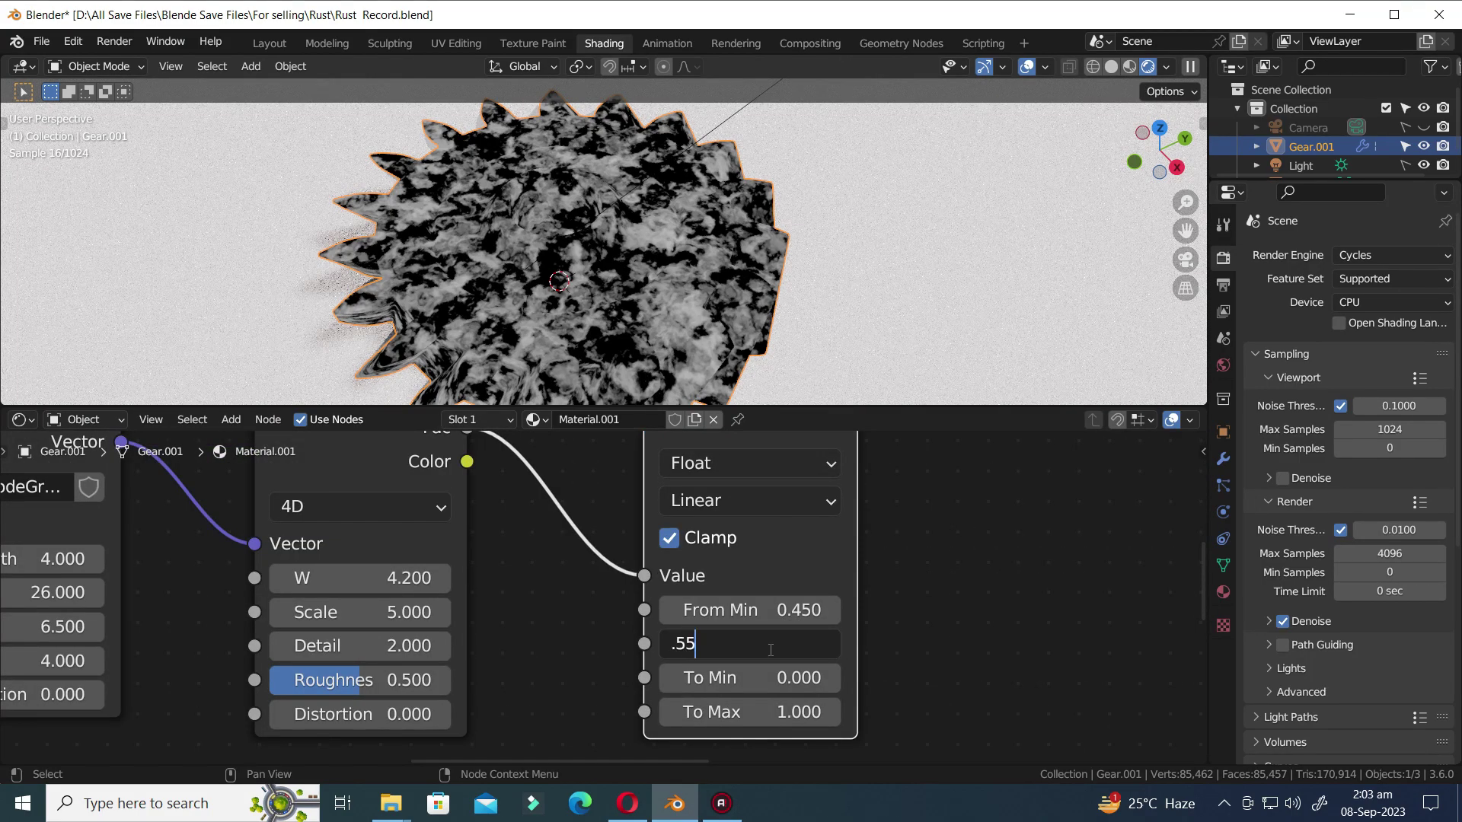
{"action": "type", "text": "55"}
{"action": "key", "text": "Return"}
{"action": "scroll", "coordinate": [620, 326], "scroll_direction": "up", "scroll_amount": 6}
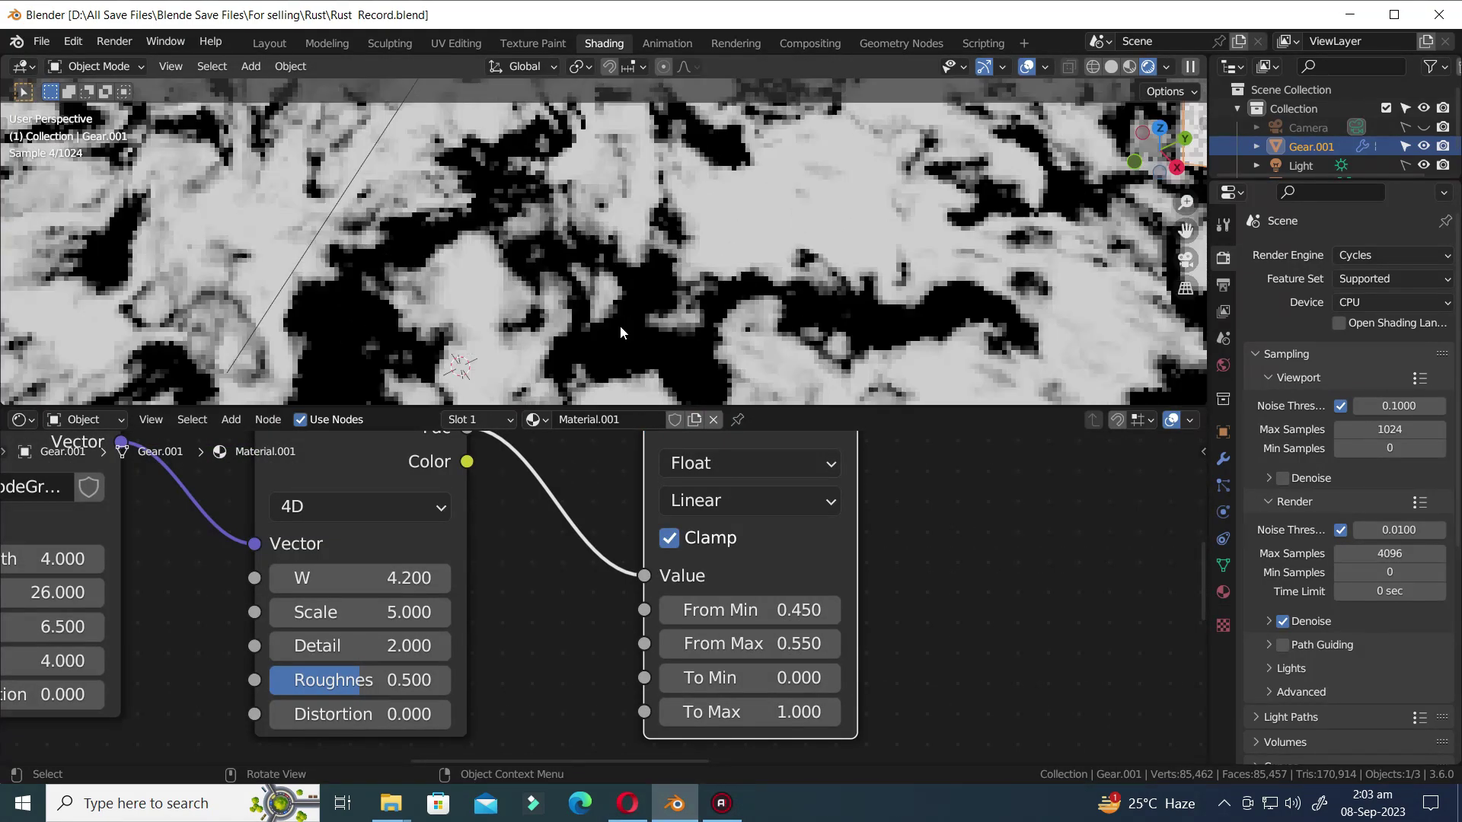
- Move the node group and Noise Texture down, away from the Map Range node, to free space above them
{"action": "scroll", "coordinate": [526, 605], "scroll_direction": "down", "scroll_amount": 2}
{"action": "scroll", "coordinate": [526, 606], "scroll_direction": "down", "scroll_amount": 4}
{"action": "left_click_drag", "start_coordinate": [638, 600], "coordinate": [682, 486]}
{"action": "left_click_drag", "start_coordinate": [565, 561], "coordinate": [397, 658]}
{"action": "left_click_drag", "start_coordinate": [508, 605], "coordinate": [496, 616]}
{"action": "scroll", "coordinate": [481, 621], "scroll_direction": "up", "scroll_amount": 2}
{"action": "scroll", "coordinate": [487, 579], "scroll_direction": "up", "scroll_amount": 2, "text": "shift"}
- Add a Value node above the Noise Texture and label it "Ammount"
{"action": "key", "text": "shift+a"}
{"action": "type", "text": "value"}
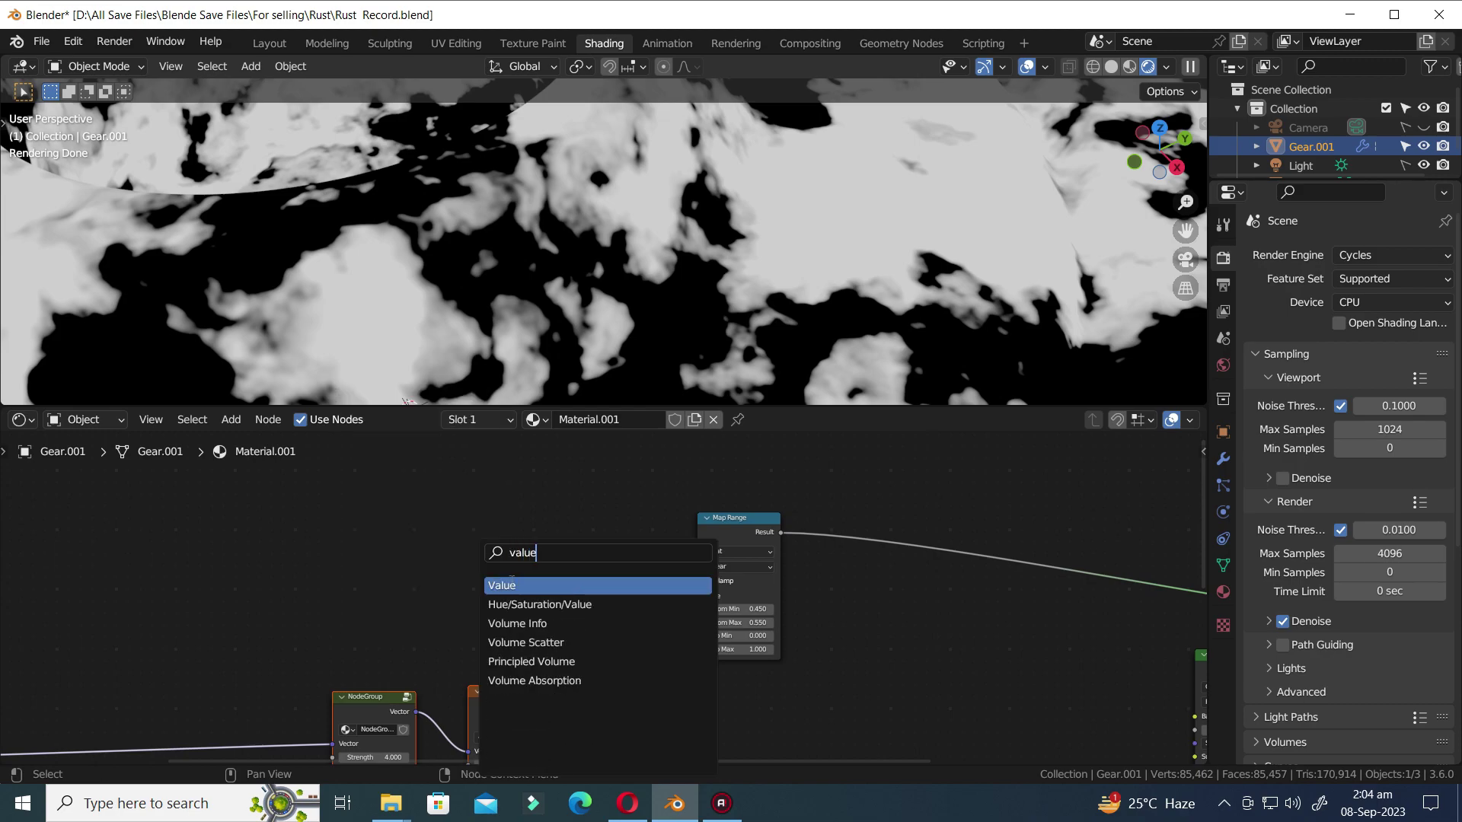
{"action": "key", "text": "Return"}
{"action": "left_click", "coordinate": [524, 601]}
{"action": "key", "text": "n"}
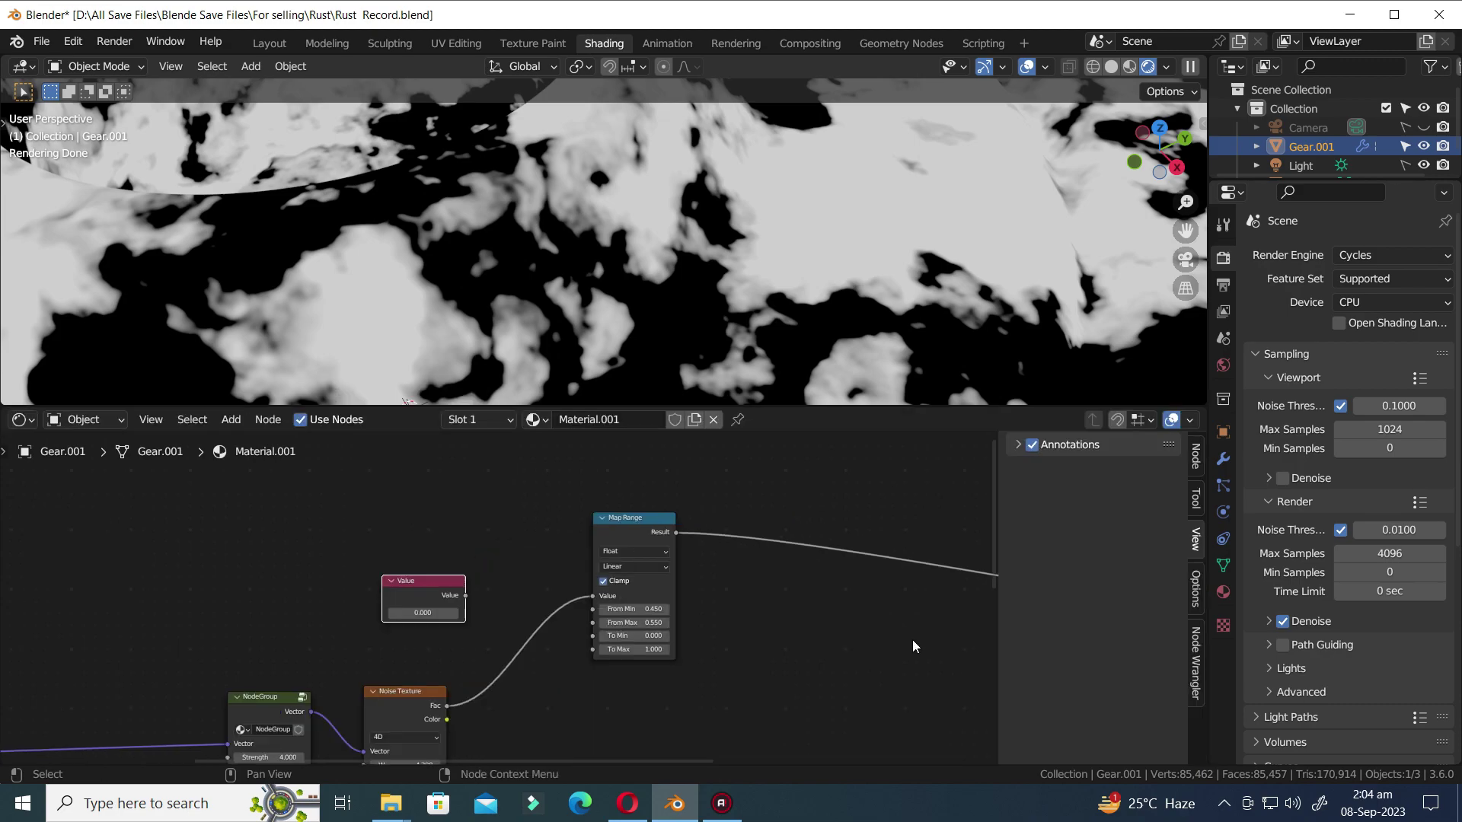
{"action": "left_click", "coordinate": [1198, 460]}
{"action": "left_click", "coordinate": [1108, 531]}
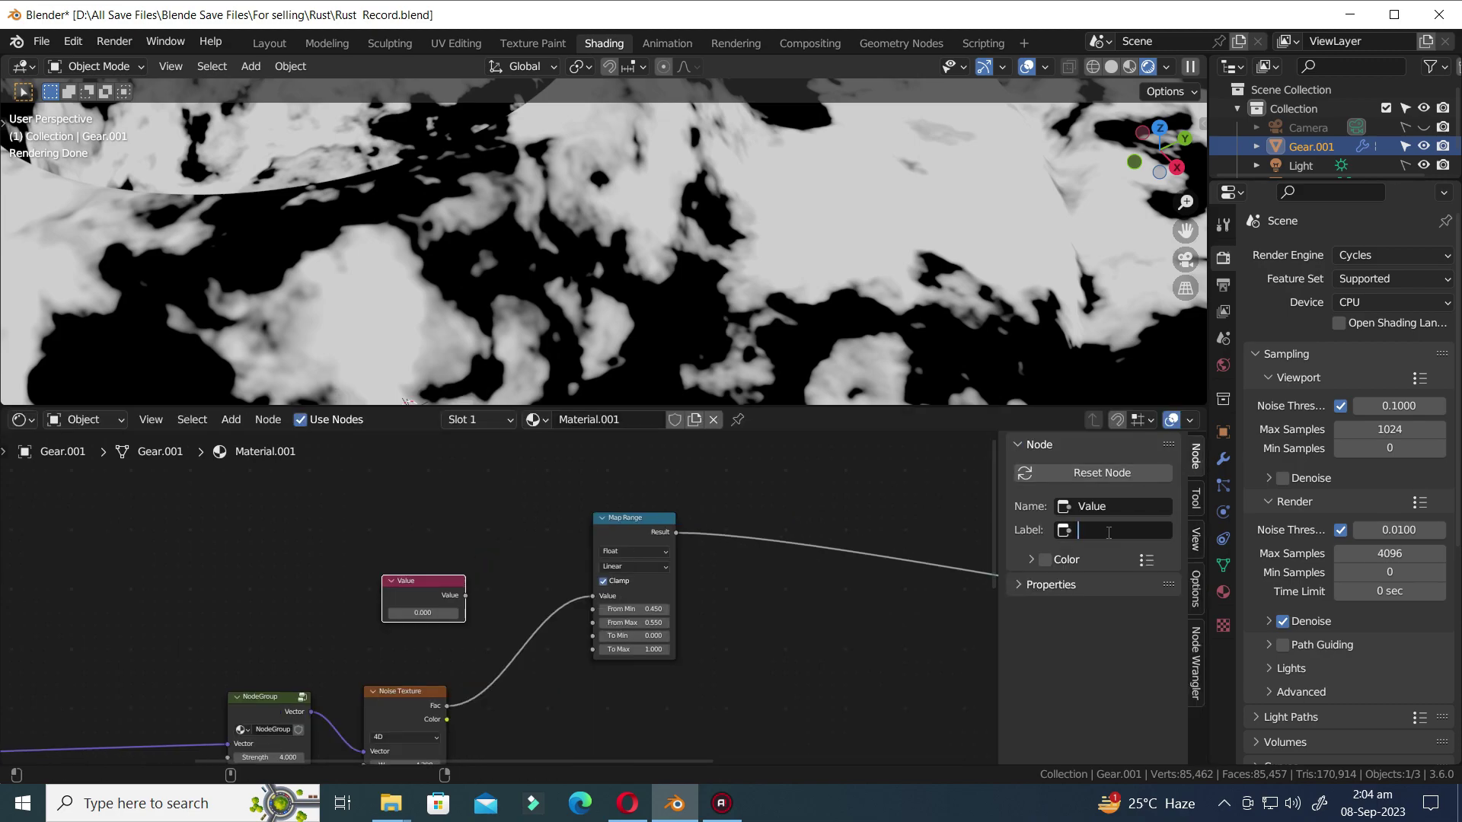
{"action": "type", "text": "Ammount"}
{"action": "key", "text": "Return"}
{"action": "scroll", "coordinate": [421, 610], "scroll_direction": "up", "scroll_amount": 3}
{"action": "scroll", "coordinate": [421, 609], "scroll_direction": "down", "scroll_amount": 1}
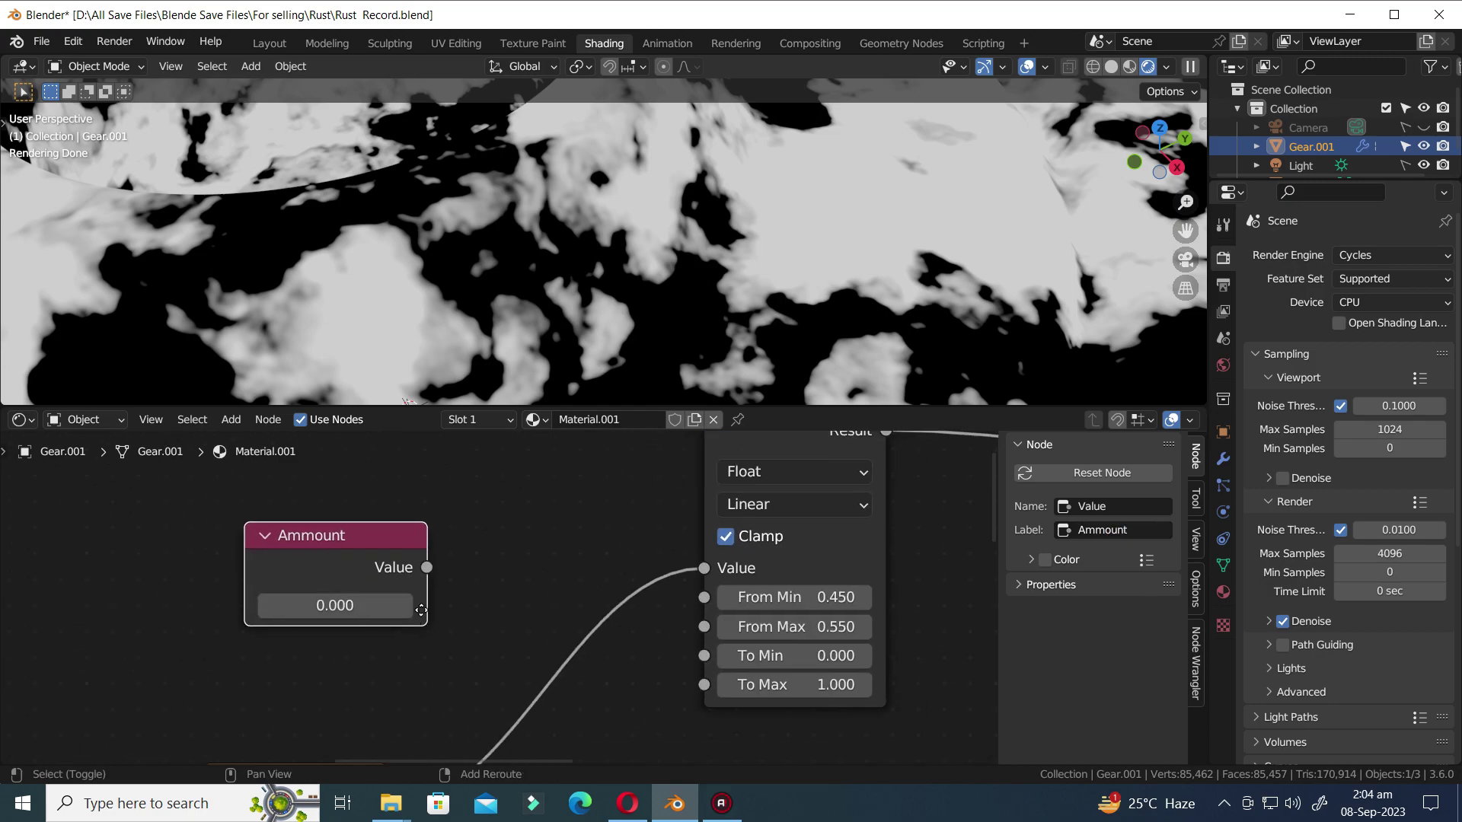
- Duplicate the Ammount node below the original, label the copy "Spread", and save the file
{"action": "middle_click_drag", "start_coordinate": [421, 610], "coordinate": [436, 559]}
{"action": "key", "text": "shift+d"}
{"action": "left_click", "coordinate": [436, 692]}
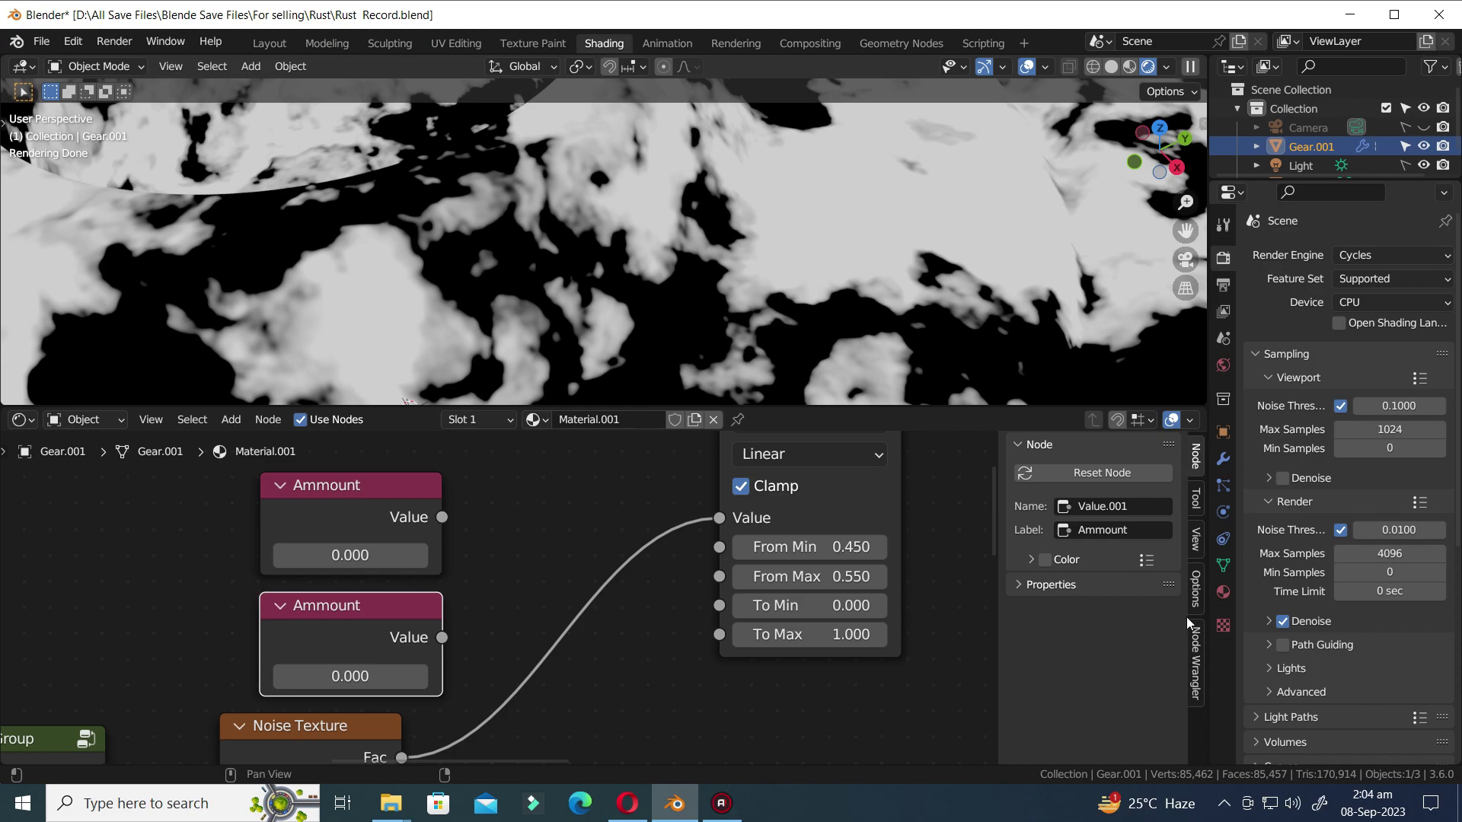
{"action": "left_click", "coordinate": [1130, 529]}
{"action": "type", "text": "Spread"}
{"action": "key", "text": "Return"}
{"action": "key", "text": "ctrl+s"}
- Set the Ammount value to 1 and the Spread value to 0.05
{"action": "left_click", "coordinate": [350, 555]}
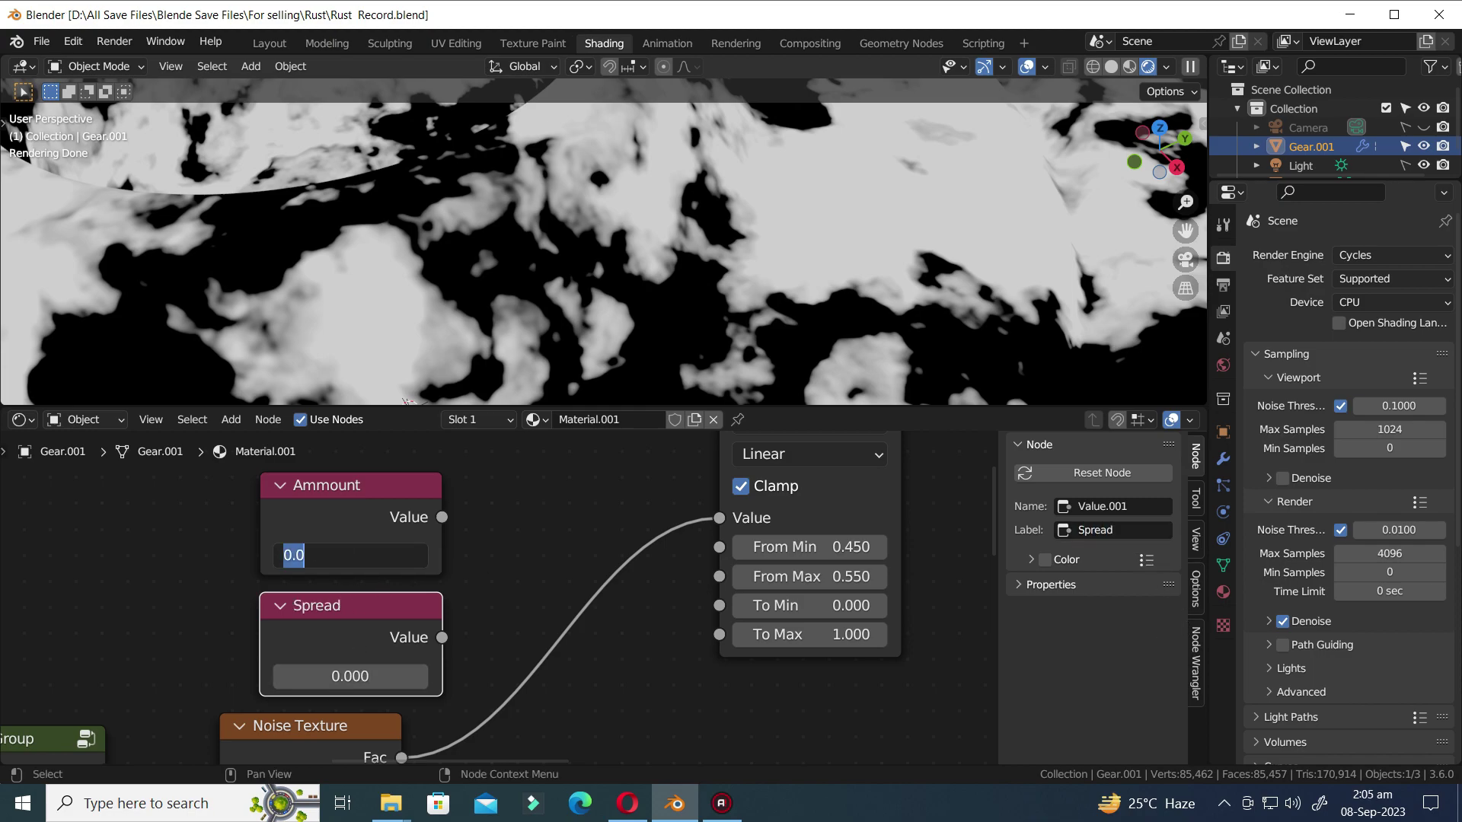
{"action": "key", "text": "Return"}
{"action": "left_click", "coordinate": [374, 676]}
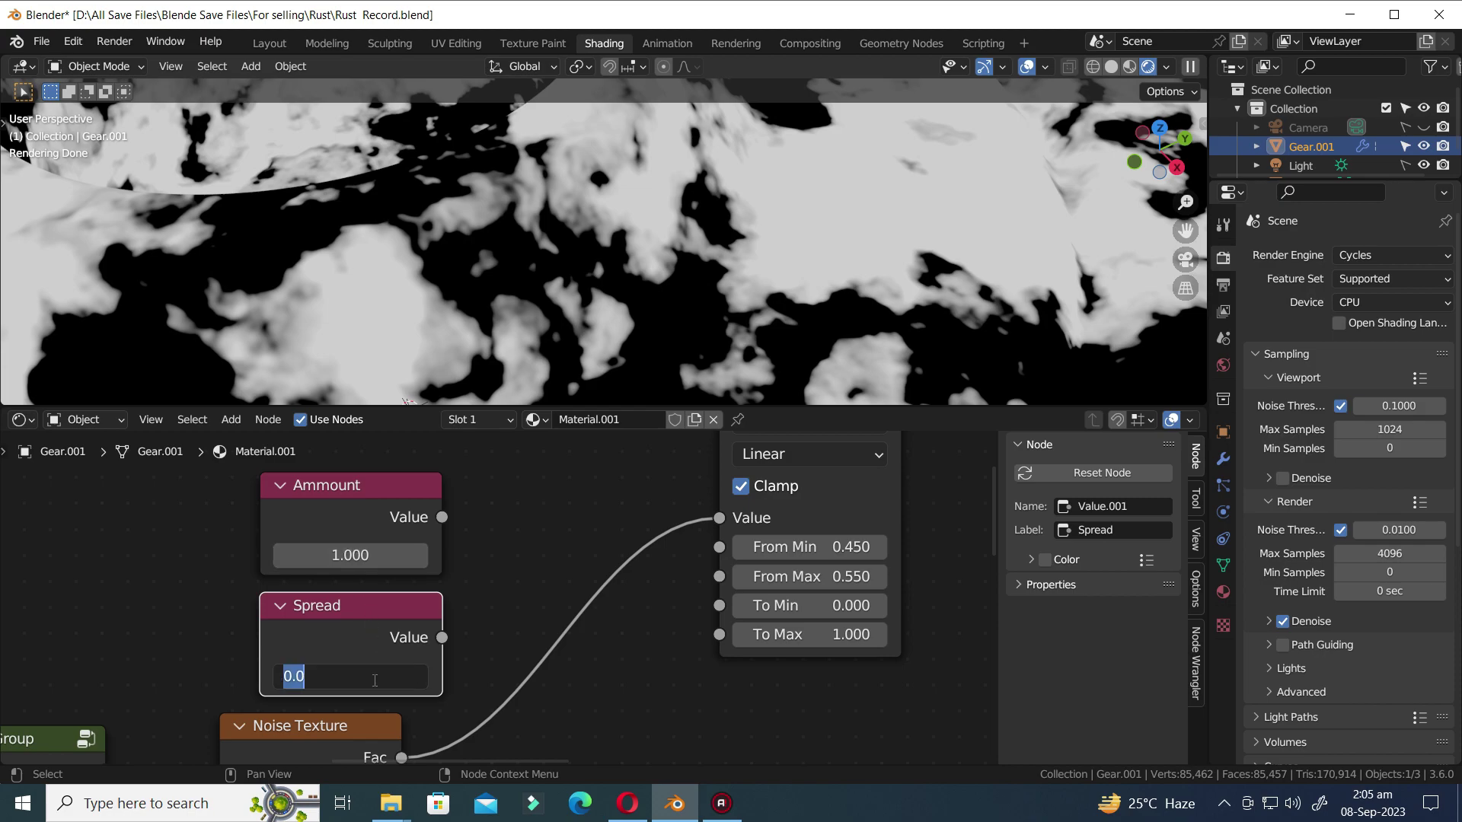
{"action": "key", "text": "Return"}
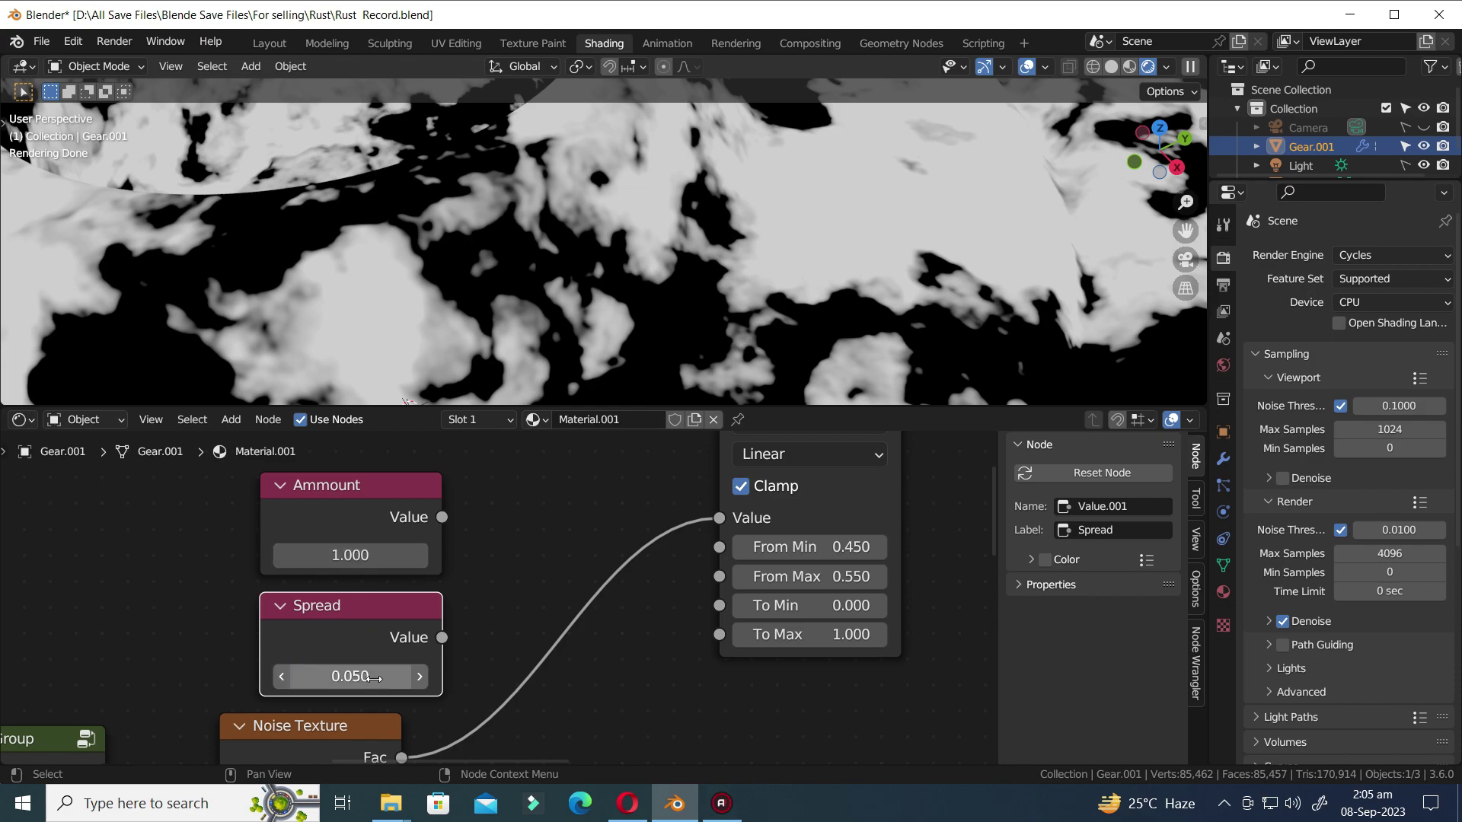
- Move the Map Range node farther away from the Value nodes to make room between them
{"action": "scroll", "coordinate": [508, 619], "scroll_direction": "down", "scroll_amount": 14}
{"action": "left_click_drag", "start_coordinate": [590, 533], "coordinate": [691, 577]}
{"action": "scroll", "coordinate": [513, 595], "scroll_direction": "up", "scroll_amount": 8}
{"action": "middle_click_drag", "start_coordinate": [512, 595], "coordinate": [535, 601], "text": "shift"}
- Add a Math node between the Value nodes and the Map Range, and set its operation to Divide
{"action": "key", "text": "shift+a"}
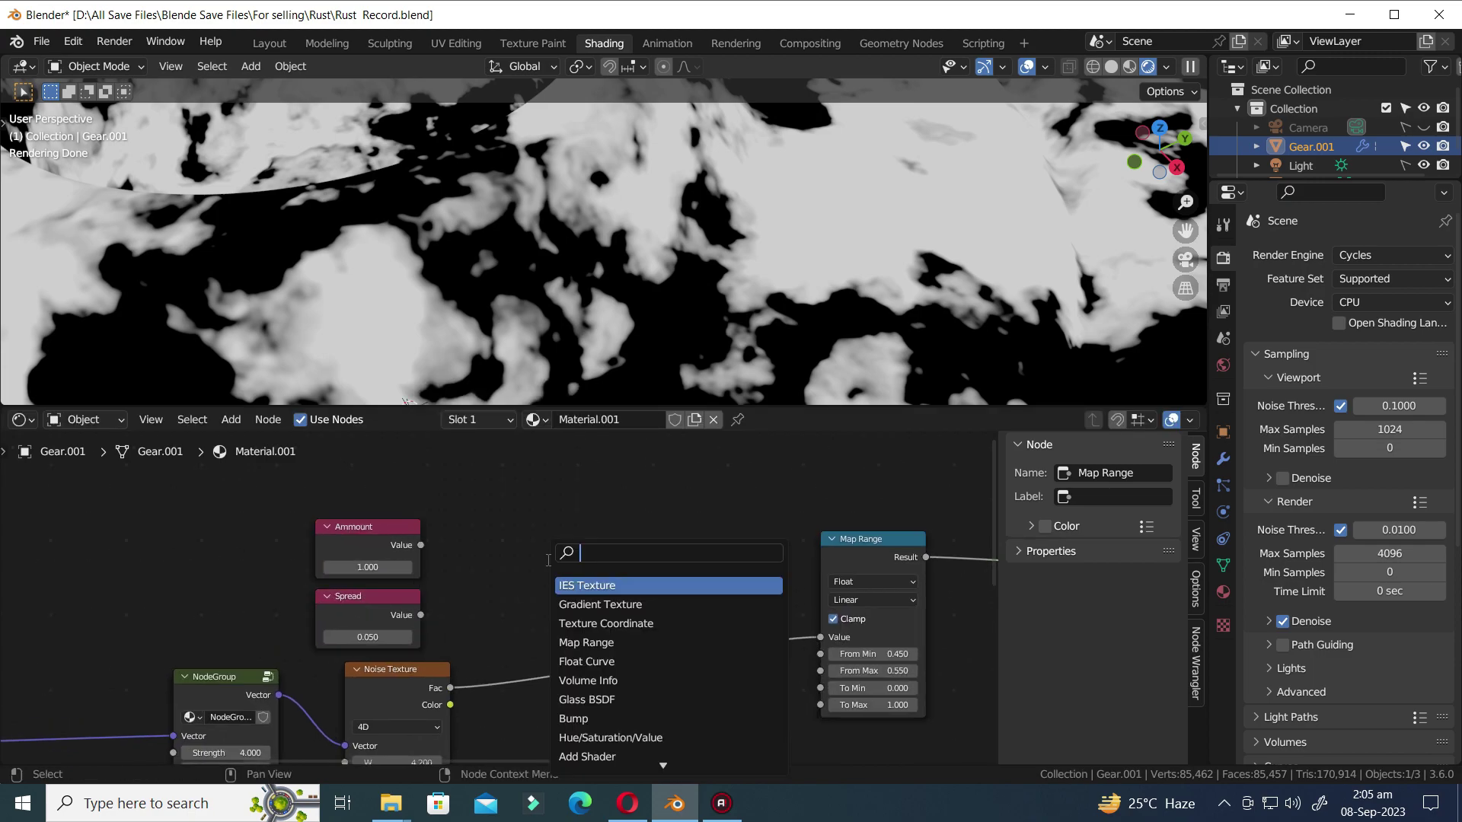
{"action": "type", "text": "mat"}
{"action": "key", "text": "Return"}
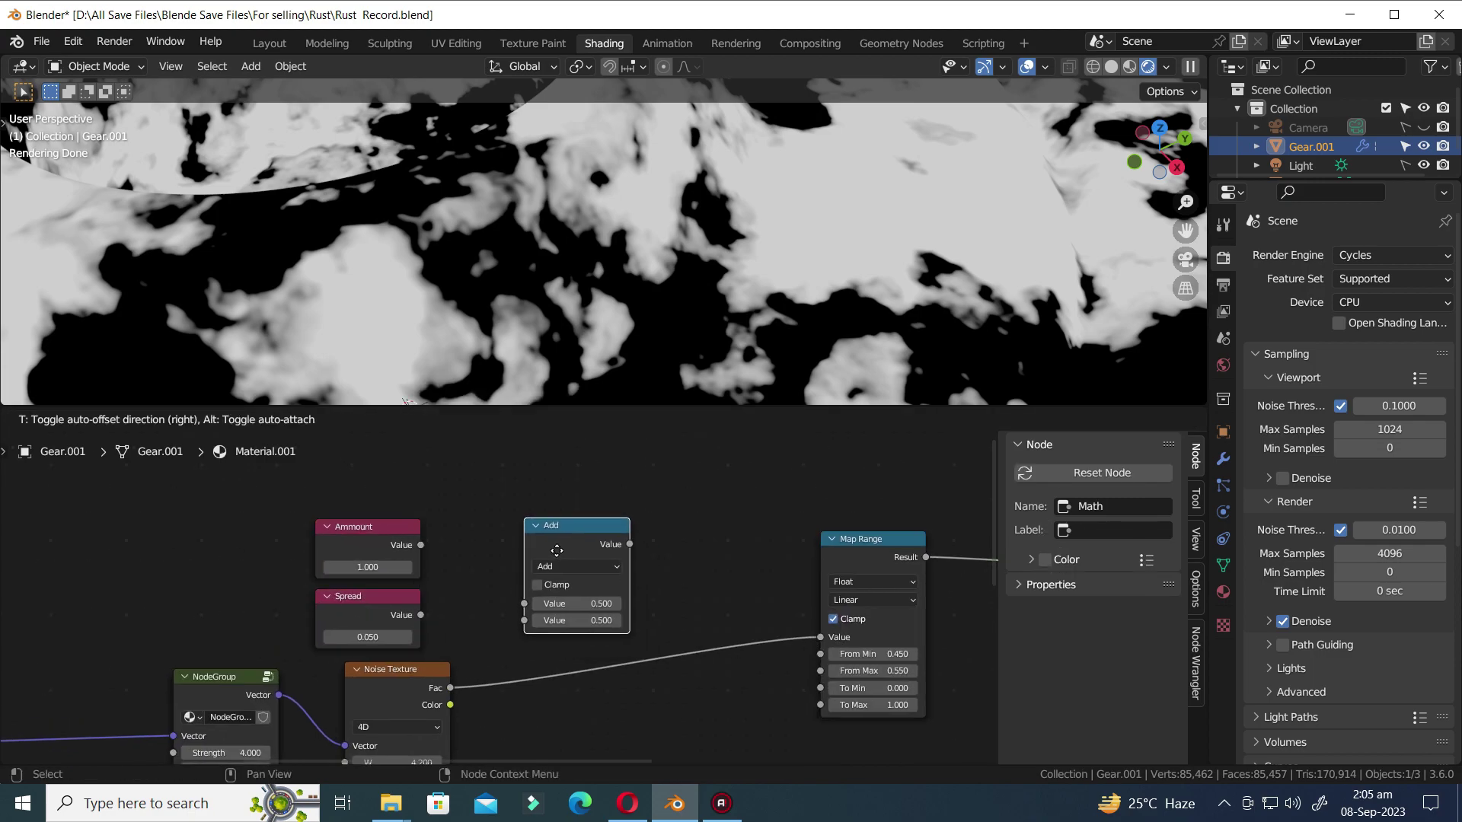
{"action": "left_click", "coordinate": [553, 561]}
{"action": "scroll", "coordinate": [553, 561], "scroll_direction": "up", "scroll_amount": 2}
{"action": "left_click", "coordinate": [585, 547]}
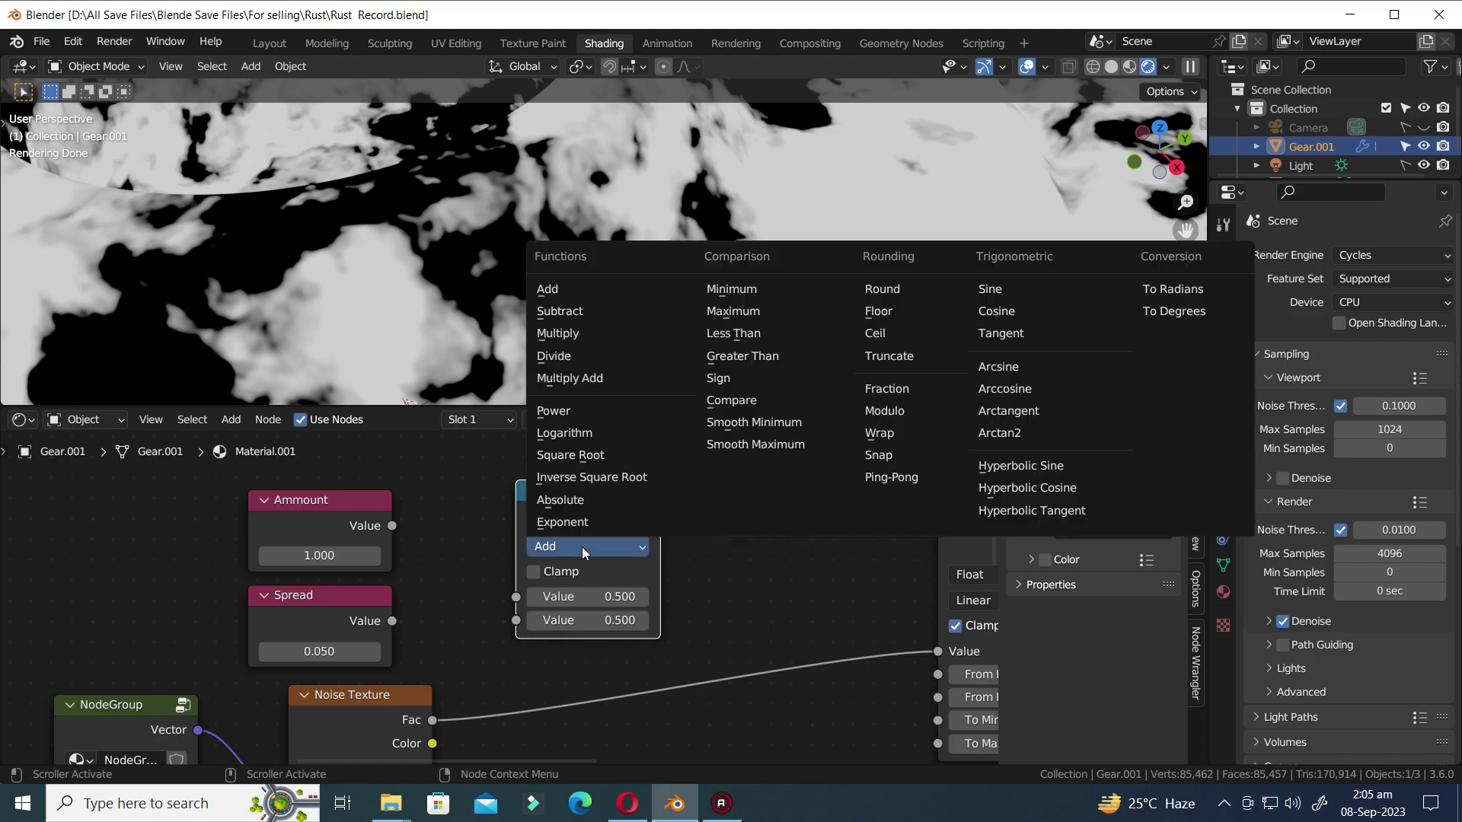
{"action": "left_click", "coordinate": [555, 355]}
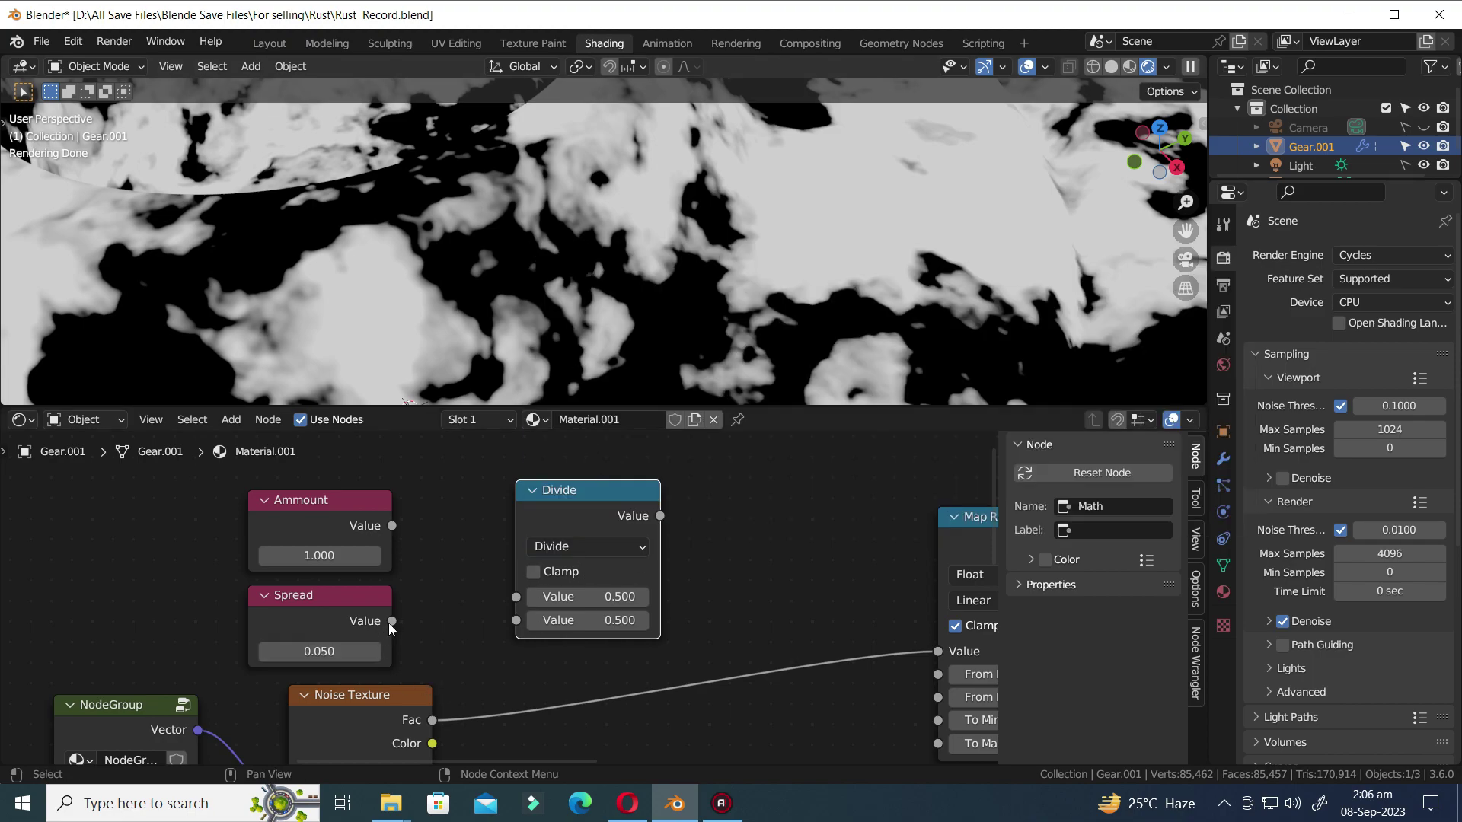
- Connect the Spread value to the Divide node's first input and set the divisor to 2
{"action": "left_click_drag", "start_coordinate": [392, 621], "coordinate": [517, 597]}
{"action": "left_click", "coordinate": [587, 620]}
{"action": "type", "text": "2"}
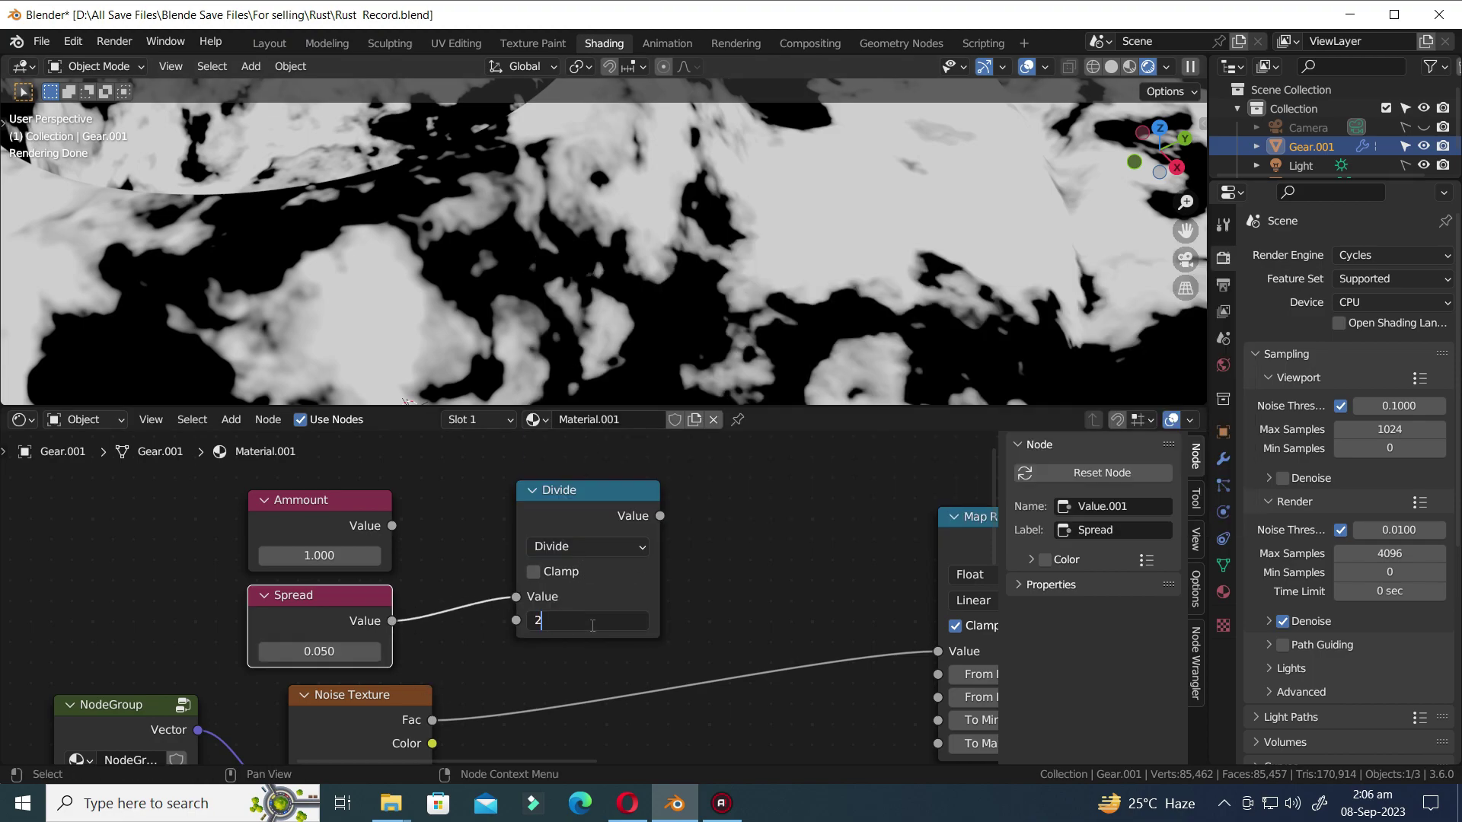
{"action": "key", "text": "Return"}
- Duplicate the Divide node twice and stack the copies between the original and the Map Range node
{"action": "scroll", "coordinate": [727, 598], "scroll_direction": "down", "scroll_amount": 3}
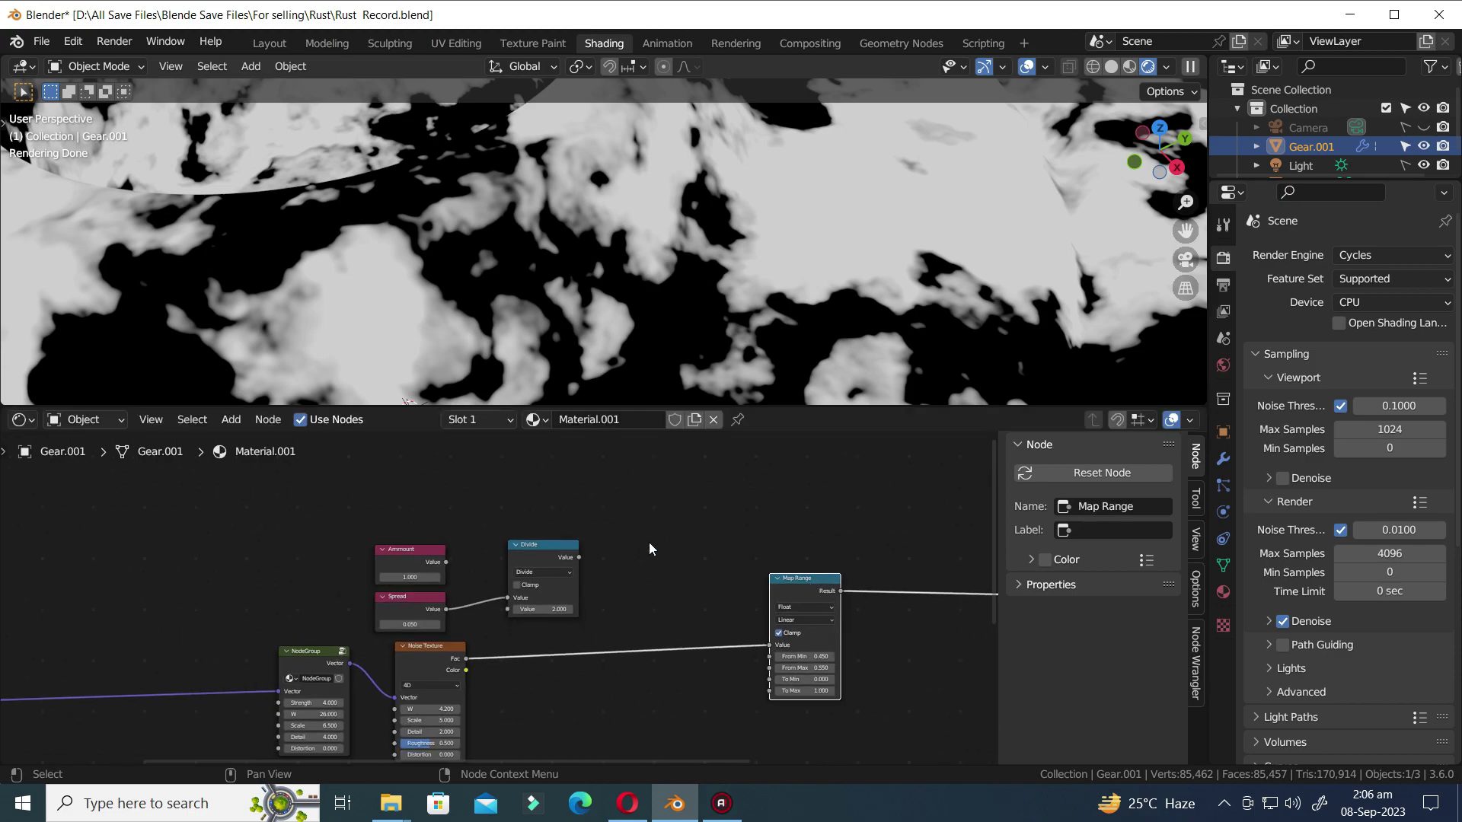
{"action": "left_click", "coordinate": [557, 548]}
{"action": "key", "text": "shift+d"}
{"action": "left_click", "coordinate": [660, 458]}
{"action": "scroll", "coordinate": [660, 458], "scroll_direction": "up", "scroll_amount": 2, "text": "shift"}
{"action": "key", "text": "shift+d"}
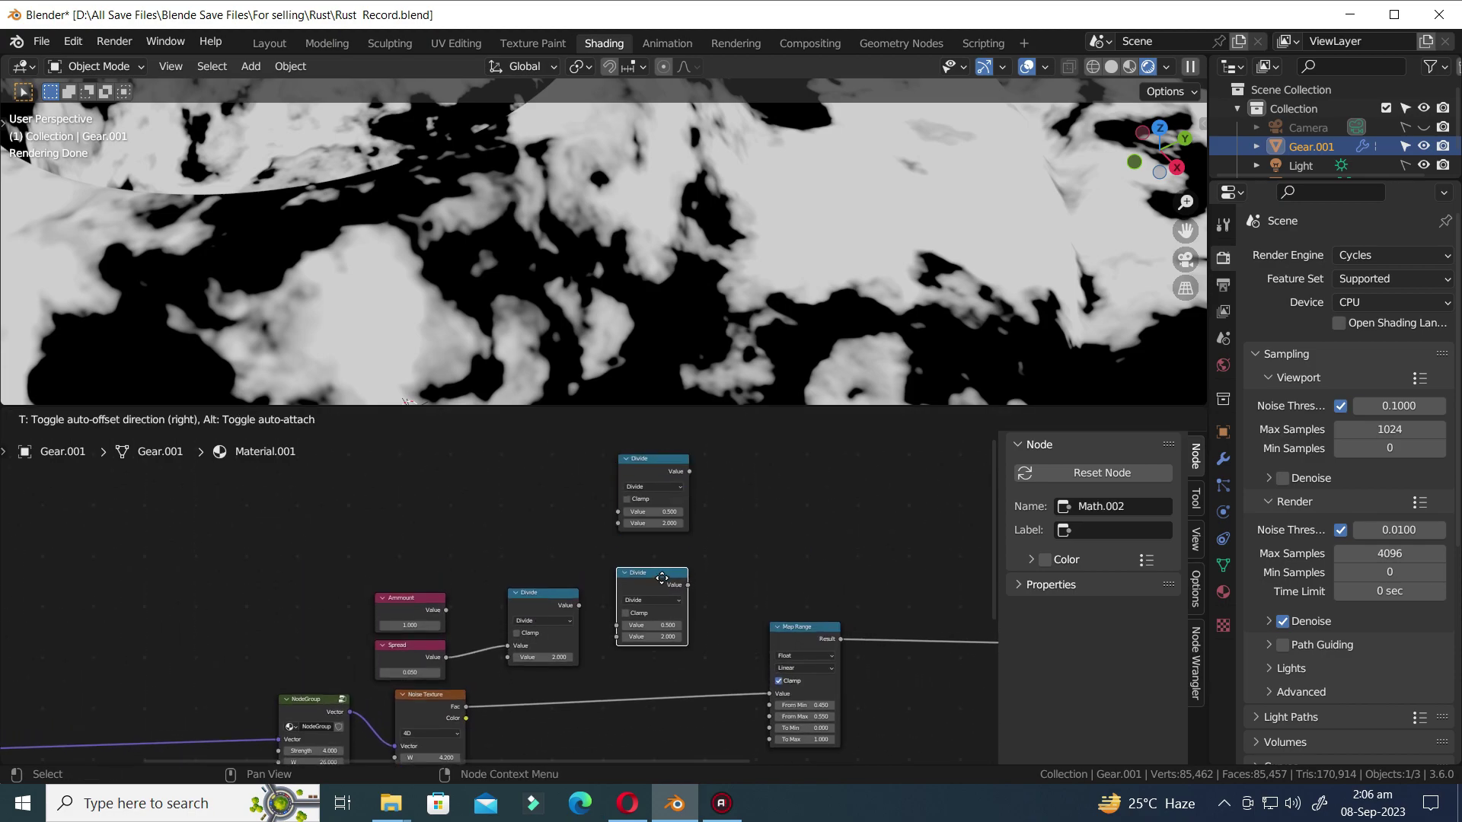
{"action": "left_click", "coordinate": [664, 579]}
{"action": "scroll", "coordinate": [678, 545], "scroll_direction": "up", "scroll_amount": 3}
{"action": "middle_click_drag", "start_coordinate": [678, 545], "coordinate": [623, 575]}
{"action": "left_click_drag", "start_coordinate": [656, 455], "coordinate": [657, 509]}
- Set the upper duplicated Math node's operation to Add and the lower one's to Subtract
{"action": "scroll", "coordinate": [689, 556], "scroll_direction": "up", "scroll_amount": 6}
{"action": "left_click", "coordinate": [699, 491]}
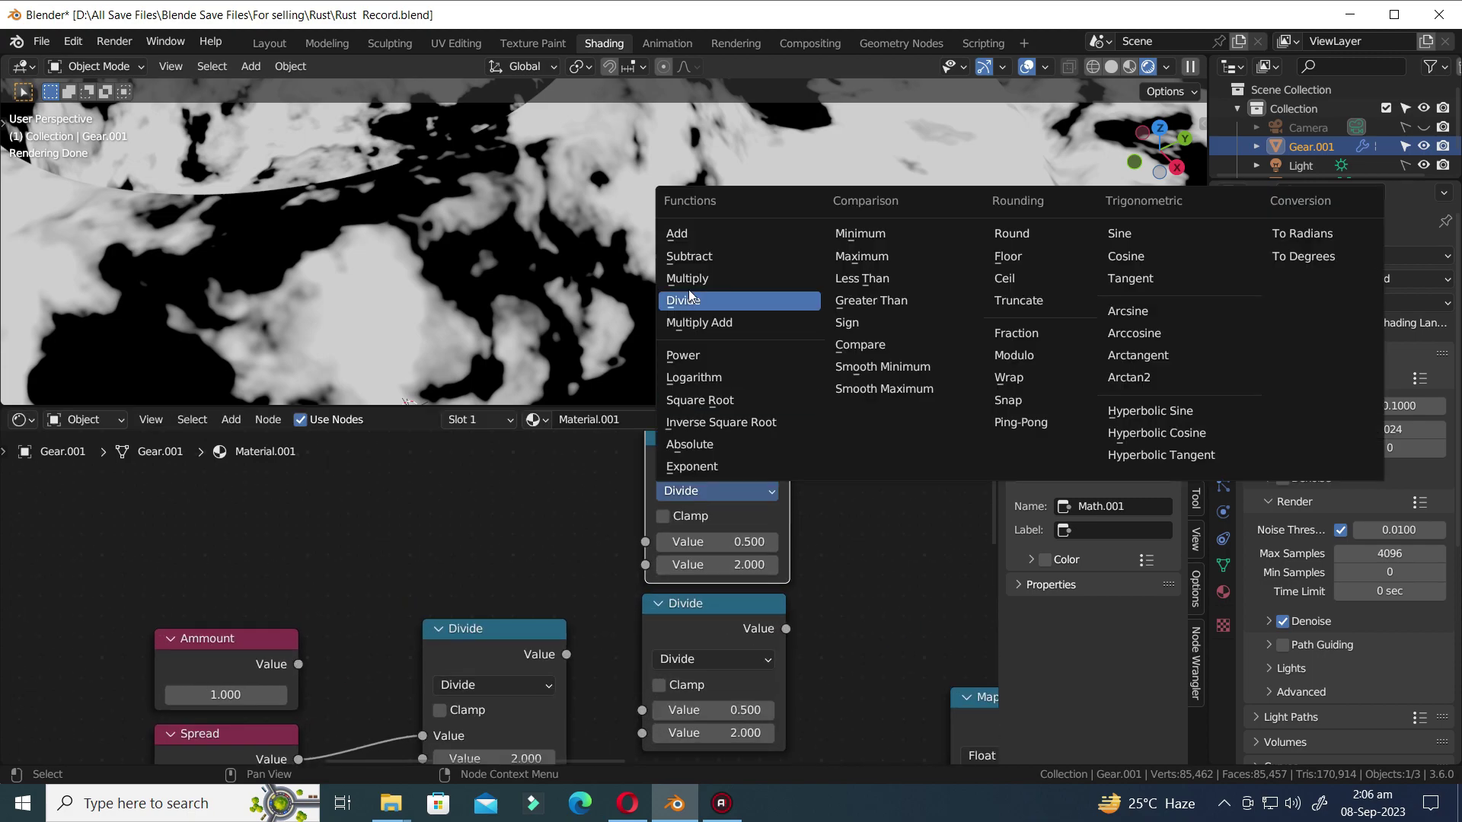
{"action": "left_click", "coordinate": [678, 230]}
{"action": "left_click", "coordinate": [678, 661]}
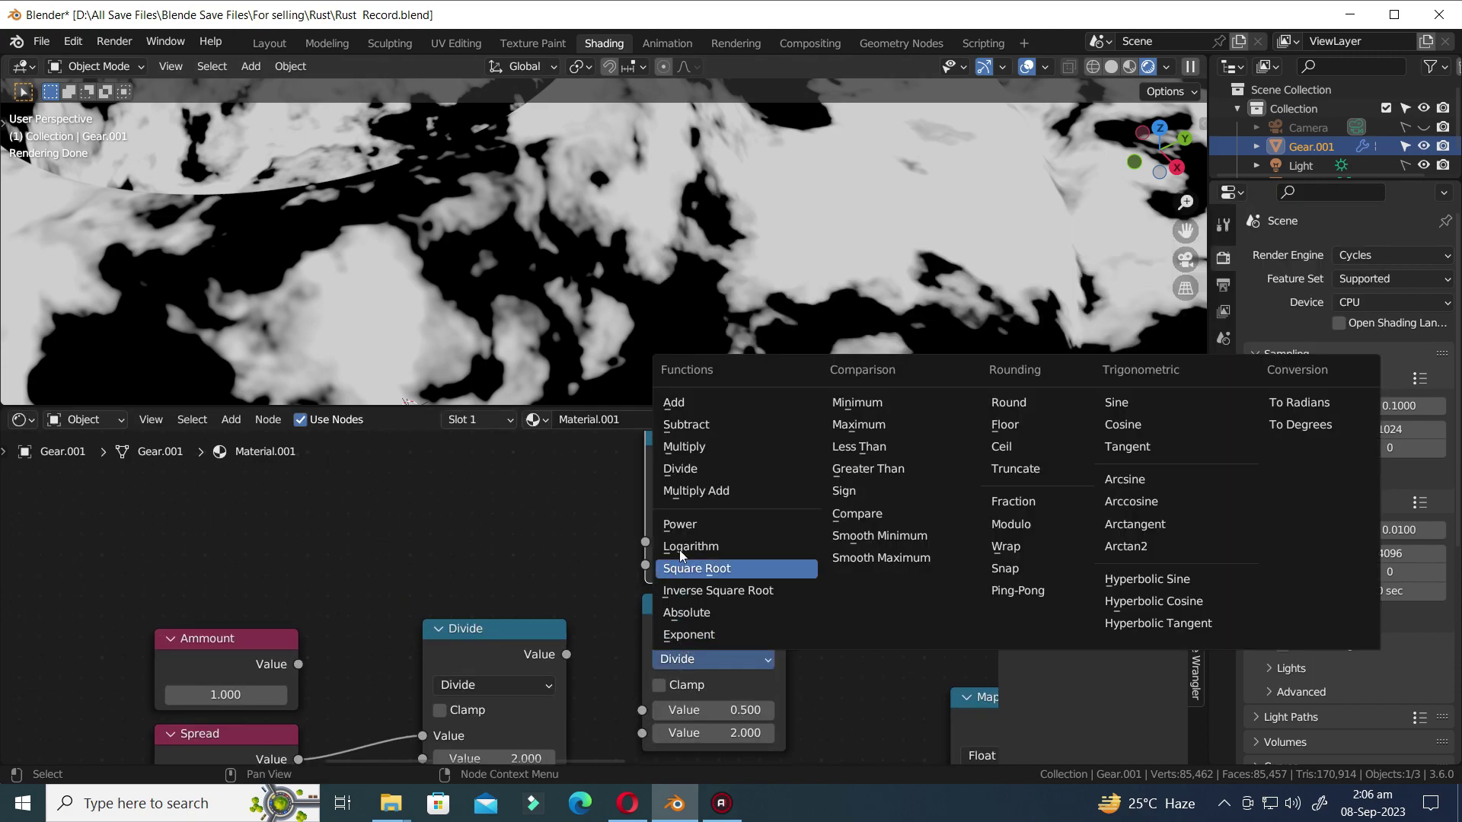
{"action": "left_click", "coordinate": [677, 428]}
- Move the Ammount node higher, and connect Ammount to the upper Math copy's first input and Divide to its second
{"action": "scroll", "coordinate": [553, 570], "scroll_direction": "down", "scroll_amount": 2}
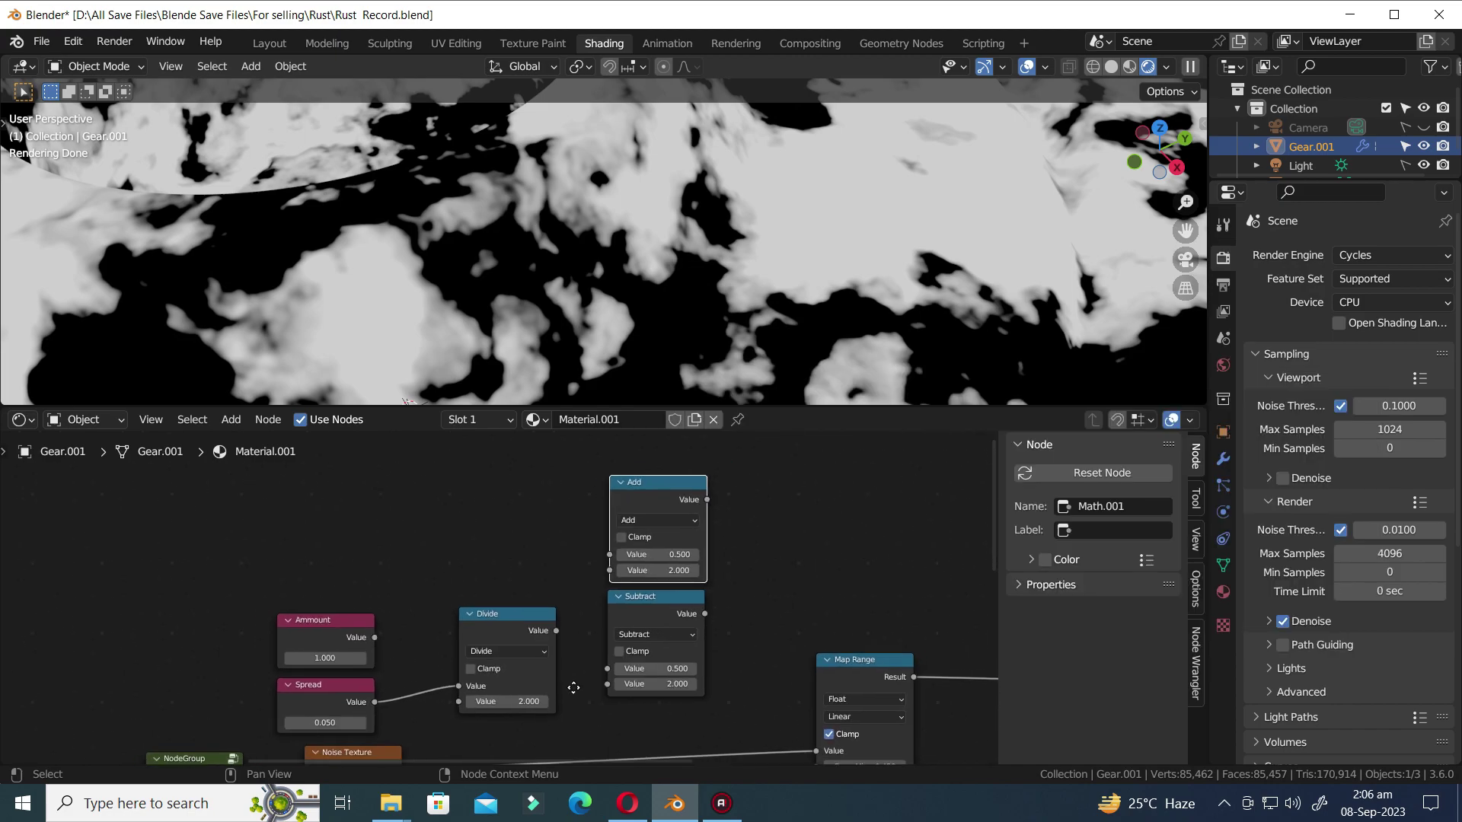
{"action": "left_click_drag", "start_coordinate": [371, 643], "coordinate": [375, 558]}
{"action": "left_click_drag", "start_coordinate": [563, 627], "coordinate": [615, 565]}
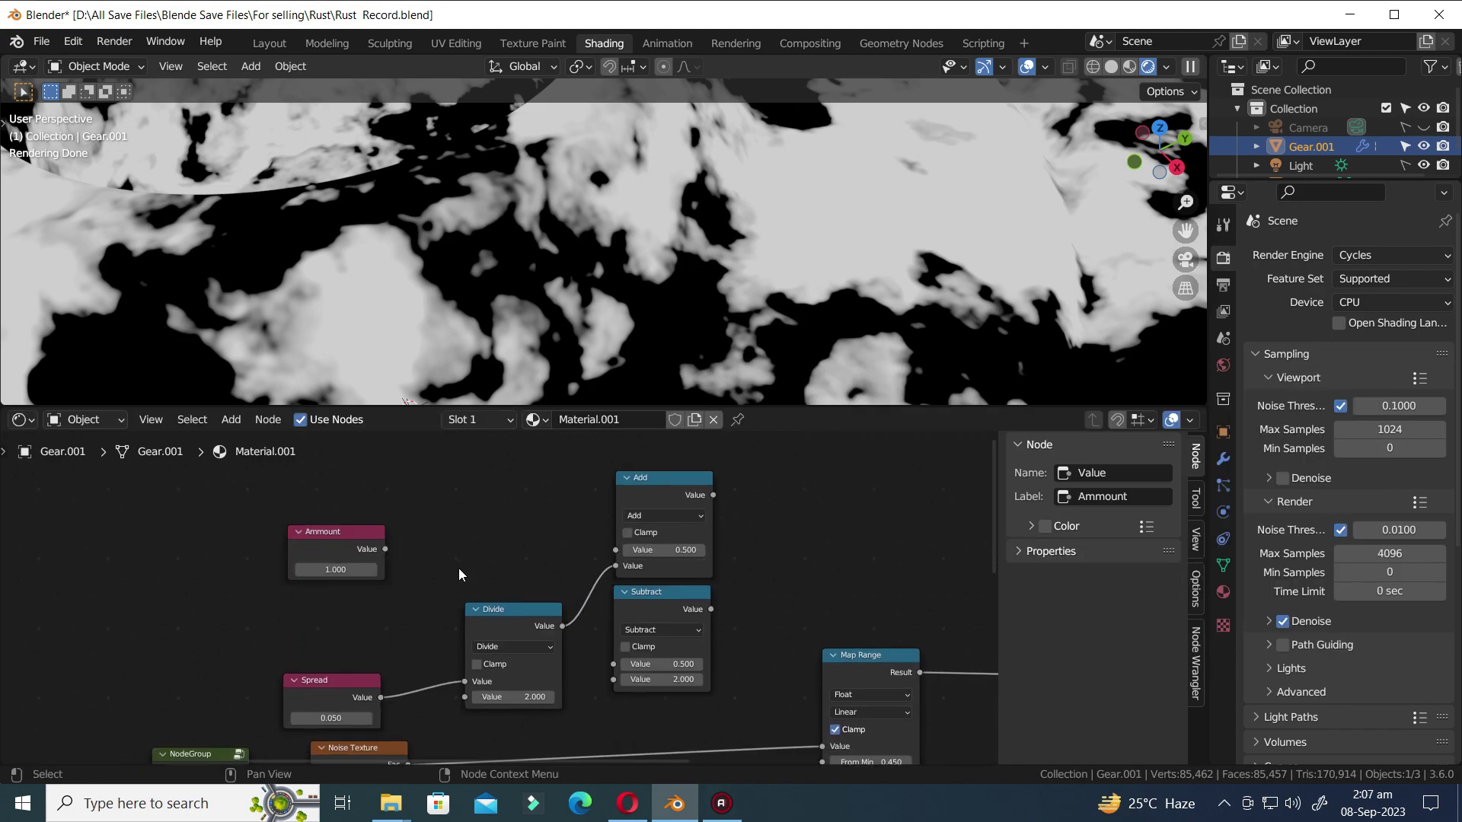
{"action": "left_click_drag", "start_coordinate": [391, 551], "coordinate": [620, 564]}
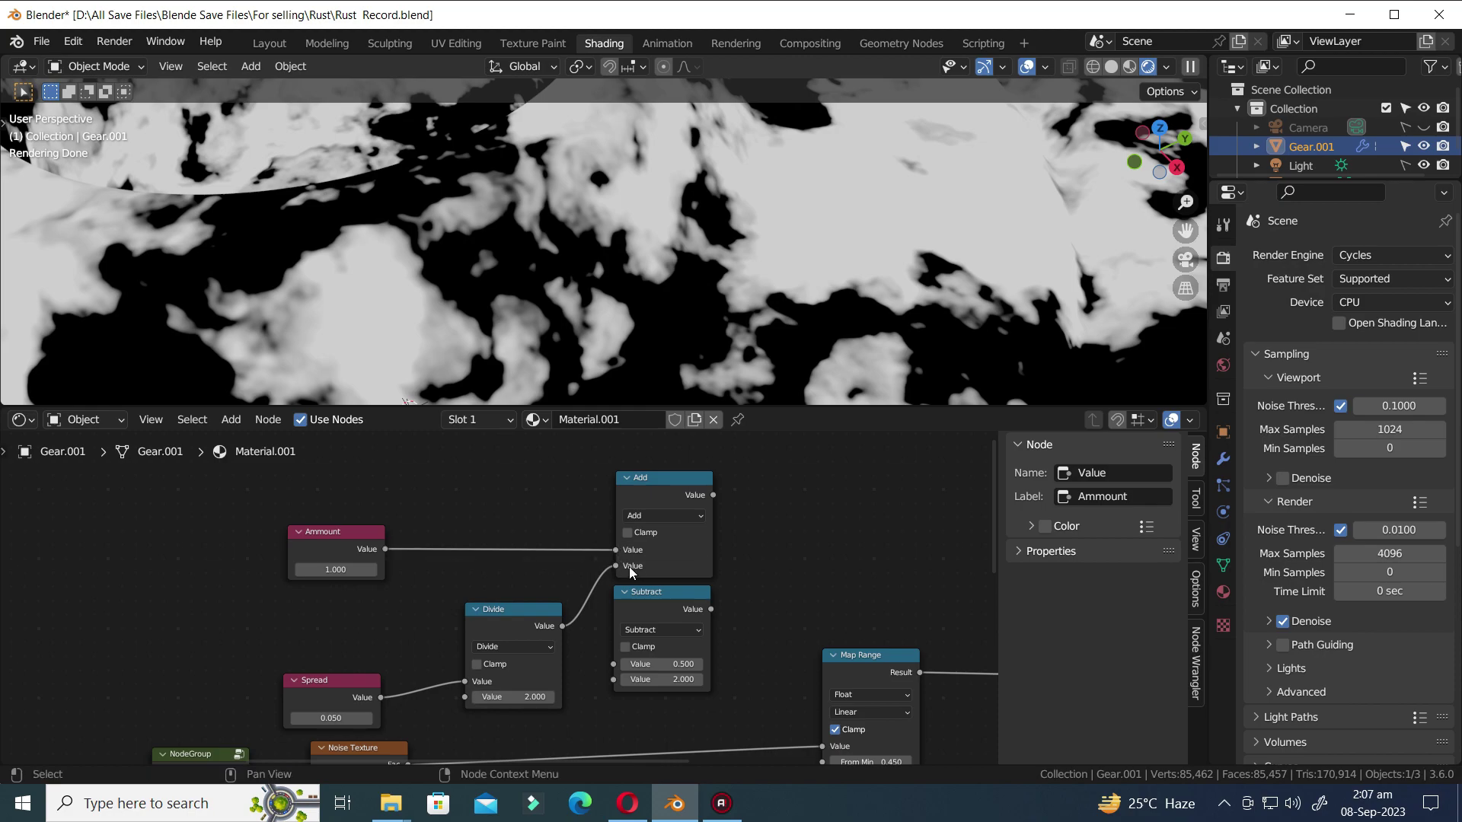
- Swap the two copies' operations, making the upper one Subtract and the lower one Add, and save the file
{"action": "left_click", "coordinate": [651, 516]}
{"action": "left_click", "coordinate": [648, 571]}
{"action": "left_click", "coordinate": [654, 632]}
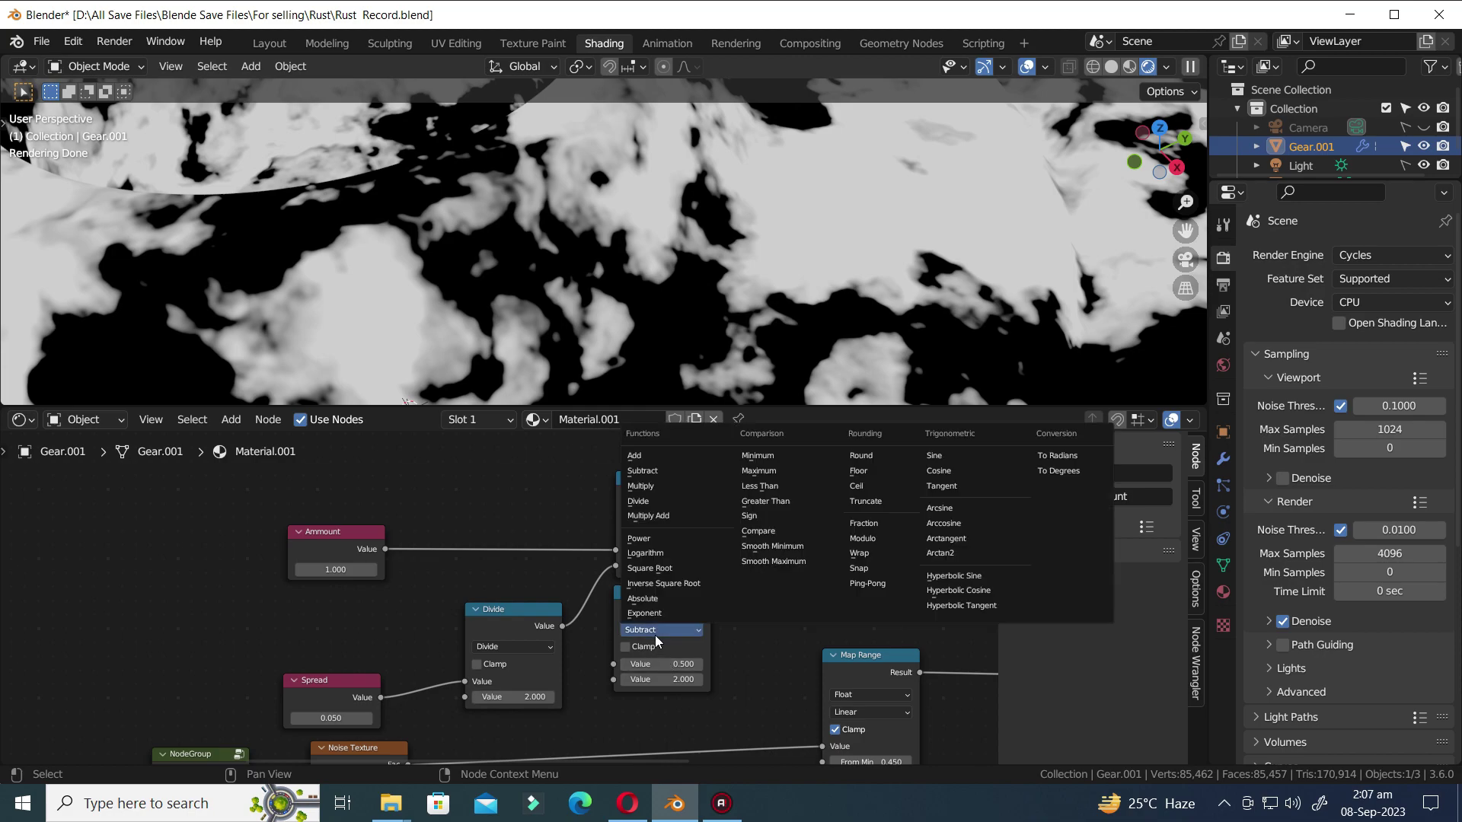
{"action": "left_click", "coordinate": [634, 455]}
{"action": "key", "text": "ctrl+s"}
- Connect Ammount to the Add node's first input and Divide to its second, and save the file
{"action": "left_click_drag", "start_coordinate": [386, 550], "coordinate": [613, 680]}
{"action": "key", "text": "ctrl+s"}
- Move the Map Range node level with the Add node, and connect Subtract to From Min and Add to From Max
{"action": "scroll", "coordinate": [747, 692], "scroll_direction": "down", "scroll_amount": 4}
{"action": "middle_click_drag", "start_coordinate": [747, 693], "coordinate": [758, 642]}
{"action": "left_click_drag", "start_coordinate": [765, 604], "coordinate": [794, 561]}
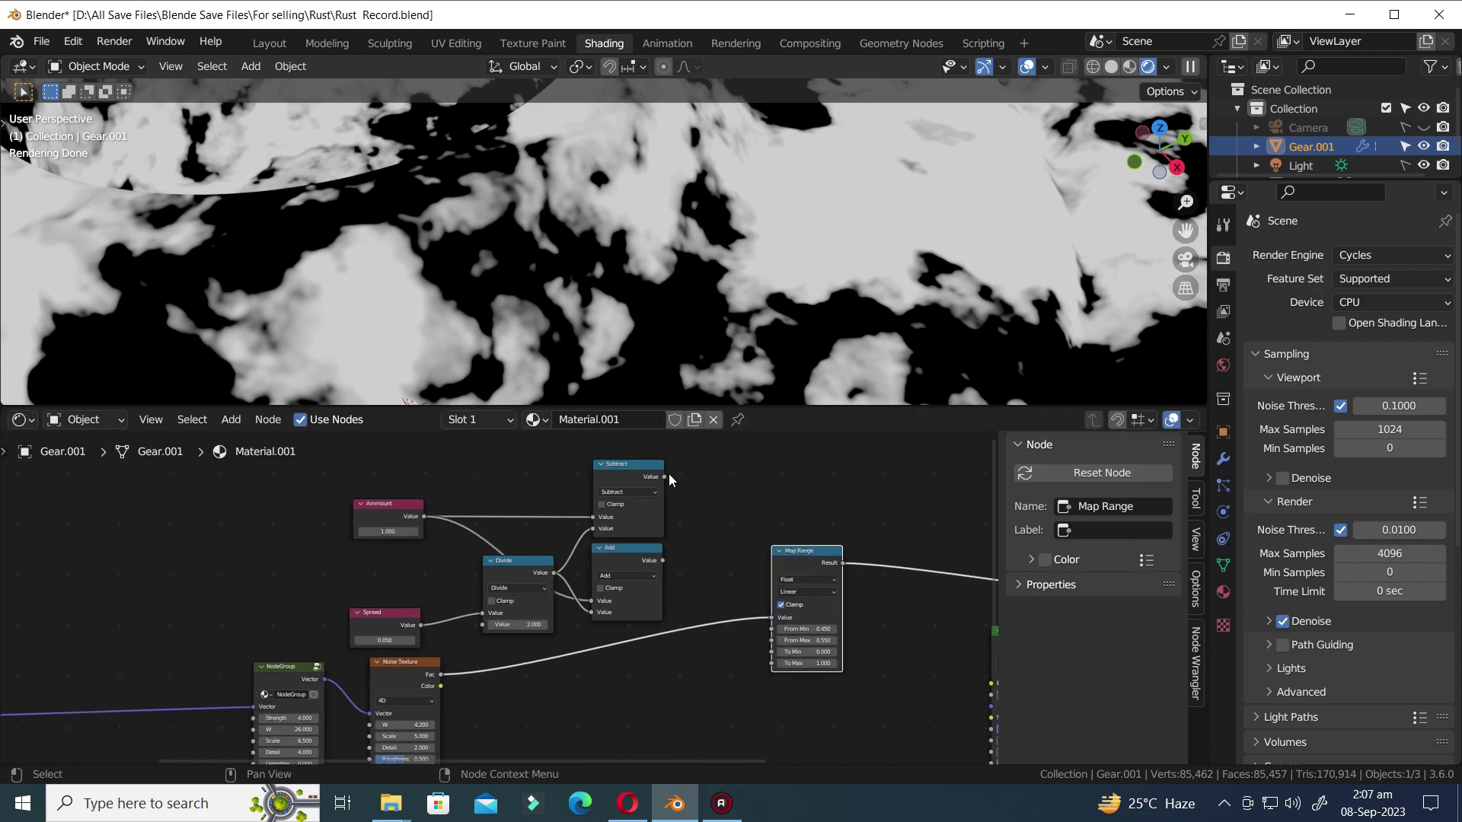
{"action": "left_click_drag", "start_coordinate": [663, 477], "coordinate": [770, 633]}
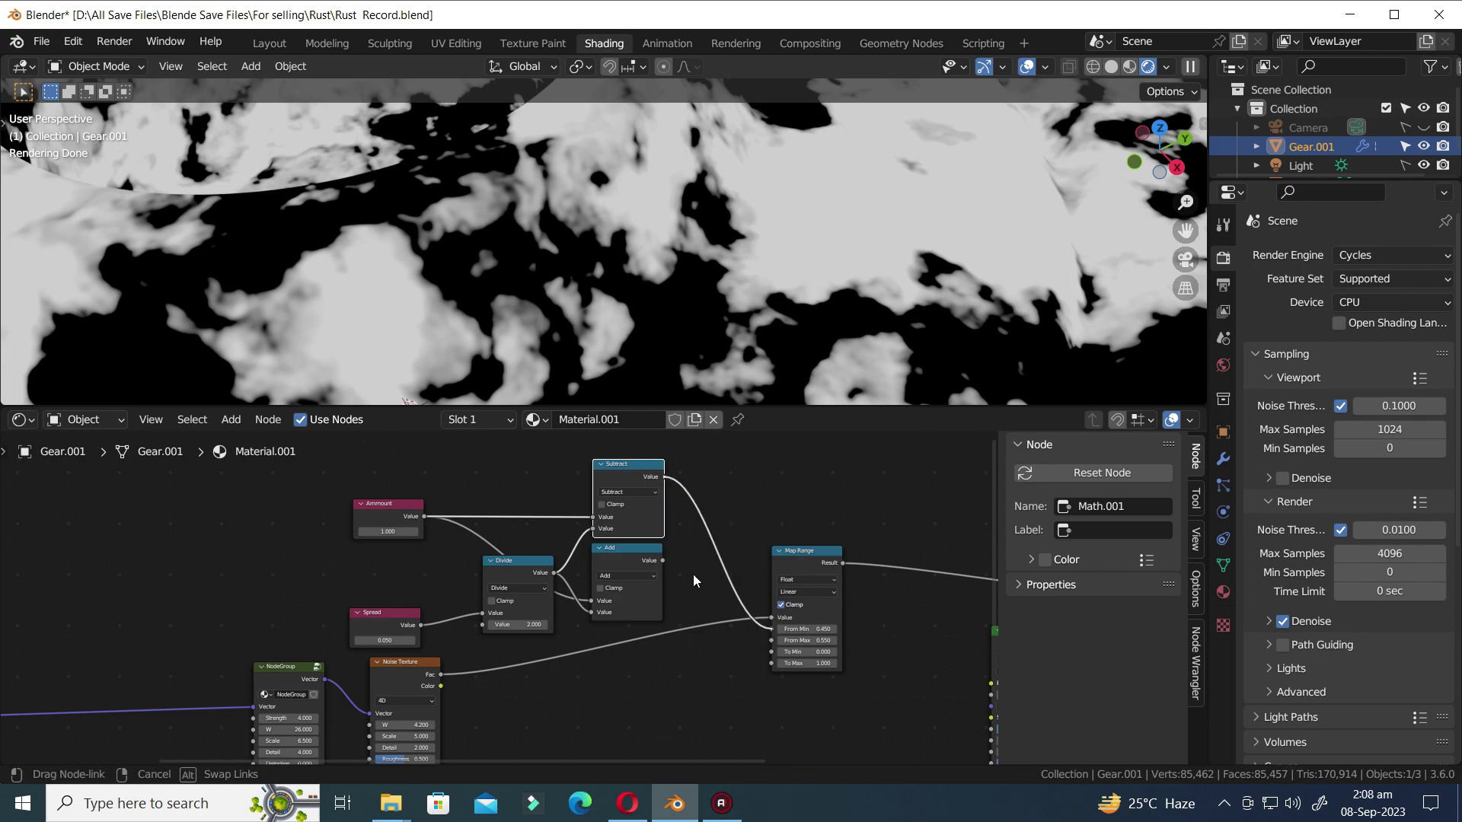
{"action": "left_click_drag", "start_coordinate": [694, 581], "coordinate": [680, 570]}
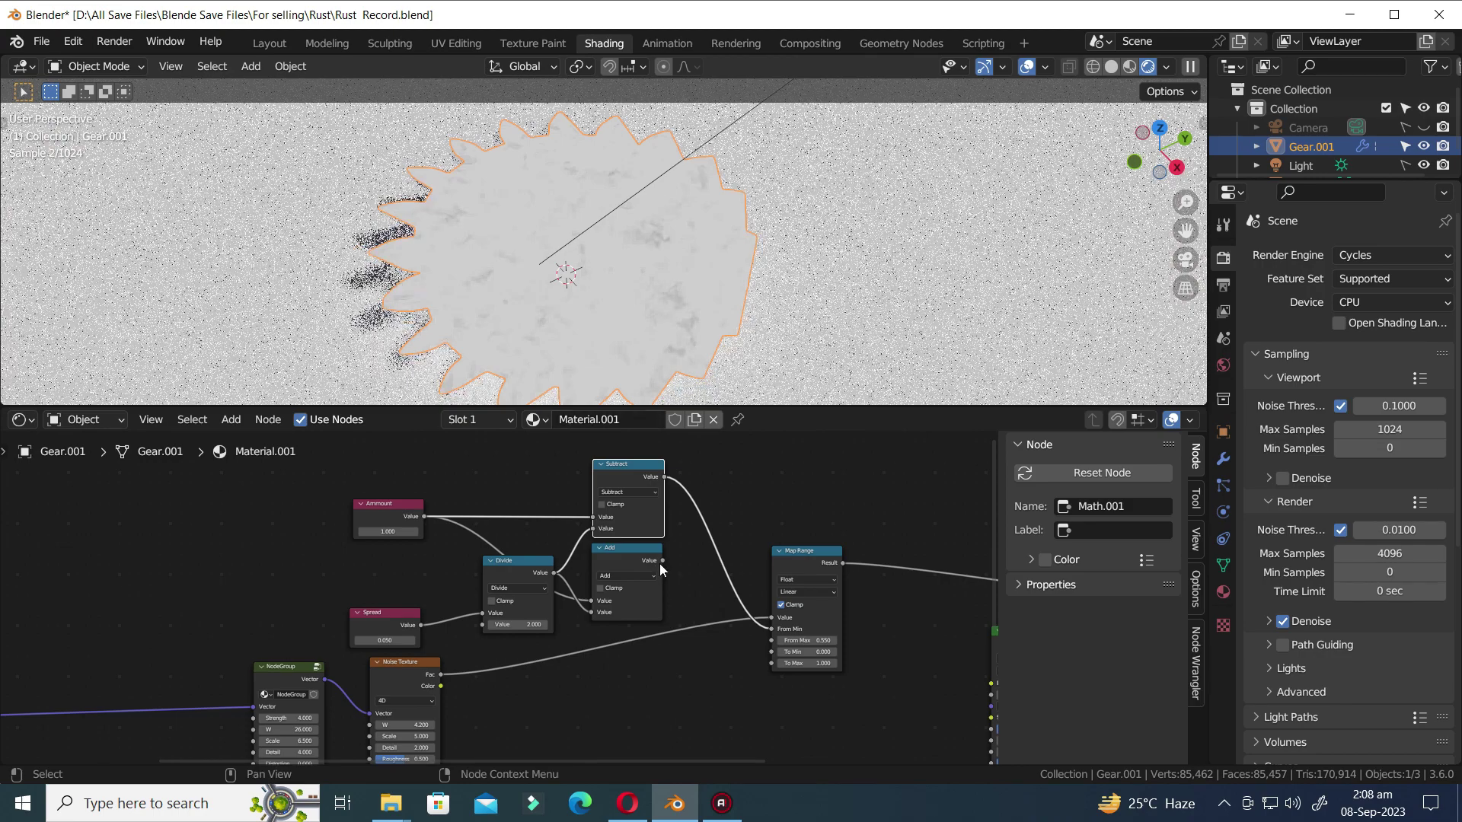
{"action": "left_click_drag", "start_coordinate": [662, 560], "coordinate": [771, 640]}
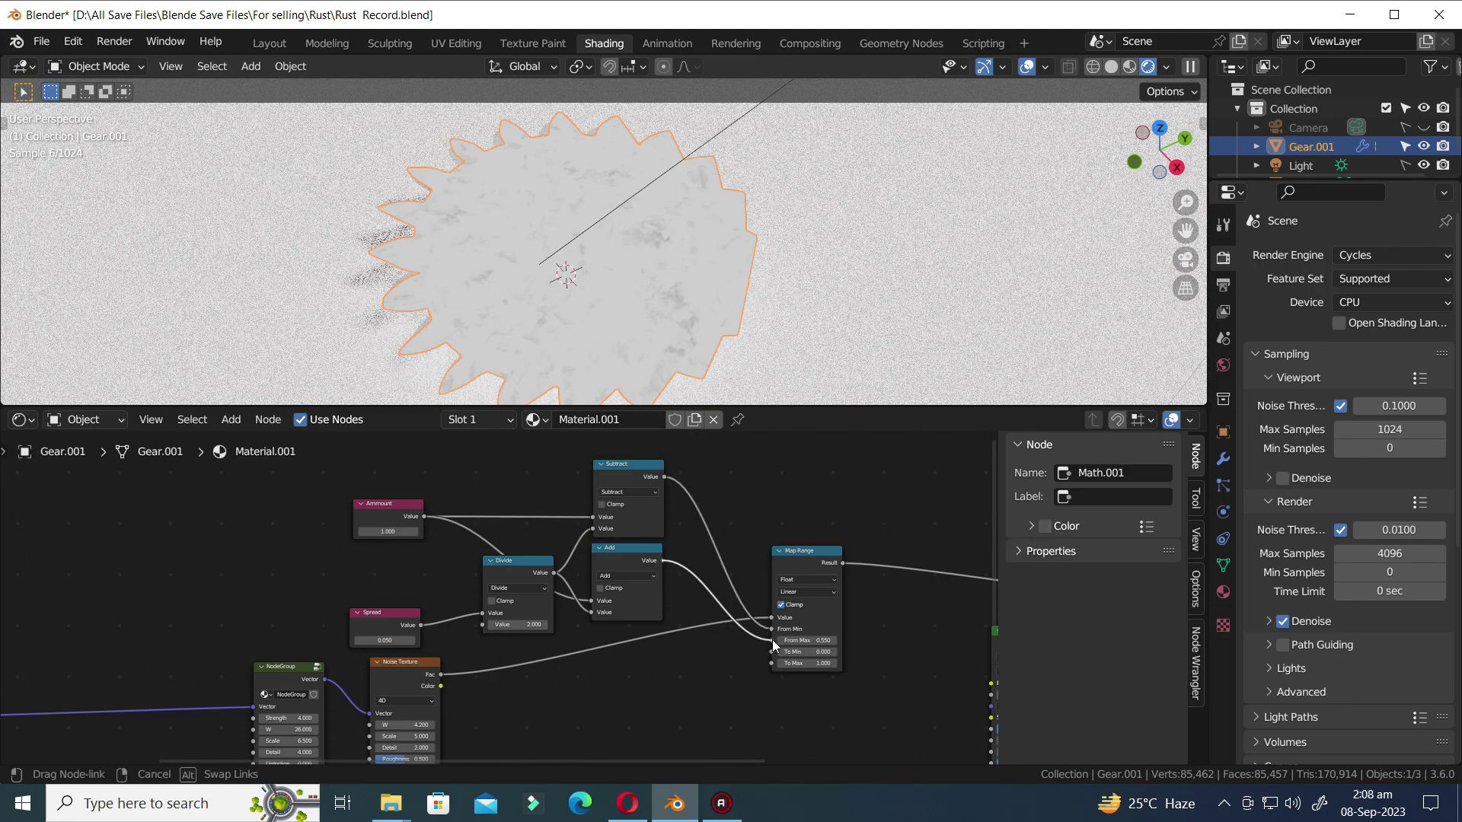
- Open the Ammount node's value for editing
{"action": "scroll", "coordinate": [739, 646], "scroll_direction": "up", "scroll_amount": 3}
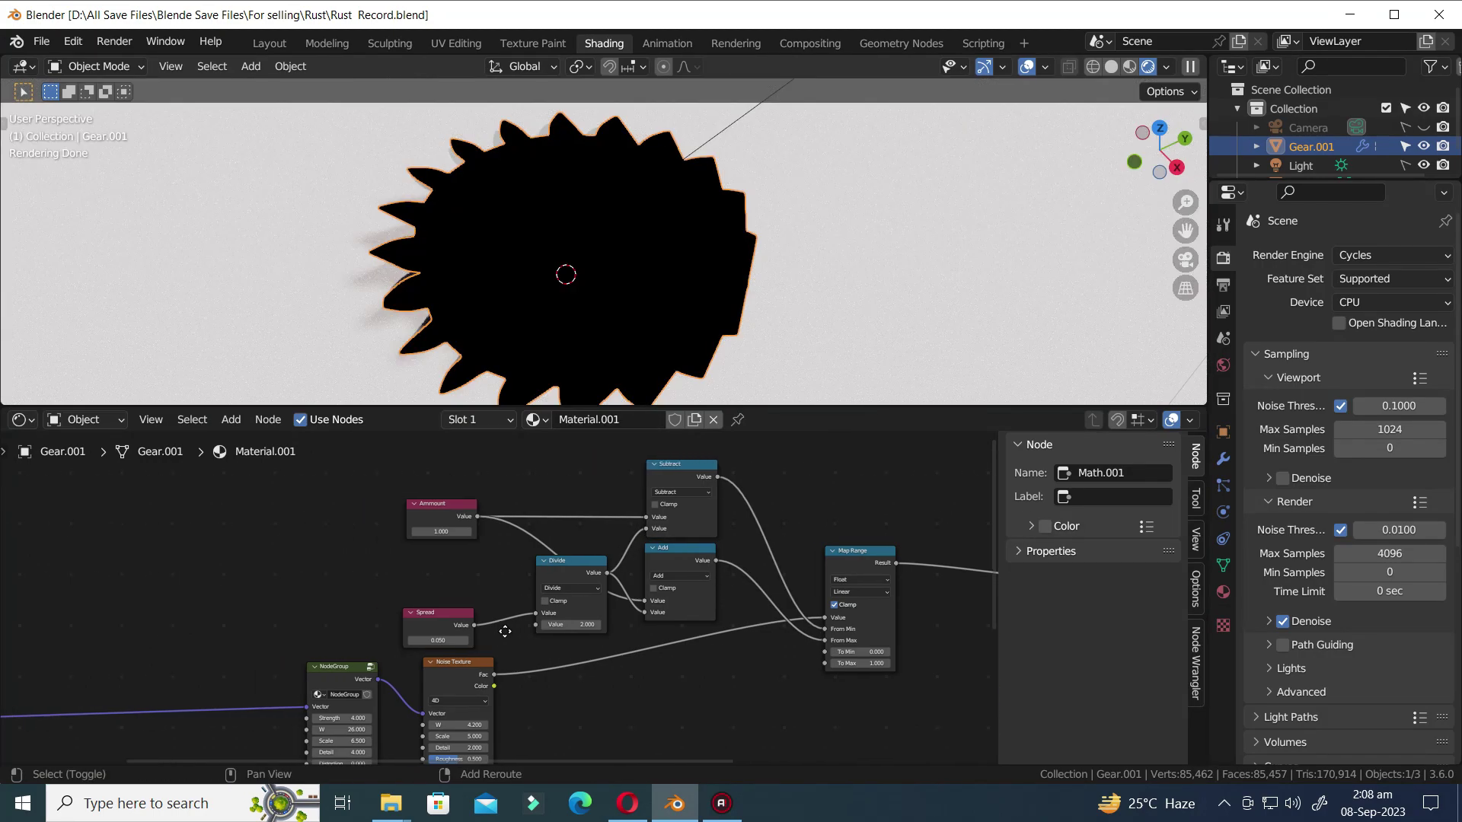
{"action": "left_click_drag", "start_coordinate": [617, 623], "coordinate": [613, 598]}
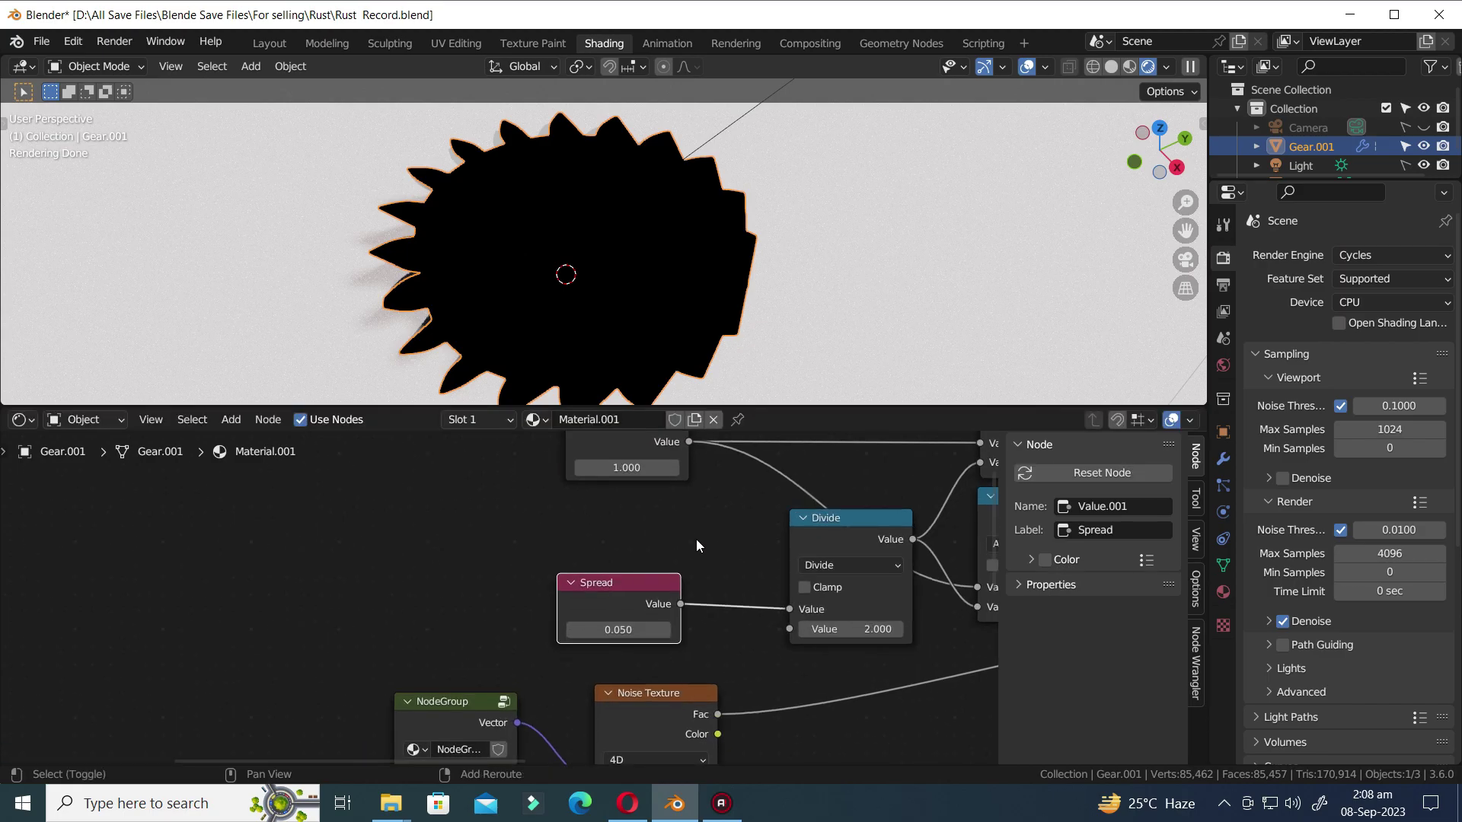
{"action": "middle_click_drag", "start_coordinate": [687, 507], "coordinate": [675, 582]}
{"action": "left_click", "coordinate": [635, 543]}
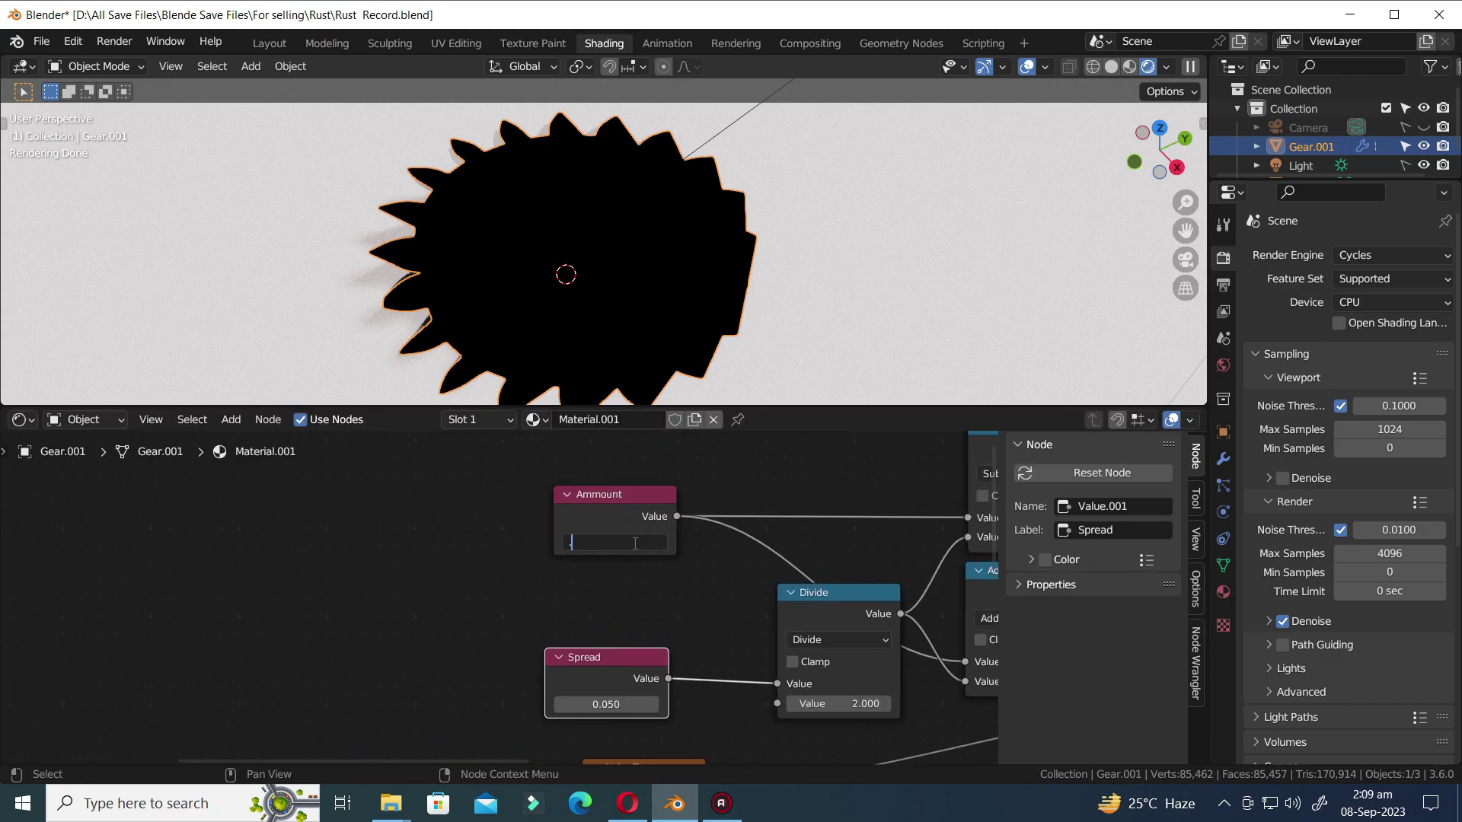
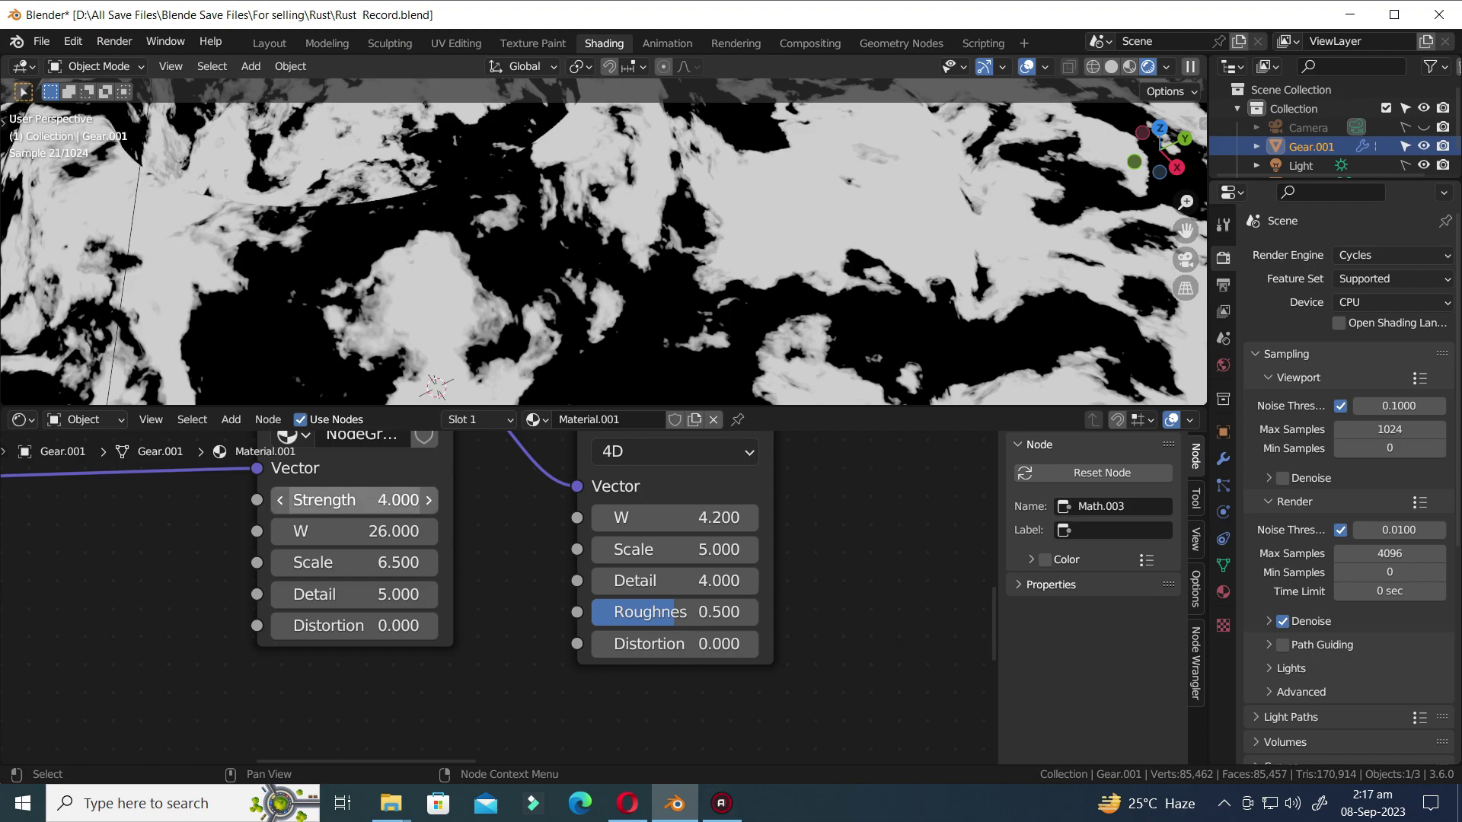
- Set the distortion NodeGroup's Strength to 8, W to 22 and Scale to 20
{"action": "left_click", "coordinate": [377, 500]}
{"action": "type", "text": "3,"}
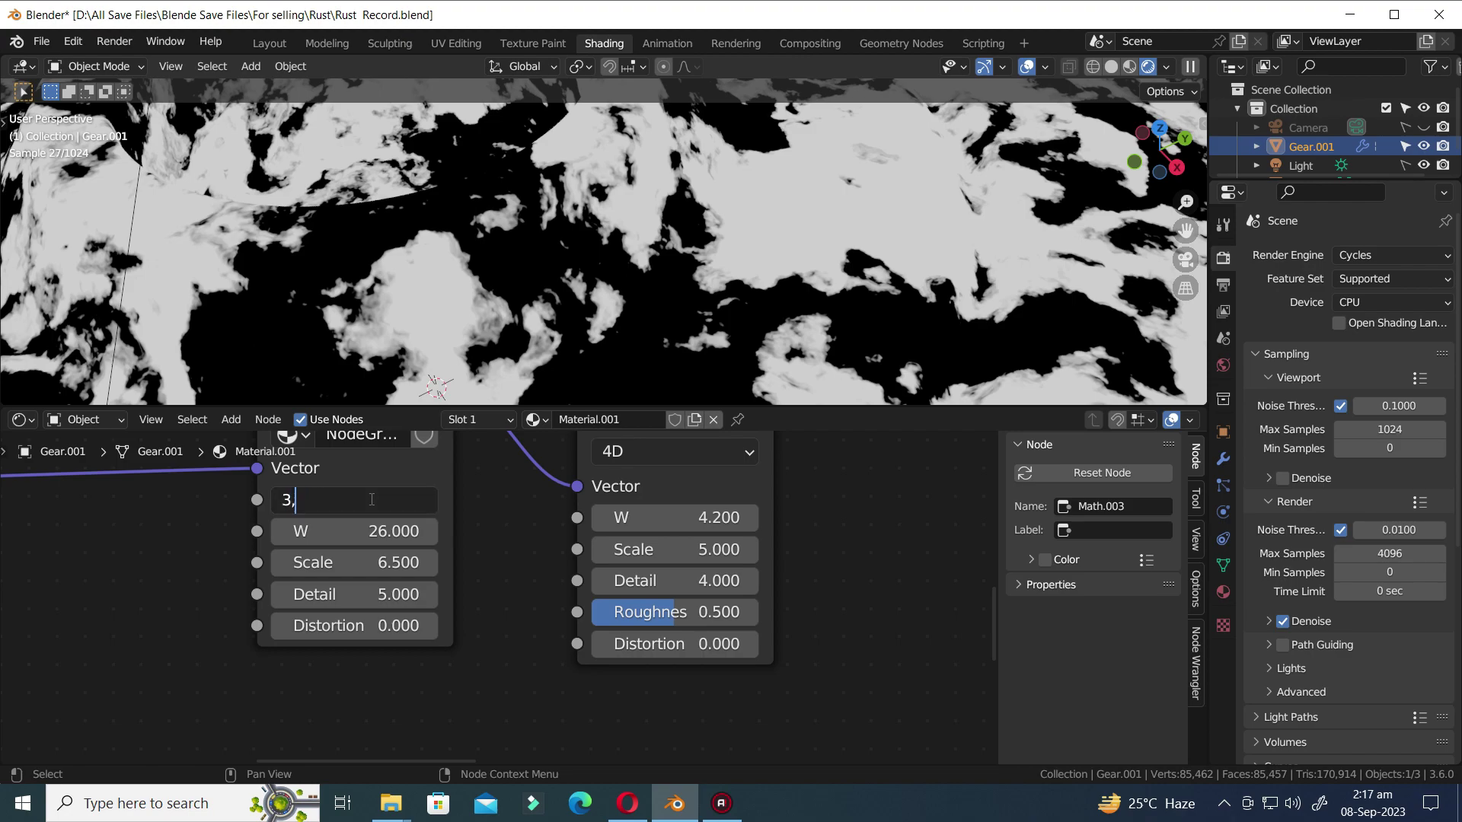
{"action": "type", "text": "5"}
{"action": "key", "text": "Return"}
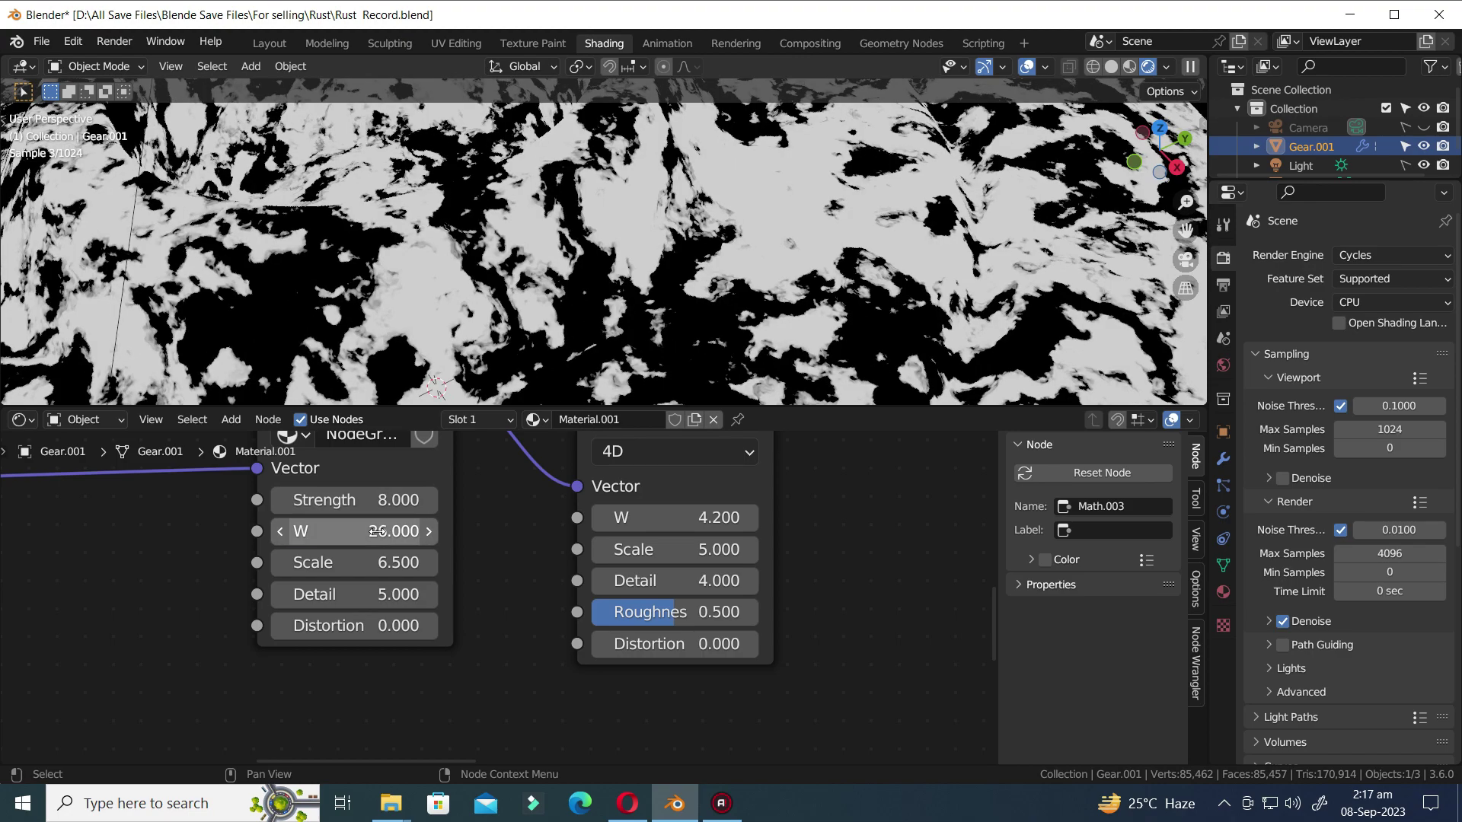
{"action": "left_click", "coordinate": [377, 530]}
{"action": "key", "text": "Return"}
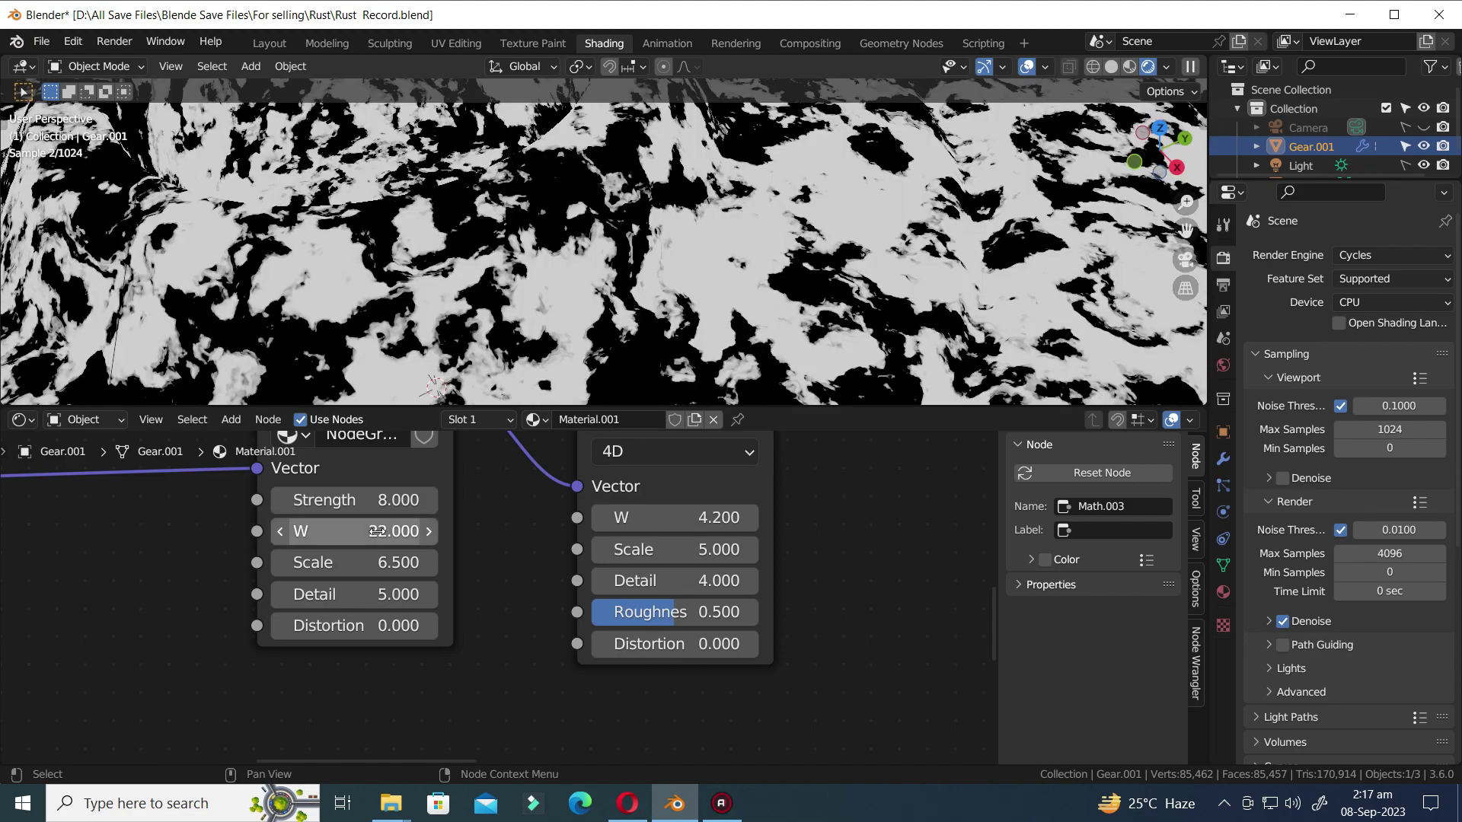
{"action": "left_click", "coordinate": [358, 568]}
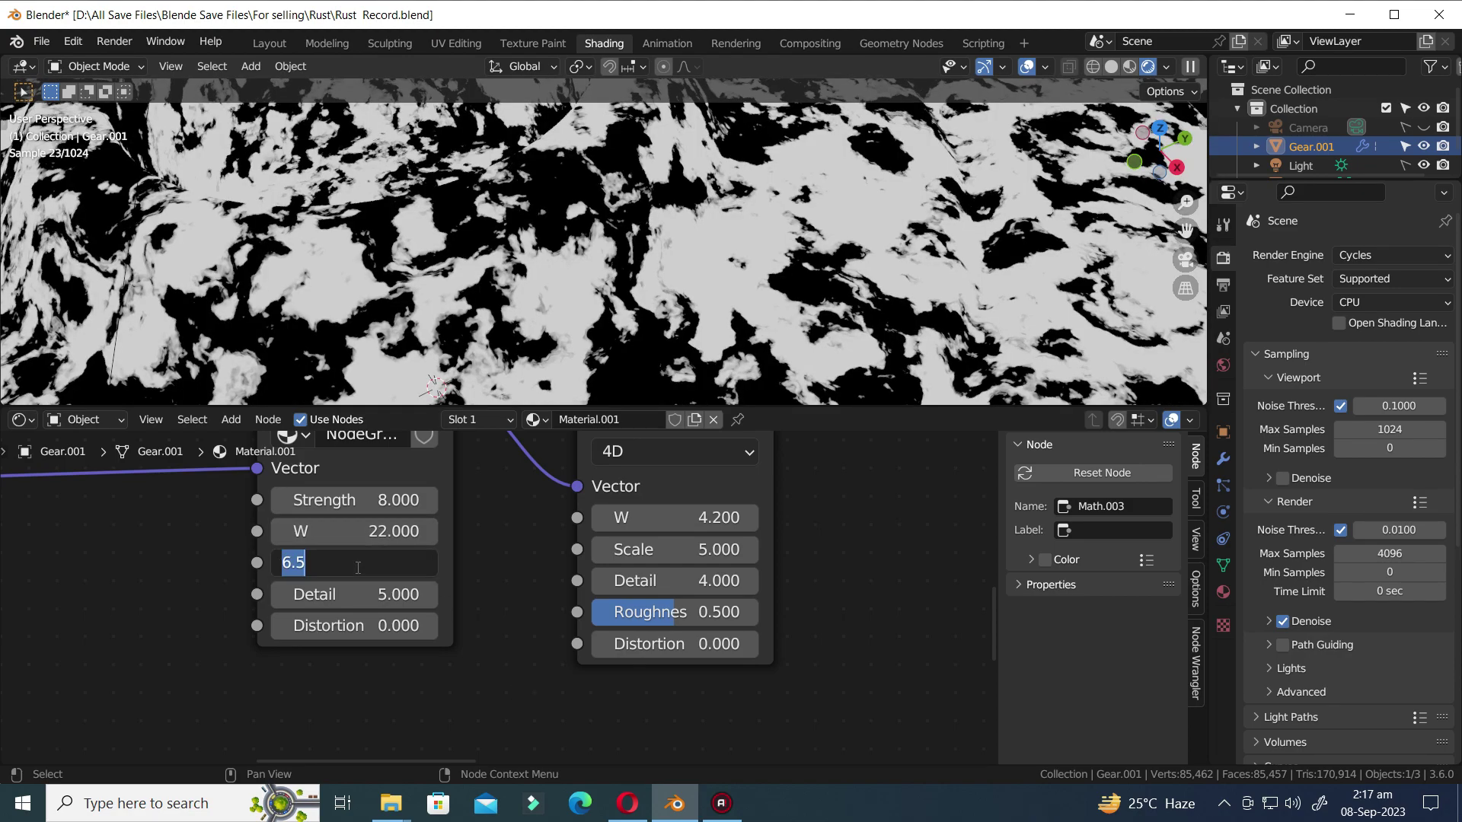
{"action": "type", "text": "20"}
{"action": "key", "text": "Return"}
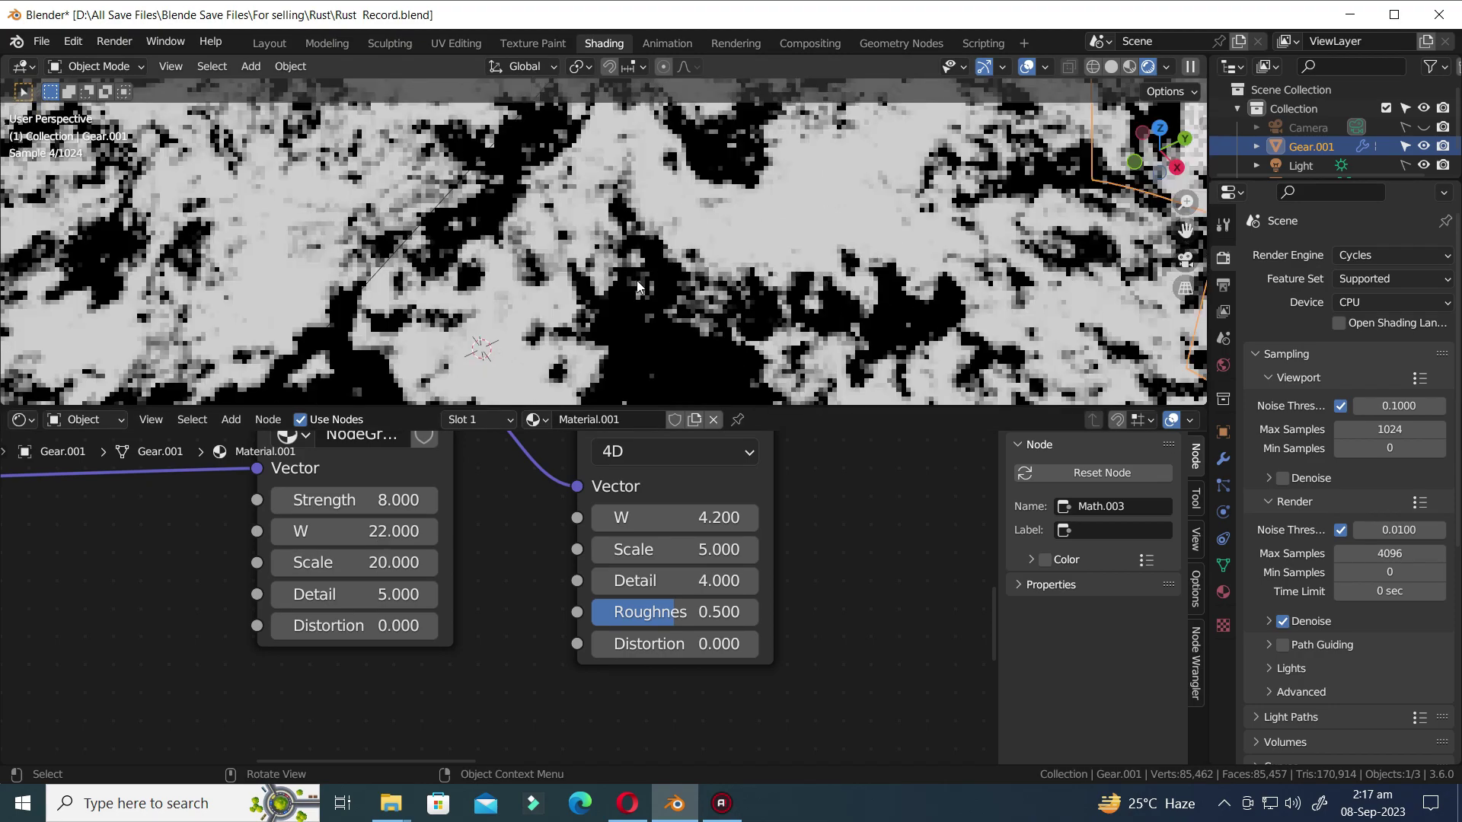
{"action": "scroll", "coordinate": [637, 281], "scroll_direction": "down", "scroll_amount": 4}
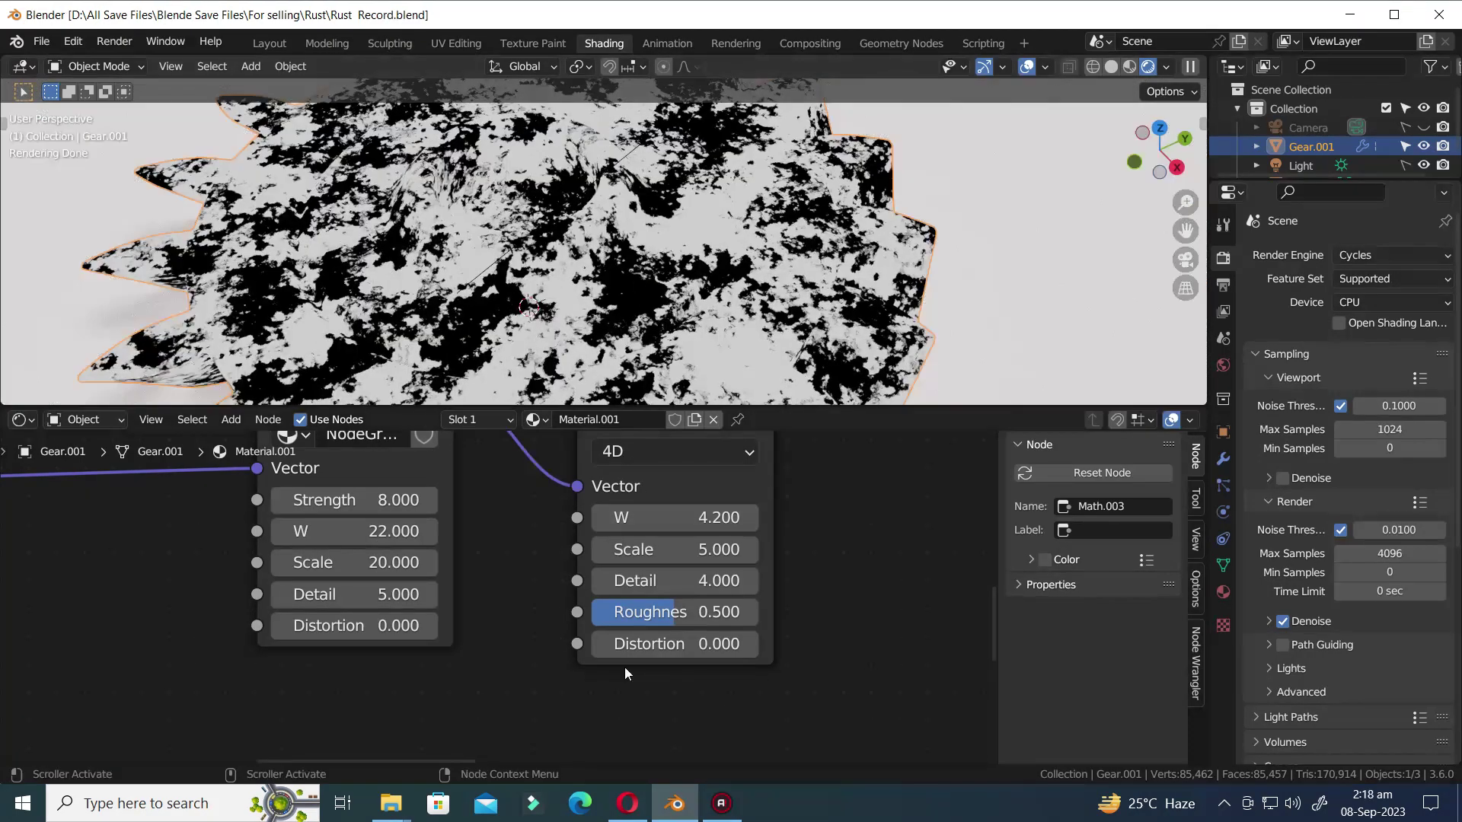
{"action": "scroll", "coordinate": [623, 668], "scroll_direction": "down", "scroll_amount": 5}
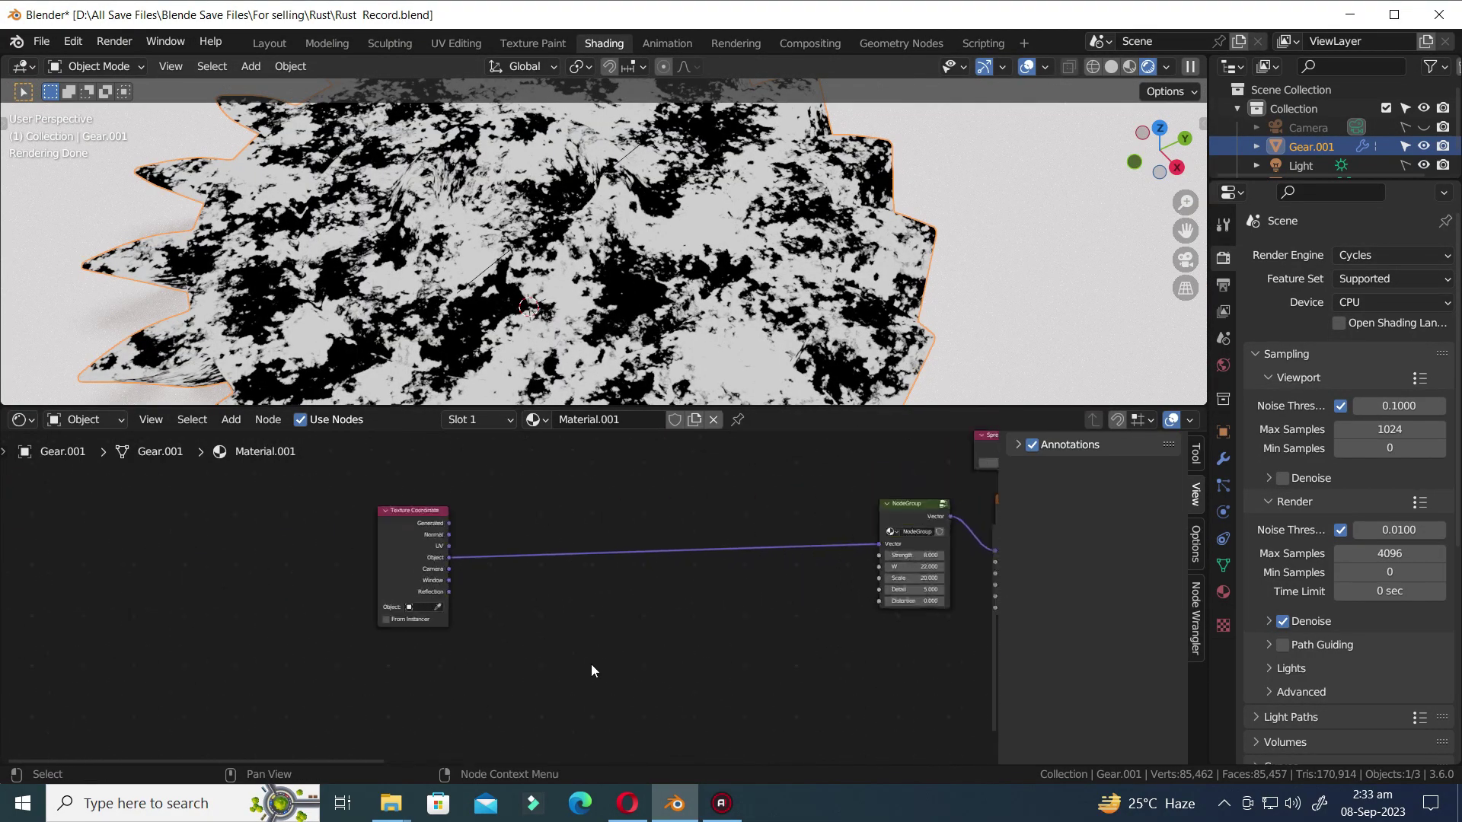
- Insert a Mapping node into the link between Texture Coordinate and NodeGroup, and save the file
{"action": "scroll", "coordinate": [591, 665], "scroll_direction": "up", "scroll_amount": 1}
{"action": "key", "text": "shift+a"}
{"action": "type", "text": "s"}
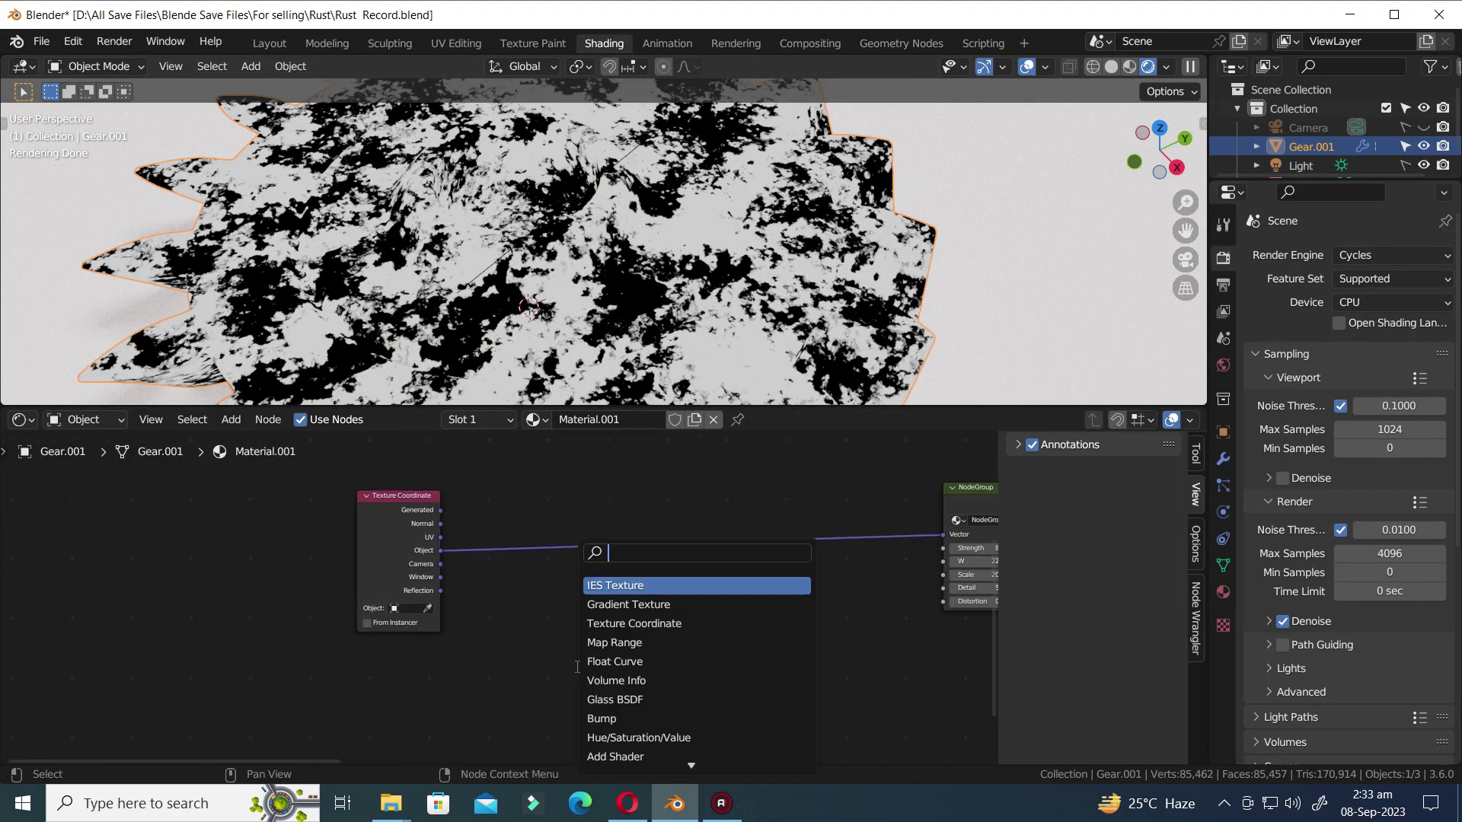
{"action": "type", "text": "mapp"}
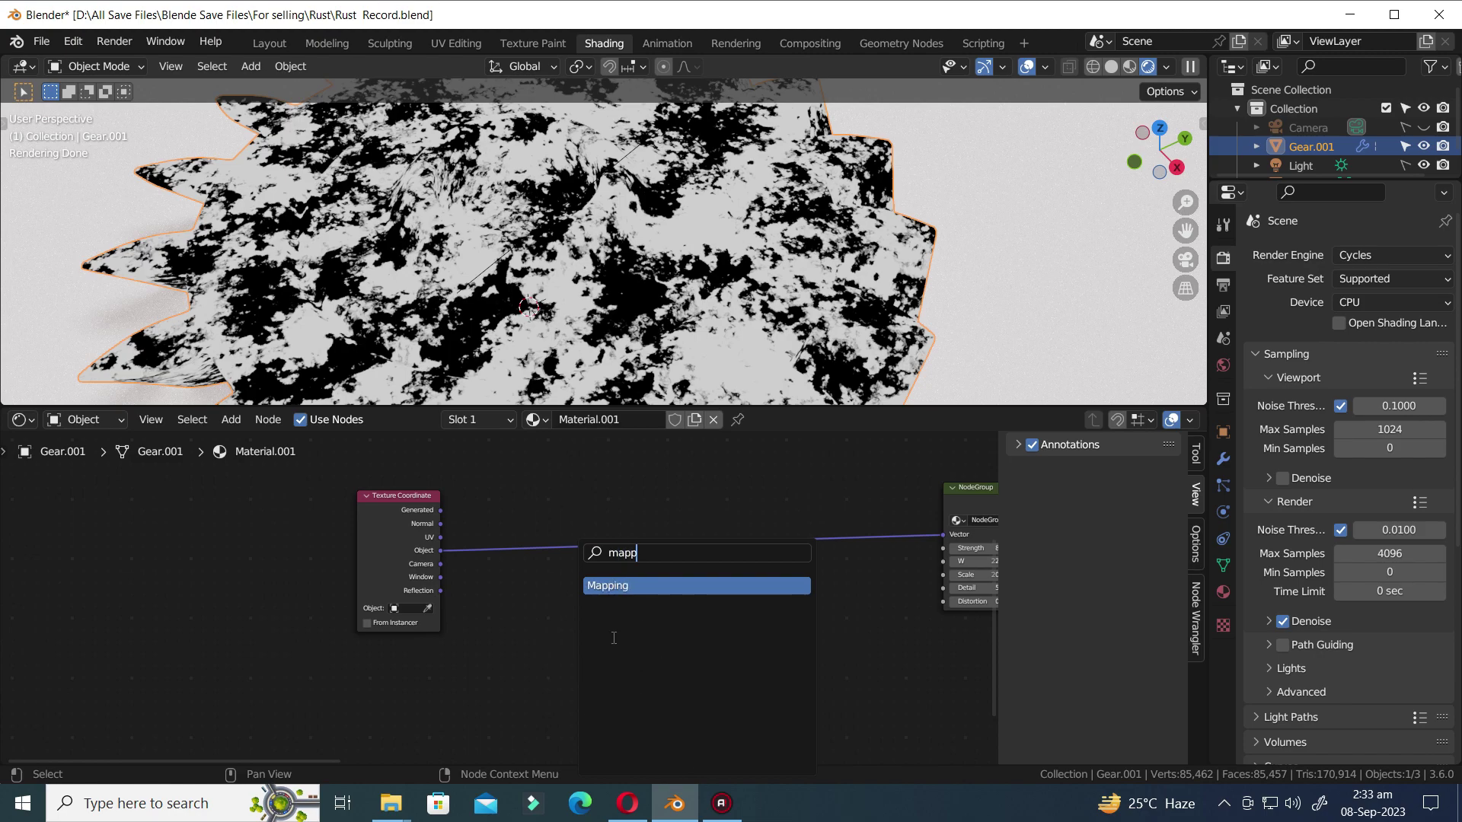
{"action": "left_click", "coordinate": [614, 586]}
{"action": "scroll", "coordinate": [648, 678], "scroll_direction": "down", "scroll_amount": 1}
{"action": "key", "text": "ctrl+s"}
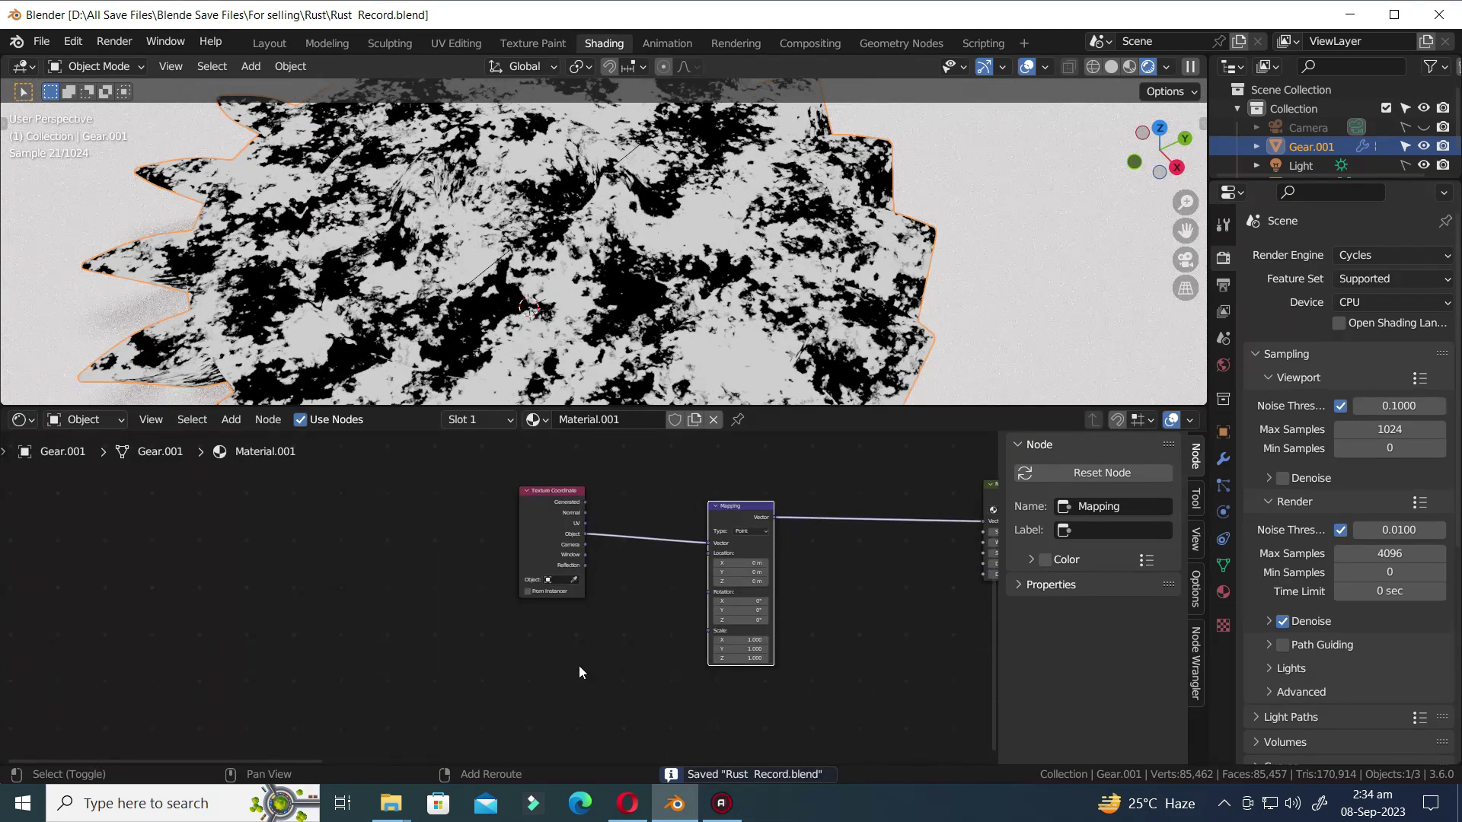
- Add a Value node below Texture Coordinate, connect it to the Mapping node's Scale, and save the file
{"action": "key", "text": "shift+a"}
{"action": "type", "text": "val"}
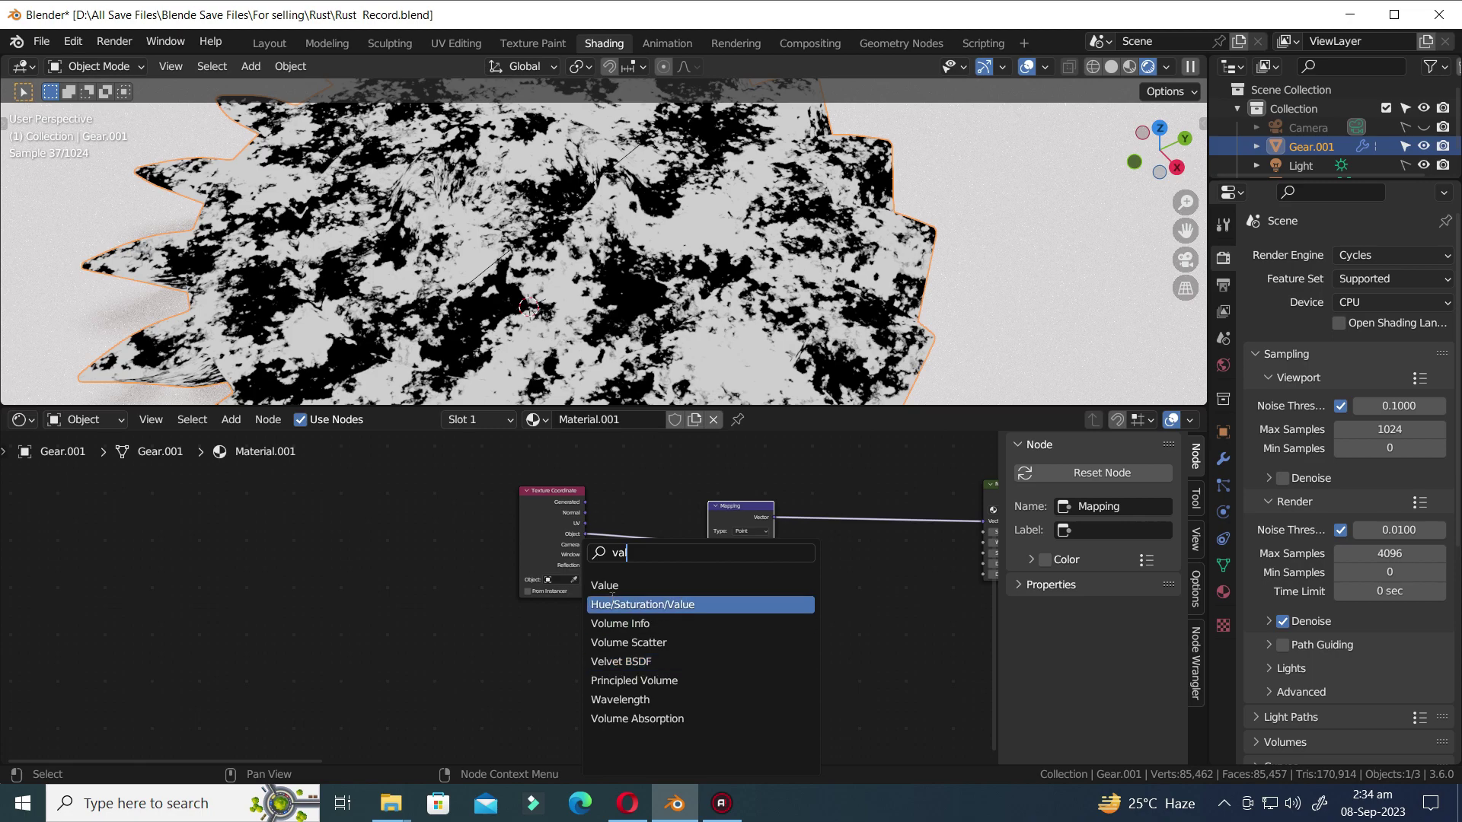
{"action": "left_click", "coordinate": [610, 585]}
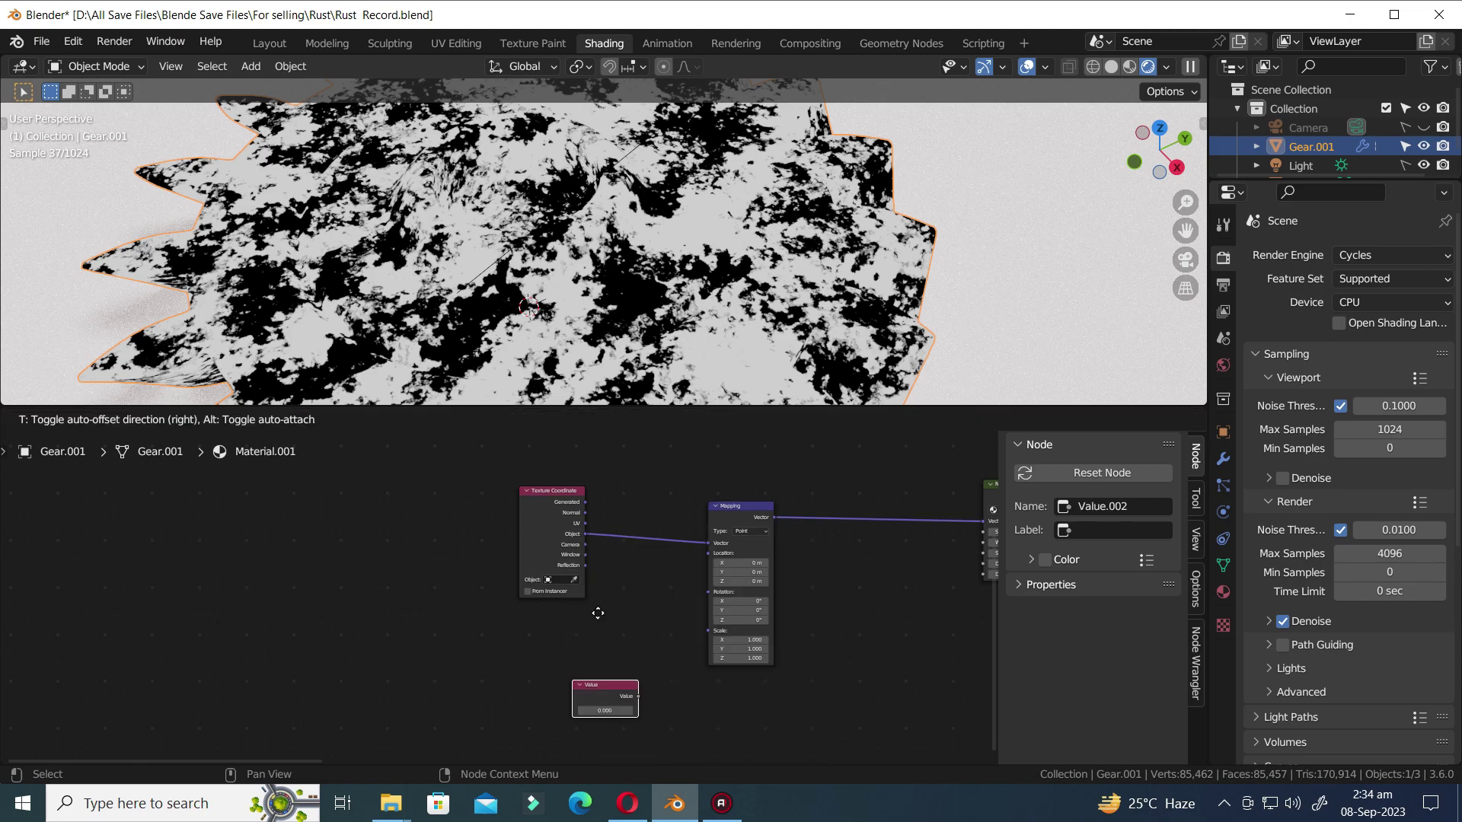
{"action": "left_click", "coordinate": [604, 573]}
{"action": "scroll", "coordinate": [694, 694], "scroll_direction": "up", "scroll_amount": 2}
{"action": "scroll", "coordinate": [743, 700], "scroll_direction": "up", "scroll_amount": 1}
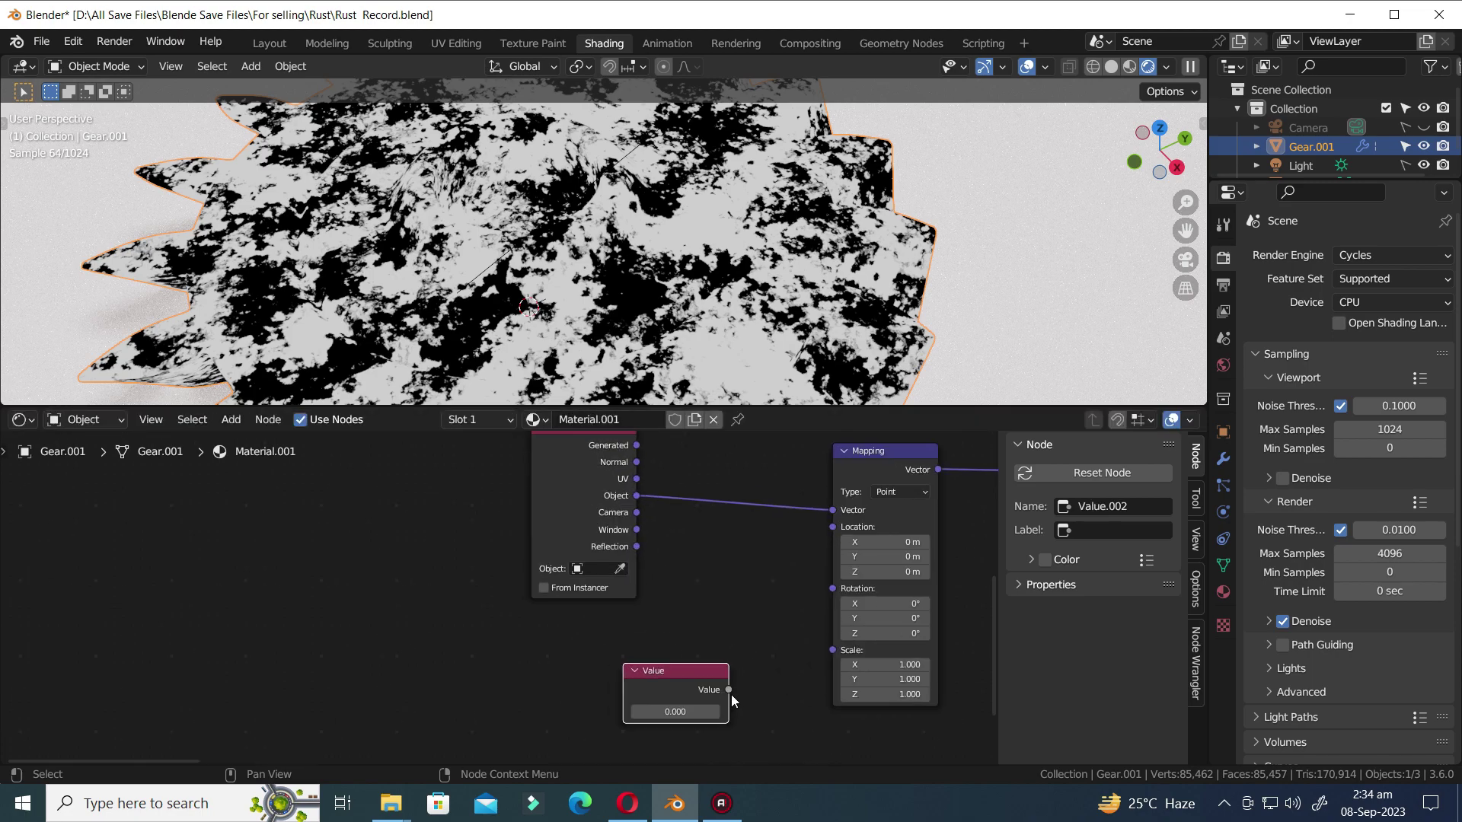
{"action": "left_click_drag", "start_coordinate": [729, 690], "coordinate": [830, 650]}
{"action": "key", "text": "ctrl+s"}
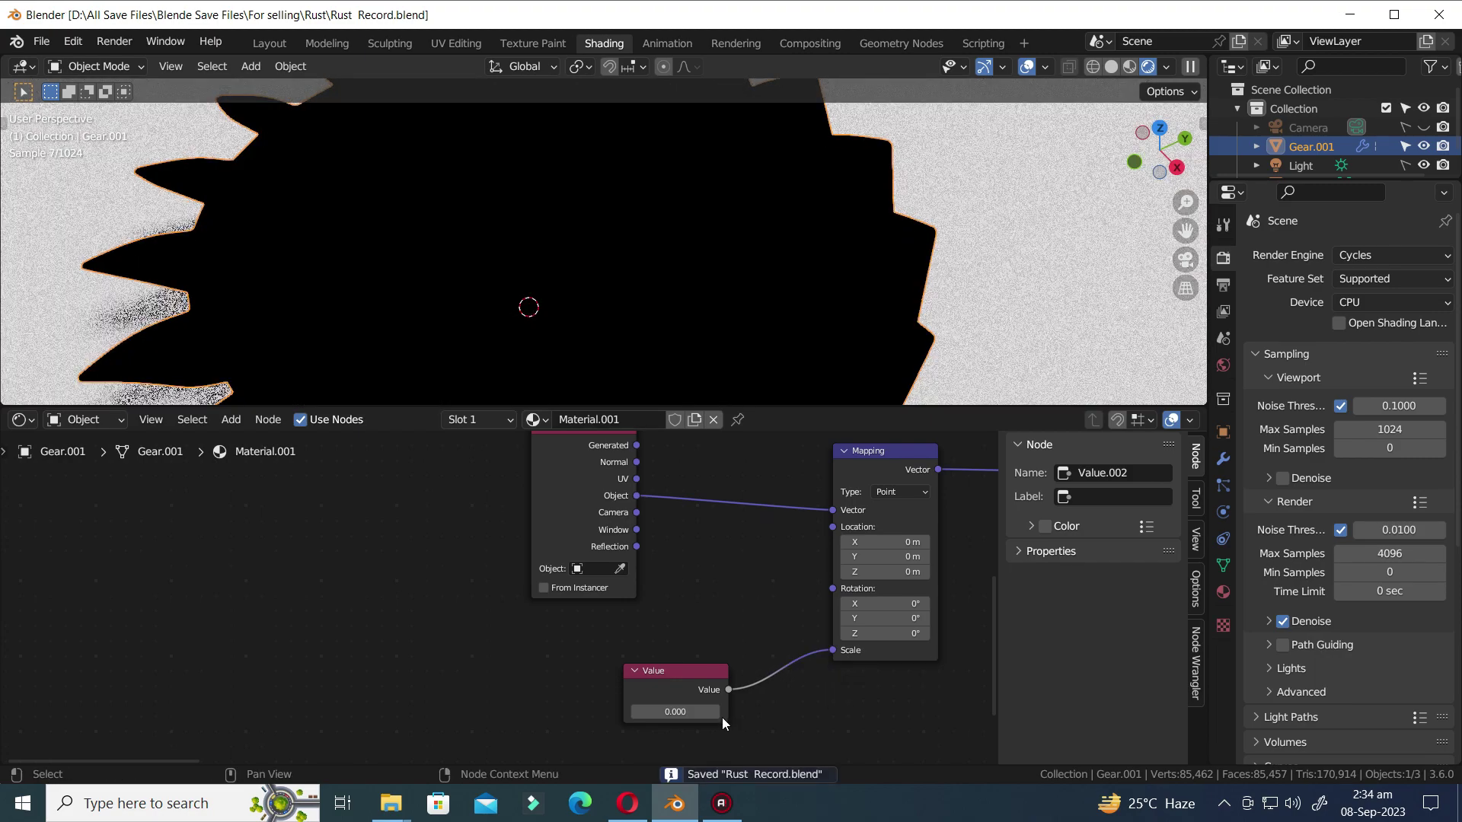
- Set the Value node driving the Mapping scale to 1
{"action": "left_click", "coordinate": [677, 711]}
{"action": "type", "text": "1"}
{"action": "key", "text": "Return"}
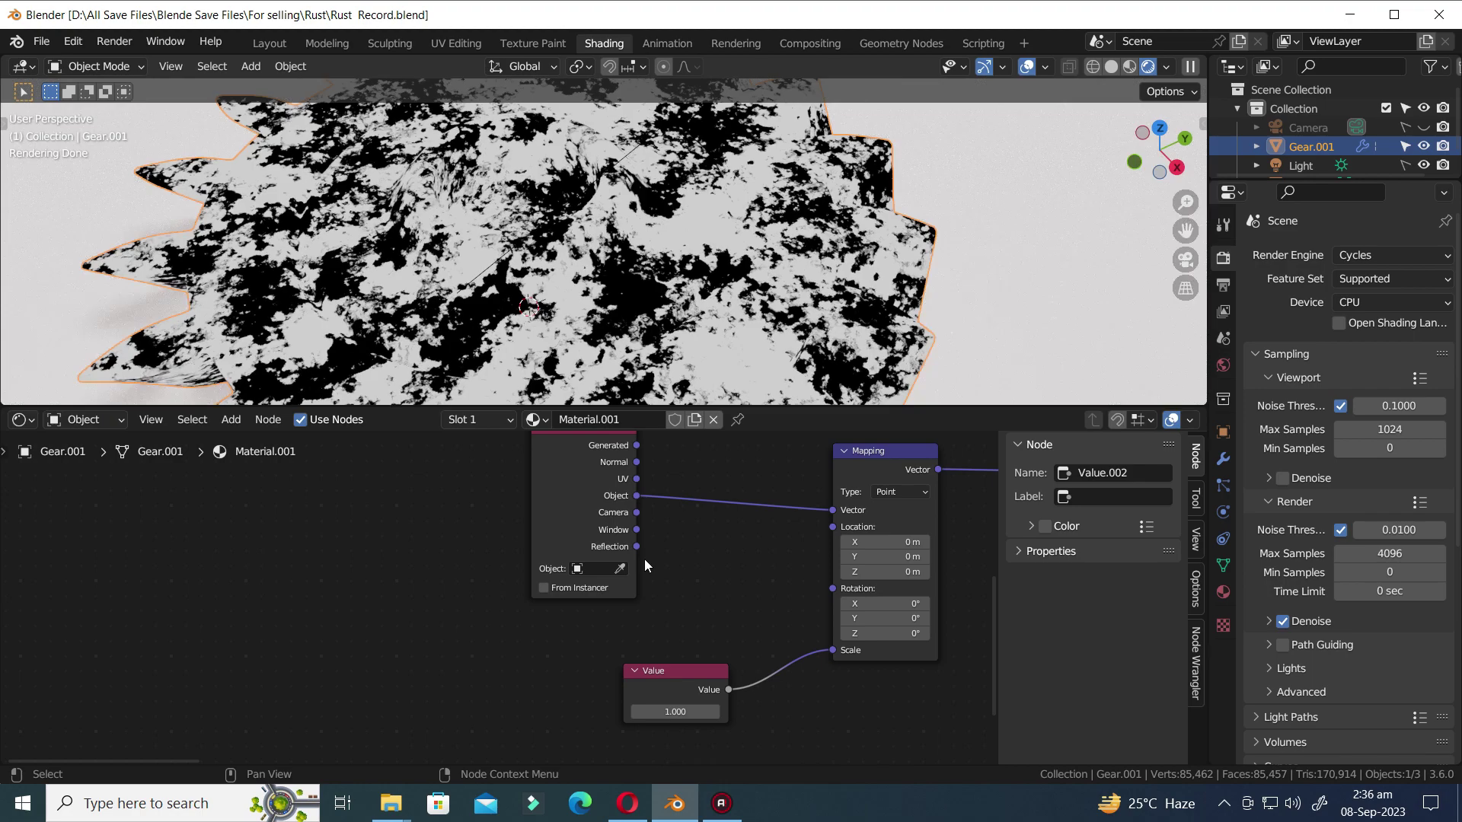
- Move the Ammount and Spread nodes away from the math nodes to make room on their links
{"action": "scroll", "coordinate": [641, 566], "scroll_direction": "down", "scroll_amount": 4}
{"action": "left_click_drag", "start_coordinate": [723, 517], "coordinate": [598, 526]}
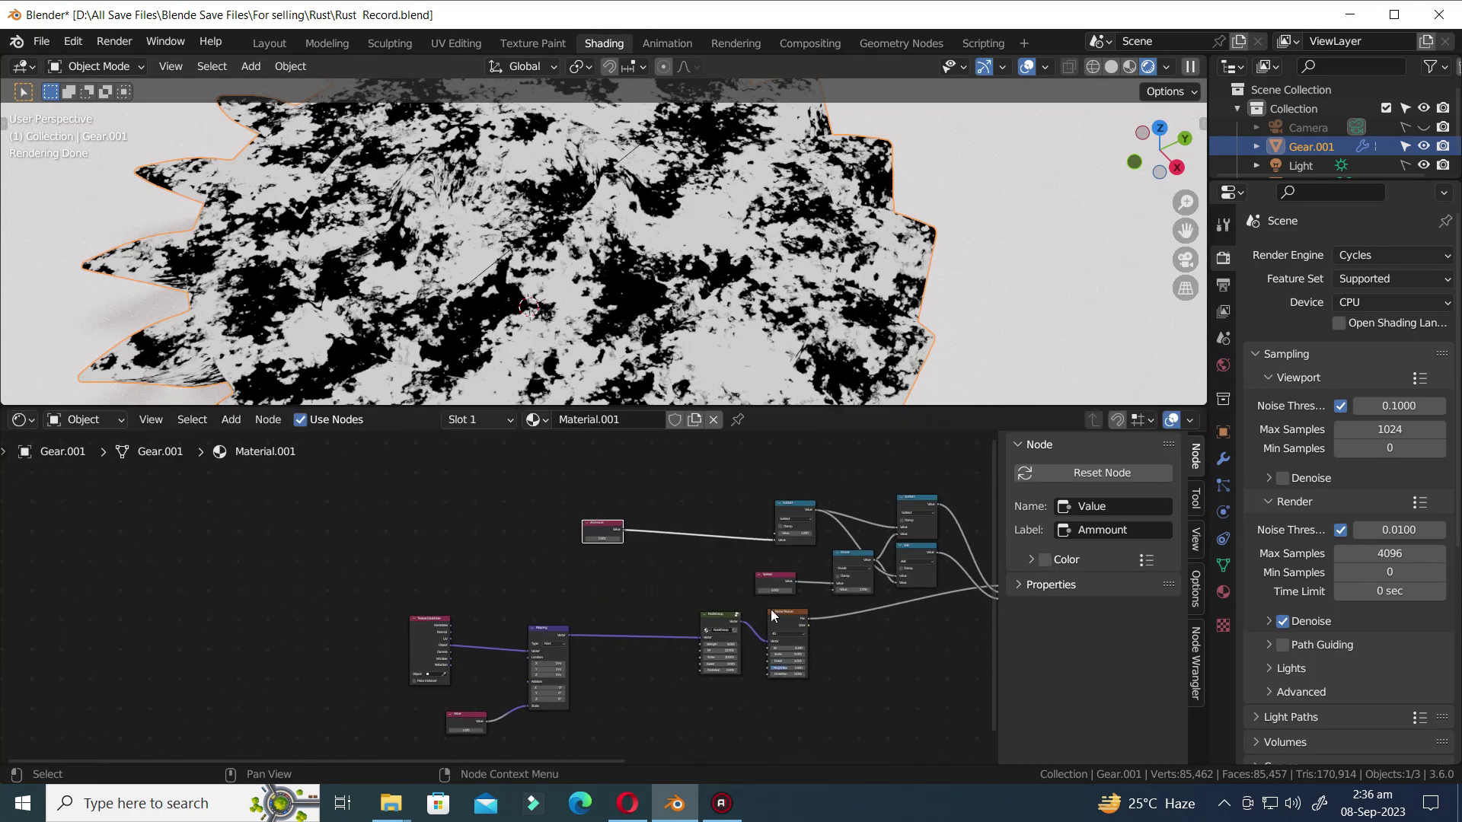
{"action": "left_click_drag", "start_coordinate": [784, 585], "coordinate": [619, 579]}
- Duplicate the Subtract node and insert the copy into the link between Ammount and Subtract
{"action": "scroll", "coordinate": [737, 559], "scroll_direction": "up", "scroll_amount": 1}
{"action": "scroll", "coordinate": [737, 559], "scroll_direction": "up", "scroll_amount": 3}
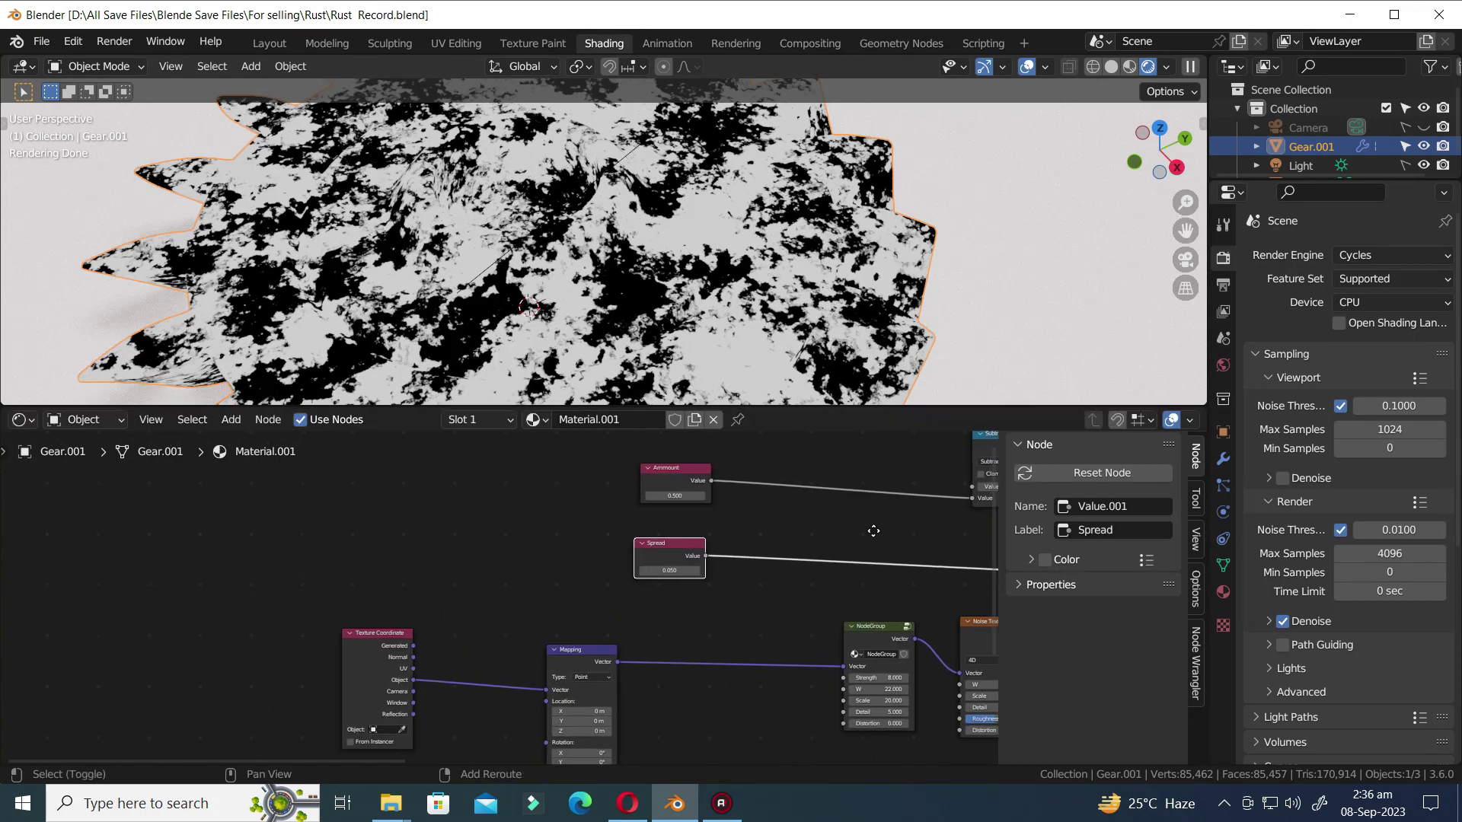
{"action": "left_click", "coordinate": [871, 518]}
{"action": "key", "text": "shift+d"}
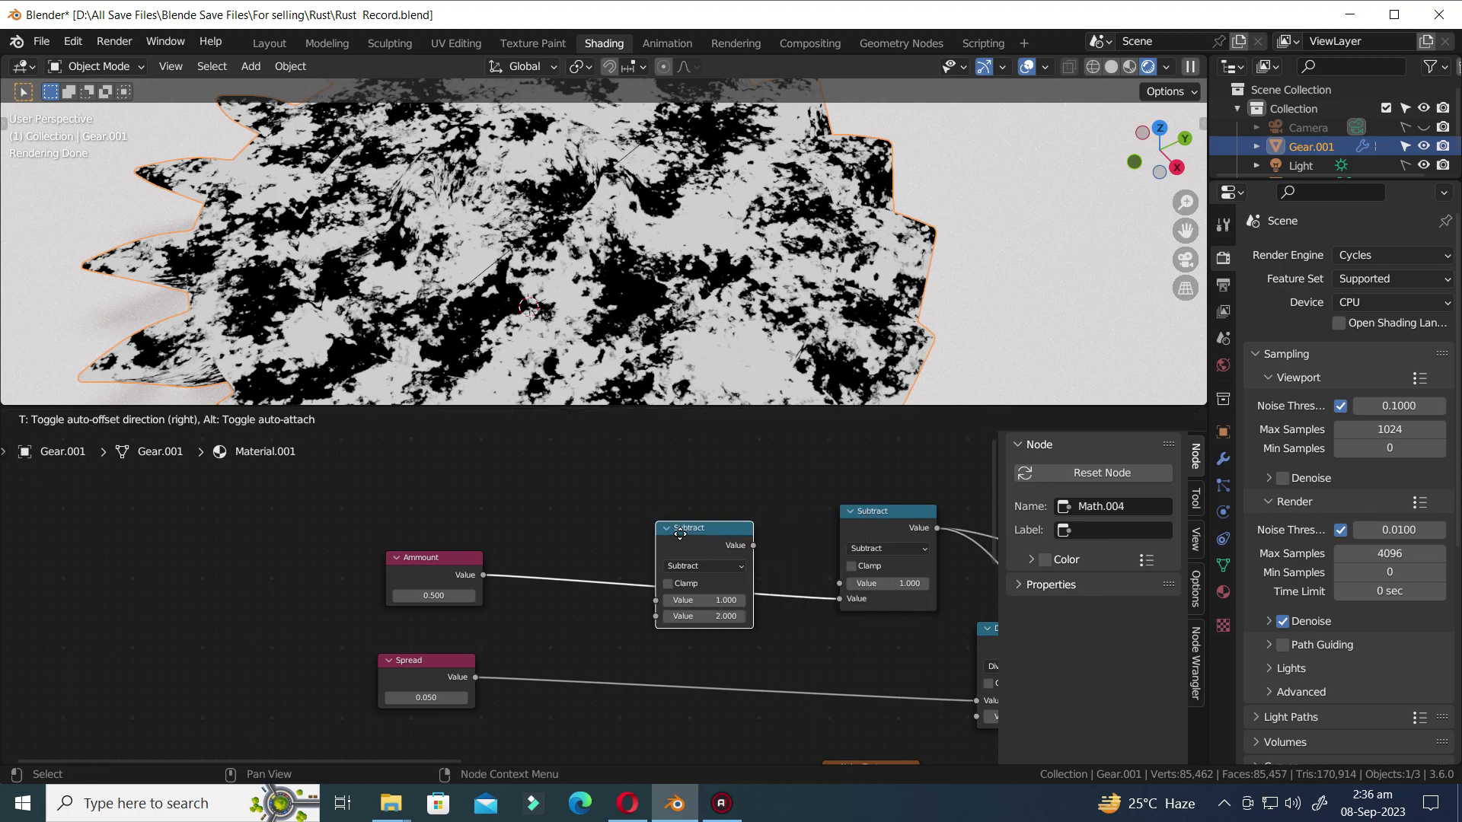
{"action": "left_click", "coordinate": [619, 571]}
- Change the inserted copy's operation to Divide and set its second value to 100
{"action": "scroll", "coordinate": [617, 567], "scroll_direction": "up", "scroll_amount": 1}
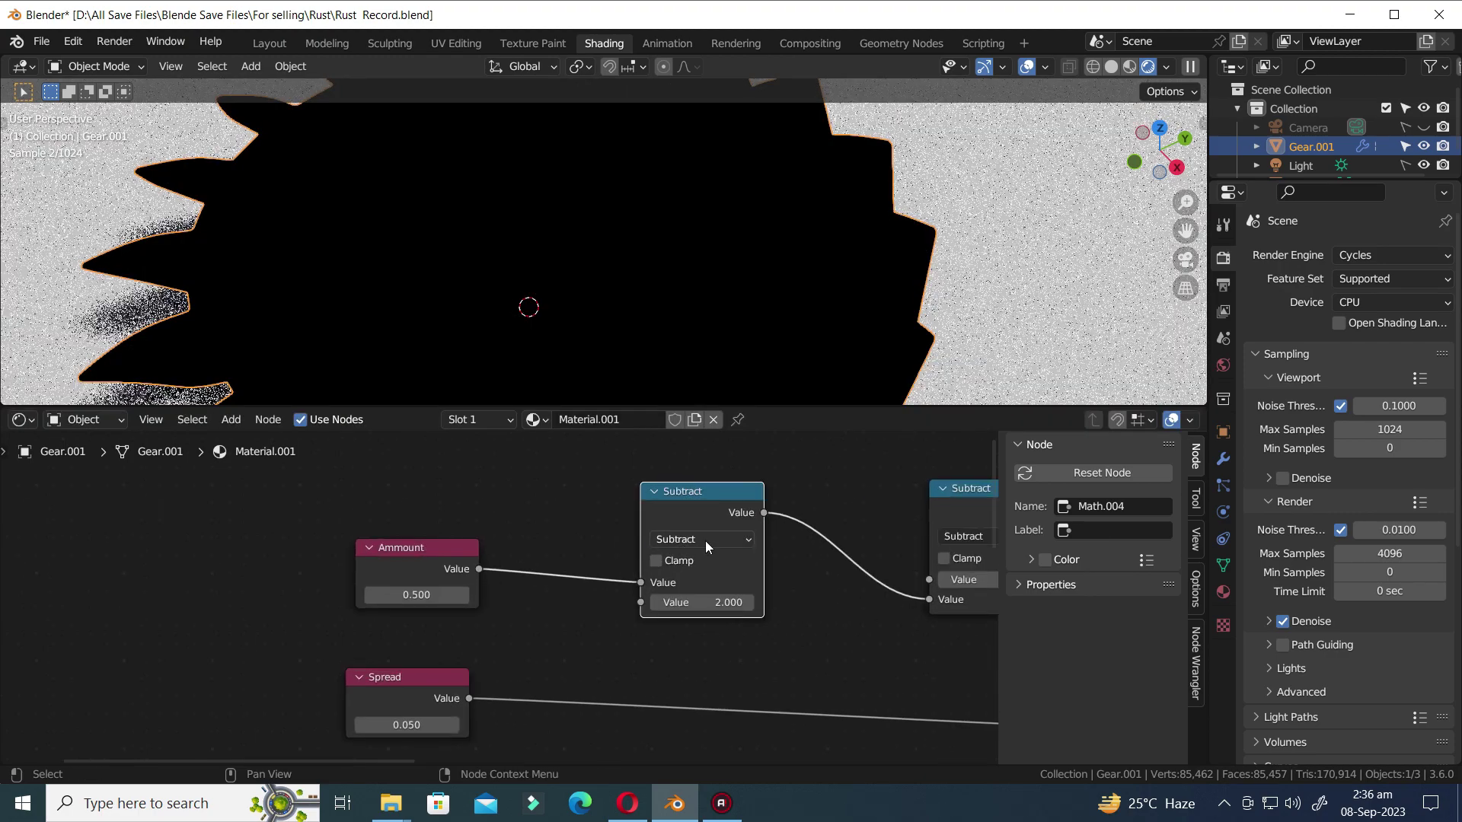
{"action": "left_click", "coordinate": [705, 541]}
{"action": "left_click", "coordinate": [693, 377]}
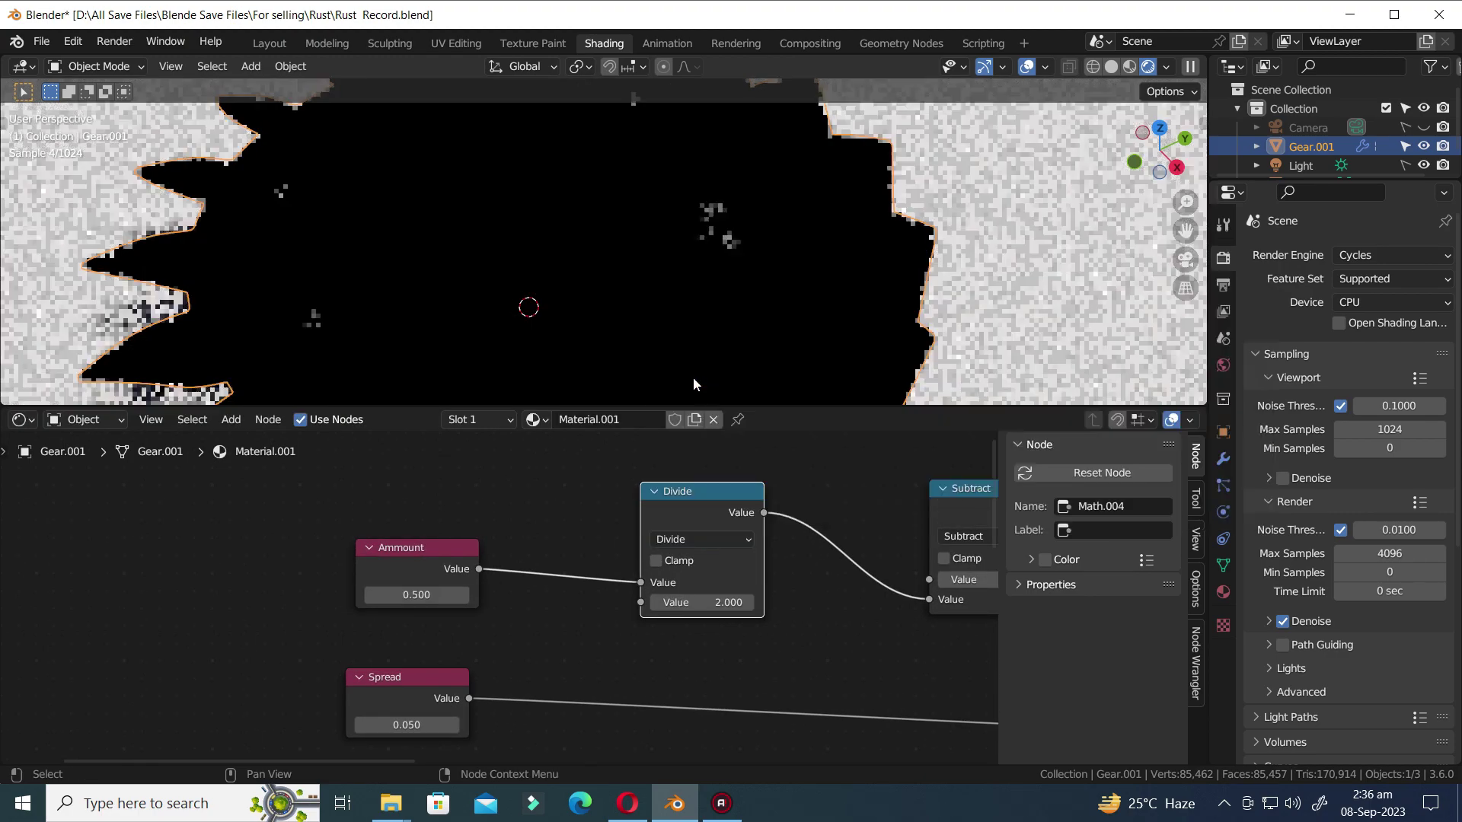
{"action": "left_click", "coordinate": [703, 597]}
{"action": "type", "text": "100"}
{"action": "key", "text": "Return"}
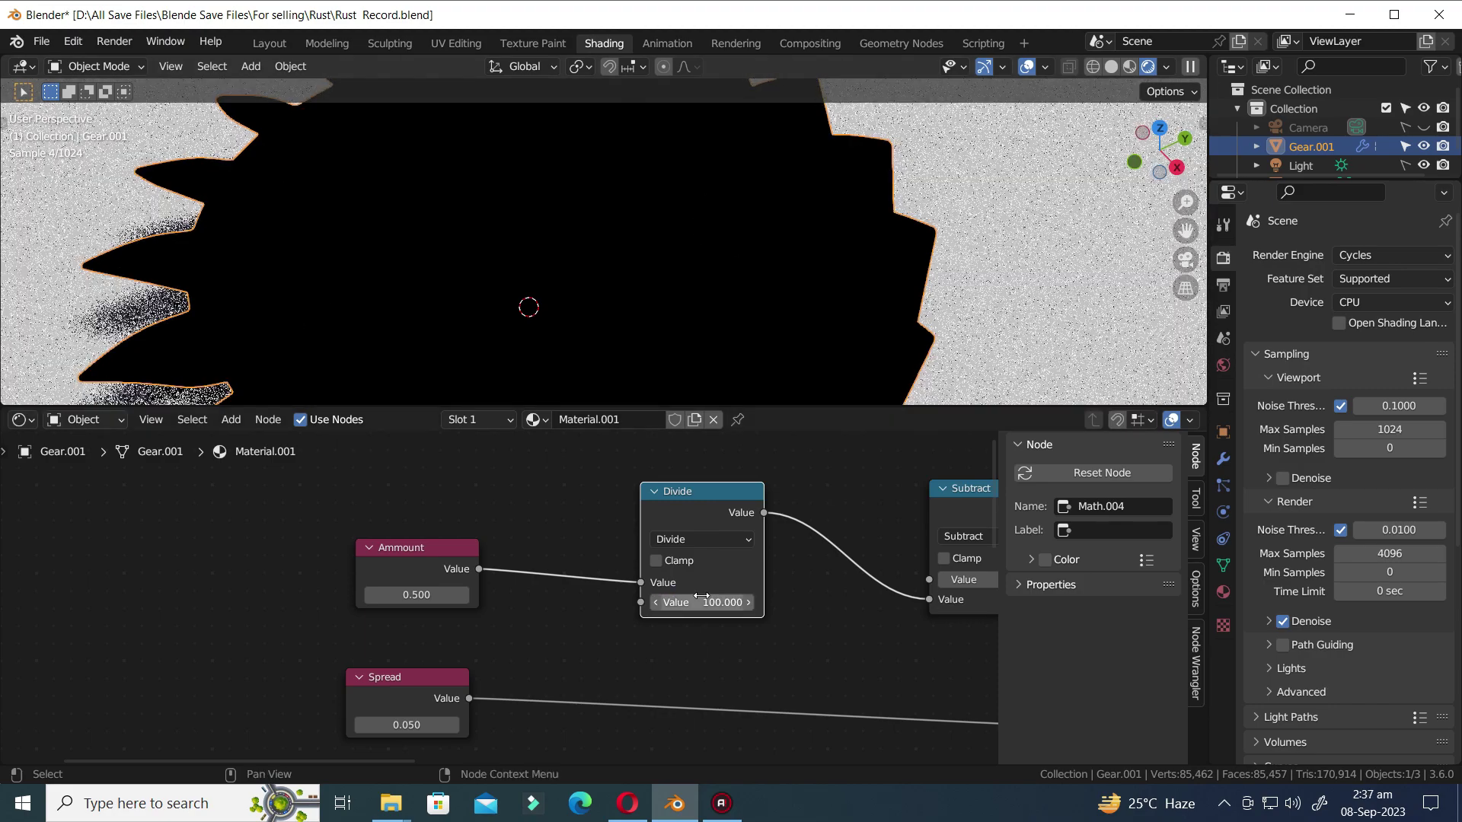
- Duplicate the Divide by 100 node onto the link leaving Spread, and save the file
{"action": "scroll", "coordinate": [737, 658], "scroll_direction": "down", "scroll_amount": 2}
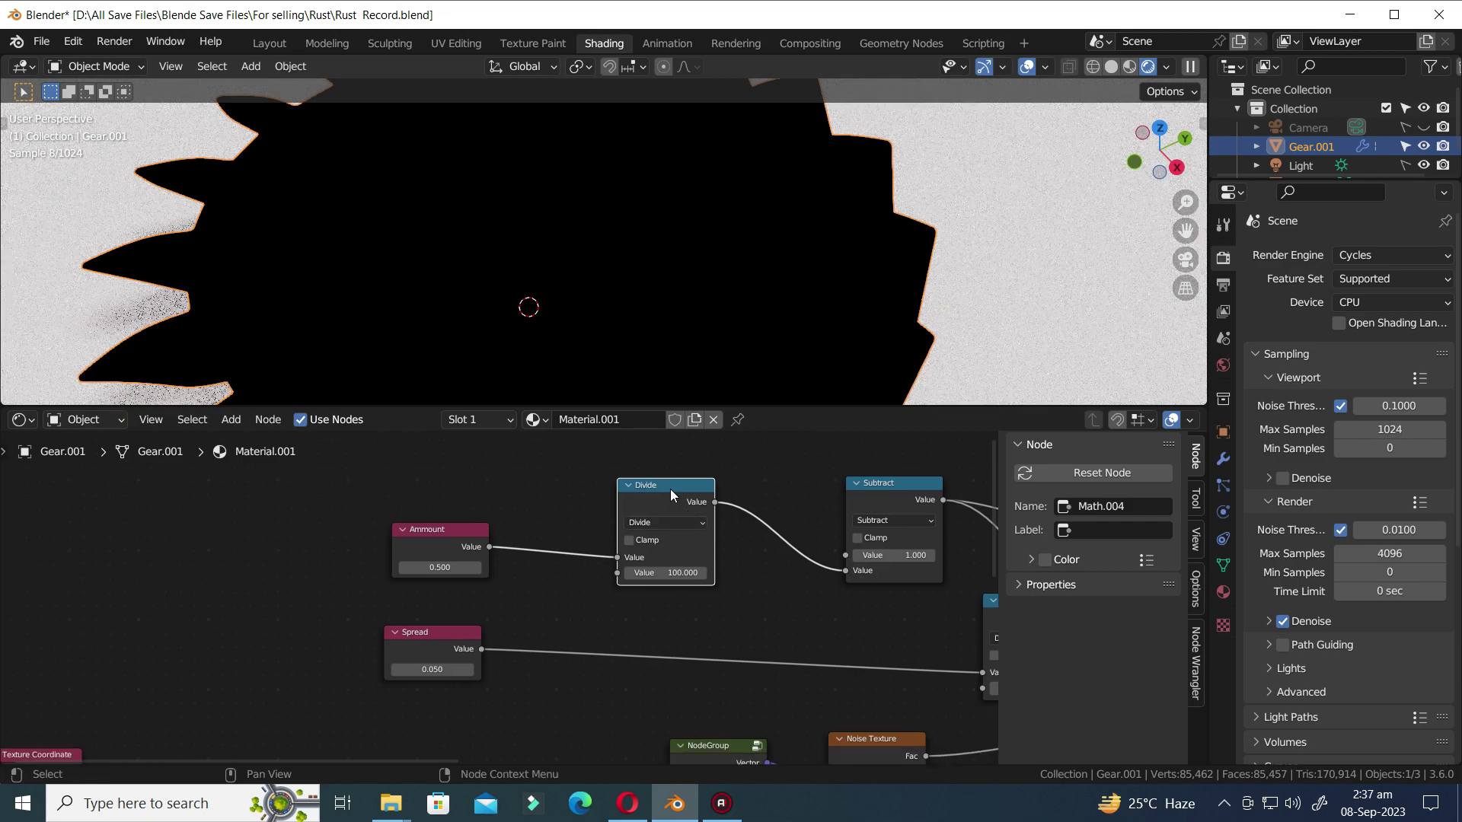
{"action": "key", "text": "shift+d"}
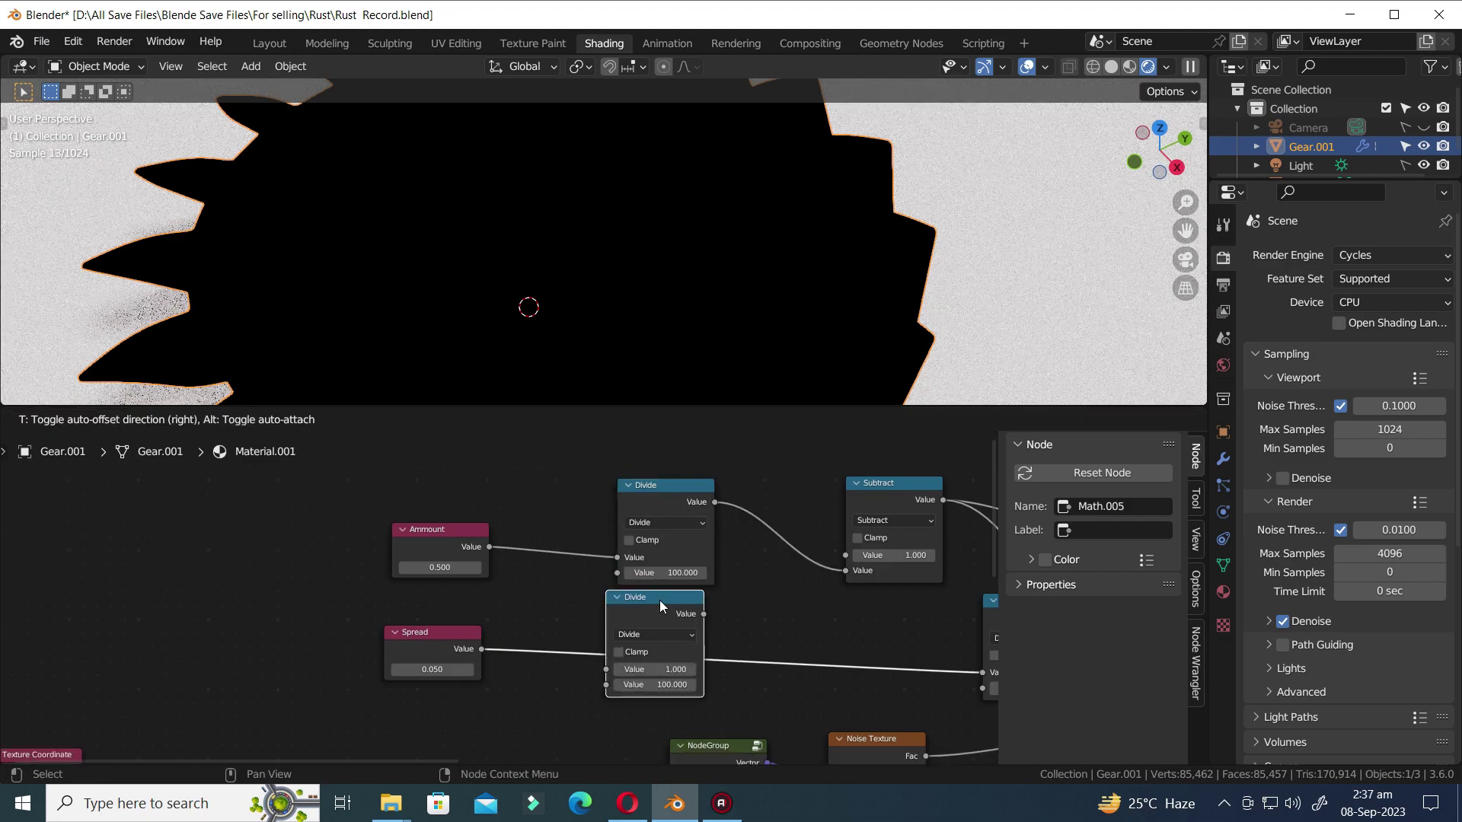
{"action": "left_click", "coordinate": [660, 600]}
{"action": "key", "text": "ctrl+s"}
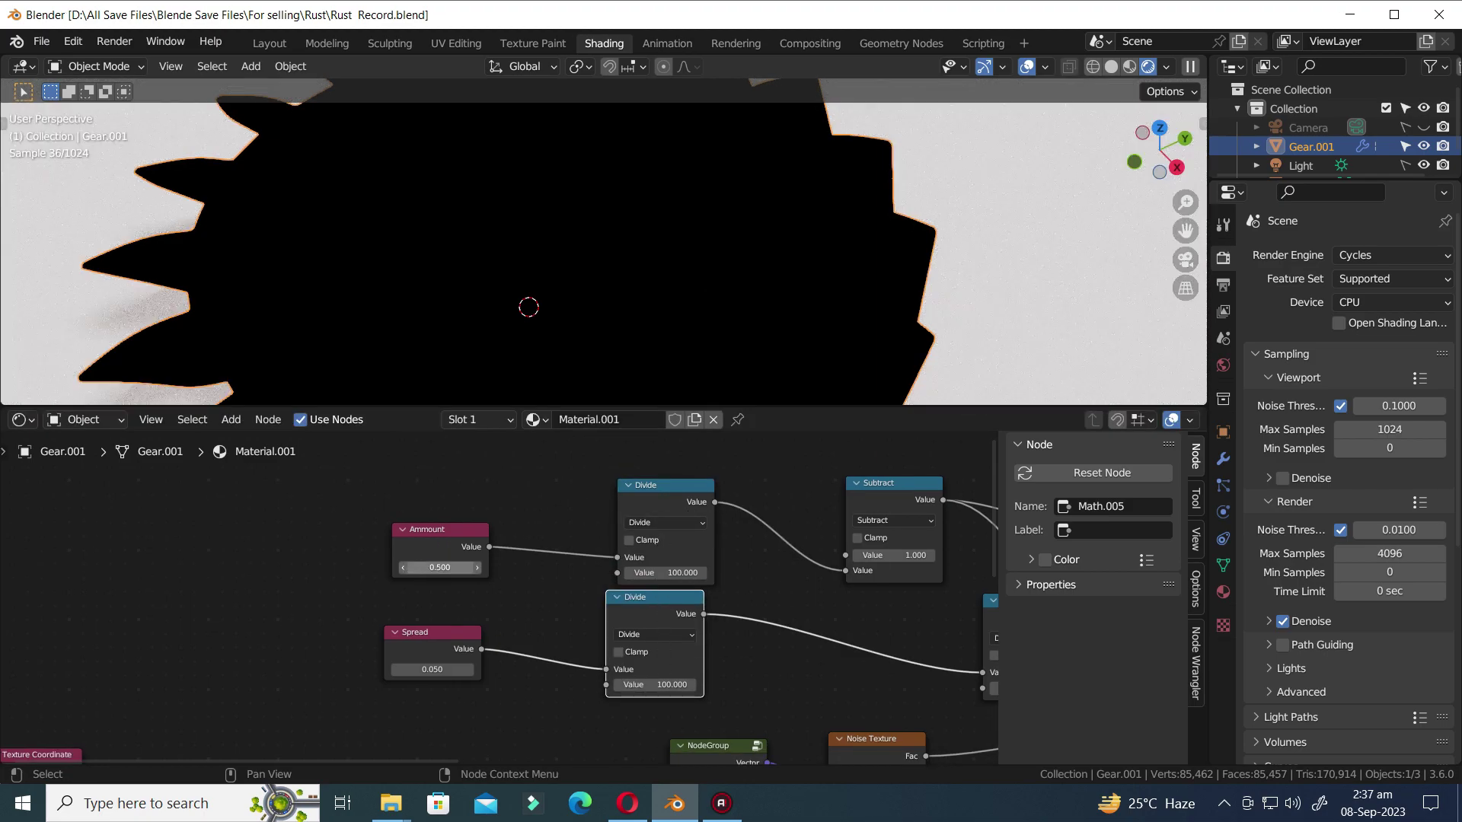
- Set the Ammount value to 50 and save the file
{"action": "type", "text": "50"}
{"action": "key", "text": "Return"}
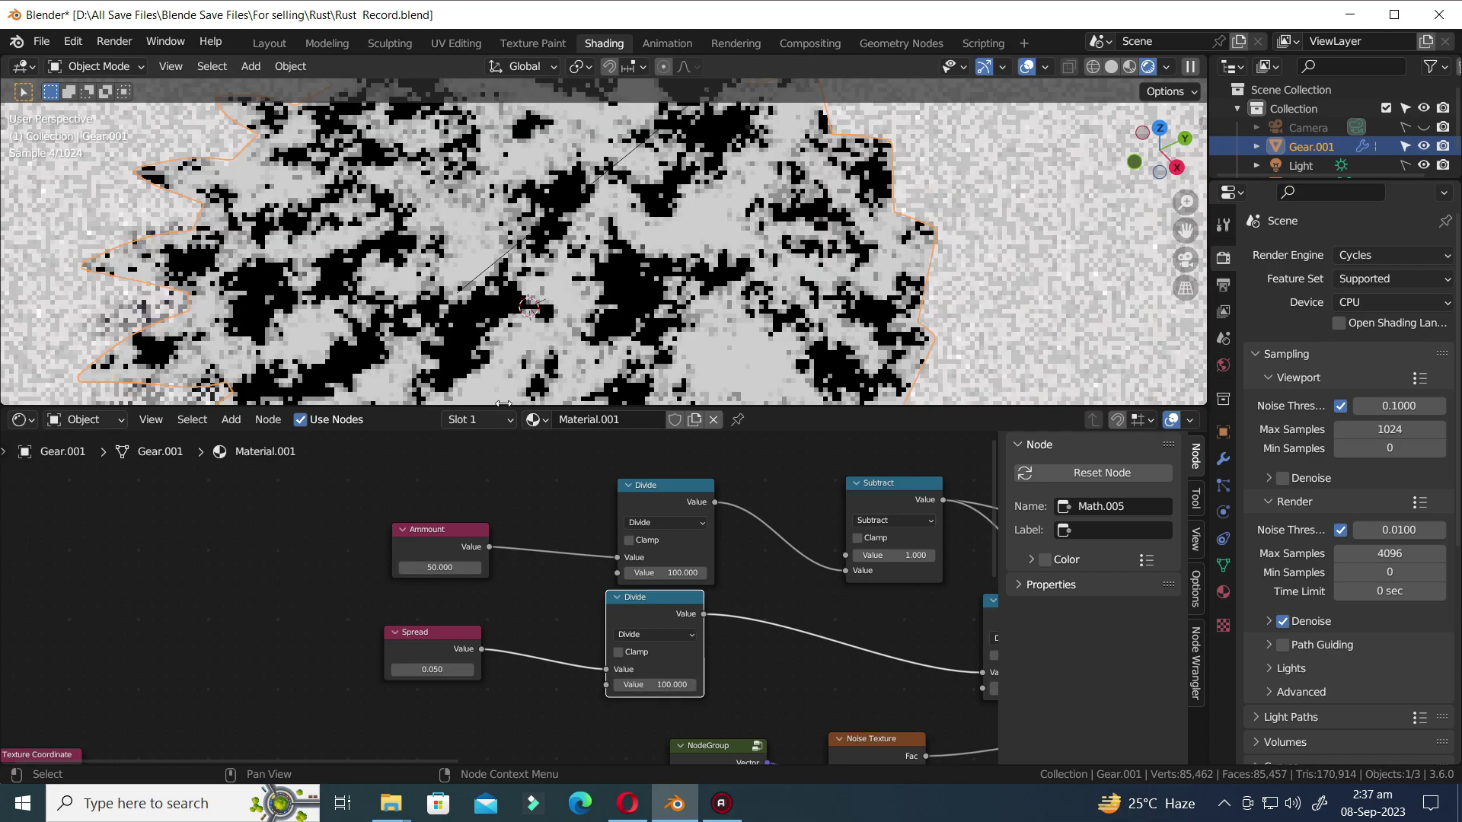
{"action": "key", "text": "ctrl+s"}
- Set the Spread value to 14 and save the file
{"action": "scroll", "coordinate": [481, 712], "scroll_direction": "up", "scroll_amount": 3}
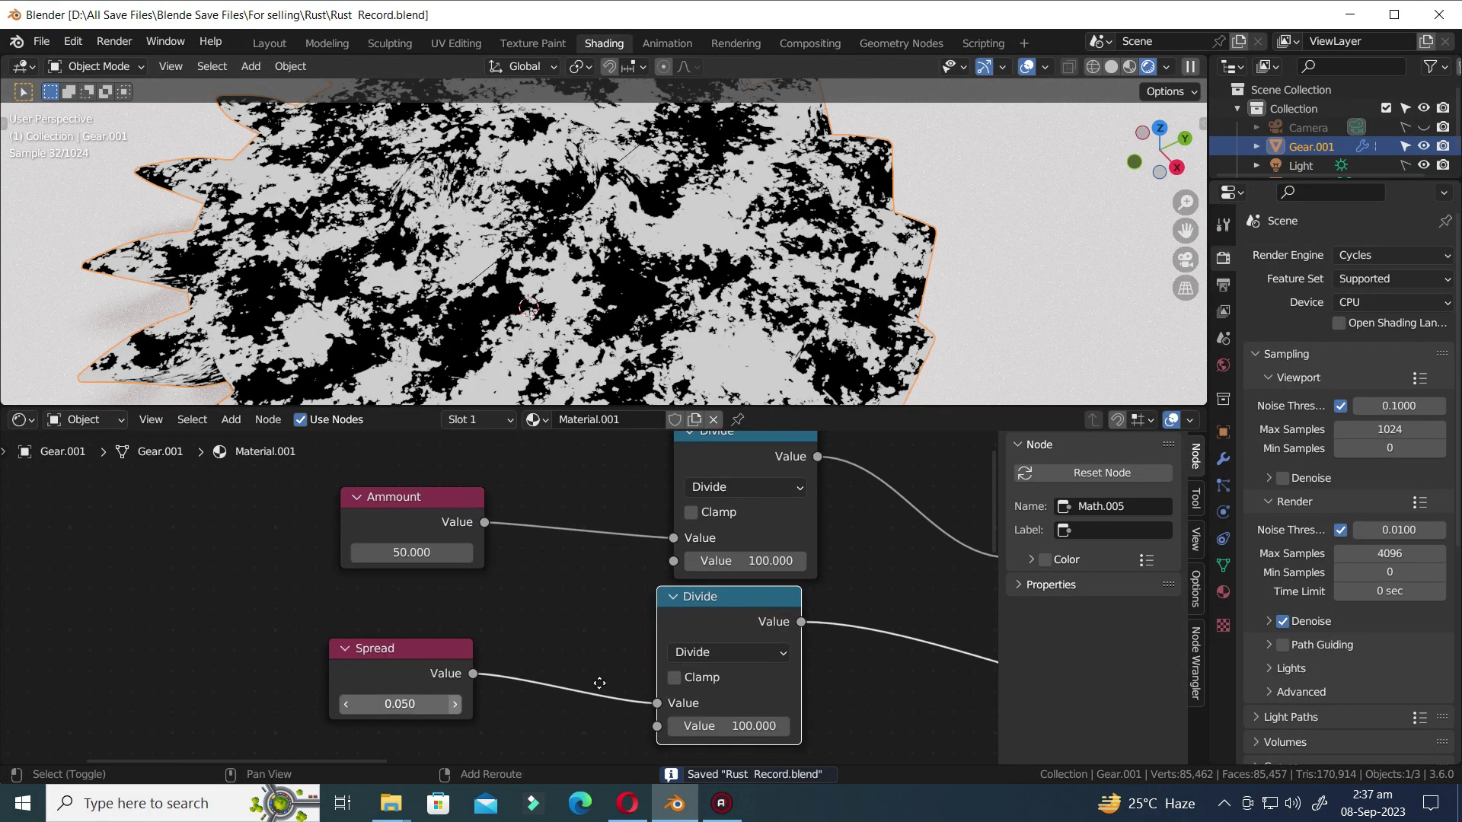
{"action": "left_click_drag", "start_coordinate": [637, 646], "coordinate": [777, 646]}
{"action": "key", "text": "ctrl+s"}
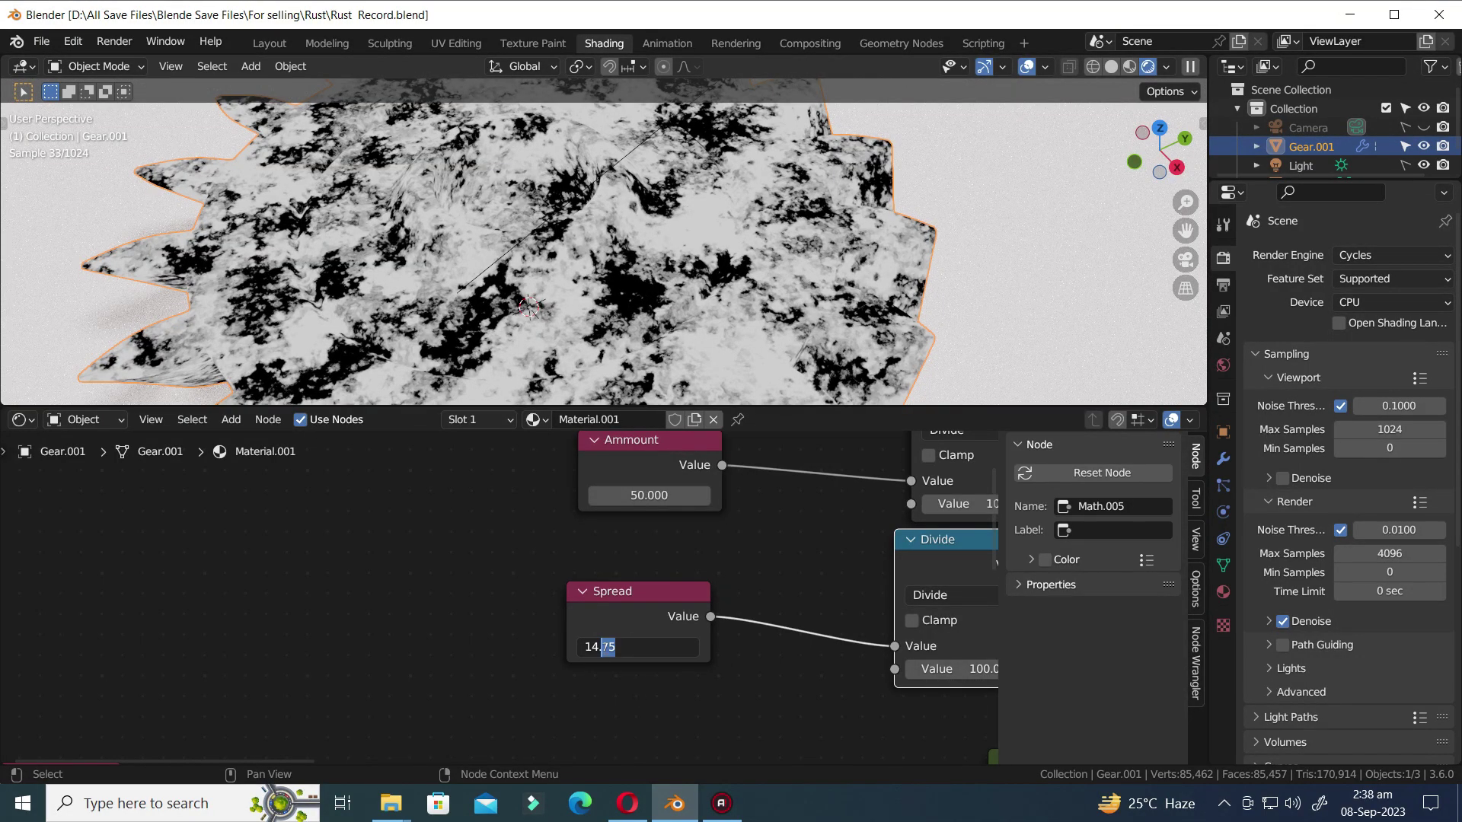
{"action": "key", "text": "BackSpace"}
{"action": "key", "text": "Return"}
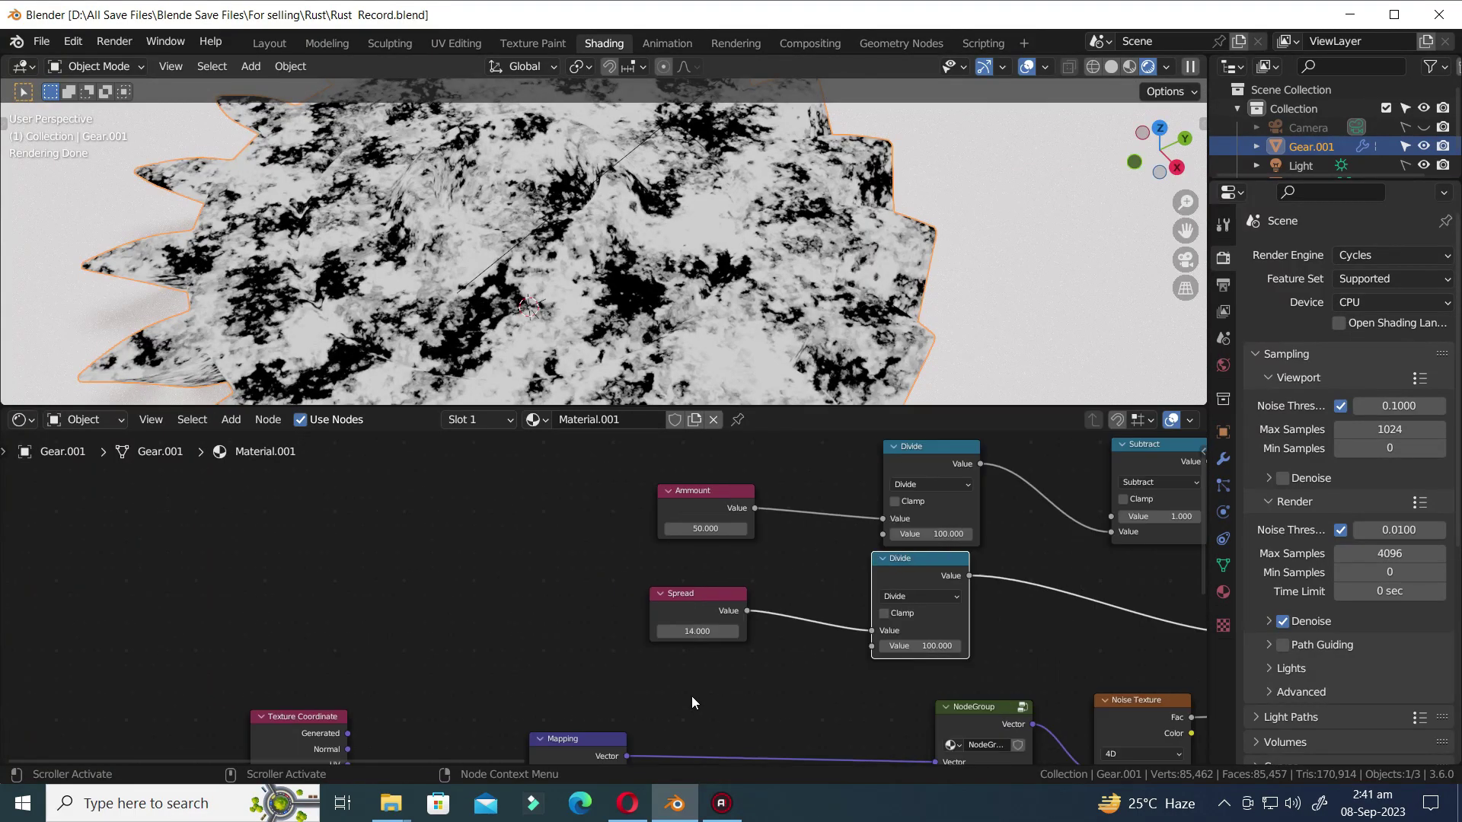
- Select the mask nodes from Ammount and Spread through Map Range, and move them above the rest of the node tree
{"action": "scroll", "coordinate": [691, 703], "scroll_direction": "down", "scroll_amount": 14}
{"action": "middle_click_drag", "start_coordinate": [902, 690], "coordinate": [748, 670]}
{"action": "scroll", "coordinate": [748, 670], "scroll_direction": "up", "scroll_amount": 3}
{"action": "scroll", "coordinate": [684, 644], "scroll_direction": "down", "scroll_amount": 4}
{"action": "middle_click_drag", "start_coordinate": [619, 642], "coordinate": [637, 644]}
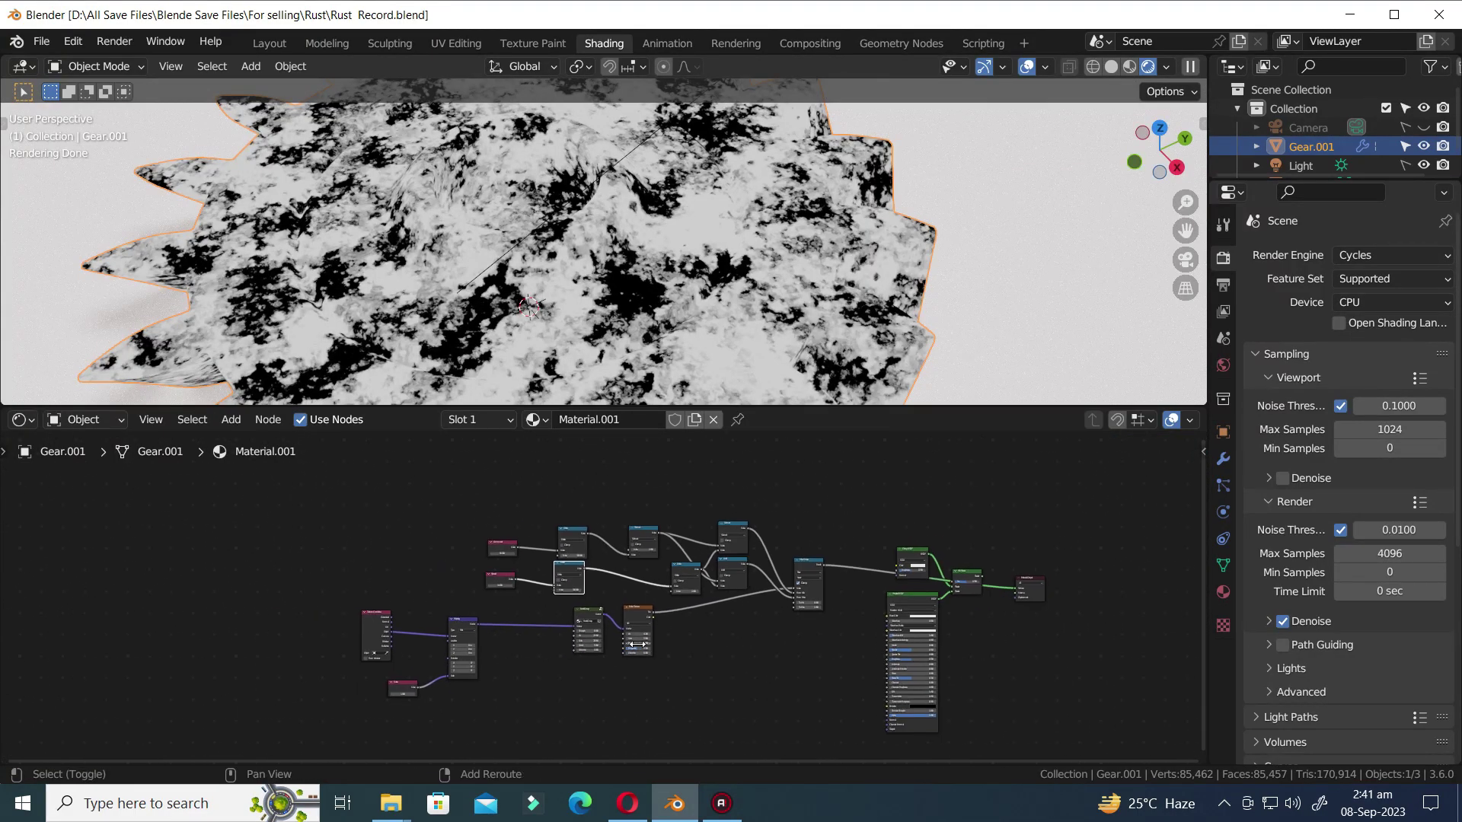
{"action": "scroll", "coordinate": [816, 644], "scroll_direction": "down", "scroll_amount": 2}
{"action": "left_click_drag", "start_coordinate": [883, 657], "coordinate": [609, 515]}
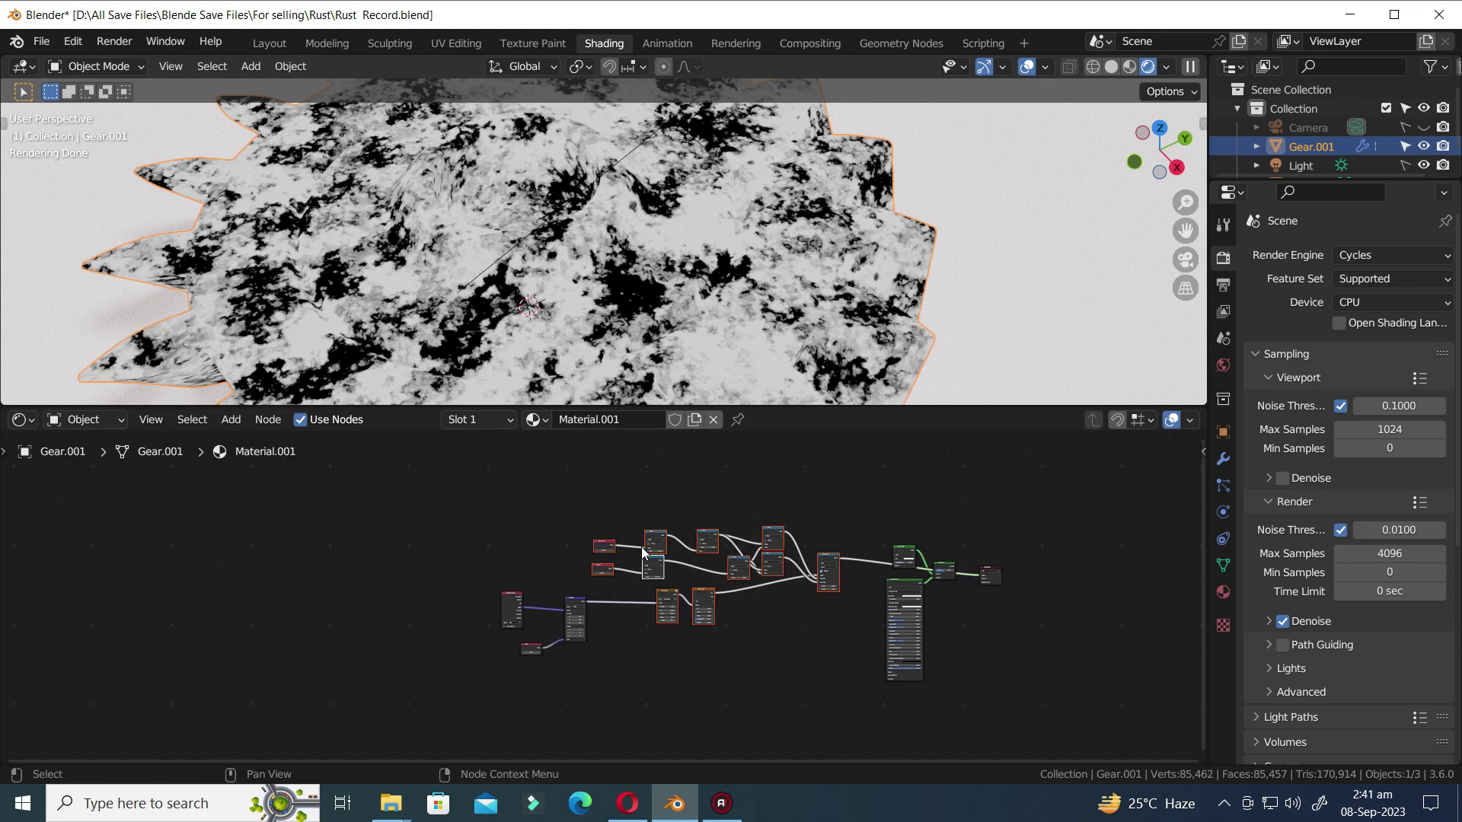
{"action": "scroll", "coordinate": [737, 652], "scroll_direction": "down", "scroll_amount": 1}
{"action": "key", "text": "g"}
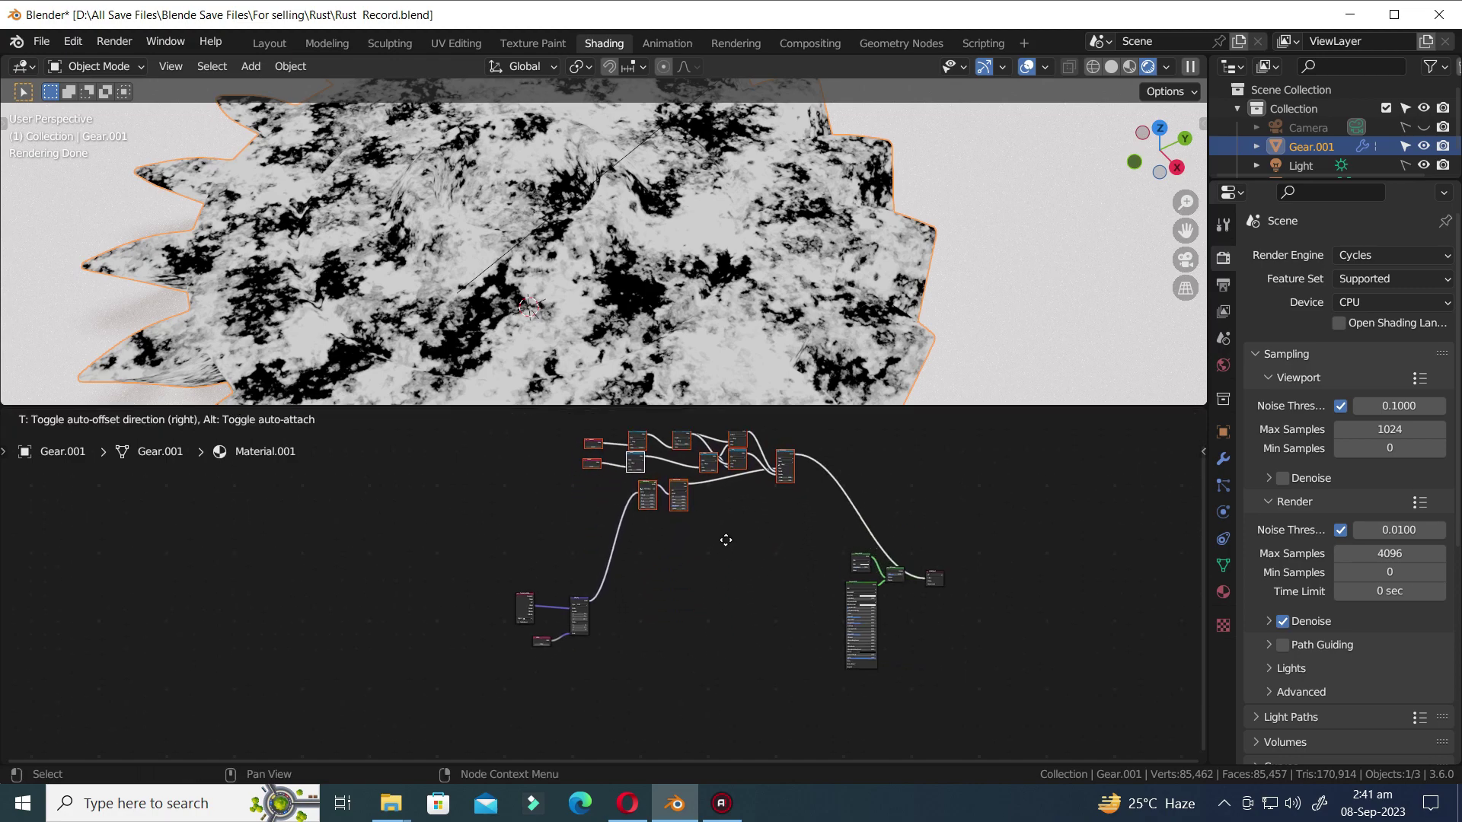
{"action": "left_click", "coordinate": [730, 556]}
- Duplicate the distortion NodeGroup, place the copy beside the Mapping node, and save the file
{"action": "left_click", "coordinate": [653, 498]}
{"action": "scroll", "coordinate": [678, 527], "scroll_direction": "up", "scroll_amount": 1}
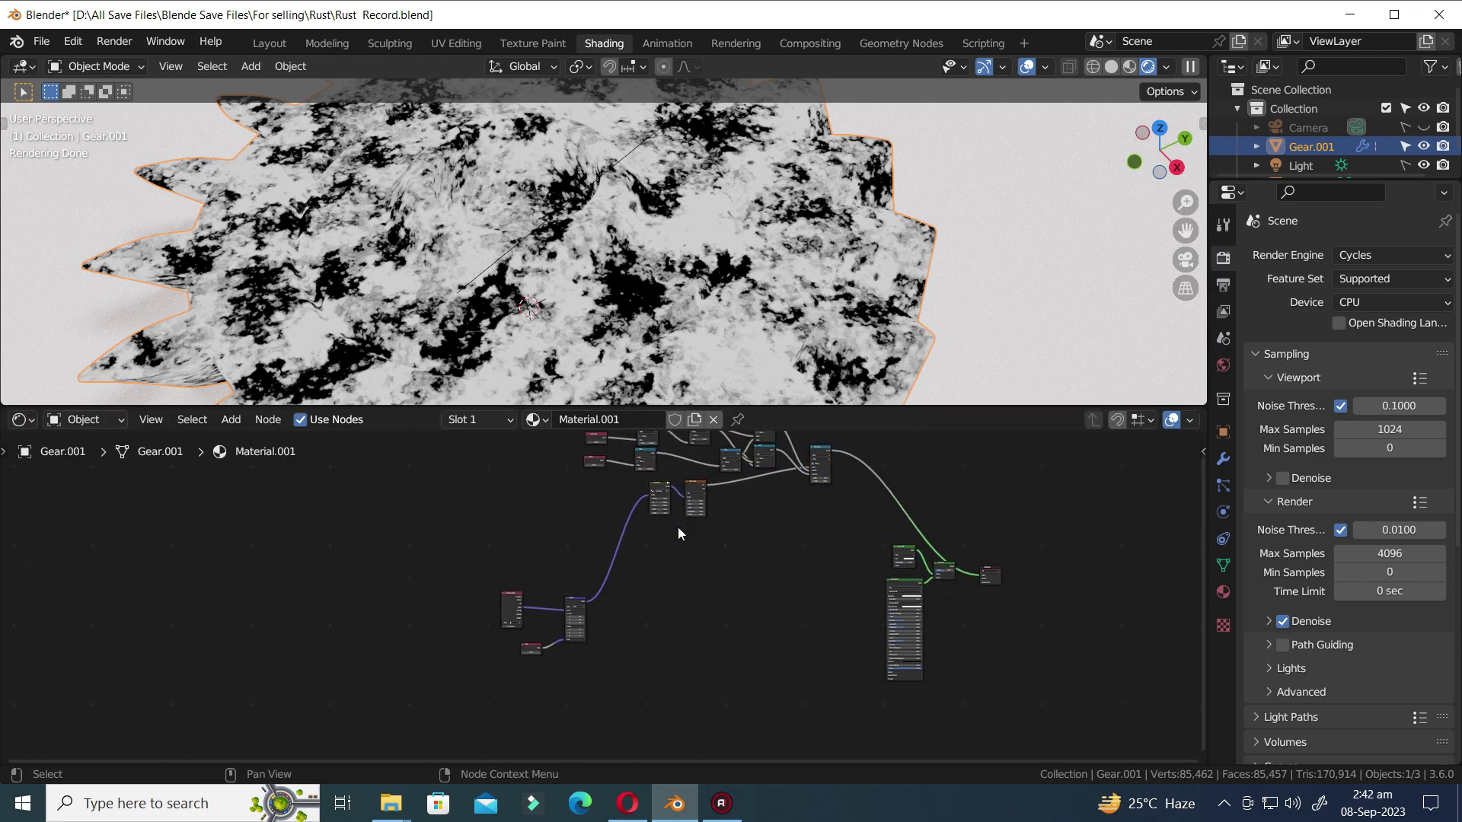
{"action": "scroll", "coordinate": [679, 530], "scroll_direction": "up", "scroll_amount": 3}
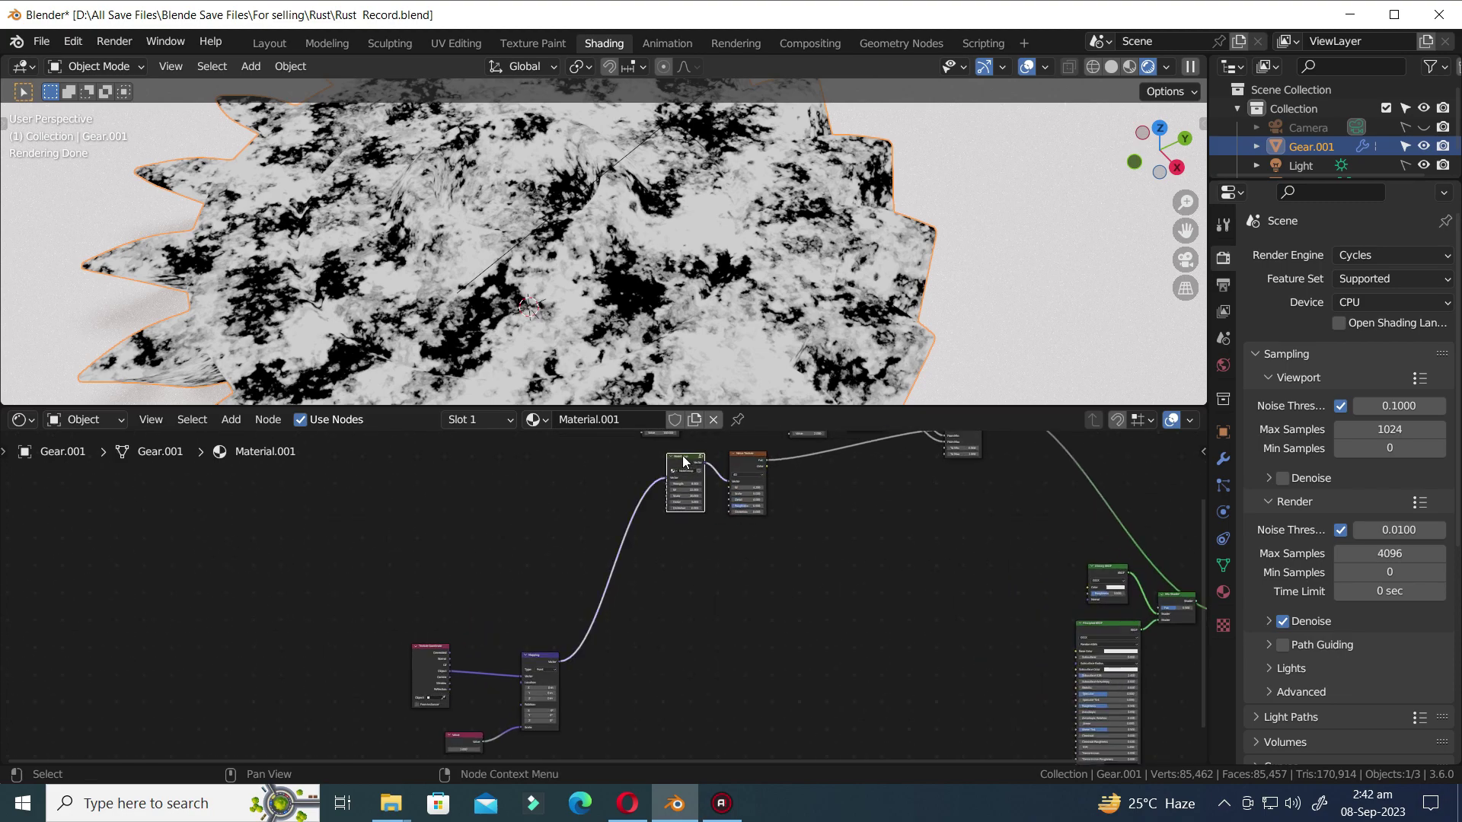
{"action": "key", "text": "shift+d"}
{"action": "left_click", "coordinate": [597, 708]}
{"action": "key", "text": "ctrl+s"}
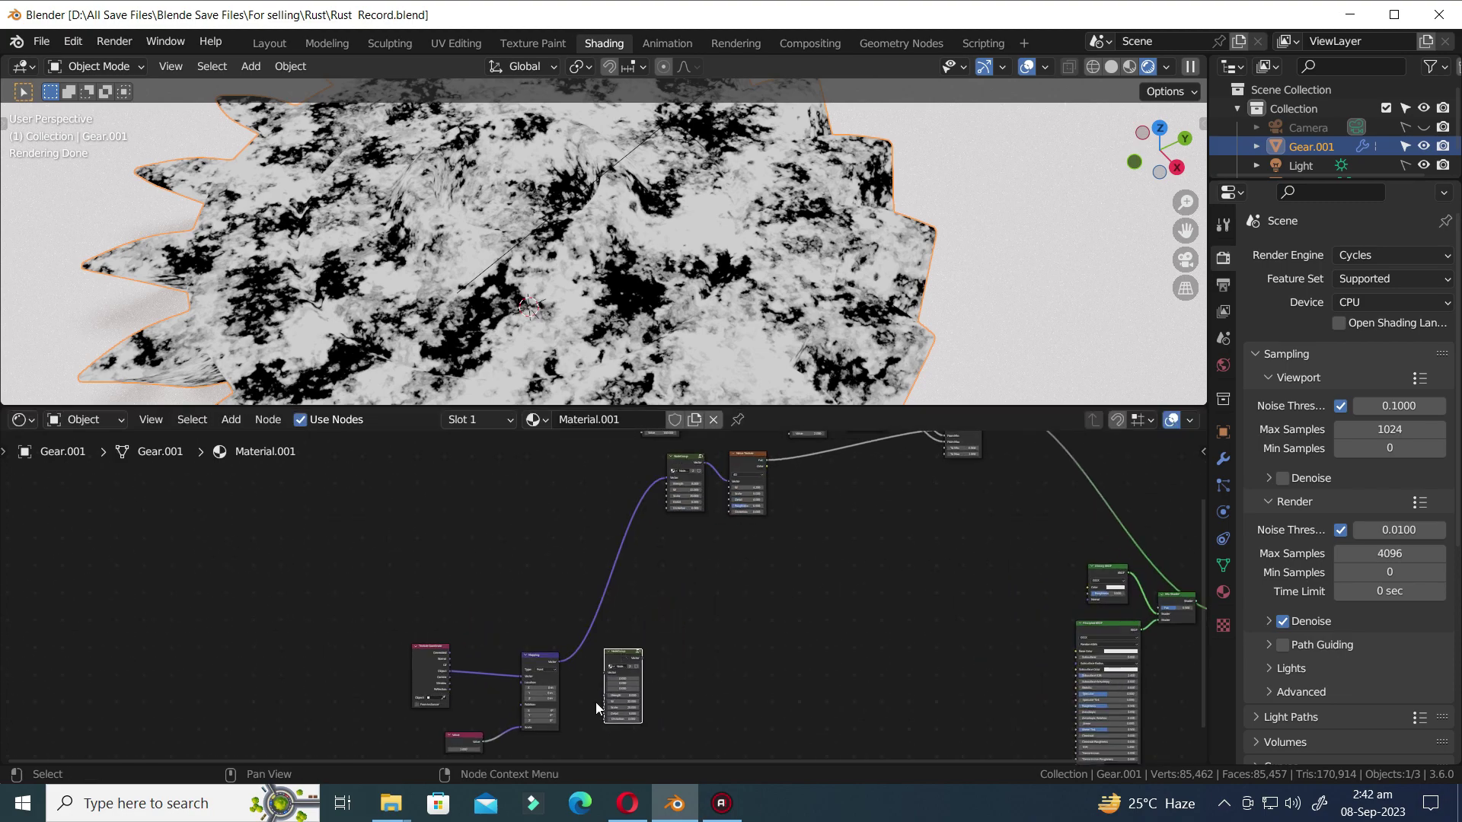
- Connect Mapping's Vector output to the duplicated NodeGroup's Vector input, save the file, and preview the group's output on the gear
{"action": "scroll", "coordinate": [597, 703], "scroll_direction": "up", "scroll_amount": 10}
{"action": "middle_click_drag", "start_coordinate": [596, 703], "coordinate": [659, 615]}
{"action": "scroll", "coordinate": [659, 449], "scroll_direction": "up", "scroll_amount": 8}
{"action": "left_click_drag", "start_coordinate": [766, 407], "coordinate": [766, 364]}
{"action": "middle_click_drag", "start_coordinate": [686, 522], "coordinate": [687, 468], "text": "shift"}
{"action": "left_click_drag", "start_coordinate": [547, 468], "coordinate": [731, 514]}
{"action": "key", "text": "ctrl+s"}
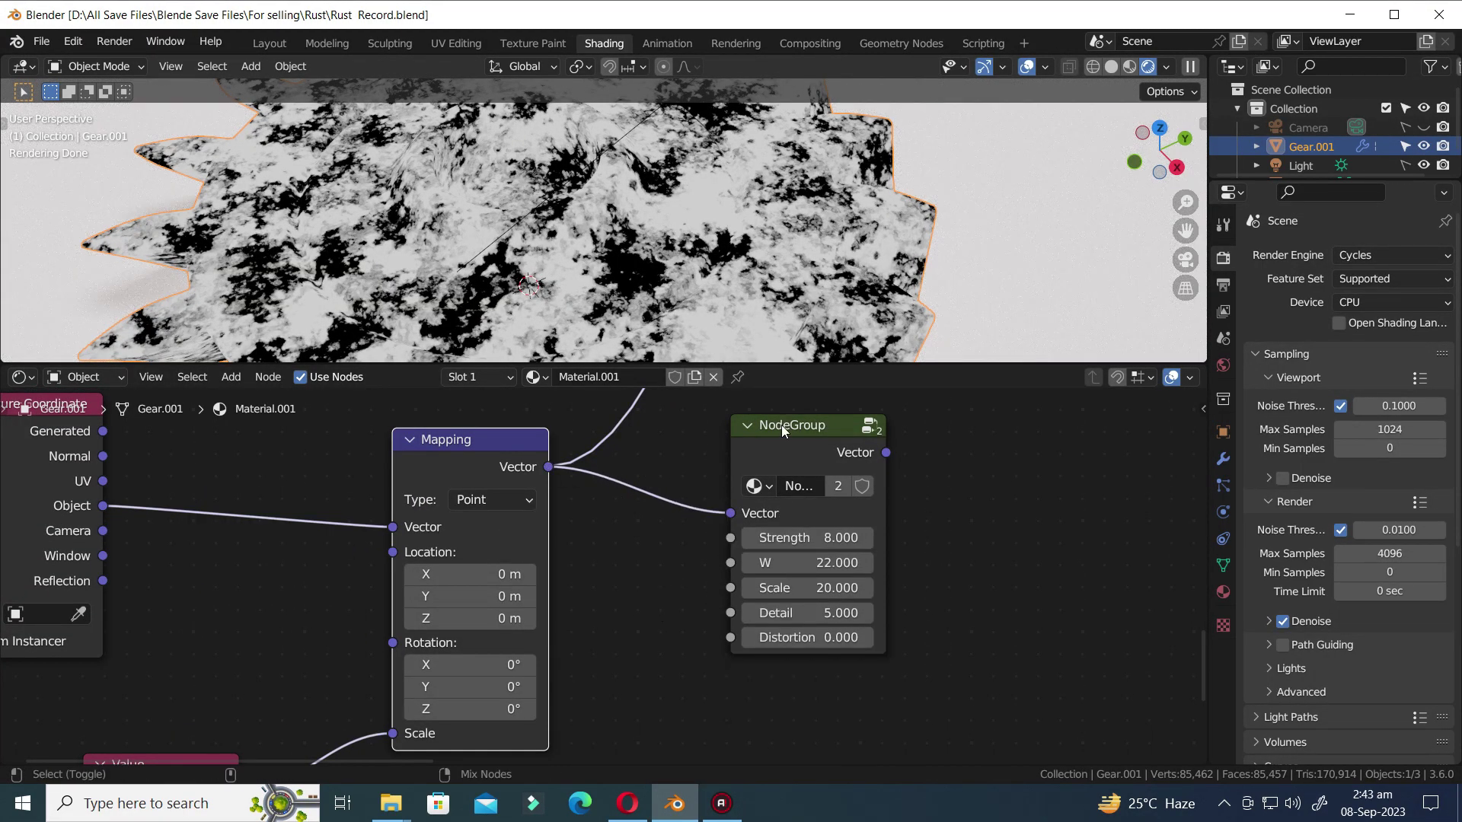
{"action": "left_click", "coordinate": [781, 425], "text": "ctrl+shift"}
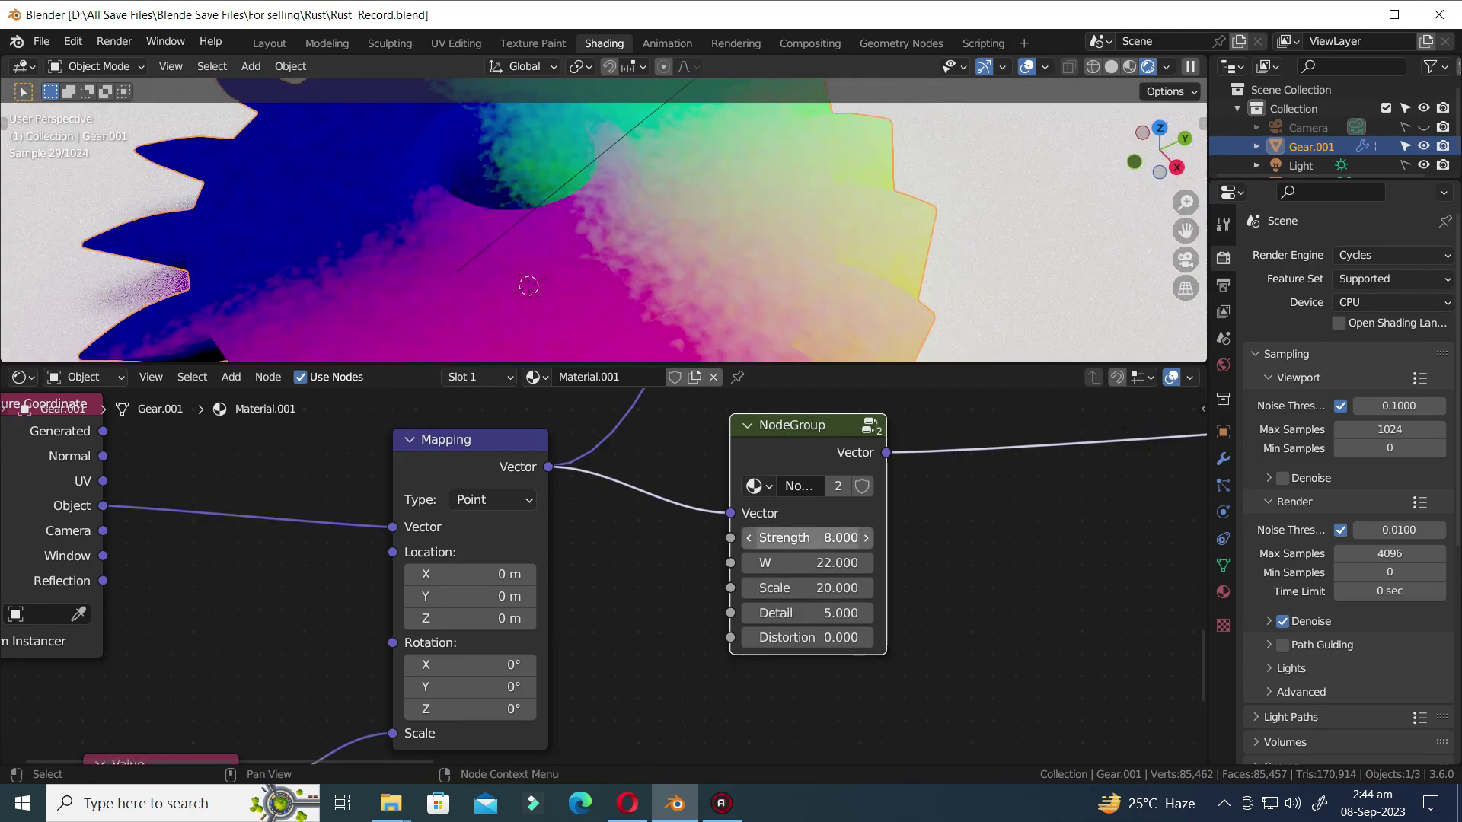
- Set the duplicated NodeGroup's Strength to 6, Scale to 16 and W to 26
{"action": "left_click", "coordinate": [833, 537]}
{"action": "type", "text": "6"}
{"action": "key", "text": "Return"}
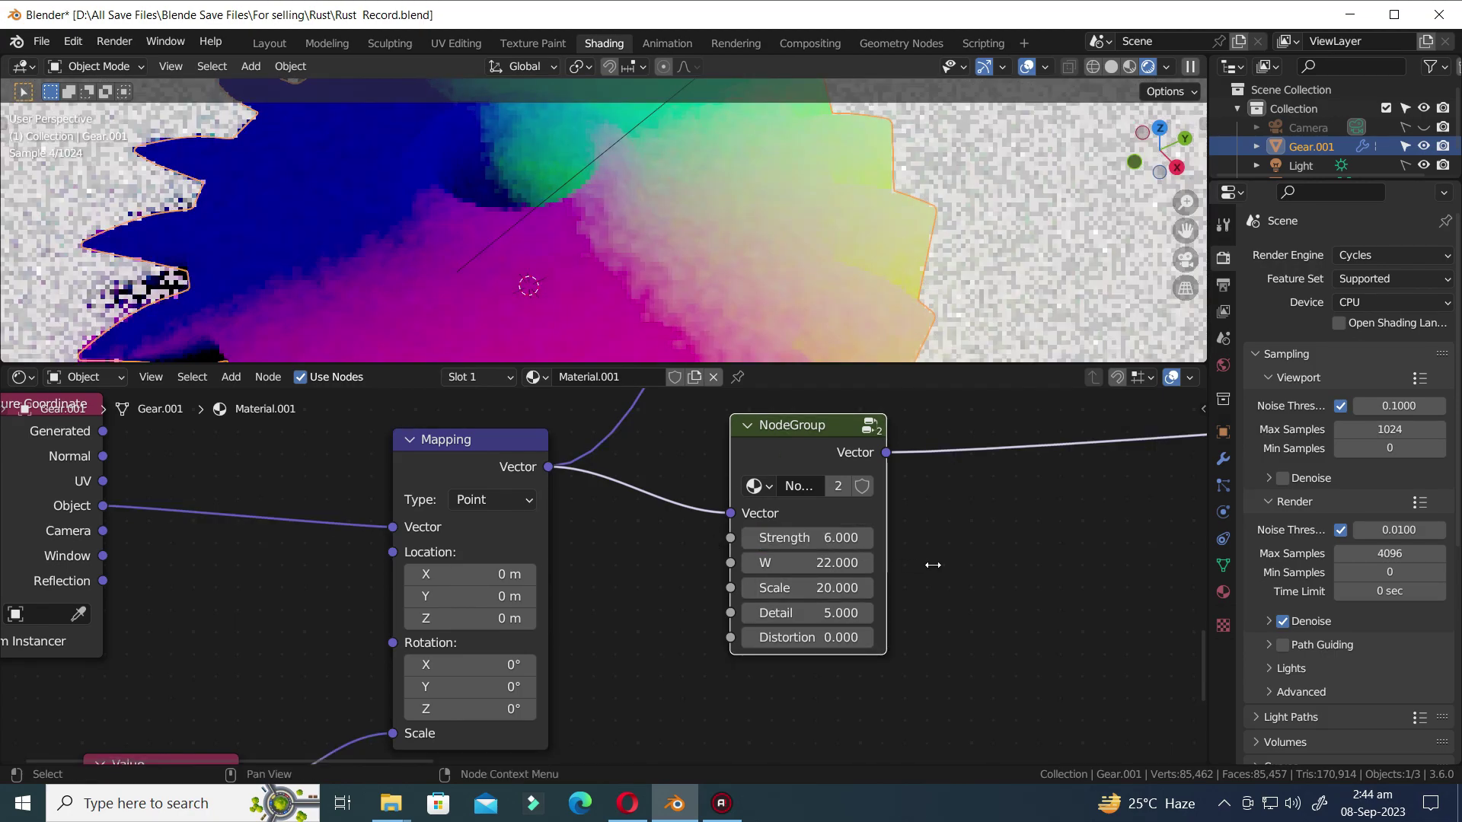
{"action": "left_click", "coordinate": [804, 584]}
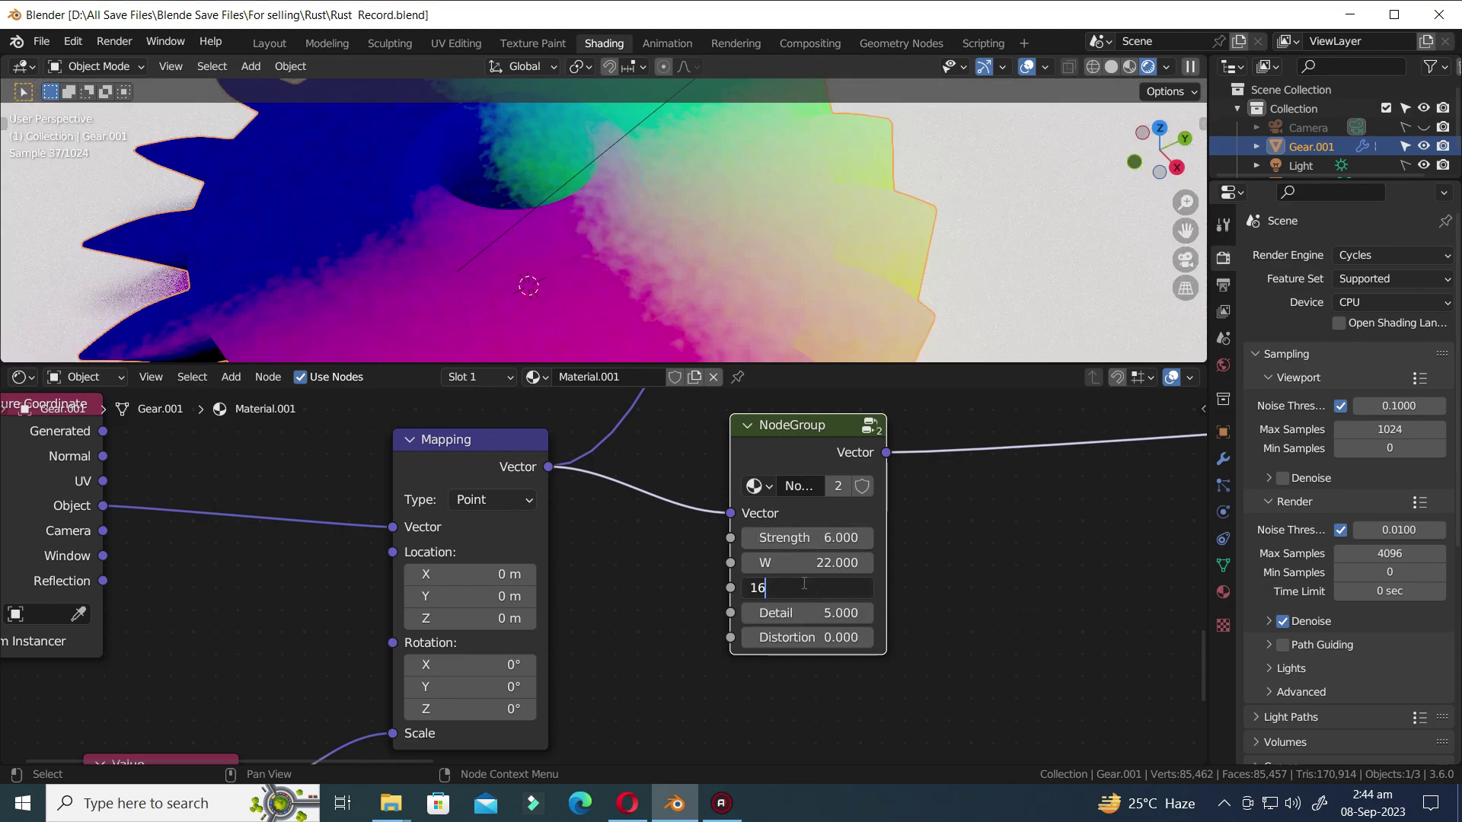
{"action": "key", "text": "Return"}
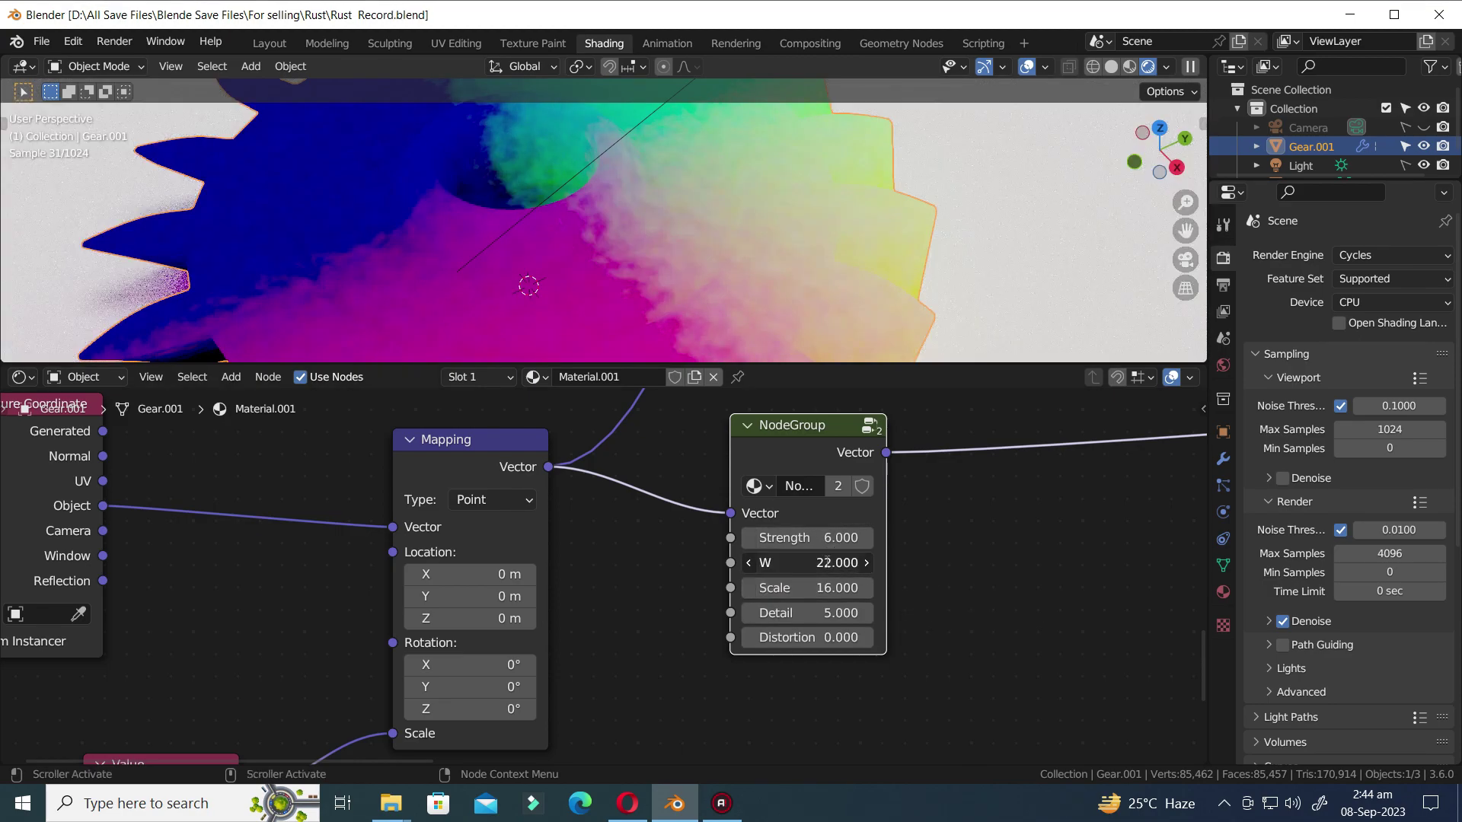
{"action": "left_click", "coordinate": [827, 562]}
{"action": "type", "text": "26"}
{"action": "key", "text": "Return"}
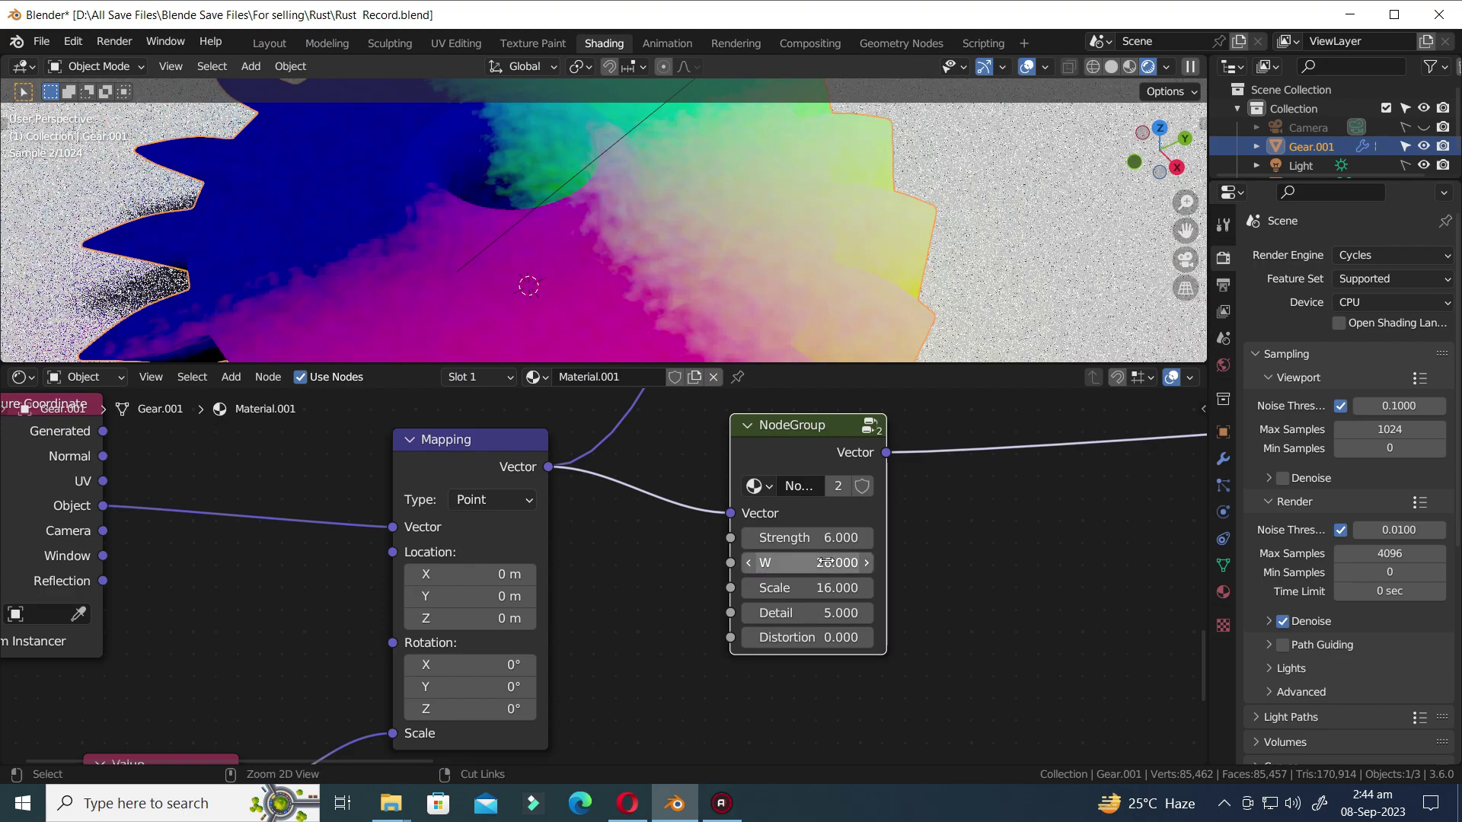
- Add a second Mapping node below the duplicated NodeGroup and save the file
{"action": "scroll", "coordinate": [681, 685], "scroll_direction": "down", "scroll_amount": 4}
{"action": "middle_click_drag", "start_coordinate": [702, 632], "coordinate": [709, 661]}
{"action": "left_click_drag", "start_coordinate": [705, 539], "coordinate": [716, 480]}
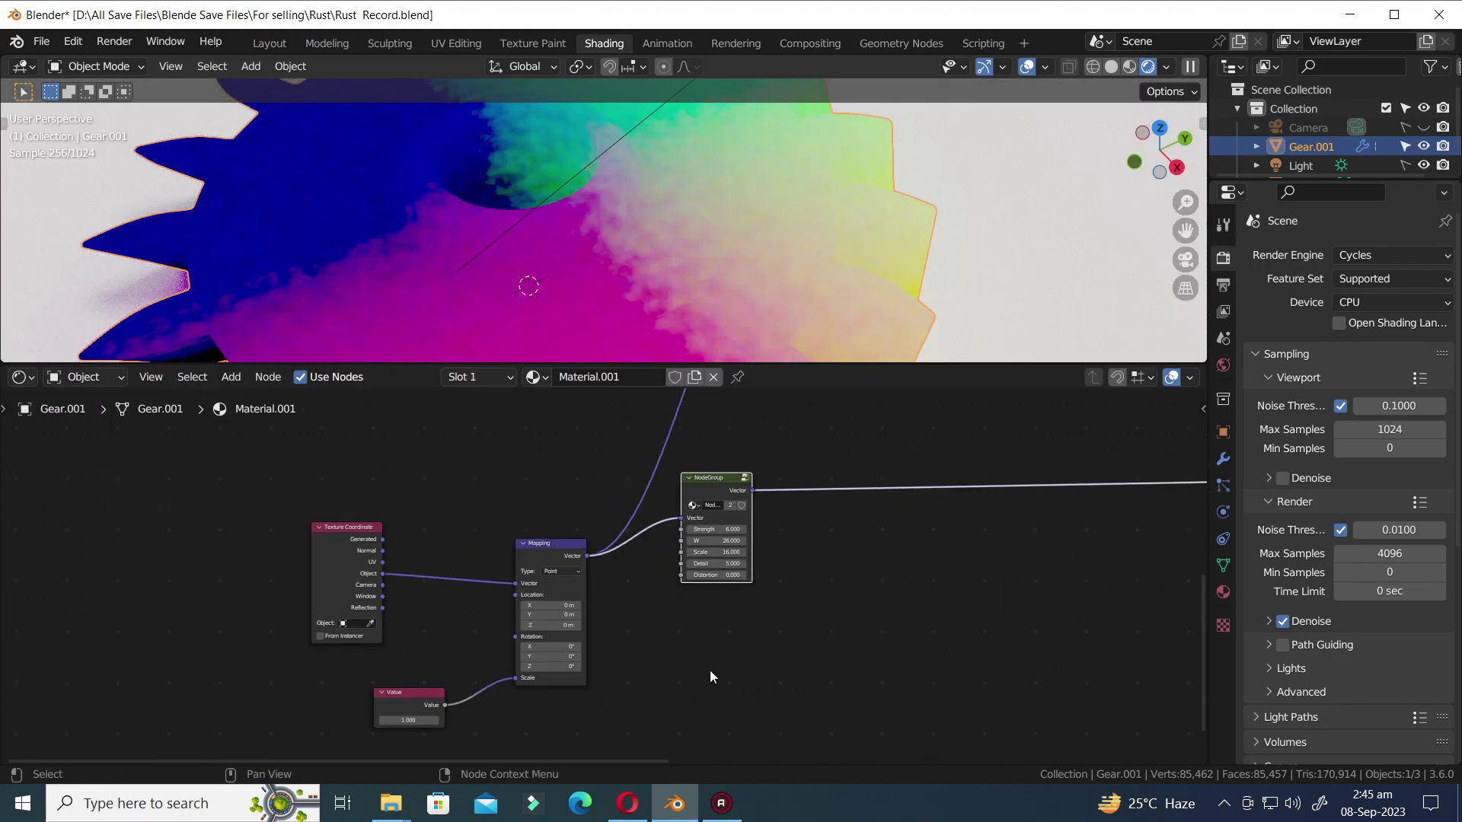
{"action": "middle_click_drag", "start_coordinate": [700, 724], "coordinate": [699, 620]}
{"action": "key", "text": "shift+a"}
{"action": "type", "text": "mapp"}
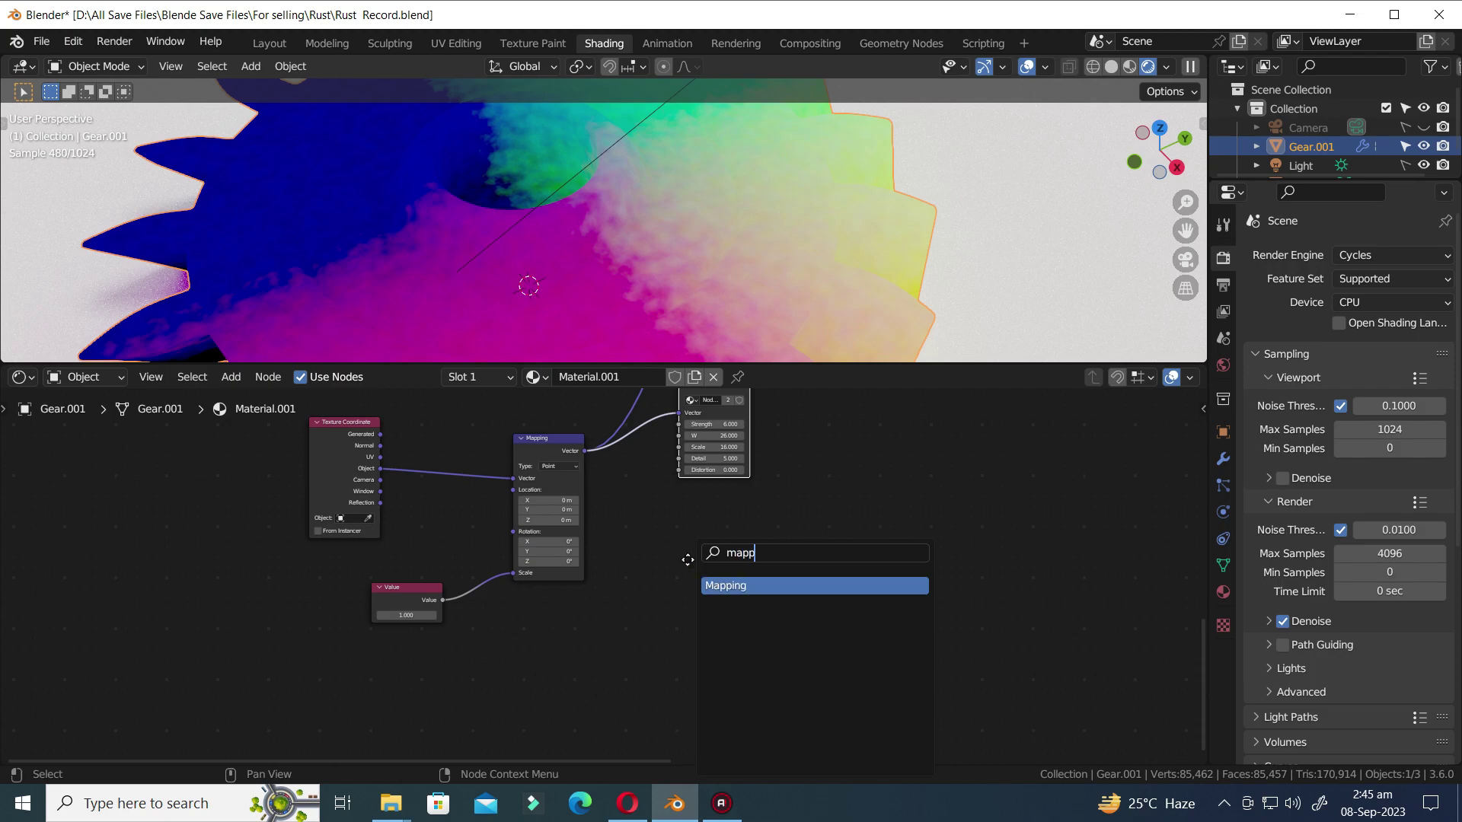
{"action": "key", "text": "Return"}
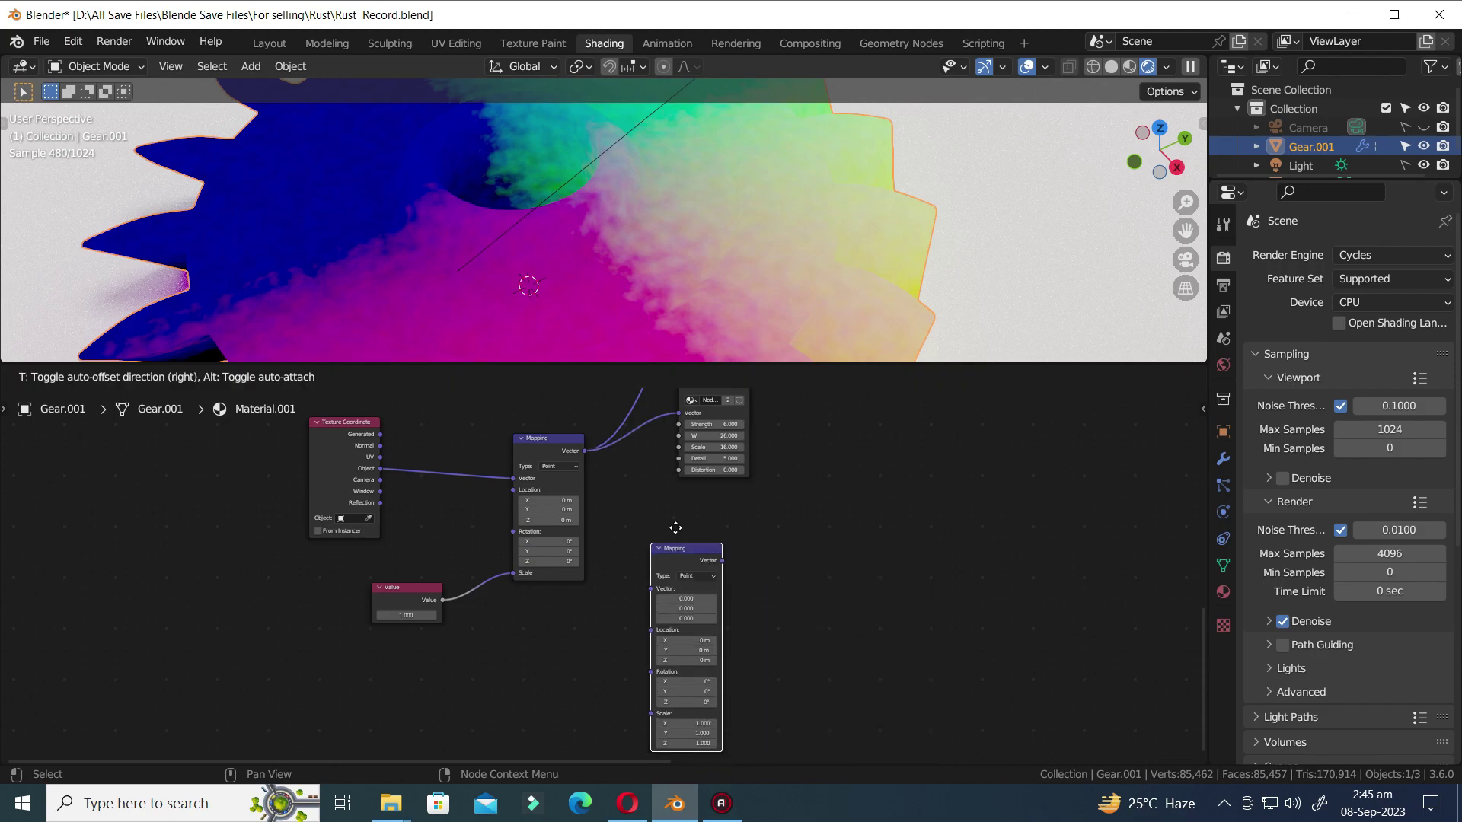
{"action": "left_click", "coordinate": [680, 543]}
{"action": "key", "text": "ctrl+s"}
- Connect the first Mapping's Vector output to the new Mapping's Vector input, and set the new node's Z scale to 0.05
{"action": "scroll", "coordinate": [599, 597], "scroll_direction": "up", "scroll_amount": 1}
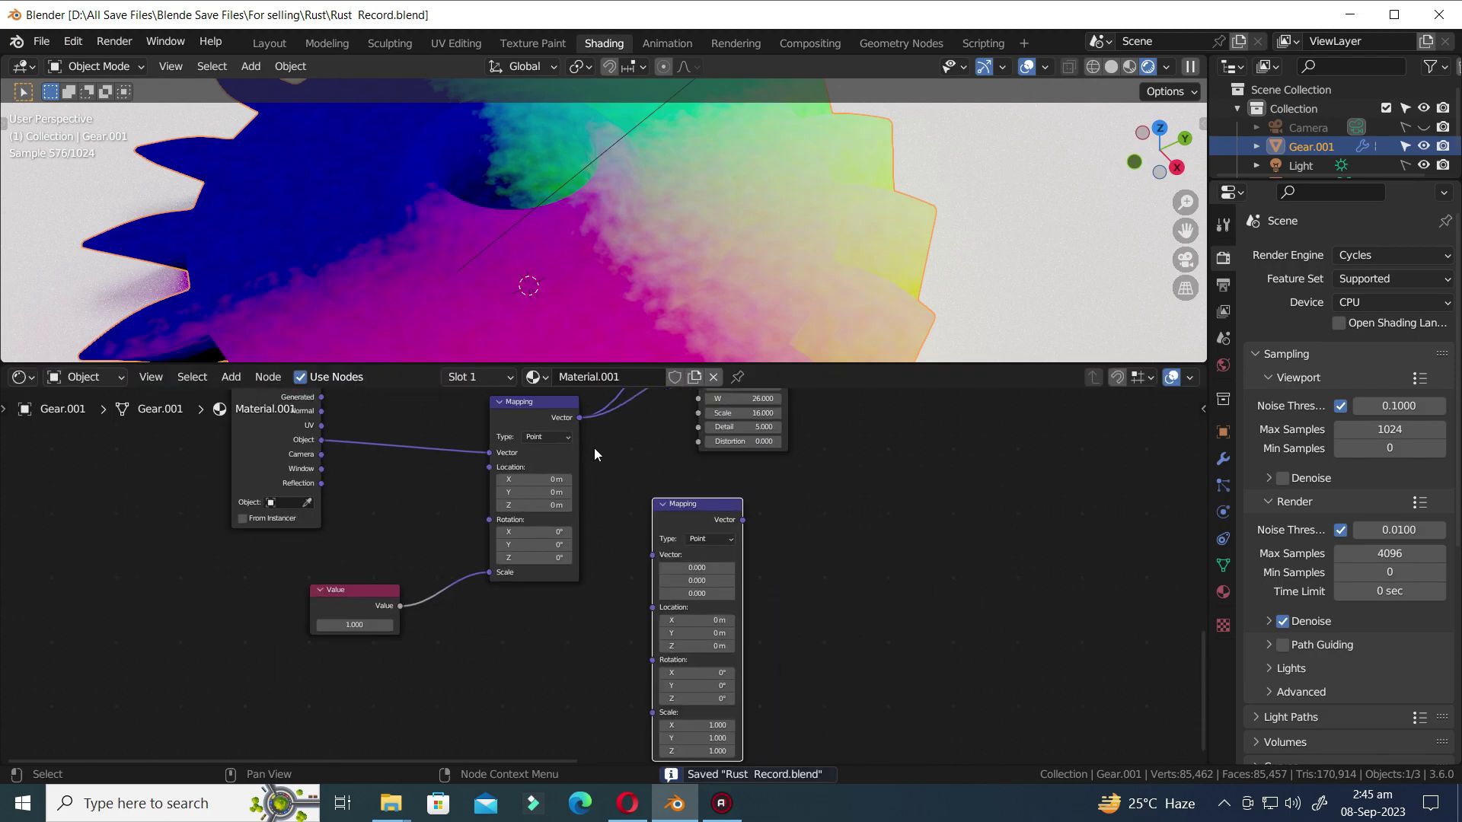
{"action": "left_click_drag", "start_coordinate": [581, 417], "coordinate": [653, 559]}
{"action": "scroll", "coordinate": [734, 277], "scroll_direction": "down", "scroll_amount": 5}
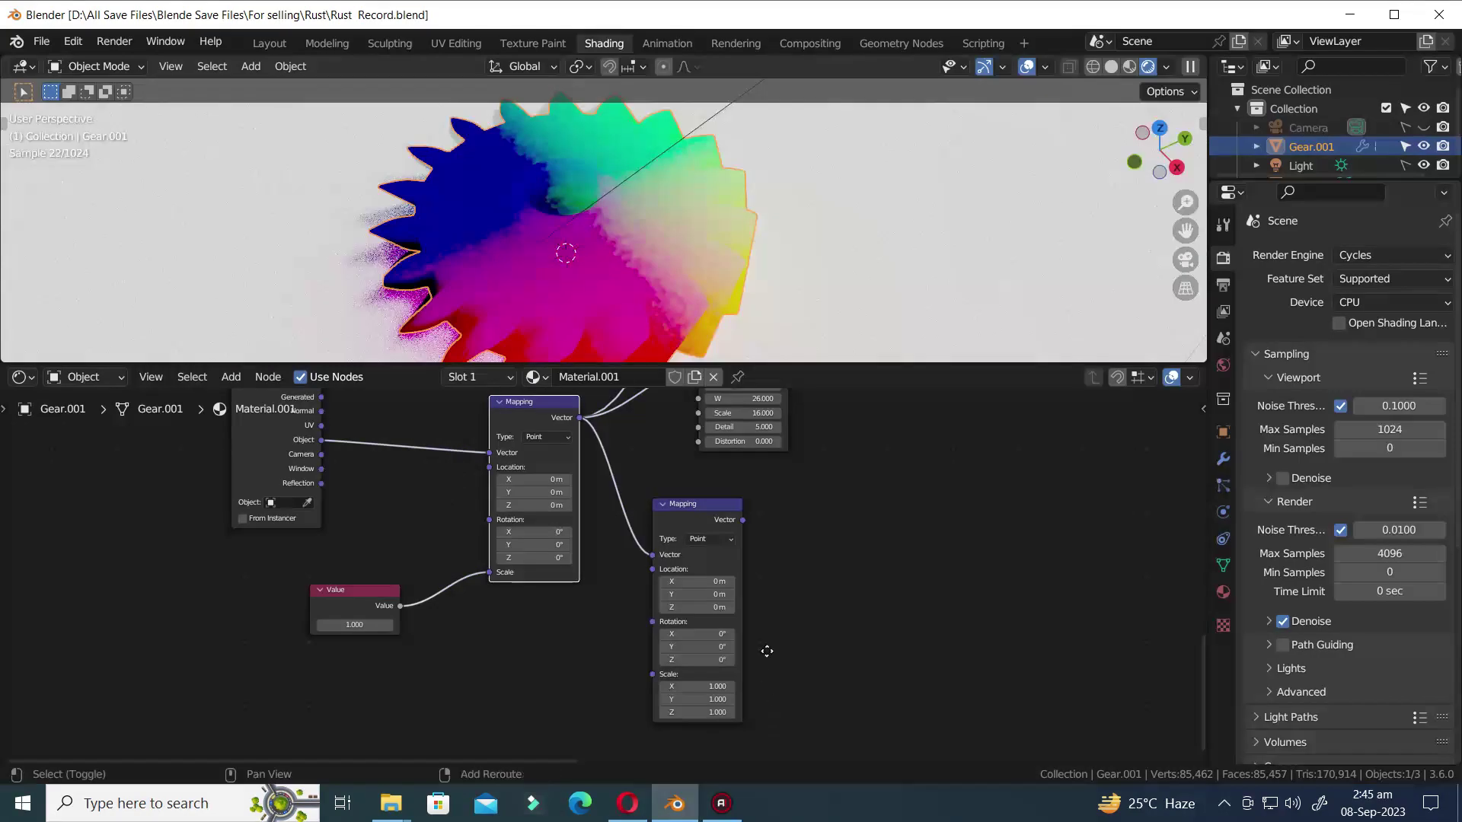
{"action": "scroll", "coordinate": [758, 670], "scroll_direction": "up", "scroll_amount": 1}
{"action": "scroll", "coordinate": [757, 685], "scroll_direction": "up", "scroll_amount": 1}
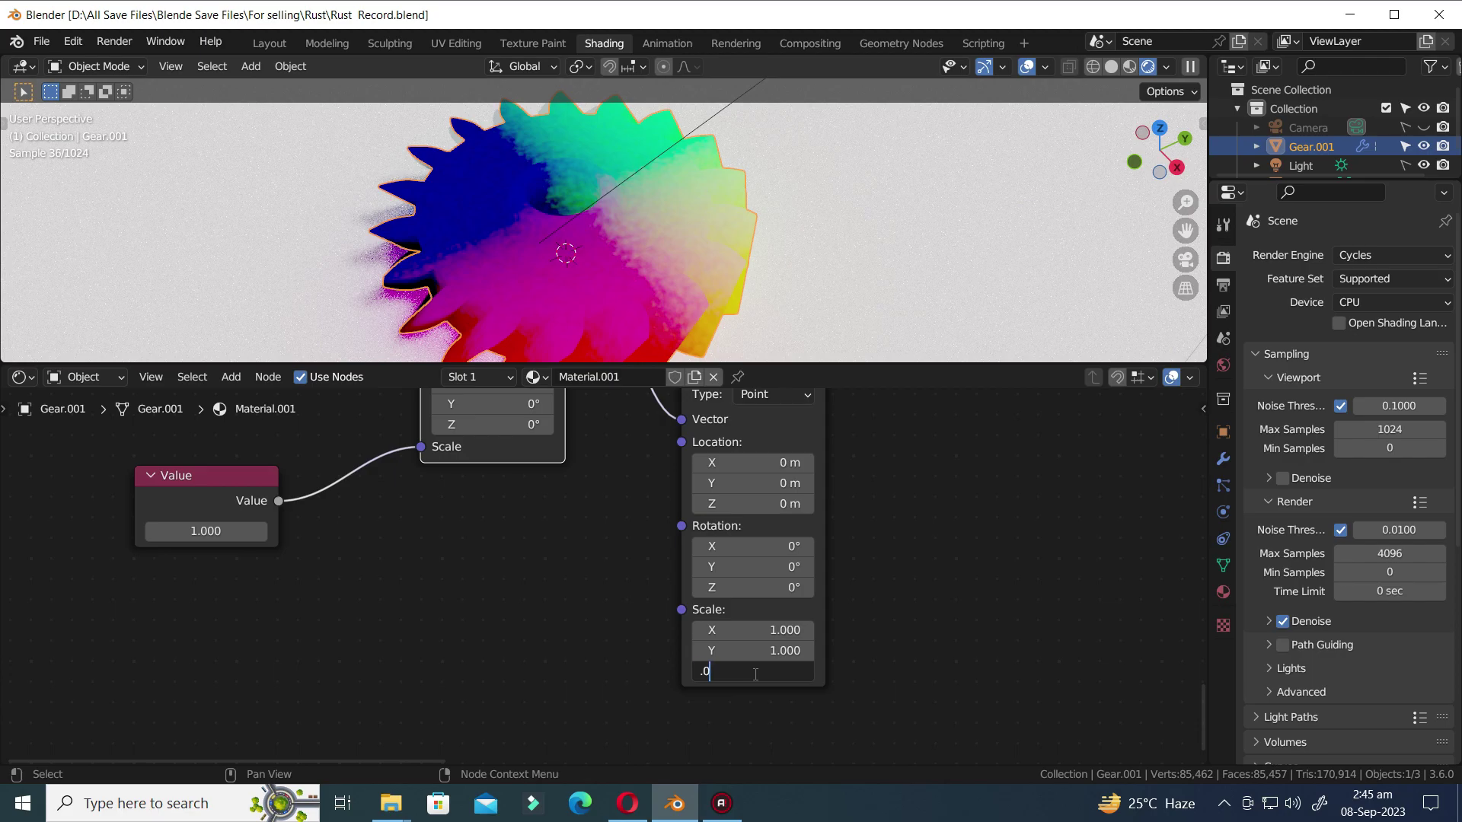
{"action": "type", "text": "5"}
{"action": "key", "text": "Return"}
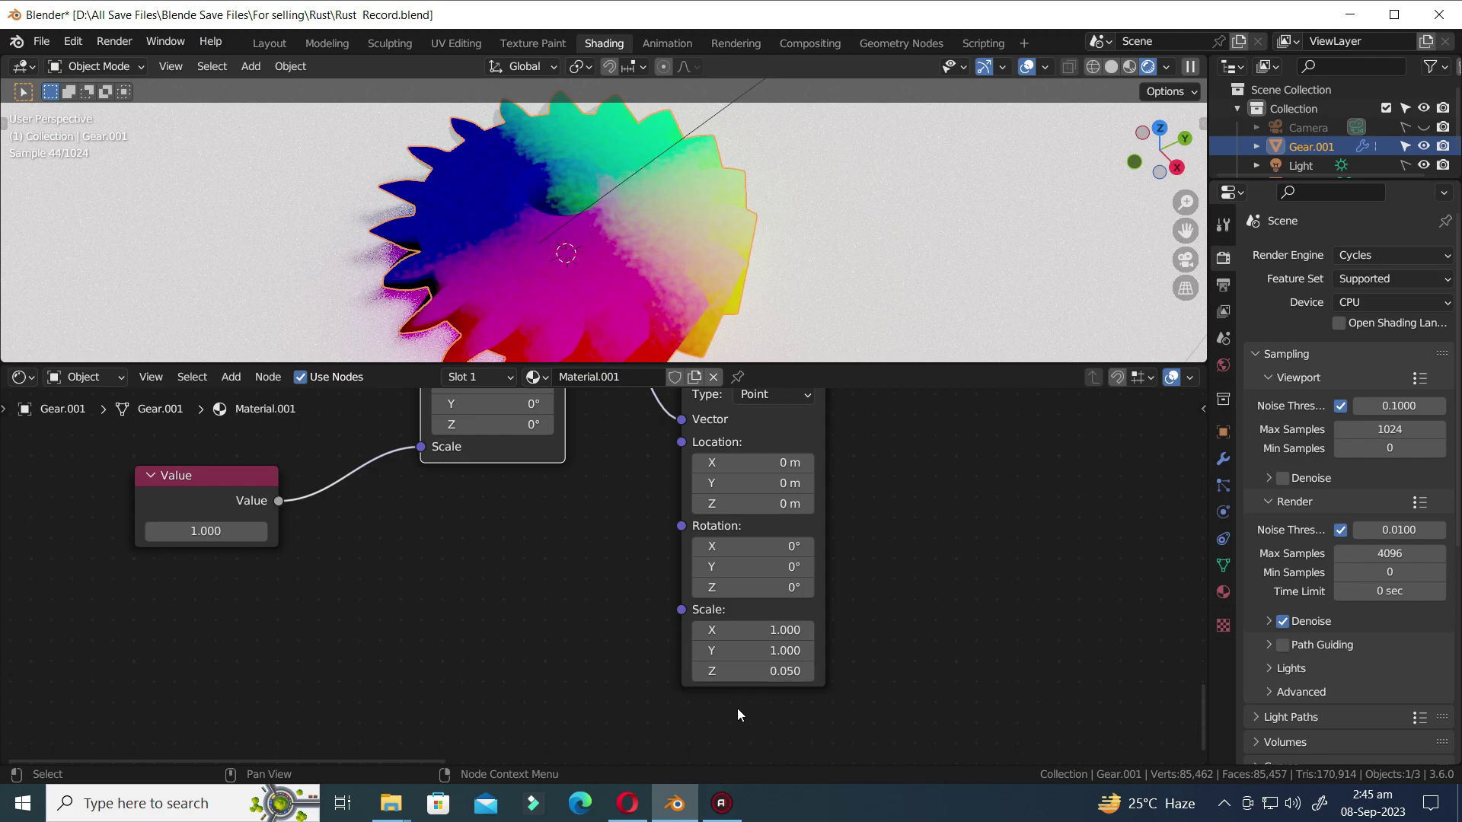
- Add a Noise Texture node beside the new Mapping node and save the file
{"action": "scroll", "coordinate": [738, 708], "scroll_direction": "down", "scroll_amount": 5}
{"action": "middle_click_drag", "start_coordinate": [813, 557], "coordinate": [697, 639]}
{"action": "key", "text": "shift+a"}
{"action": "type", "text": "snois"}
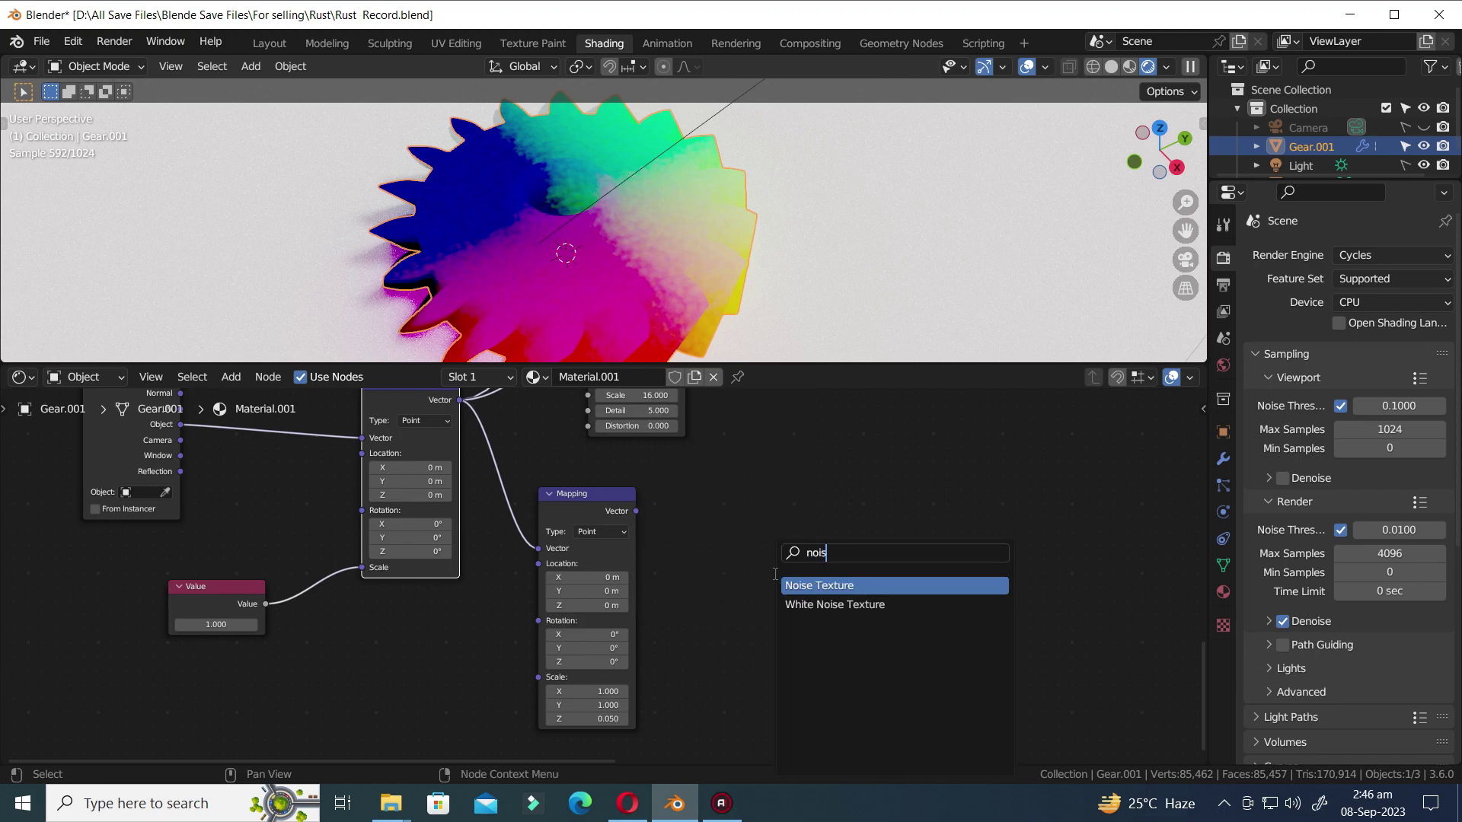
{"action": "key", "text": "Return"}
{"action": "left_click", "coordinate": [767, 584]}
{"action": "key", "text": "ctrl+s"}
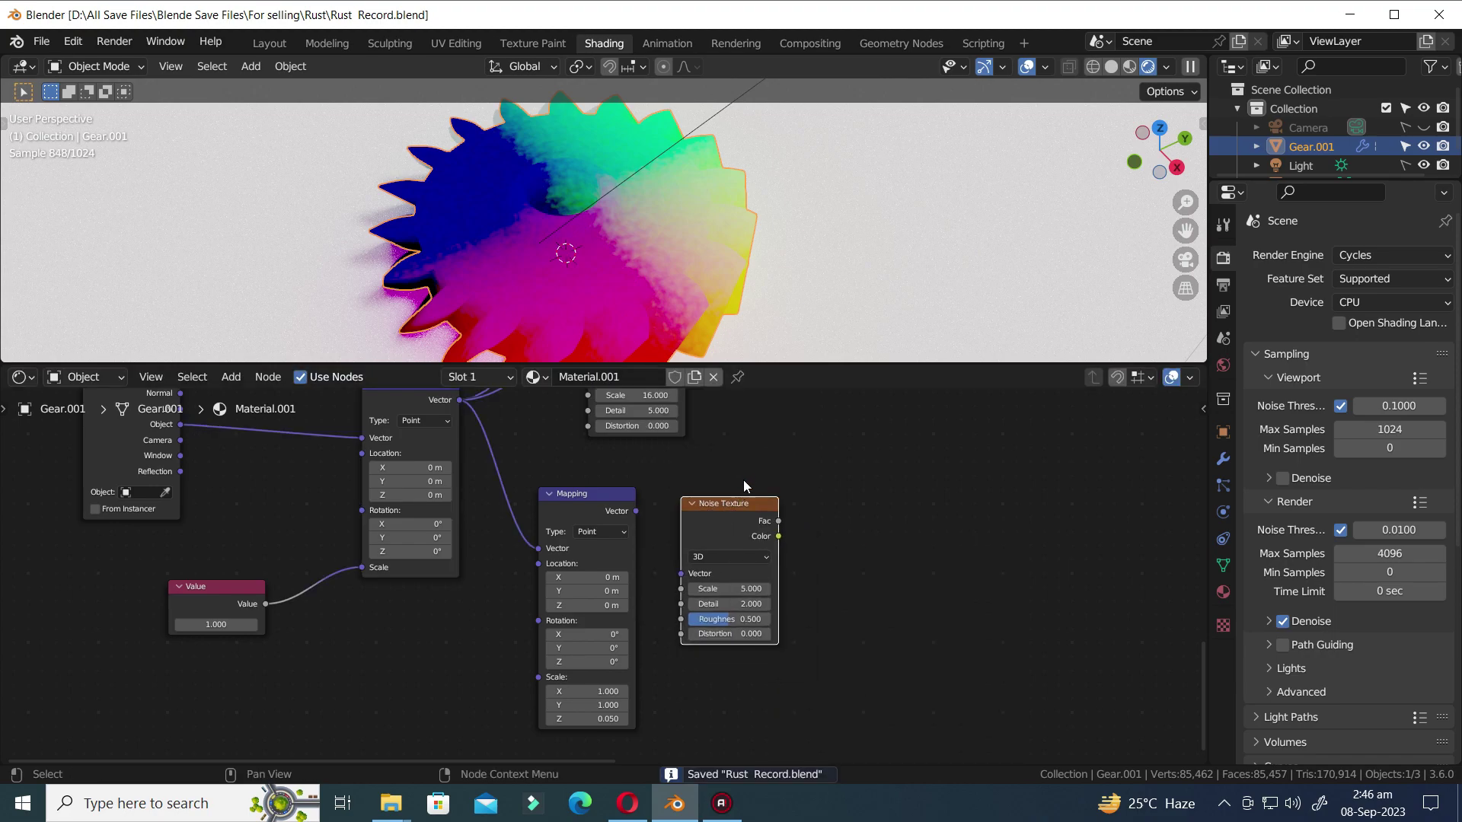
- Connect the new Mapping's Vector output to the Noise Texture and preview the noise on the gear's side
{"action": "left_click", "coordinate": [608, 549], "text": "shift"}
{"action": "key", "text": "f"}
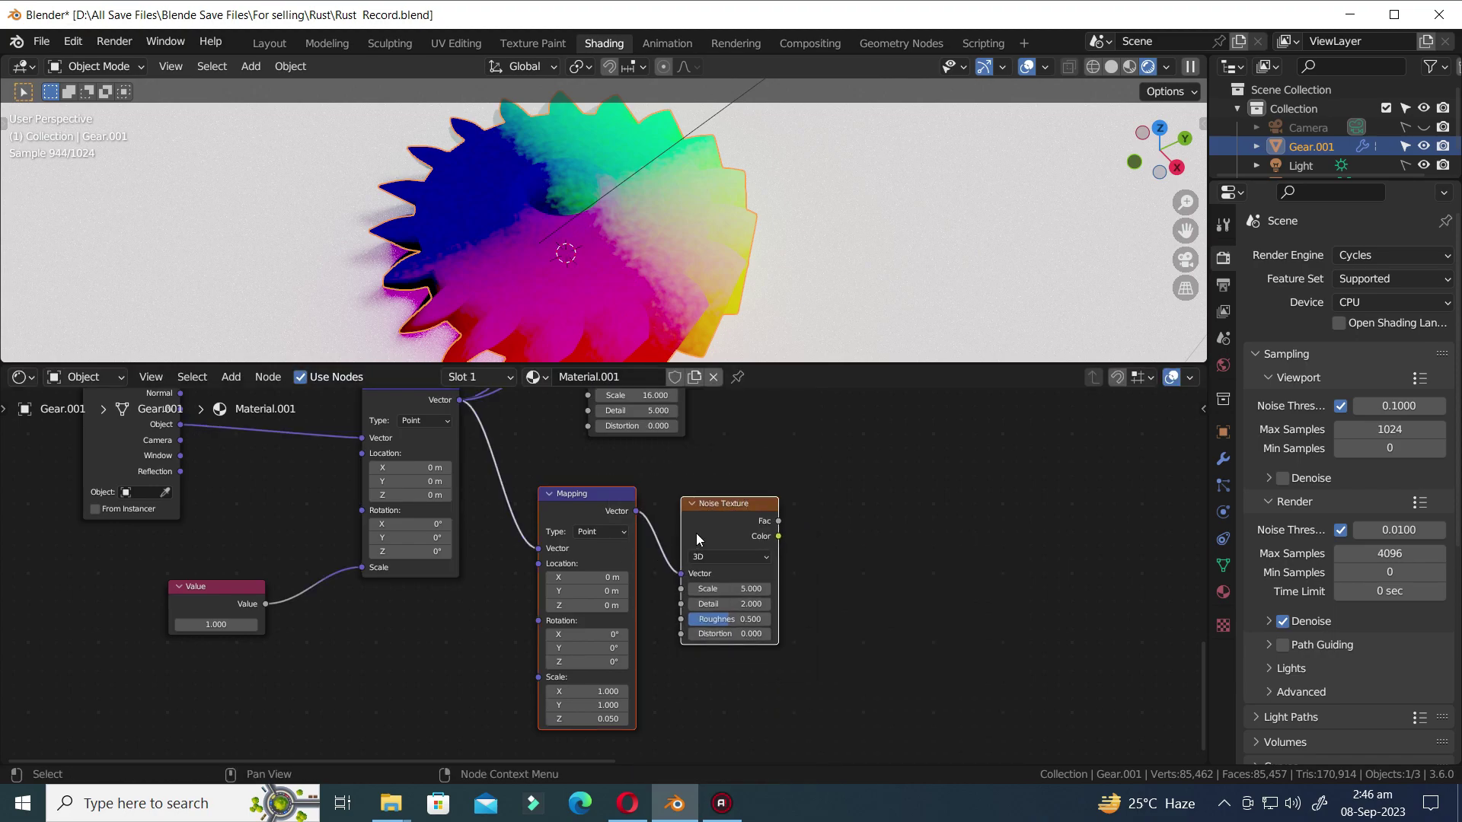
{"action": "left_click", "coordinate": [733, 508], "text": "ctrl+shift"}
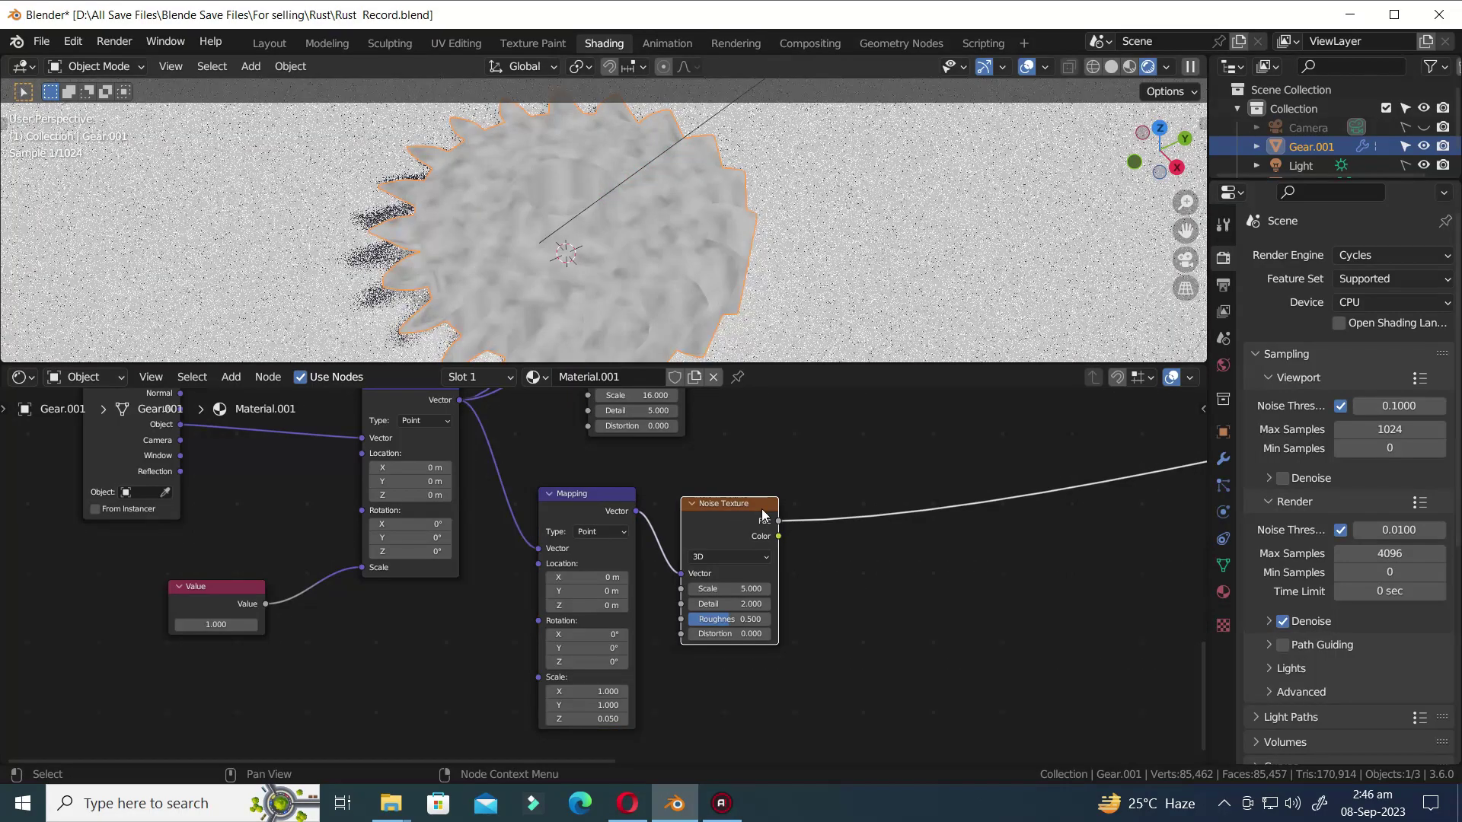
{"action": "middle_click_drag", "start_coordinate": [777, 319], "coordinate": [760, 262]}
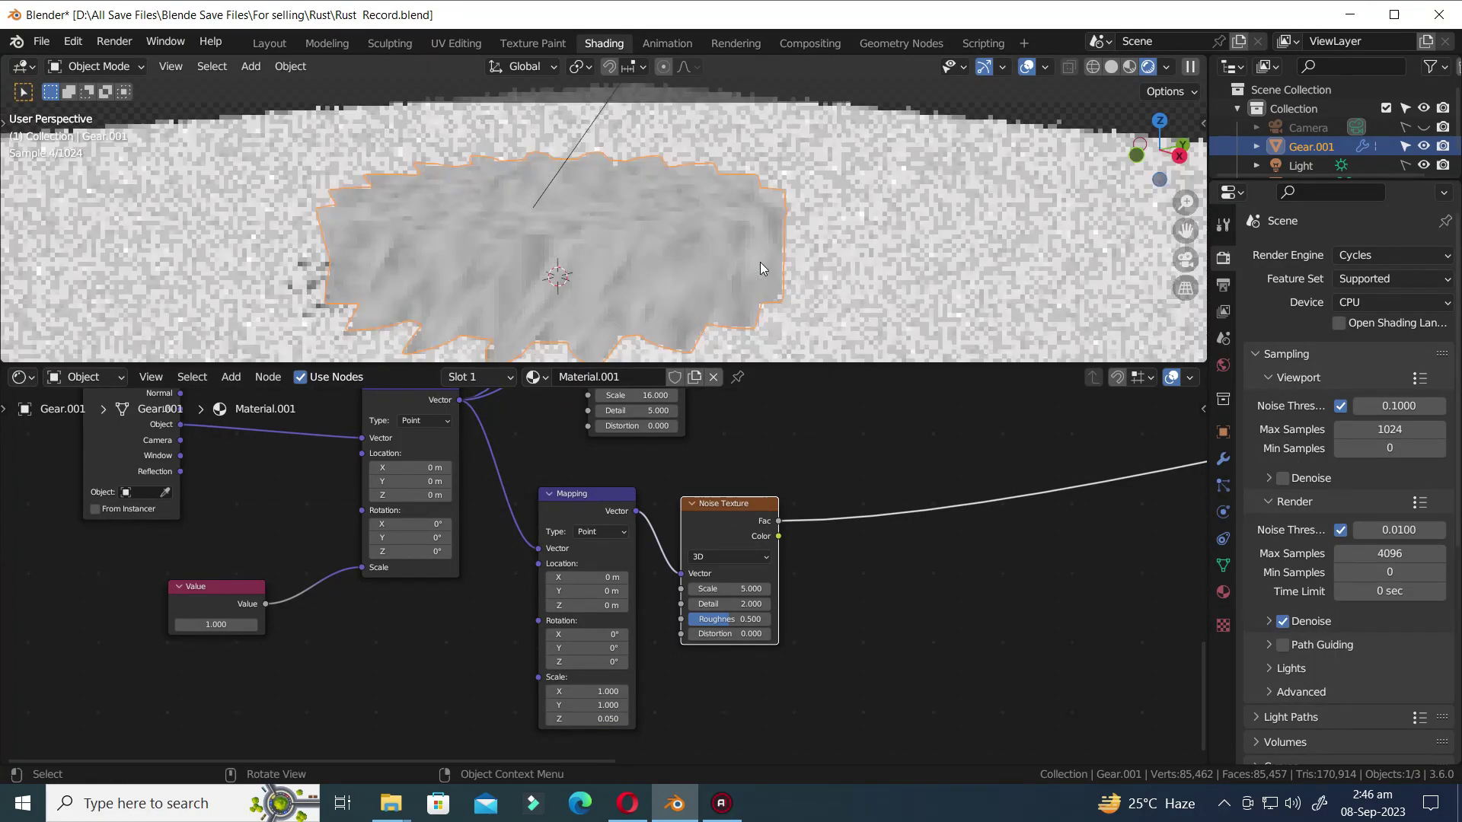
{"action": "scroll", "coordinate": [760, 262], "scroll_direction": "up", "scroll_amount": 2}
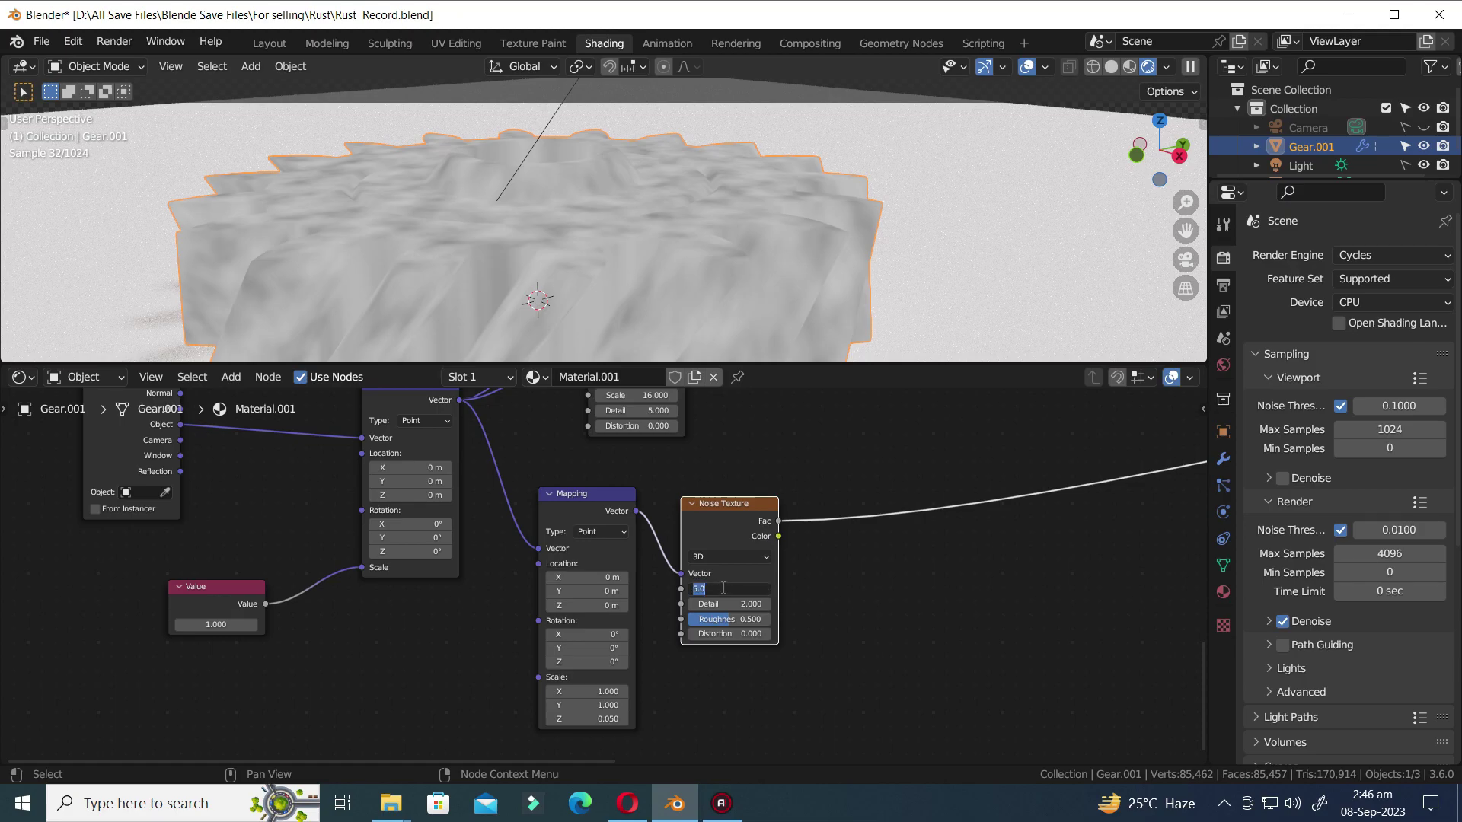
- Set the Noise Texture's Scale to 240 and check the vertical streaks on the gear from another angle
{"action": "left_click", "coordinate": [724, 592]}
{"action": "type", "text": "240"}
{"action": "key", "text": "Return"}
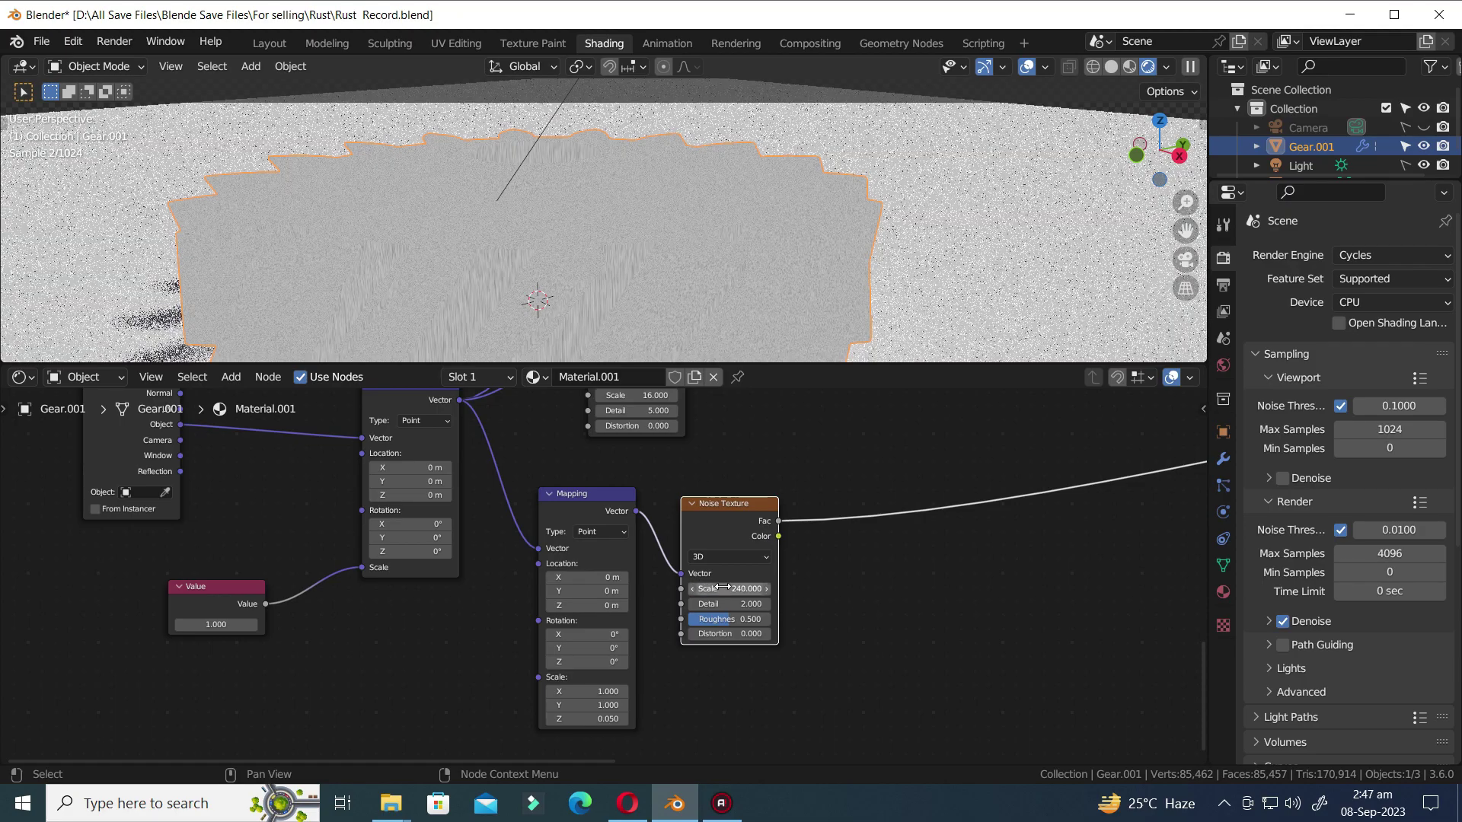
{"action": "middle_click_drag", "start_coordinate": [722, 317], "coordinate": [693, 286]}
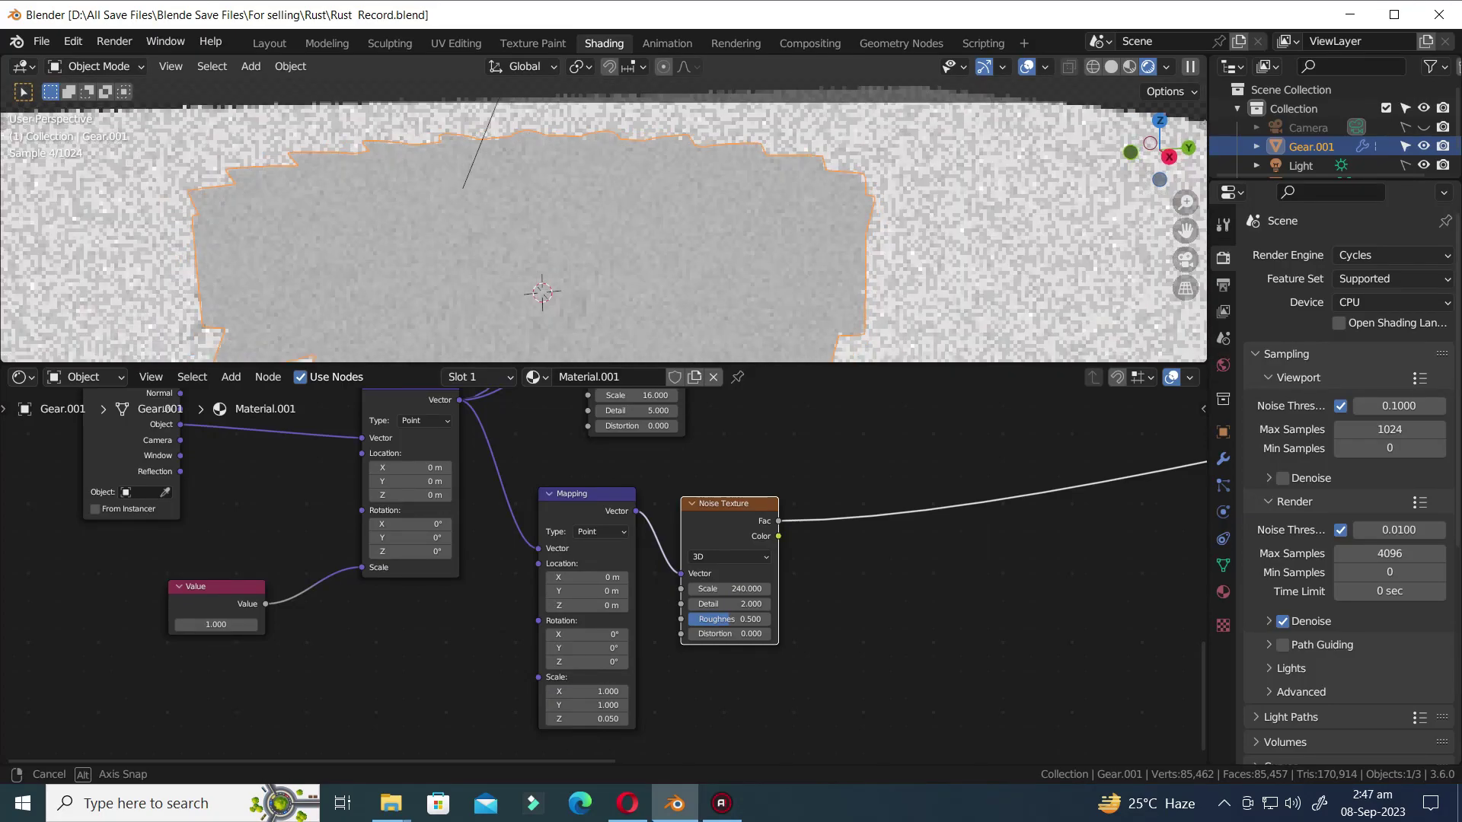
- Insert a Math node after the Noise Texture's Fac output and set its operation to Subtract
{"action": "scroll", "coordinate": [852, 638], "scroll_direction": "down", "scroll_amount": 1}
{"action": "key", "text": "shift+a"}
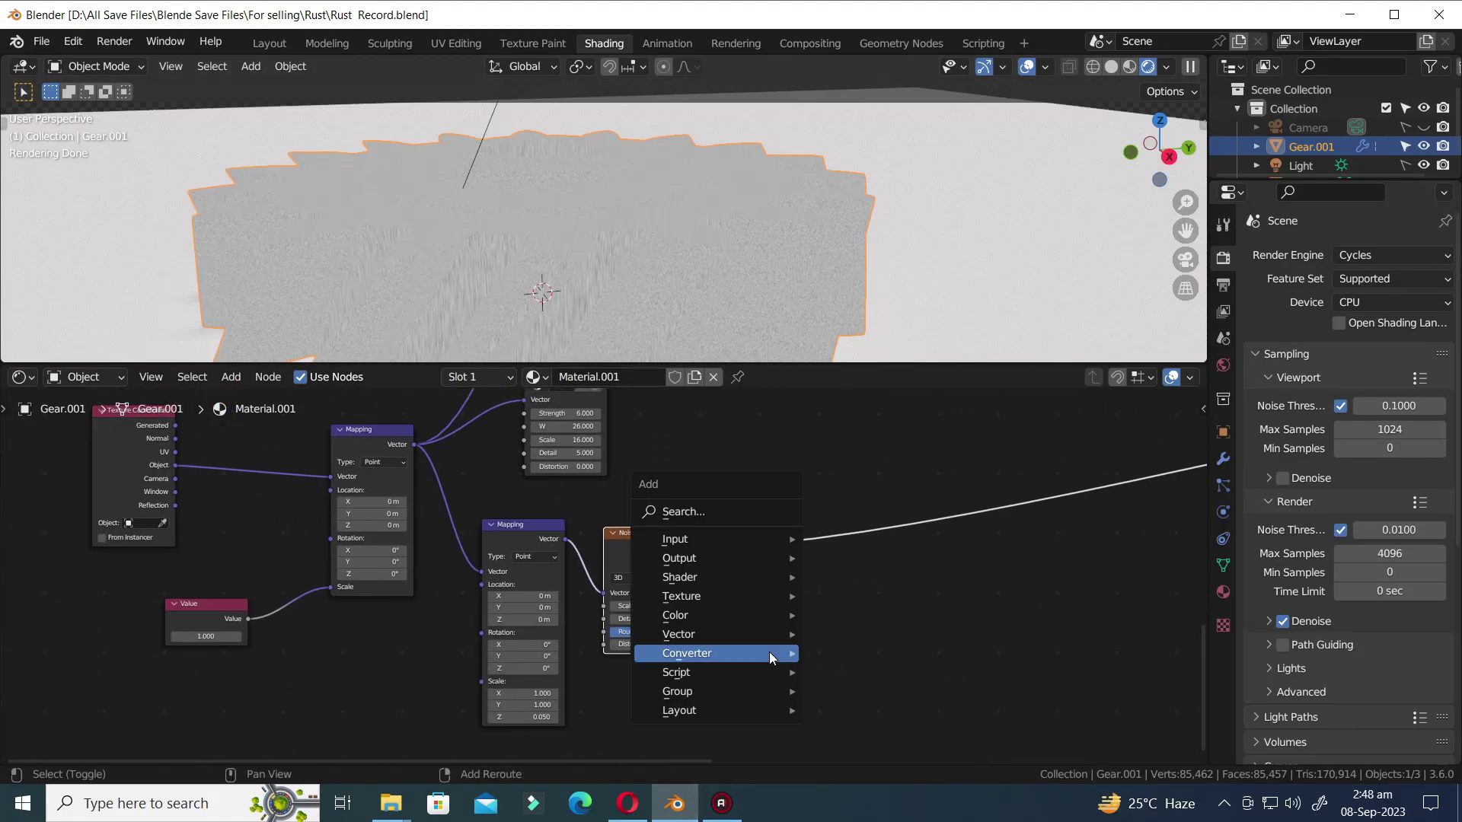
{"action": "type", "text": "math"}
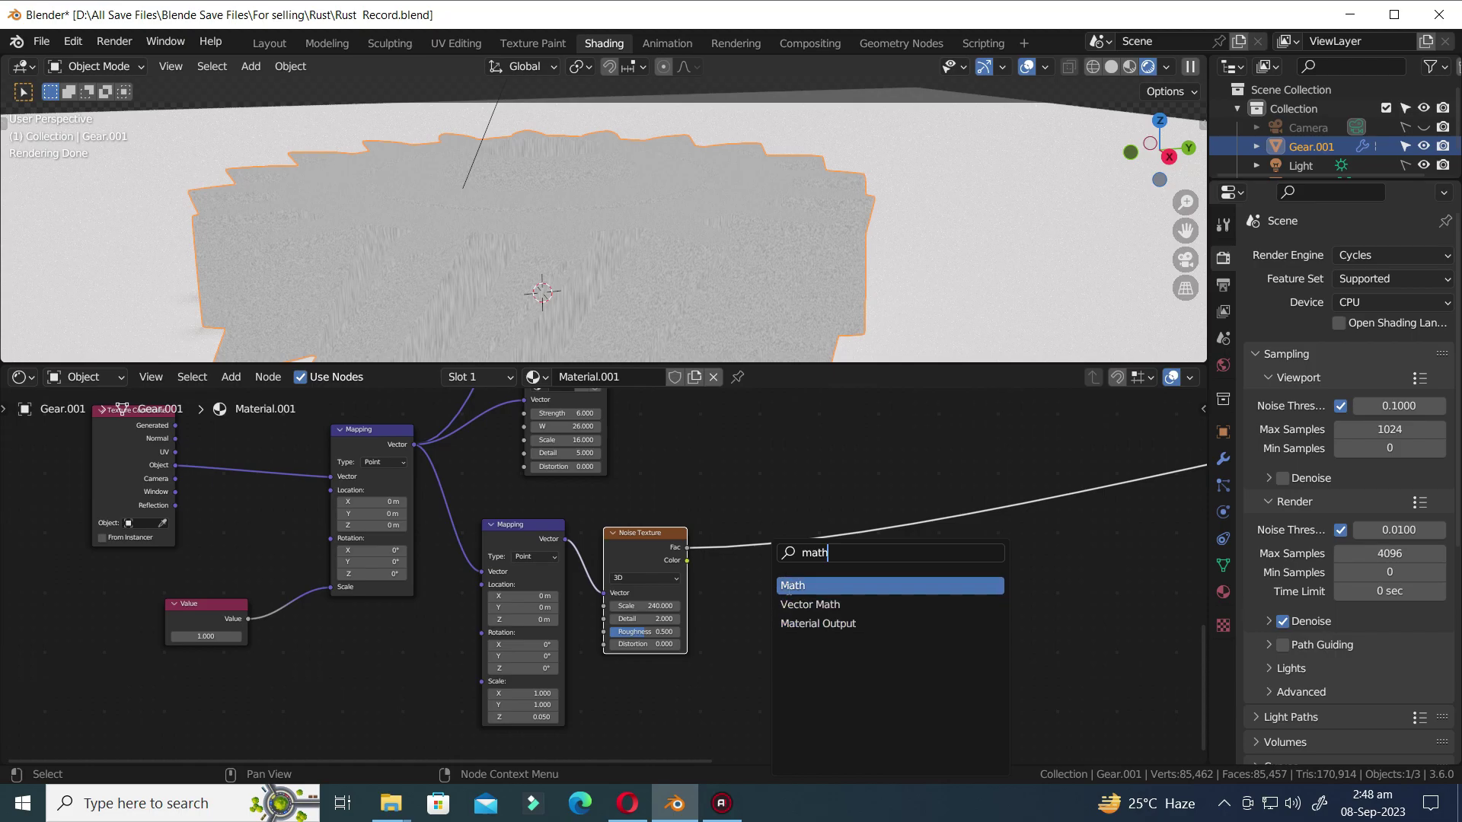
{"action": "left_click", "coordinate": [788, 586]}
{"action": "left_click", "coordinate": [839, 614]}
{"action": "scroll", "coordinate": [792, 573], "scroll_direction": "up", "scroll_amount": 4}
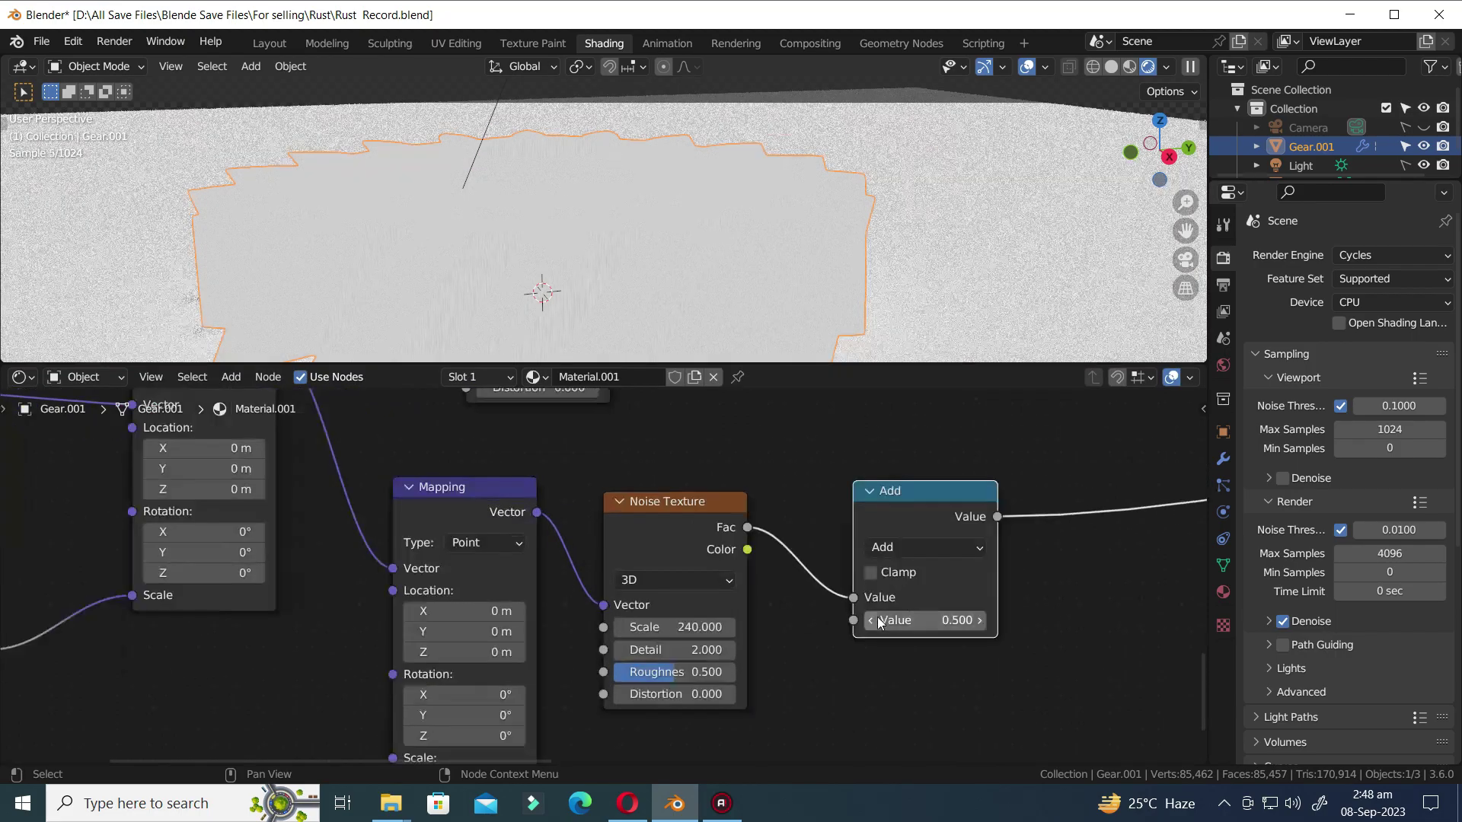
{"action": "left_click", "coordinate": [792, 573]}
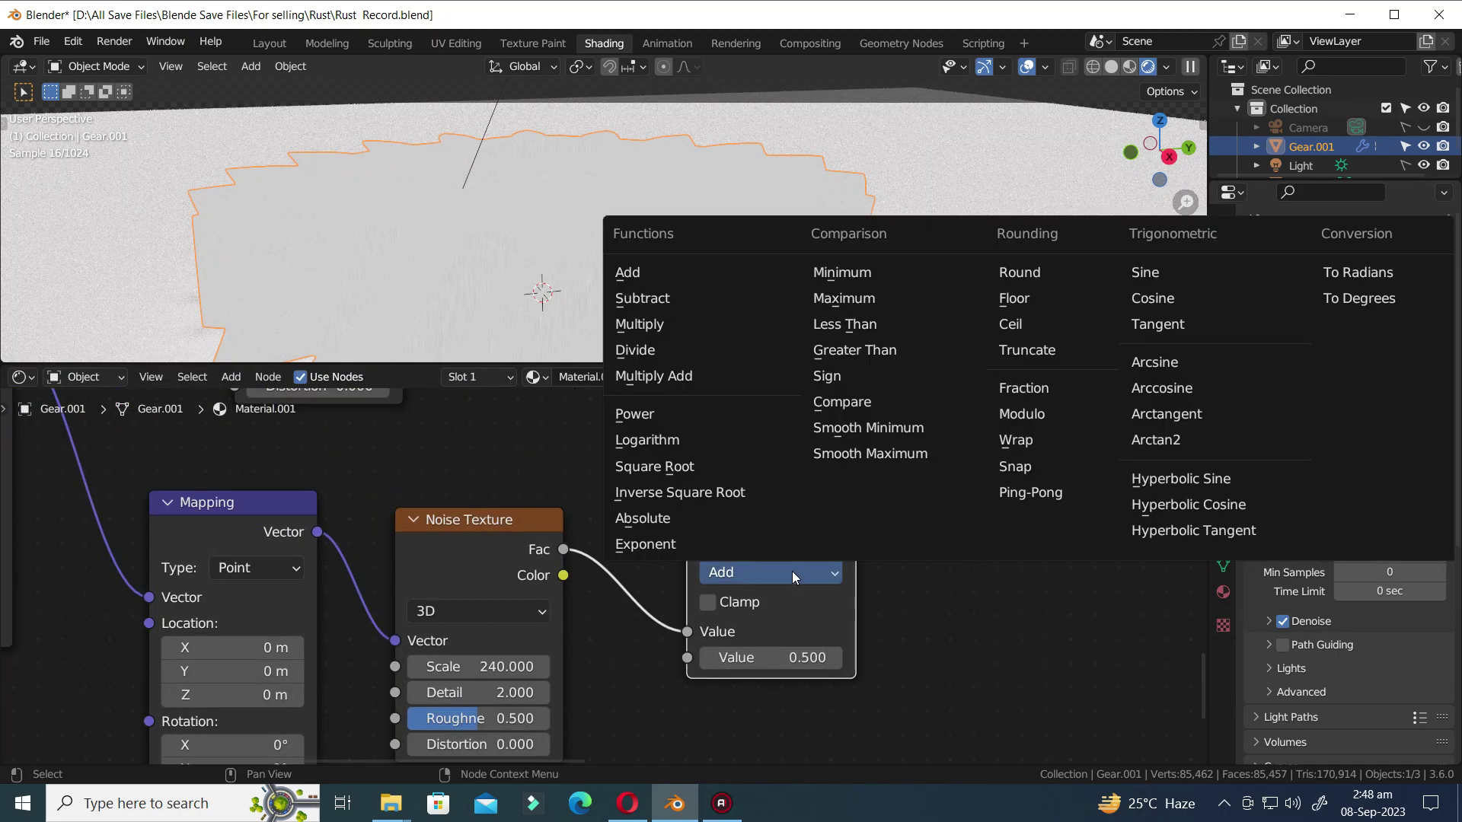
{"action": "left_click", "coordinate": [658, 297]}
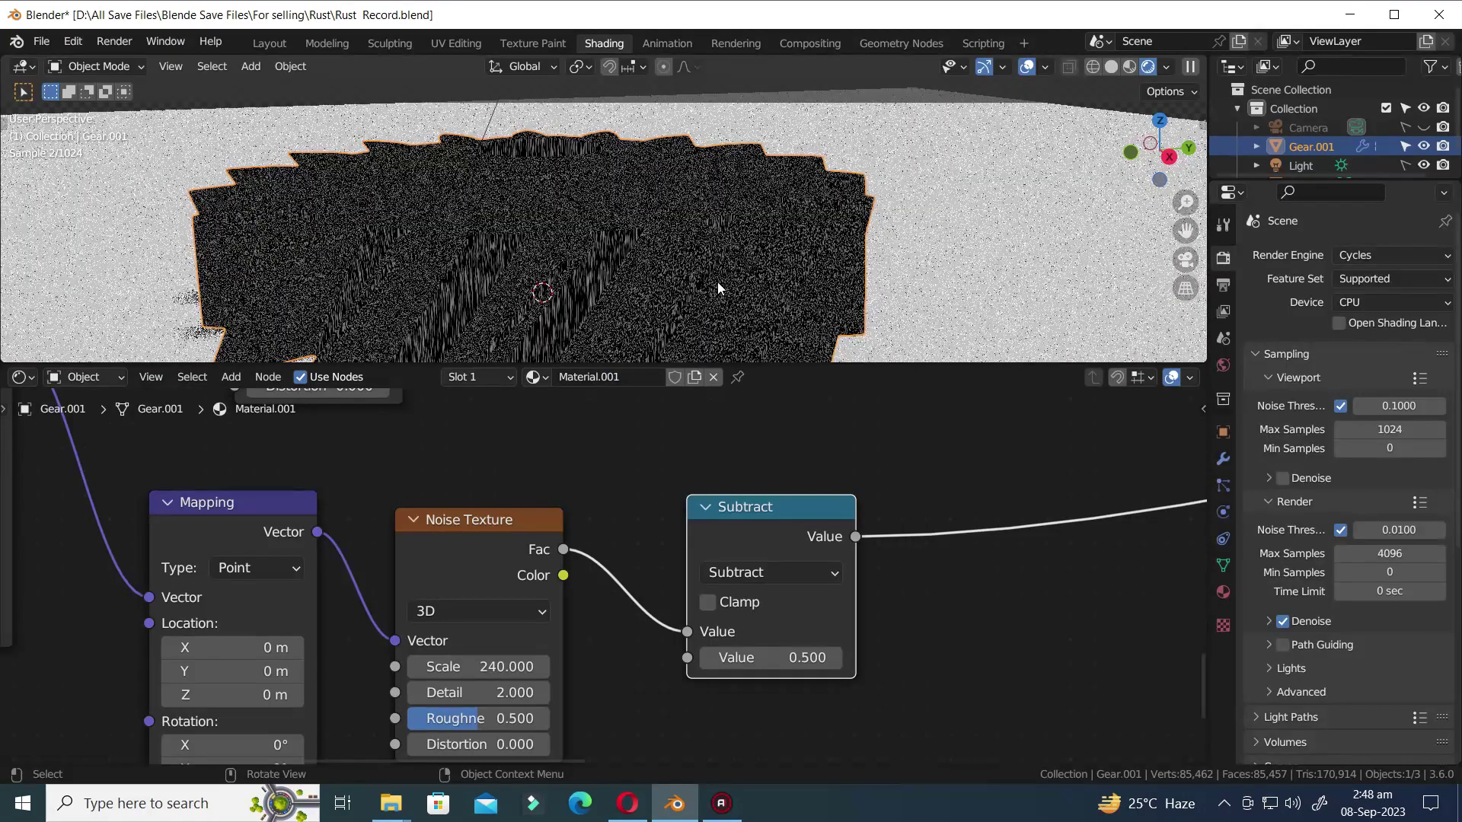
- Duplicate the Subtract node onto its output link, change the copy to Multiply, and set its value to 0.1
{"action": "key", "text": "shift+d"}
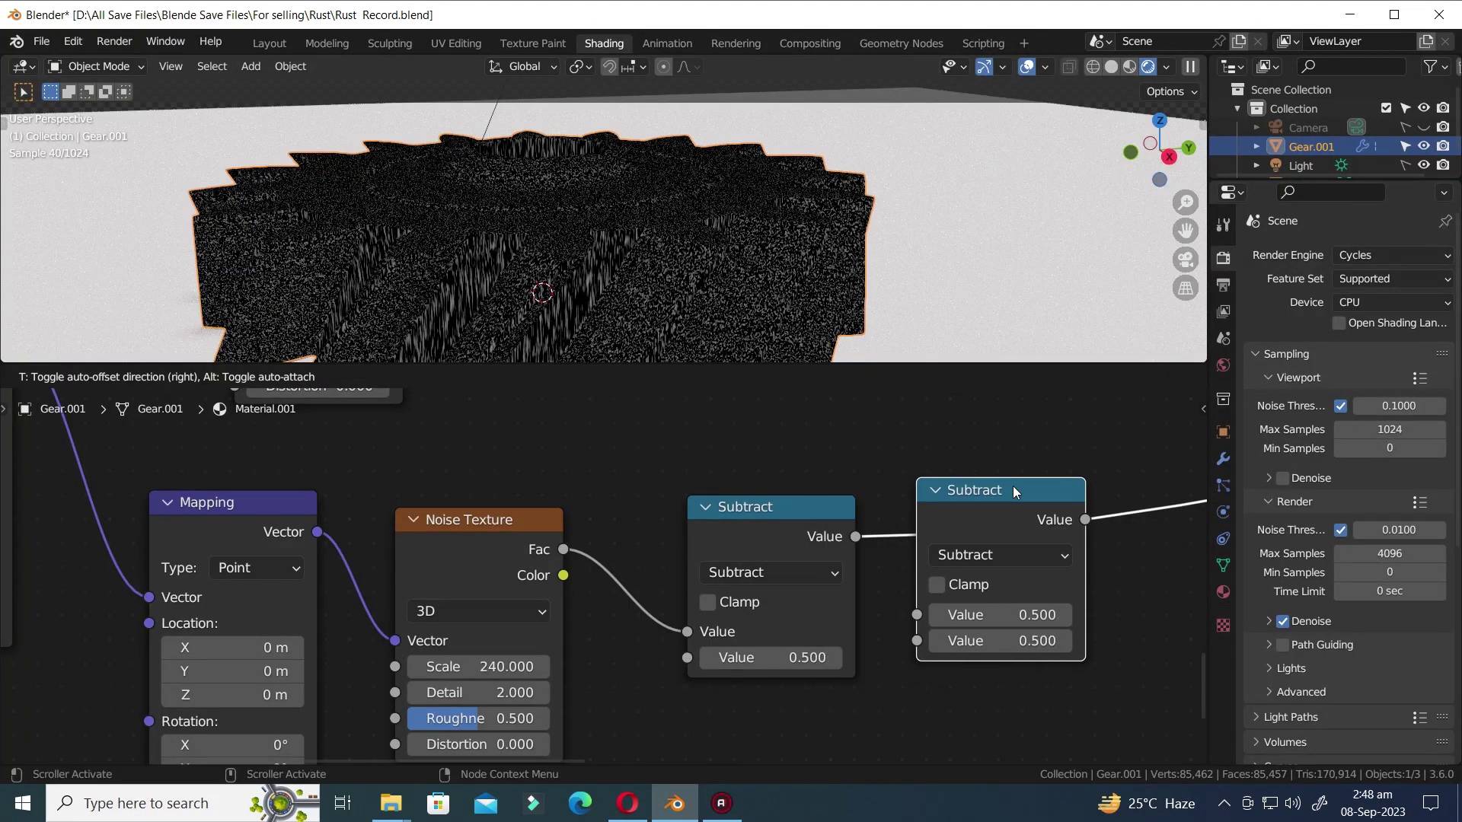
{"action": "left_click", "coordinate": [1079, 478]}
{"action": "middle_click_drag", "start_coordinate": [1072, 560], "coordinate": [808, 585]}
{"action": "left_click", "coordinate": [807, 585]}
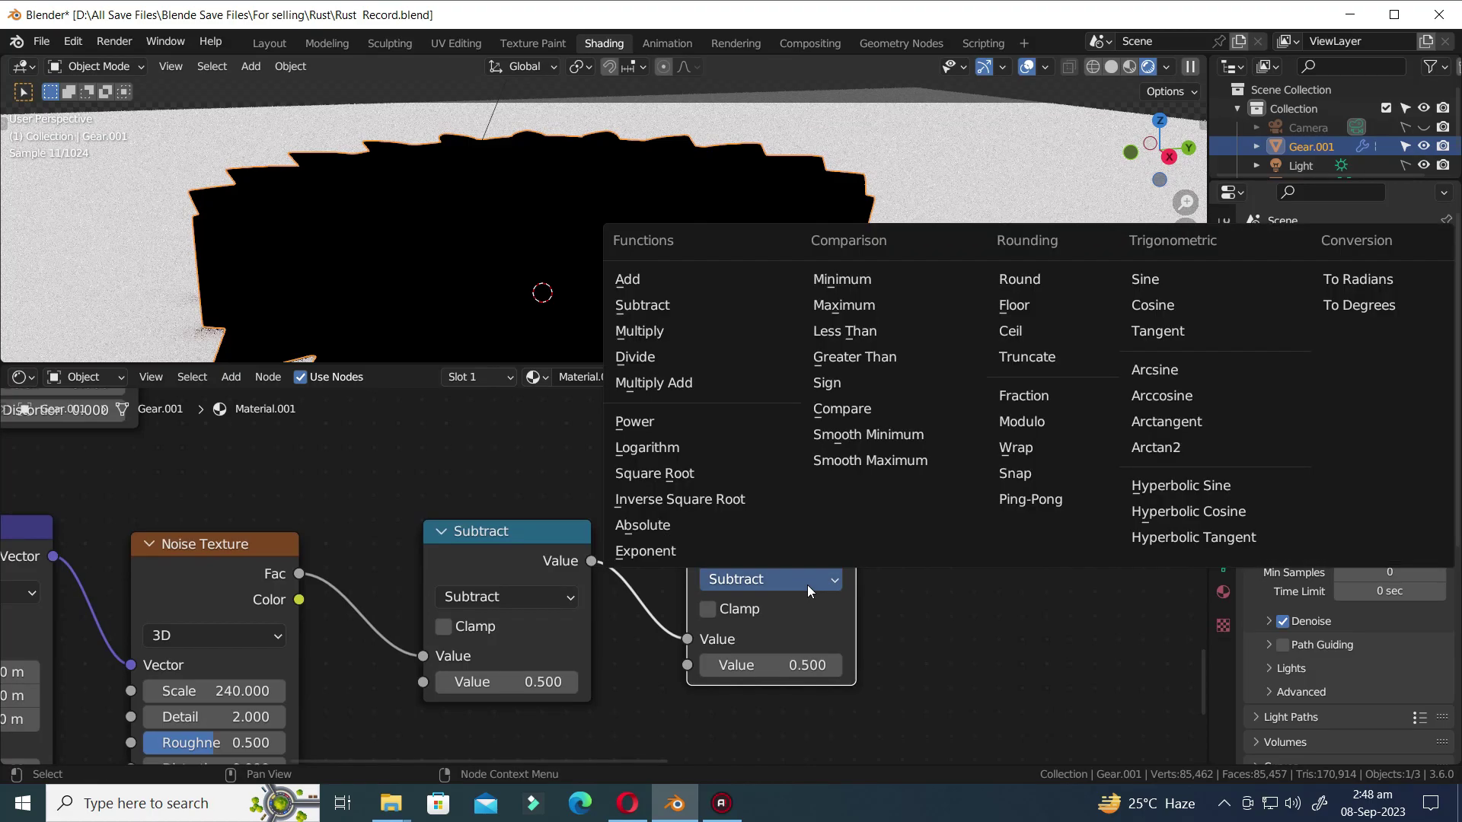
{"action": "left_click", "coordinate": [664, 329]}
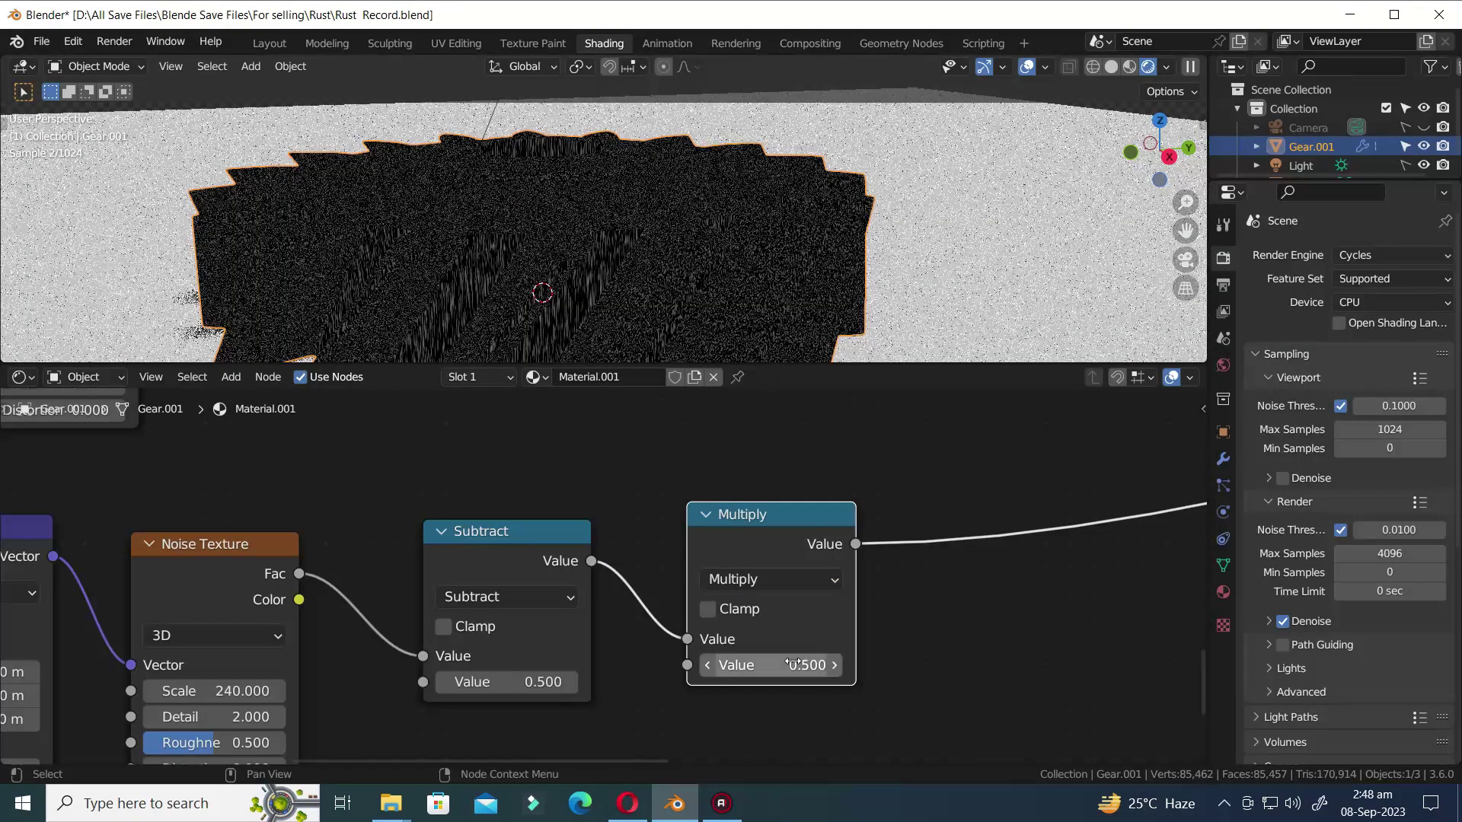
{"action": "left_click", "coordinate": [792, 665]}
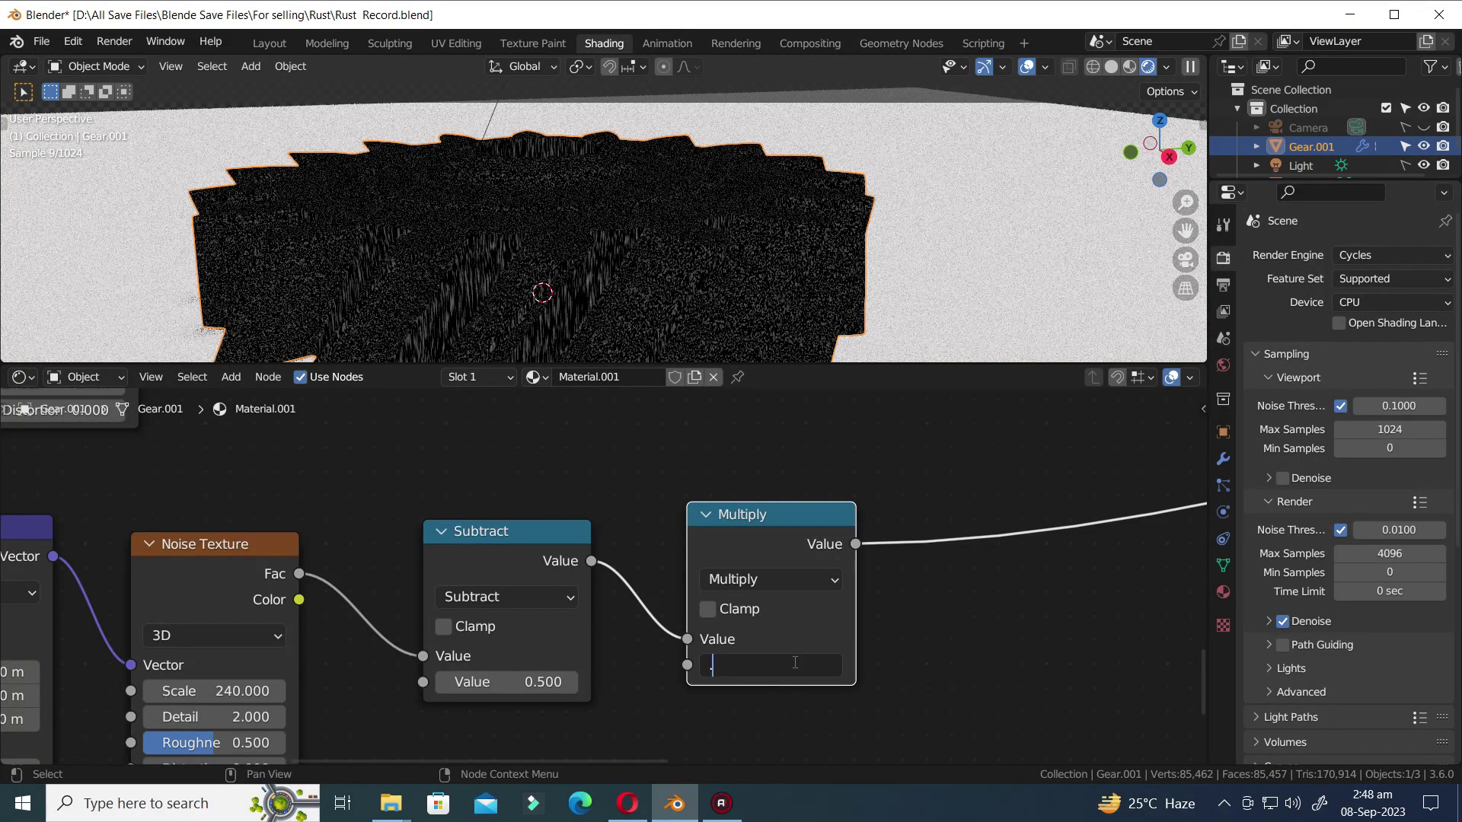
{"action": "key", "text": "Return"}
- Add a Vector Math node set to Add above and beyond the Multiply node, and save the file
{"action": "scroll", "coordinate": [903, 647], "scroll_direction": "down", "scroll_amount": 3}
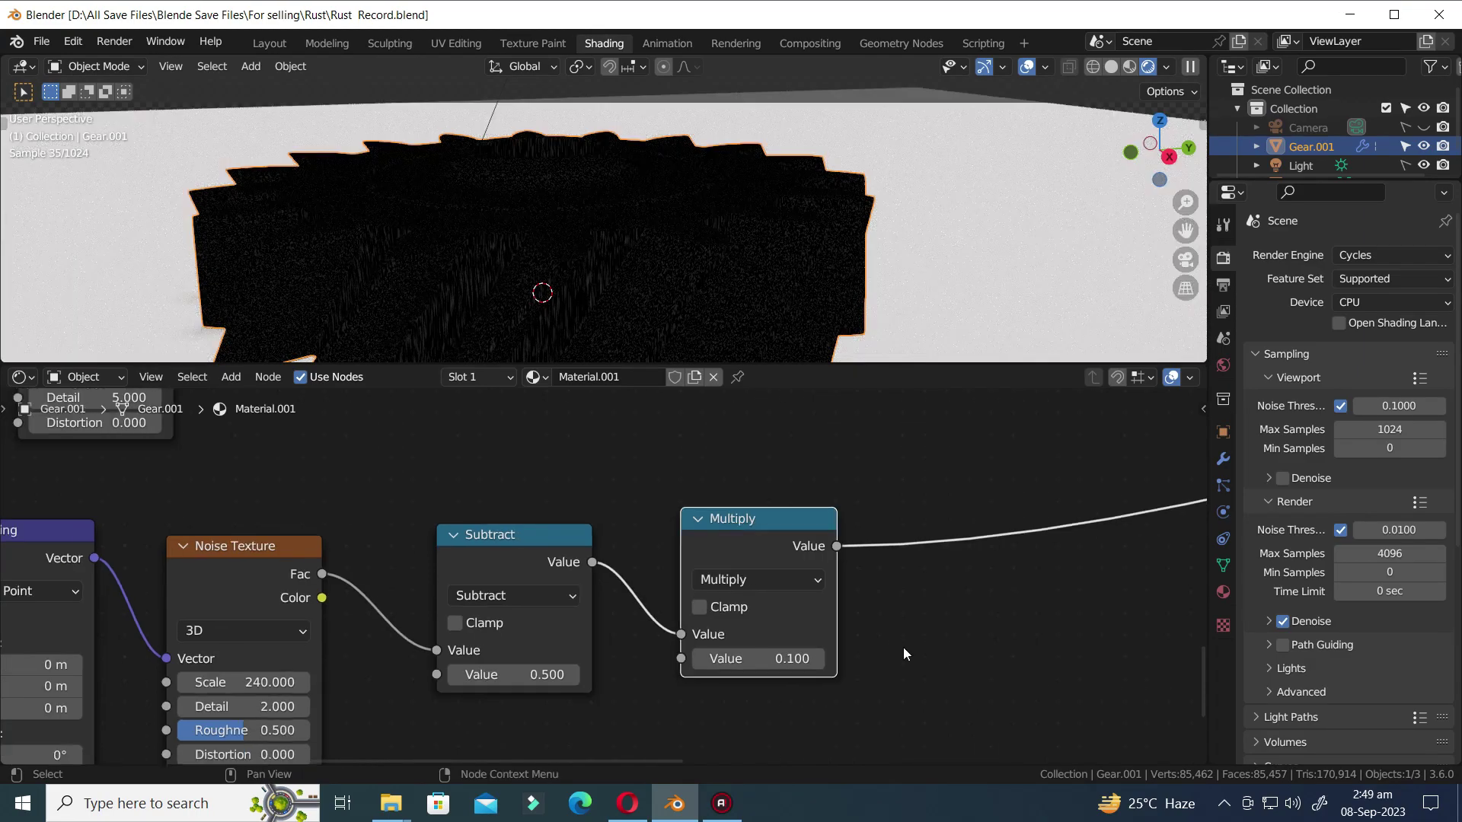
{"action": "key", "text": "shift+a"}
{"action": "type", "text": "ve"}
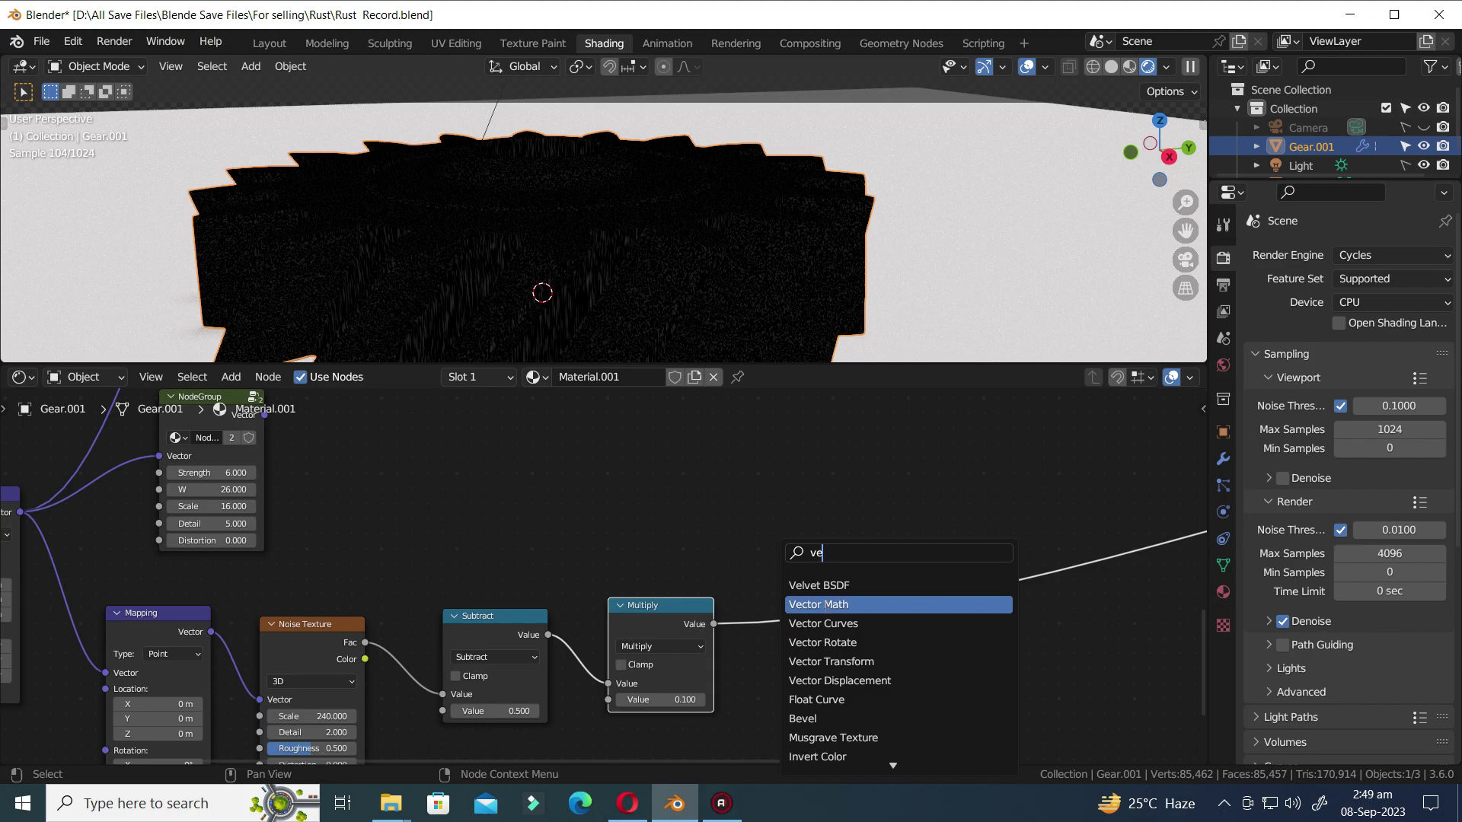
{"action": "left_click", "coordinate": [818, 604]}
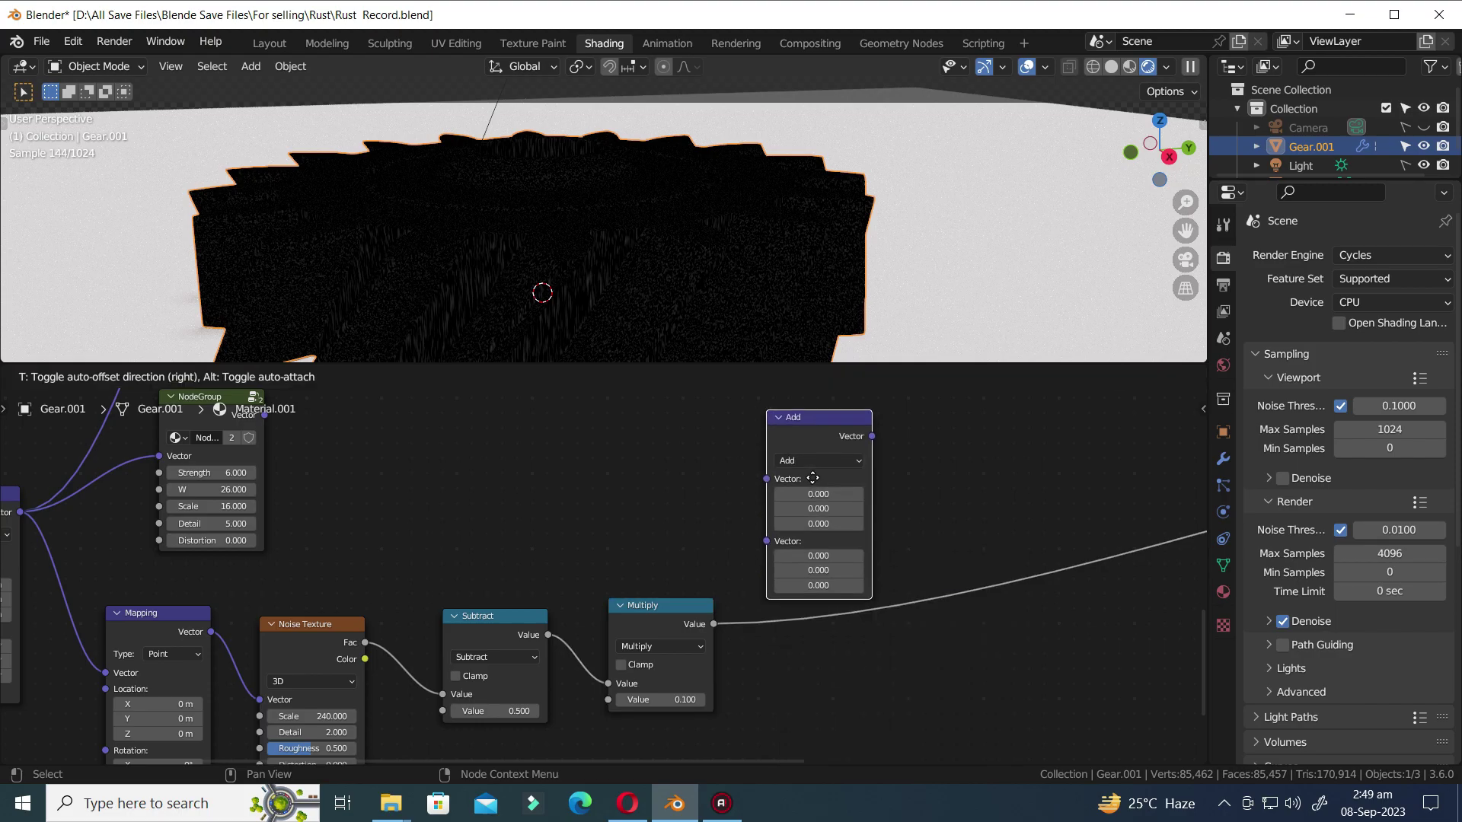
{"action": "left_click", "coordinate": [812, 477]}
{"action": "key", "text": "ctrl+s"}
- Connect the NodeGroup's Vector and Multiply's Value to the vector Add node's two inputs, save the file, and preview the sum on the gear
{"action": "scroll", "coordinate": [467, 562], "scroll_direction": "down", "scroll_amount": 1}
{"action": "middle_click_drag", "start_coordinate": [468, 562], "coordinate": [498, 589]}
{"action": "left_click_drag", "start_coordinate": [343, 466], "coordinate": [557, 502]}
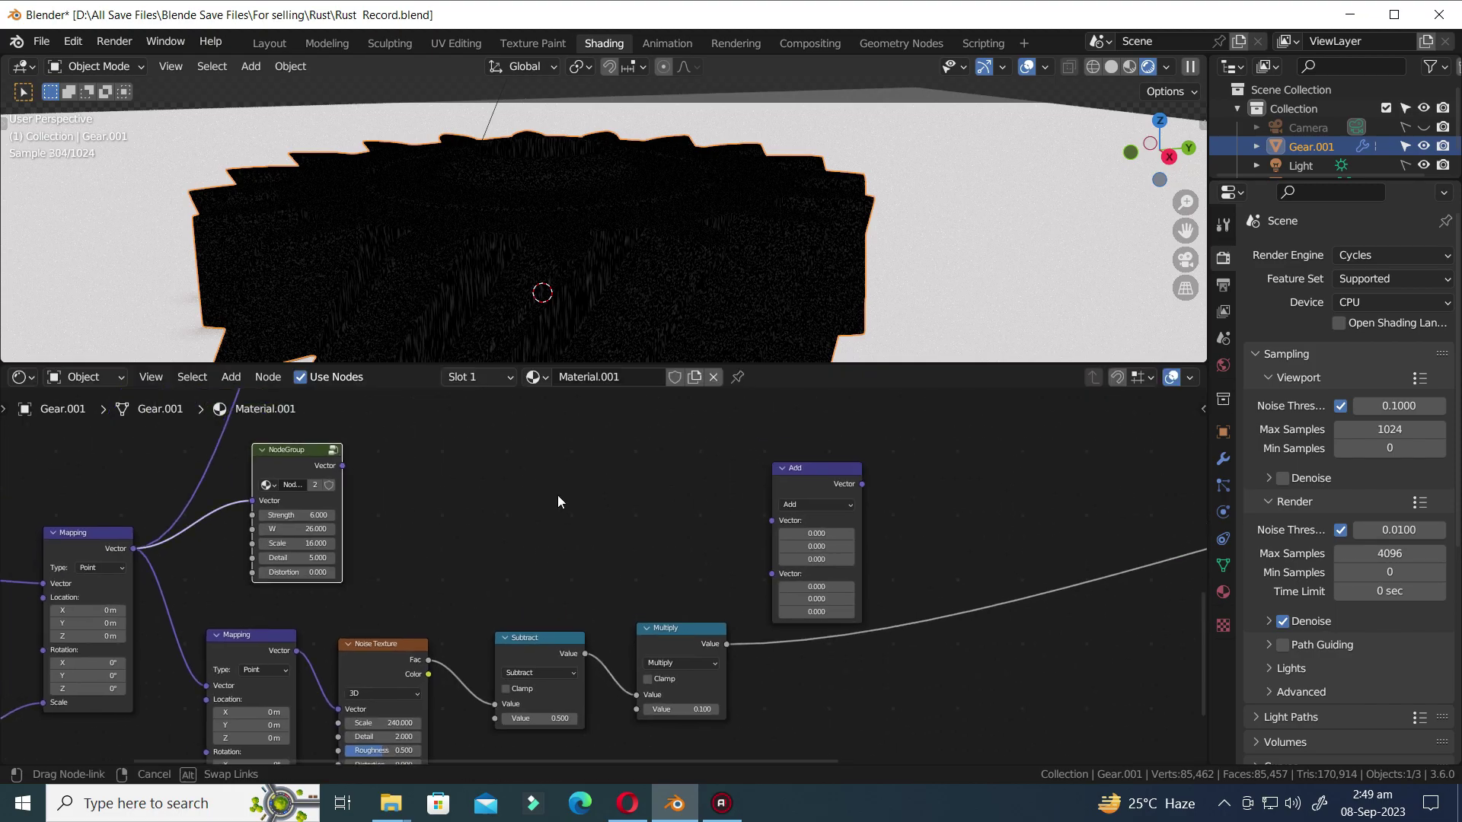
{"action": "left_click_drag", "start_coordinate": [764, 523], "coordinate": [766, 523]}
{"action": "left_click_drag", "start_coordinate": [727, 645], "coordinate": [772, 535]}
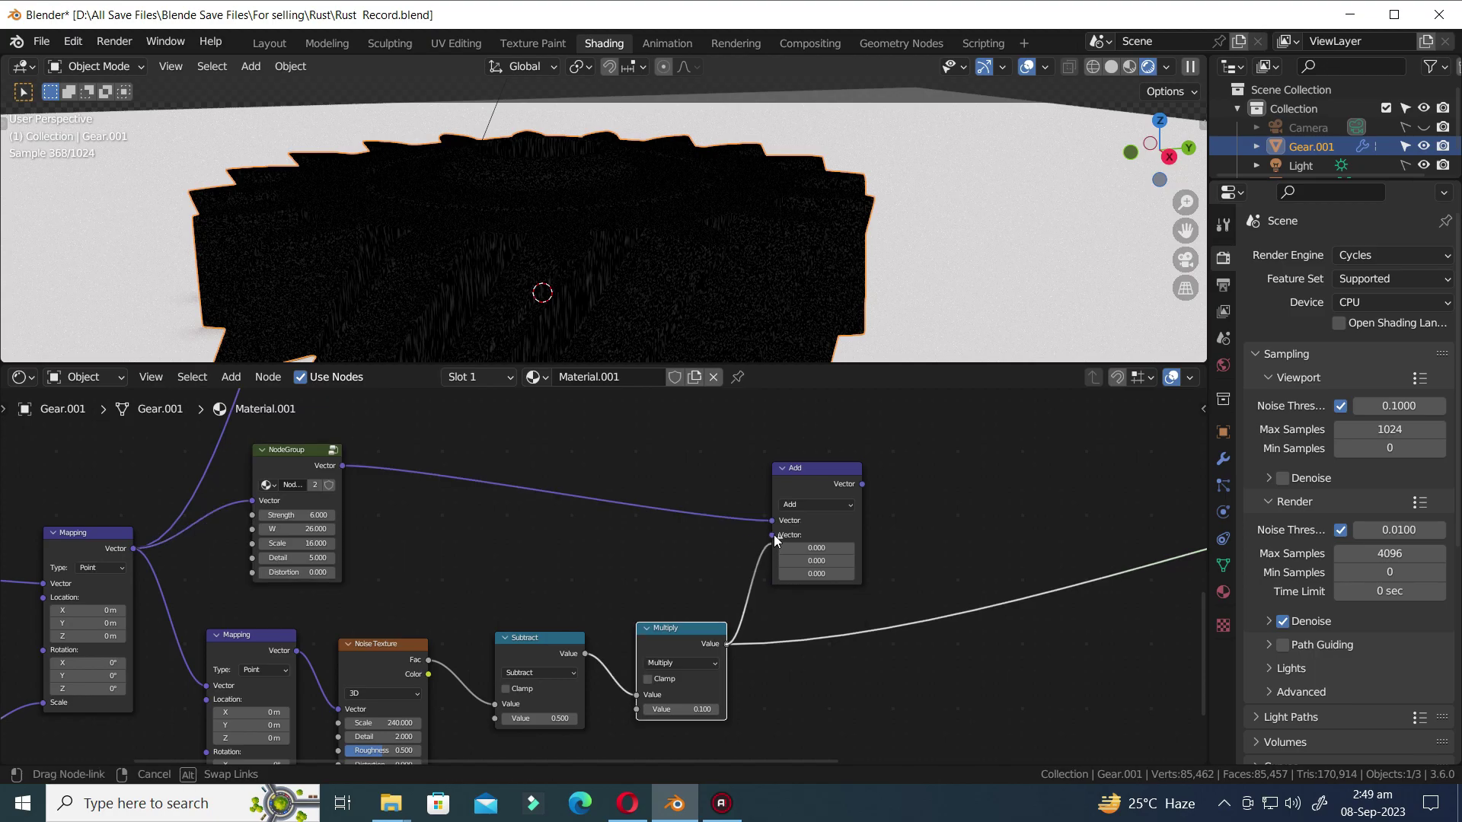
{"action": "scroll", "coordinate": [644, 286], "scroll_direction": "up", "scroll_amount": 3}
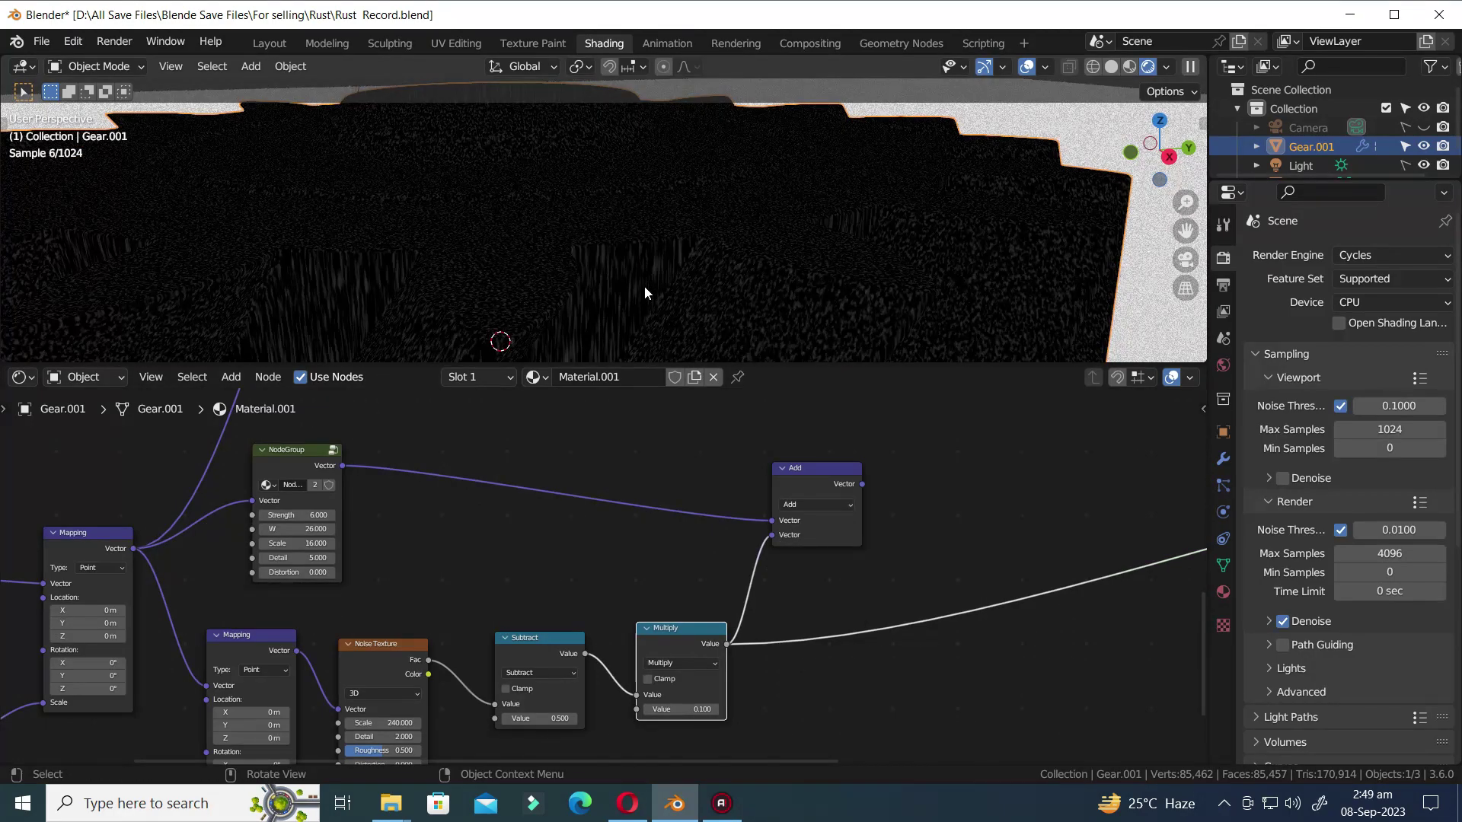
{"action": "key", "text": "ctrl+s"}
{"action": "left_click", "coordinate": [813, 467], "text": "ctrl+shift"}
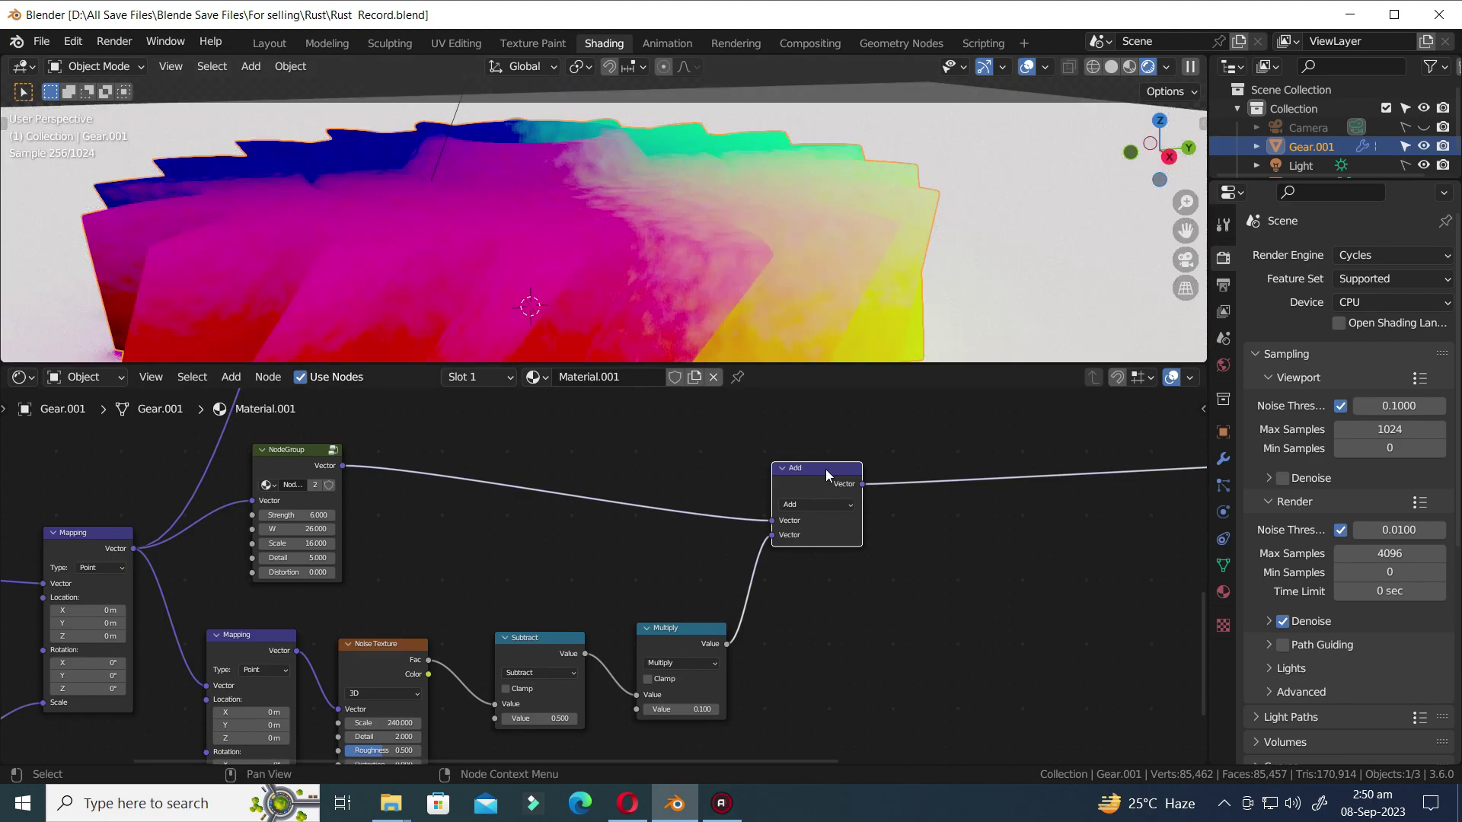
- Move the vector Add node farther along, insert a Combine XYZ node between Multiply and Add, and feed Multiply's Value into its Z input
{"action": "left_click_drag", "start_coordinate": [825, 469], "coordinate": [966, 441]}
{"action": "key", "text": "shift+a"}
{"action": "type", "text": "com"}
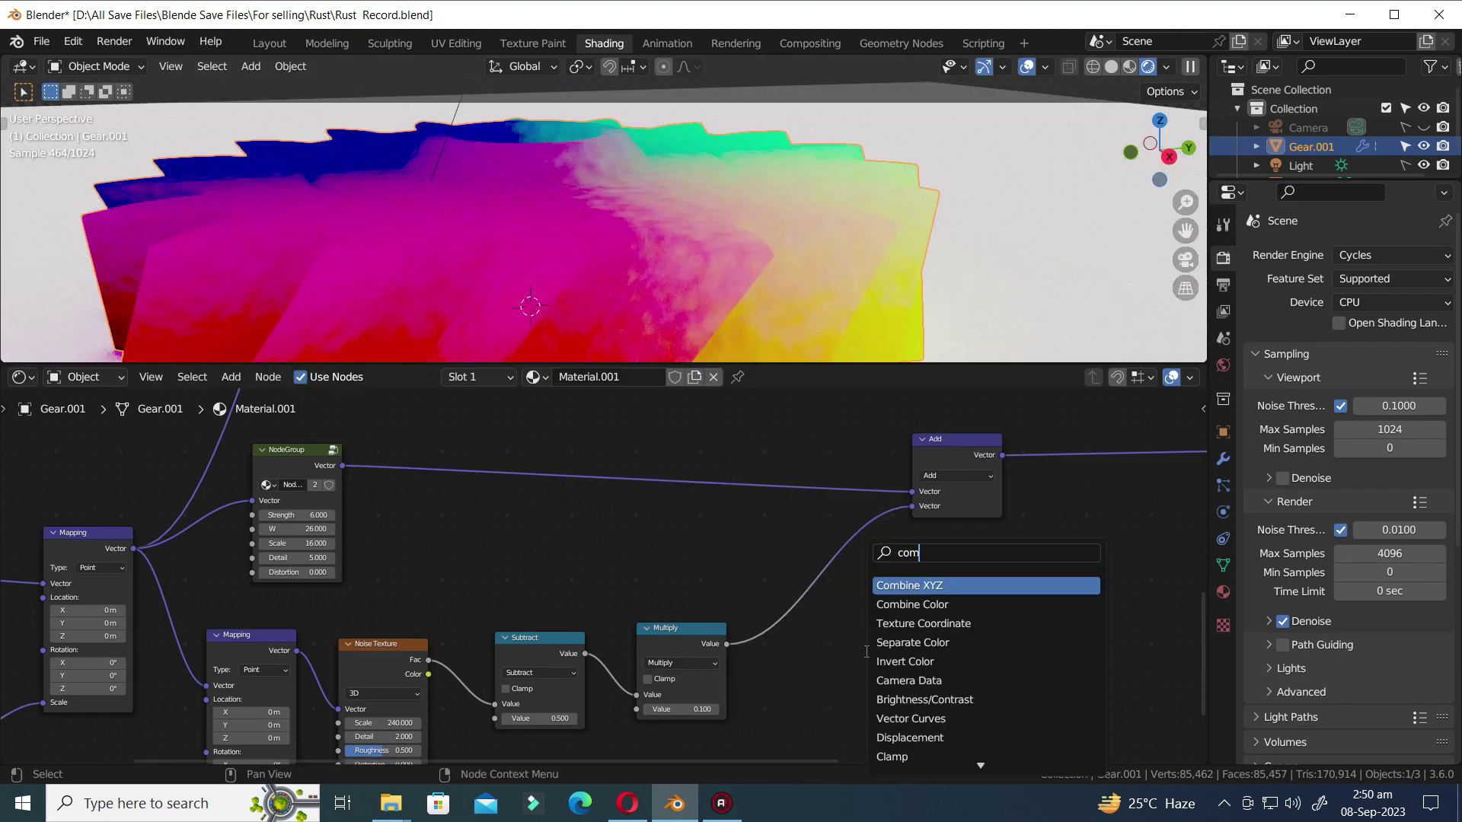
{"action": "key", "text": "Return"}
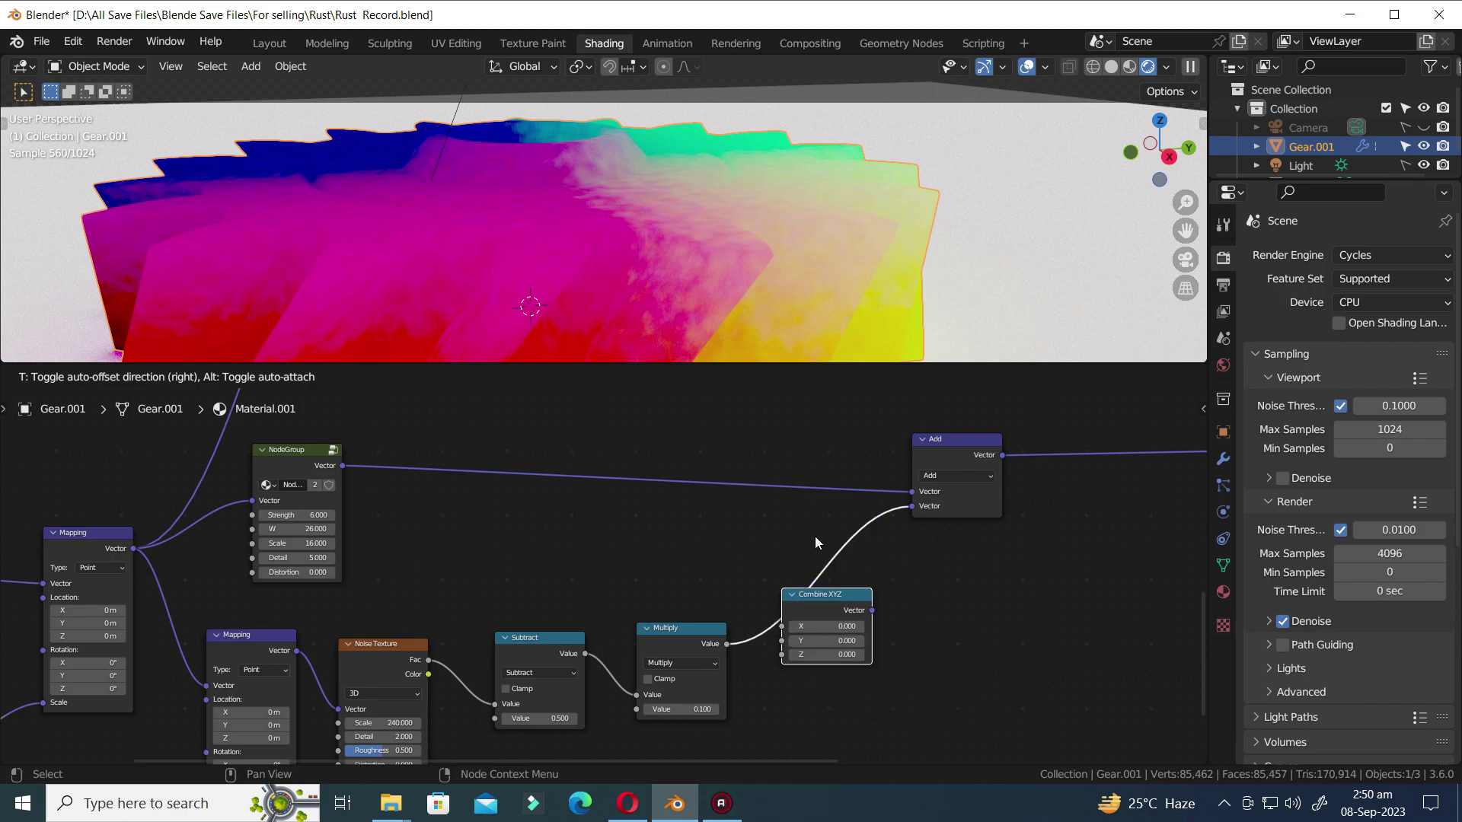
{"action": "left_click", "coordinate": [816, 539]}
{"action": "left_click_drag", "start_coordinate": [781, 626], "coordinate": [780, 657]}
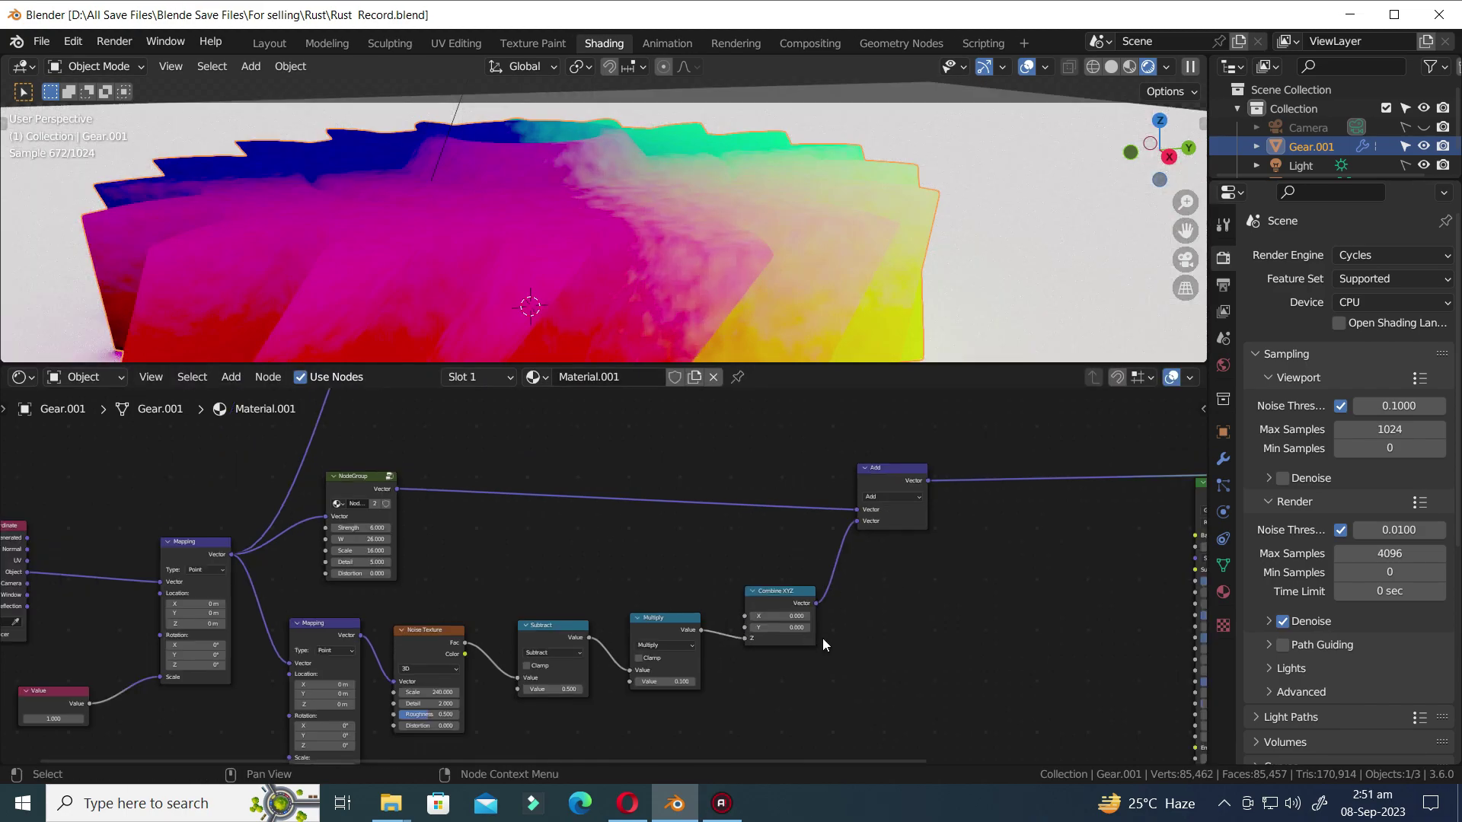
{"action": "middle_click_drag", "start_coordinate": [936, 581], "coordinate": [703, 590]}
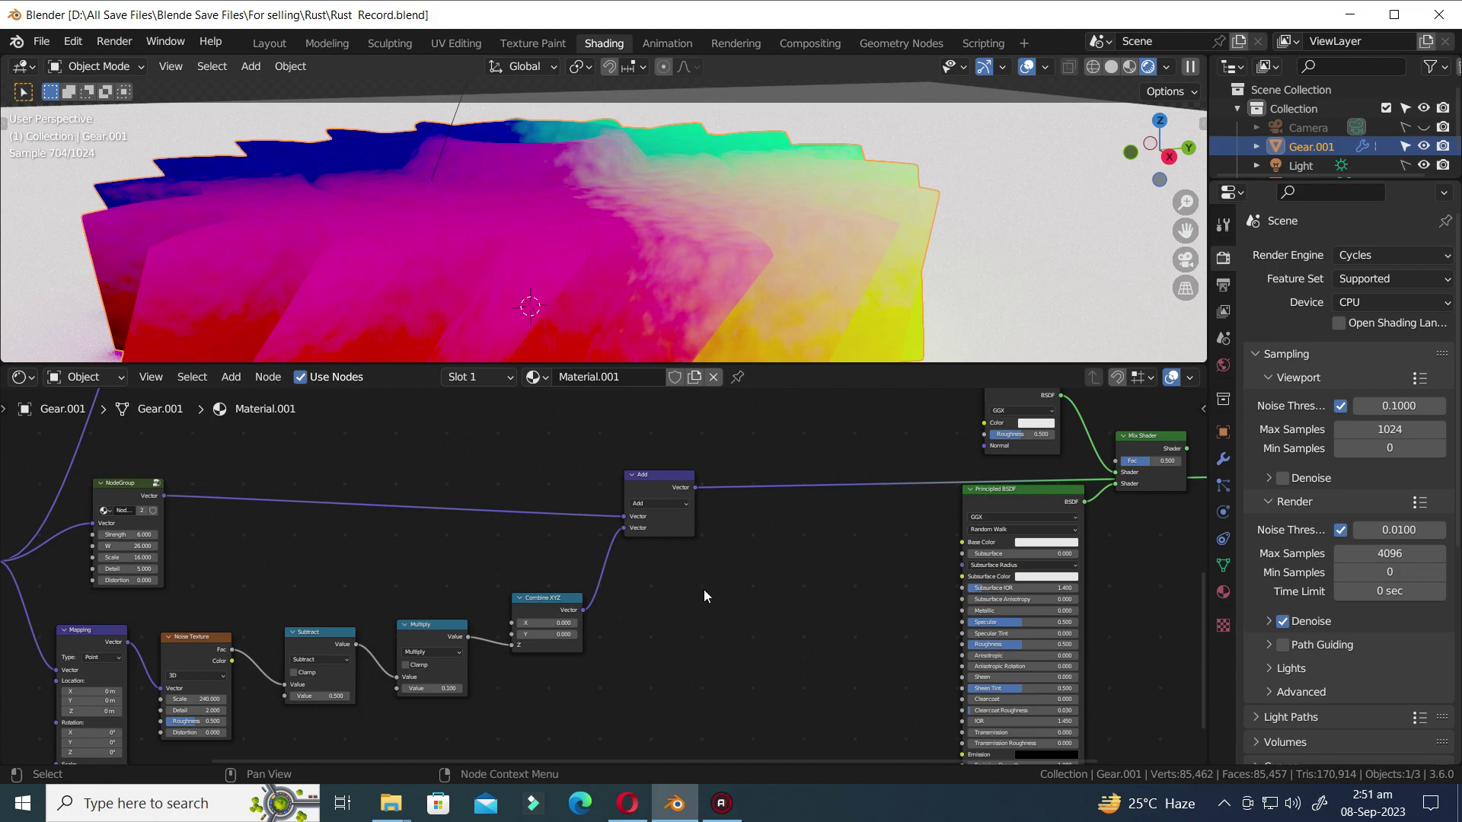
- Move the Glossy BSDF, Principled BSDF and shader output nodes farther from the vector Add node to make room
{"action": "scroll", "coordinate": [703, 590], "scroll_direction": "down", "scroll_amount": 10}
{"action": "left_click_drag", "start_coordinate": [961, 481], "coordinate": [815, 556]}
{"action": "key", "text": "g"}
{"action": "left_click", "coordinate": [889, 563]}
{"action": "scroll", "coordinate": [697, 598], "scroll_direction": "up", "scroll_amount": 10}
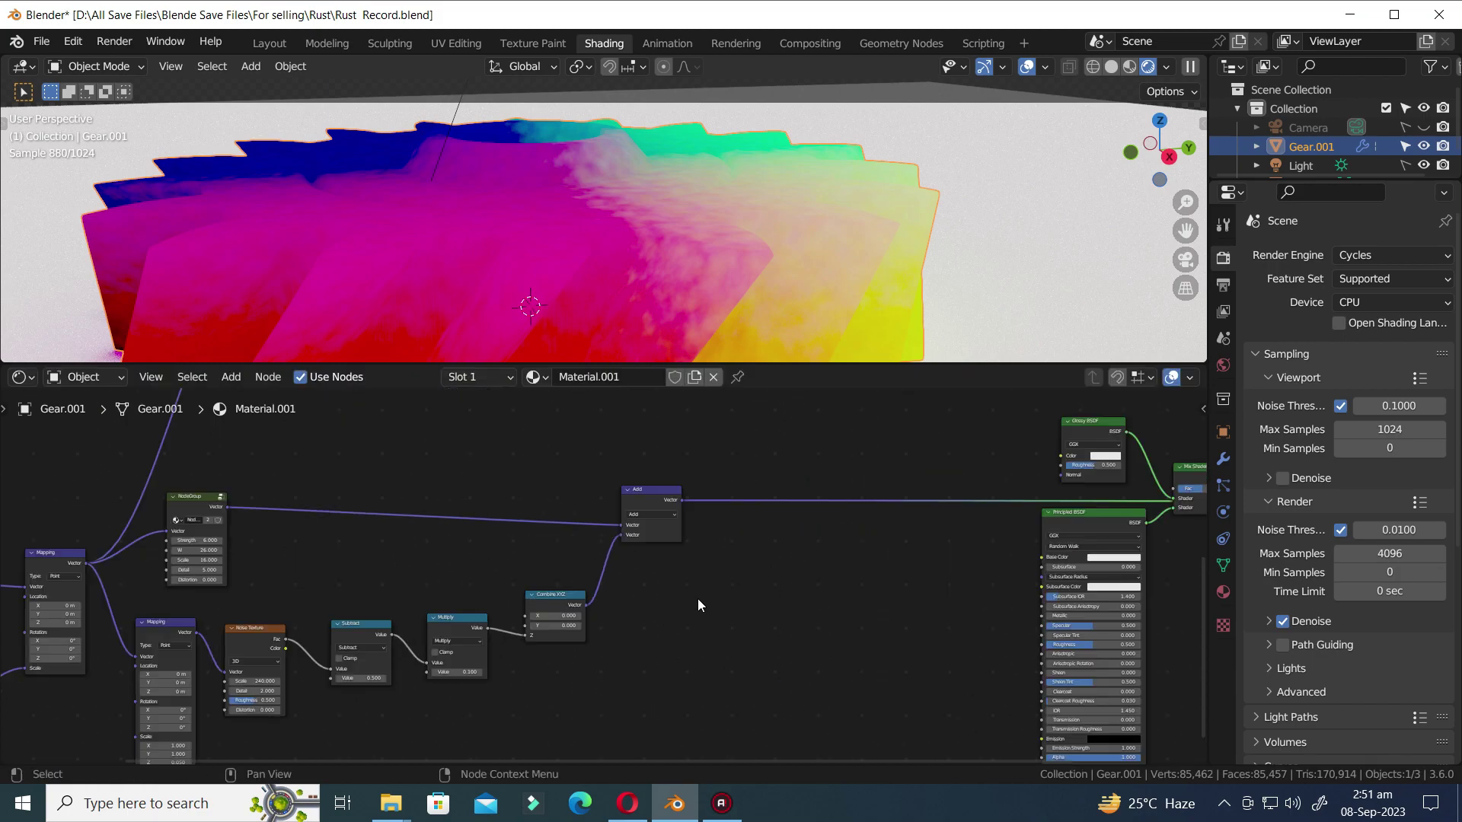
- Insert a Noise Texture node on the vector Add node's output link, keeping the Add result as its Vector input
{"action": "middle_click_drag", "start_coordinate": [794, 581], "coordinate": [708, 614]}
{"action": "key", "text": "shift+a"}
{"action": "type", "text": "noi"}
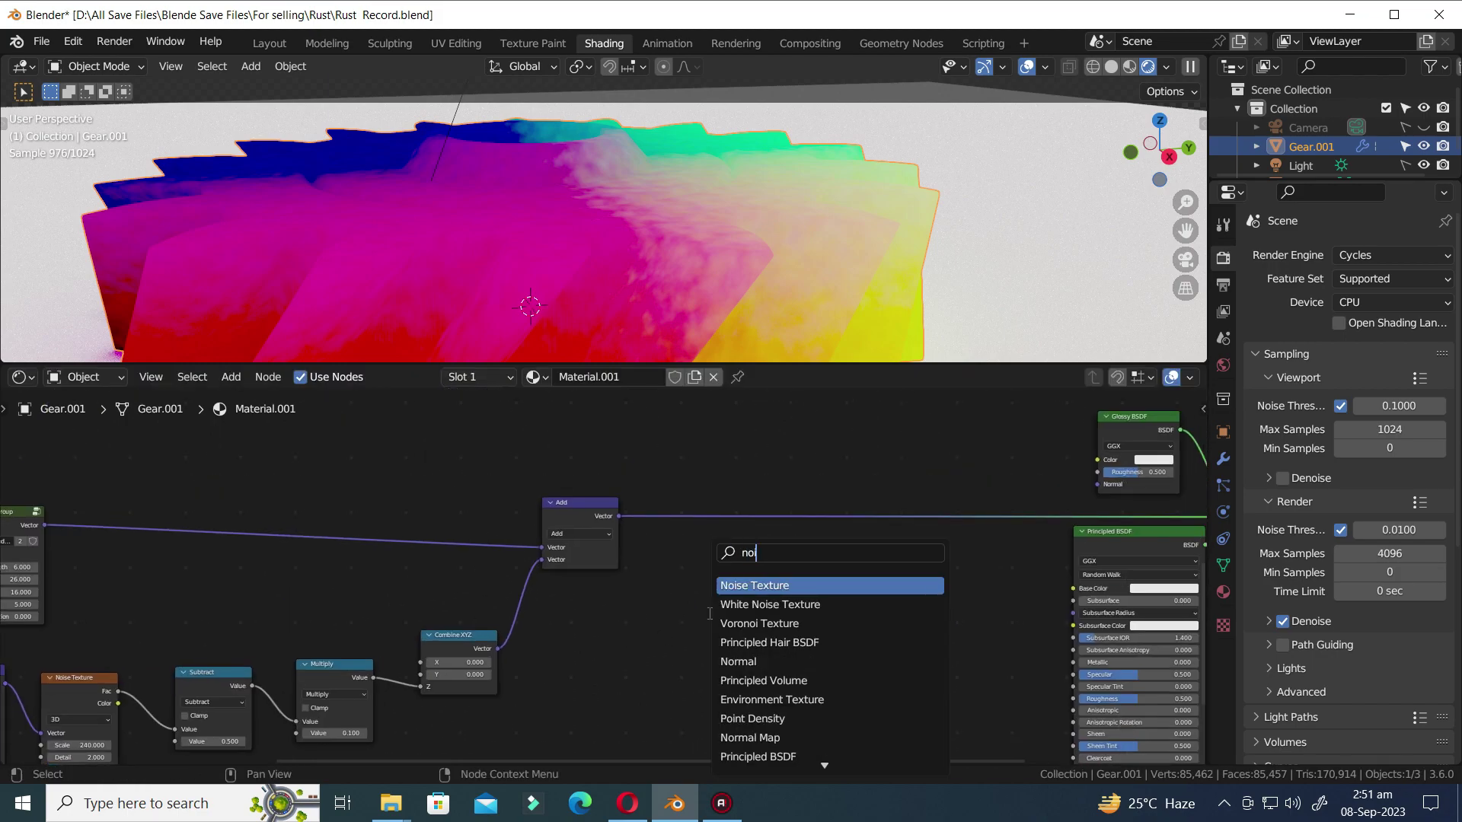
{"action": "left_click", "coordinate": [726, 587]}
{"action": "left_click", "coordinate": [688, 472]}
{"action": "scroll", "coordinate": [769, 638], "scroll_direction": "up", "scroll_amount": 2}
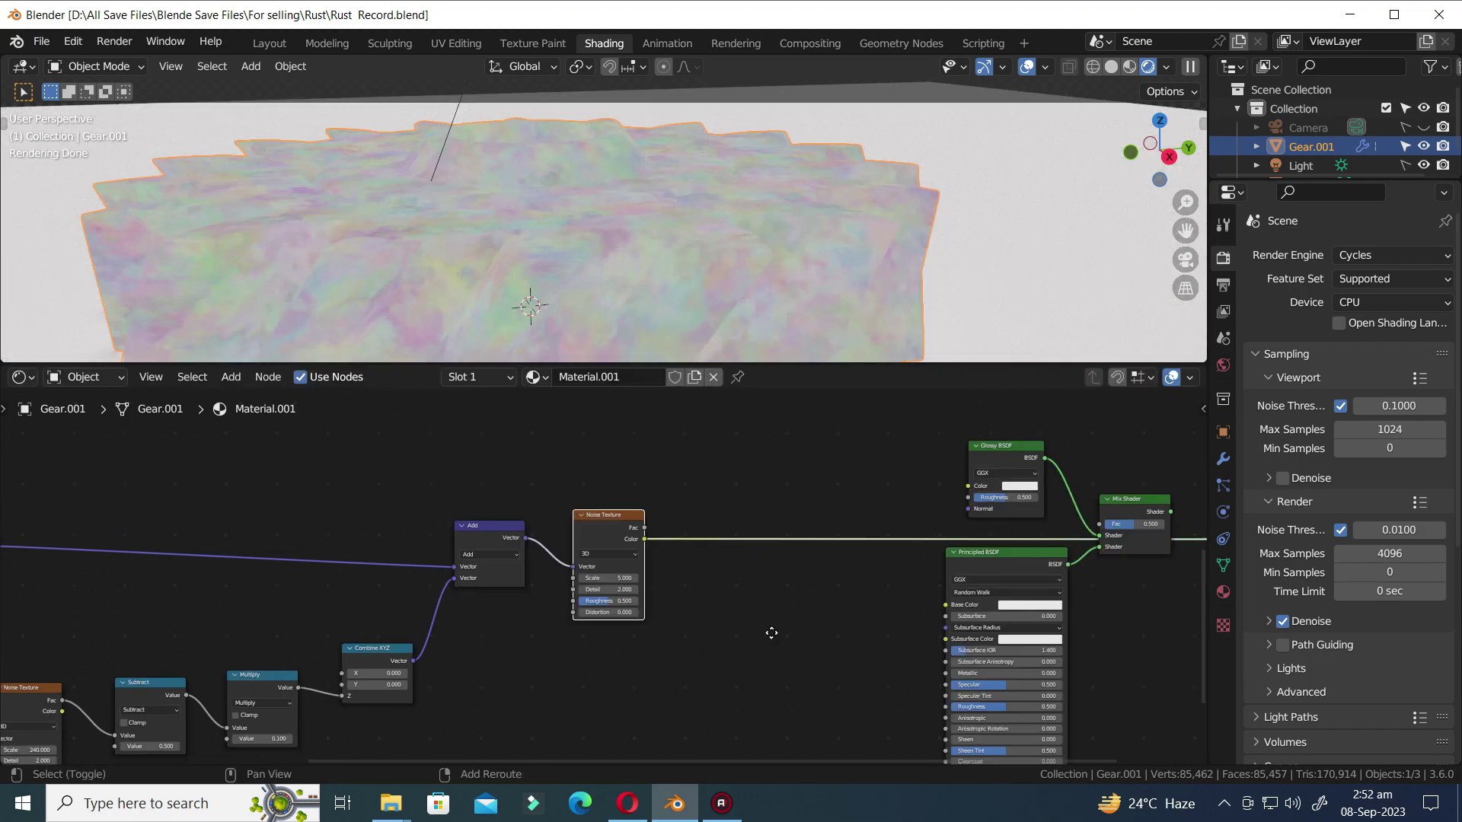
- Insert a Separate Color node after the Noise Texture's Color output, preview its Green and Blue channels on the gear, and save the file
{"action": "scroll", "coordinate": [769, 638], "scroll_direction": "up", "scroll_amount": 1}
{"action": "key", "text": "shift+a"}
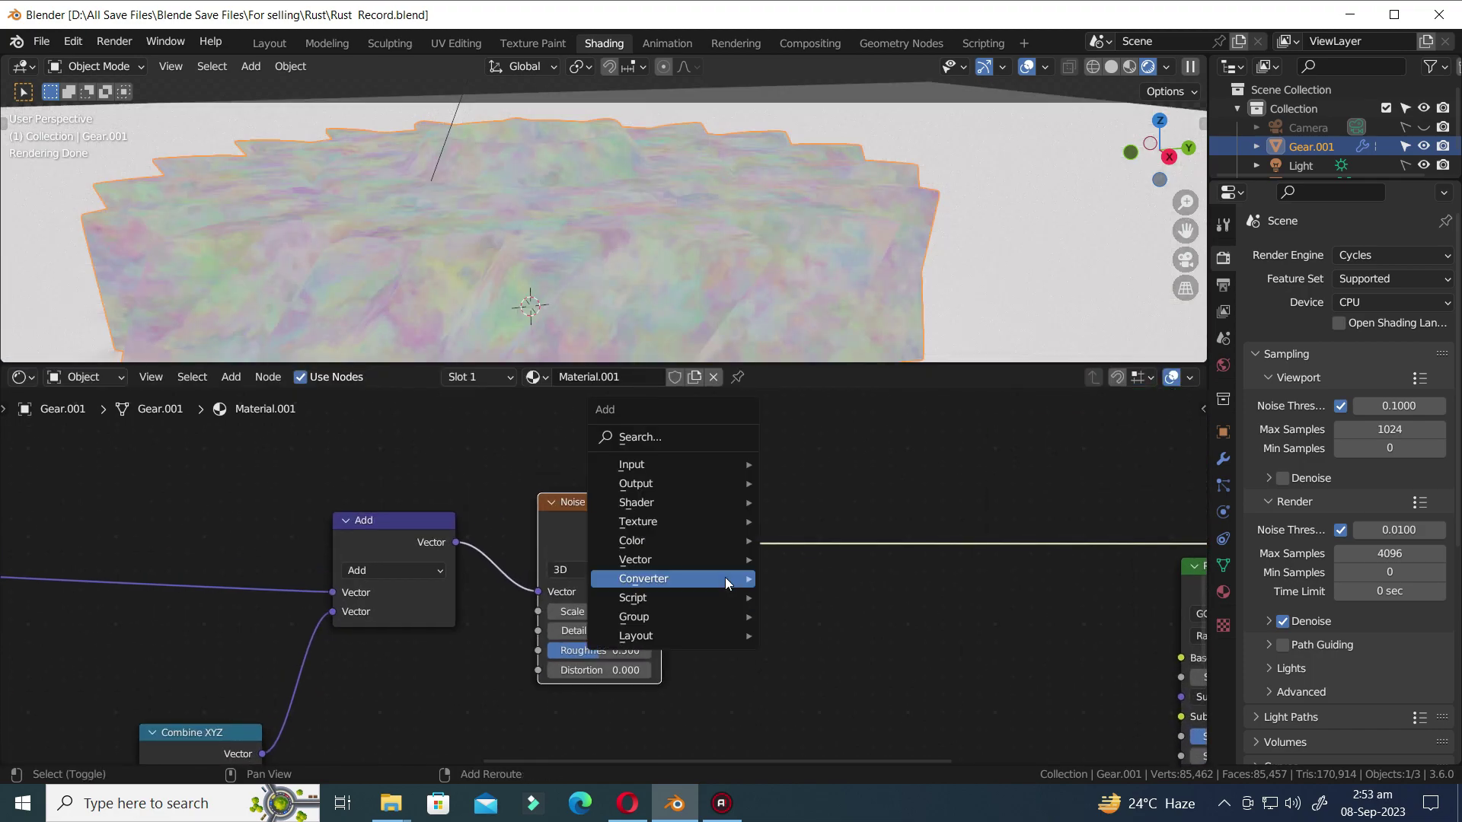
{"action": "type", "text": "color"}
{"action": "left_click", "coordinate": [769, 661]}
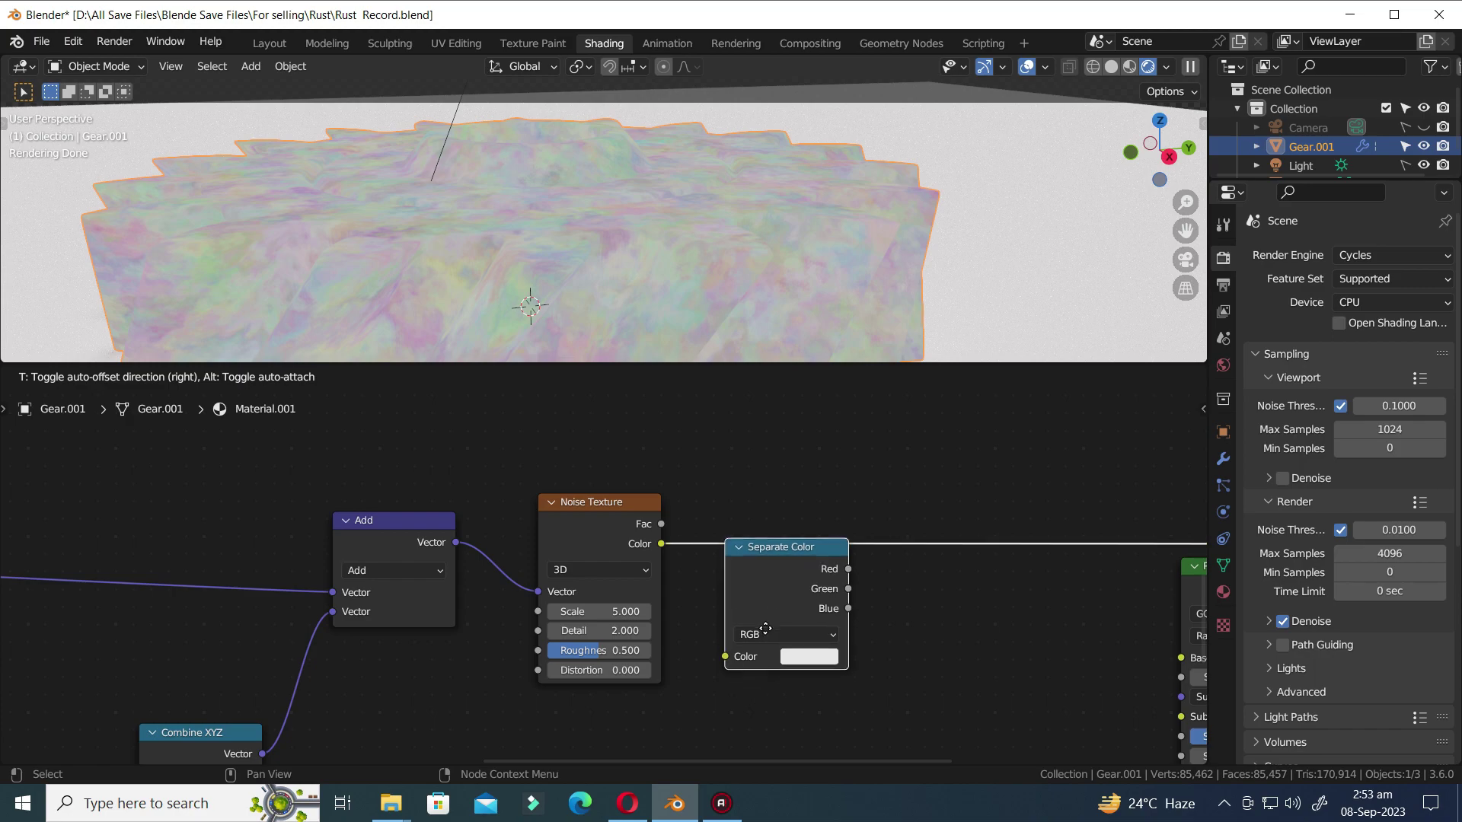
{"action": "left_click", "coordinate": [763, 580]}
{"action": "left_click", "coordinate": [793, 494], "text": "ctrl+shift"}
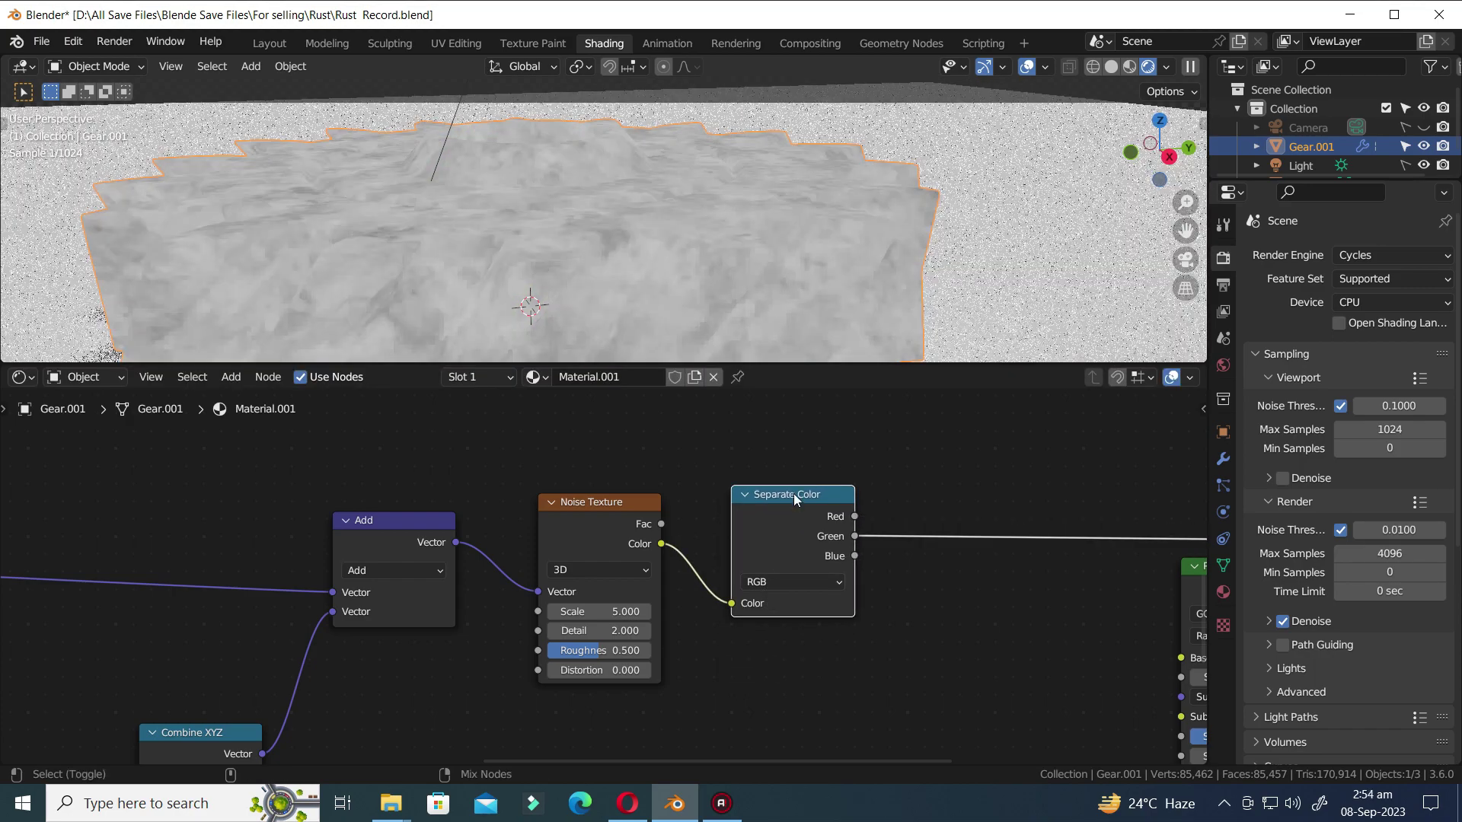
{"action": "left_click", "coordinate": [793, 494], "text": "ctrl+shift"}
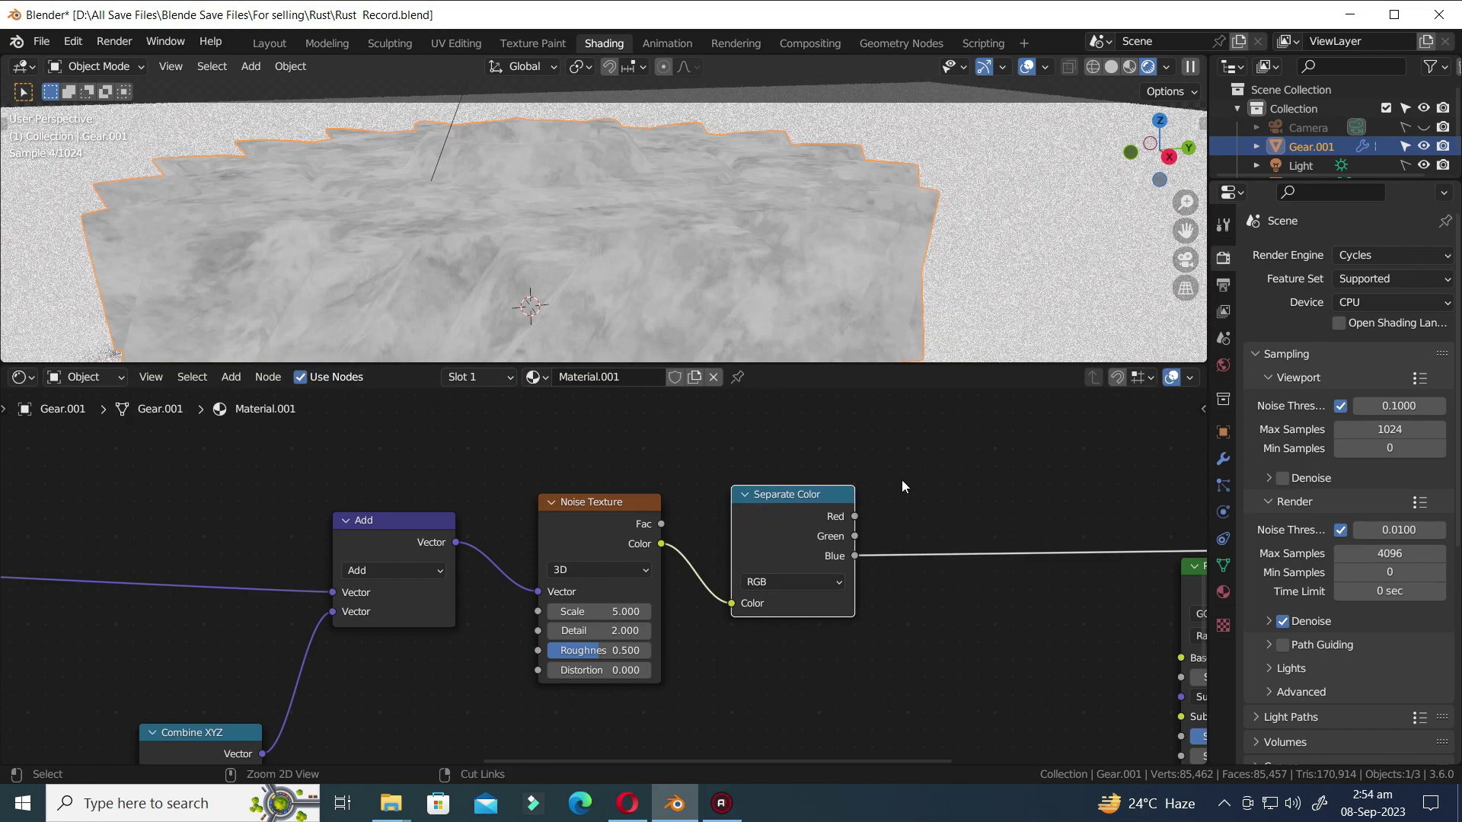
{"action": "key", "text": "ctrl+s"}
- Insert a Color Ramp node on the Separate Color node's Blue output link and save the file
{"action": "scroll", "coordinate": [910, 494], "scroll_direction": "down", "scroll_amount": 2}
{"action": "scroll", "coordinate": [913, 498], "scroll_direction": "down", "scroll_amount": 2}
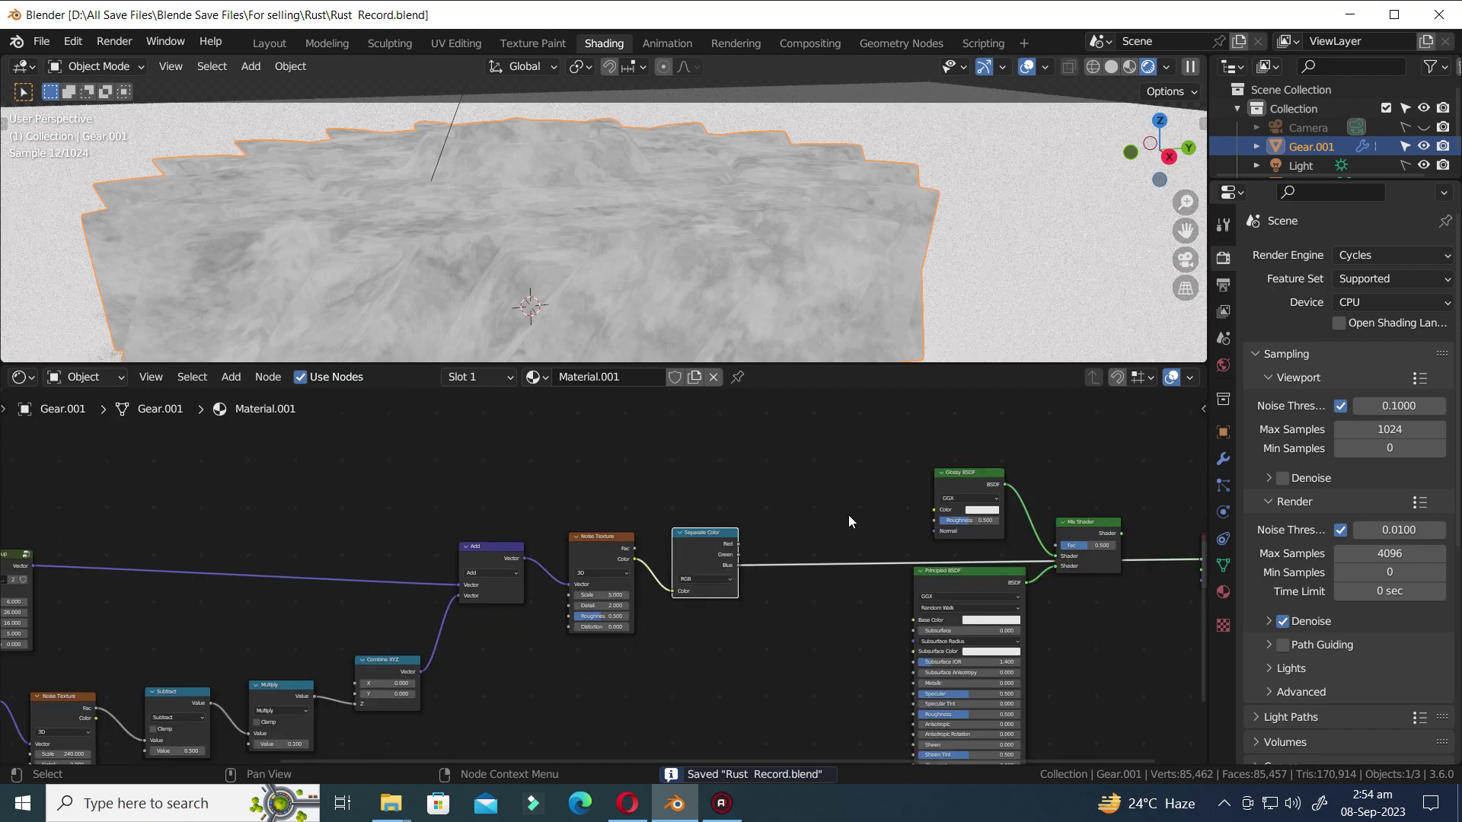
{"action": "key", "text": "shift+a"}
{"action": "type", "text": "colo"}
{"action": "key", "text": "Down"}
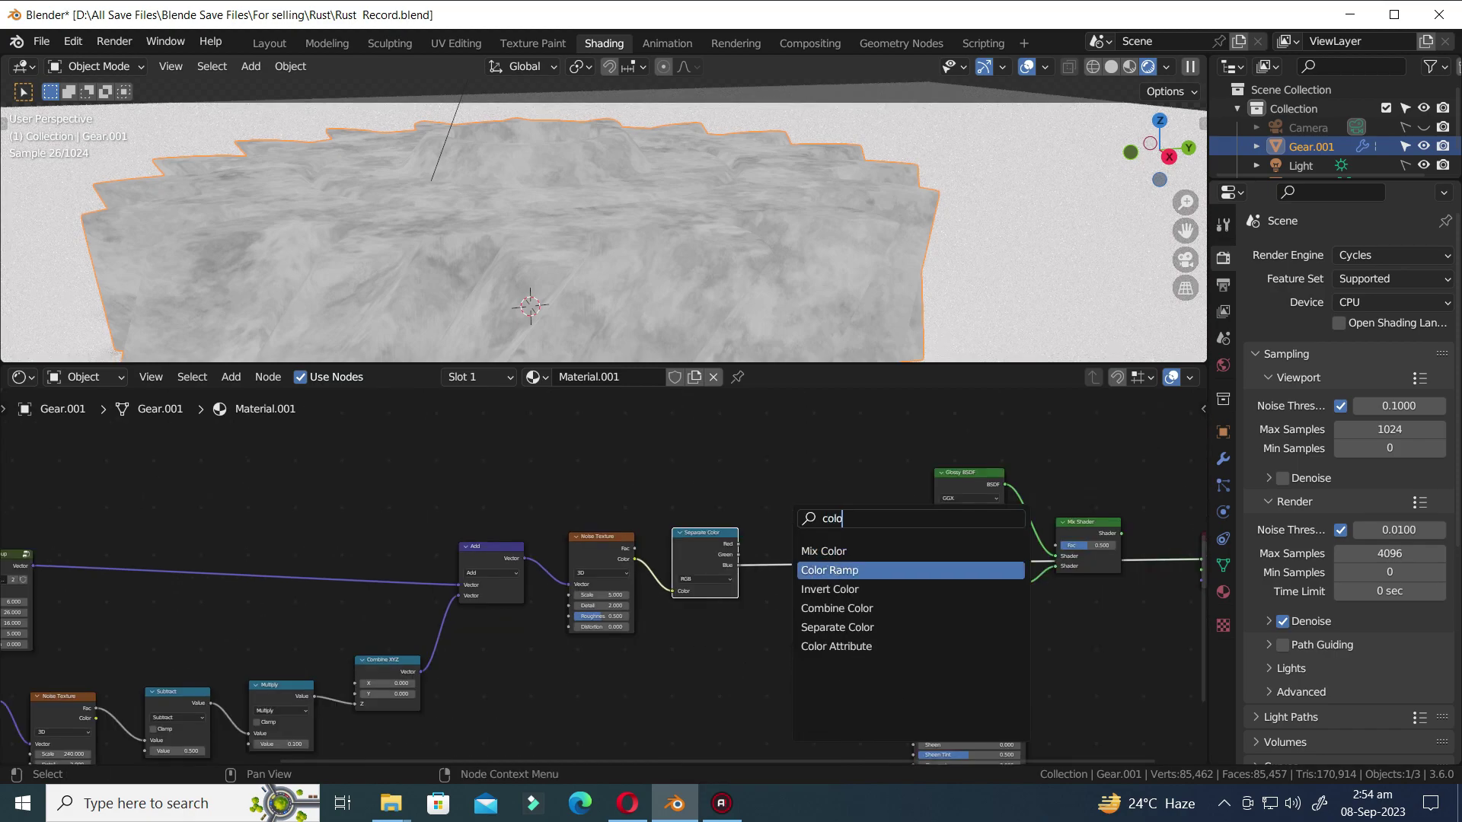
{"action": "key", "text": "Return"}
{"action": "left_click", "coordinate": [792, 517]}
{"action": "key", "text": "ctrl+s"}
- Preview the Separate Color channels, connect the Green output to the Color Ramp's Fac input instead of Blue, and save the file
{"action": "left_click", "coordinate": [723, 534]}
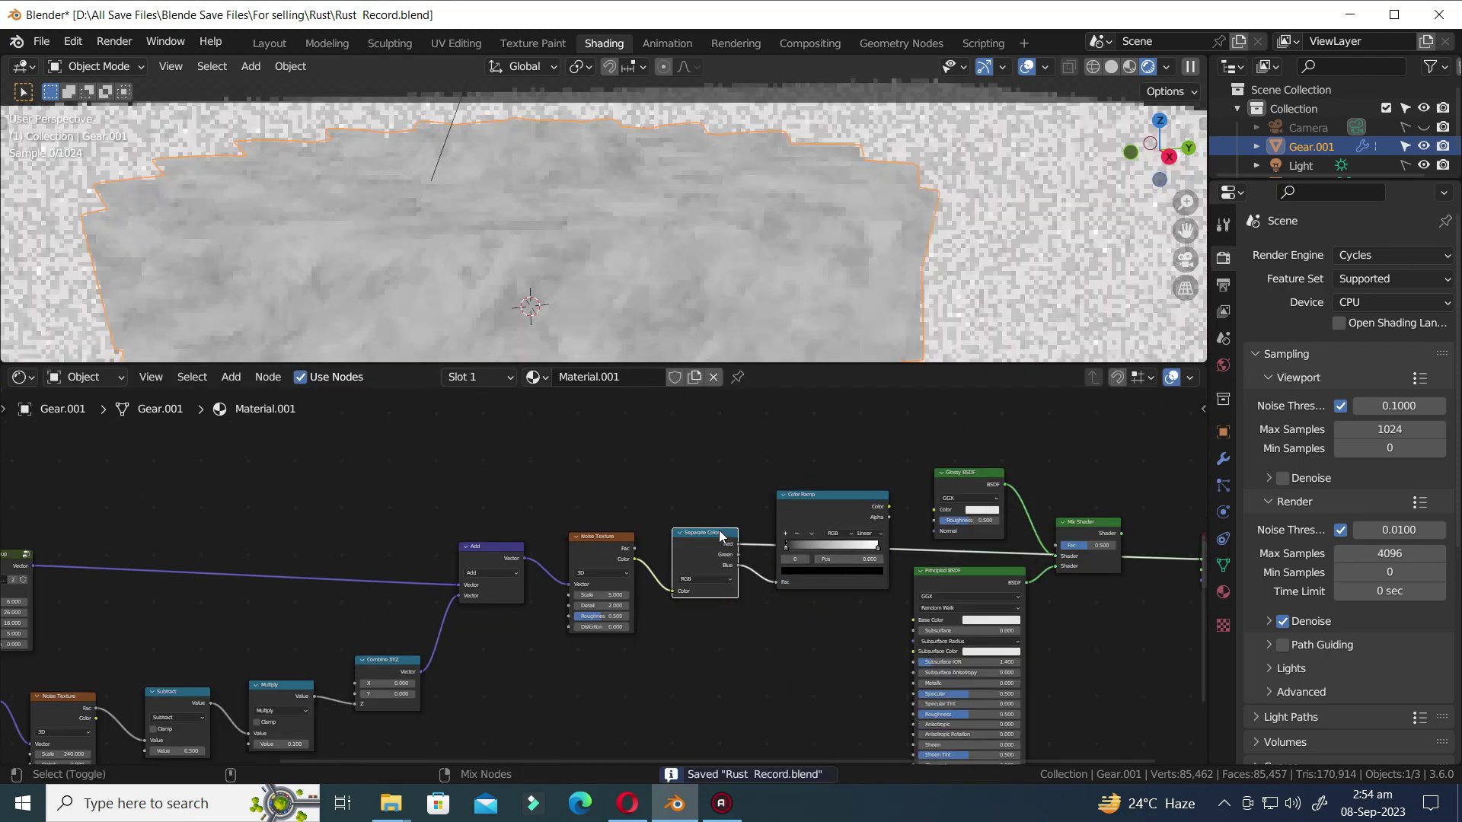
{"action": "scroll", "coordinate": [786, 578], "scroll_direction": "up", "scroll_amount": 3}
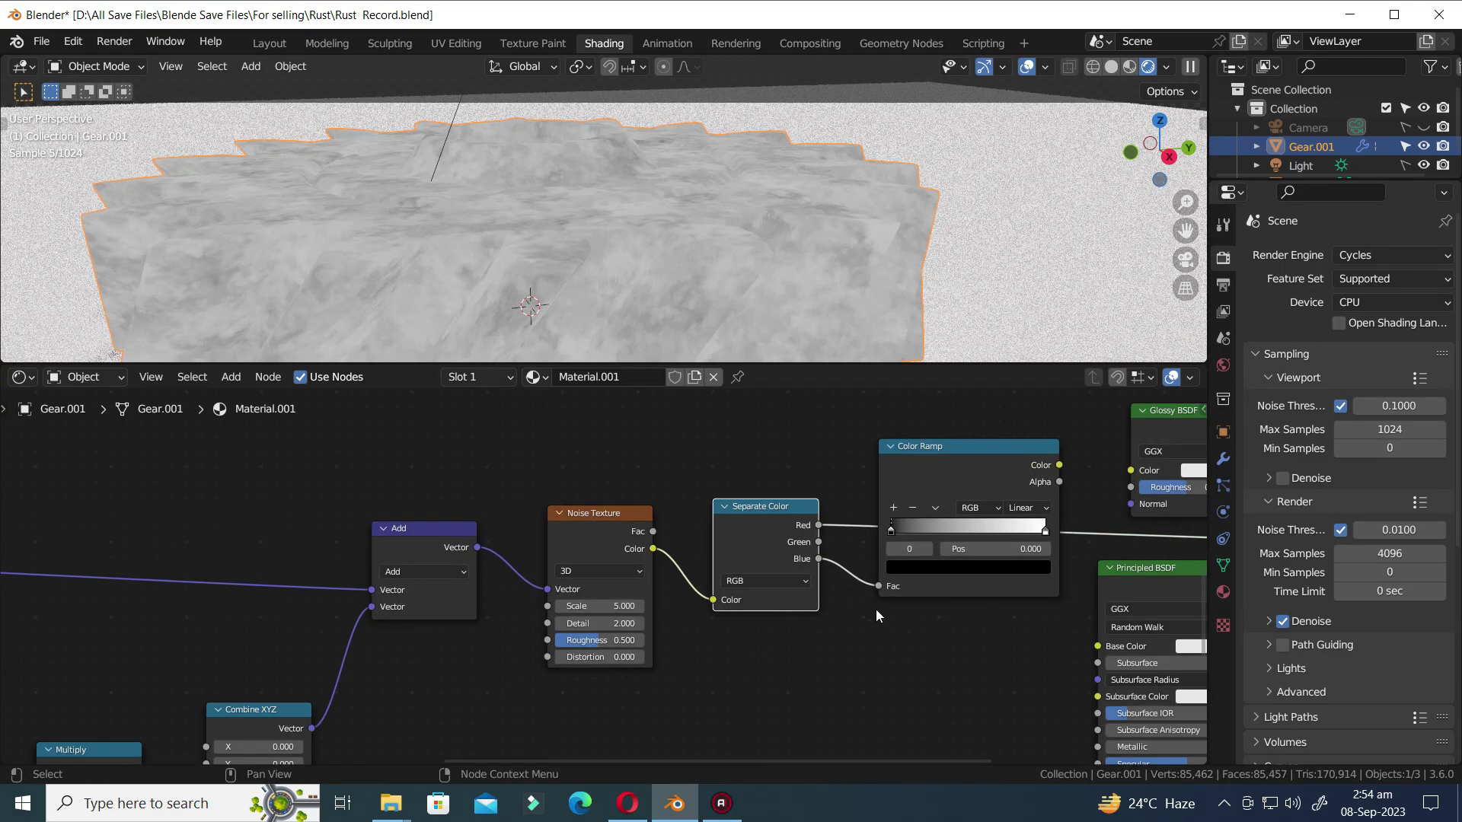
{"action": "left_click_drag", "start_coordinate": [819, 543], "coordinate": [879, 586]}
{"action": "key", "text": "ctrl+s"}
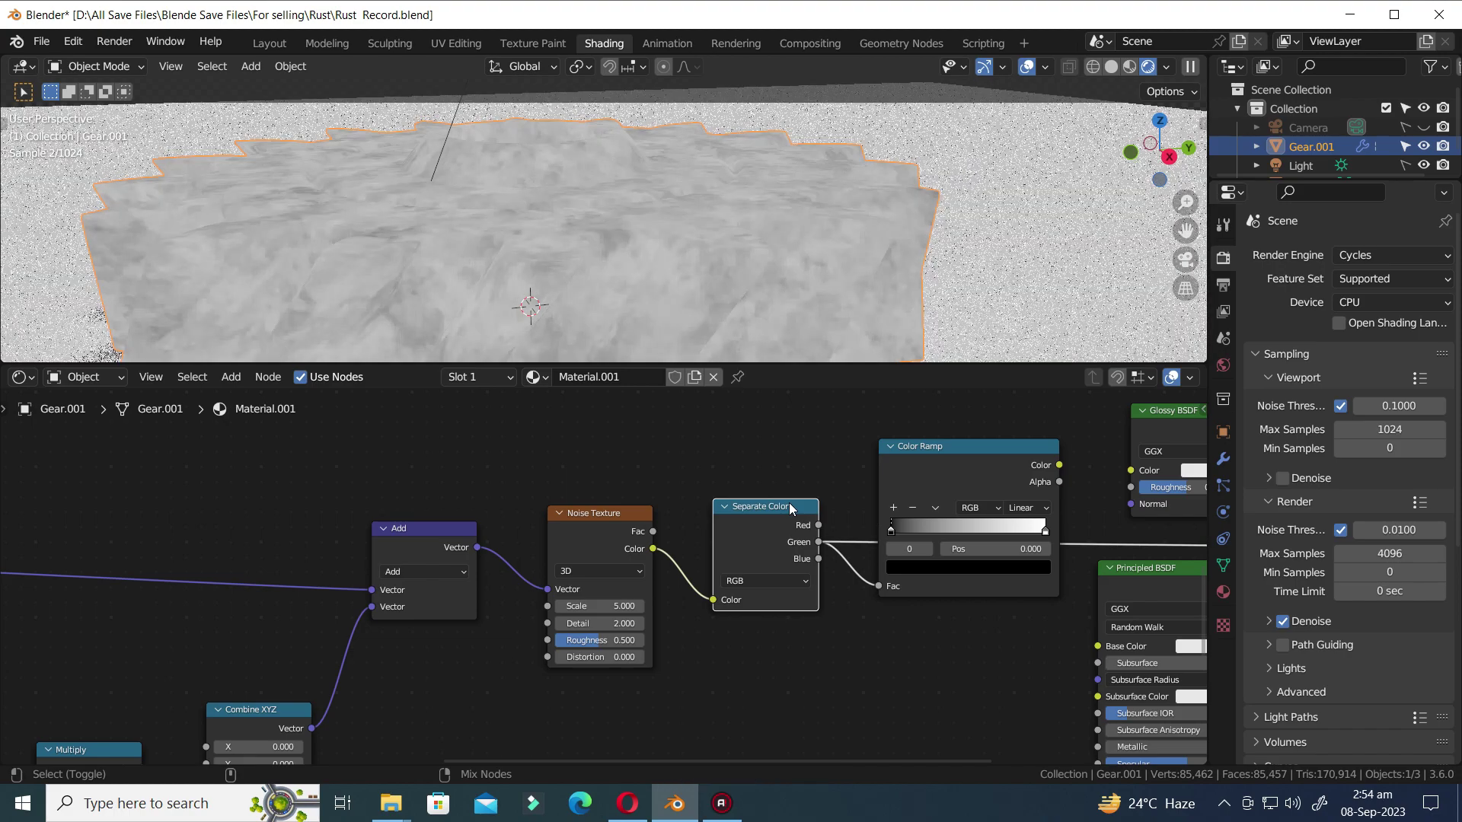
{"action": "left_click", "coordinate": [794, 522], "text": "ctrl+shift"}
- Move the shader nodes farther from the Color Ramp and preview the Color Ramp's output on the gear
{"action": "scroll", "coordinate": [938, 599], "scroll_direction": "up", "scroll_amount": 1}
{"action": "middle_click_drag", "start_coordinate": [939, 599], "coordinate": [649, 675]}
{"action": "scroll", "coordinate": [649, 675], "scroll_direction": "up", "scroll_amount": 3}
{"action": "scroll", "coordinate": [649, 675], "scroll_direction": "down", "scroll_amount": 10}
{"action": "left_click_drag", "start_coordinate": [1114, 504], "coordinate": [774, 693]}
{"action": "key", "text": "g"}
{"action": "left_click", "coordinate": [967, 681]}
{"action": "scroll", "coordinate": [649, 654], "scroll_direction": "up", "scroll_amount": 3}
{"action": "left_click", "coordinate": [692, 518], "text": "ctrl+shift"}
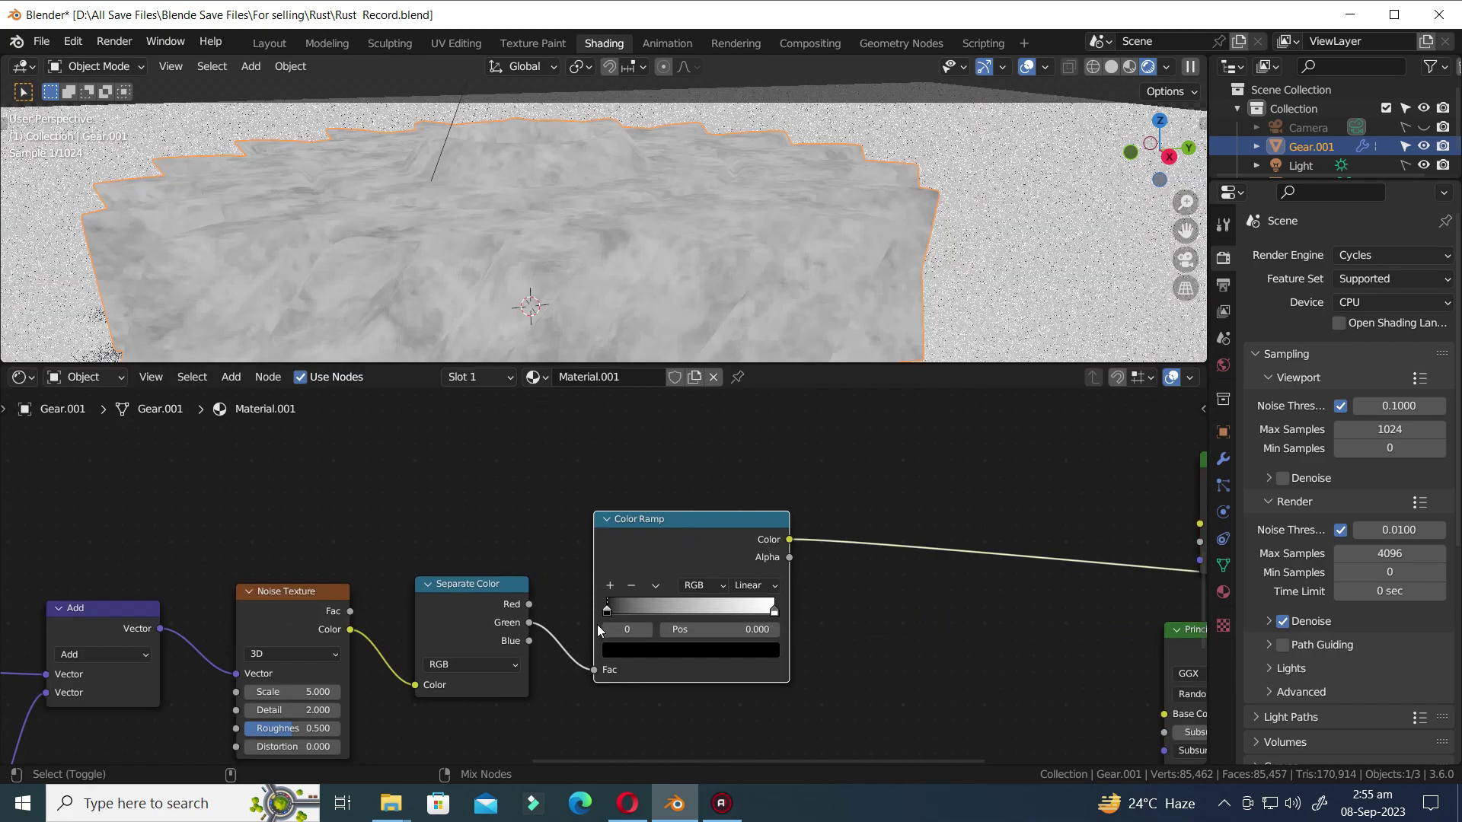
- Tighten the Color Ramp by moving its white stop to 0.542 with the black stop just before it, and save the file
{"action": "left_click_drag", "start_coordinate": [644, 611], "coordinate": [686, 613]}
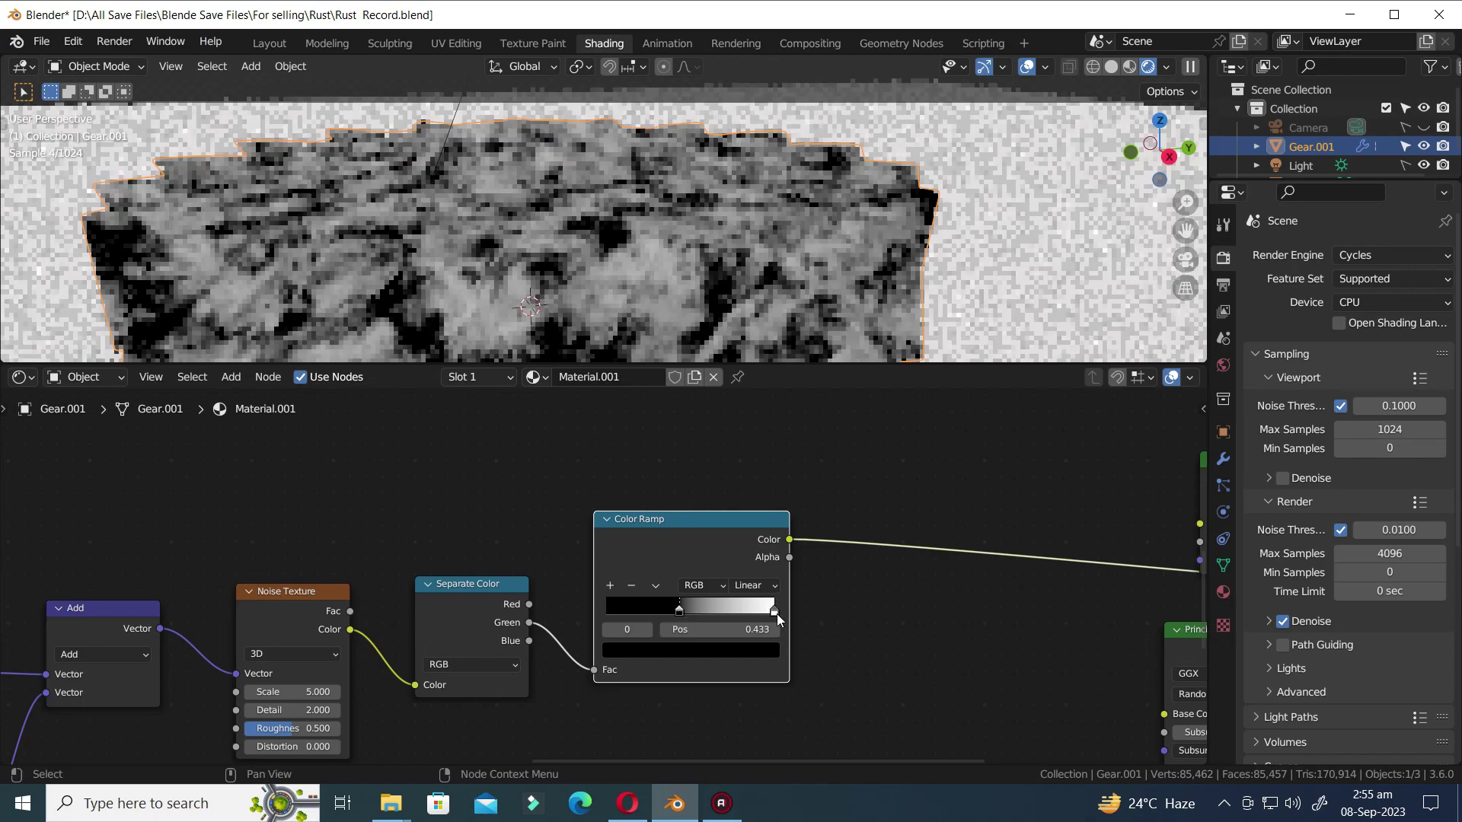
{"action": "left_click_drag", "start_coordinate": [775, 611], "coordinate": [697, 610]}
{"action": "key", "text": "ctrl+s"}
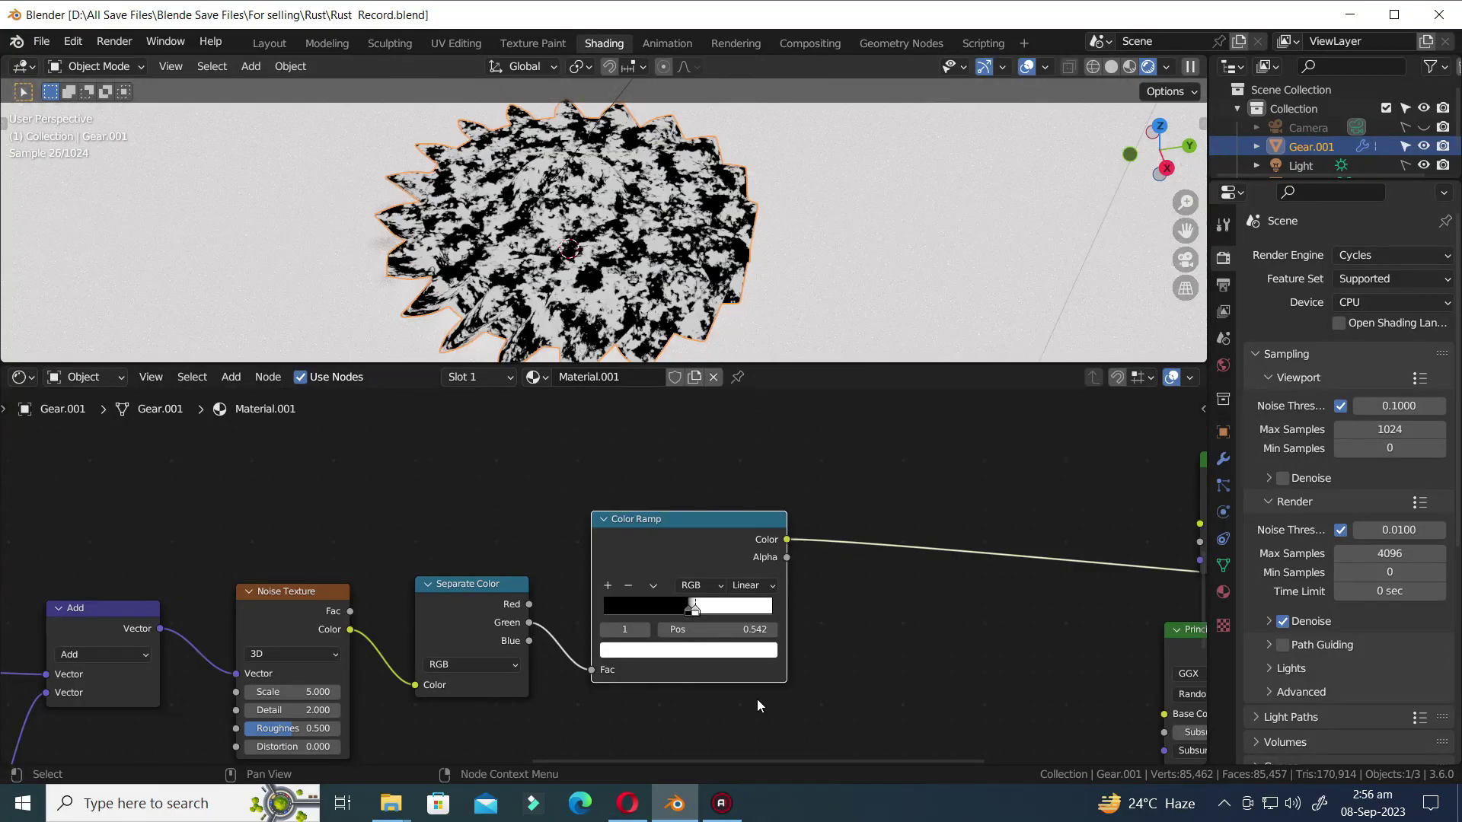
- Add a Mix node set to Color after the Color Ramp, with the ramp's Color driving its Factor, and save the file
{"action": "scroll", "coordinate": [756, 699], "scroll_direction": "down", "scroll_amount": 2}
{"action": "key", "text": "shift+a"}
{"action": "type", "text": "mix"}
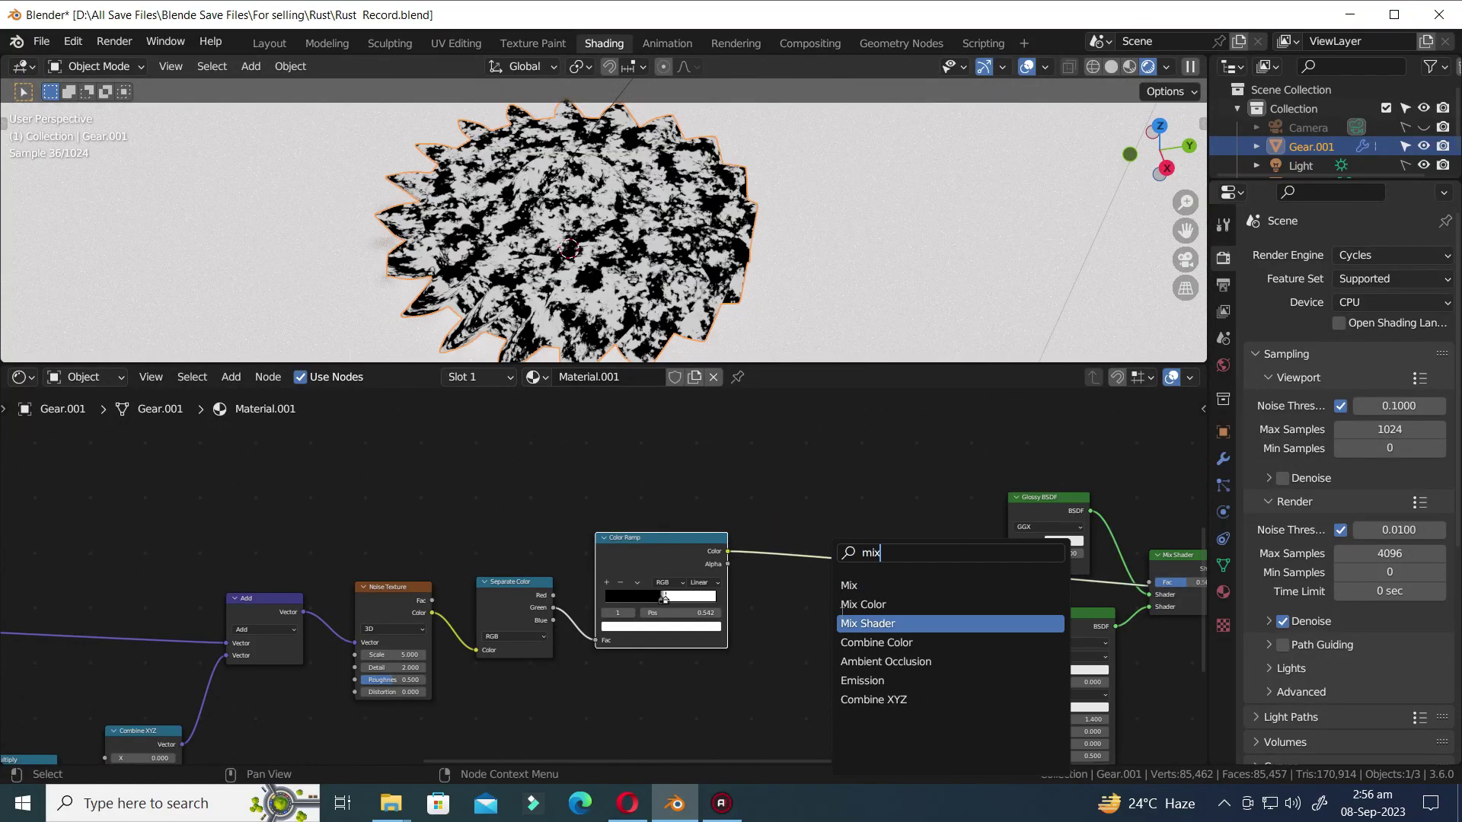
{"action": "left_click", "coordinate": [849, 585]}
{"action": "left_click", "coordinate": [839, 643]}
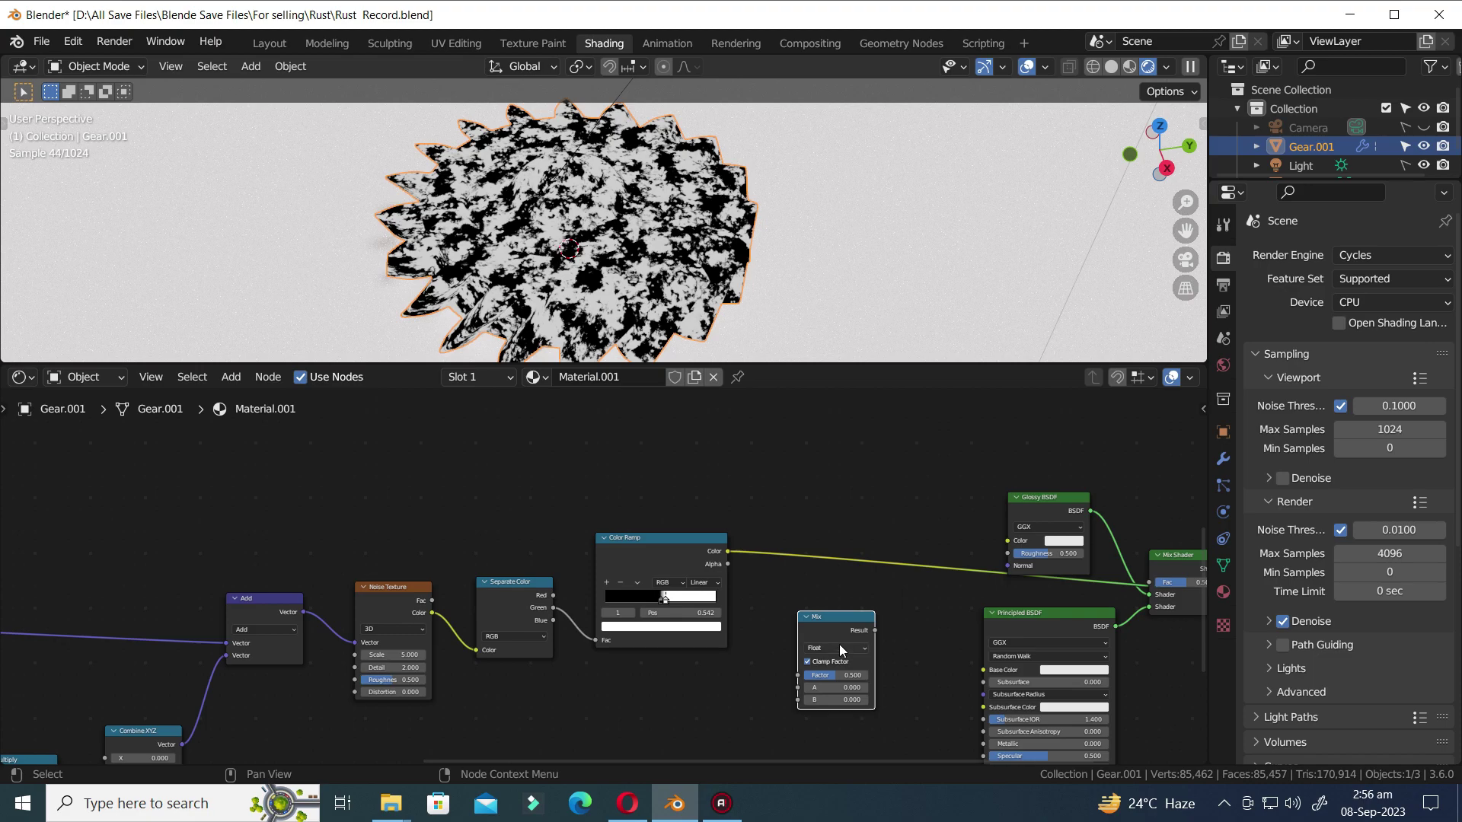
{"action": "left_click", "coordinate": [839, 644]}
{"action": "left_click", "coordinate": [816, 685]}
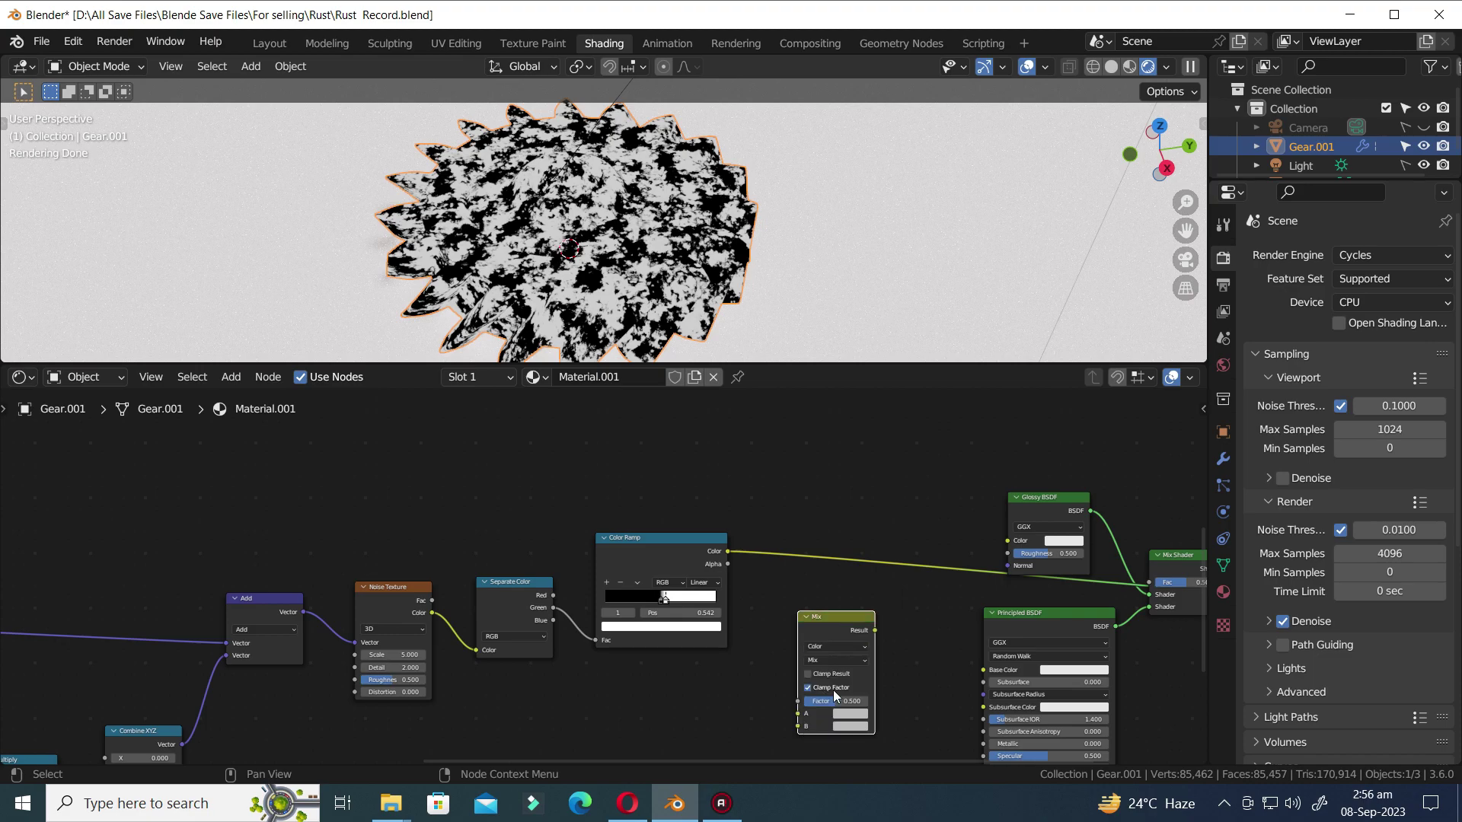
{"action": "scroll", "coordinate": [834, 690], "scroll_direction": "up", "scroll_amount": 2}
{"action": "key", "text": "g"}
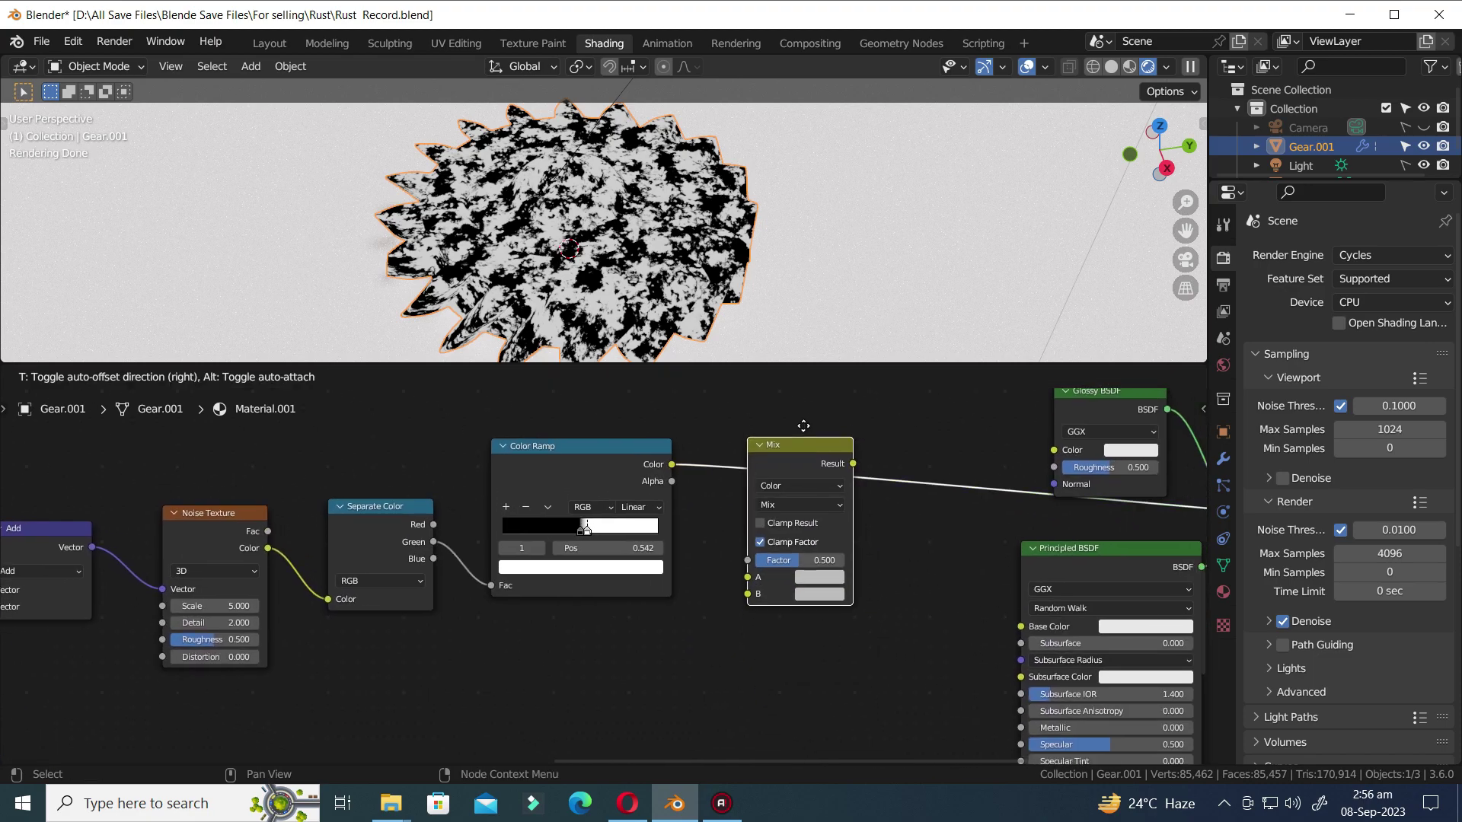
{"action": "left_click", "coordinate": [803, 425]}
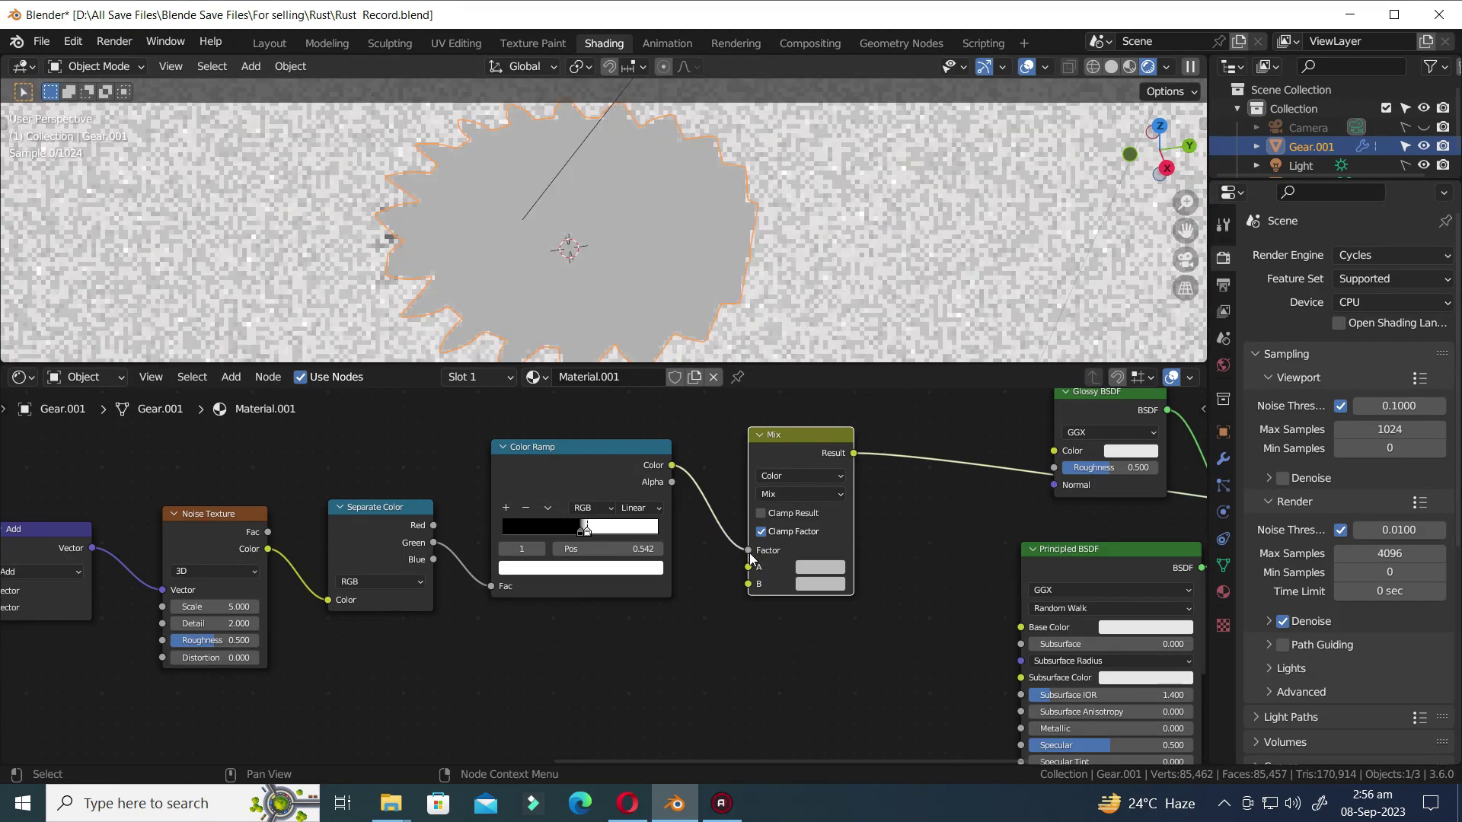
{"action": "key", "text": "ctrl+s"}
- Connect Separate Color's Red output to the Mix node's A input and Green to B, and inspect the result on the gear
{"action": "left_click_drag", "start_coordinate": [434, 527], "coordinate": [749, 568]}
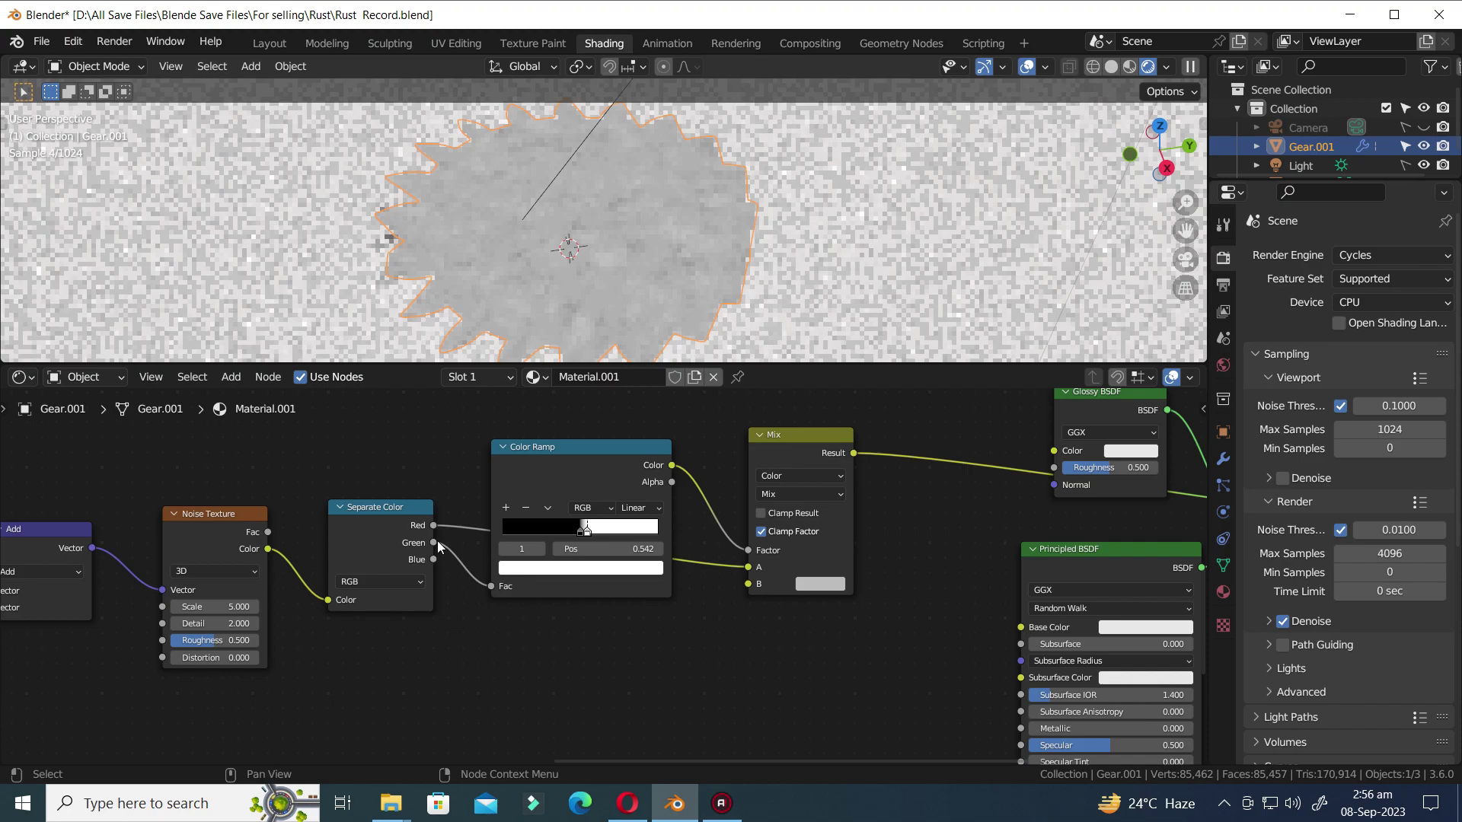
{"action": "left_click_drag", "start_coordinate": [434, 542], "coordinate": [781, 590]}
{"action": "scroll", "coordinate": [704, 280], "scroll_direction": "up", "scroll_amount": 8}
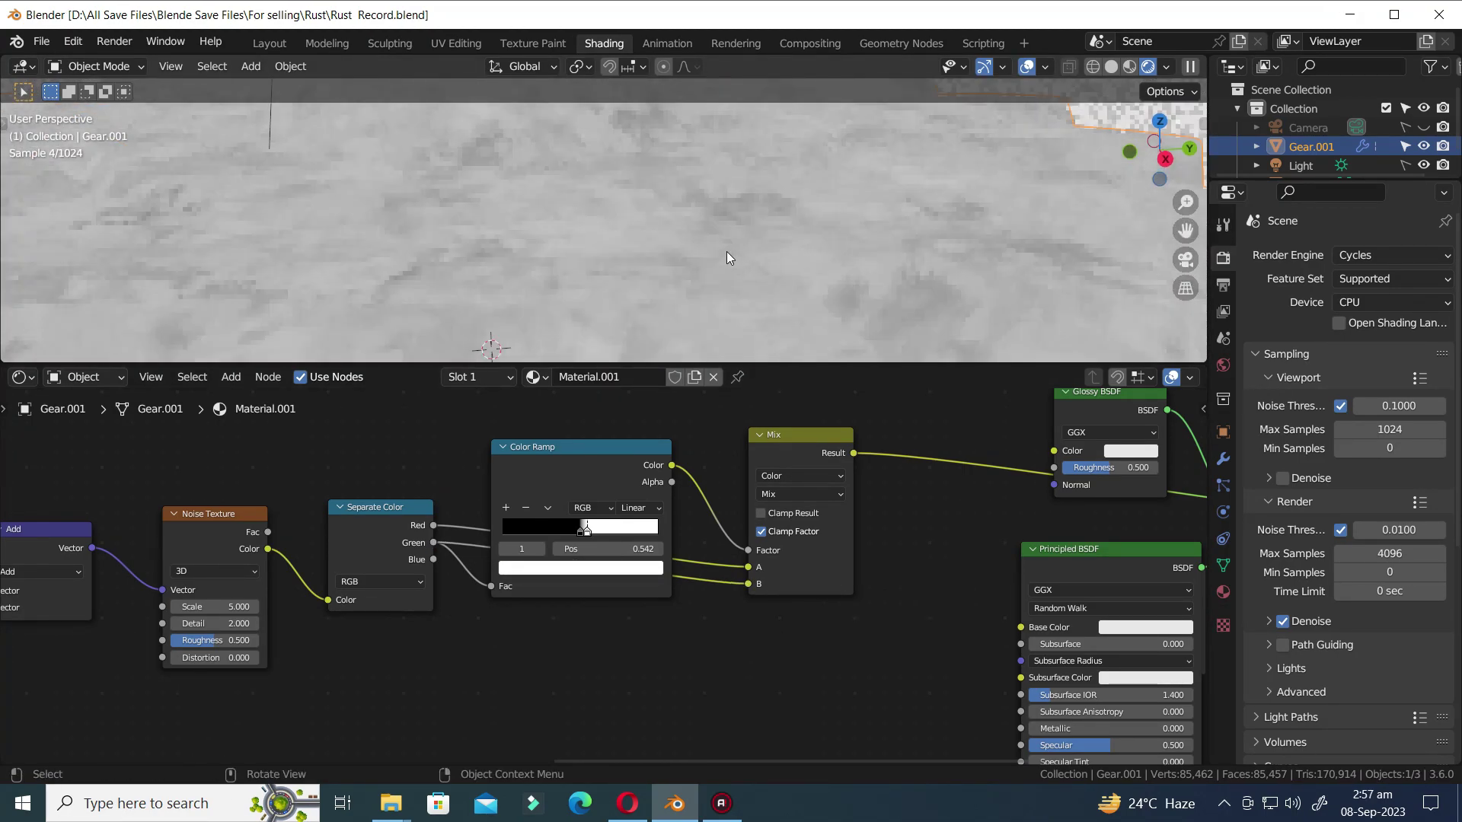
- Duplicate the Color Ramp and Mix nodes below the originals, connect Separate Color's Blue output to the copied ramp's Fac, and save the file
{"action": "scroll", "coordinate": [744, 251], "scroll_direction": "down", "scroll_amount": 5}
{"action": "scroll", "coordinate": [692, 620], "scroll_direction": "down", "scroll_amount": 3}
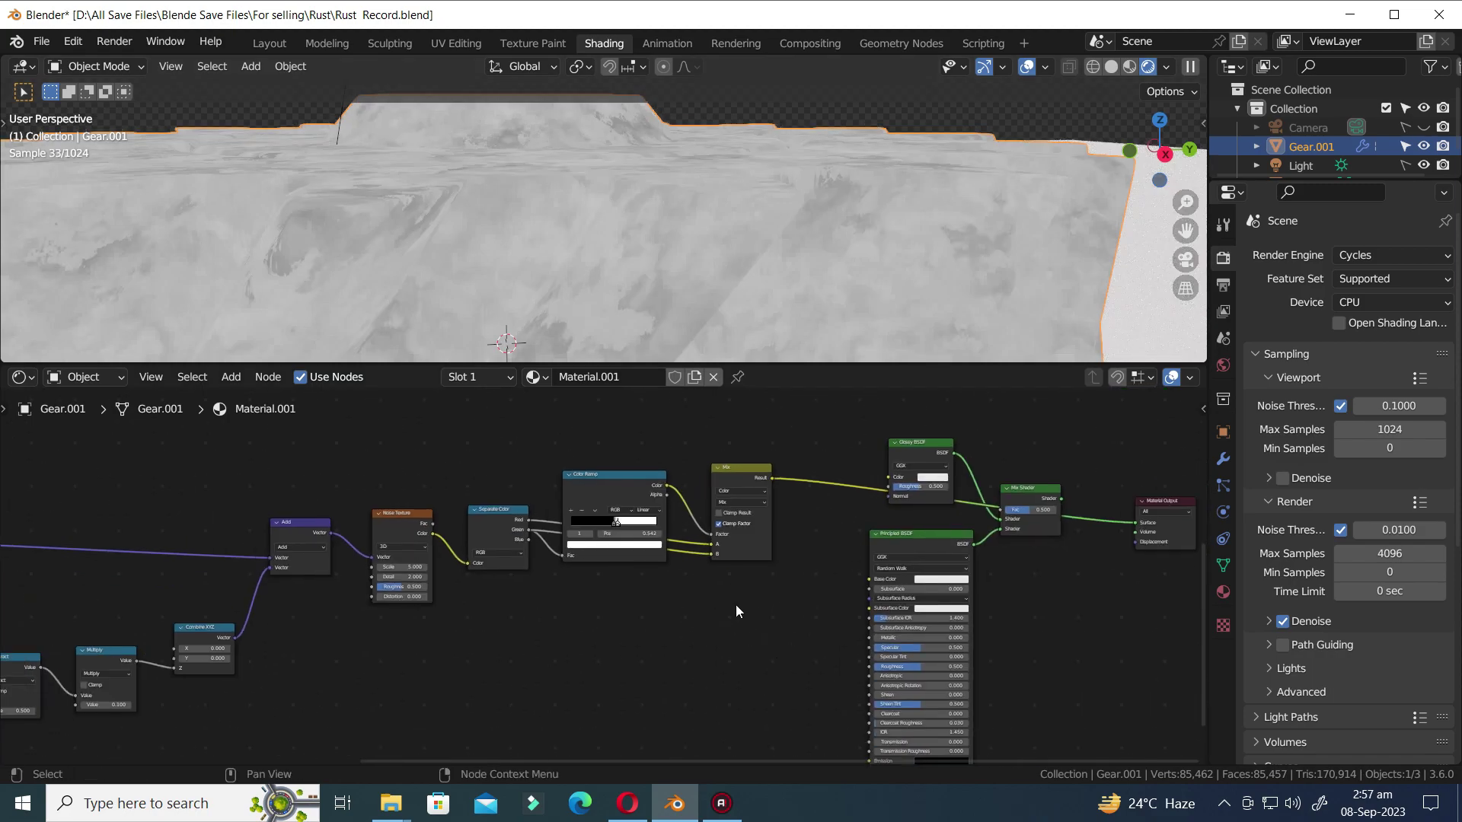
{"action": "left_click_drag", "start_coordinate": [771, 645], "coordinate": [609, 469]}
{"action": "key", "text": "shift+d"}
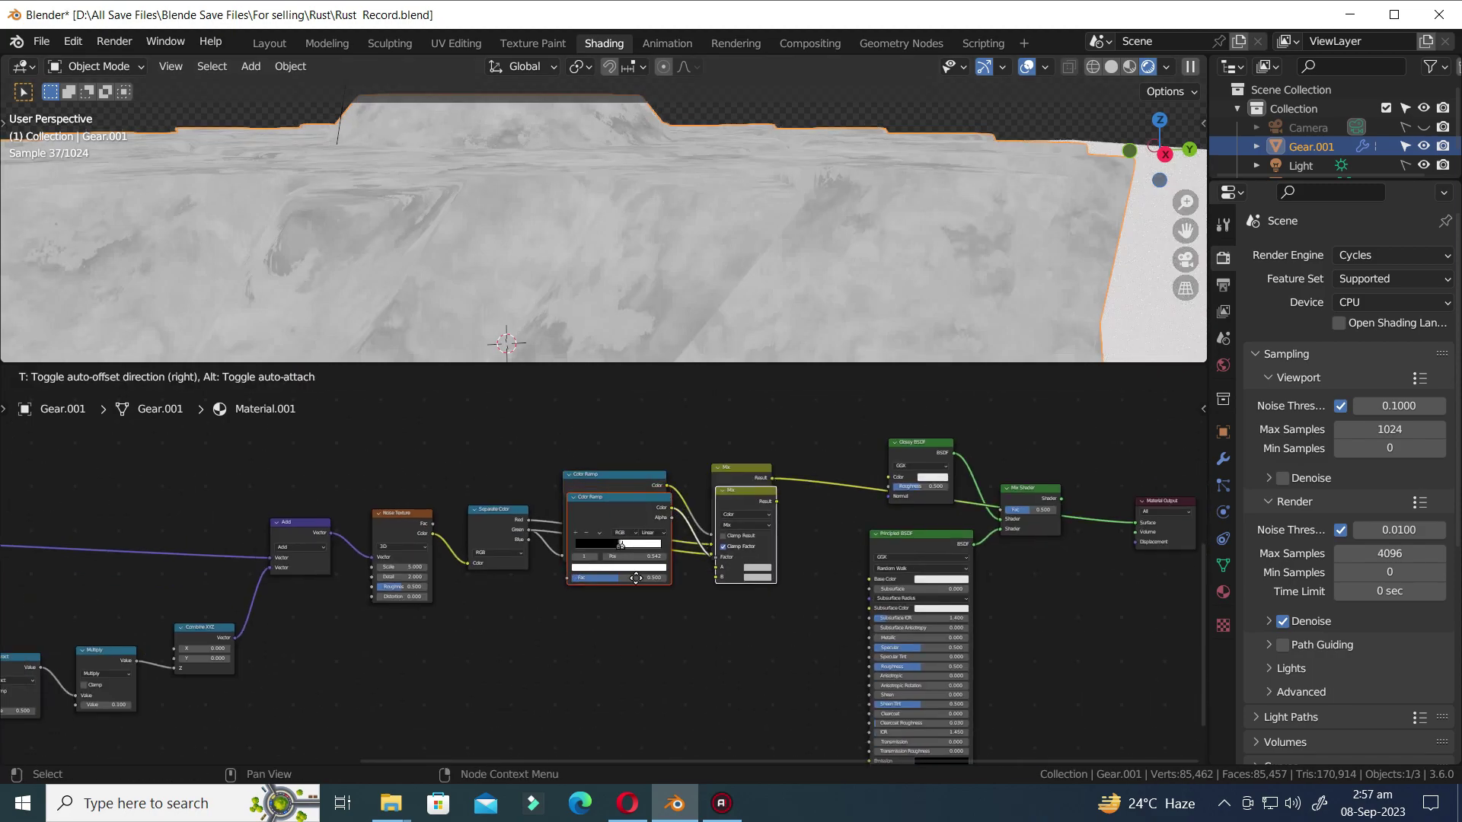
{"action": "left_click", "coordinate": [637, 686]}
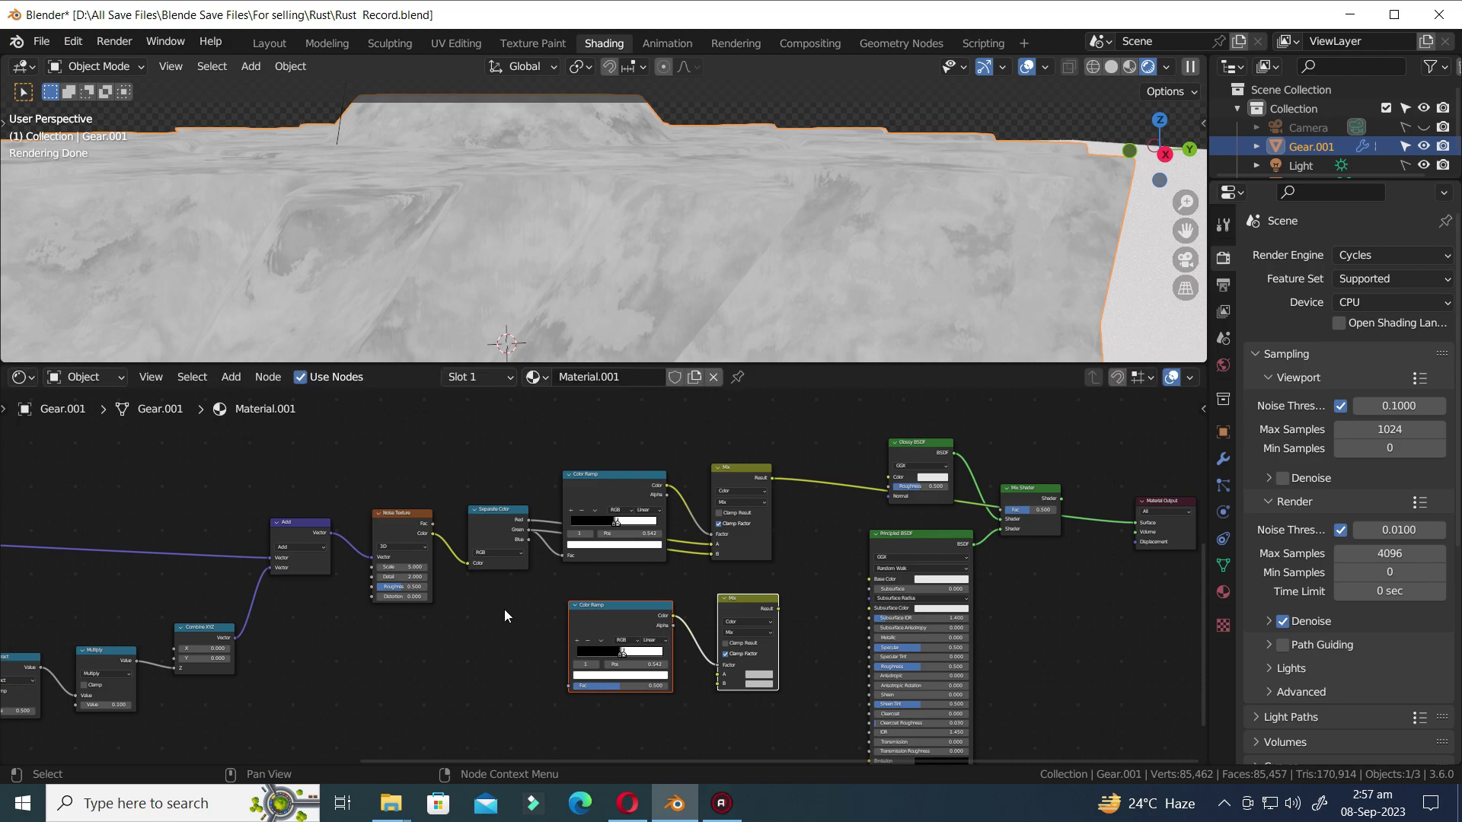
{"action": "left_click_drag", "start_coordinate": [528, 539], "coordinate": [570, 684]}
{"action": "key", "text": "ctrl+s"}
- Set the copied Color Ramp's black stop to 0.578 and white stop to 0.676, save the file, and preview the ramp on the gear
{"action": "scroll", "coordinate": [685, 673], "scroll_direction": "up", "scroll_amount": 4}
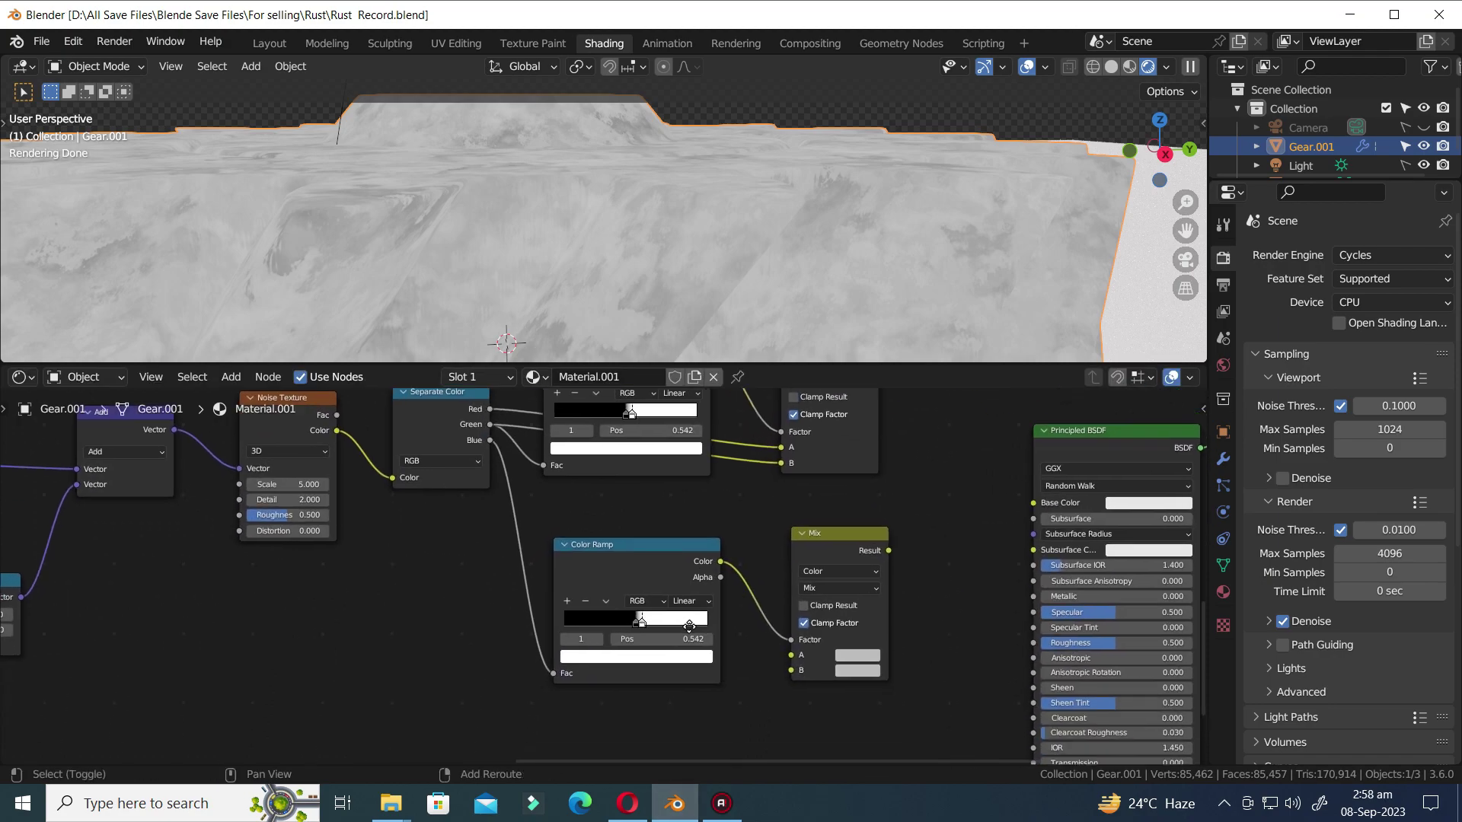
{"action": "scroll", "coordinate": [659, 305], "scroll_direction": "down", "scroll_amount": 2}
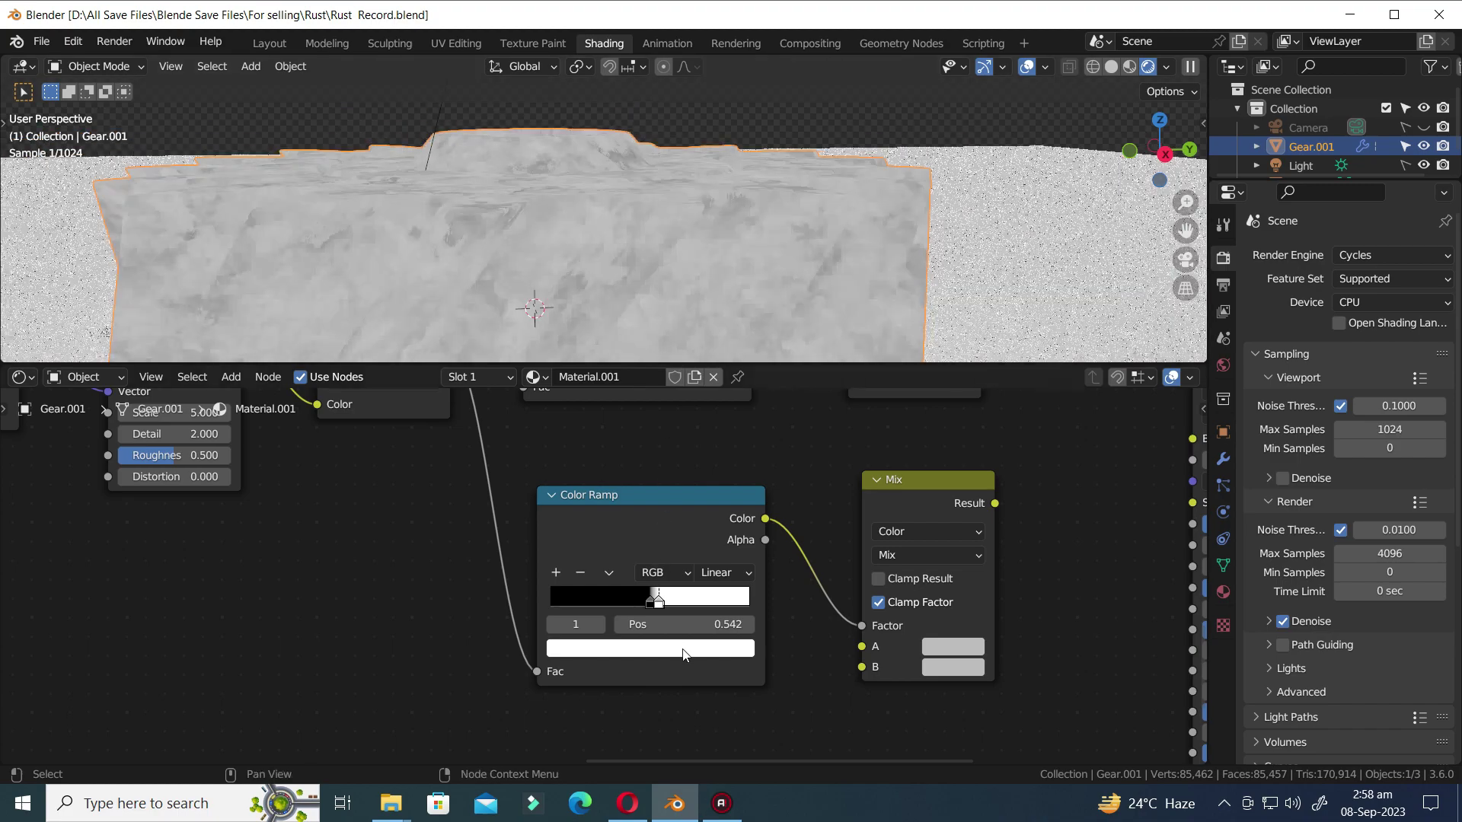
{"action": "scroll", "coordinate": [677, 621], "scroll_direction": "up", "scroll_amount": 1}
{"action": "left_click_drag", "start_coordinate": [670, 609], "coordinate": [691, 614]}
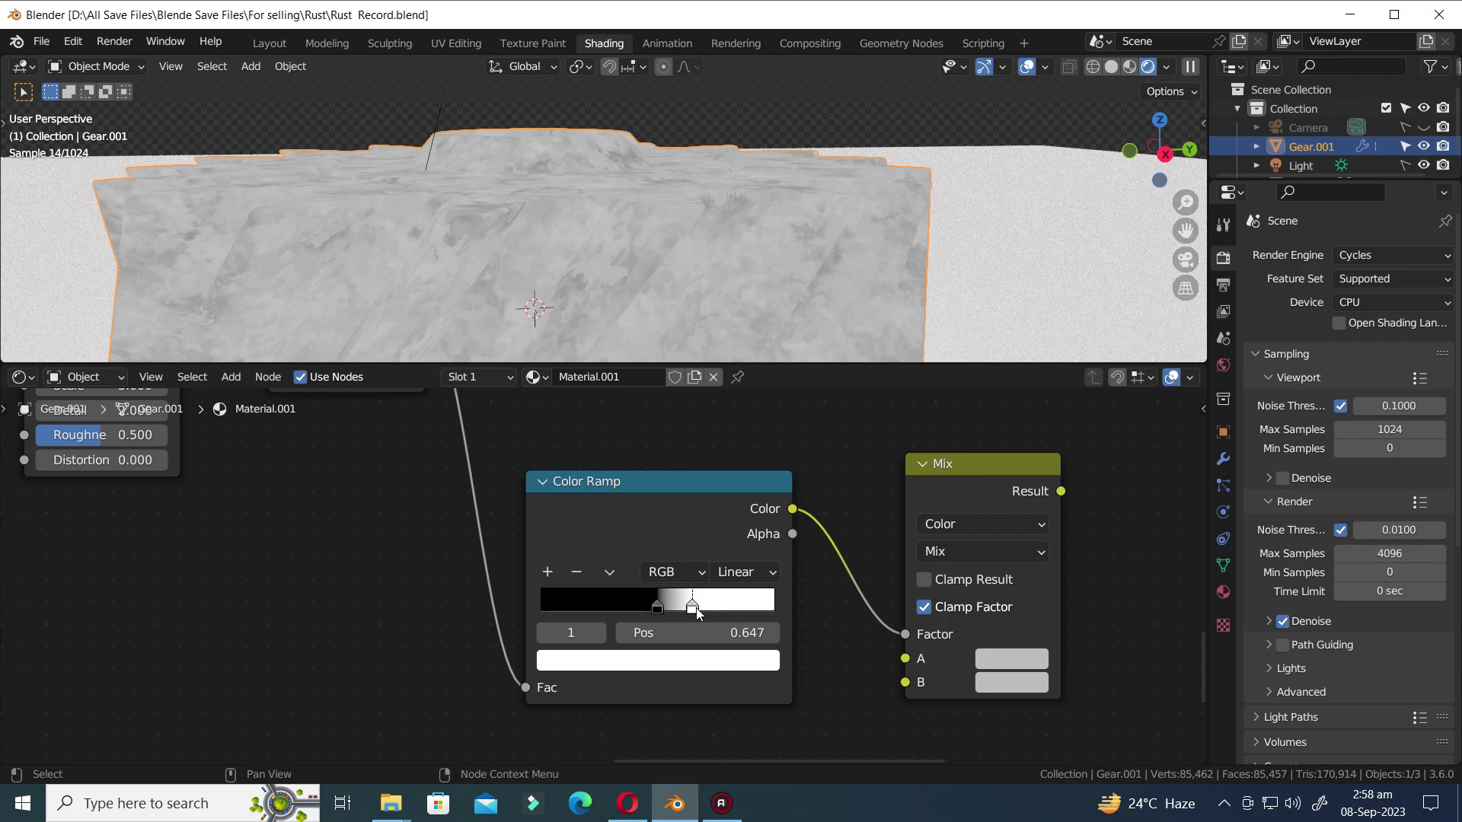
{"action": "left_click", "coordinate": [663, 611]}
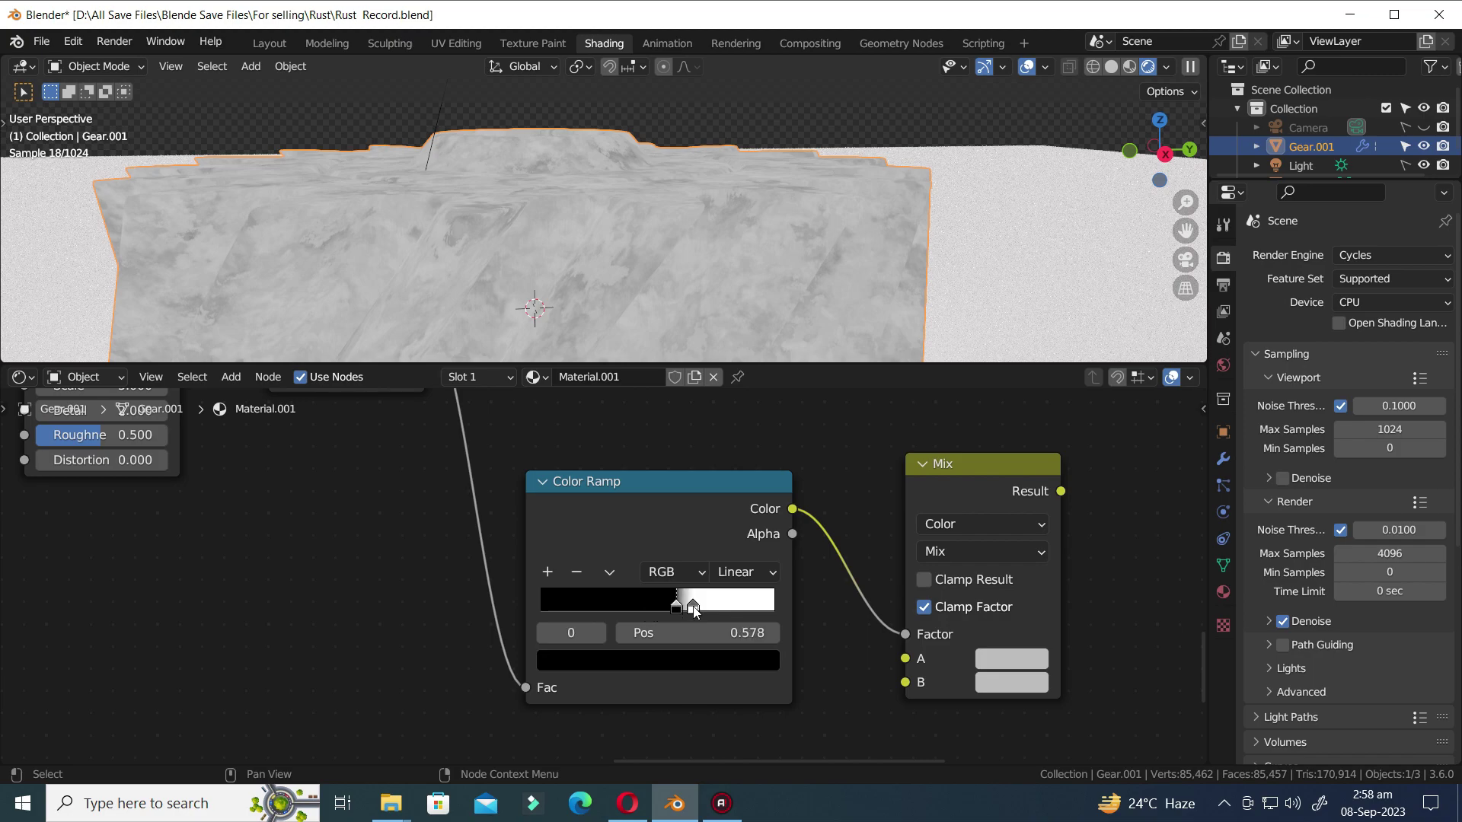
{"action": "left_click", "coordinate": [694, 610]}
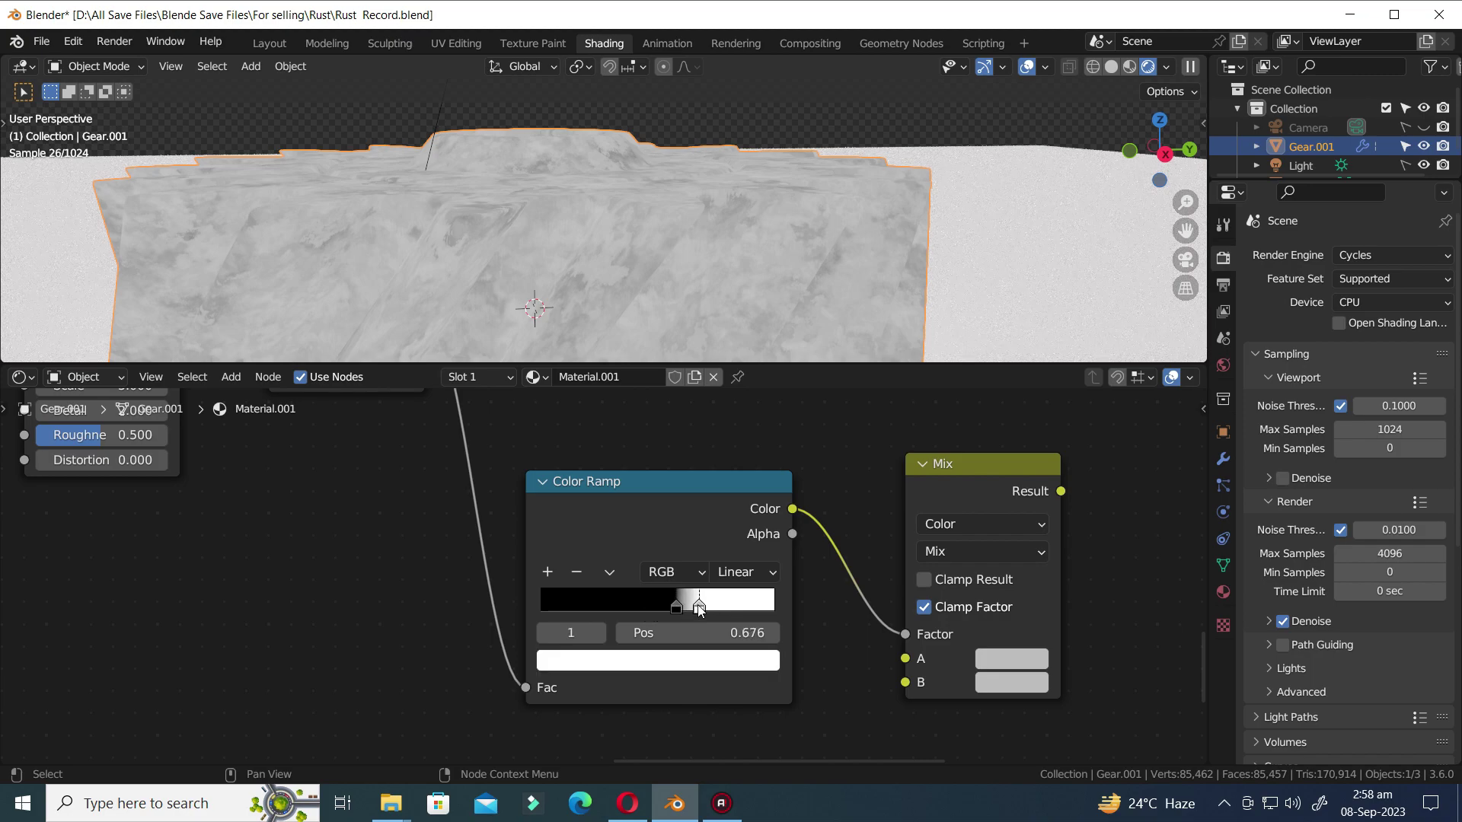
{"action": "scroll", "coordinate": [777, 579], "scroll_direction": "down", "scroll_amount": 3}
{"action": "key", "text": "ctrl+s"}
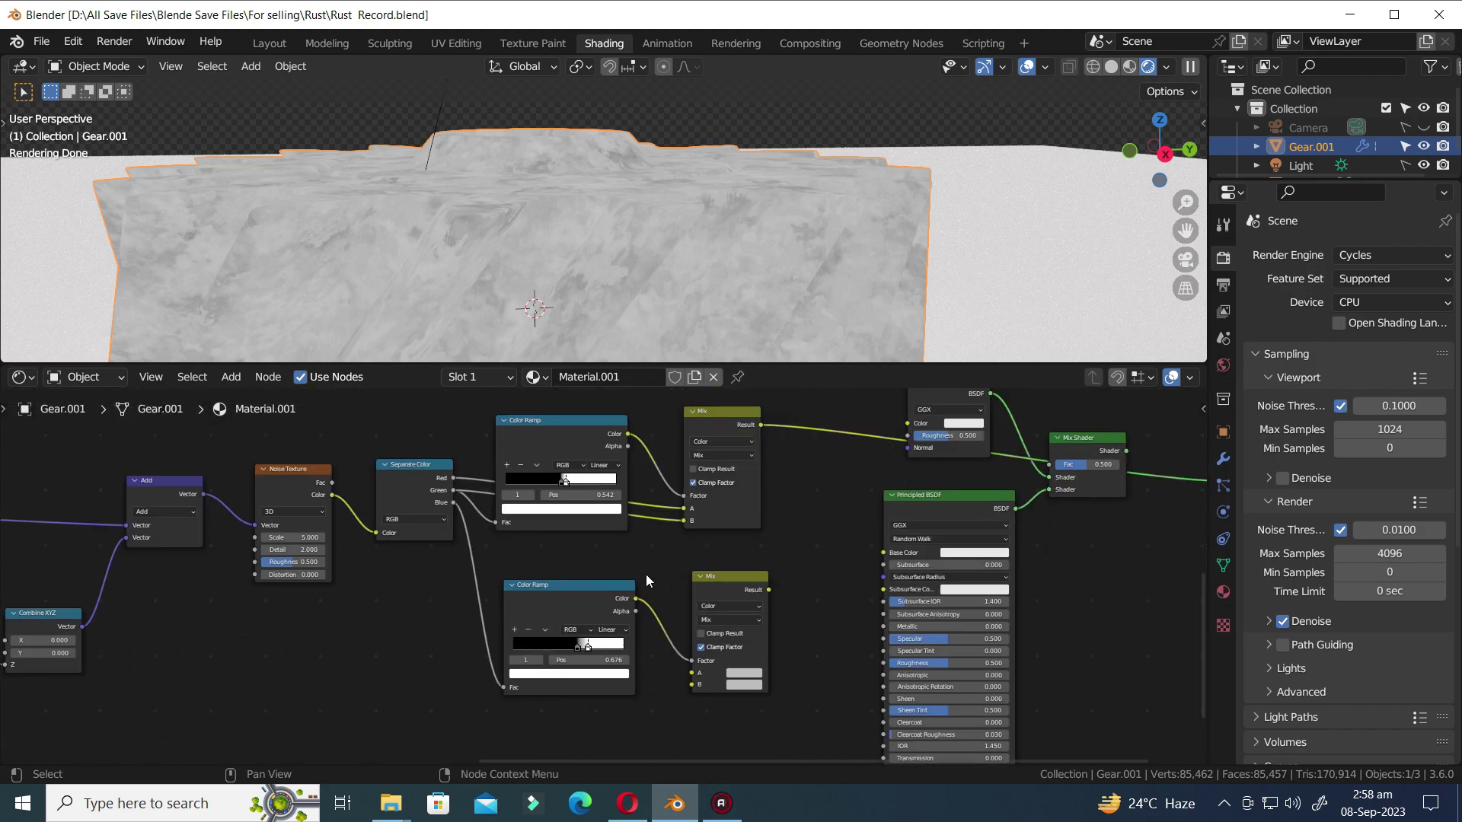
{"action": "left_click", "coordinate": [603, 587], "text": "ctrl+shift"}
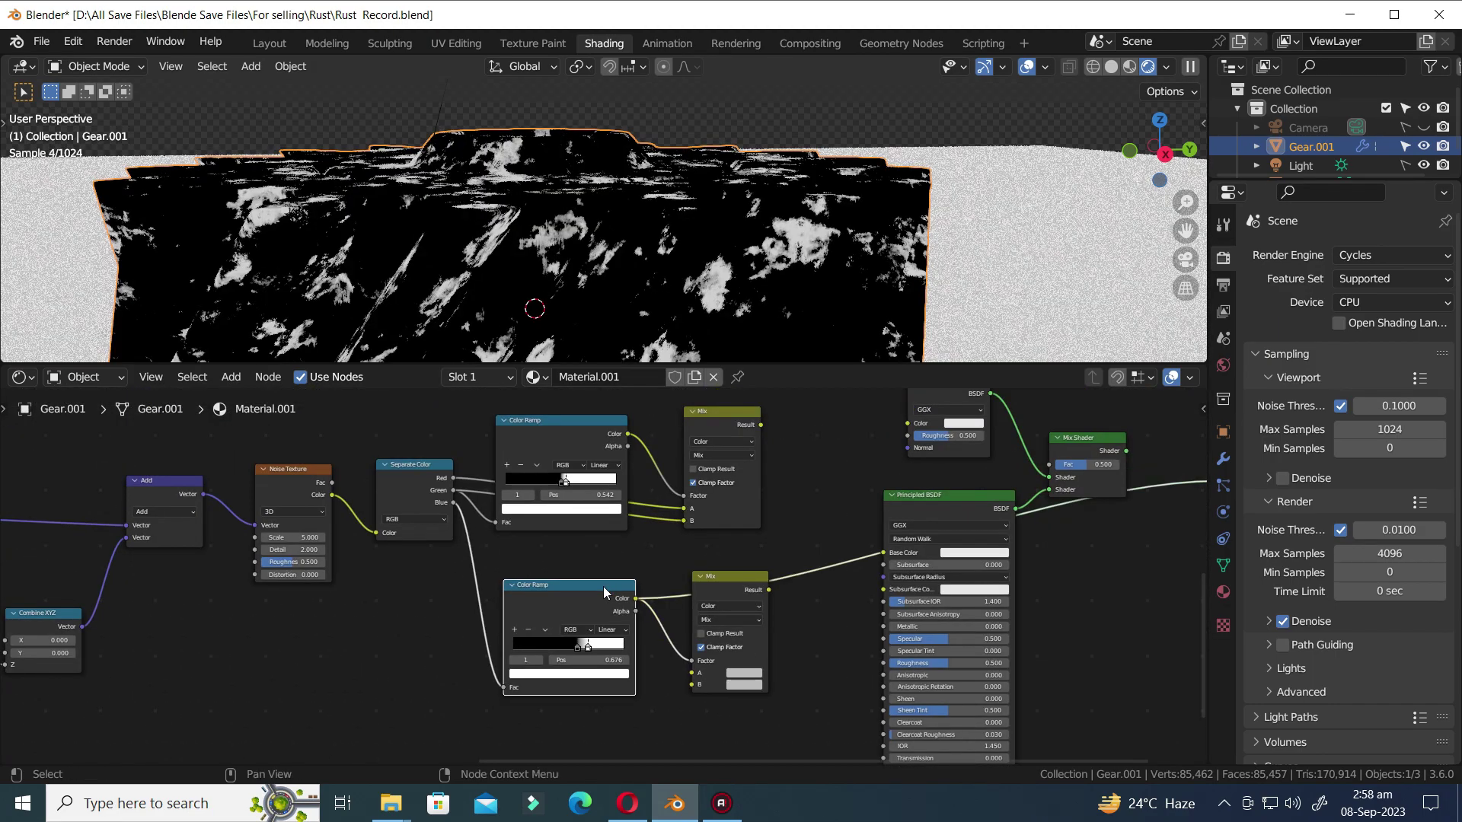
- Place the copied Mix node after the first Mix node, shift the shader and output nodes farther along, and save the file
{"action": "scroll", "coordinate": [730, 604], "scroll_direction": "down", "scroll_amount": 2}
{"action": "left_click", "coordinate": [697, 580]}
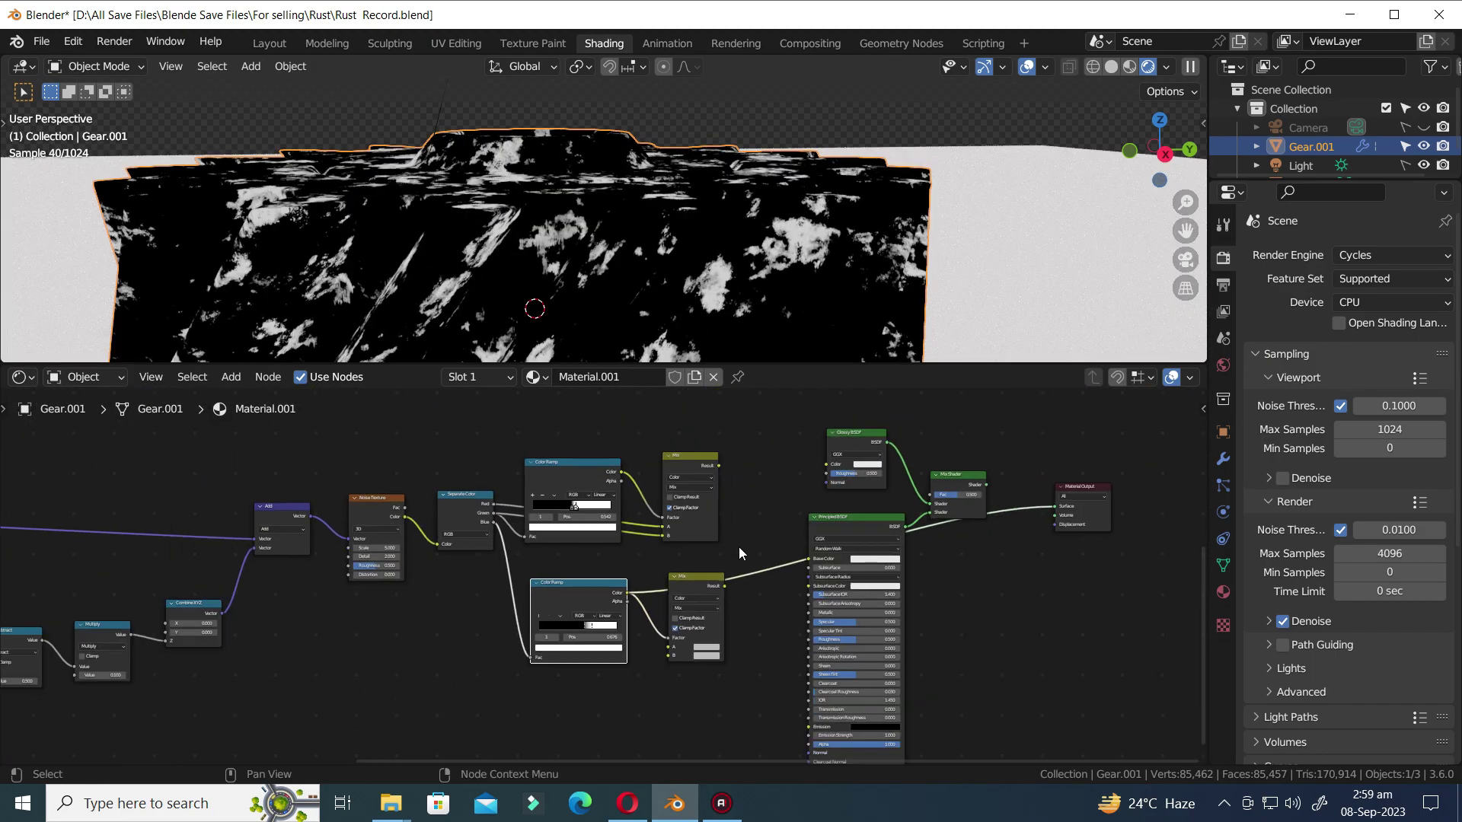
{"action": "key", "text": "g"}
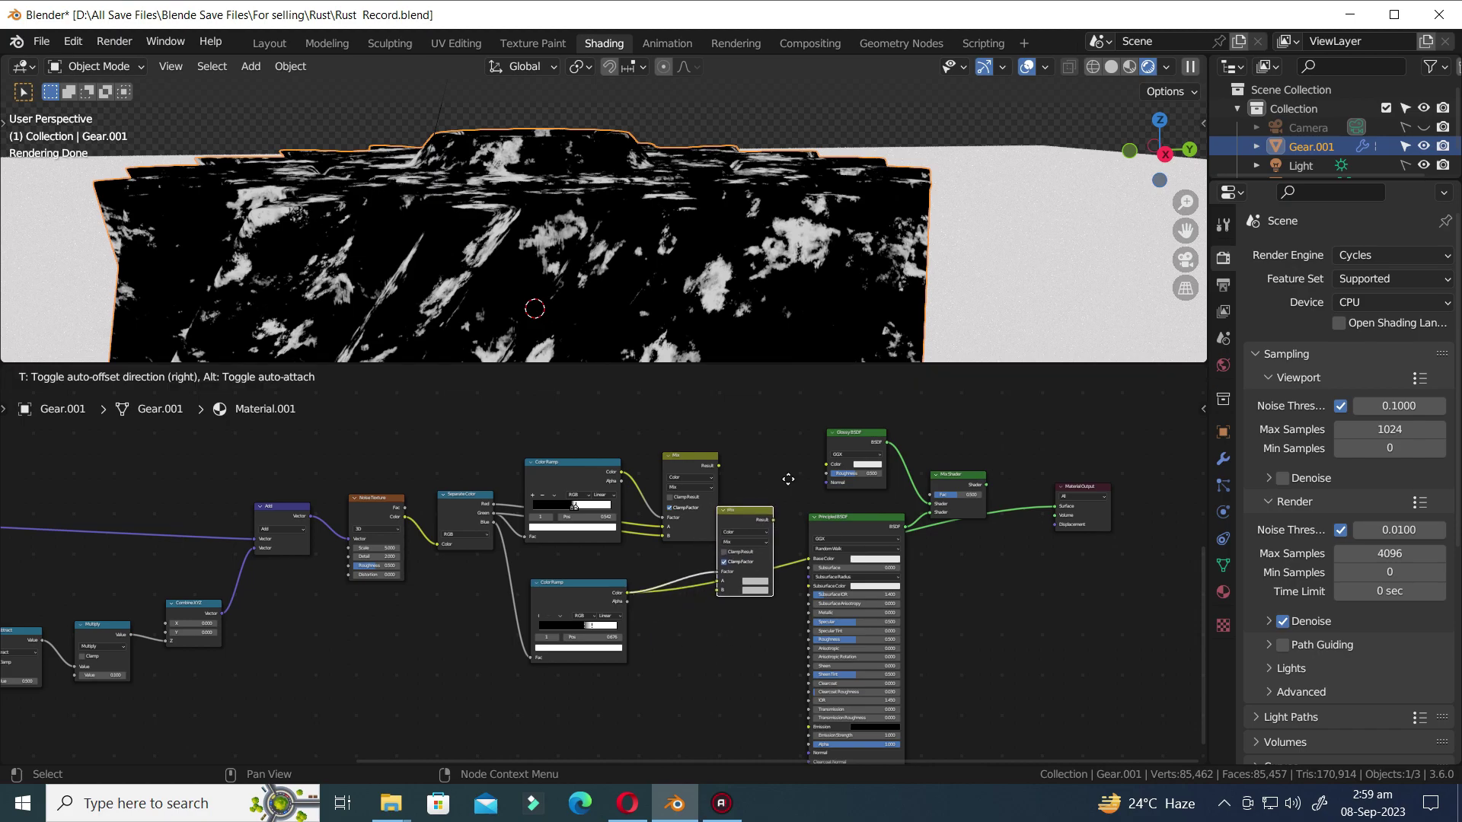
{"action": "left_click", "coordinate": [803, 464]}
{"action": "scroll", "coordinate": [796, 500], "scroll_direction": "down", "scroll_amount": 5}
{"action": "left_click_drag", "start_coordinate": [1009, 441], "coordinate": [770, 650]}
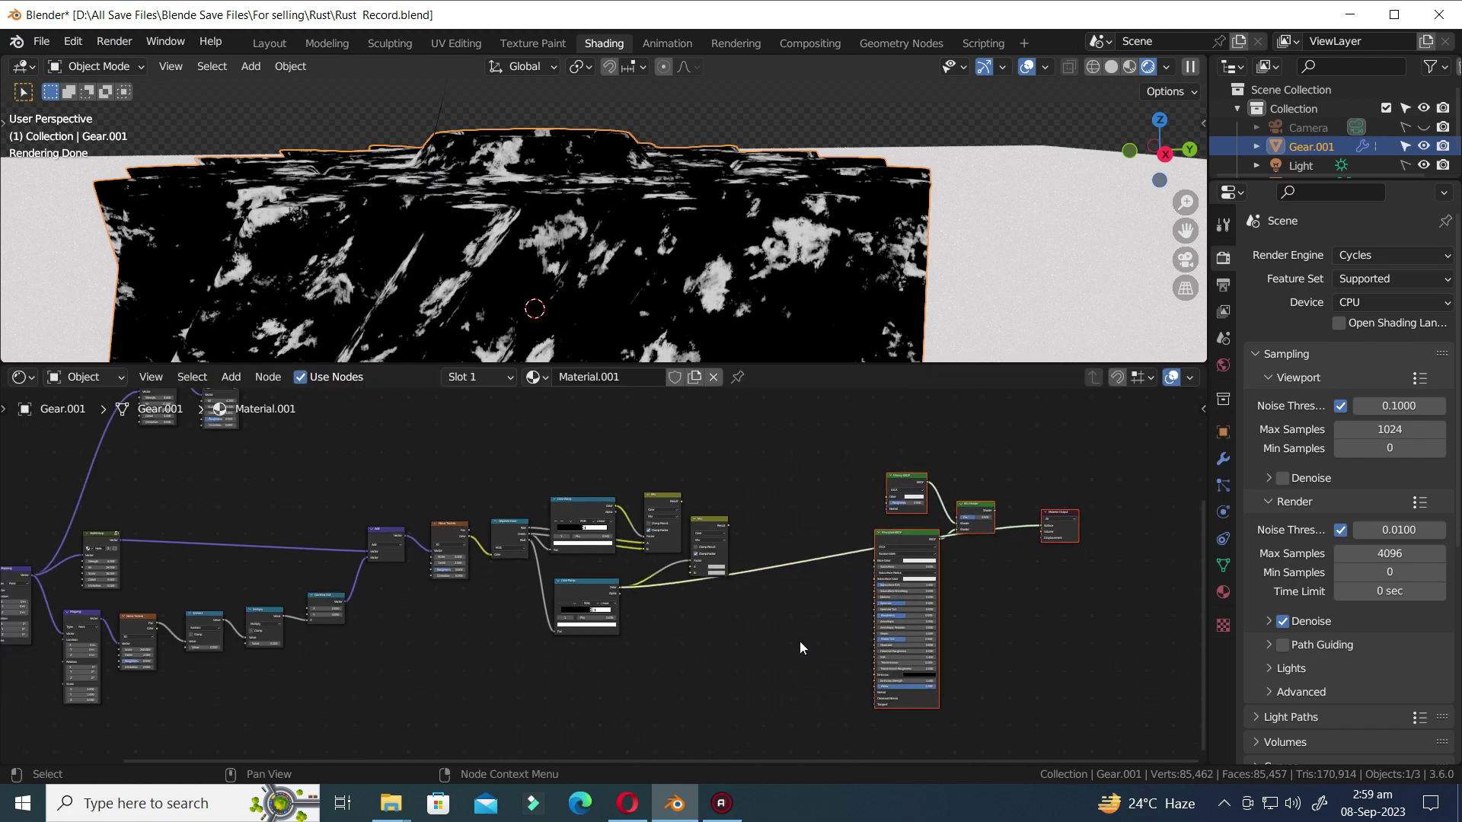
{"action": "scroll", "coordinate": [768, 533], "scroll_direction": "up", "scroll_amount": 5}
{"action": "key", "text": "ctrl+s"}
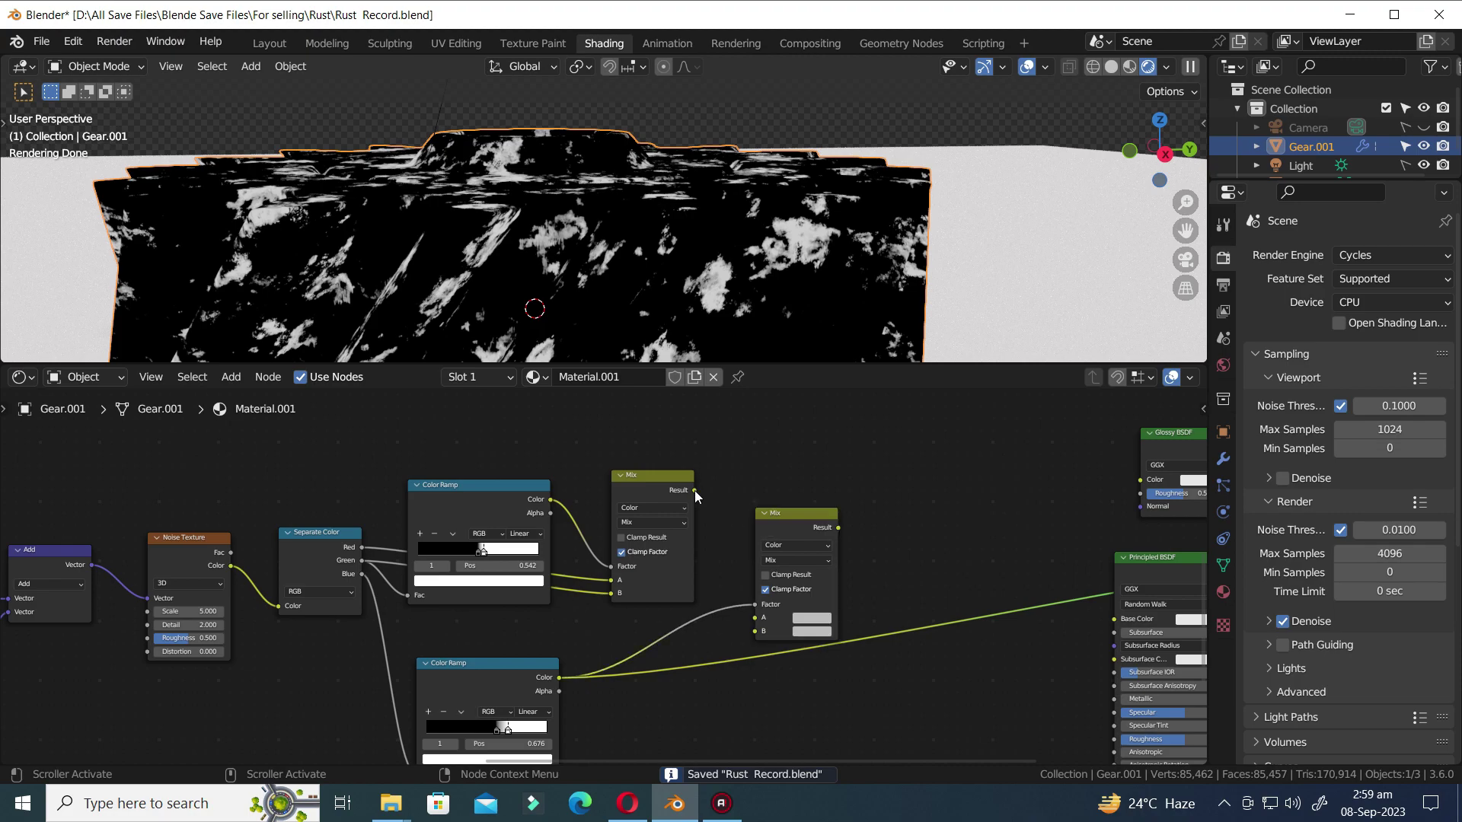
- Connect the first Mix's Result to the second Mix's A and Separate Color's Blue to its B, preview the result, and save the file
{"action": "left_click_drag", "start_coordinate": [694, 490], "coordinate": [753, 633]}
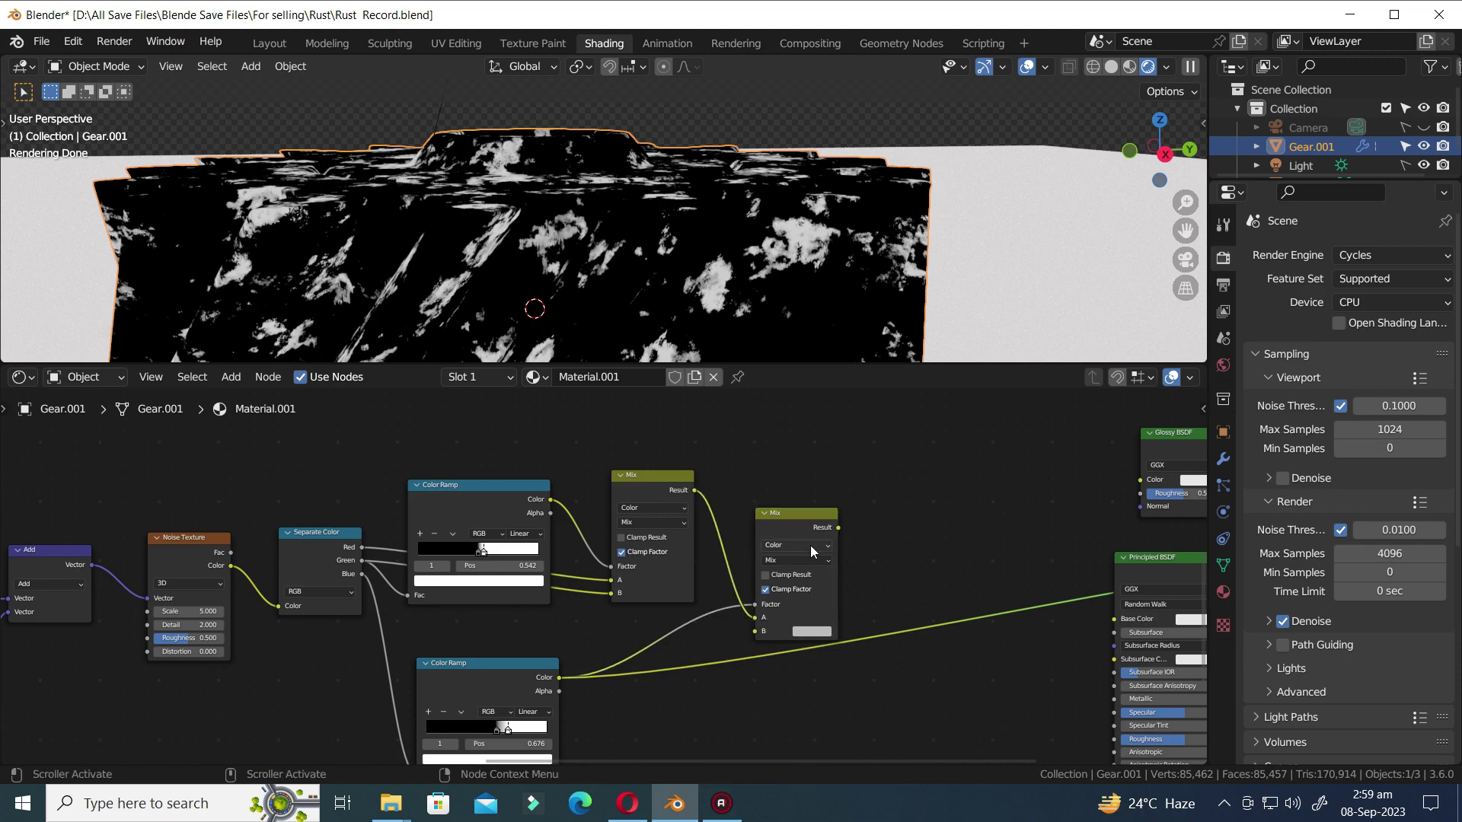
{"action": "left_click", "coordinate": [806, 517], "text": "ctrl+shift"}
{"action": "key", "text": "ctrl+s"}
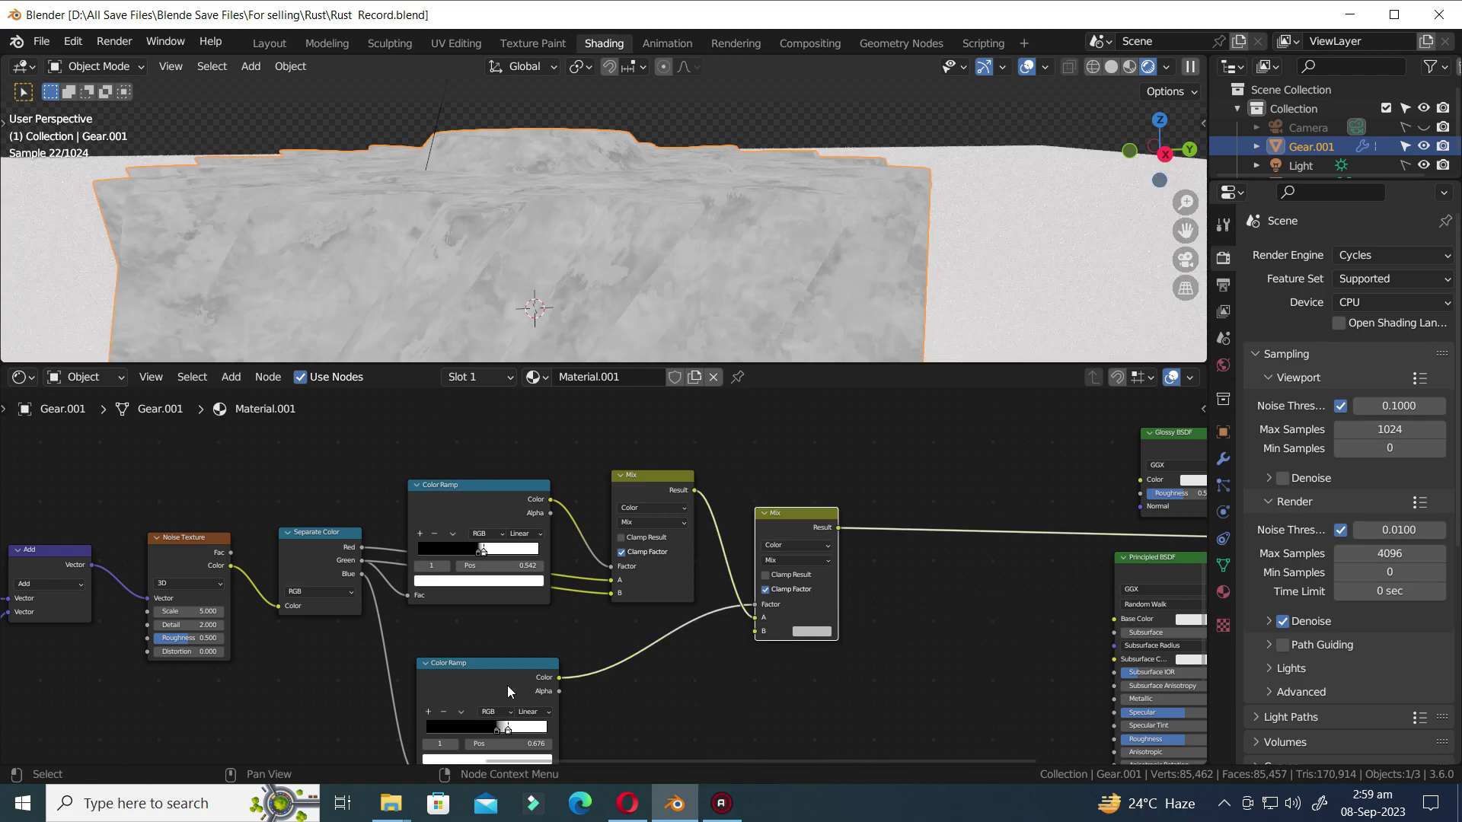
{"action": "left_click_drag", "start_coordinate": [363, 574], "coordinate": [642, 618]}
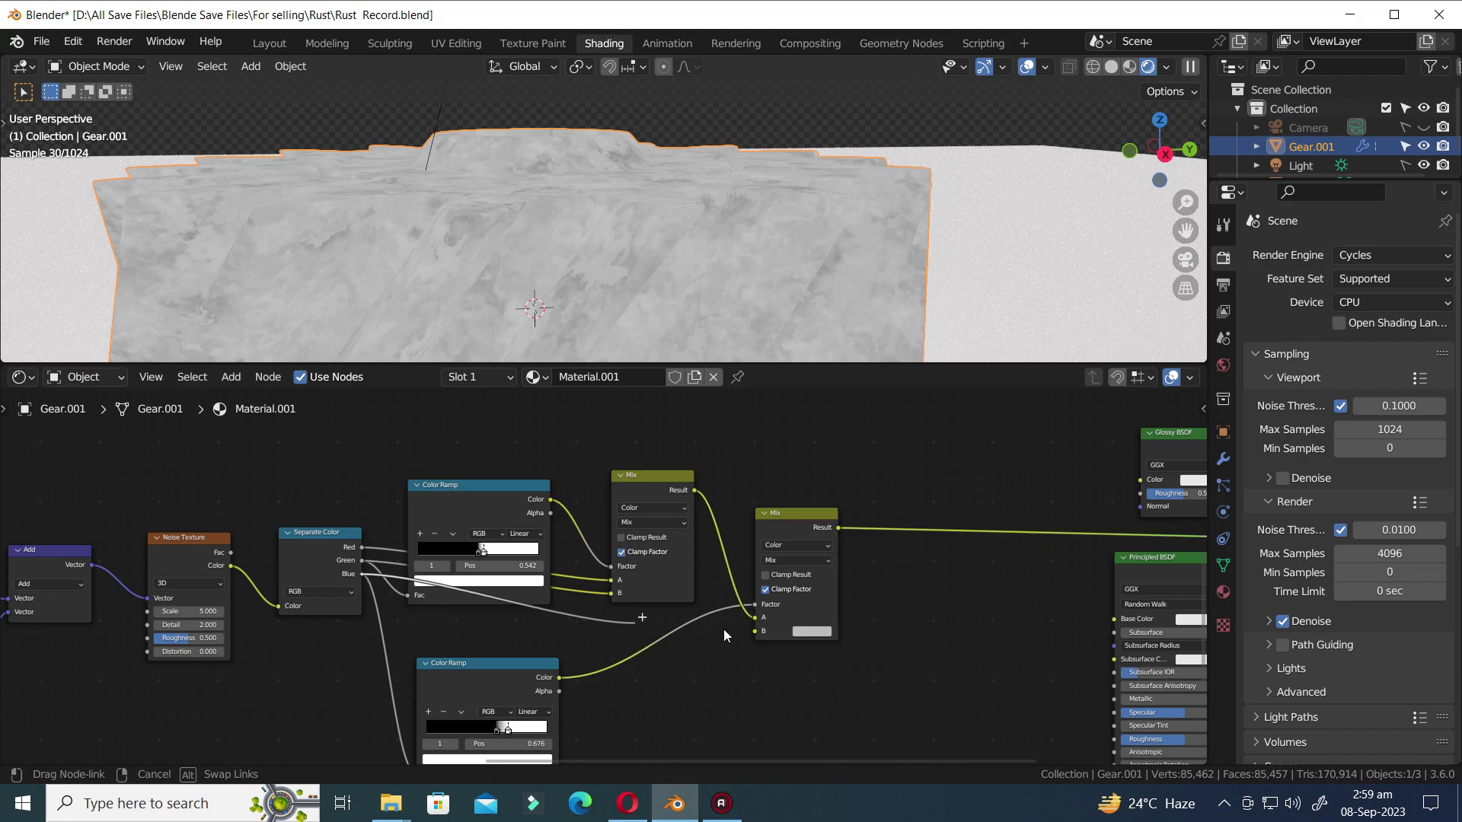
{"action": "left_click_drag", "start_coordinate": [756, 630], "coordinate": [760, 637]}
{"action": "key", "text": "ctrl+s"}
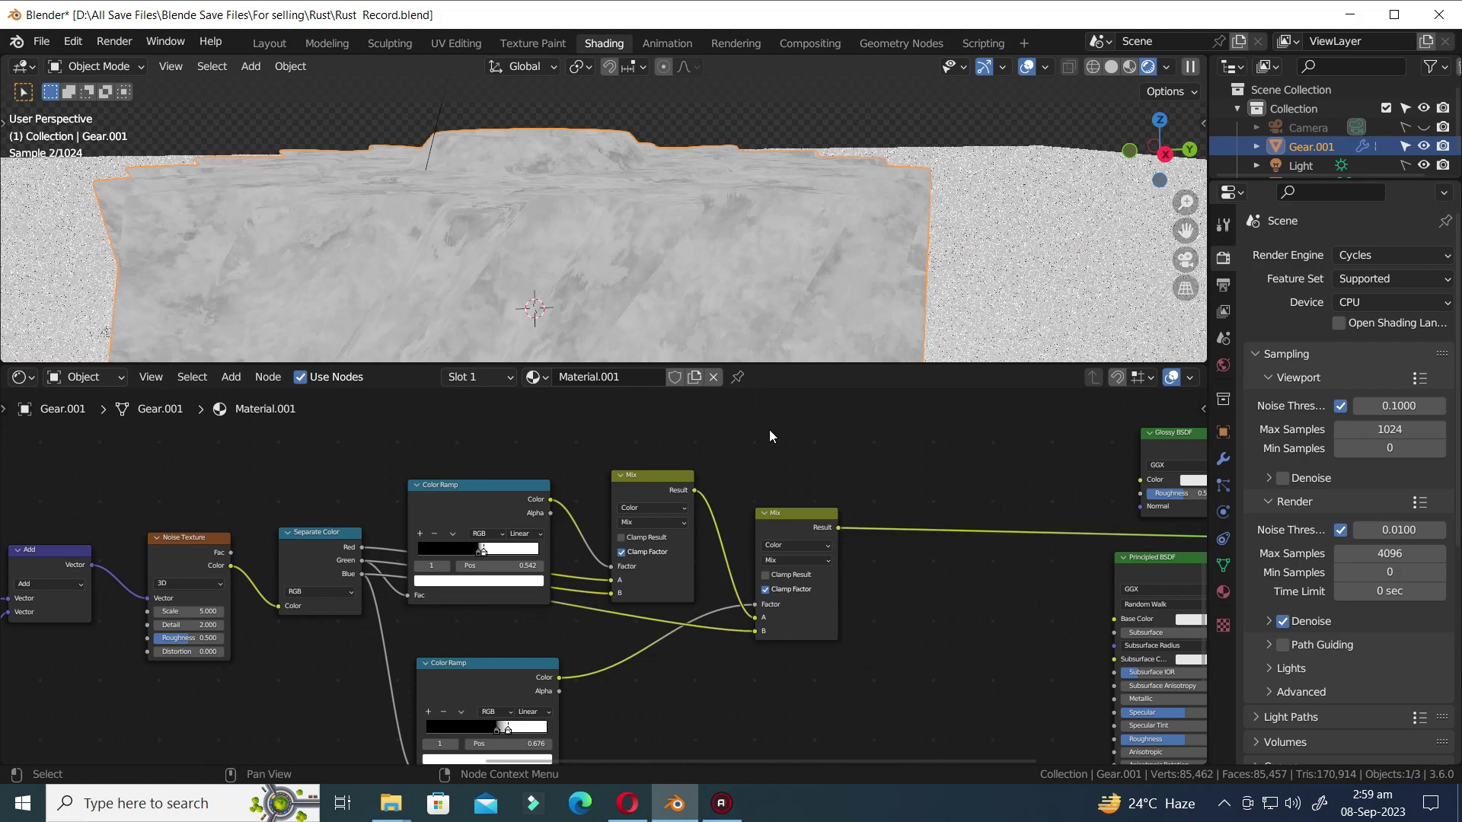
- Duplicate the distortion NodeGroup, place the copy below the lower Mapping node, and save the file
{"action": "scroll", "coordinate": [540, 661], "scroll_direction": "down", "scroll_amount": 10}
{"action": "middle_click_drag", "start_coordinate": [262, 697], "coordinate": [753, 592], "text": "shift"}
{"action": "left_click", "coordinate": [561, 482]}
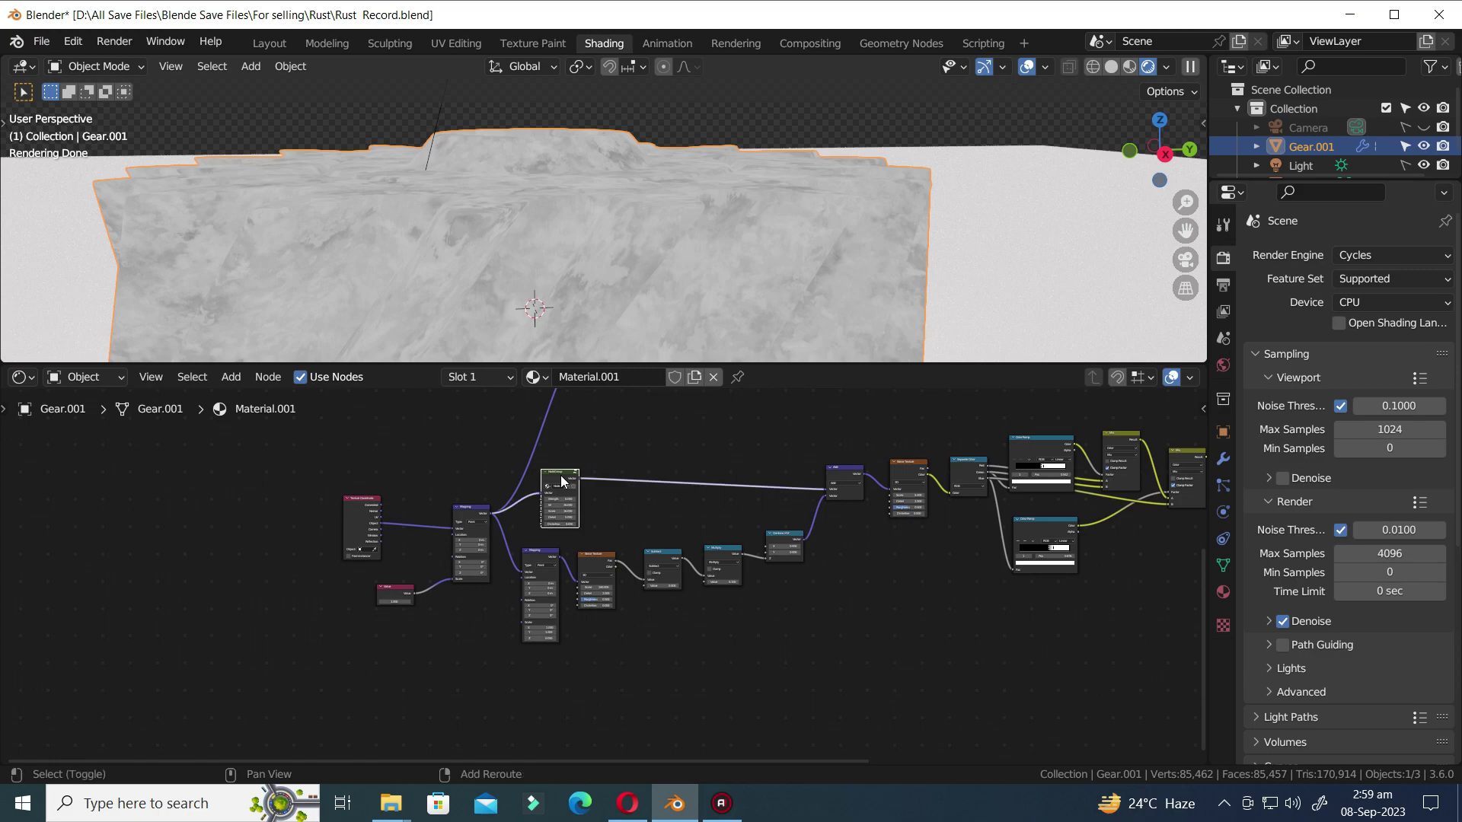
{"action": "key", "text": "shift+d"}
{"action": "left_click", "coordinate": [540, 678]}
{"action": "key", "text": "ctrl+s"}
- Connect the first Mapping node's Vector output to the copied NodeGroup's Vector input, preview the group on the gear, and save the file
{"action": "middle_click_drag", "start_coordinate": [567, 708], "coordinate": [621, 590]}
{"action": "scroll", "coordinate": [618, 583], "scroll_direction": "up", "scroll_amount": 8}
{"action": "left_click_drag", "start_coordinate": [610, 547], "coordinate": [618, 524]}
{"action": "middle_click_drag", "start_coordinate": [519, 562], "coordinate": [605, 632]}
{"action": "scroll", "coordinate": [605, 628], "scroll_direction": "down", "scroll_amount": 8}
{"action": "scroll", "coordinate": [578, 529], "scroll_direction": "up", "scroll_amount": 6}
{"action": "left_click_drag", "start_coordinate": [577, 422], "coordinate": [635, 614]}
{"action": "left_click", "coordinate": [670, 576], "text": "ctrl+shift"}
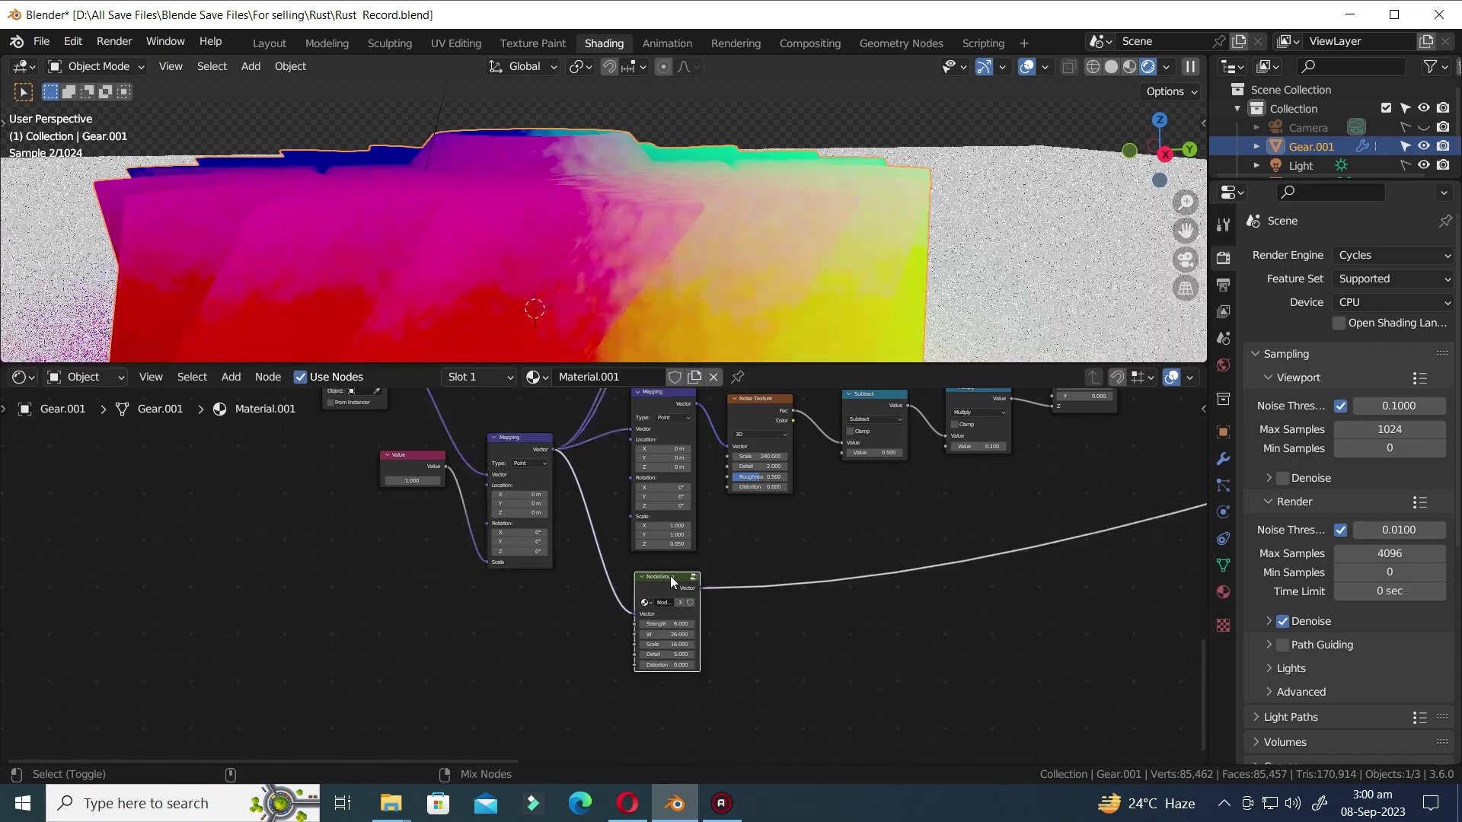
{"action": "key", "text": "ctrl+s"}
- Set the copied NodeGroup's Scale to 25
{"action": "scroll", "coordinate": [713, 689], "scroll_direction": "up", "scroll_amount": 2}
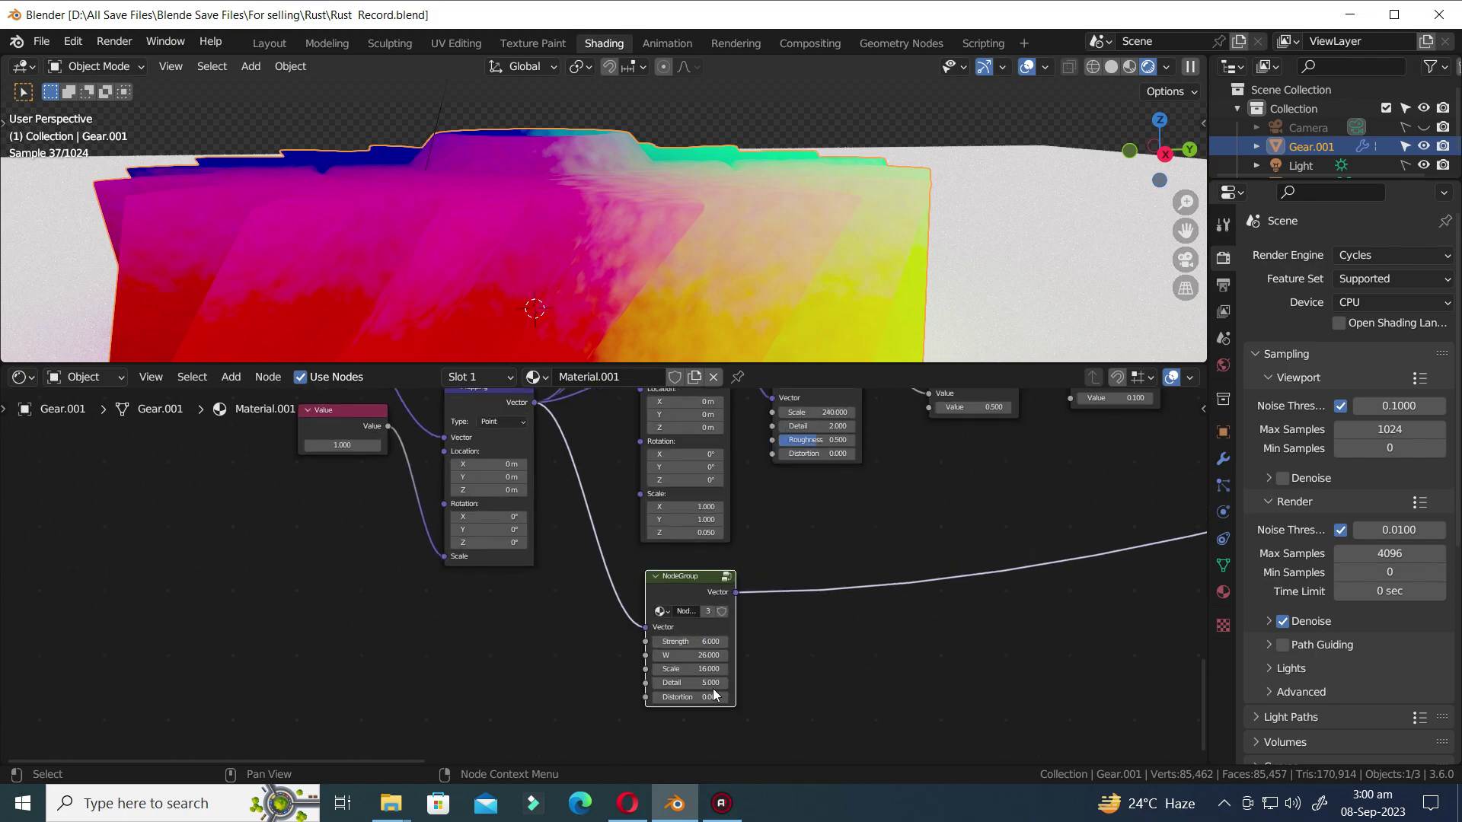
{"action": "scroll", "coordinate": [784, 641], "scroll_direction": "up", "scroll_amount": 3}
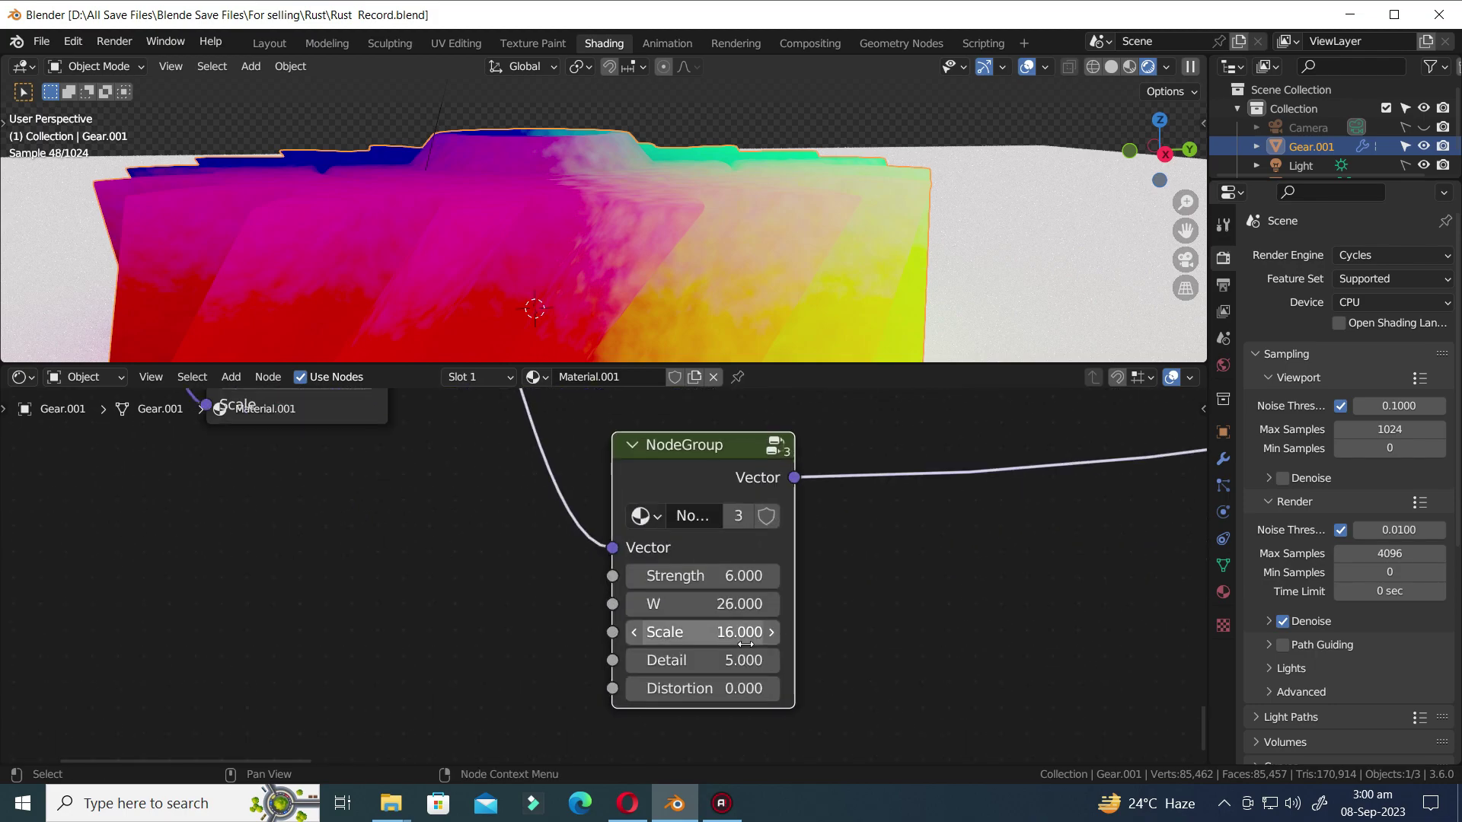
{"action": "left_click", "coordinate": [713, 639]}
{"action": "type", "text": "25"}
{"action": "key", "text": "Return"}
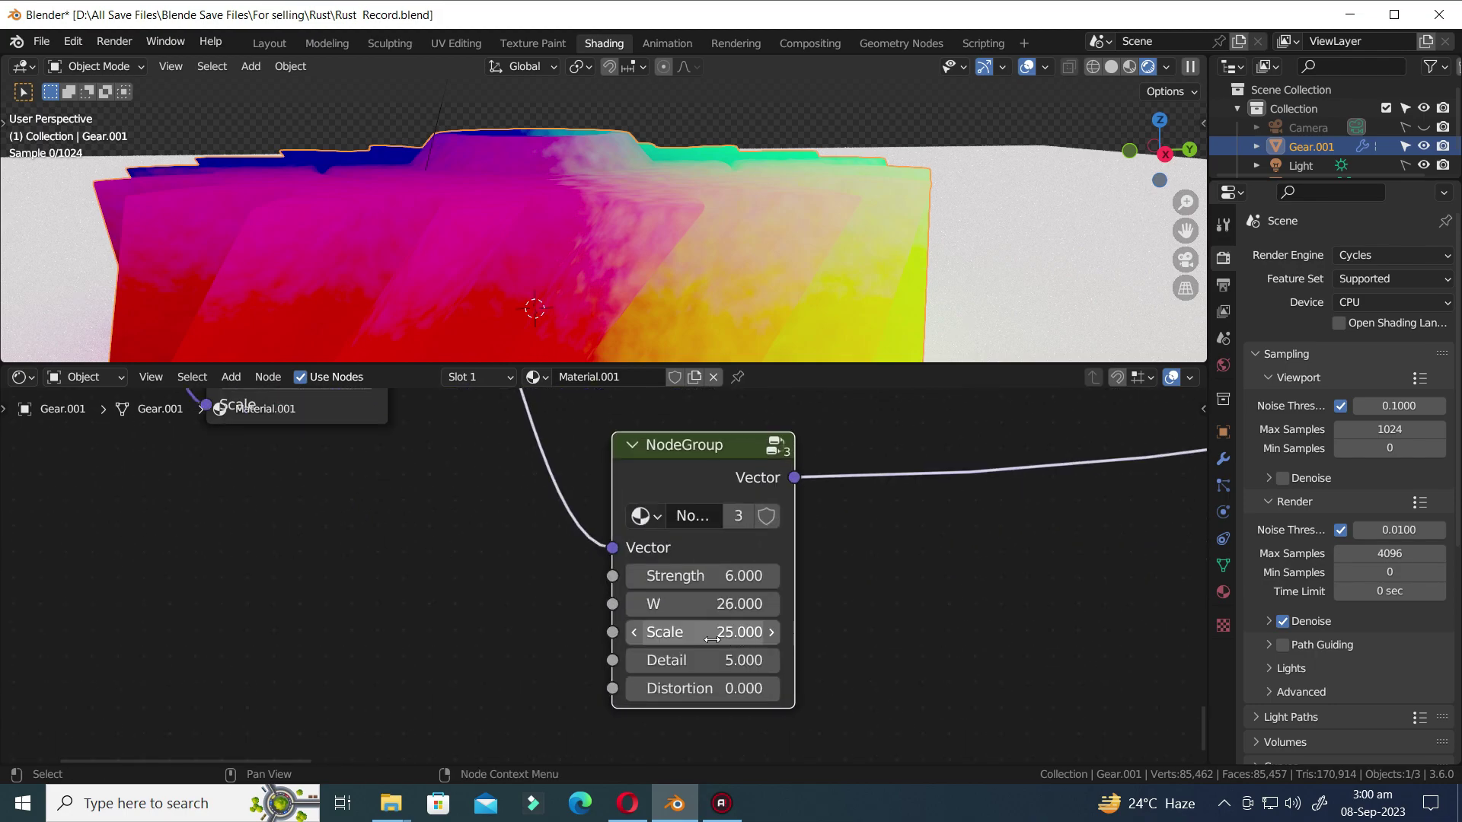
- Add a Voronoi Texture after the copied NodeGroup, fed by the group's Vector output, and save the file
{"action": "key", "text": "shift+a"}
{"action": "type", "text": "vor"}
{"action": "key", "text": "Return"}
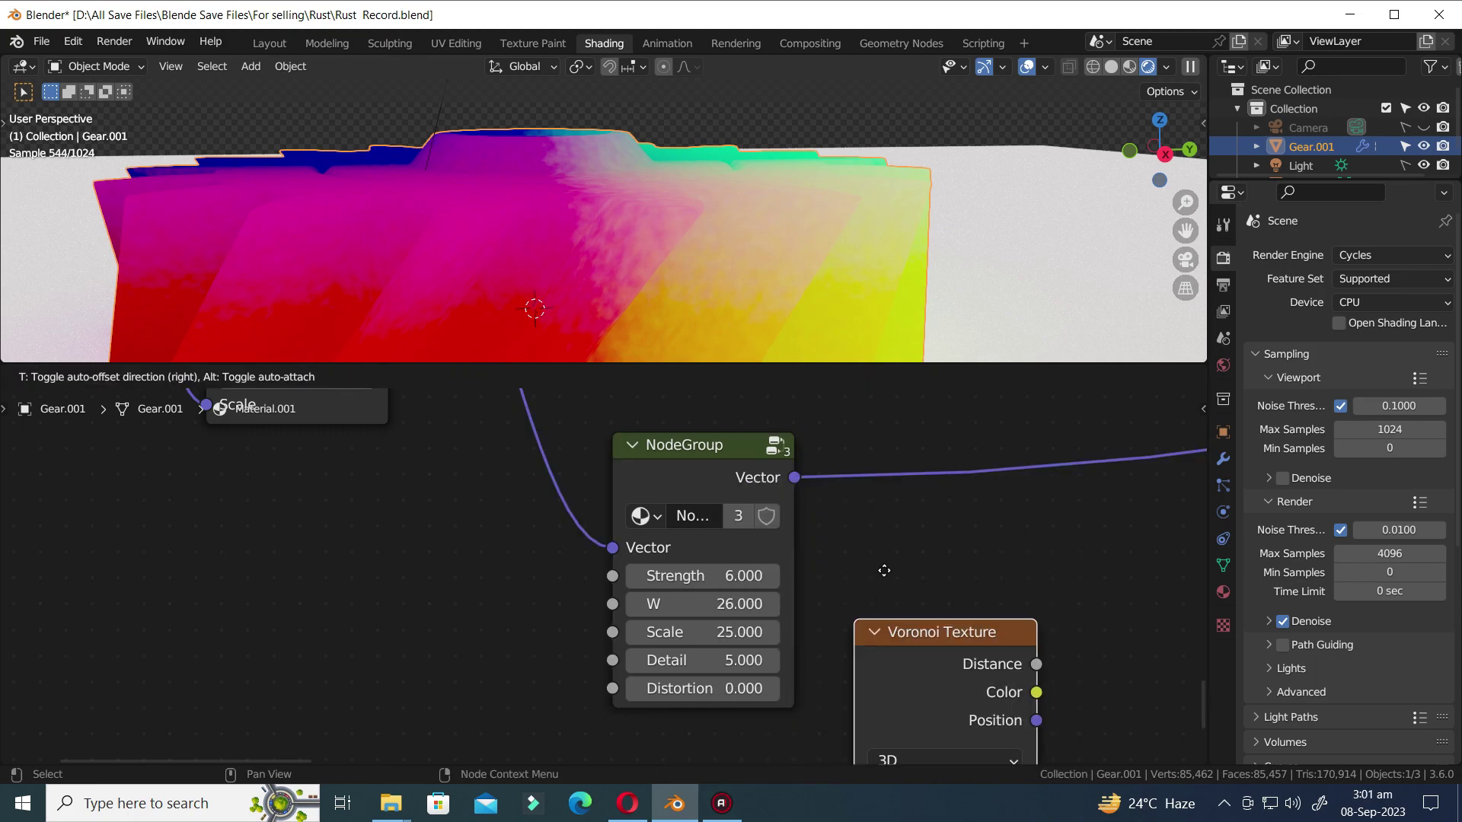
{"action": "scroll", "coordinate": [868, 495], "scroll_direction": "down", "scroll_amount": 3}
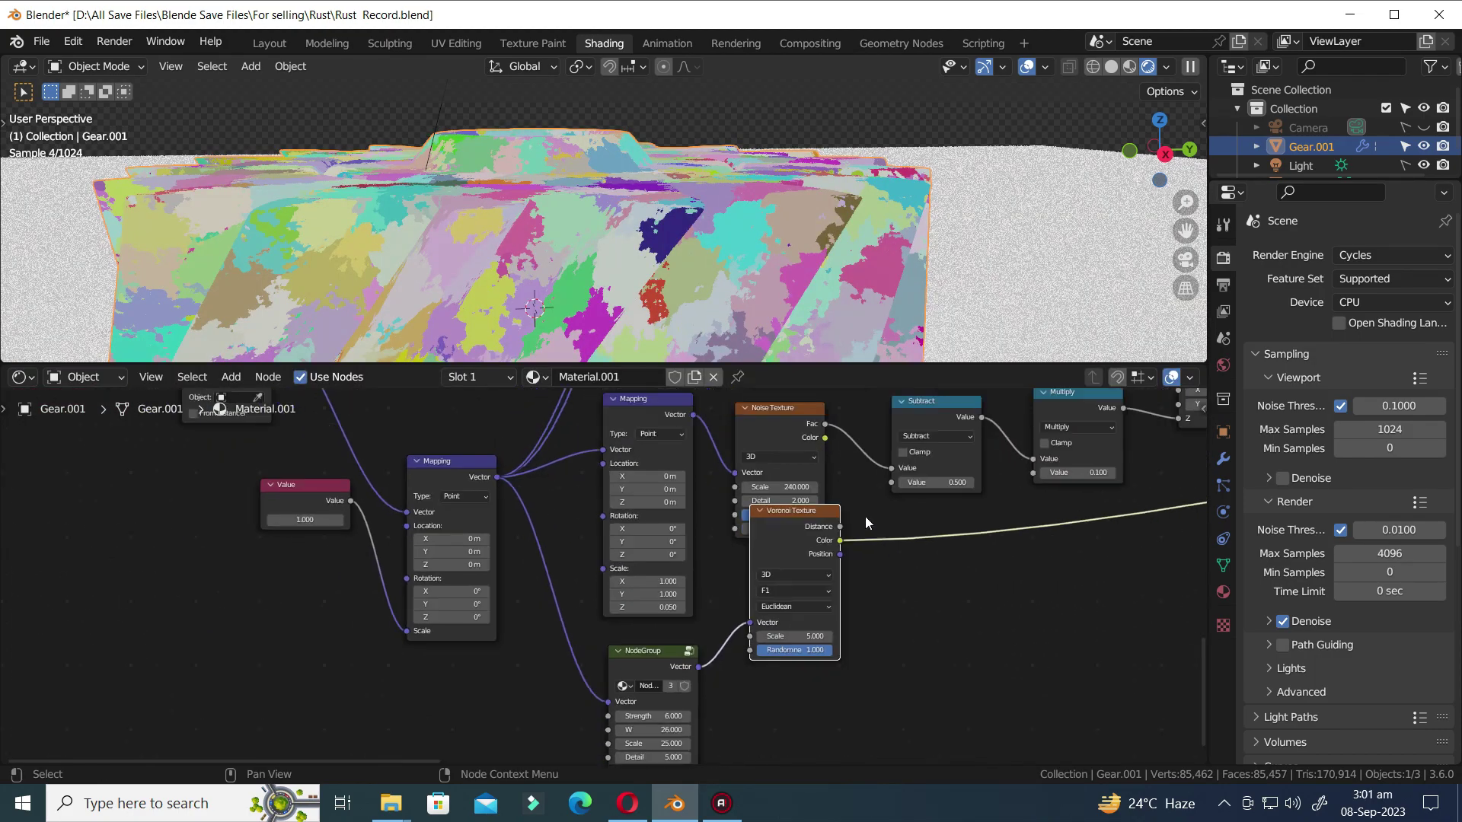
{"action": "left_click", "coordinate": [787, 618]}
{"action": "key", "text": "ctrl+s"}
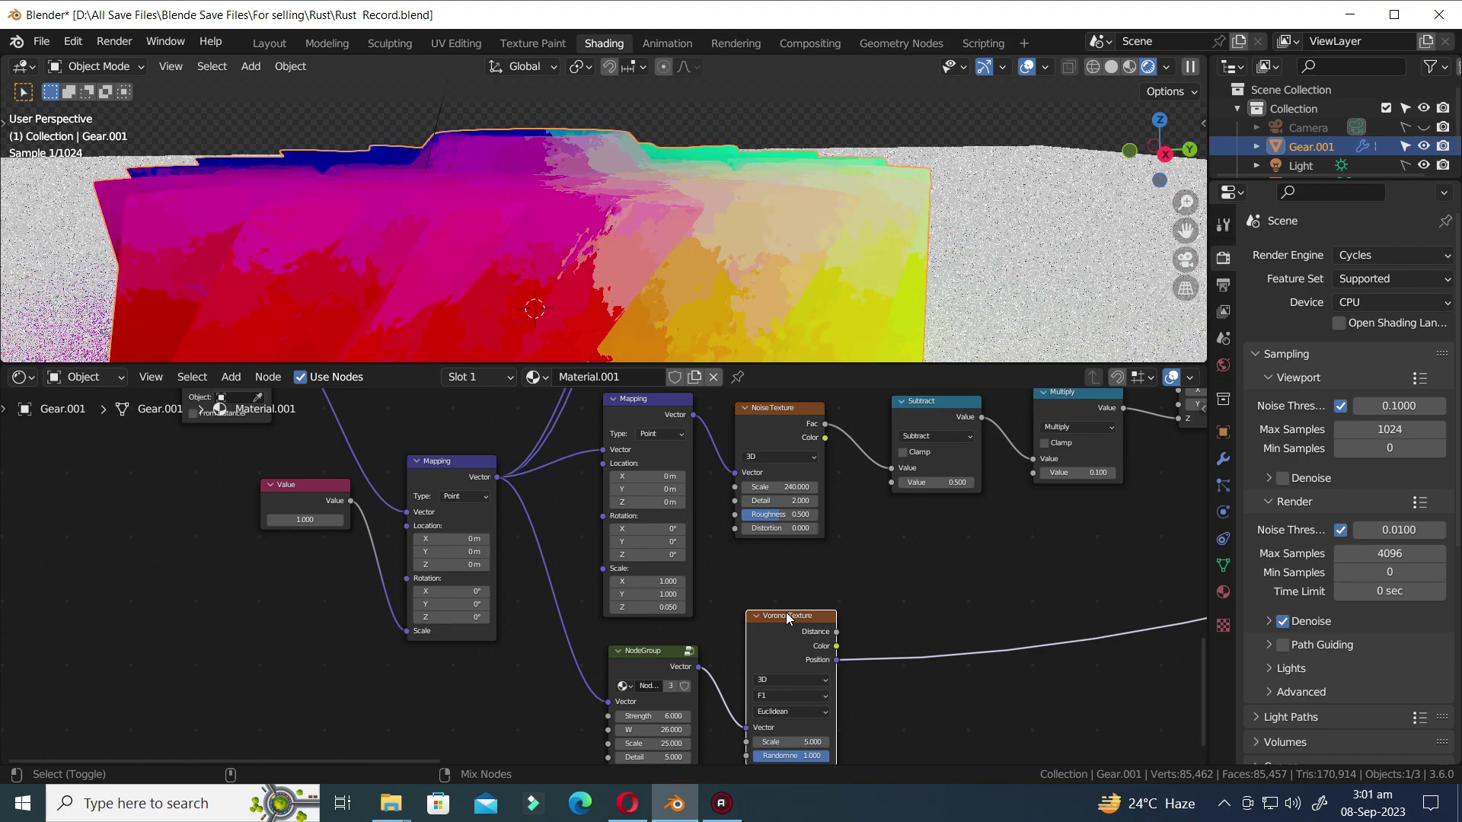
- Preview the Voronoi Texture's Distance output on the gear and set its Scale to 22
{"action": "left_click", "coordinate": [787, 613], "text": "ctrl+shift"}
{"action": "middle_click_drag", "start_coordinate": [878, 587], "coordinate": [833, 440]}
{"action": "scroll", "coordinate": [872, 642], "scroll_direction": "up", "scroll_amount": 2}
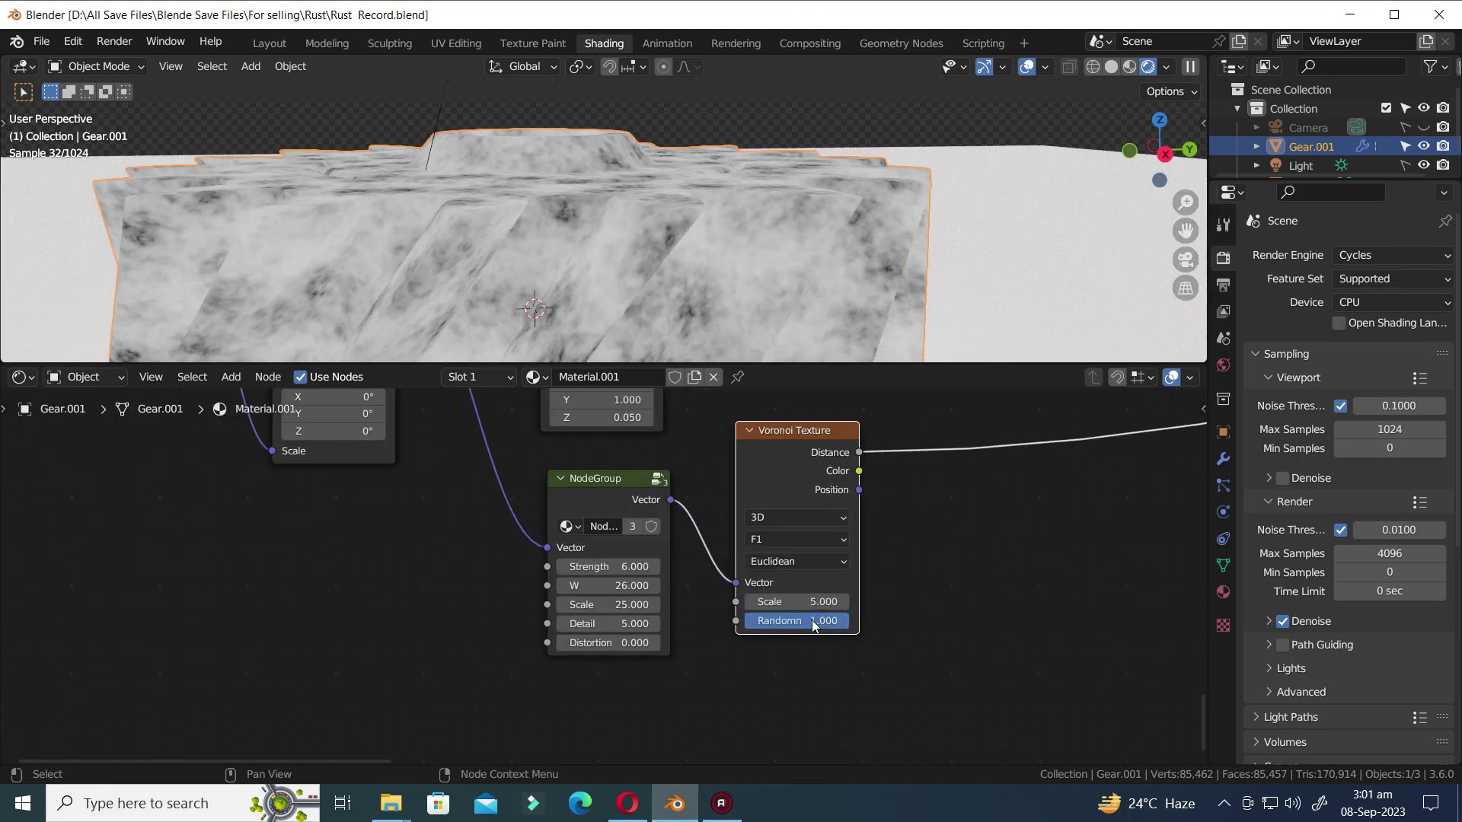
{"action": "key", "text": "Return"}
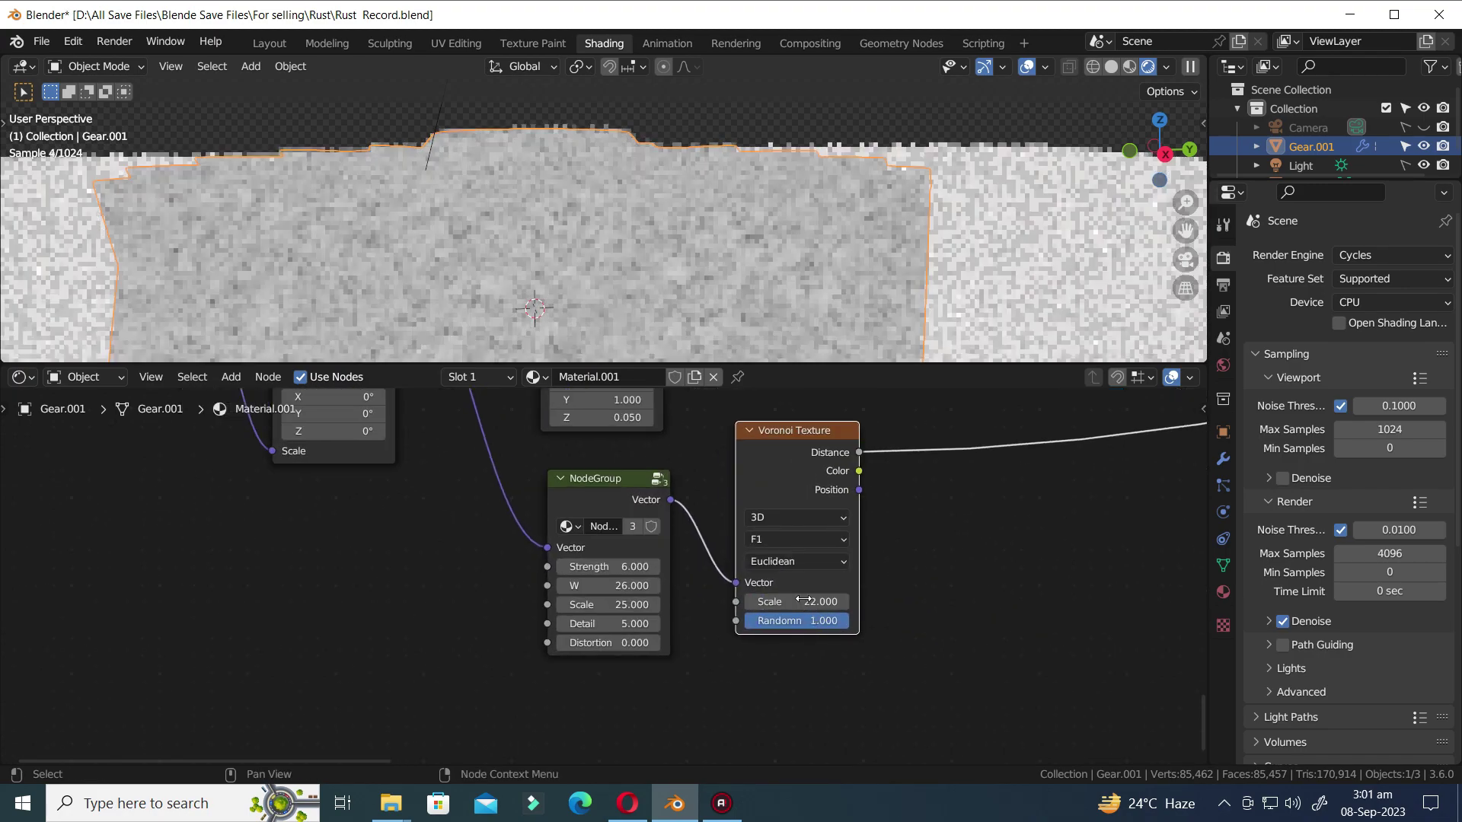
- Add a Math node after the Voronoi Texture's Distance output, set it to Power, and set its Exponent to 2
{"action": "scroll", "coordinate": [883, 658], "scroll_direction": "down", "scroll_amount": 2}
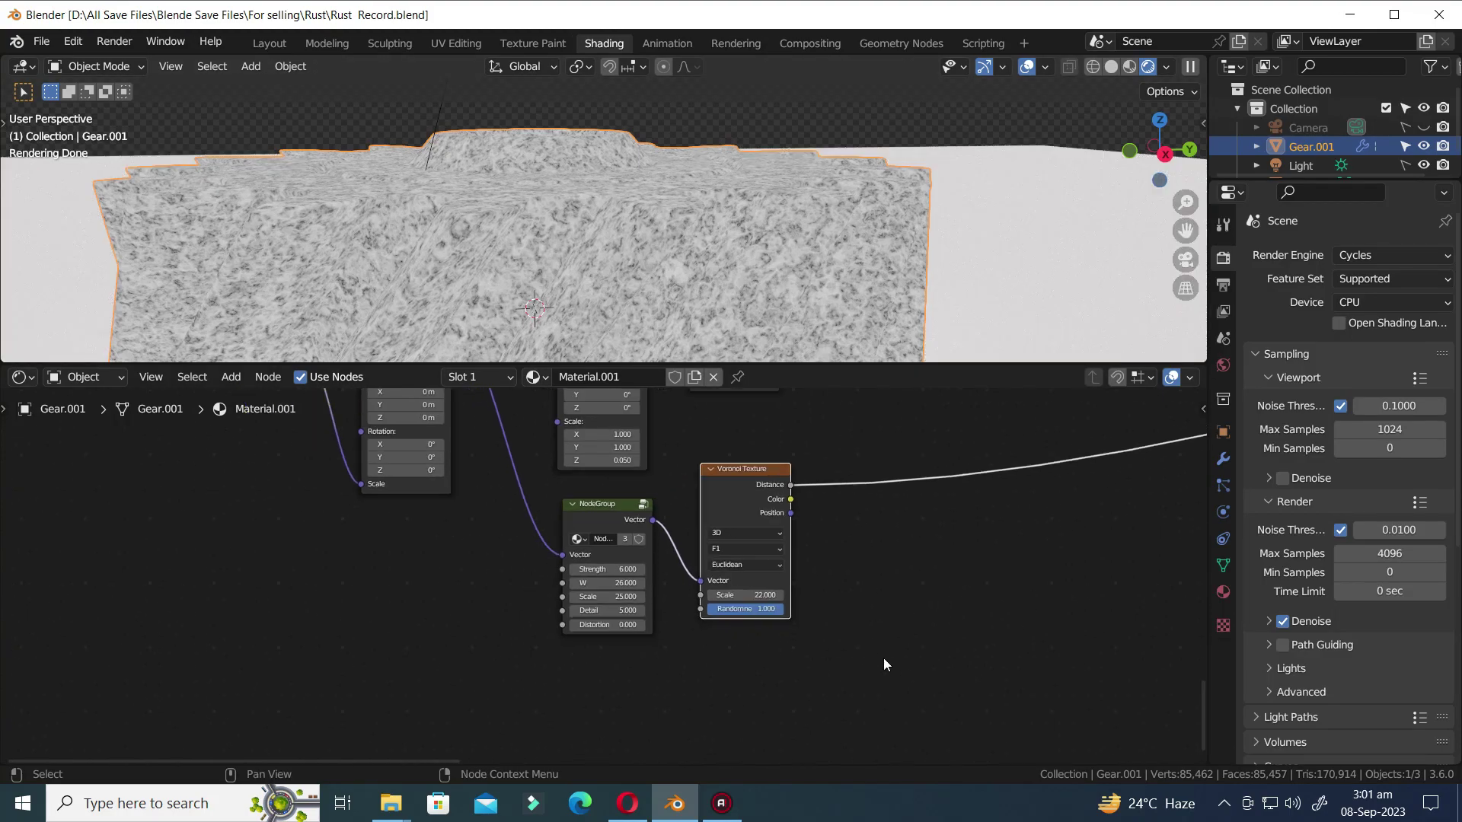
{"action": "middle_click_drag", "start_coordinate": [883, 658], "coordinate": [790, 652]}
{"action": "key", "text": "shift+a"}
{"action": "type", "text": "math"}
{"action": "key", "text": "Return"}
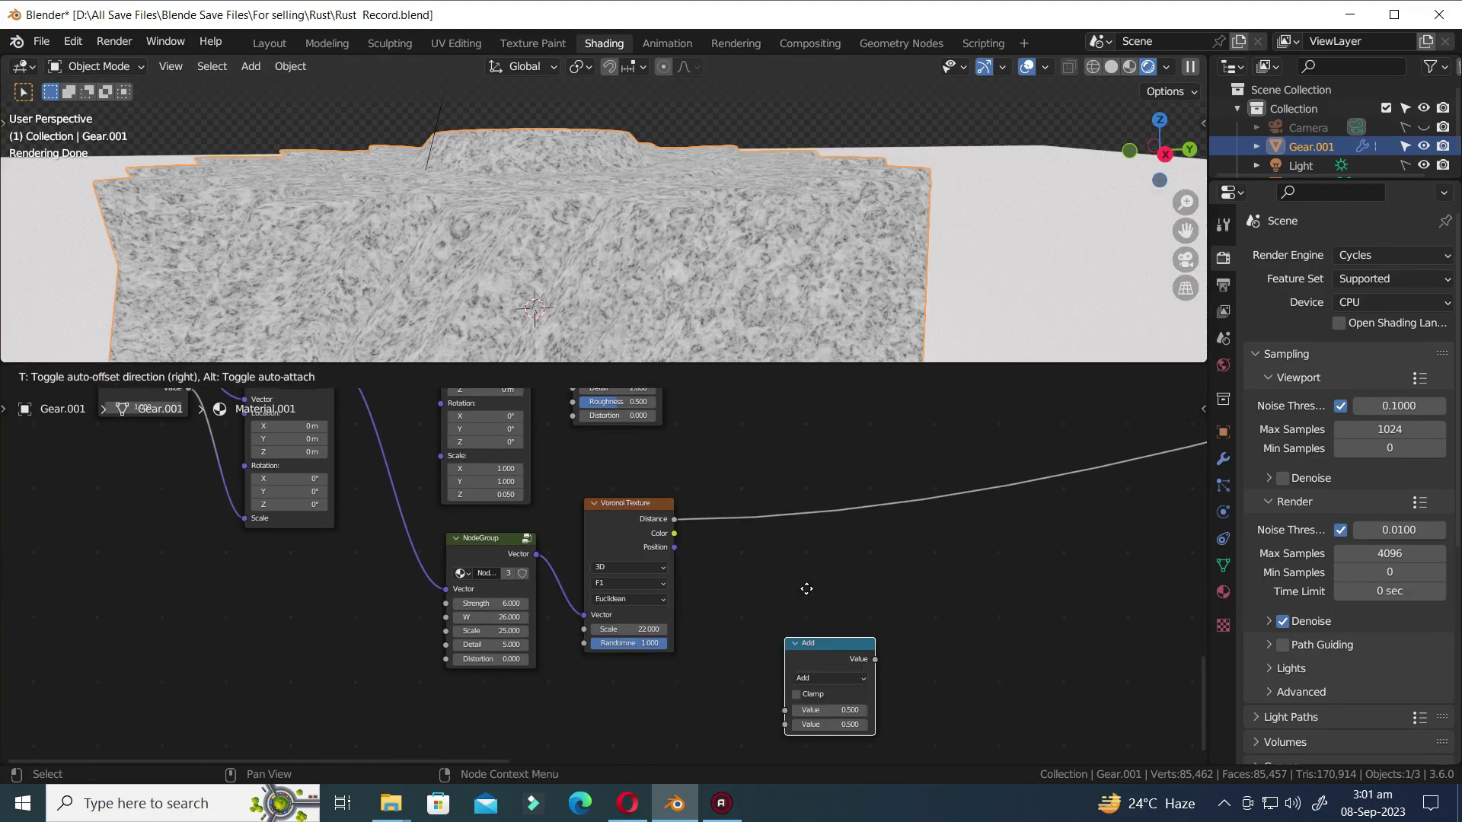
{"action": "left_click", "coordinate": [800, 510]}
{"action": "scroll", "coordinate": [822, 545], "scroll_direction": "up", "scroll_amount": 2}
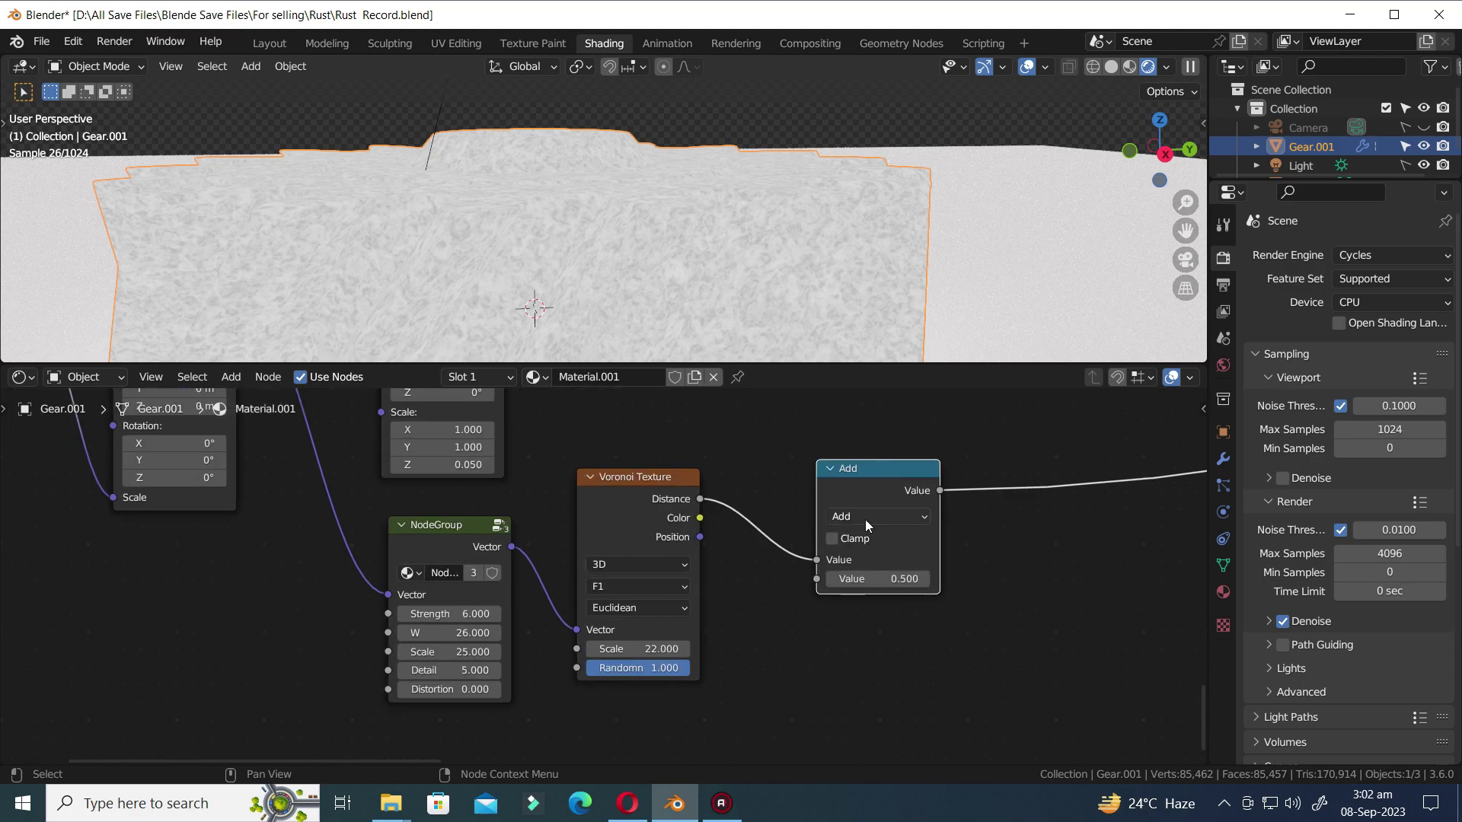
{"action": "left_click", "coordinate": [868, 517]}
{"action": "left_click", "coordinate": [341, 668]}
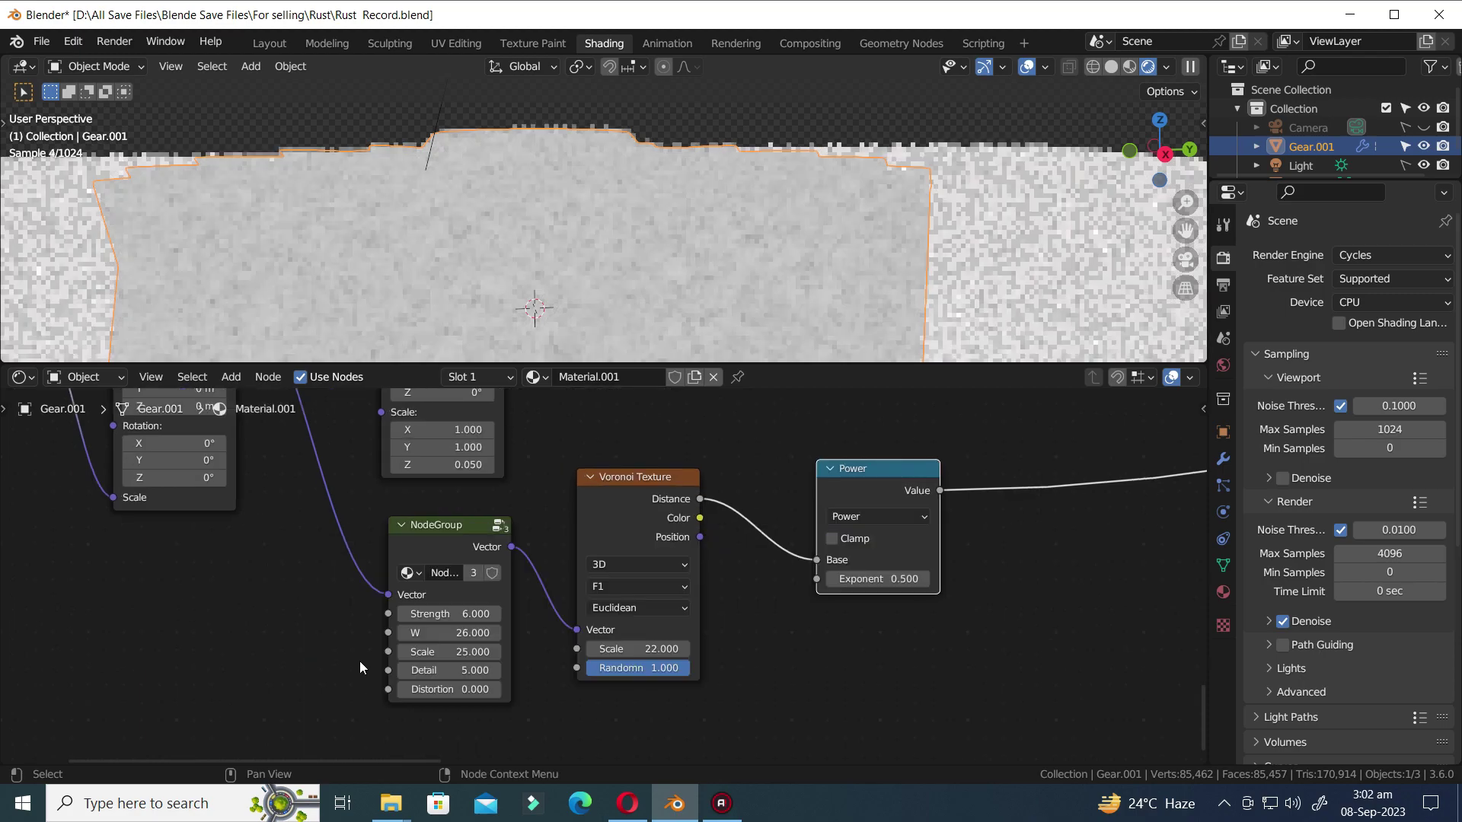
{"action": "left_click", "coordinate": [872, 579]}
{"action": "key", "text": "Return"}
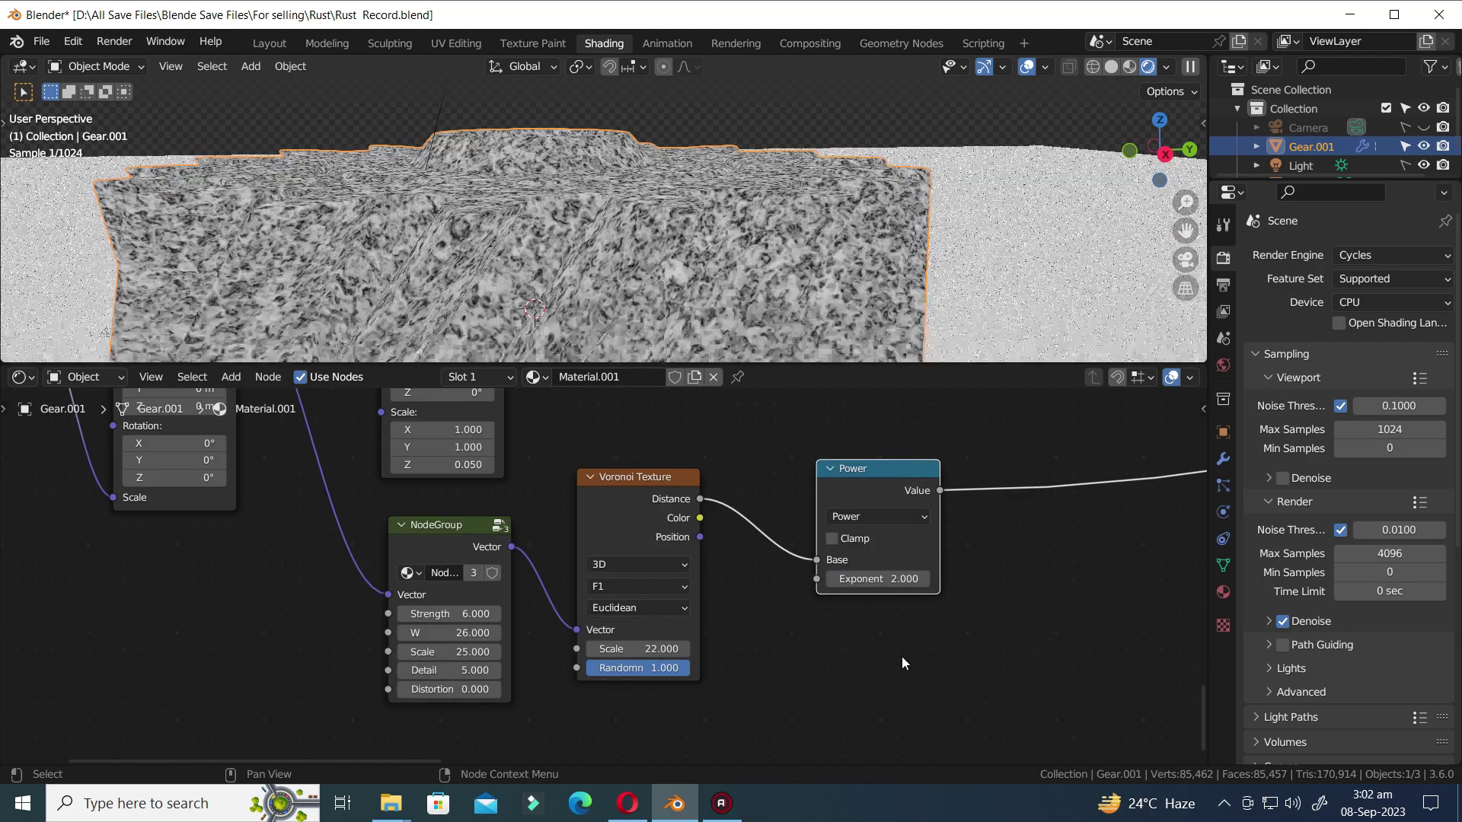
- Add a Color Ramp after the Power node, with the Power value driving its Fac
{"action": "scroll", "coordinate": [956, 580], "scroll_direction": "down", "scroll_amount": 3}
{"action": "middle_click_drag", "start_coordinate": [957, 579], "coordinate": [705, 657]}
{"action": "key", "text": "shift+a"}
{"action": "type", "text": "scolor"}
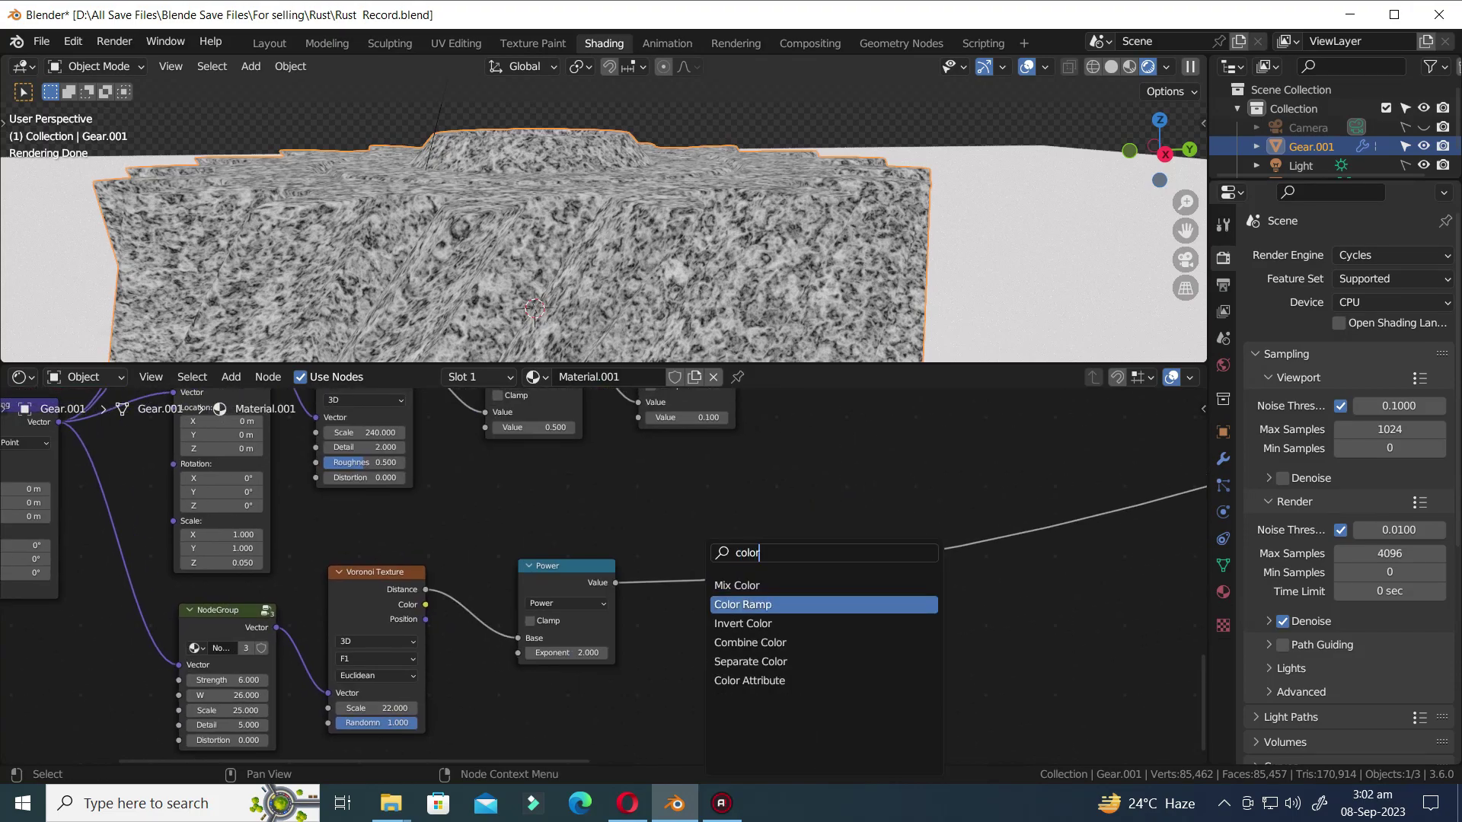
{"action": "left_click", "coordinate": [737, 606]}
{"action": "left_click", "coordinate": [713, 501]}
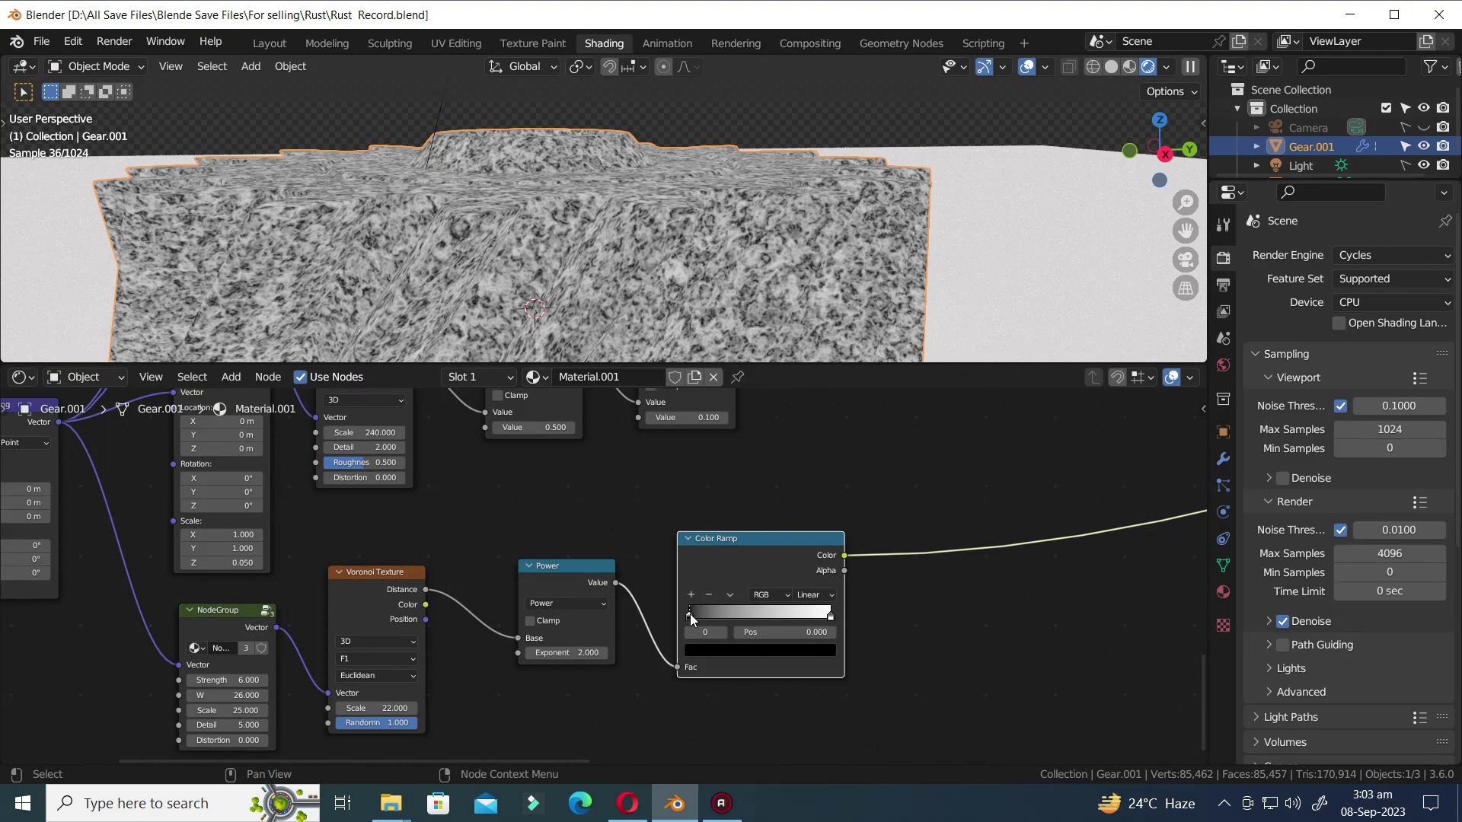
- Reverse the new Color Ramp to run from white to black, set the black stop to 0.287, and save the file
{"action": "mouse_move", "coordinate": [727, 619]}
{"action": "left_mouse_down"}
{"action": "mouse_move", "coordinate": [746, 617]}
{"action": "mouse_move", "coordinate": [668, 628]}
{"action": "mouse_move", "coordinate": [726, 617]}
{"action": "left_mouse_up"}
{"action": "left_click", "coordinate": [831, 617]}
{"action": "key", "text": "ctrl+s"}
{"action": "left_click", "coordinate": [730, 616]}
{"action": "key", "text": "ctrl+s"}
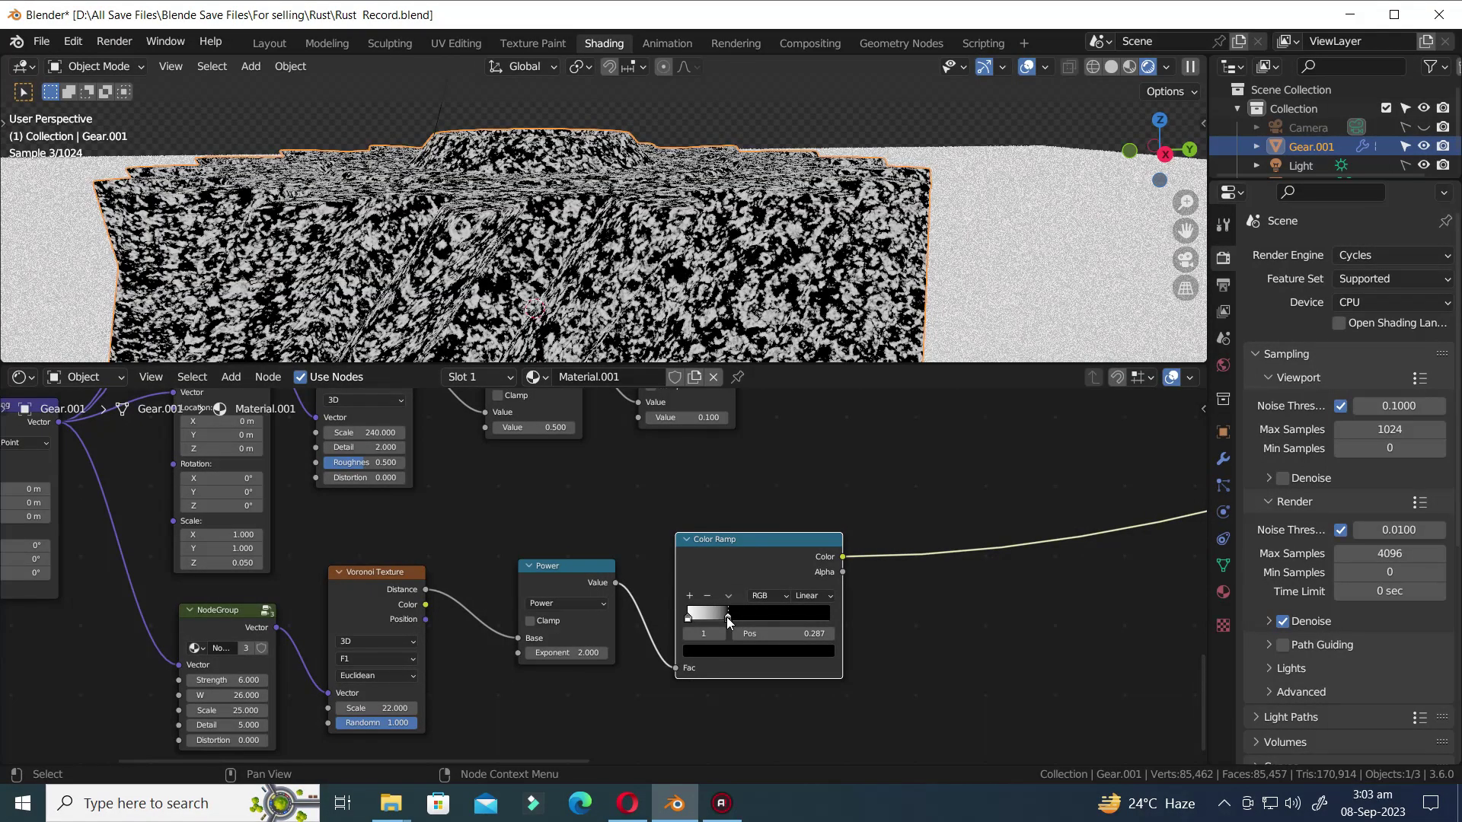
- Add a Math node after the new Color Ramp, fed by the ramp's Color output, and save the file
{"action": "scroll", "coordinate": [846, 624], "scroll_direction": "down", "scroll_amount": 3}
{"action": "key", "text": "shift+a"}
{"action": "type", "text": "math"}
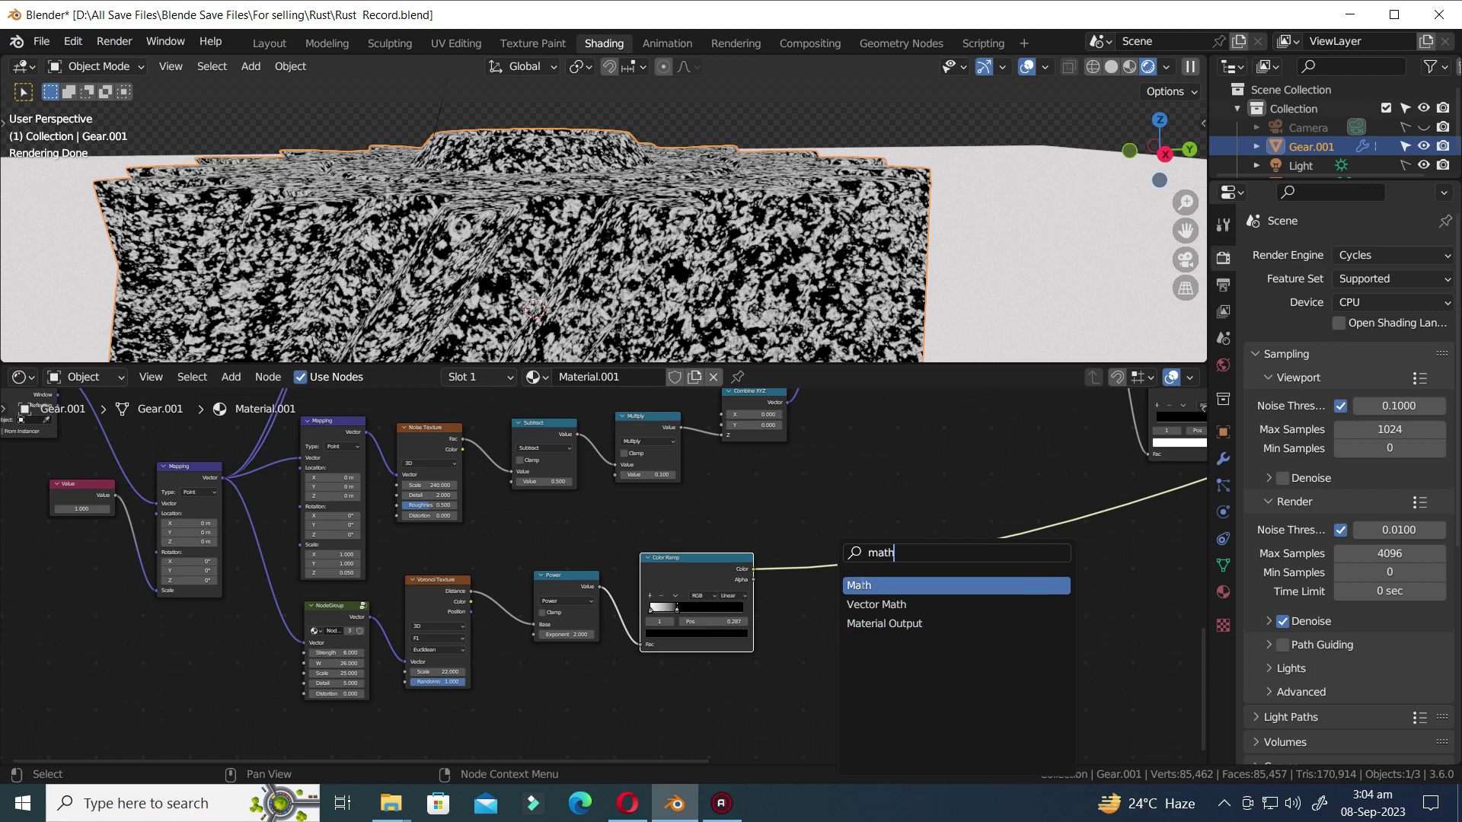
{"action": "key", "text": "Return"}
{"action": "left_click", "coordinate": [816, 514]}
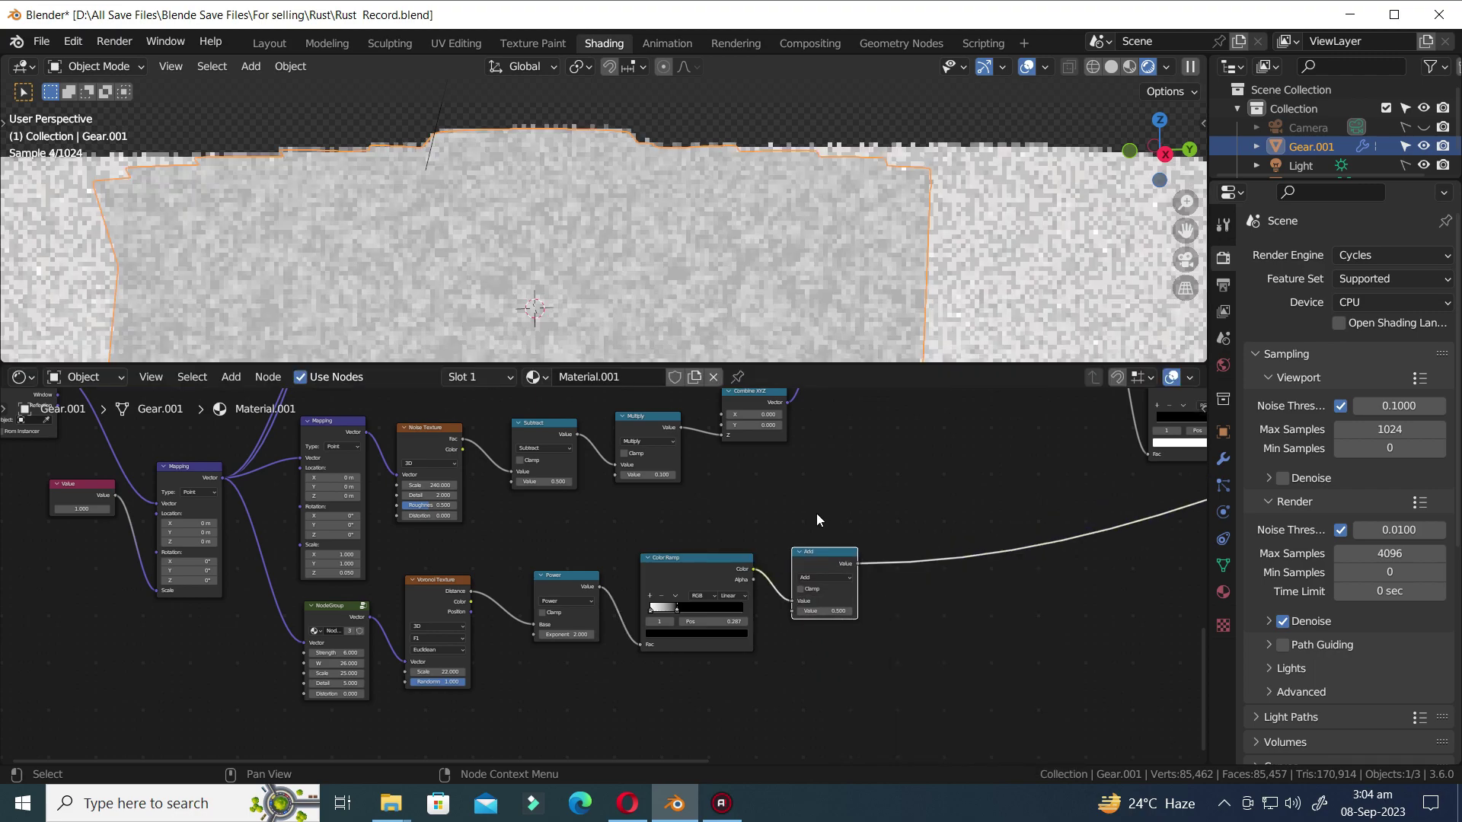
{"action": "key", "text": "ctrl+s"}
- Change the new Math node's operation to Multiply and set its second Value to 0.12
{"action": "scroll", "coordinate": [854, 632], "scroll_direction": "up", "scroll_amount": 2}
{"action": "scroll", "coordinate": [918, 592], "scroll_direction": "up", "scroll_amount": 1}
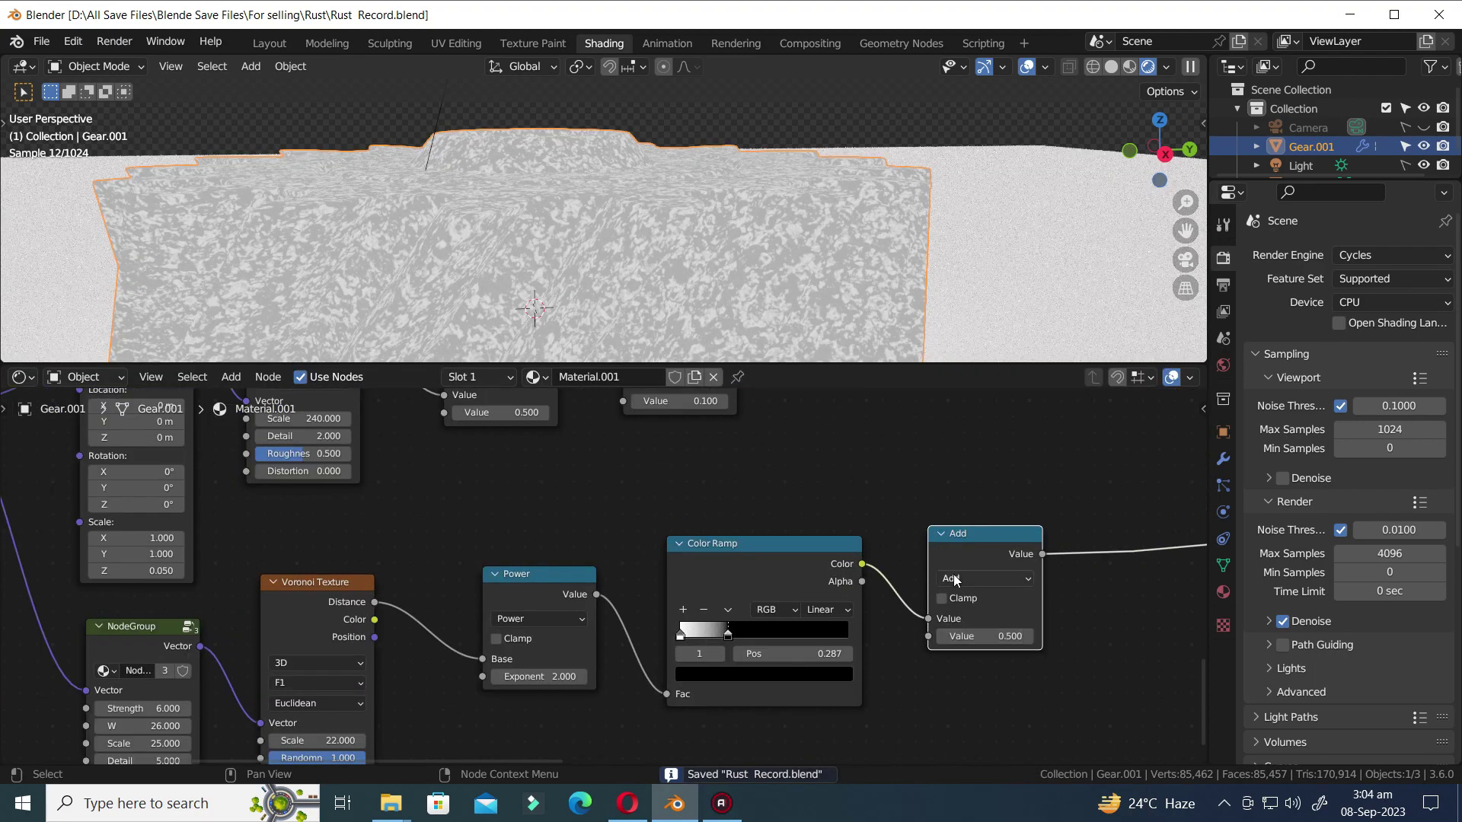
{"action": "left_click", "coordinate": [956, 581]}
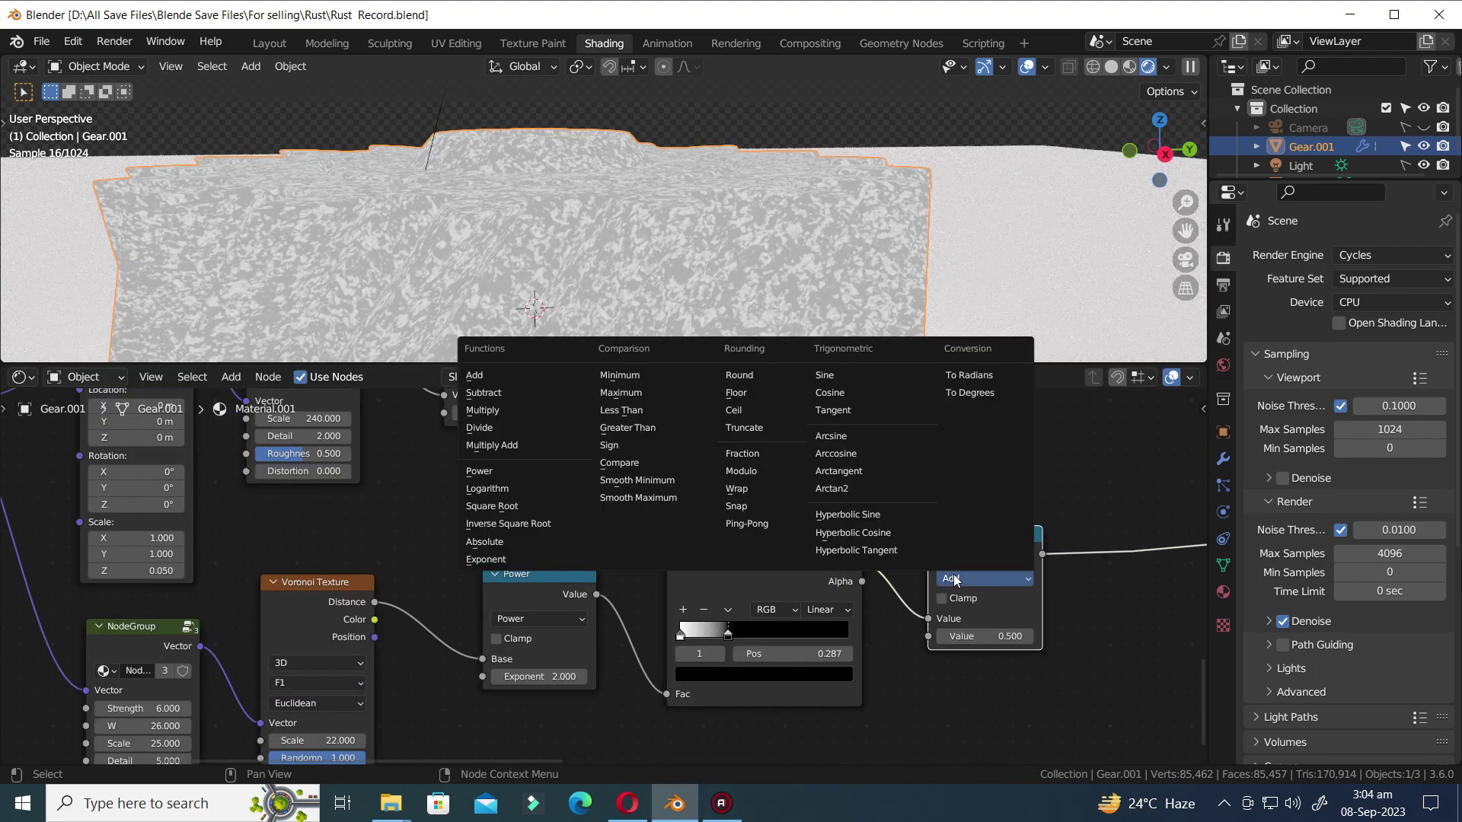
{"action": "left_click", "coordinate": [495, 410]}
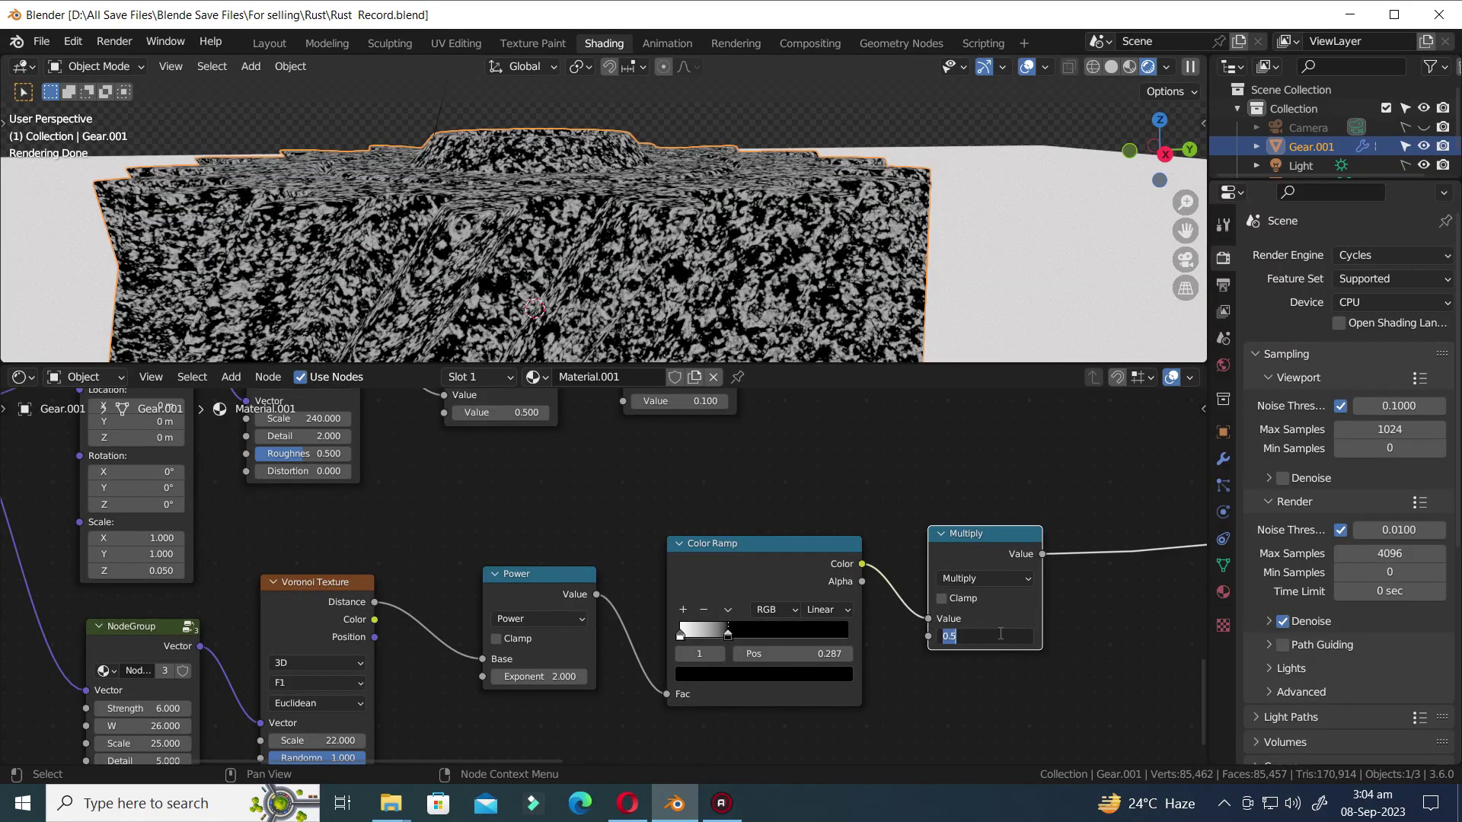
{"action": "key", "text": "Return"}
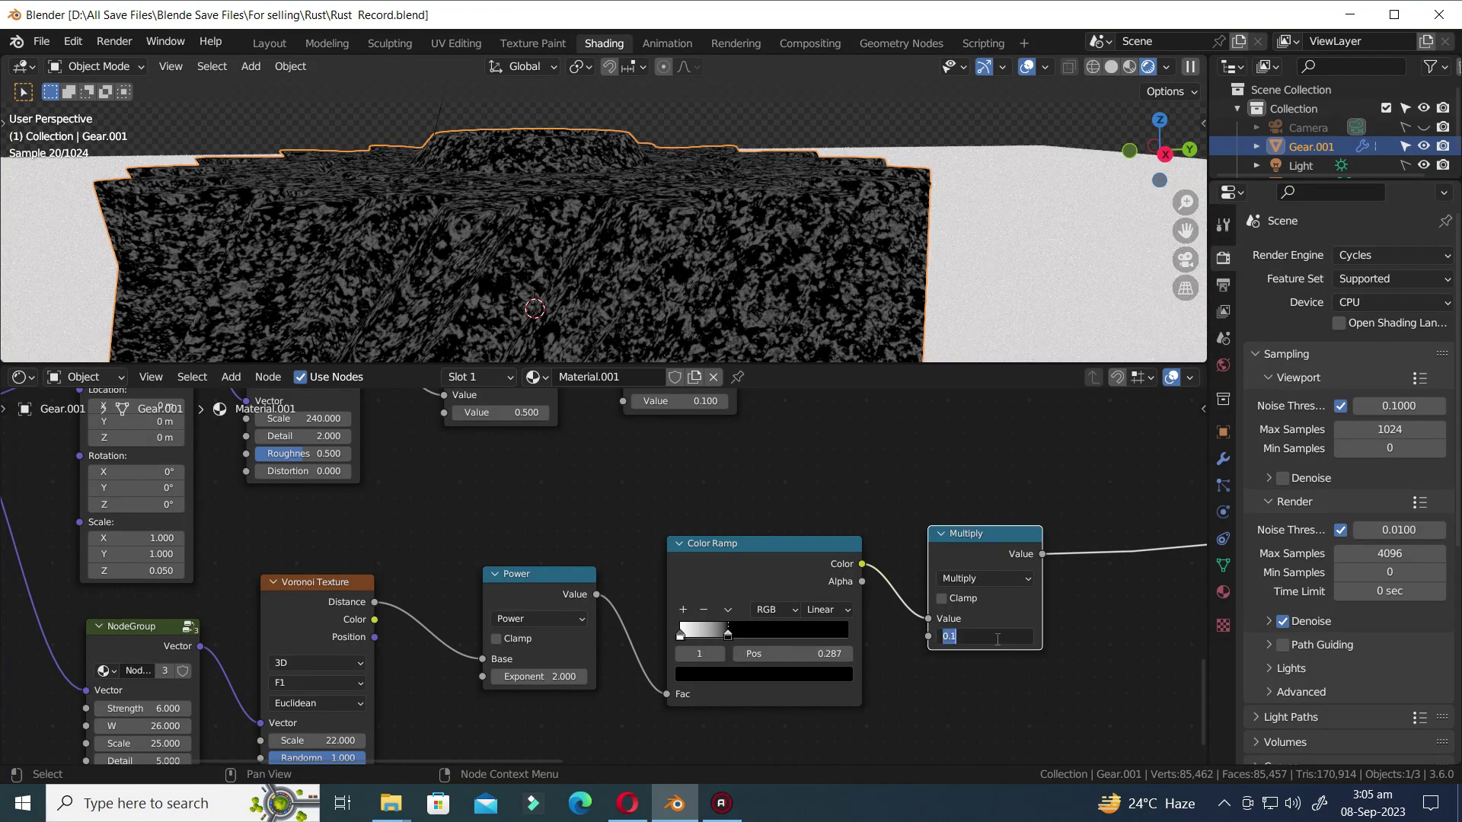
{"action": "type", "text": "2"}
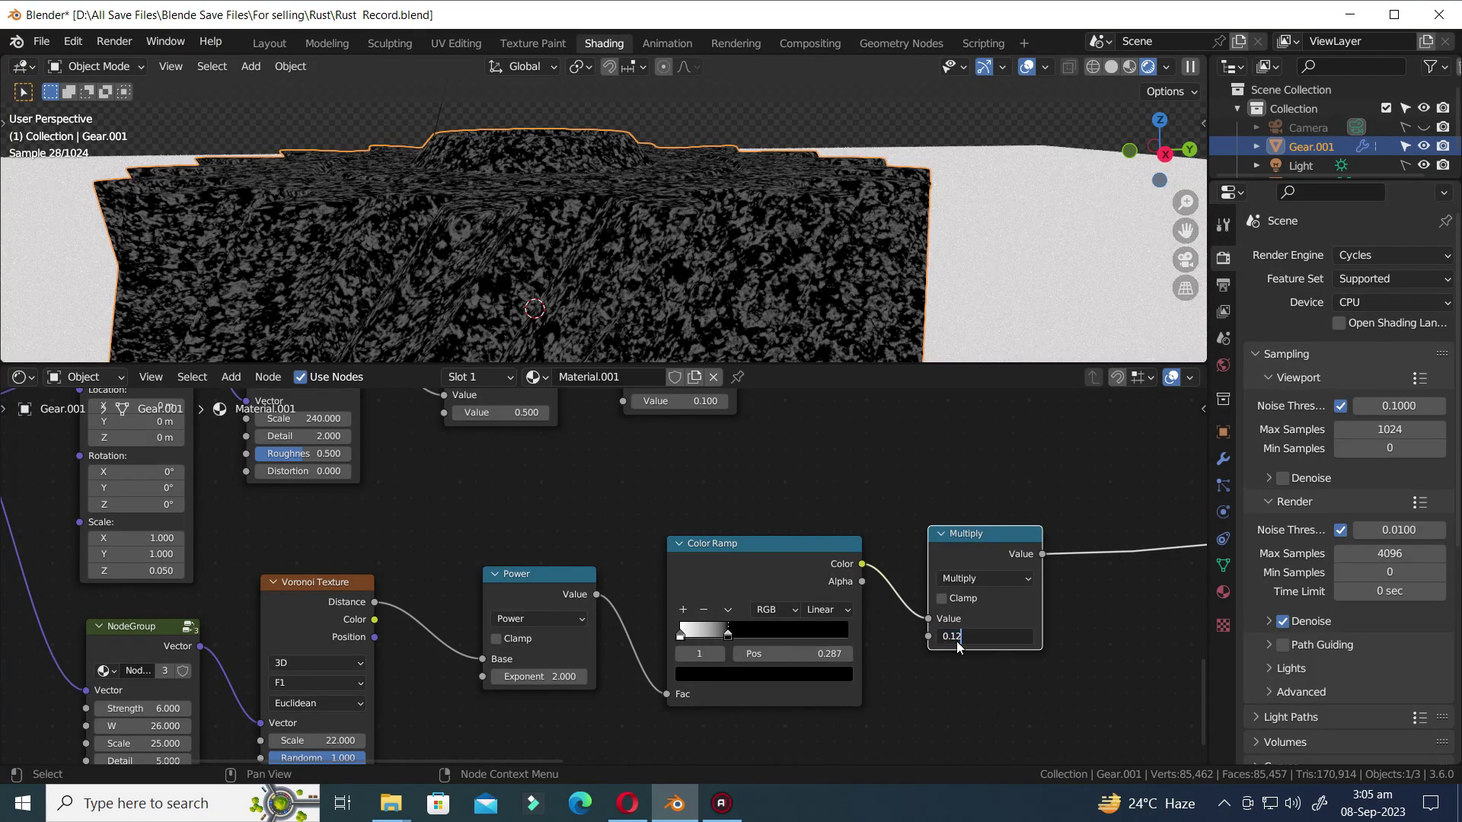
{"action": "key", "text": "Return"}
- Move the Multiply node beside the two Mix nodes, just ahead of the Principled BSDF
{"action": "scroll", "coordinate": [843, 711], "scroll_direction": "down", "scroll_amount": 2}
{"action": "scroll", "coordinate": [844, 706], "scroll_direction": "down", "scroll_amount": 12}
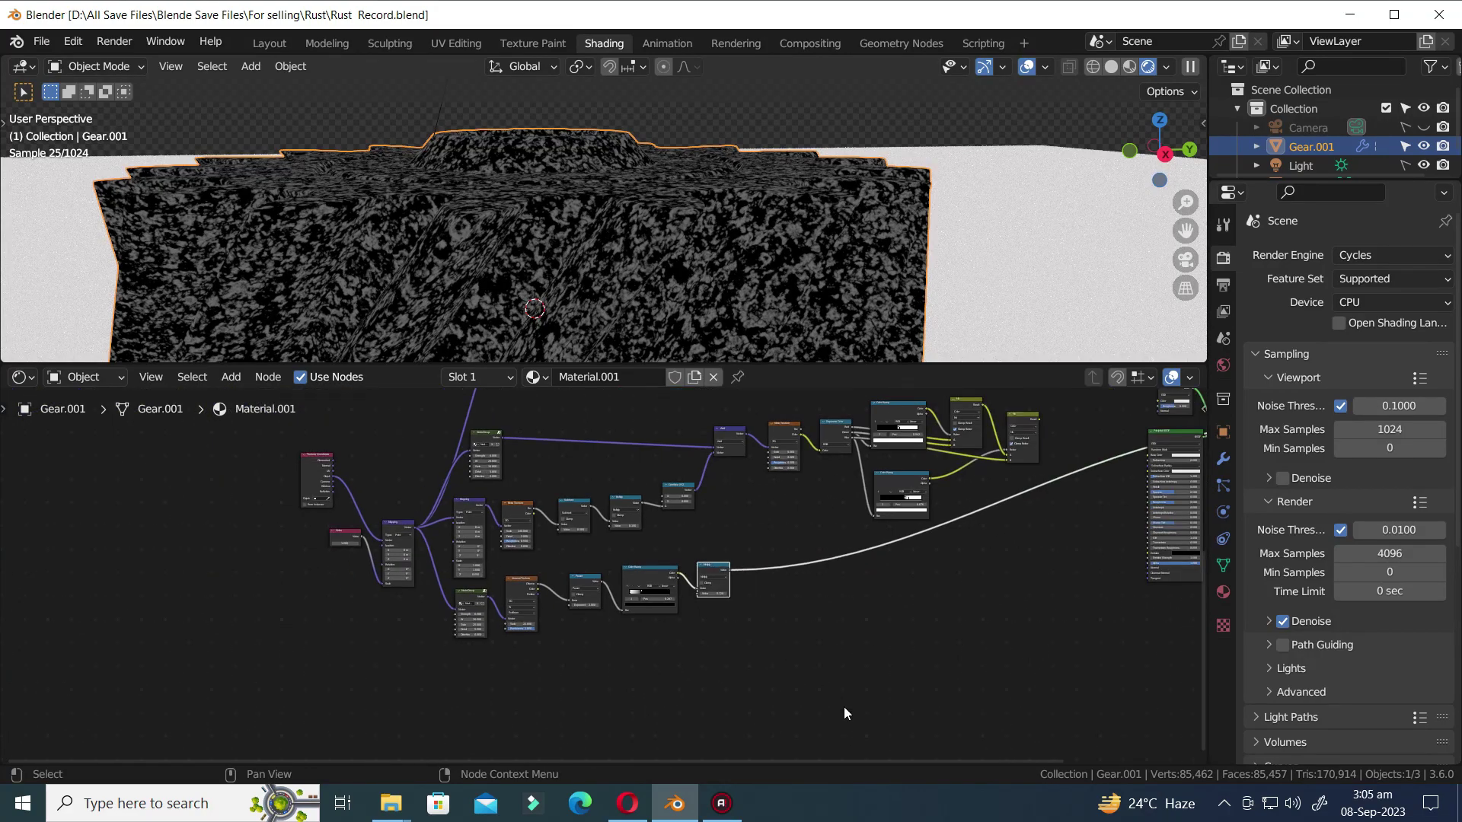
{"action": "middle_click_drag", "start_coordinate": [844, 710], "coordinate": [701, 744]}
{"action": "left_click_drag", "start_coordinate": [573, 615], "coordinate": [900, 535]}
{"action": "scroll", "coordinate": [909, 601], "scroll_direction": "up", "scroll_amount": 4}
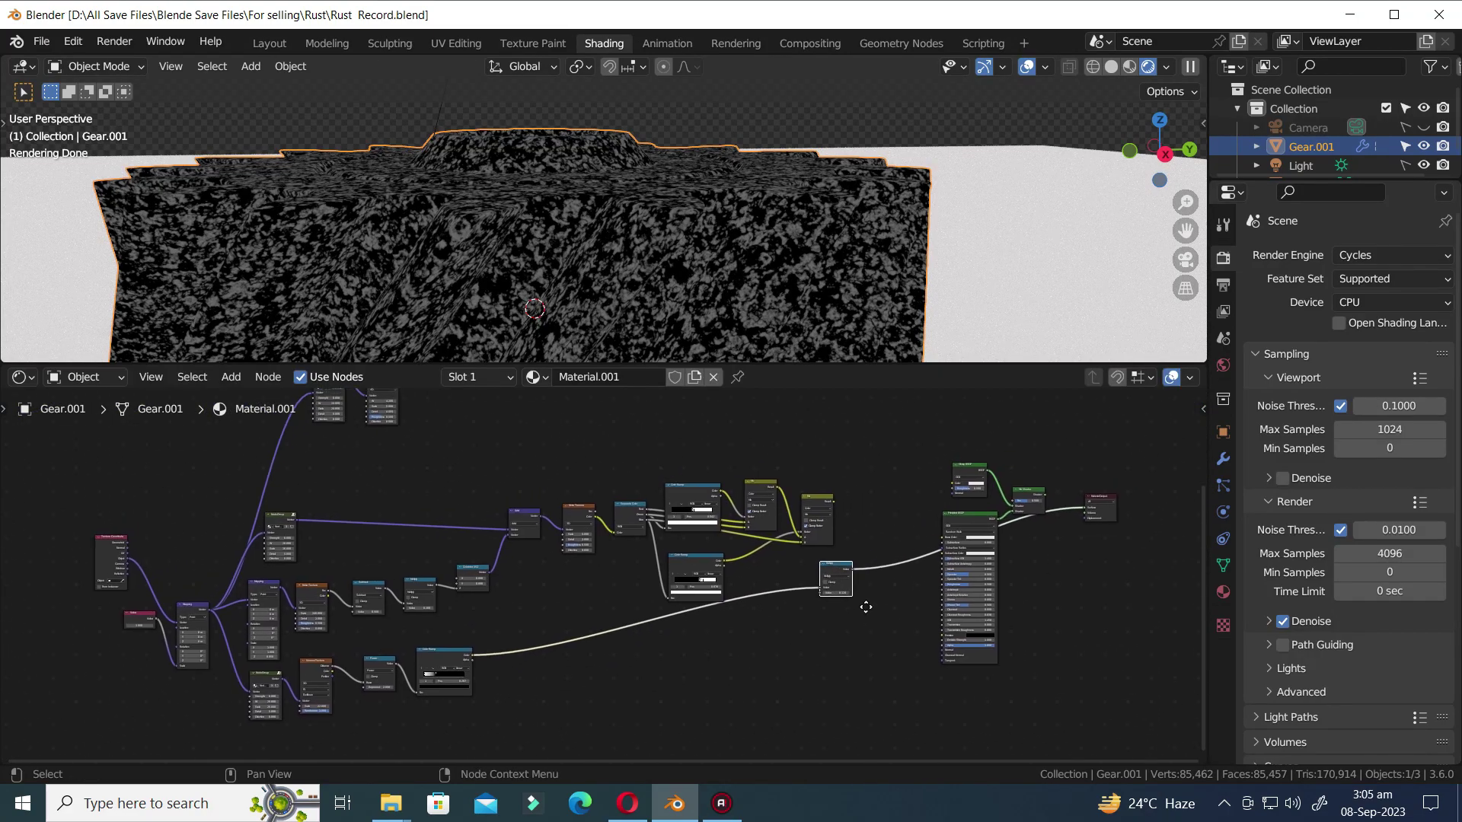
- Duplicate the Multiply node, feeding its first Value from the second Mix node's Result and its second Value from the original Multiply
{"action": "key", "text": "shift+d"}
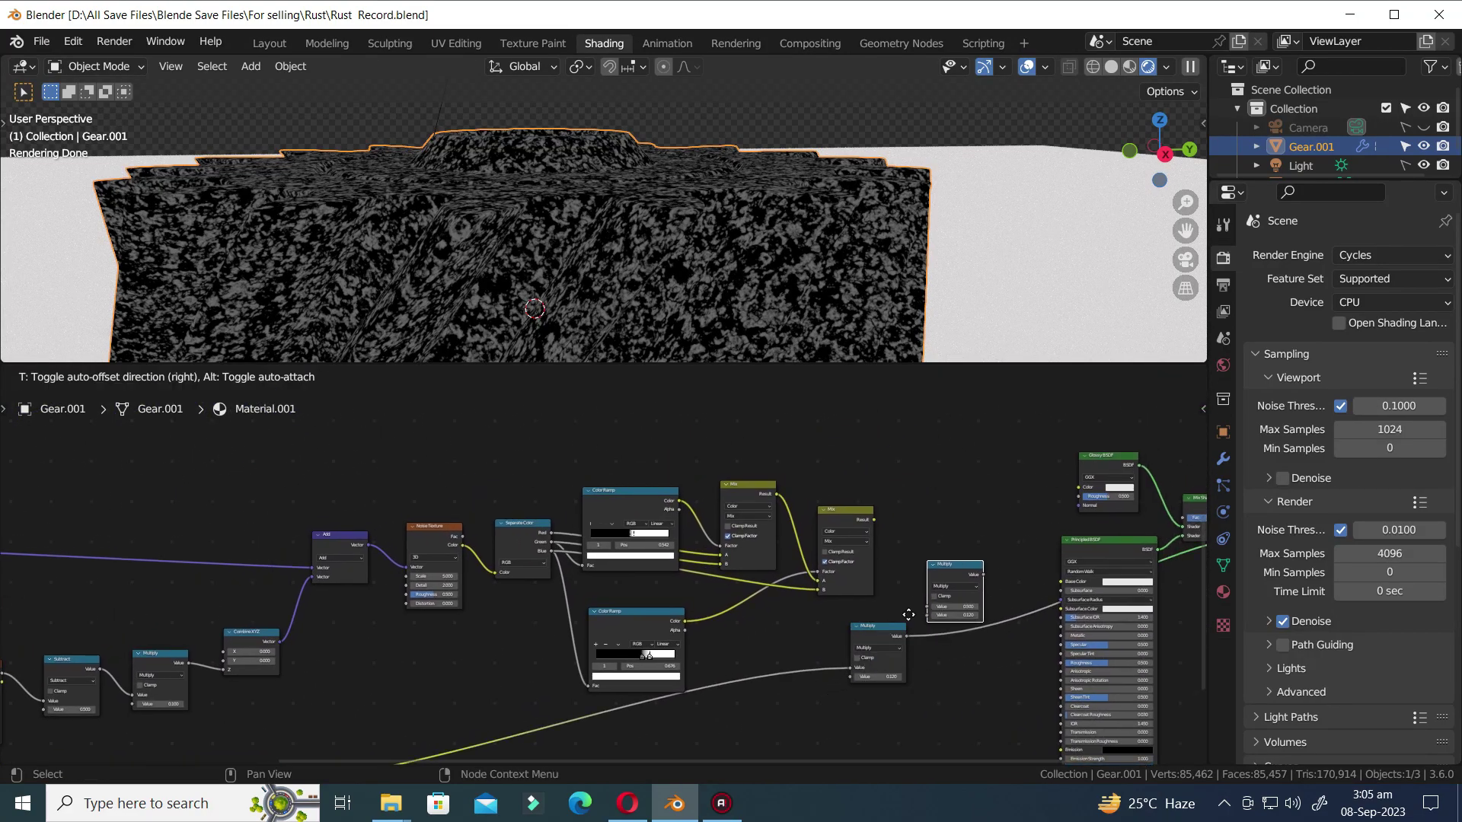
{"action": "left_click", "coordinate": [908, 580]}
{"action": "scroll", "coordinate": [990, 647], "scroll_direction": "up", "scroll_amount": 2}
{"action": "middle_click_drag", "start_coordinate": [993, 654], "coordinate": [827, 681]}
{"action": "scroll", "coordinate": [827, 681], "scroll_direction": "up", "scroll_amount": 2}
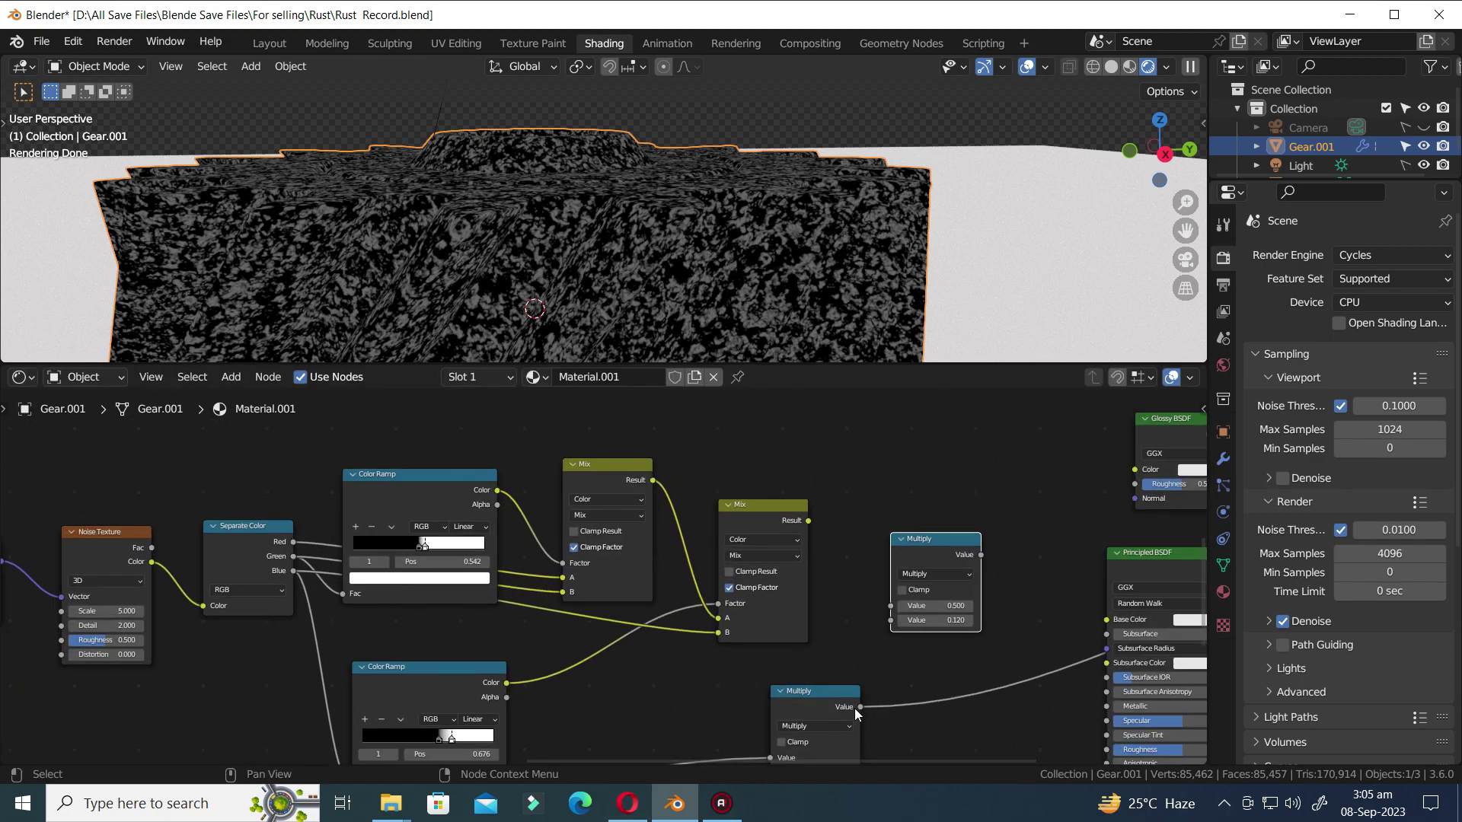
{"action": "left_click_drag", "start_coordinate": [857, 707], "coordinate": [889, 620]}
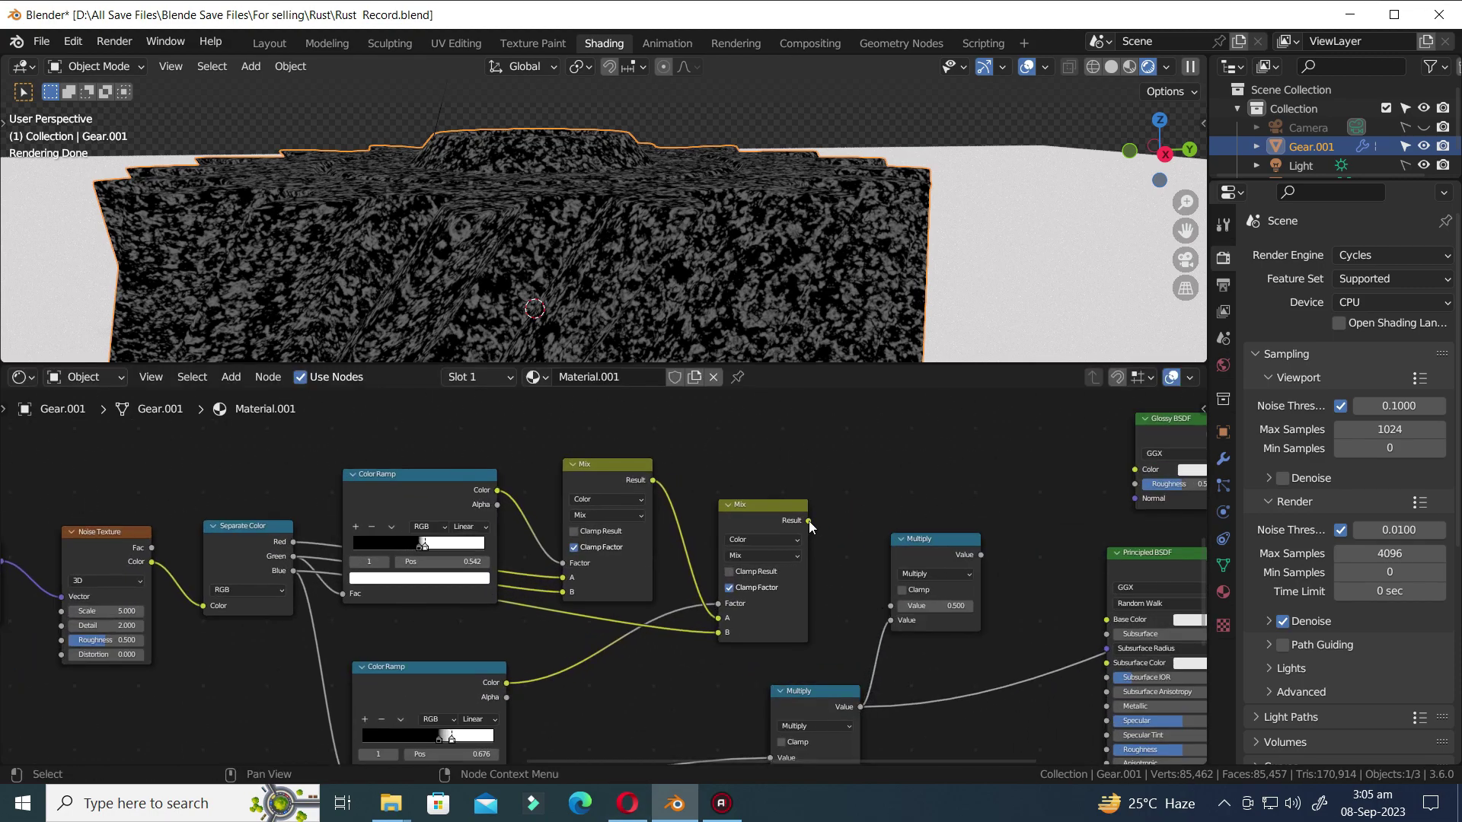
{"action": "left_click_drag", "start_coordinate": [809, 522], "coordinate": [890, 605]}
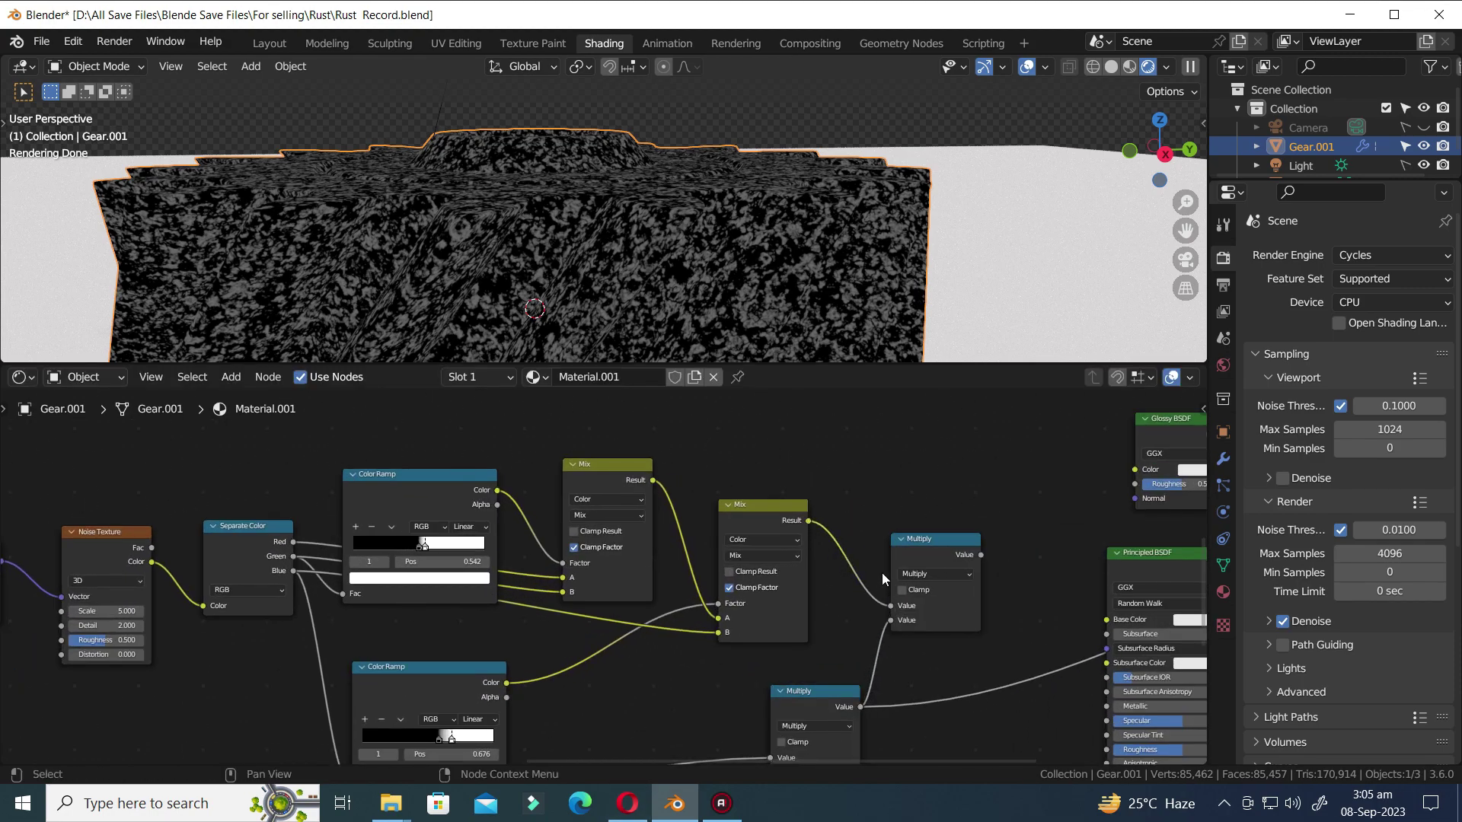
- Preview the duplicated Multiply node's output on the gear and save the file
{"action": "left_click", "coordinate": [914, 541], "text": "ctrl+shift"}
{"action": "scroll", "coordinate": [983, 591], "scroll_direction": "up", "scroll_amount": 2}
{"action": "key", "text": "ctrl+s"}
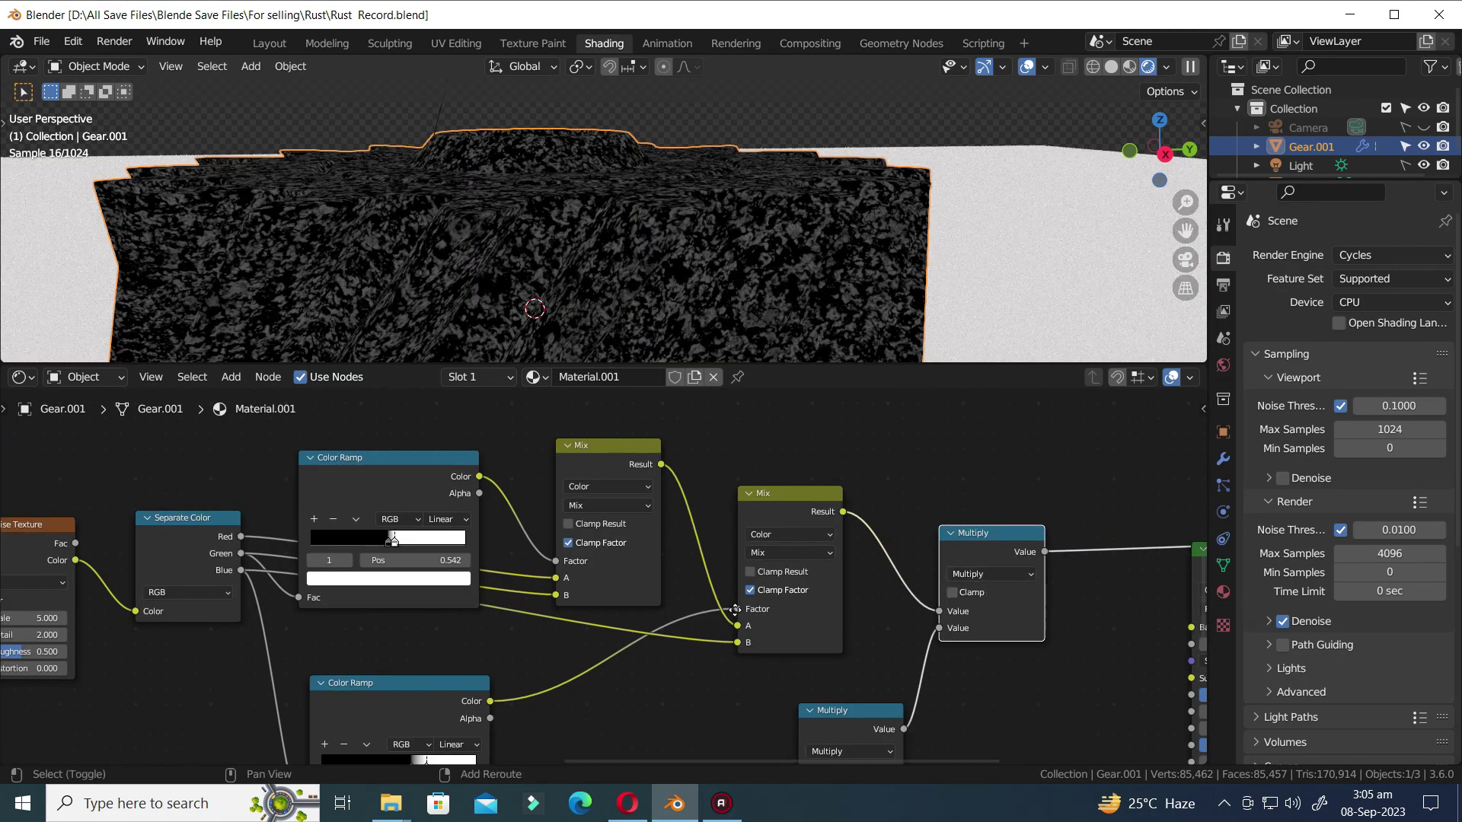
- Change the duplicated Math node's operation to Subtract
{"action": "scroll", "coordinate": [735, 609], "scroll_direction": "up", "scroll_amount": 3}
{"action": "left_click", "coordinate": [735, 560]}
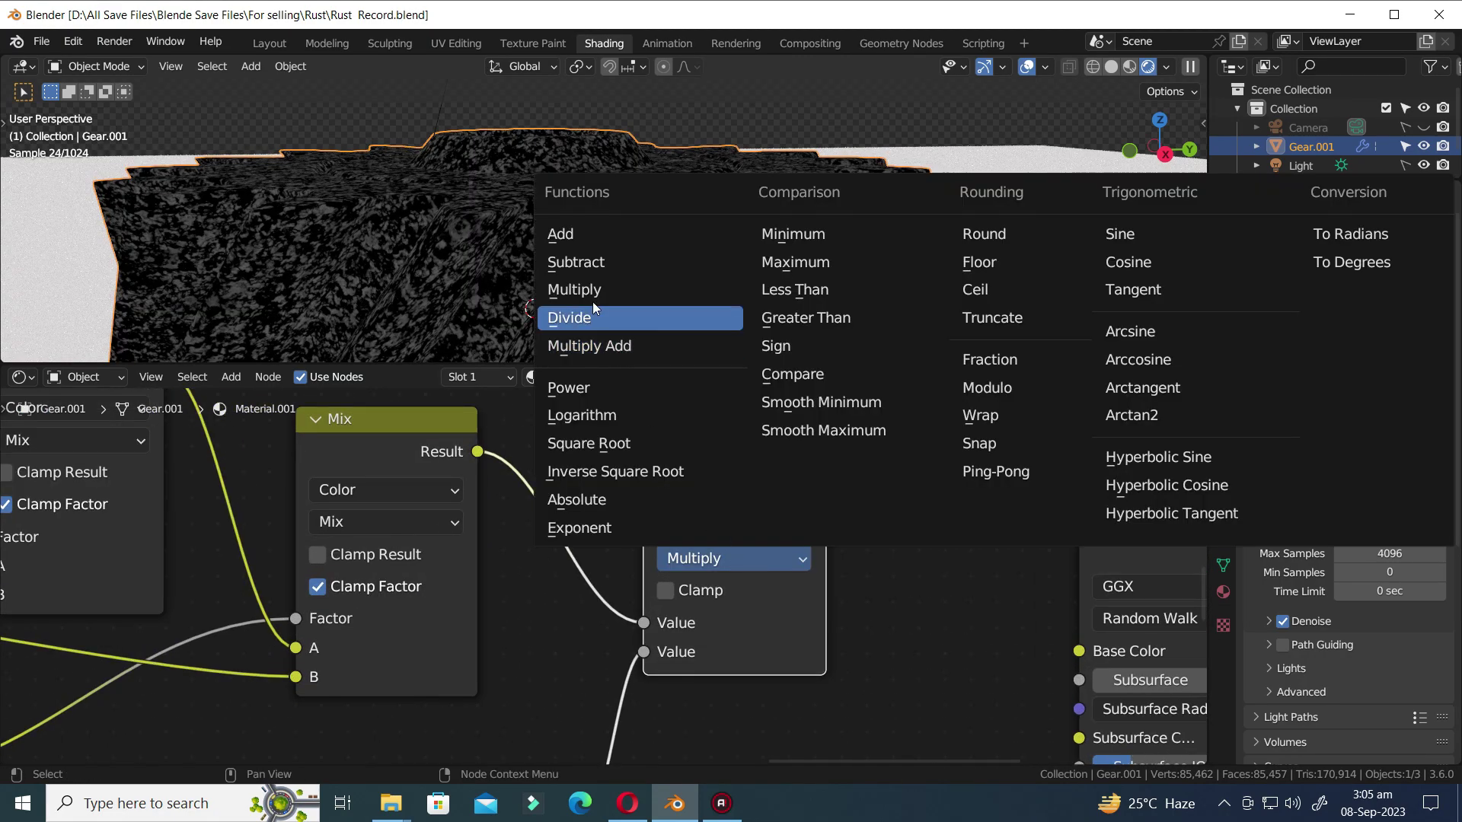
{"action": "left_click", "coordinate": [576, 259]}
- Move the shader nodes and Material Output farther from the Subtract node to free space after it
{"action": "scroll", "coordinate": [779, 653], "scroll_direction": "down", "scroll_amount": 5}
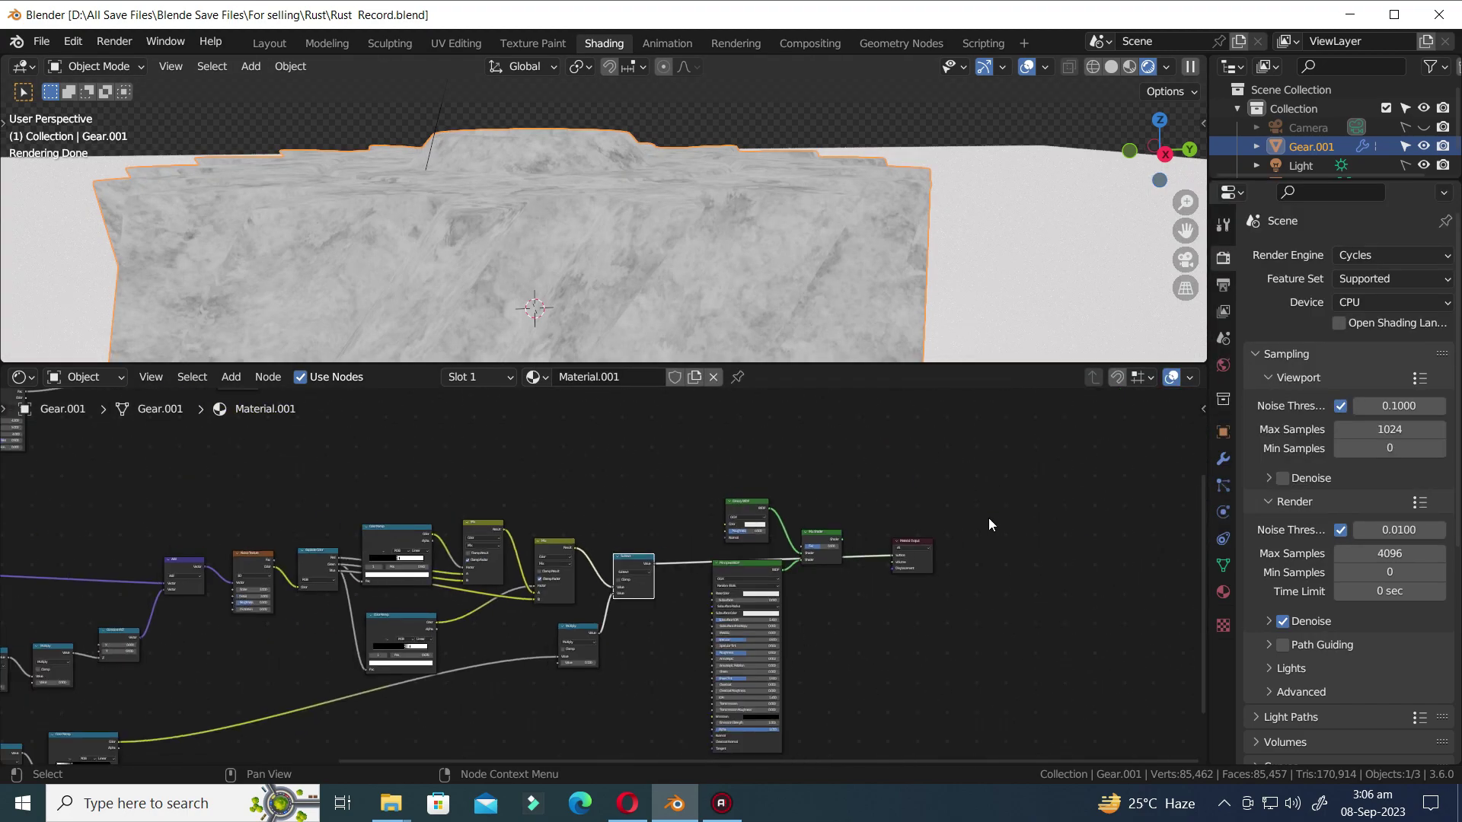
{"action": "left_click_drag", "start_coordinate": [1019, 484], "coordinate": [753, 676]}
{"action": "key", "text": "g"}
{"action": "left_click", "coordinate": [908, 690]}
{"action": "key", "text": "g"}
{"action": "left_click", "coordinate": [836, 681]}
- Add a Color Ramp node on the link leaving the Subtract node
{"action": "scroll", "coordinate": [804, 667], "scroll_direction": "up", "scroll_amount": 5}
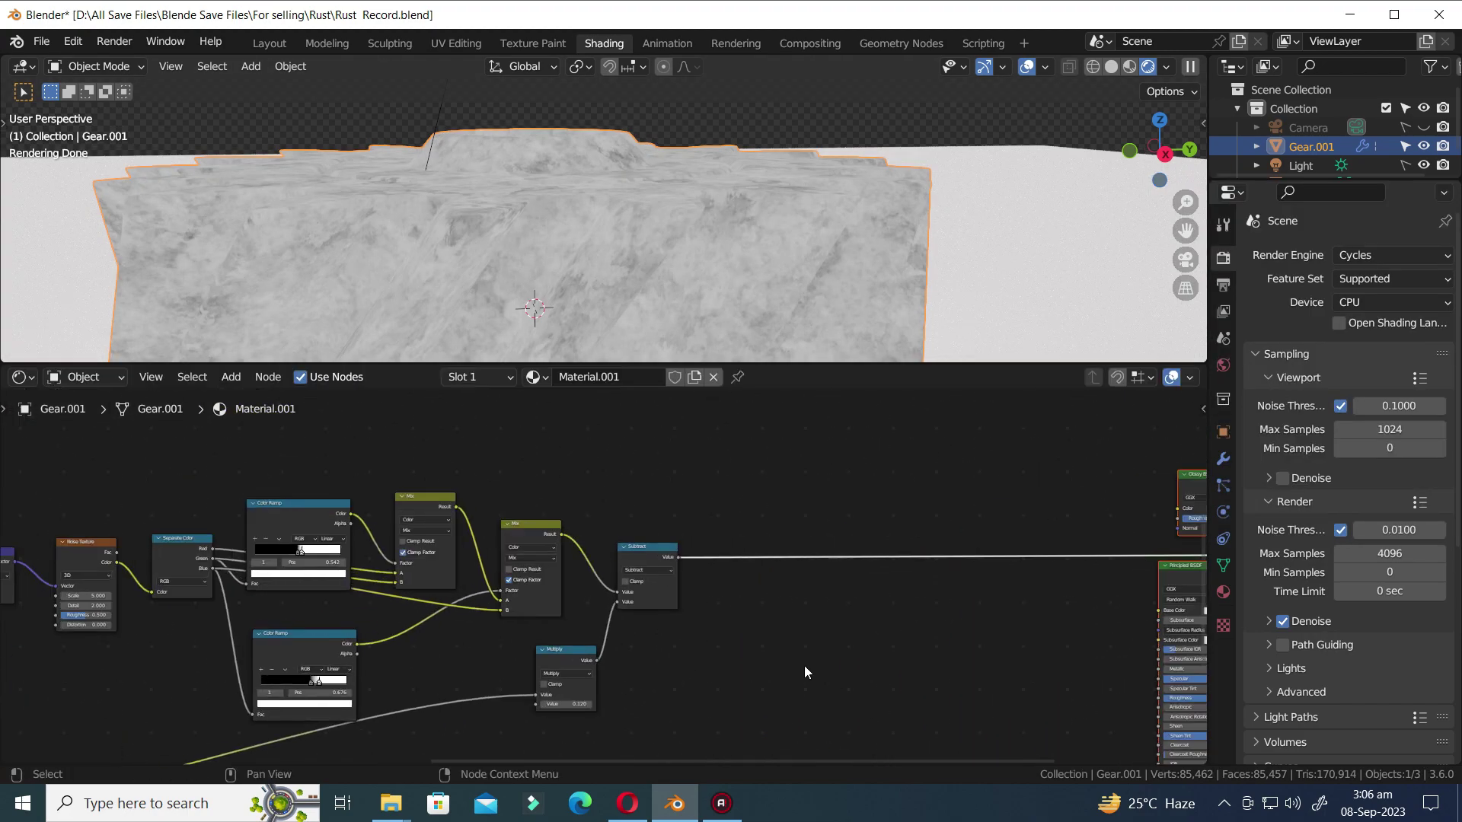
{"action": "scroll", "coordinate": [804, 666], "scroll_direction": "up", "scroll_amount": 2}
{"action": "key", "text": "shift+a"}
{"action": "type", "text": "colo"}
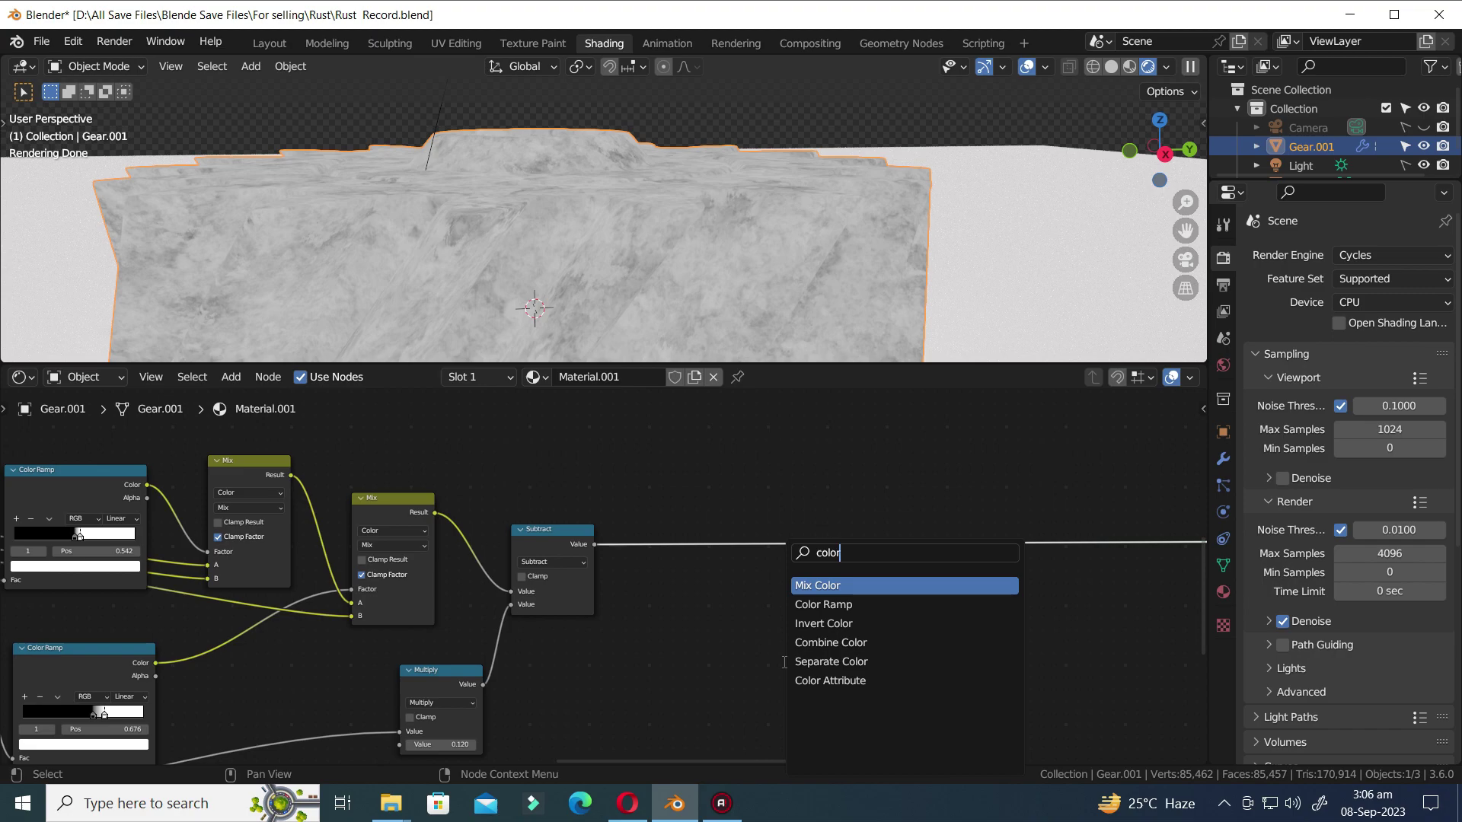
{"action": "type", "text": "r"}
{"action": "left_click", "coordinate": [822, 605]}
{"action": "left_click", "coordinate": [793, 607]}
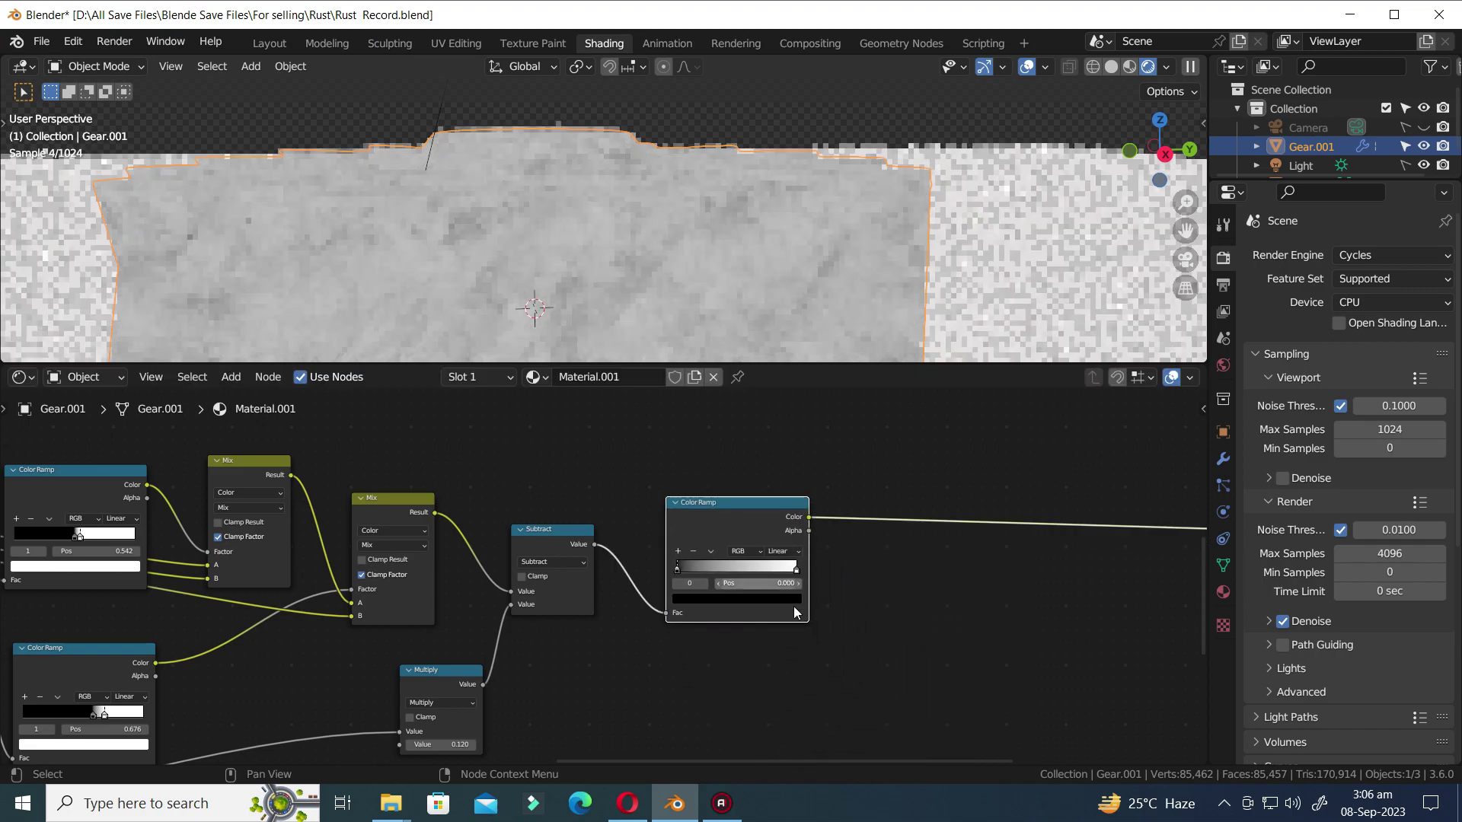
- Set the new Color Ramp's black stop to 0.233 and its white stop to 0.738, and save the file
{"action": "scroll", "coordinate": [794, 610], "scroll_direction": "up", "scroll_amount": 4}
{"action": "middle_click_drag", "start_coordinate": [742, 198], "coordinate": [664, 213]}
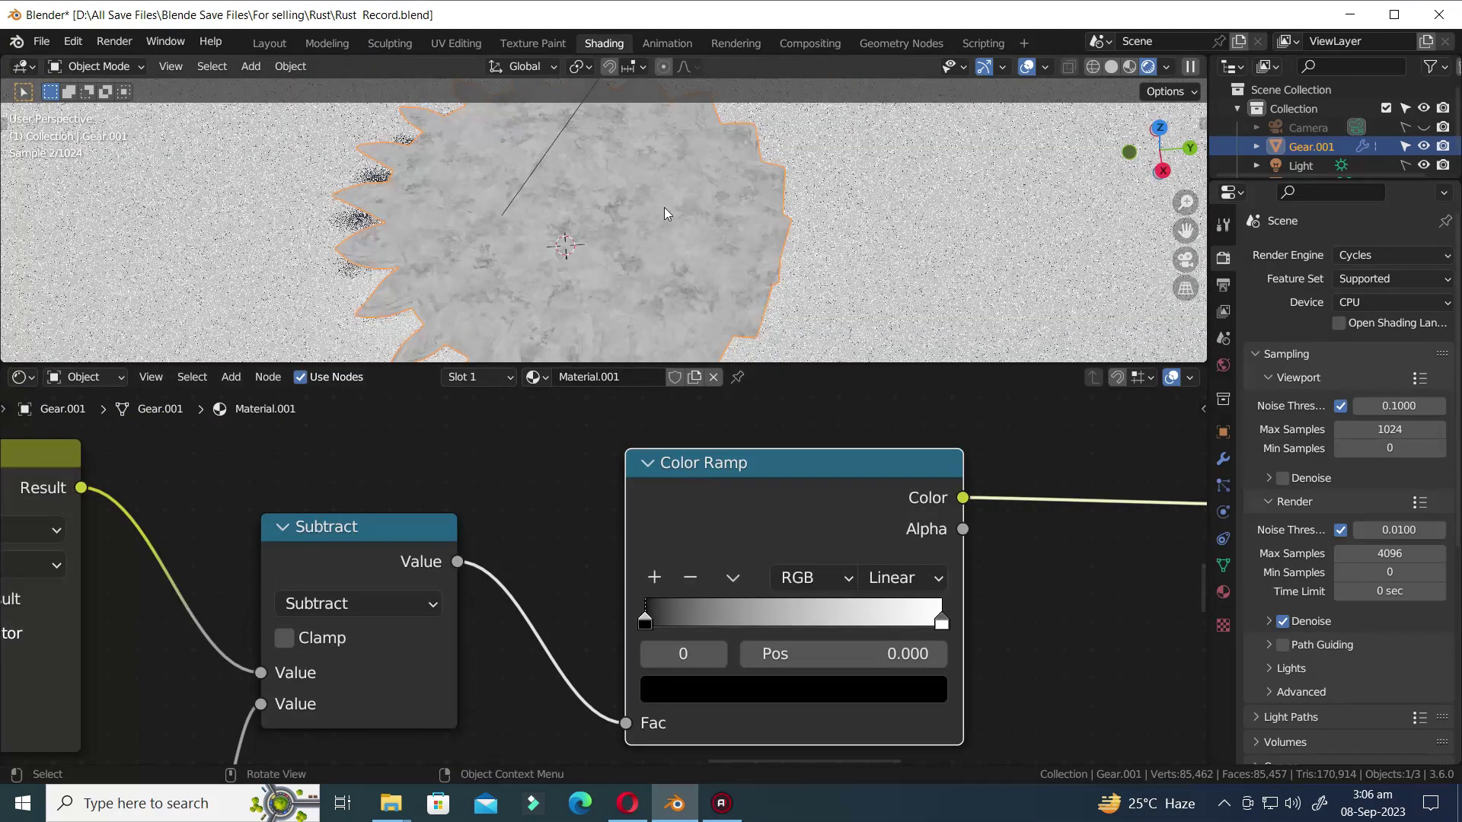
{"action": "scroll", "coordinate": [665, 208], "scroll_direction": "down", "scroll_amount": 1}
{"action": "left_click_drag", "start_coordinate": [646, 623], "coordinate": [715, 623]}
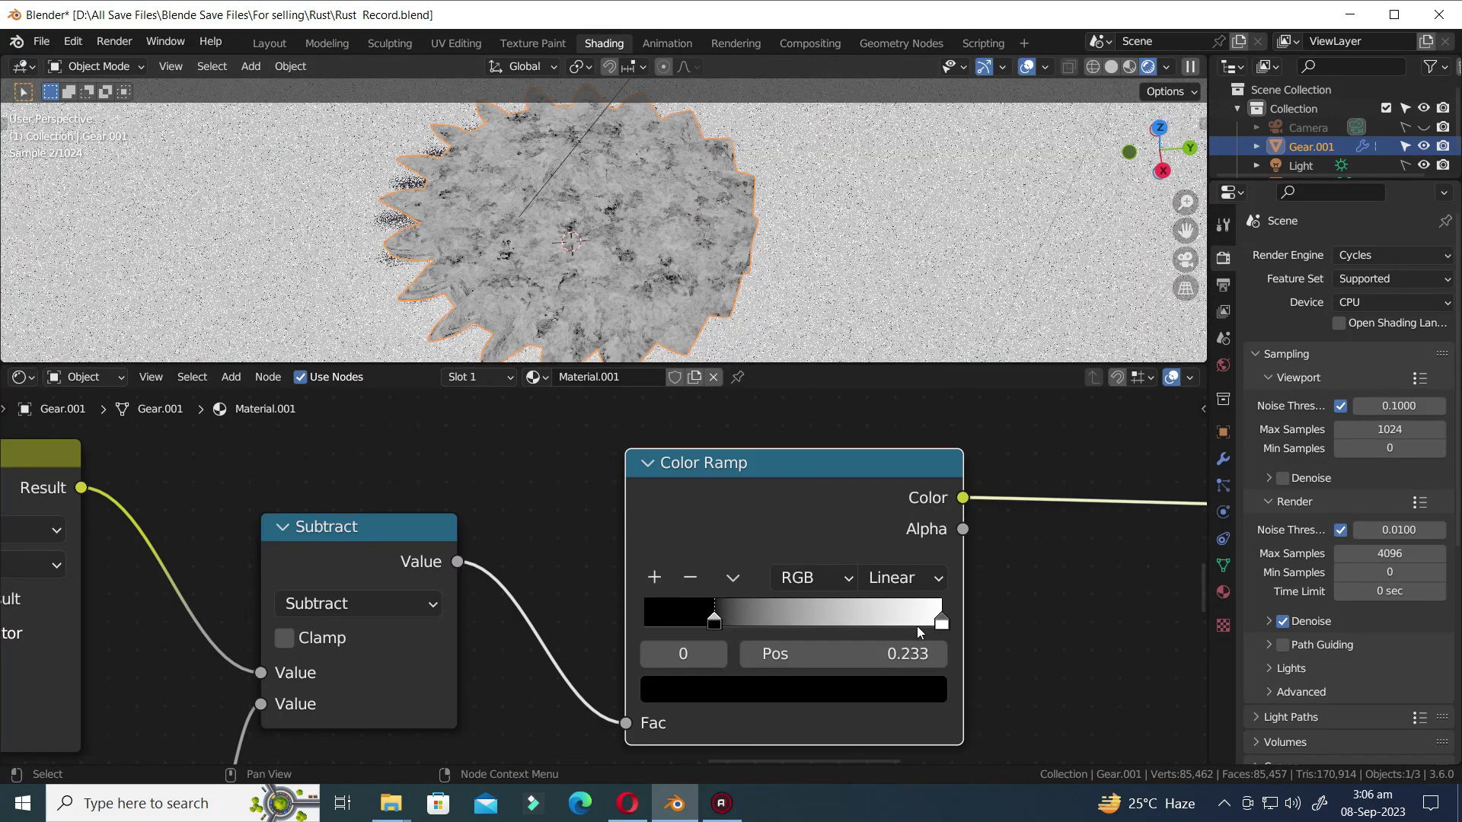
{"action": "left_click_drag", "start_coordinate": [919, 628], "coordinate": [862, 636]}
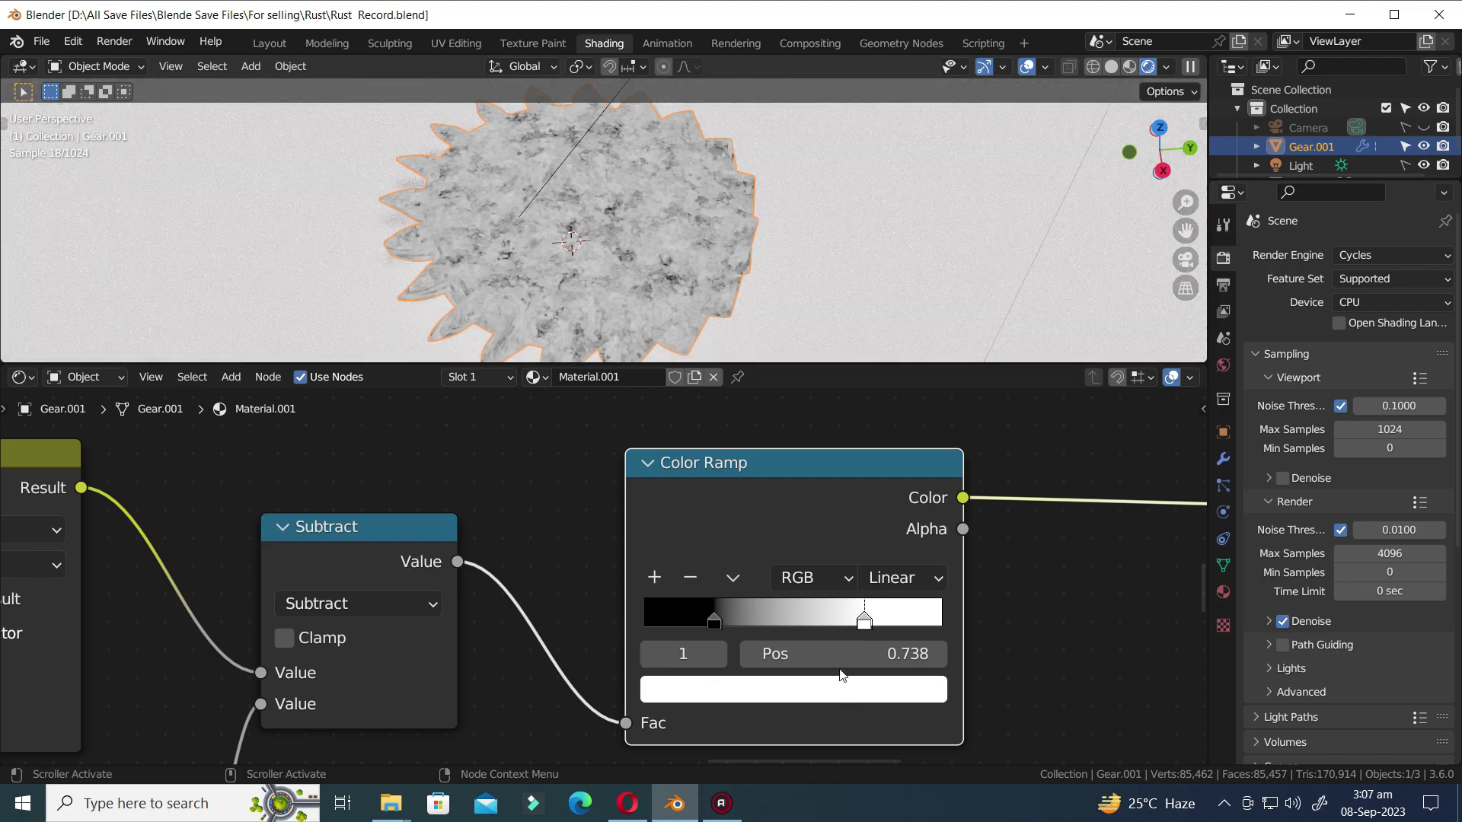
- Recolor the white stop light brown with hue 0.051, saturation 0.808 and value 0.493, and save the file
{"action": "left_click", "coordinate": [840, 689]}
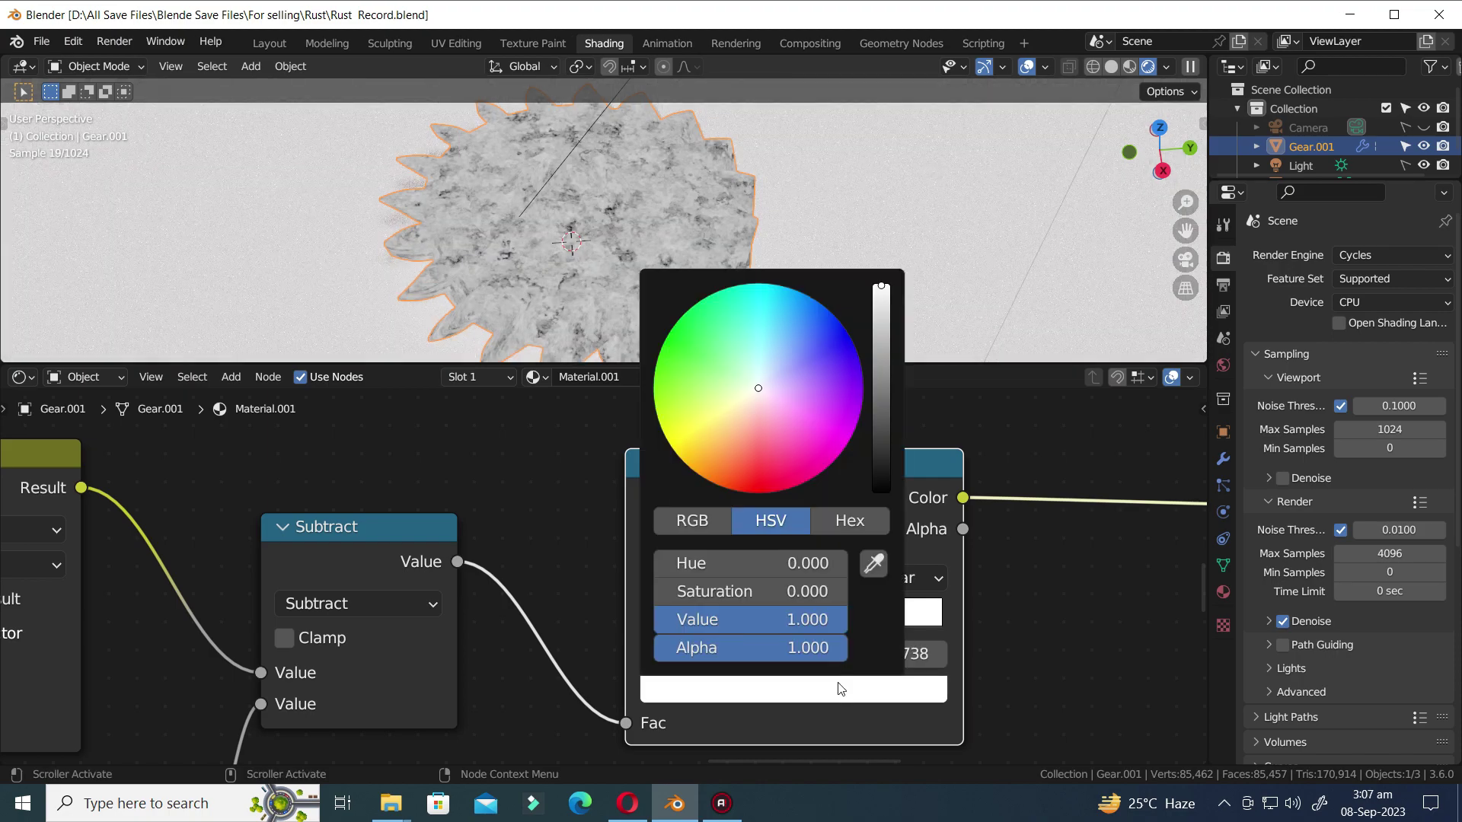
{"action": "left_click", "coordinate": [736, 436]}
{"action": "left_click", "coordinate": [735, 439]}
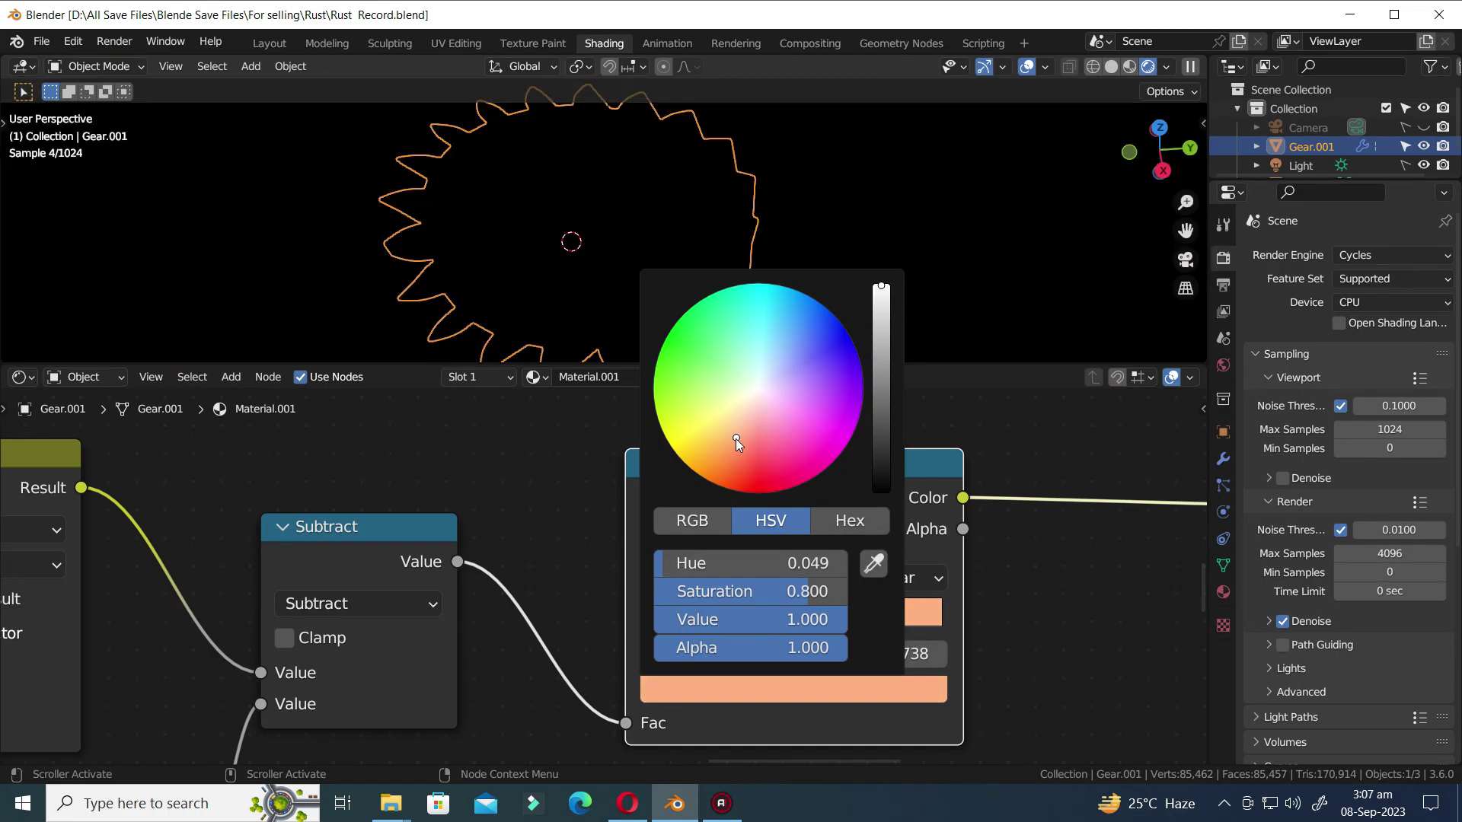
{"action": "left_click", "coordinate": [881, 344]}
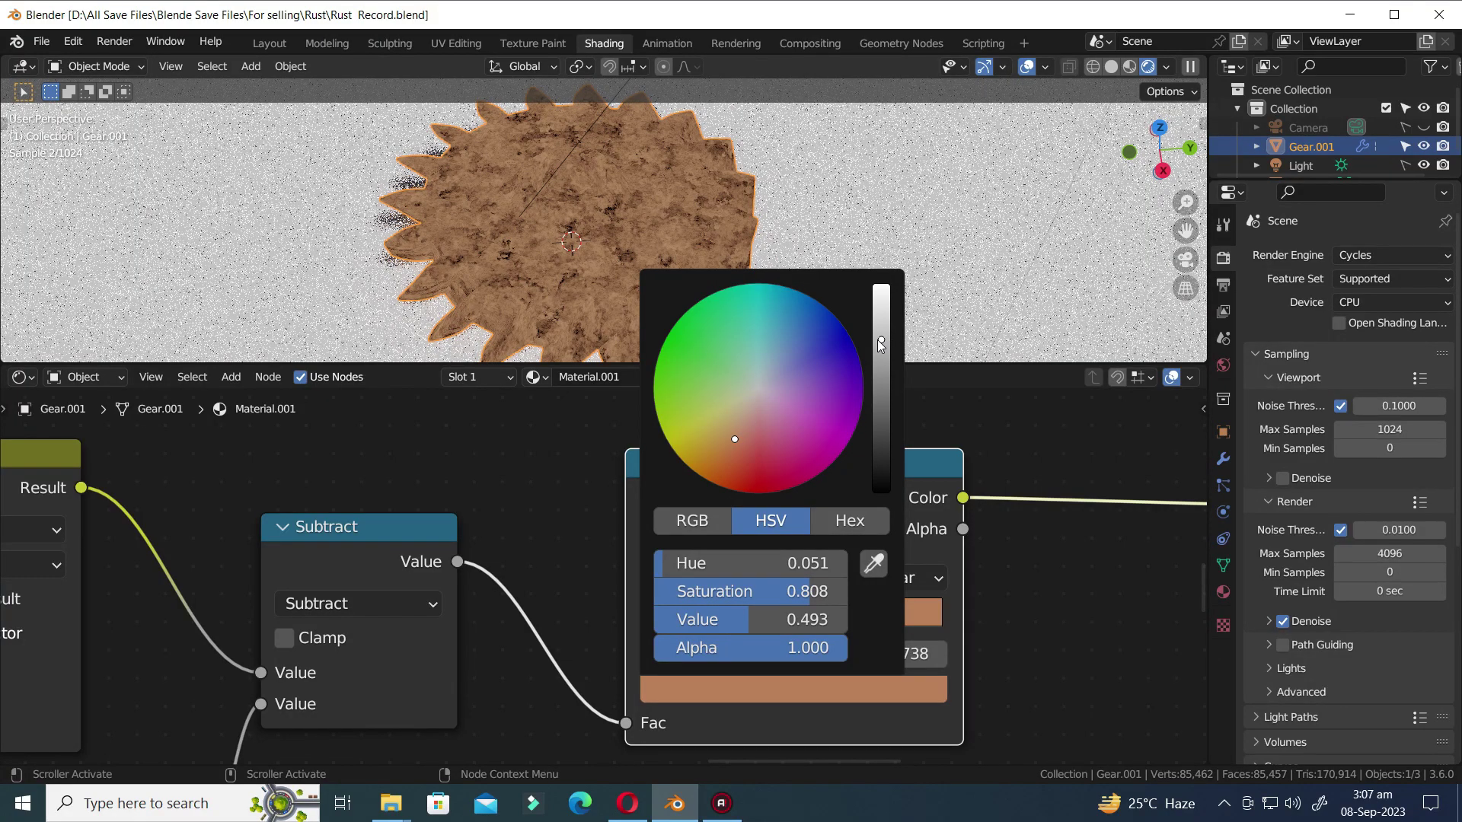
{"action": "key", "text": "ctrl+s"}
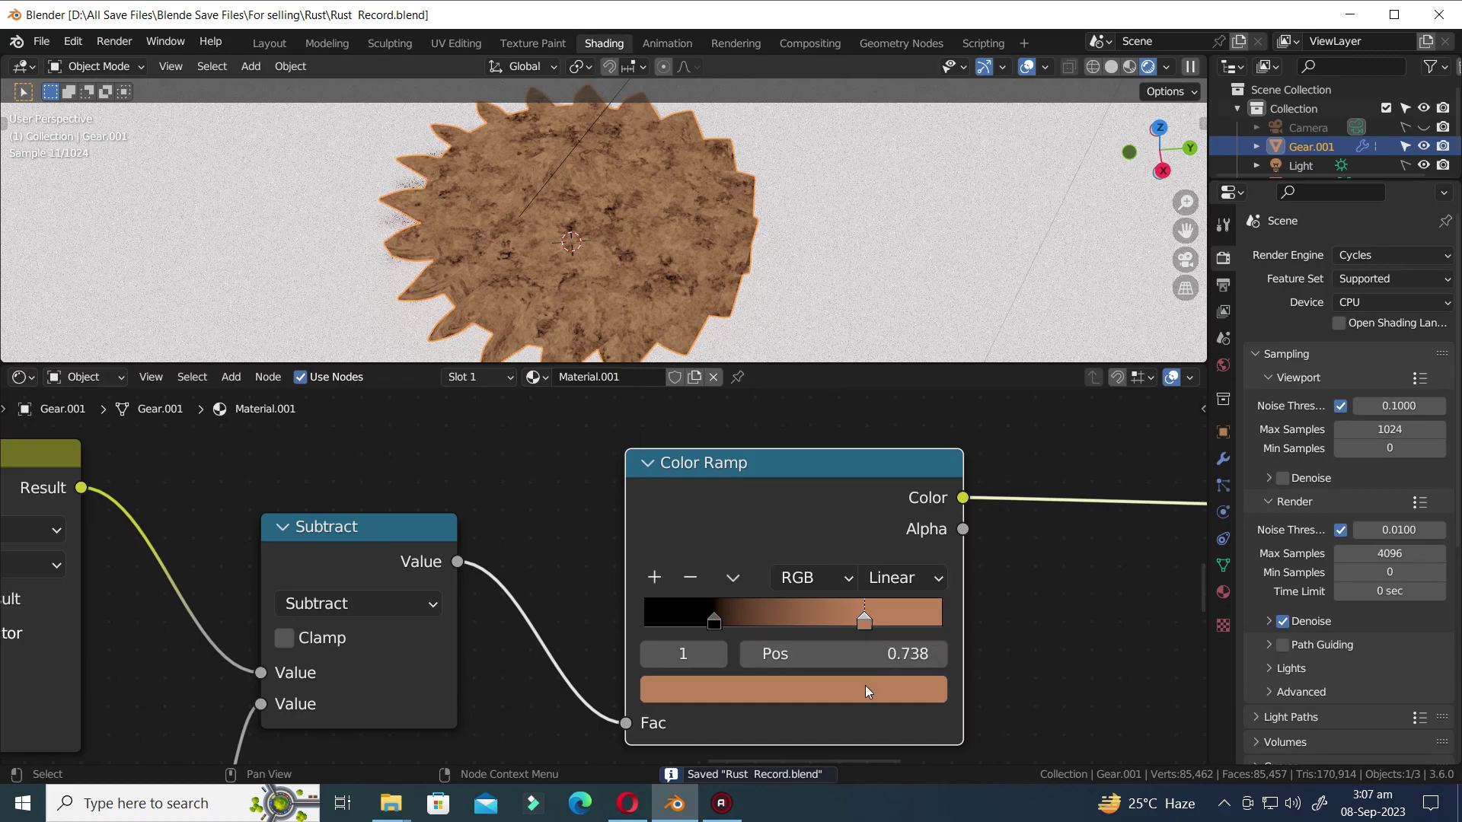
- Refine the light brown stop to hue 0.055, saturation 0.827 and value 0.430
{"action": "left_click", "coordinate": [788, 690]}
{"action": "left_click_drag", "start_coordinate": [879, 351], "coordinate": [881, 349]}
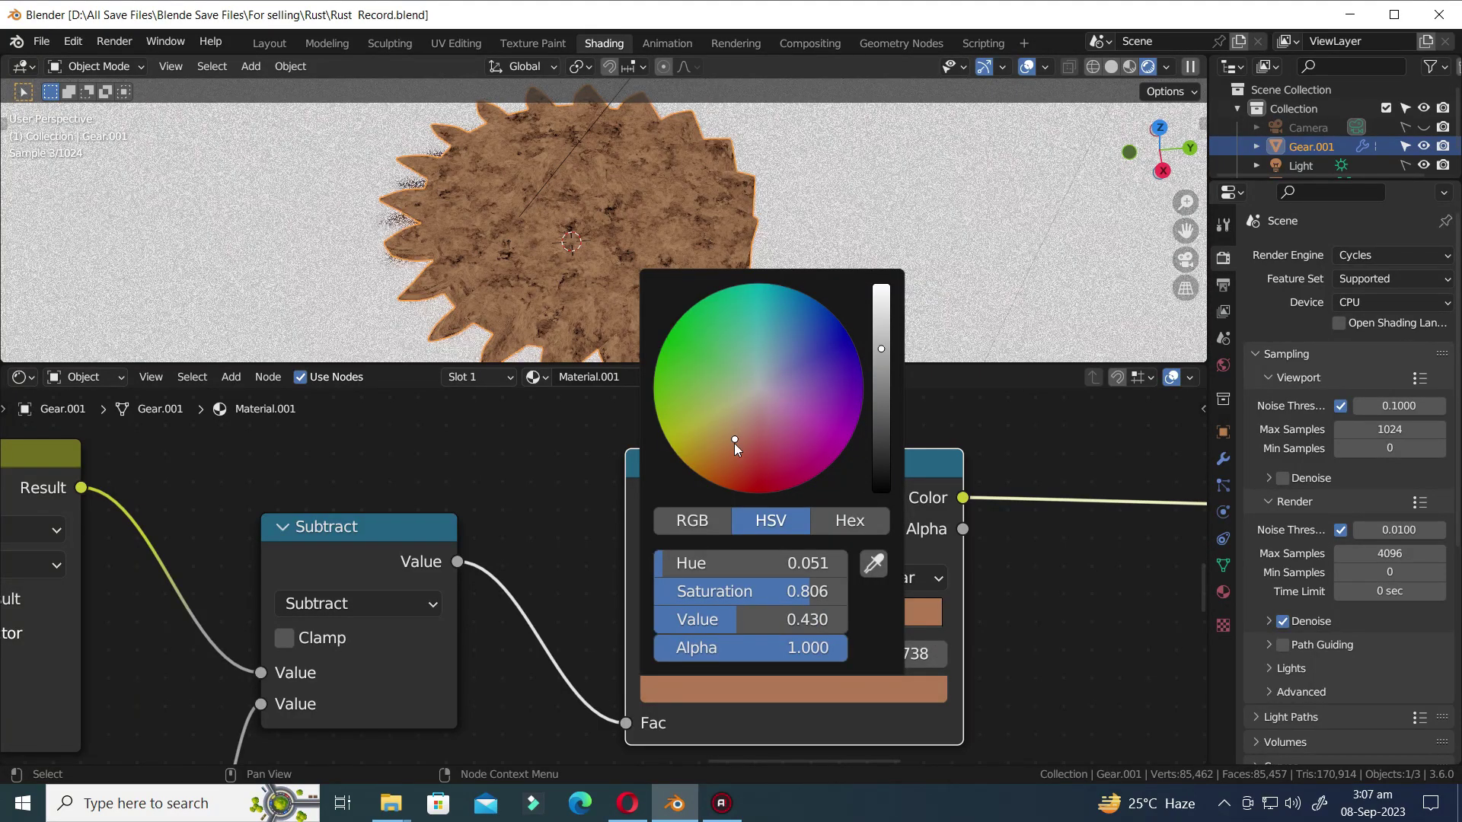
{"action": "left_click", "coordinate": [732, 441]}
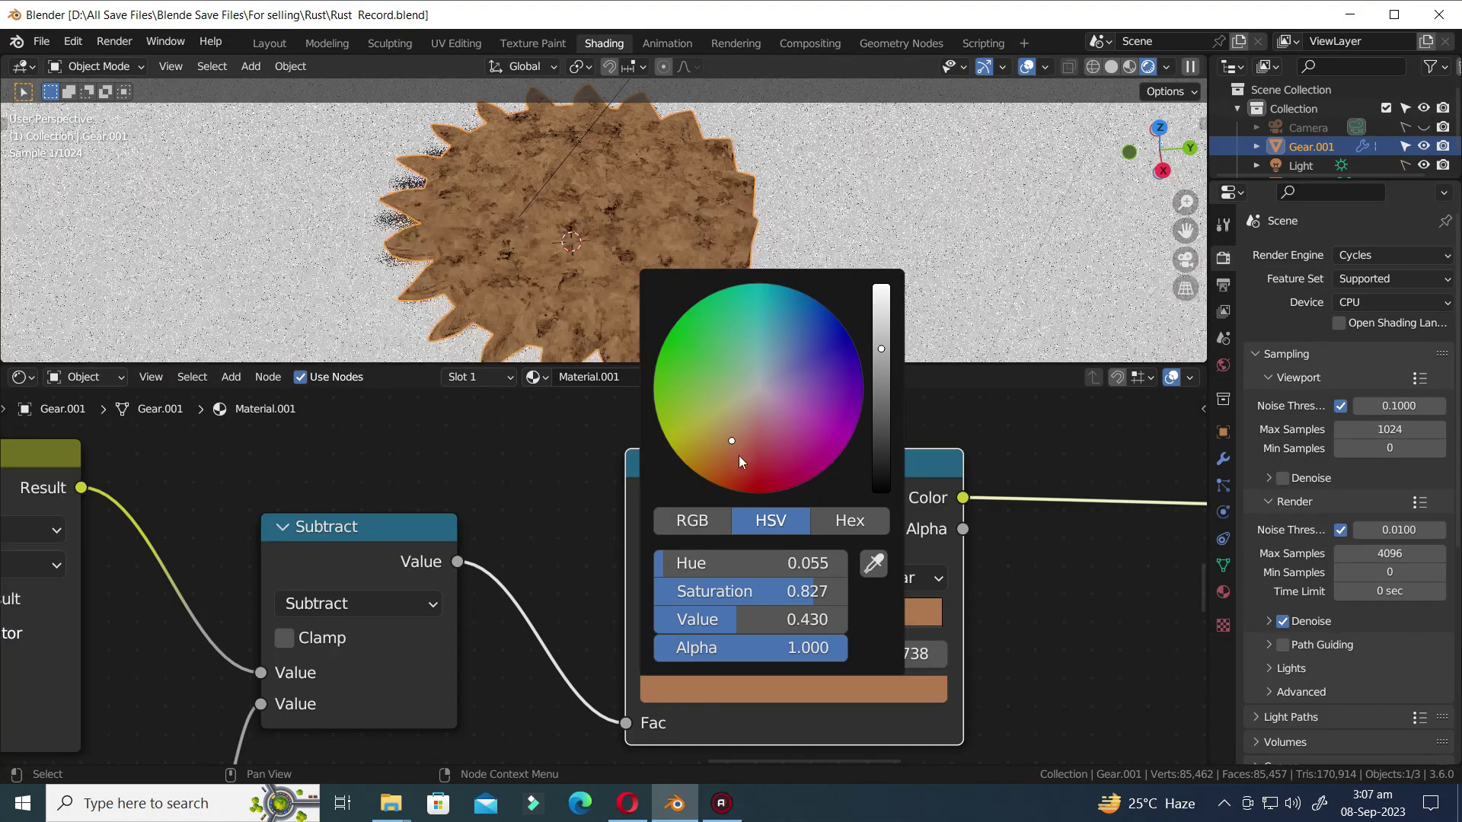
- Recolor the black stop at 0.233 dark red with hue 0.014, saturation 0.935 and value 0.066, and save the file
{"action": "left_click", "coordinate": [717, 619]}
{"action": "left_click", "coordinate": [767, 687]}
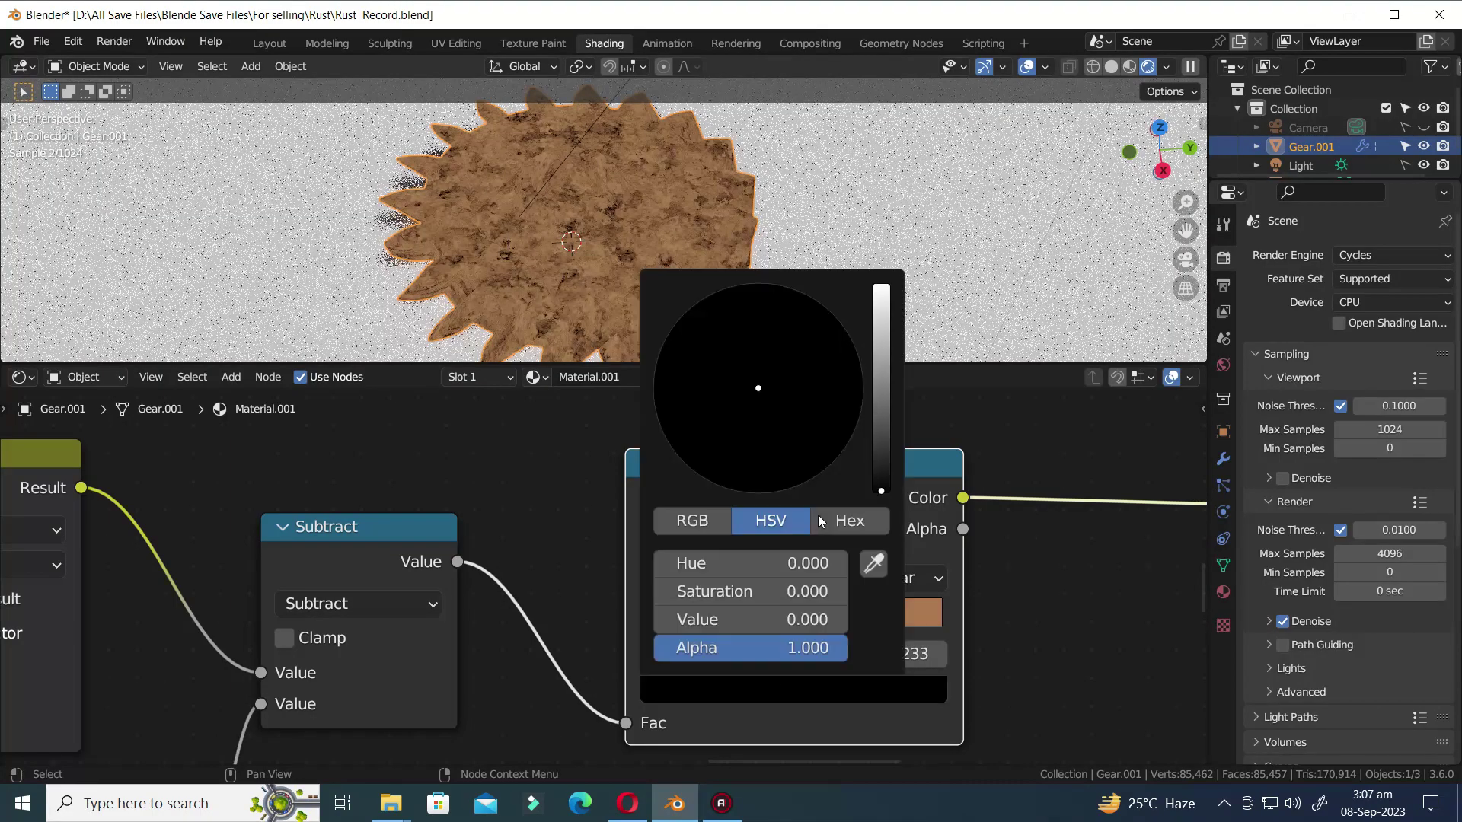
{"action": "left_click", "coordinate": [881, 447]}
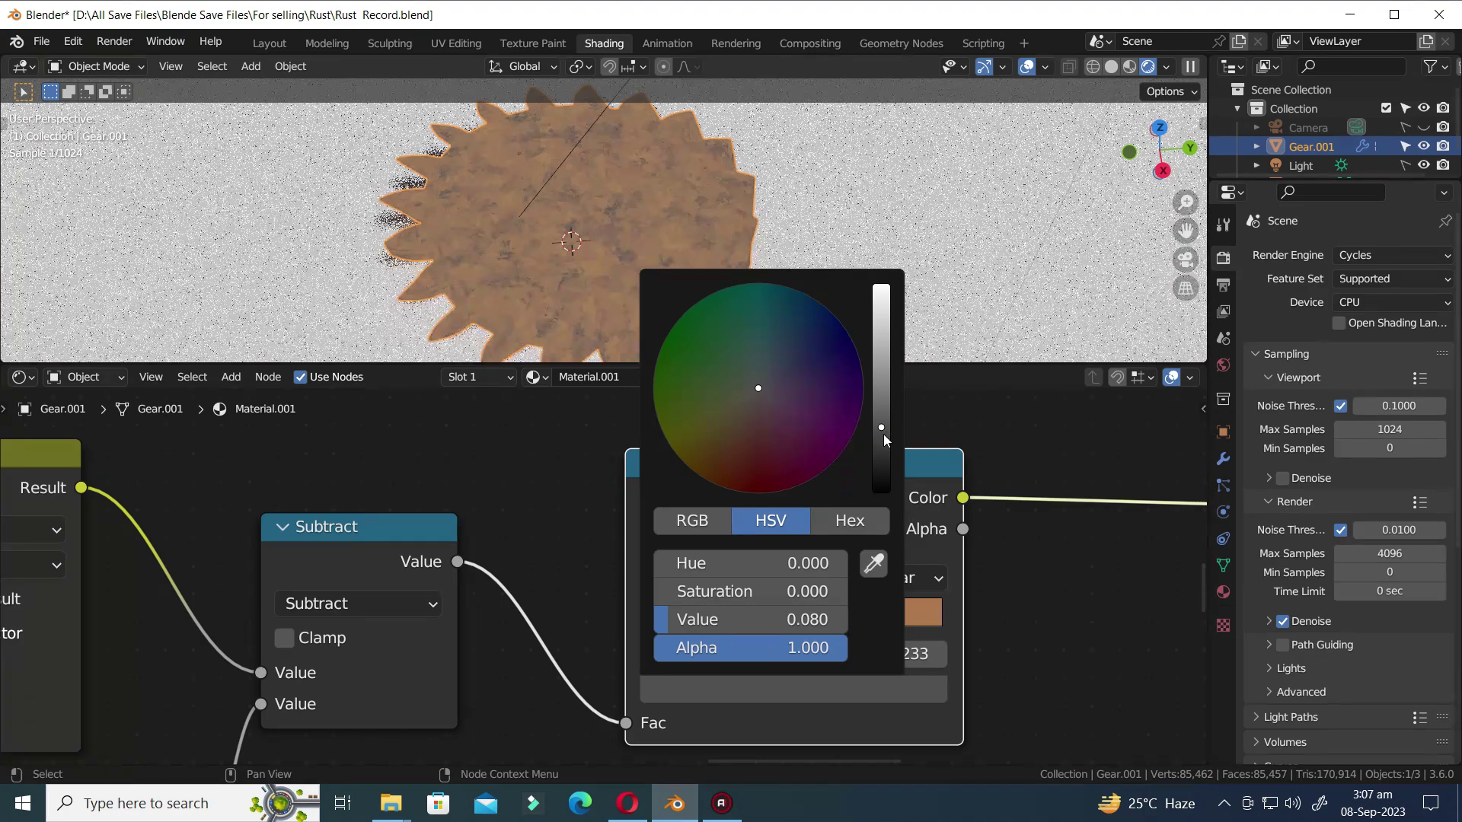
{"action": "mouse_move", "coordinate": [758, 460]}
{"action": "left_mouse_down"}
{"action": "mouse_move", "coordinate": [747, 450]}
{"action": "mouse_move", "coordinate": [742, 473]}
{"action": "left_mouse_up"}
{"action": "left_click", "coordinate": [882, 432]}
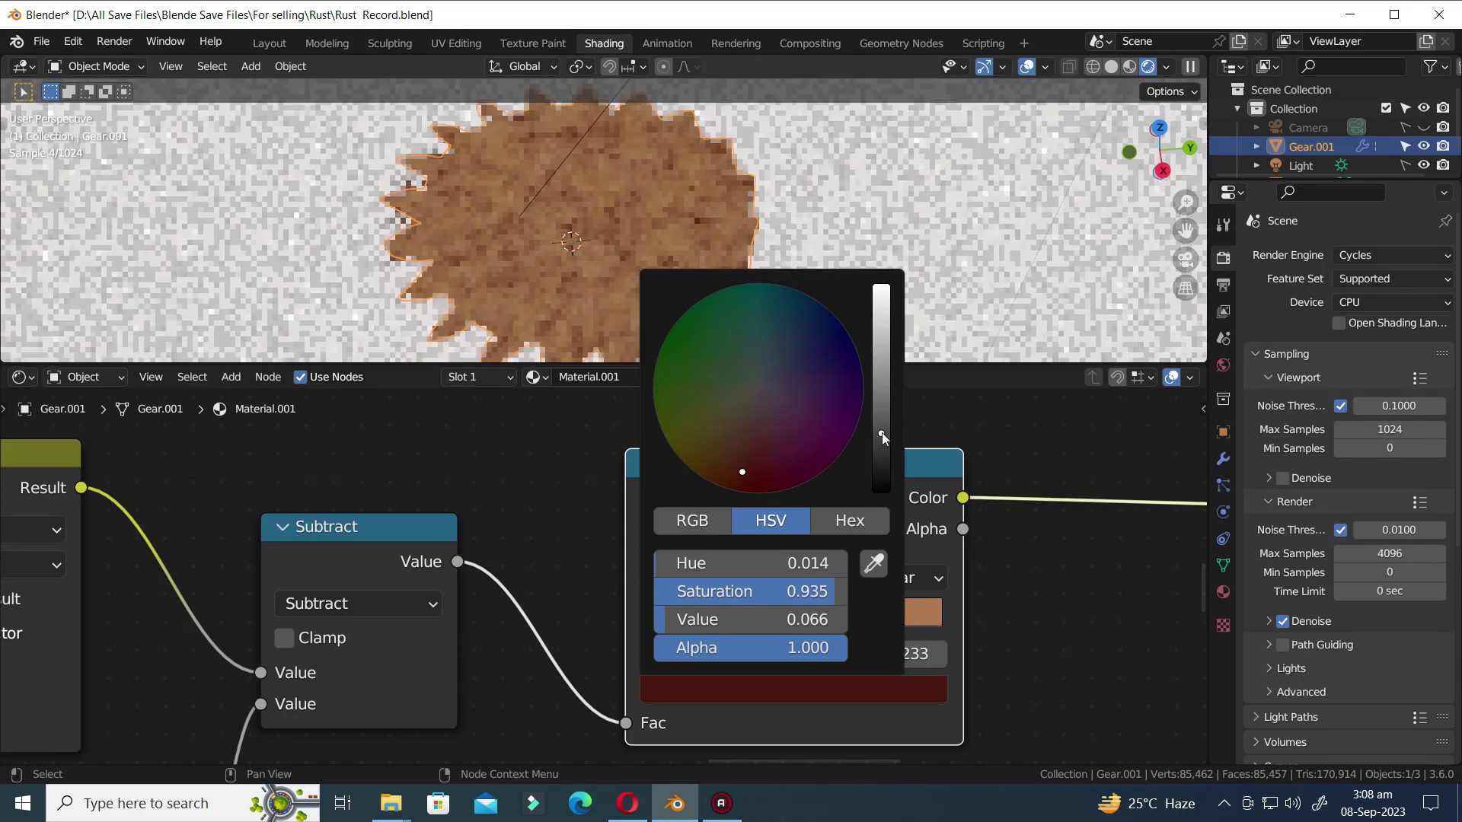
{"action": "key", "text": "ctrl+s"}
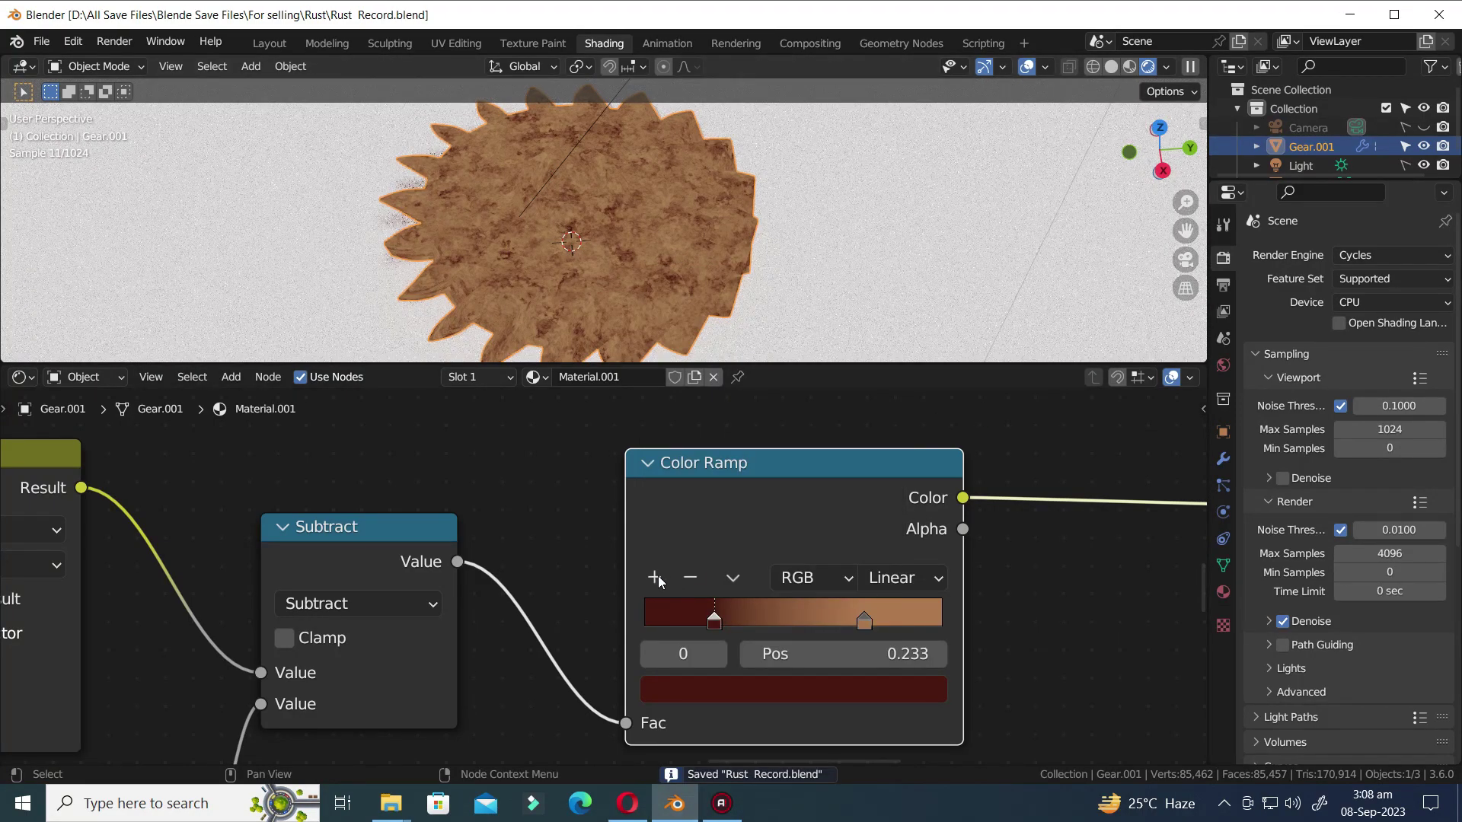
- Add a color stop at 0.485 between the dark red and light brown stops and color it dark yellowish brown
{"action": "left_click", "coordinate": [655, 578]}
{"action": "left_click", "coordinate": [783, 689]}
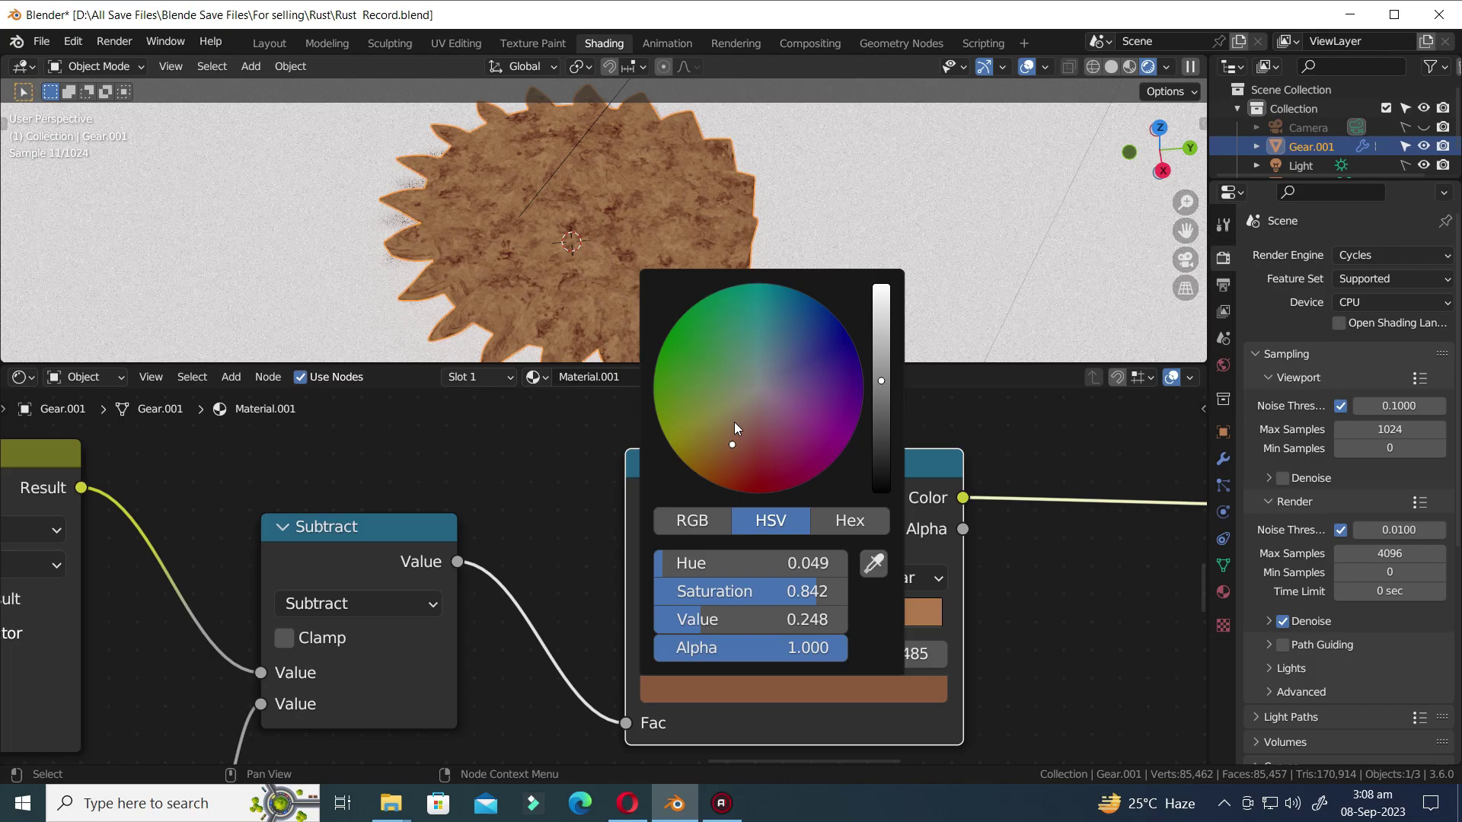
{"action": "left_click", "coordinate": [734, 422]}
{"action": "left_click", "coordinate": [790, 691]}
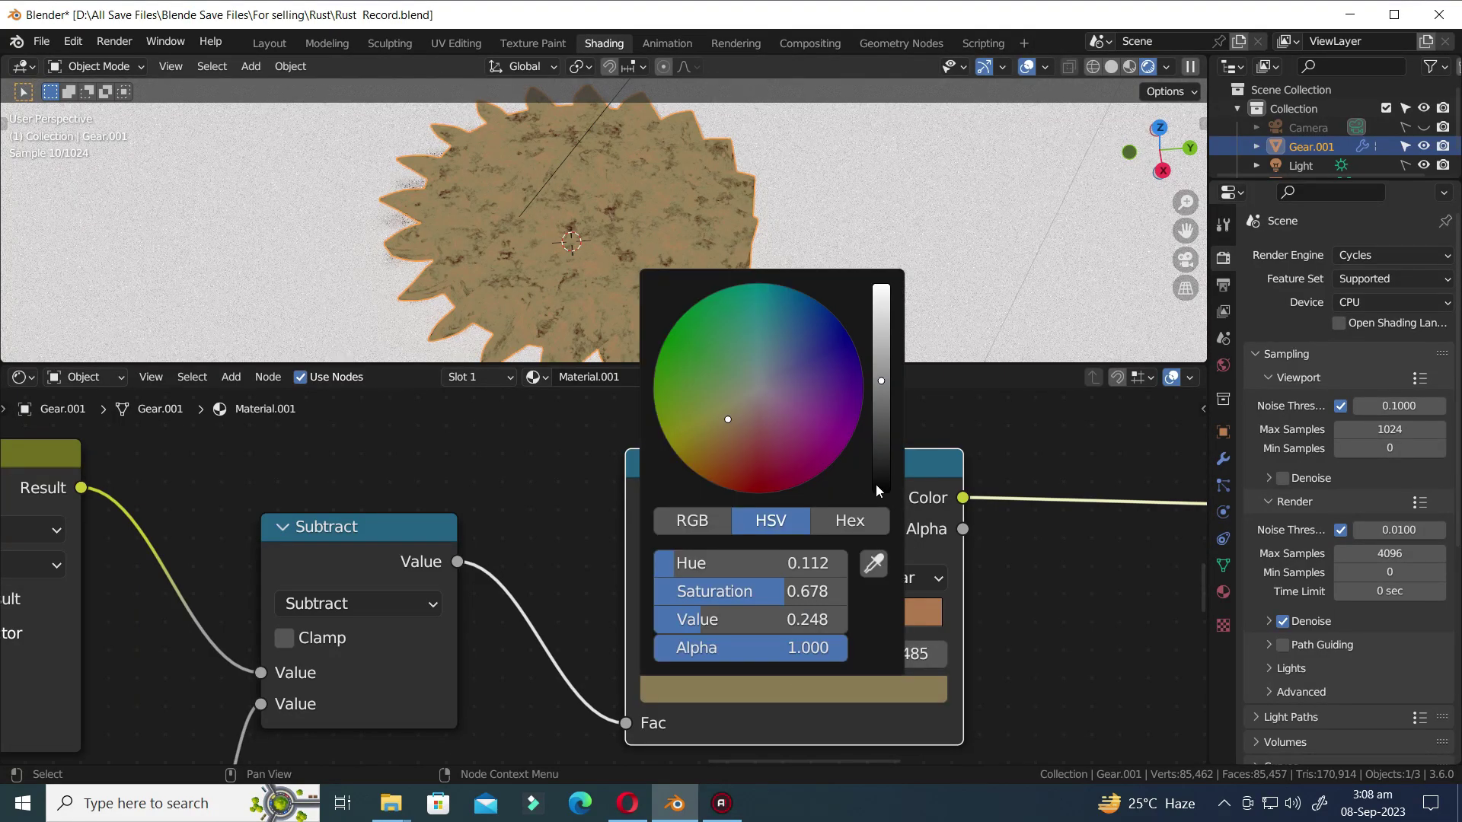
{"action": "left_click", "coordinate": [881, 405]}
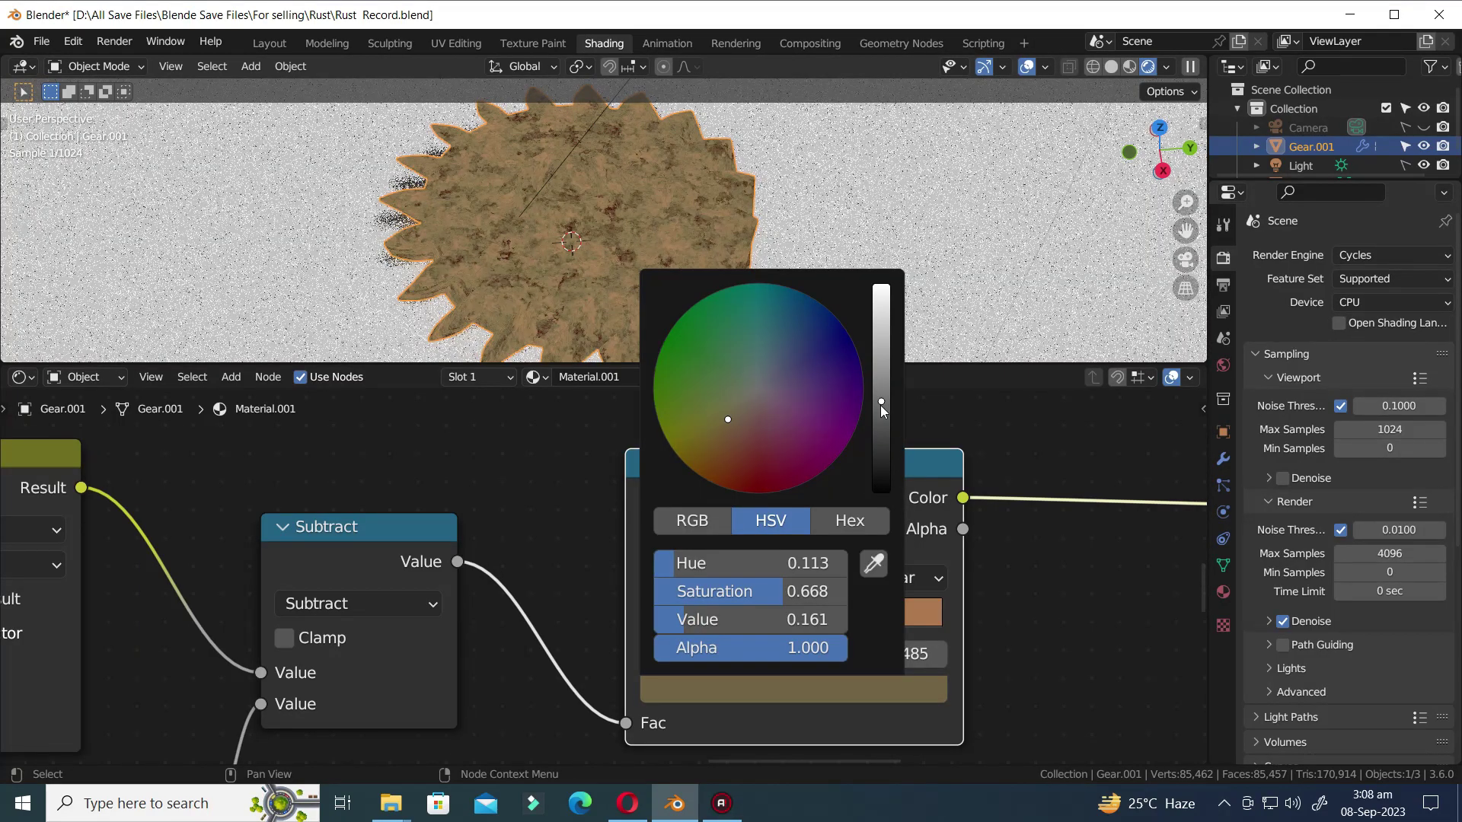
{"action": "left_click", "coordinate": [720, 437]}
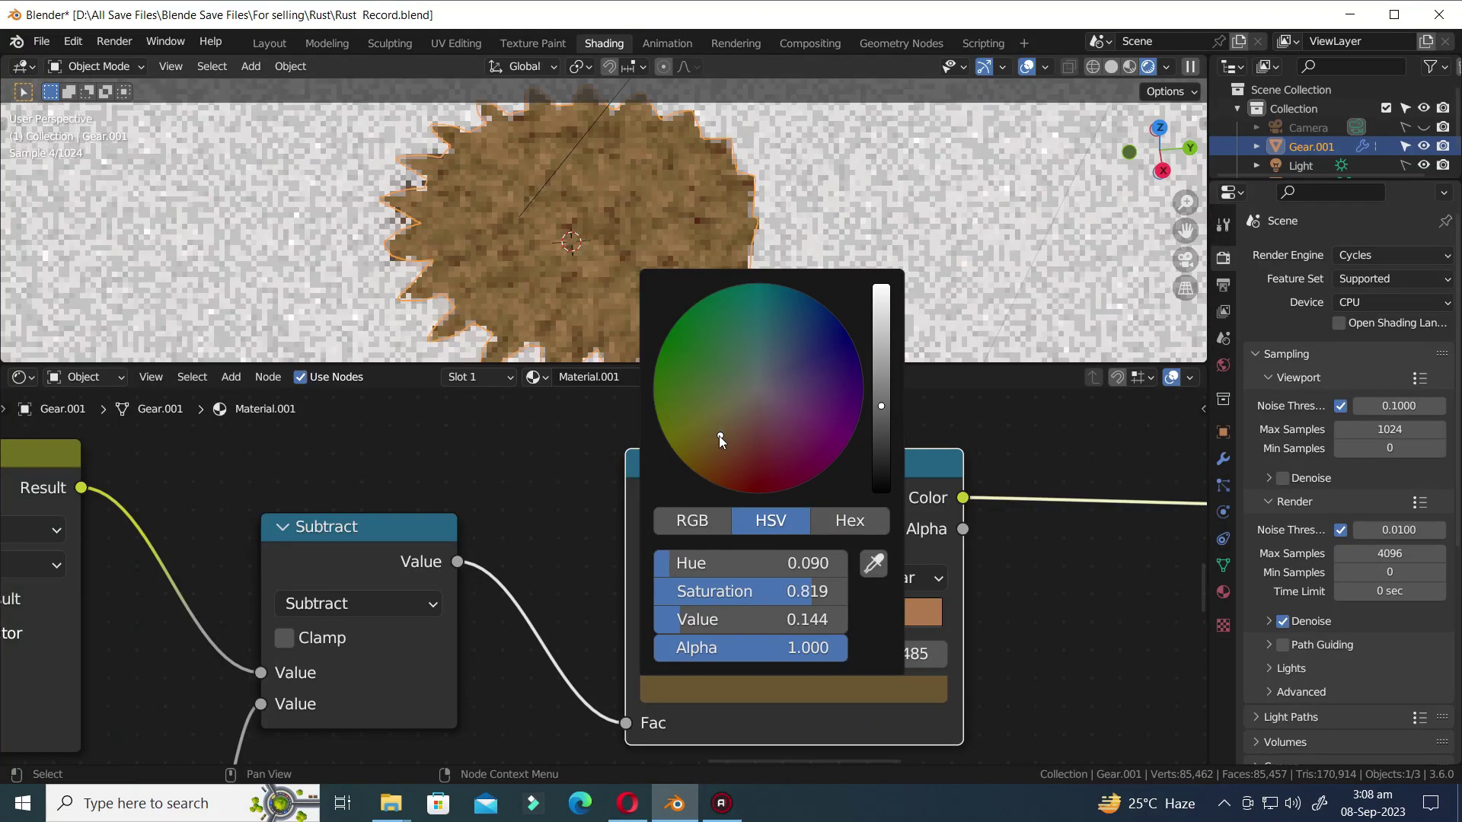
{"action": "left_click_drag", "start_coordinate": [727, 437], "coordinate": [727, 440]}
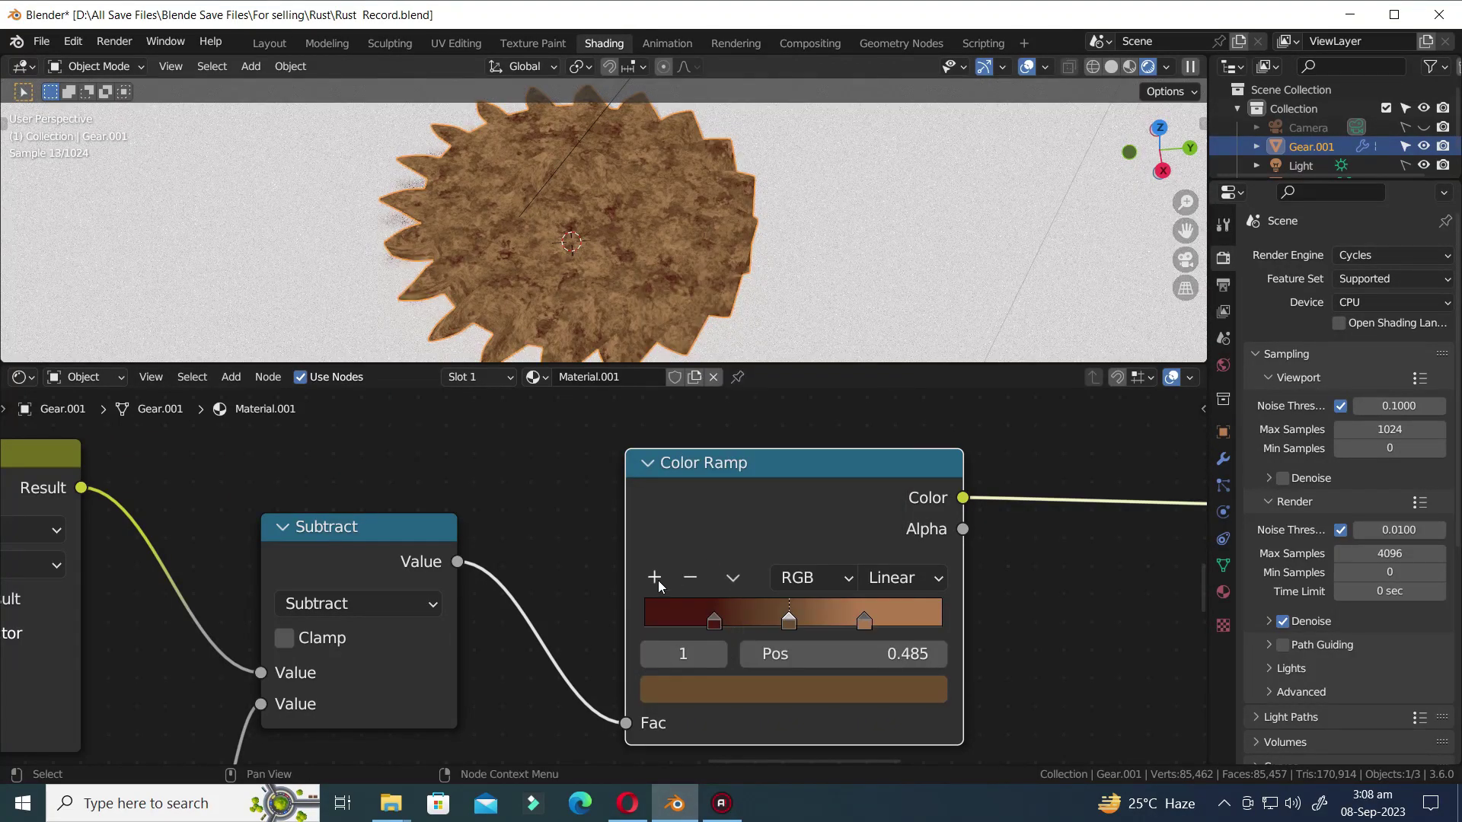
- Add a color stop at 0.359 between the dark red and yellowish brown stops, color it rusty orange, and save the file
{"action": "left_click", "coordinate": [655, 578]}
{"action": "key", "text": "ctrl+s"}
{"action": "left_click", "coordinate": [763, 684]}
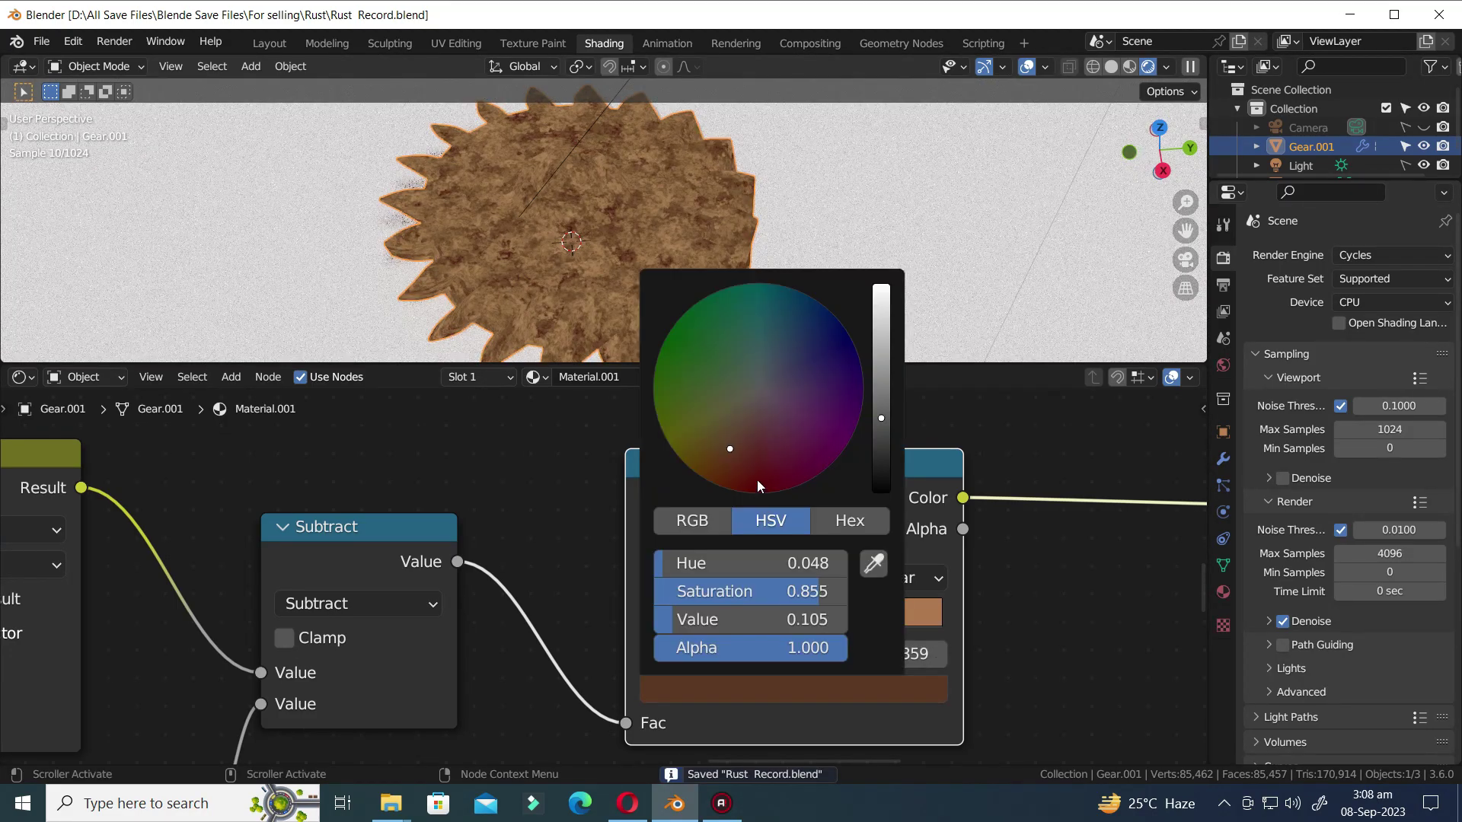
{"action": "left_click_drag", "start_coordinate": [740, 434], "coordinate": [731, 427]}
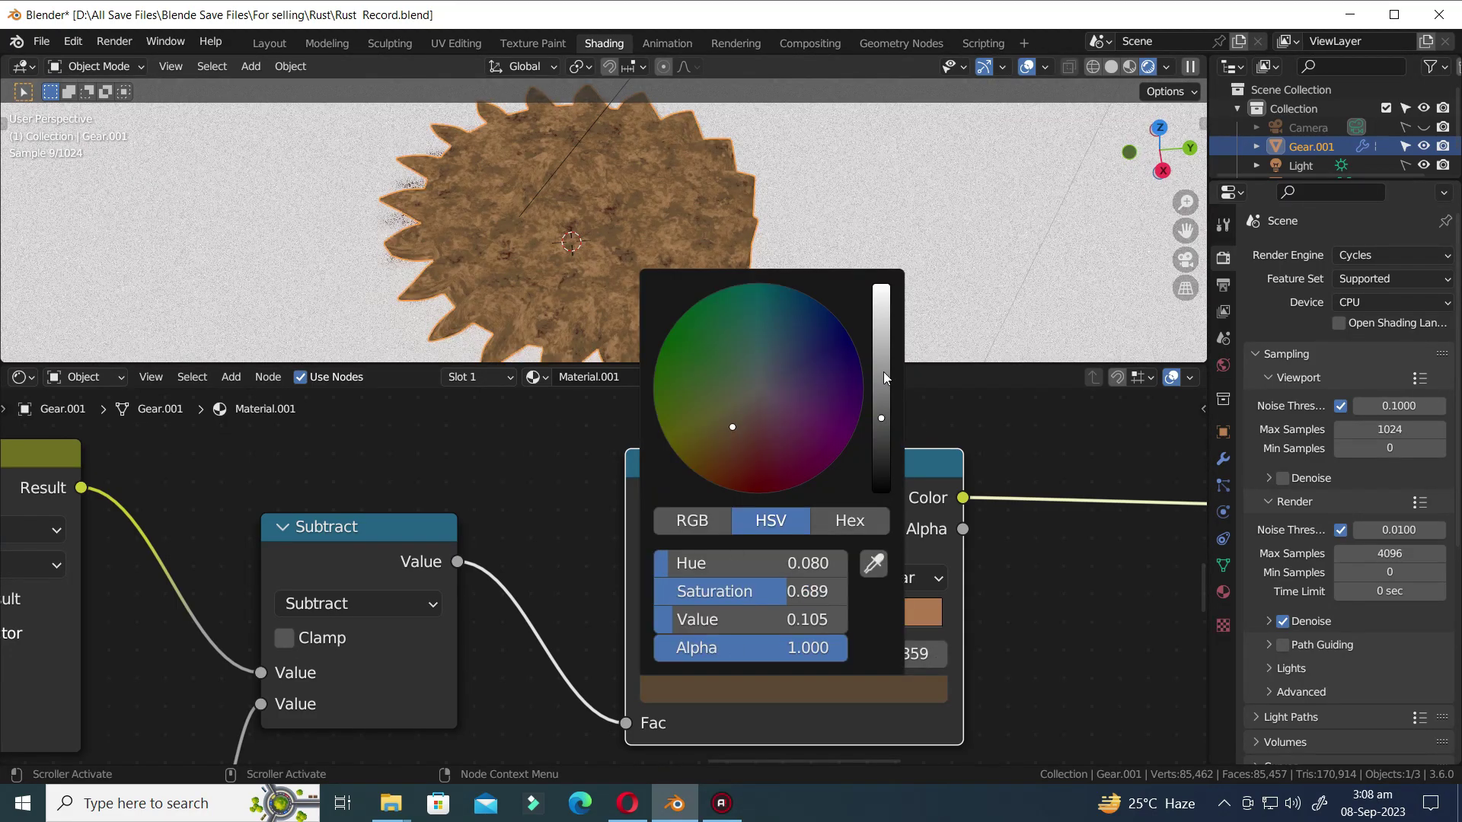
{"action": "left_click_drag", "start_coordinate": [881, 418], "coordinate": [881, 380]}
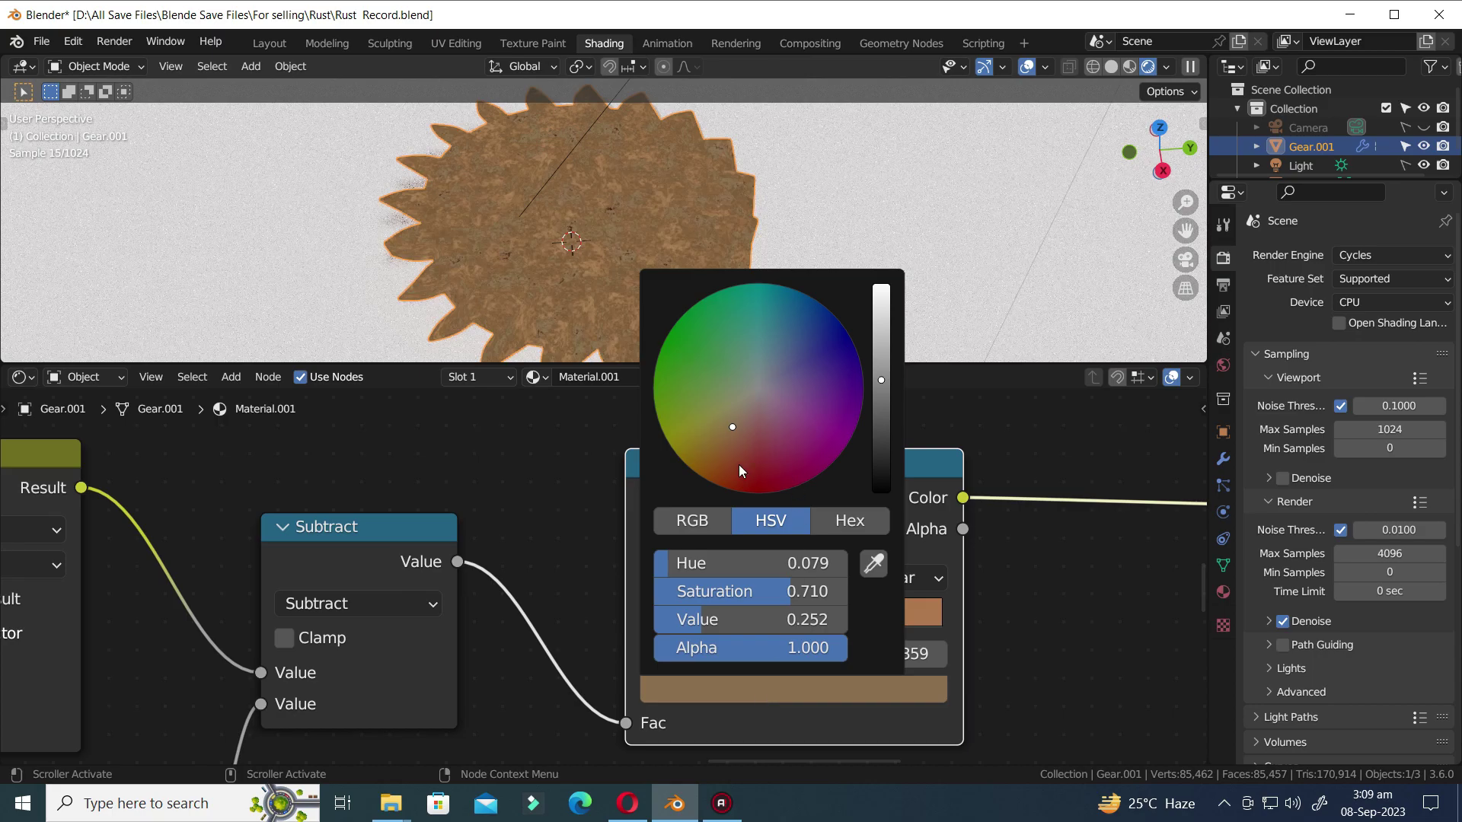
{"action": "left_click", "coordinate": [739, 464]}
{"action": "mouse_move", "coordinate": [740, 465]}
{"action": "left_mouse_down"}
{"action": "mouse_move", "coordinate": [723, 450]}
{"action": "mouse_move", "coordinate": [723, 461]}
{"action": "left_mouse_up"}
{"action": "left_click_drag", "start_coordinate": [881, 367], "coordinate": [880, 348]}
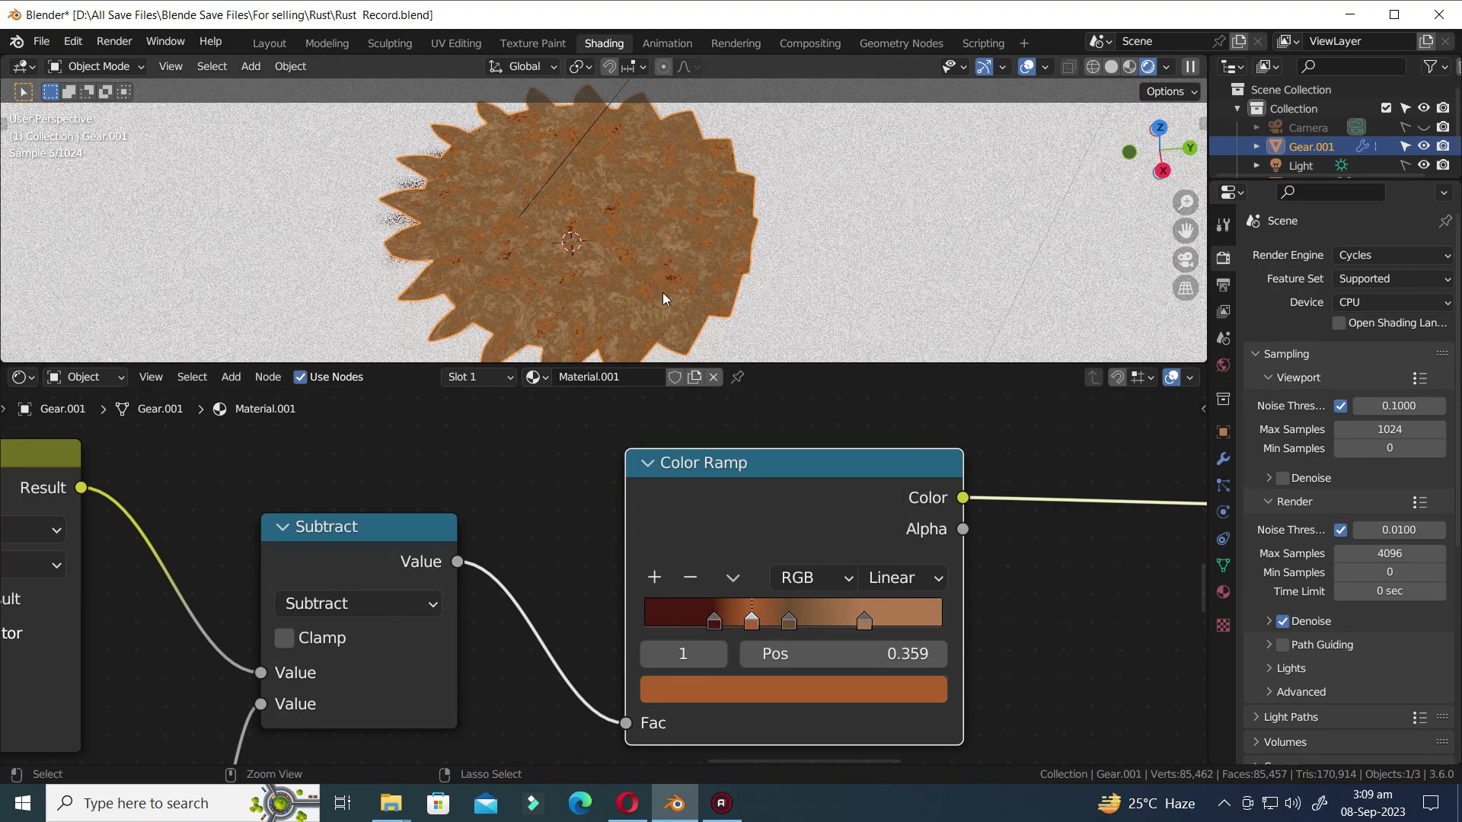
{"action": "key", "text": "ctrl+s"}
- Add a color stop at 0.580 between the yellowish brown and light brown stops, color it brownish red, and save the file
{"action": "left_click", "coordinate": [655, 578]}
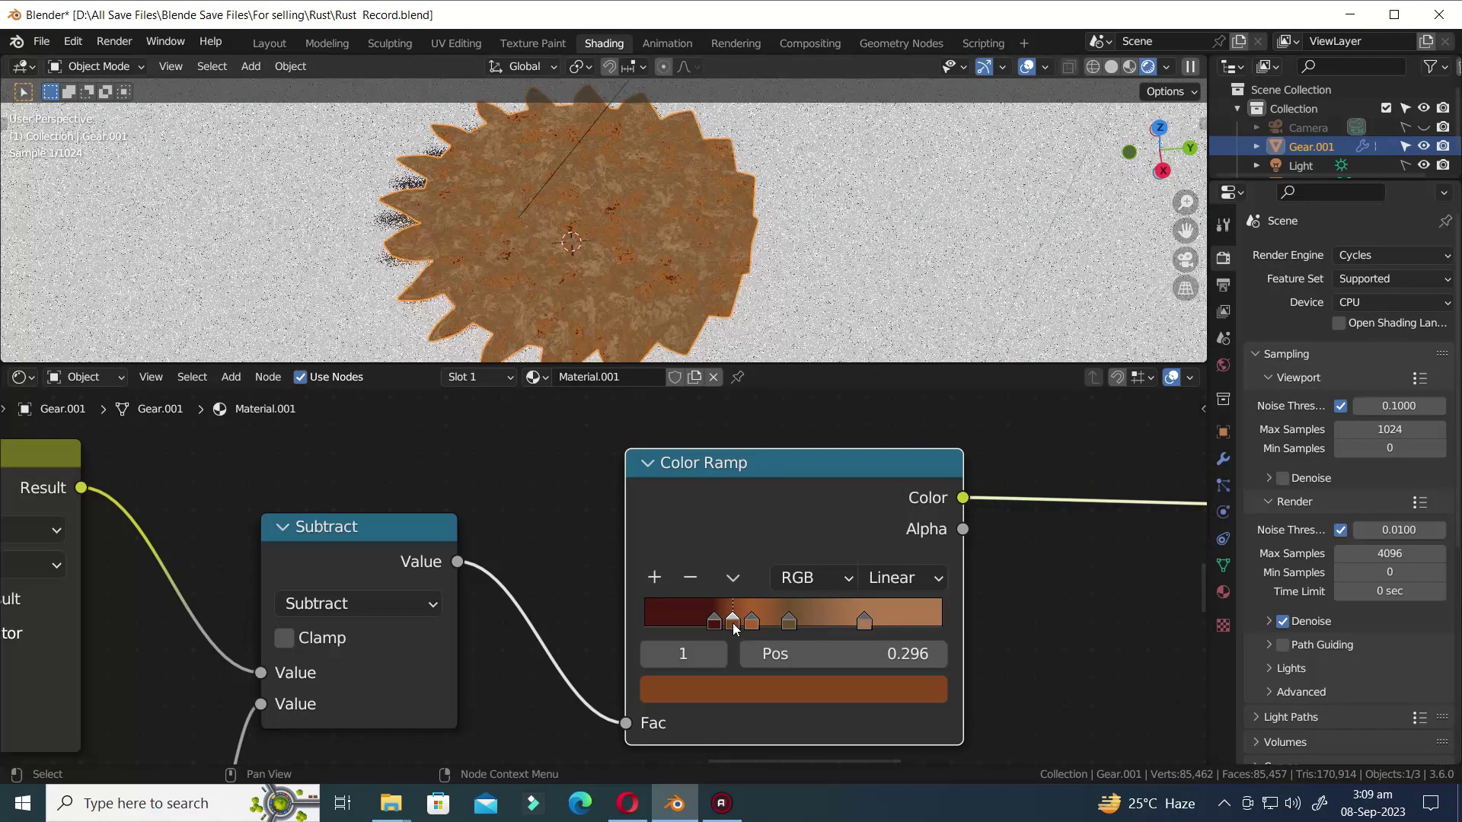
{"action": "left_click_drag", "start_coordinate": [733, 621], "coordinate": [817, 620]}
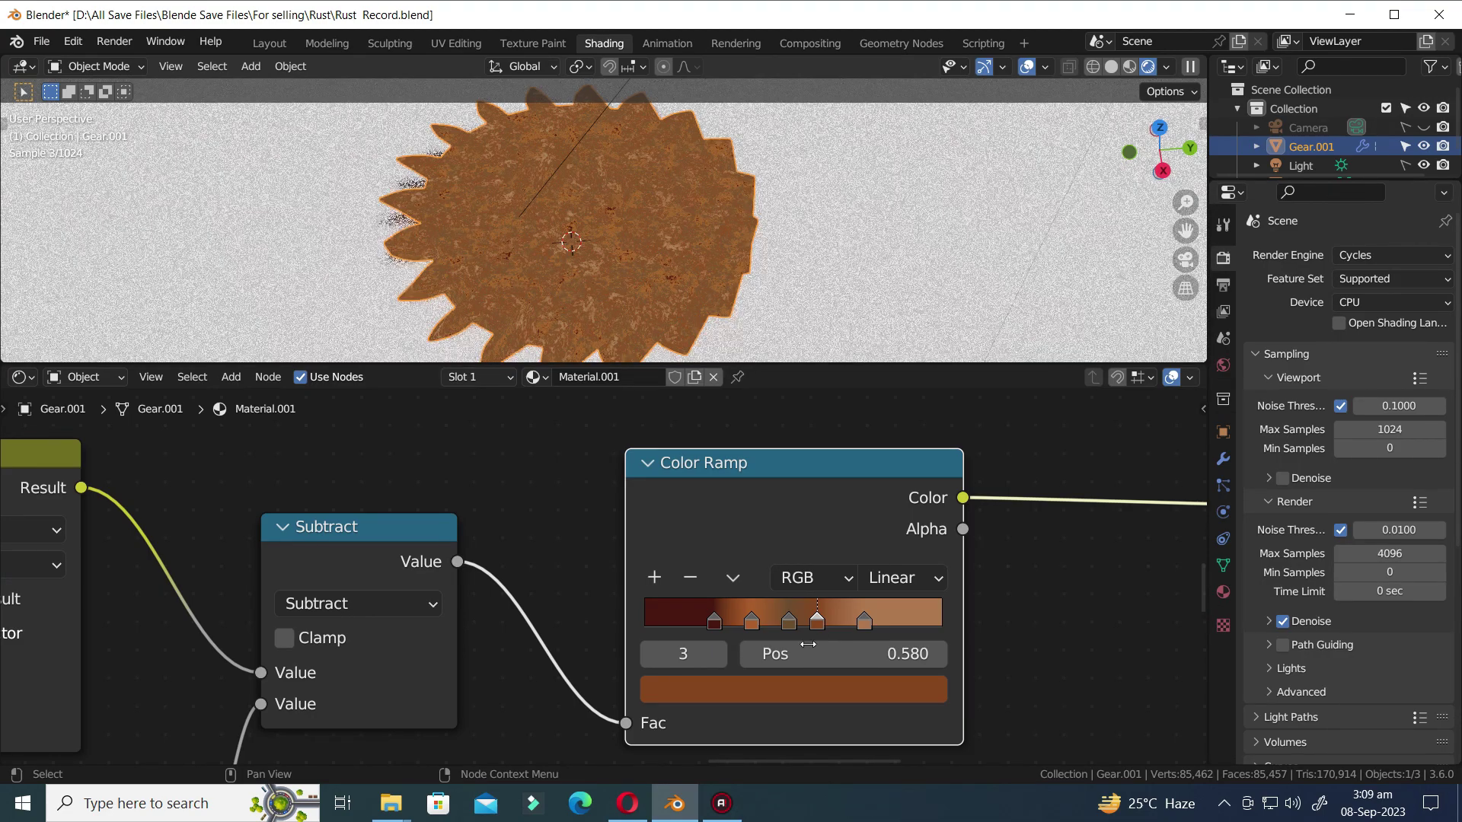
{"action": "left_click", "coordinate": [793, 689]}
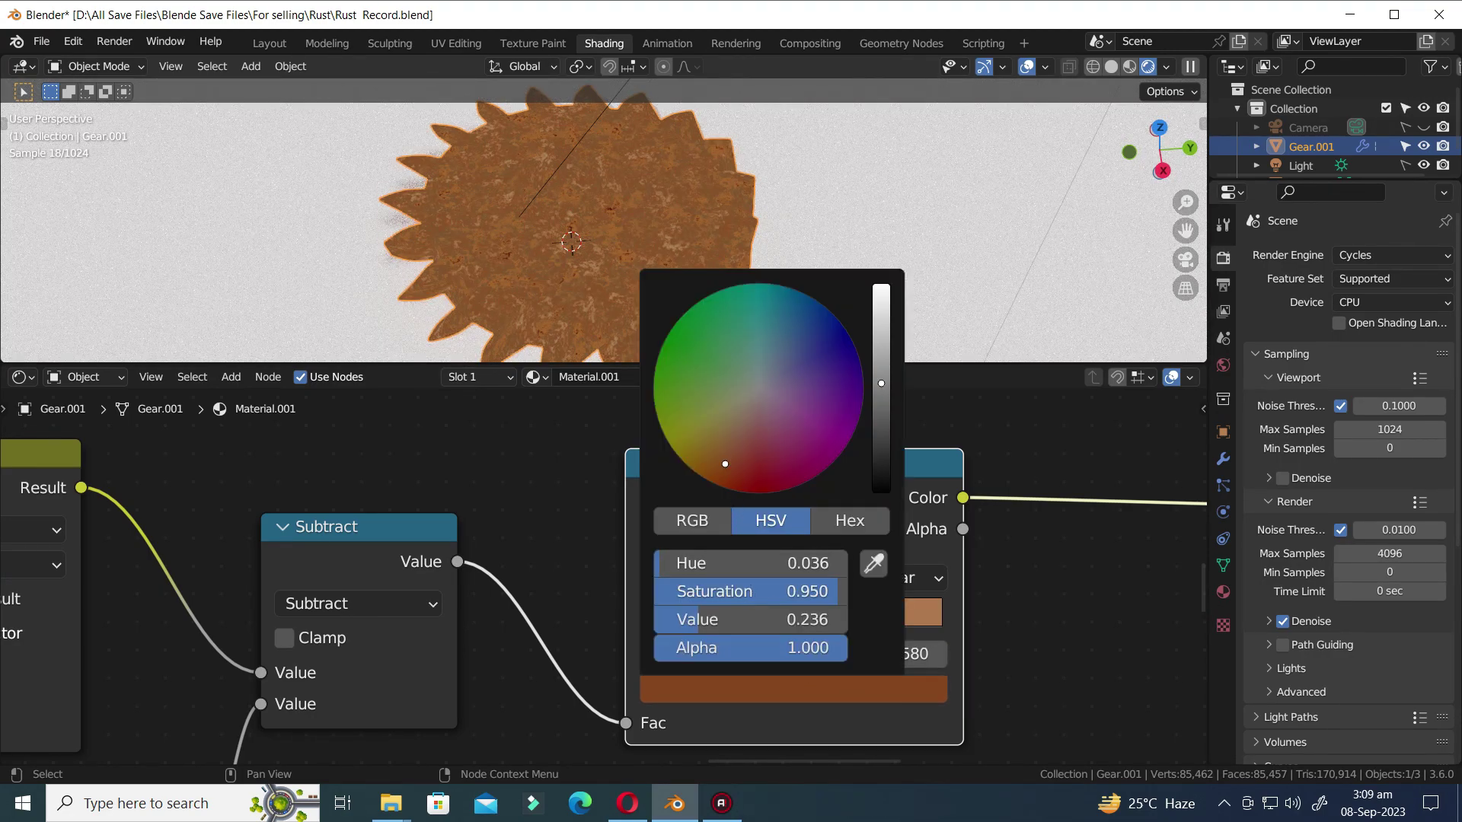
{"action": "left_click_drag", "start_coordinate": [725, 464], "coordinate": [725, 516]}
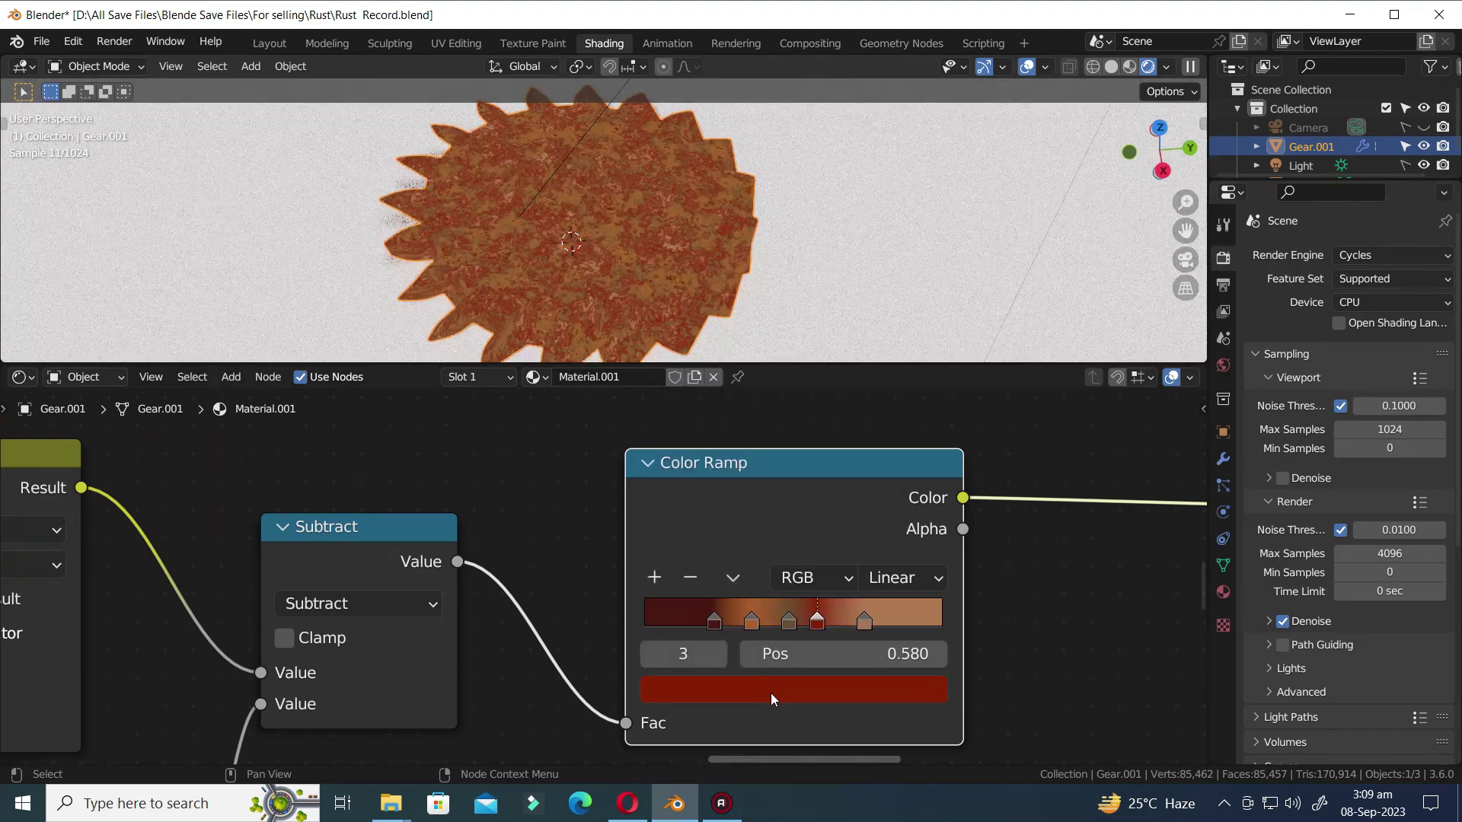
{"action": "left_click", "coordinate": [770, 694]}
{"action": "left_click_drag", "start_coordinate": [744, 460], "coordinate": [740, 465]}
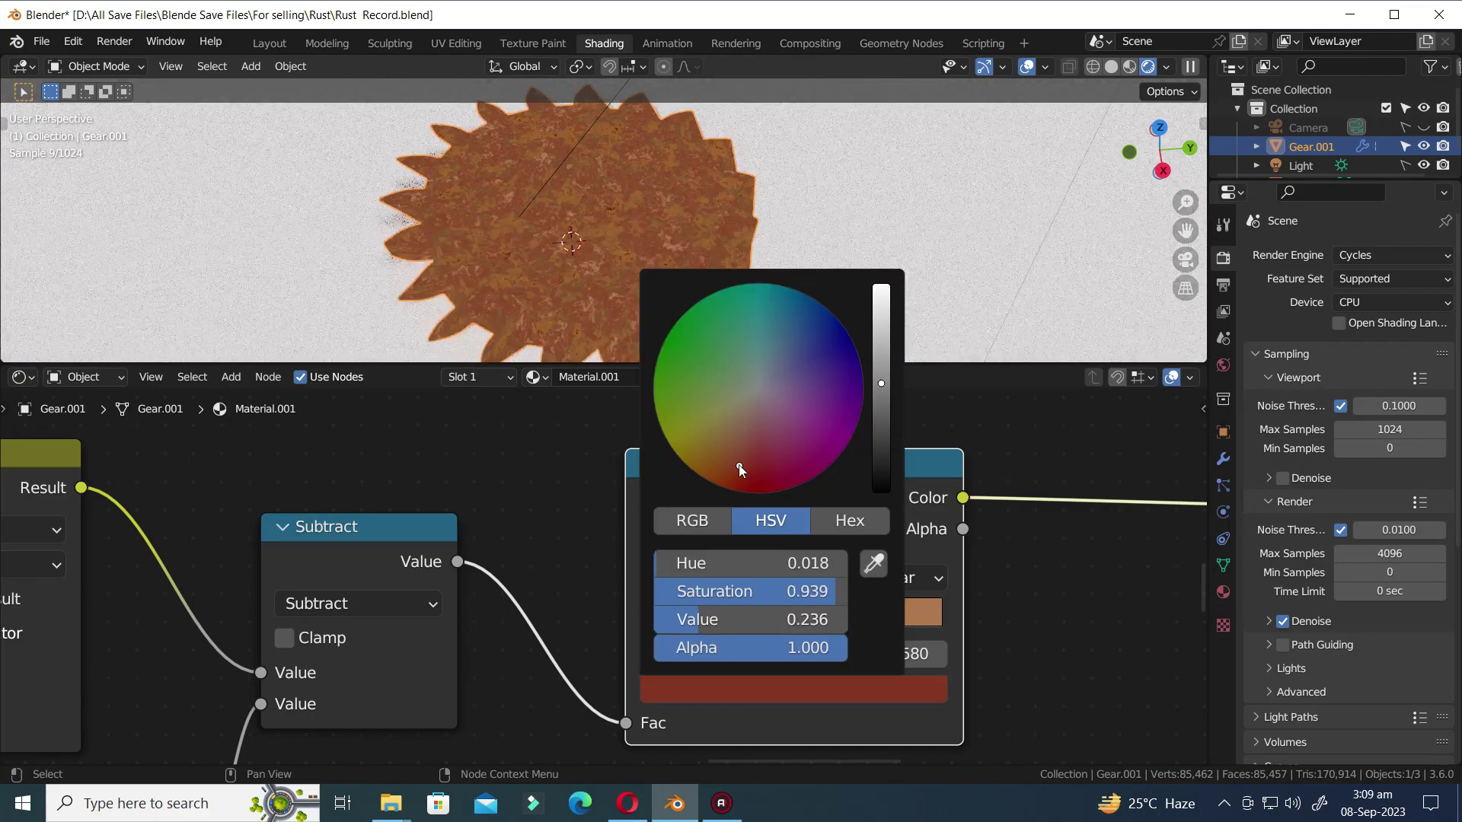
{"action": "key", "text": "ctrl+s"}
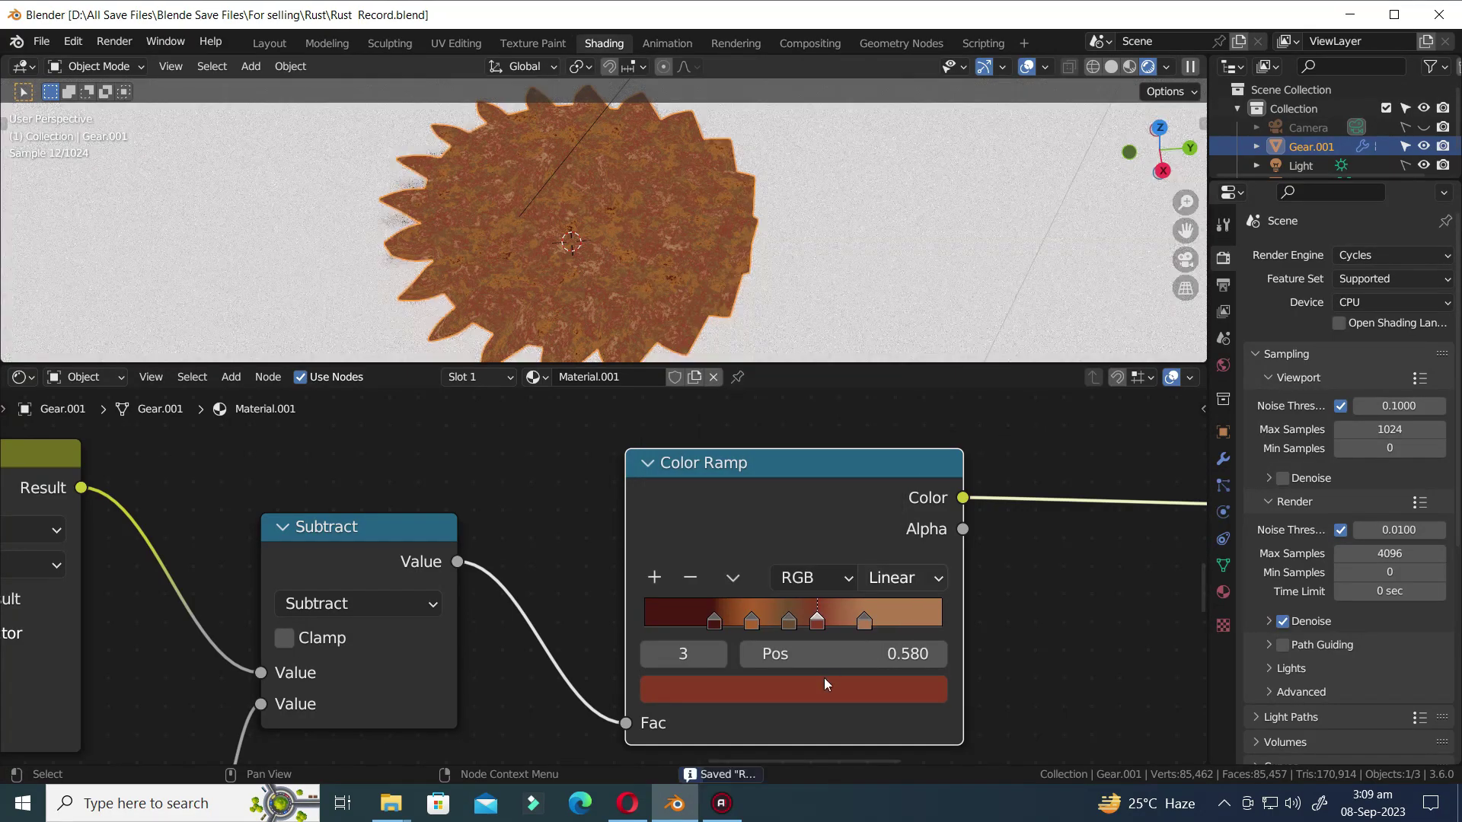
- Shift the brownish red and yellowish brown stops slightly toward the light end, move the orange stop to 0.395, and save the file
{"action": "left_click_drag", "start_coordinate": [835, 627], "coordinate": [763, 624]}
{"action": "left_click", "coordinate": [788, 623]}
{"action": "key", "text": "ctrl+s"}
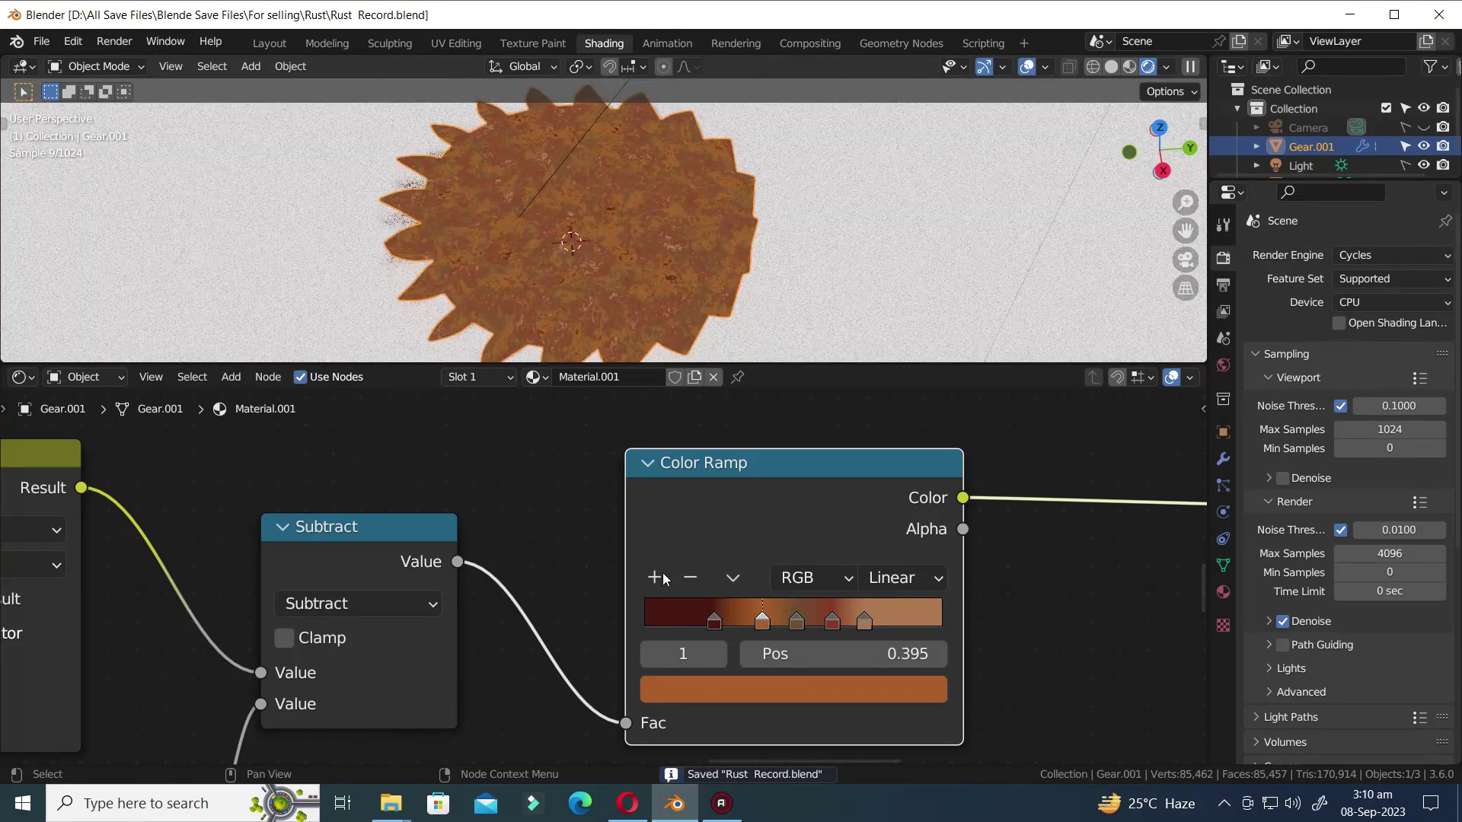
- Add a muted brown color stop at 0.314 beside the dark red stop, and move the orange stop to 0.428
{"action": "left_click", "coordinate": [654, 577]}
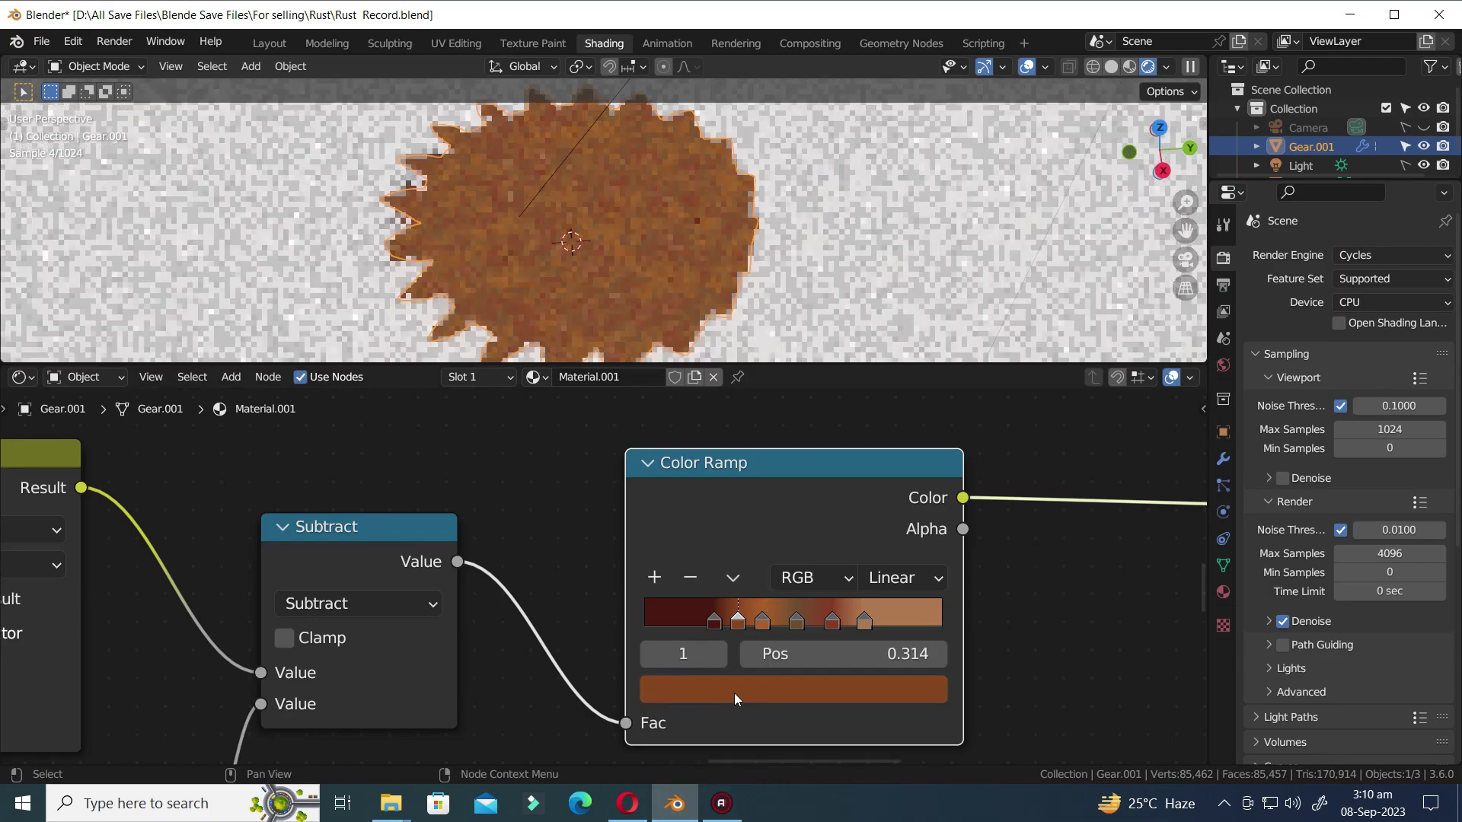
{"action": "left_click", "coordinate": [734, 690]}
{"action": "left_click_drag", "start_coordinate": [731, 447], "coordinate": [728, 431]}
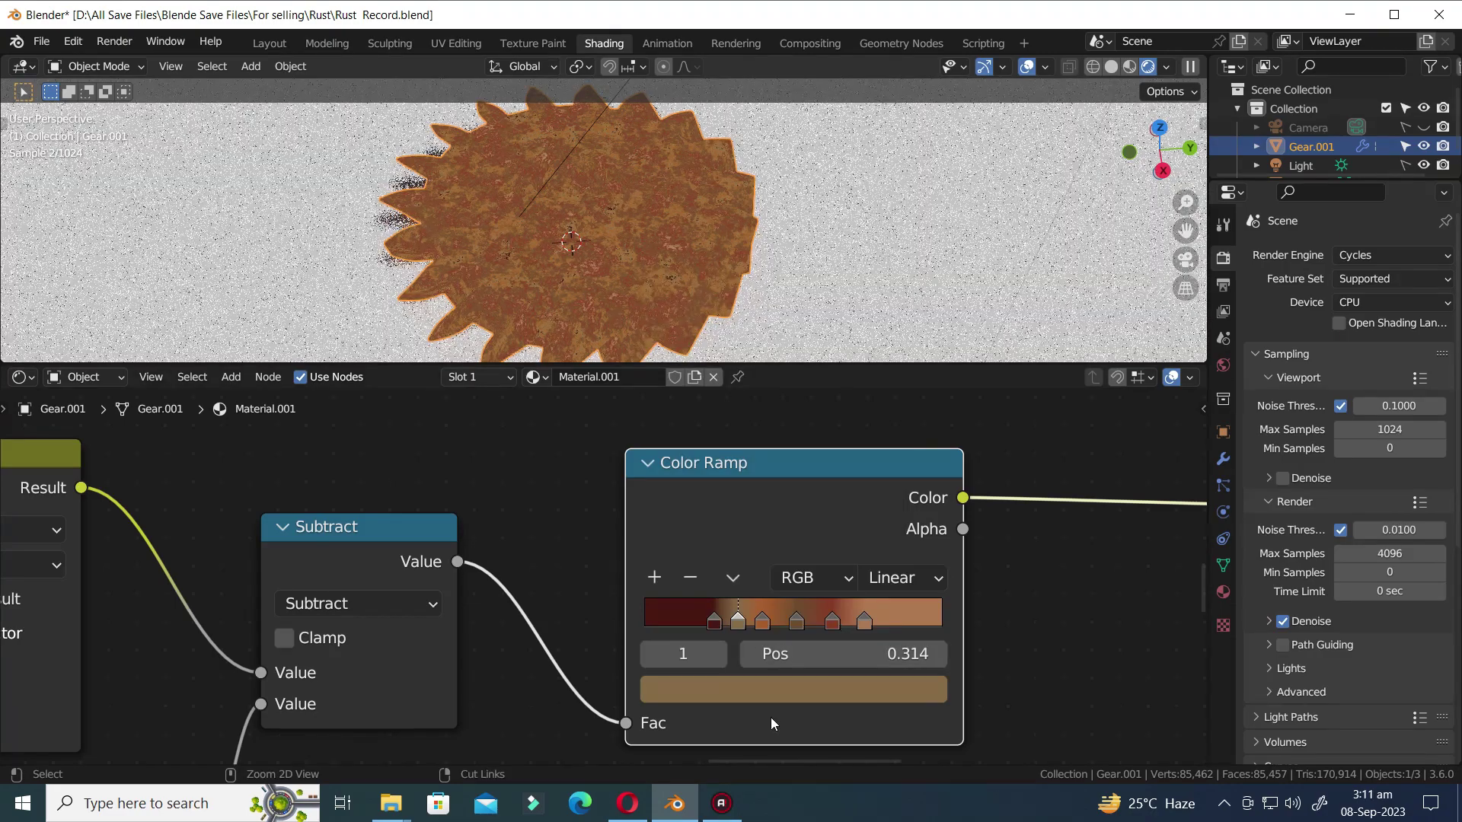
{"action": "left_click", "coordinate": [796, 621]}
{"action": "left_click_drag", "start_coordinate": [797, 622], "coordinate": [772, 626]}
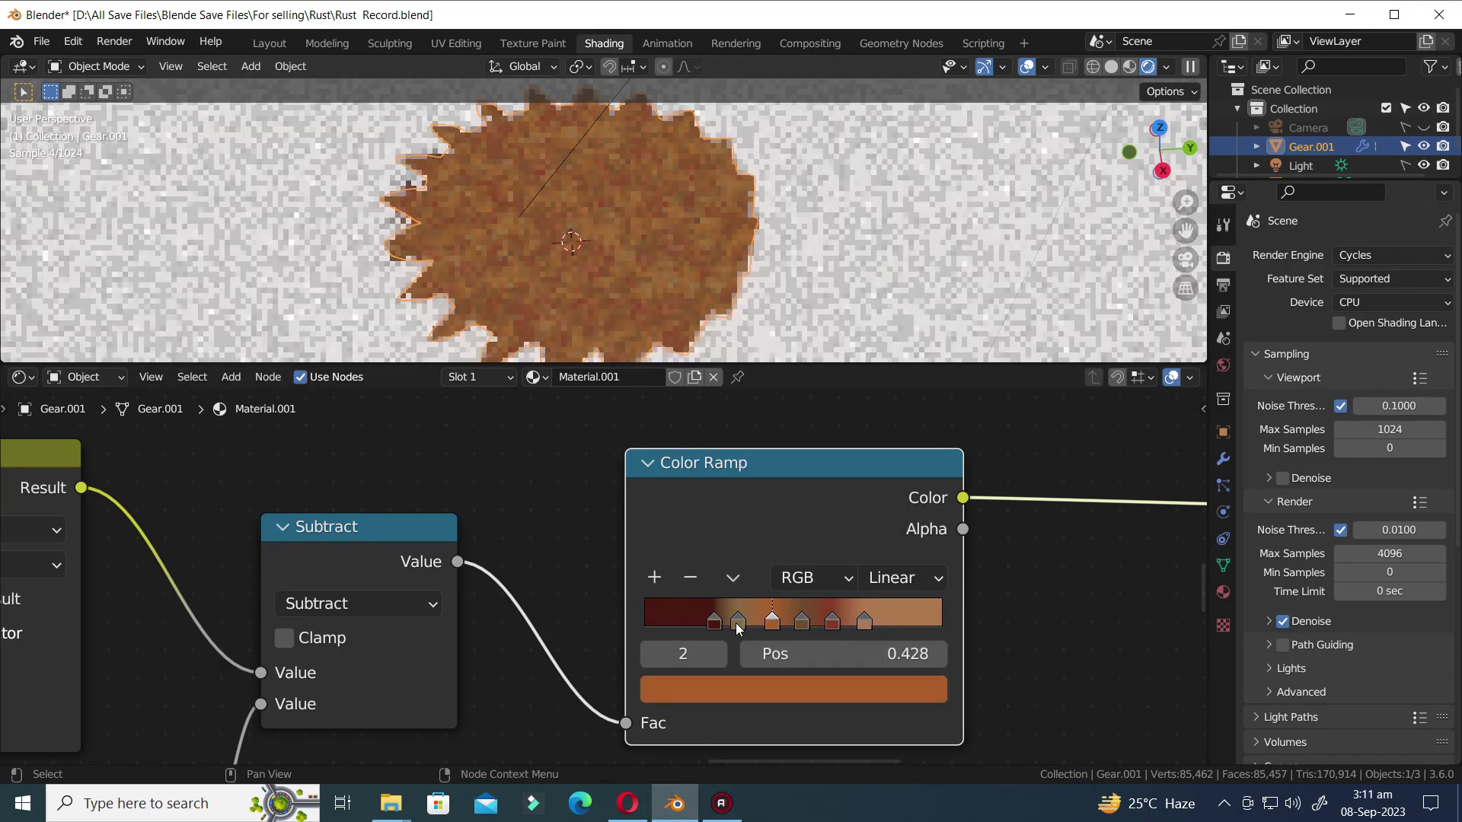
- Recolor the stop at 0.314 deep red with hue 0.005, saturation 1.000 and value 0.267, and save the file
{"action": "left_click", "coordinate": [736, 623]}
{"action": "left_click", "coordinate": [748, 685]}
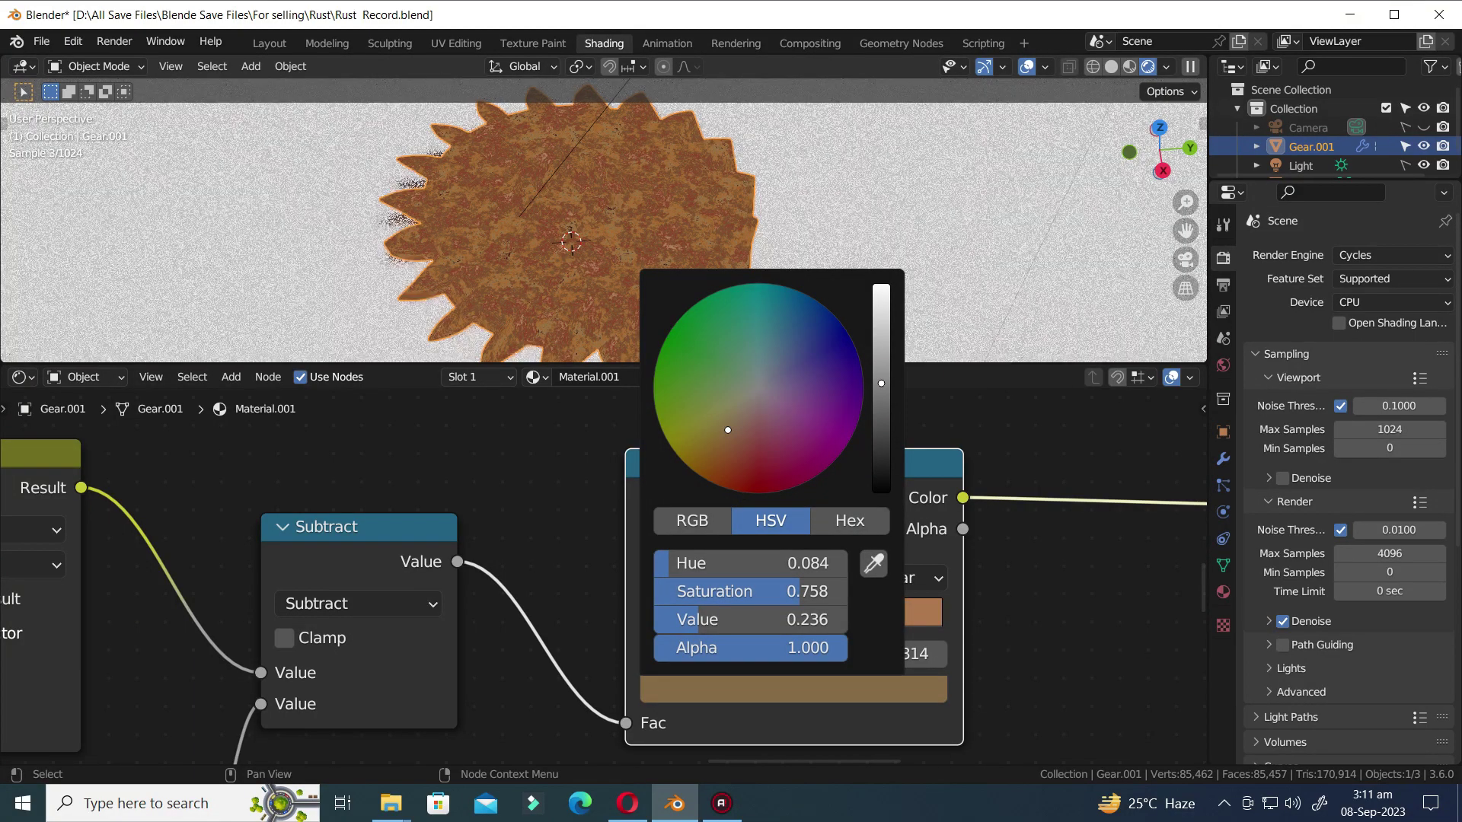
{"action": "left_click_drag", "start_coordinate": [728, 430], "coordinate": [731, 486]}
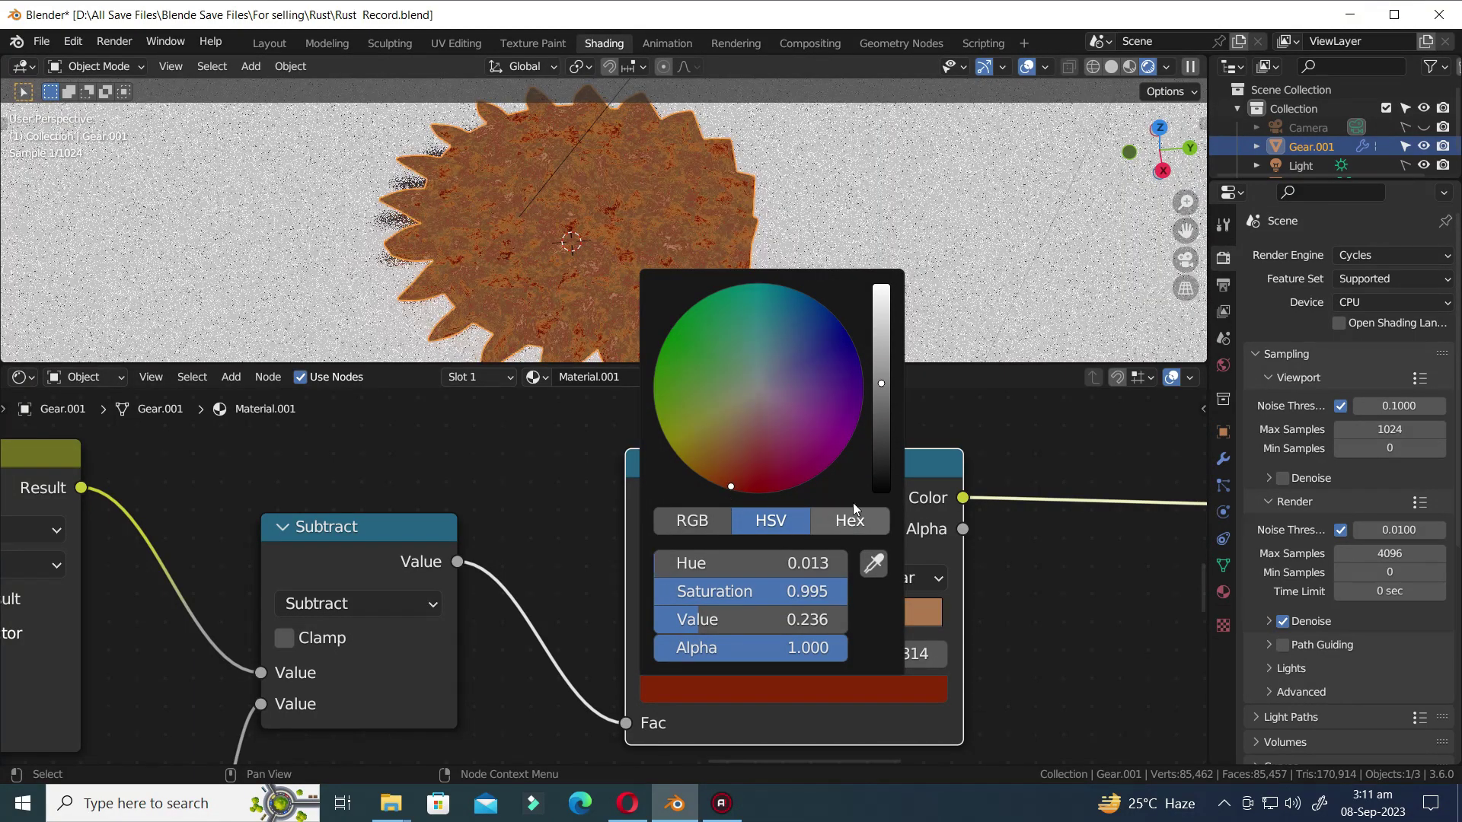
{"action": "left_click", "coordinate": [880, 376]}
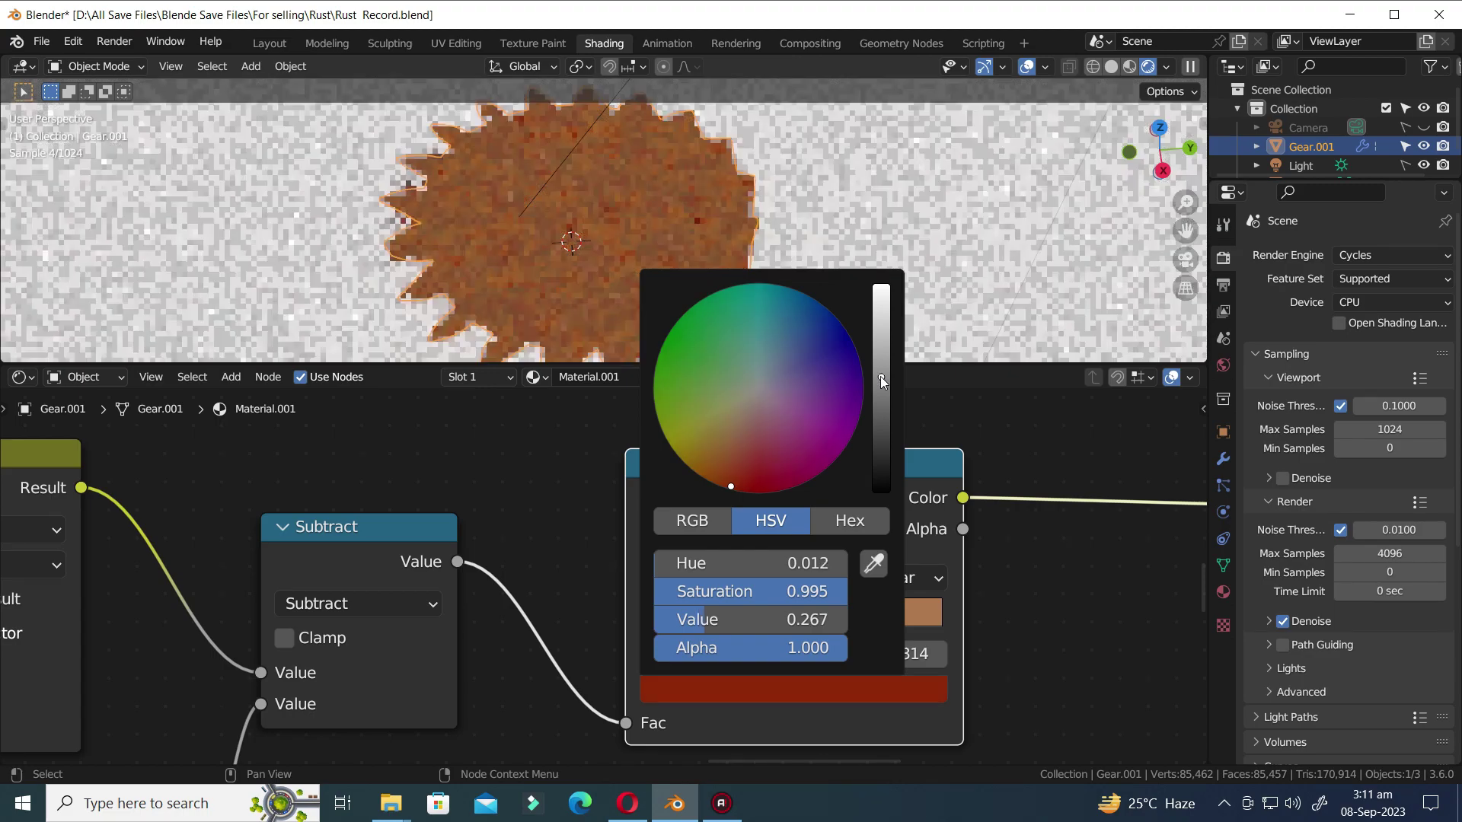
{"action": "left_click", "coordinate": [744, 492]}
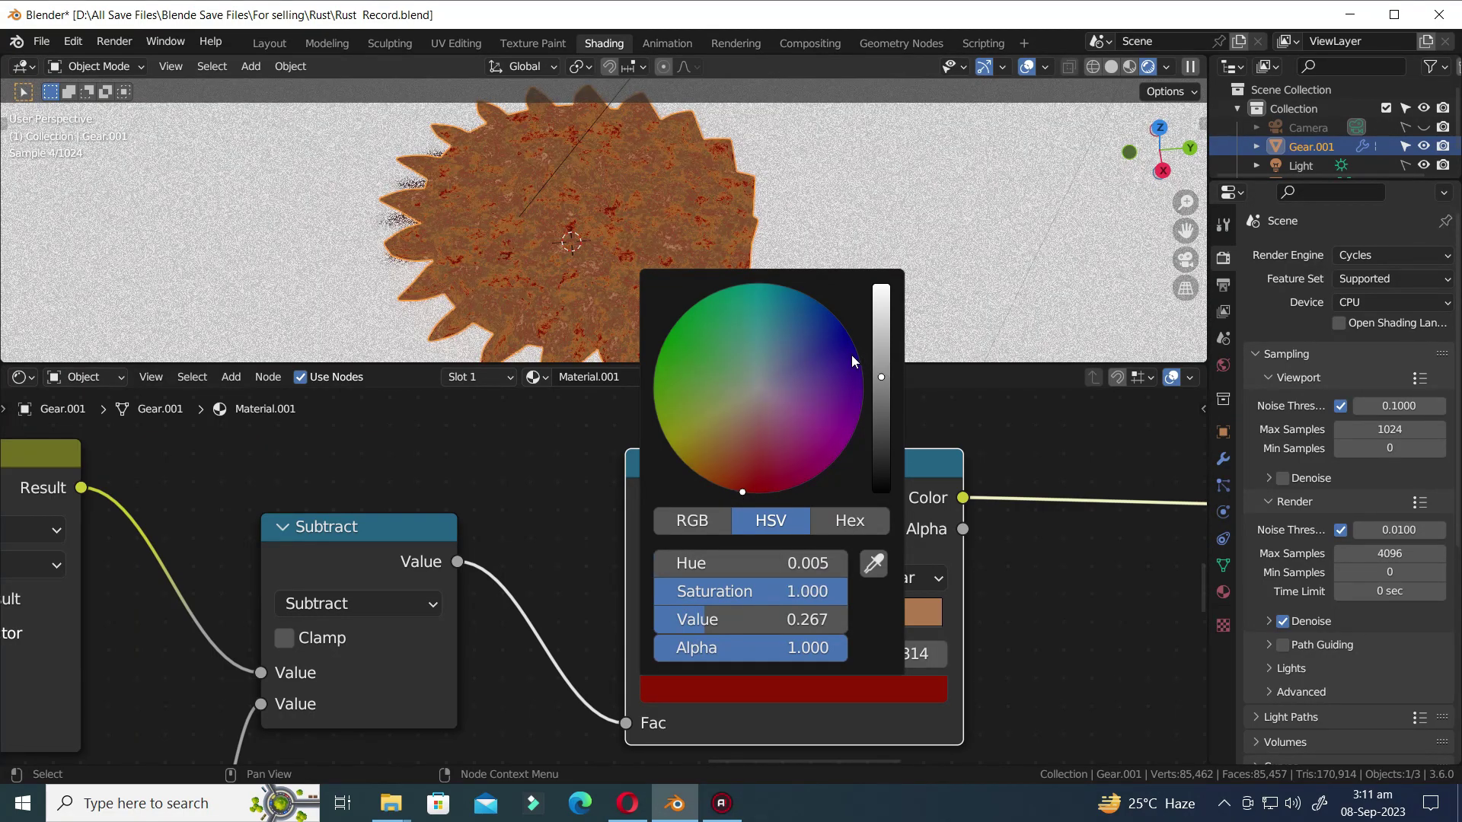
{"action": "key", "text": "ctrl+s"}
- Connect the rust Color Ramp to the Principled BSDF's Base Color, link the Mix Shader to the Material Output, and save the file
{"action": "scroll", "coordinate": [824, 580], "scroll_direction": "down", "scroll_amount": 6}
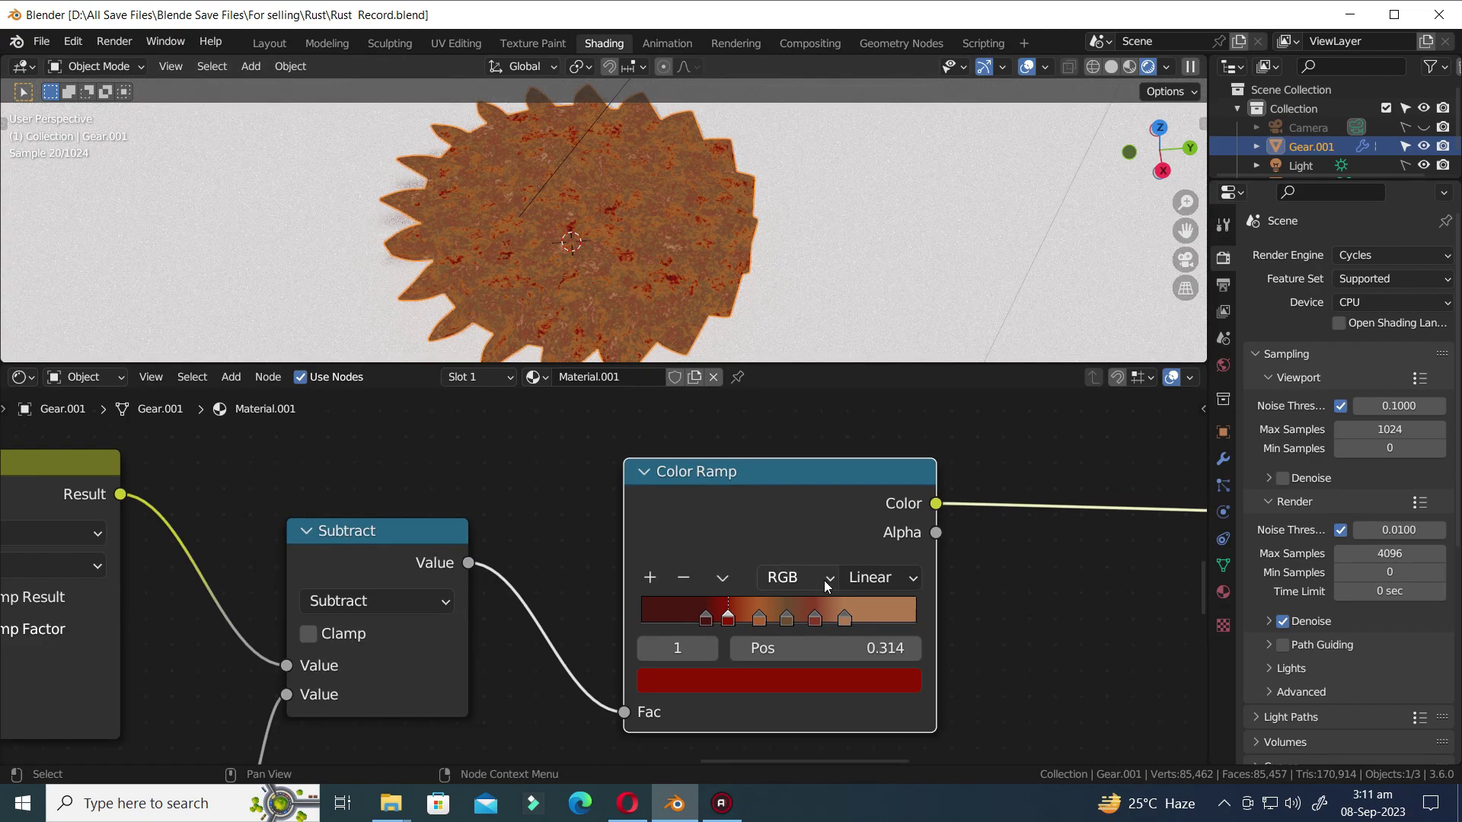
{"action": "middle_click_drag", "start_coordinate": [878, 607], "coordinate": [770, 598]}
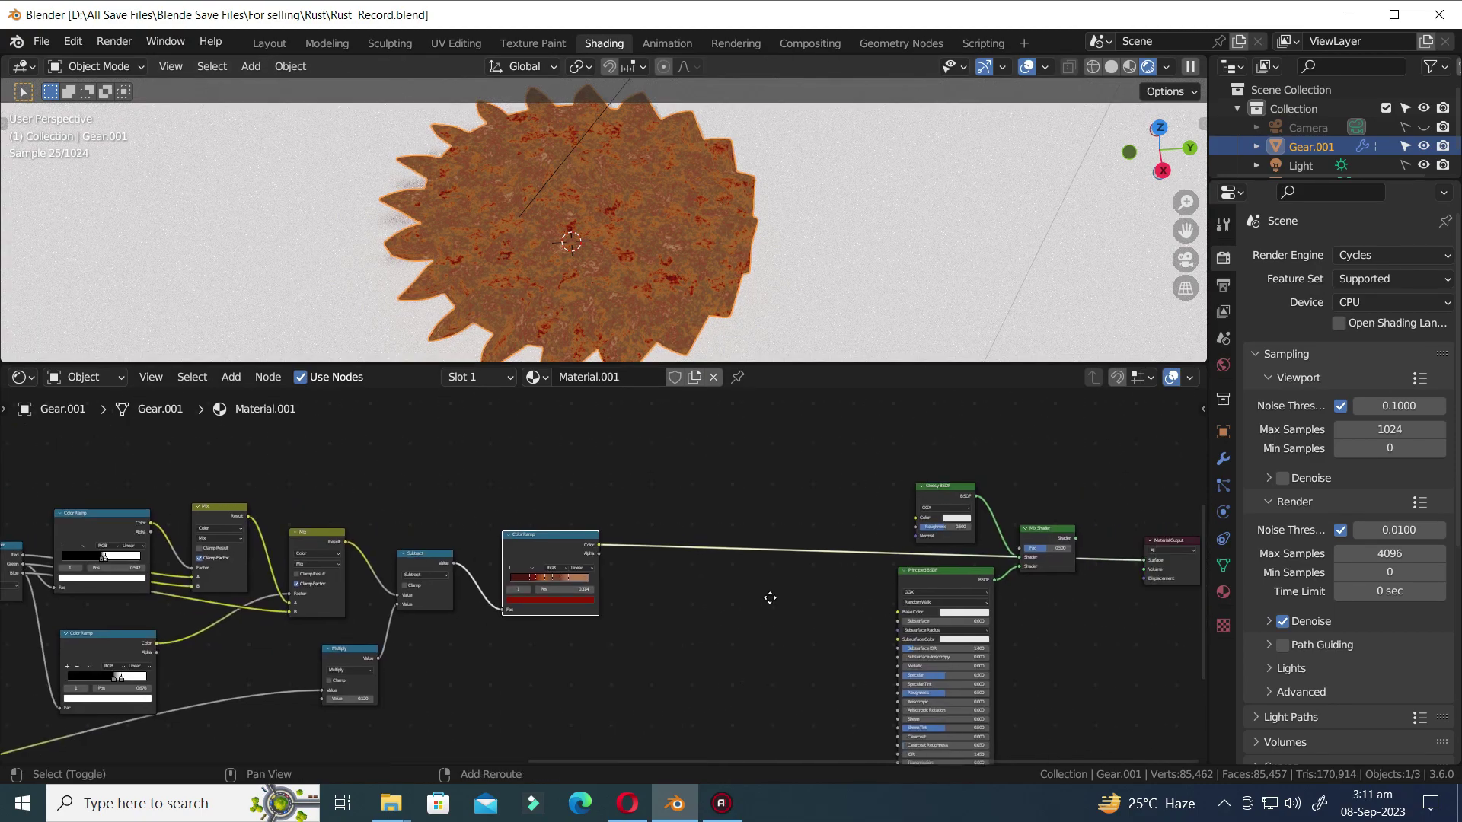
{"action": "left_click_drag", "start_coordinate": [599, 545], "coordinate": [916, 612]}
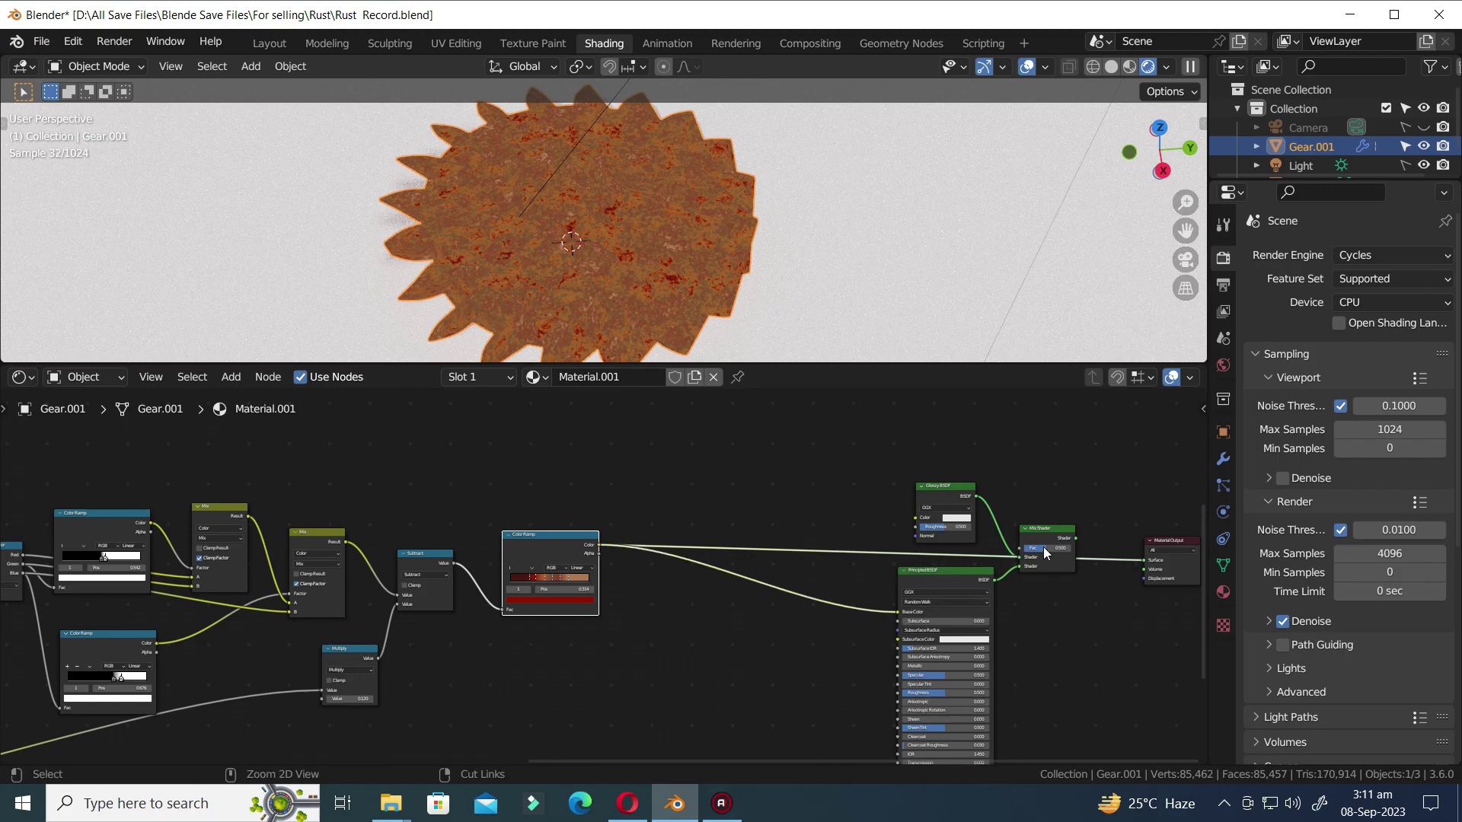
{"action": "left_click", "coordinate": [1048, 527], "text": "ctrl+shift"}
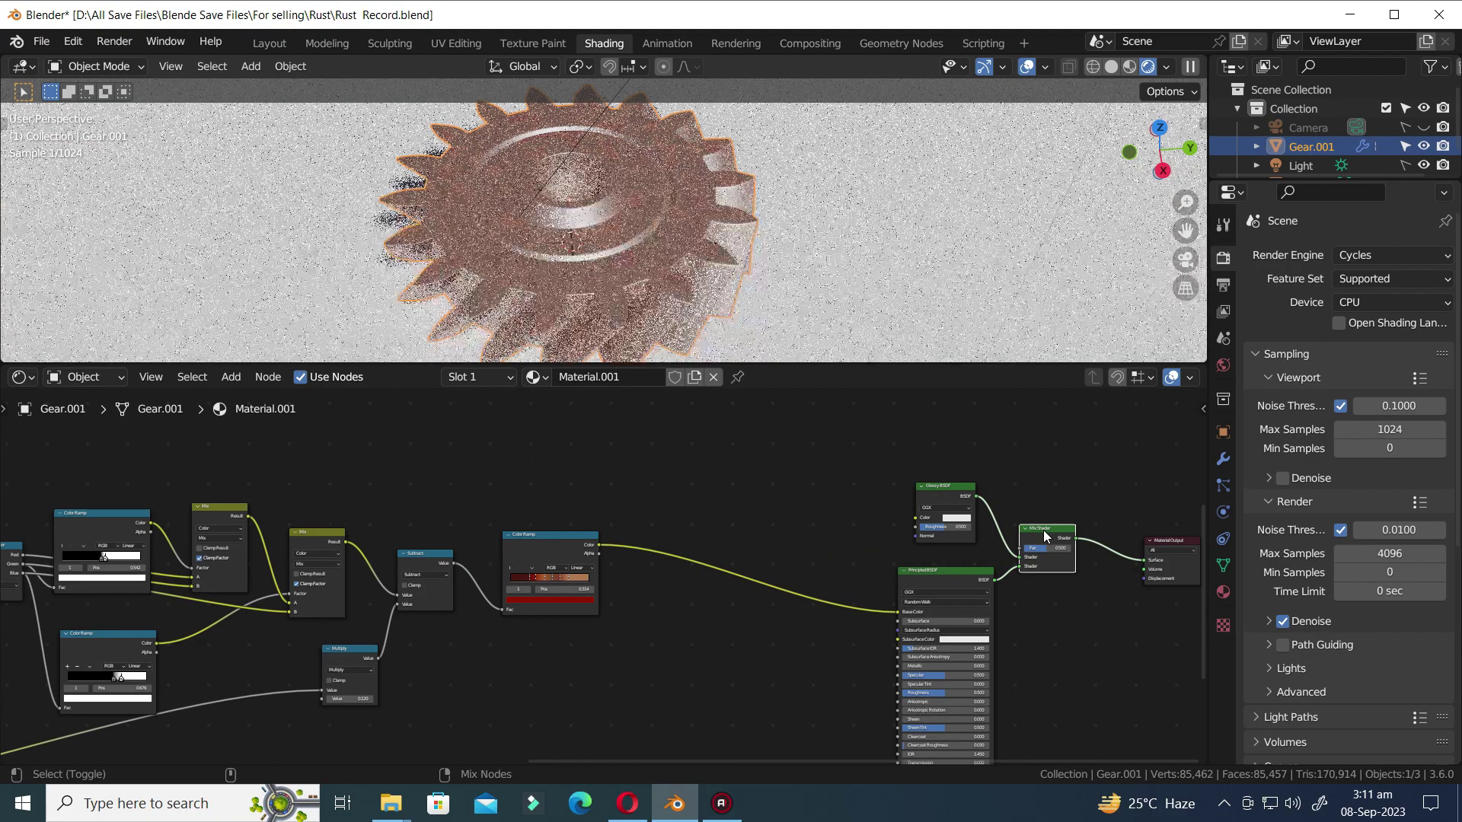
{"action": "key", "text": "ctrl+s"}
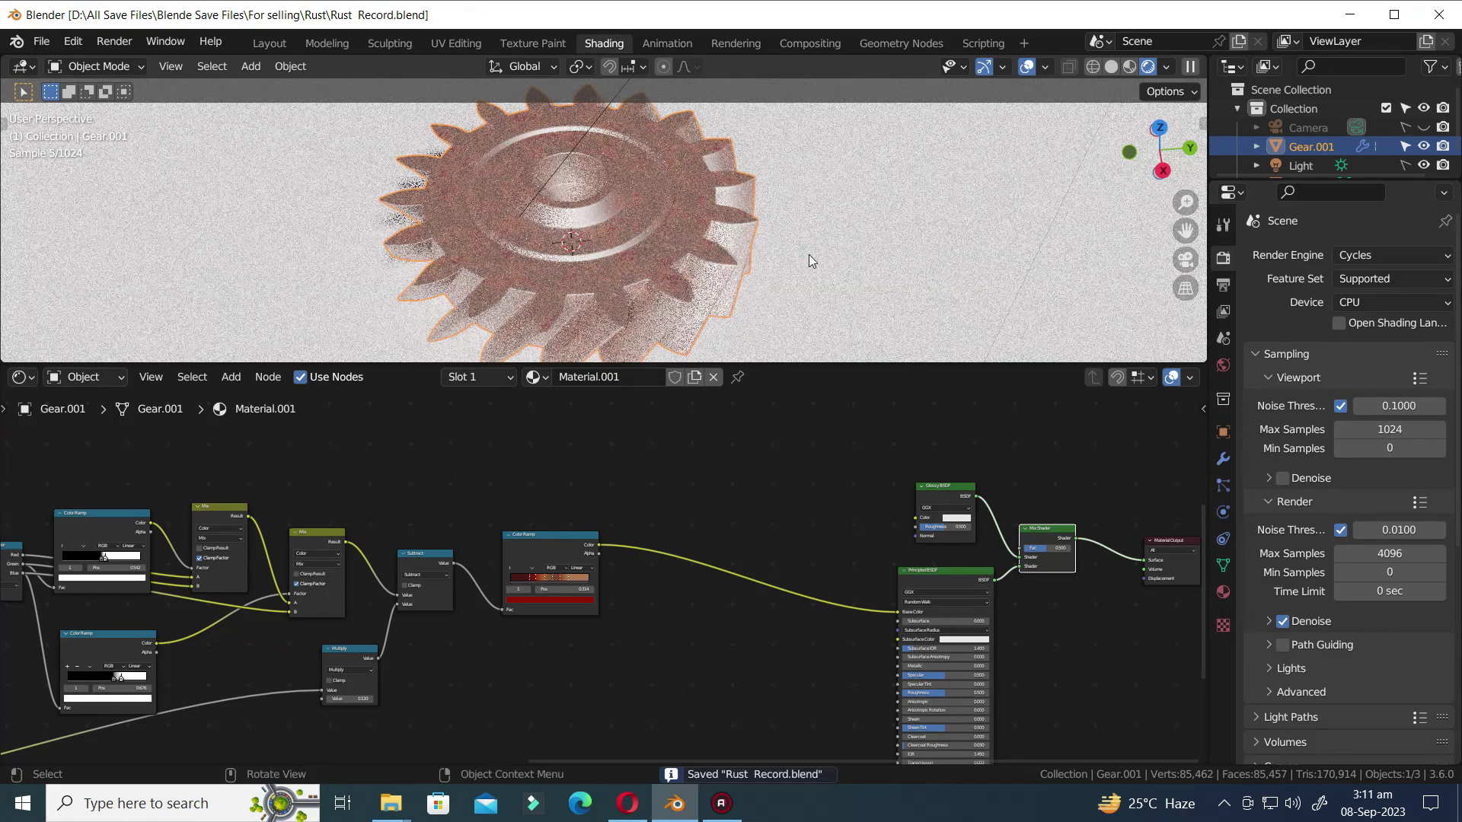
- Disconnect the Glossy BSDF from the Mix Shader and save the file
{"action": "scroll", "coordinate": [685, 263], "scroll_direction": "up", "scroll_amount": 5}
{"action": "scroll", "coordinate": [685, 268], "scroll_direction": "down", "scroll_amount": 4}
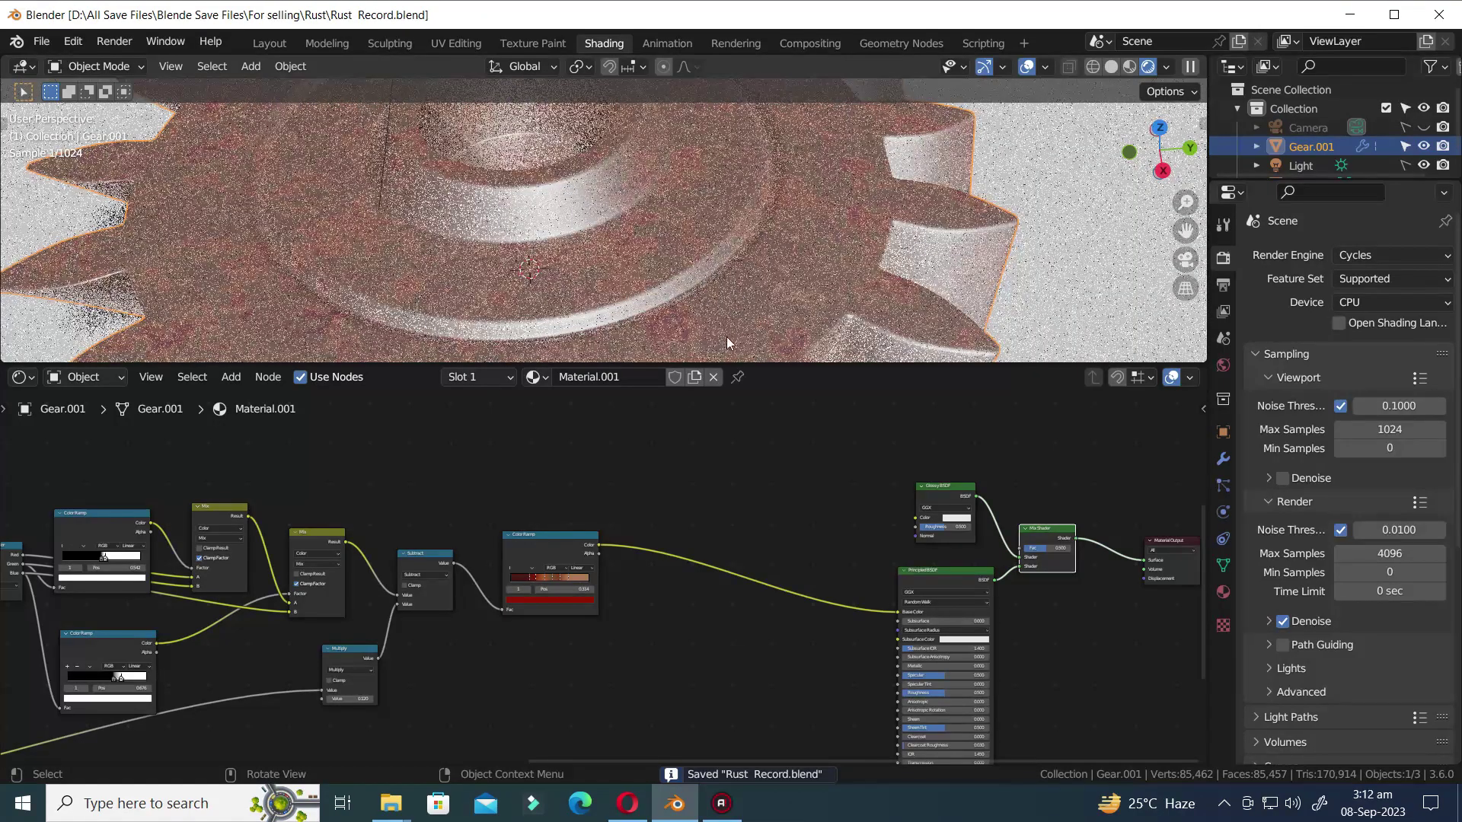
{"action": "left_click_drag", "start_coordinate": [1017, 557], "coordinate": [986, 529]}
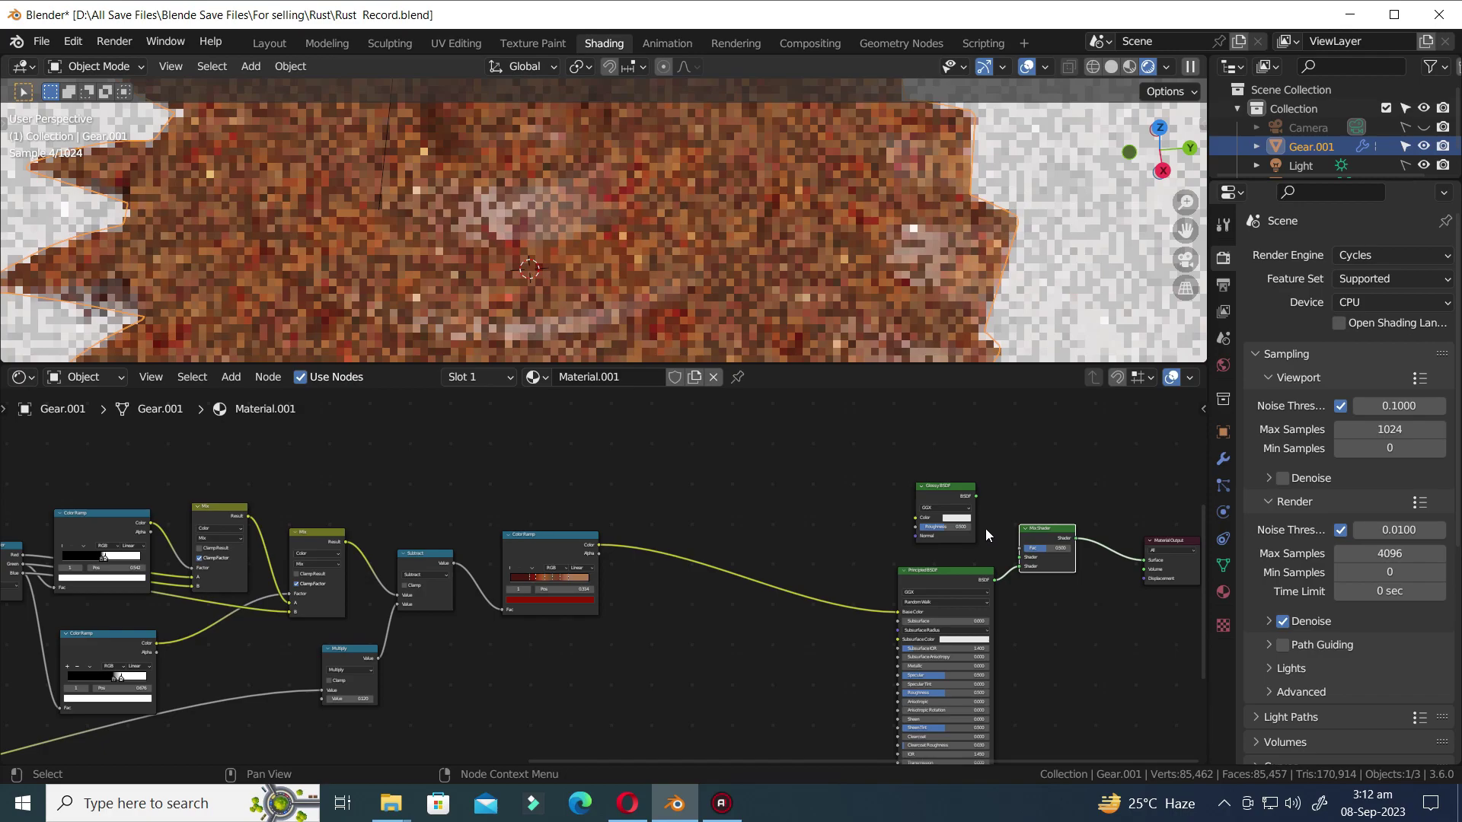
{"action": "scroll", "coordinate": [731, 267], "scroll_direction": "down", "scroll_amount": 3}
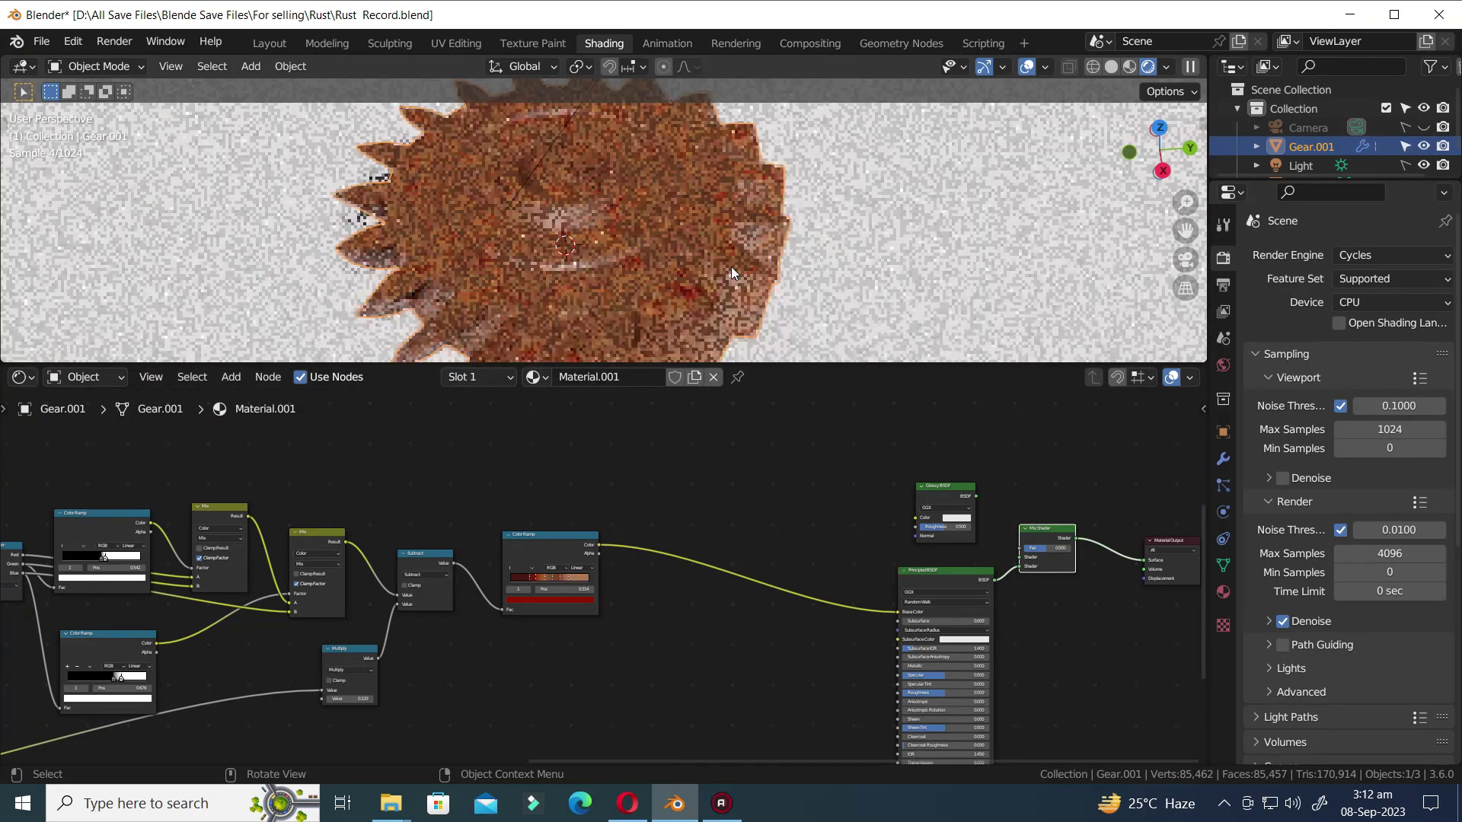
{"action": "key", "text": "ctrl+s"}
- Set the Principled BSDF's Specular to 0.162 and Roughness to 0.845, and save the file
{"action": "middle_click_drag", "start_coordinate": [1014, 712], "coordinate": [812, 668]}
{"action": "scroll", "coordinate": [811, 668], "scroll_direction": "up", "scroll_amount": 5}
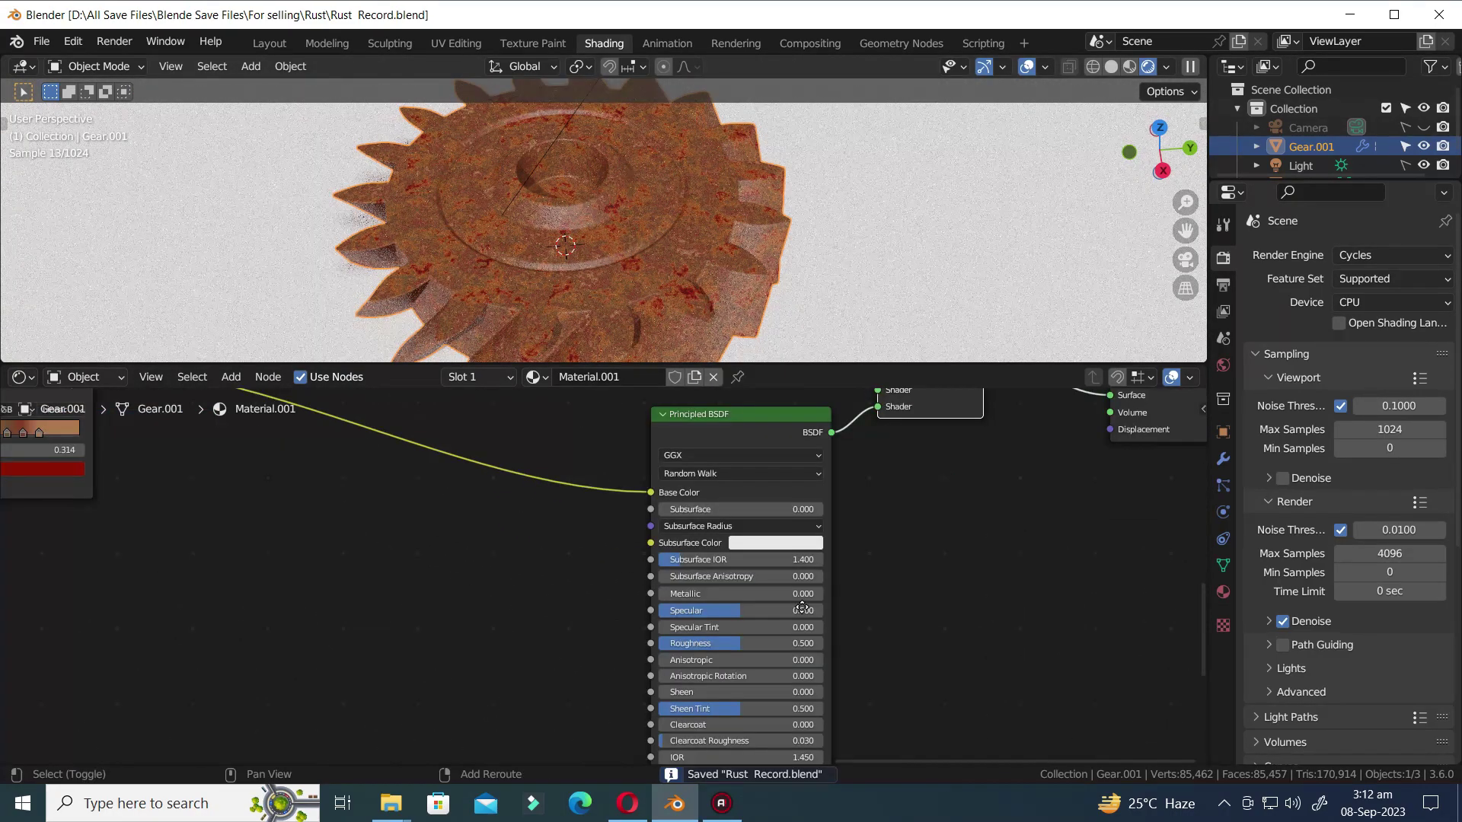
{"action": "left_click_drag", "start_coordinate": [797, 606], "coordinate": [710, 606]}
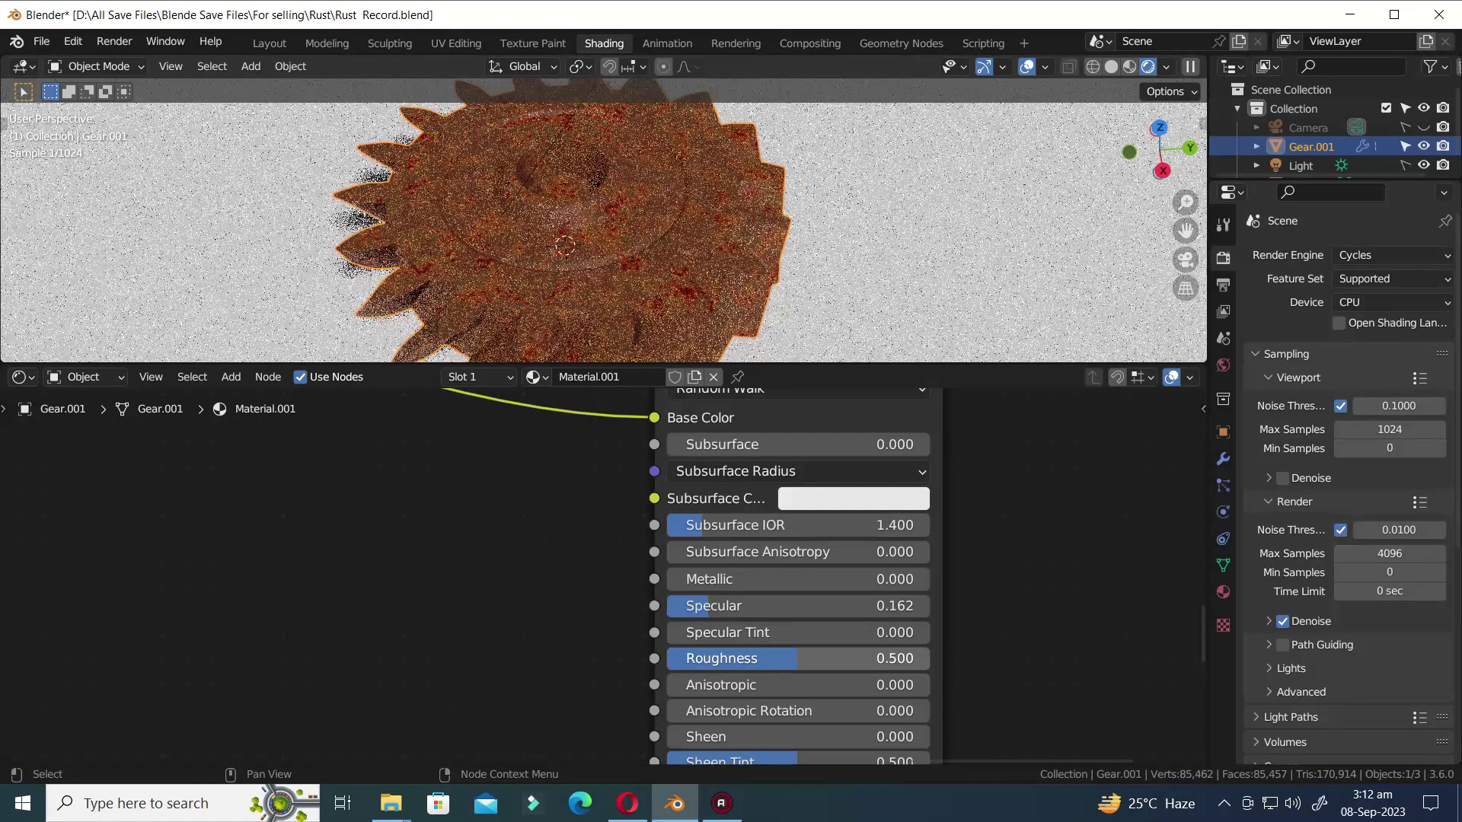
{"action": "left_click_drag", "start_coordinate": [798, 658], "coordinate": [887, 659]}
{"action": "key", "text": "ctrl+s"}
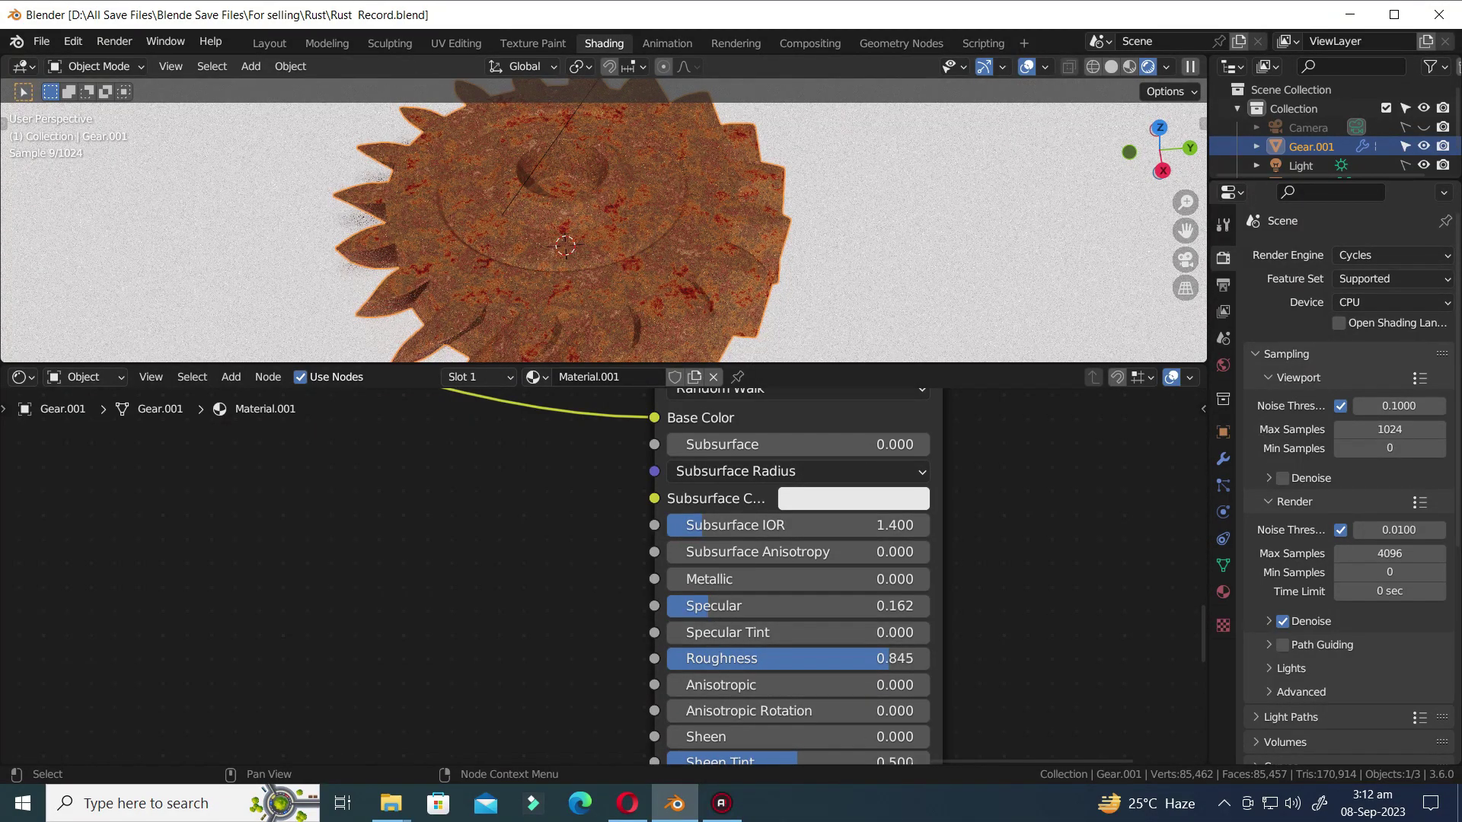
- Lower the Principled BSDF's Specular to 0.100 and view the gear teeth from the side
{"action": "left_click_drag", "start_coordinate": [707, 607], "coordinate": [696, 607]}
{"action": "left_click", "coordinate": [916, 605]}
{"action": "left_click", "coordinate": [915, 605]}
{"action": "key", "text": "BackSpace"}
{"action": "key", "text": "Return"}
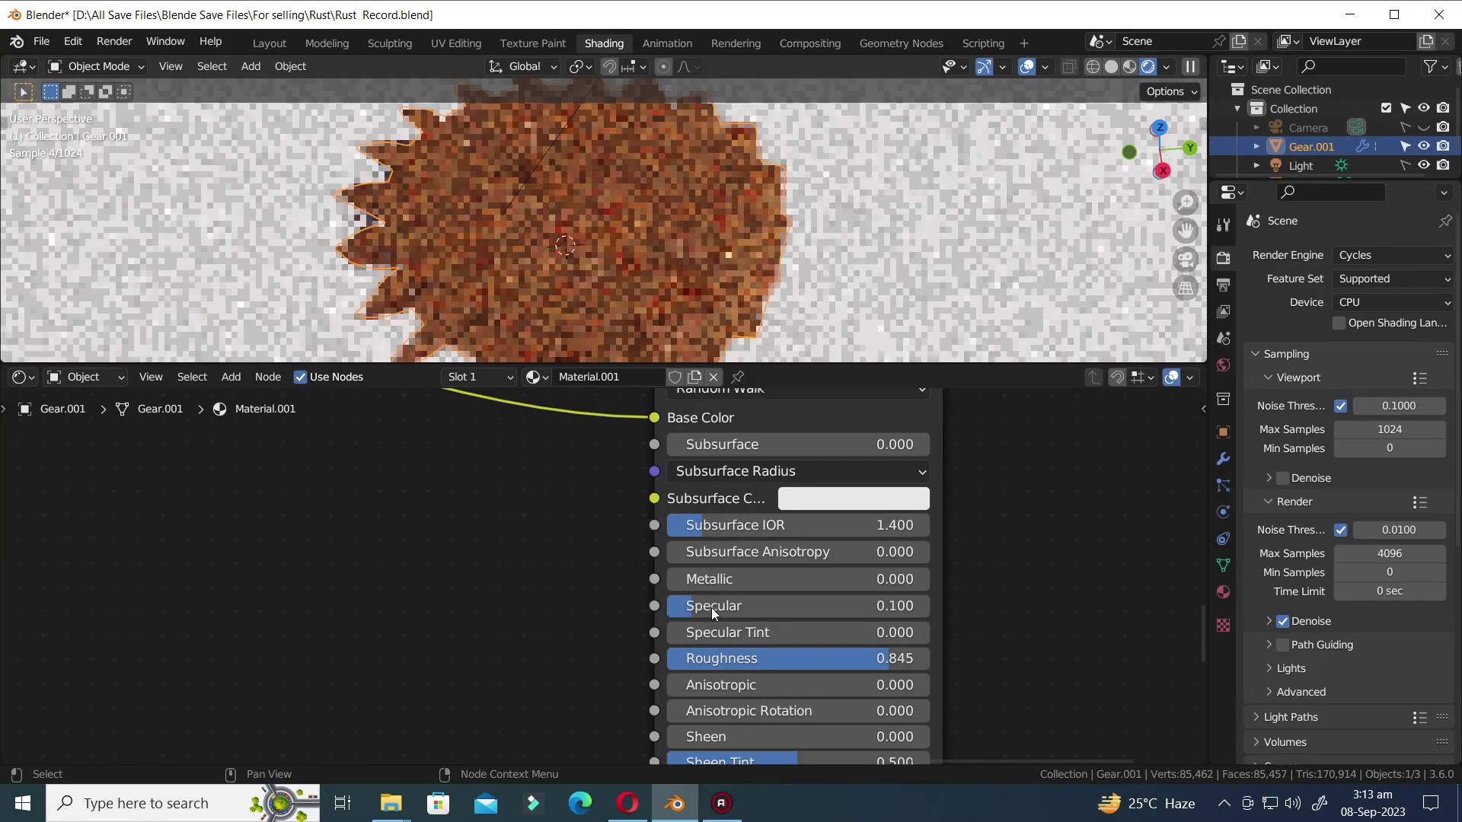
{"action": "middle_click_drag", "start_coordinate": [743, 335], "coordinate": [742, 225]}
{"action": "scroll", "coordinate": [742, 225], "scroll_direction": "up", "scroll_amount": 2}
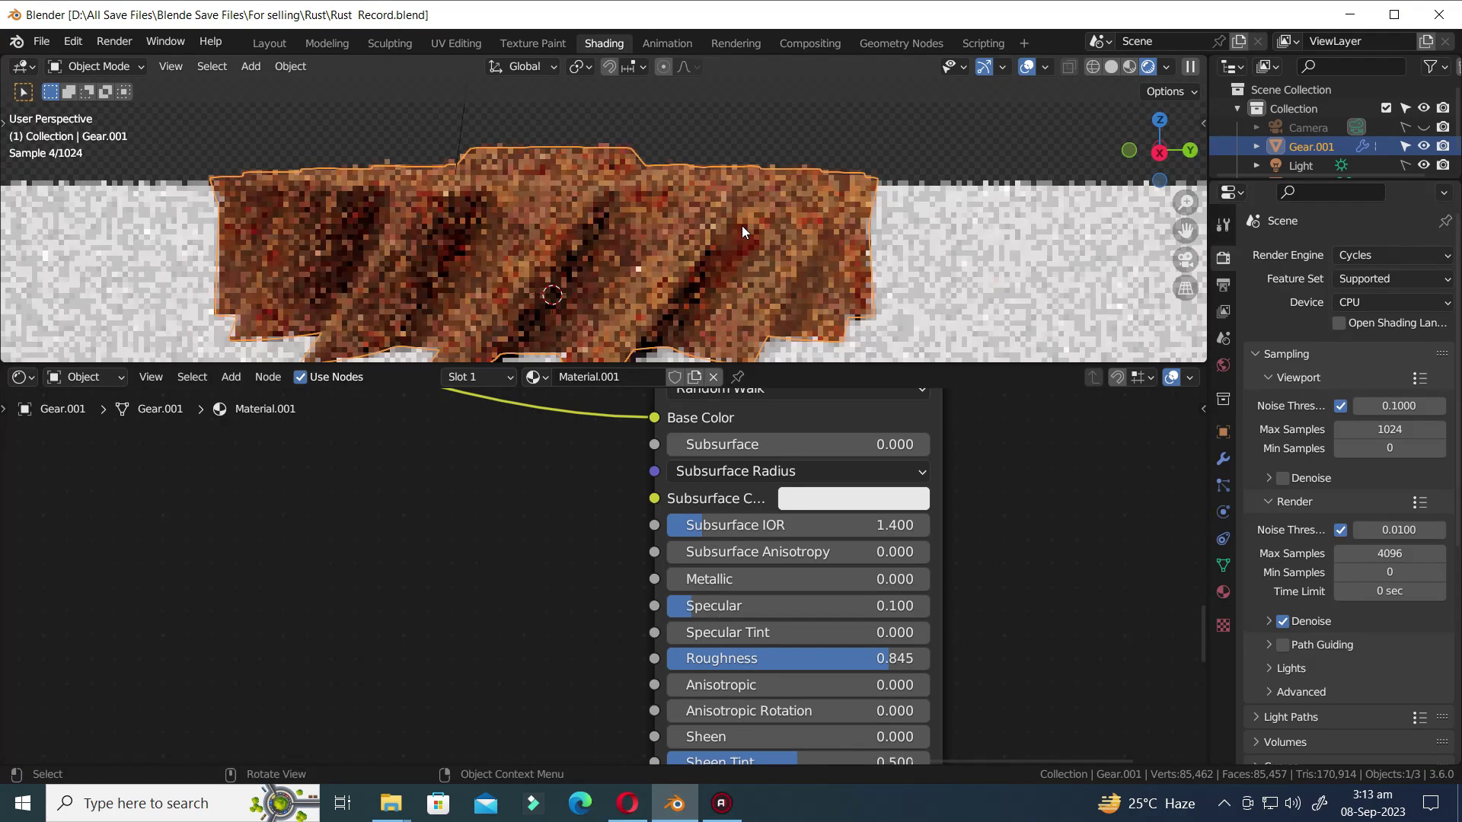
- Move the rust Color Ramp node away from the Subtract node, toward the Principled BSDF
{"action": "scroll", "coordinate": [538, 655], "scroll_direction": "down", "scroll_amount": 8}
{"action": "middle_click_drag", "start_coordinate": [279, 591], "coordinate": [600, 591]}
{"action": "scroll", "coordinate": [600, 591], "scroll_direction": "down", "scroll_amount": 2}
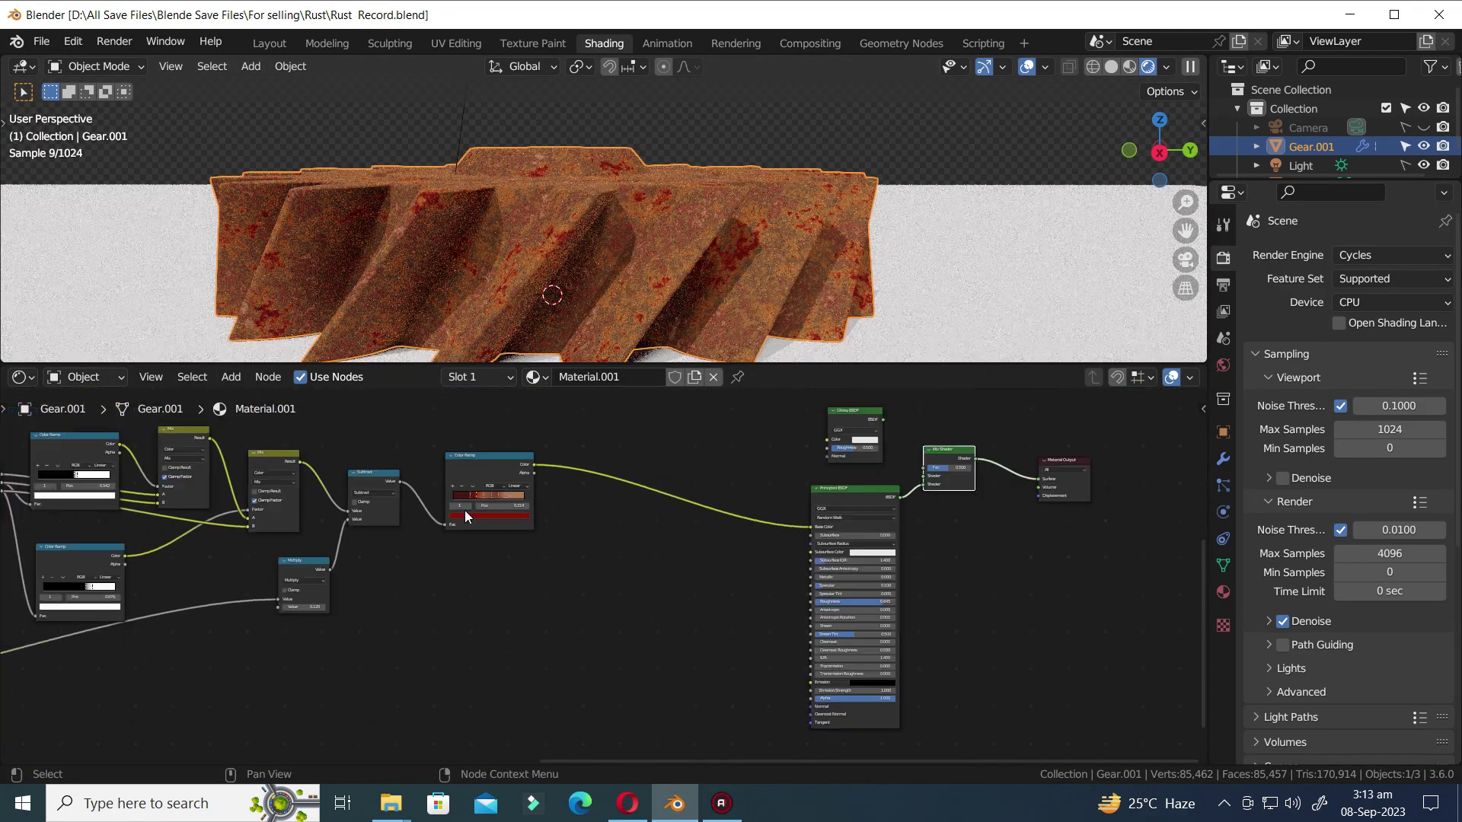
{"action": "left_click", "coordinate": [471, 457]}
{"action": "key", "text": "g"}
{"action": "left_click", "coordinate": [560, 592]}
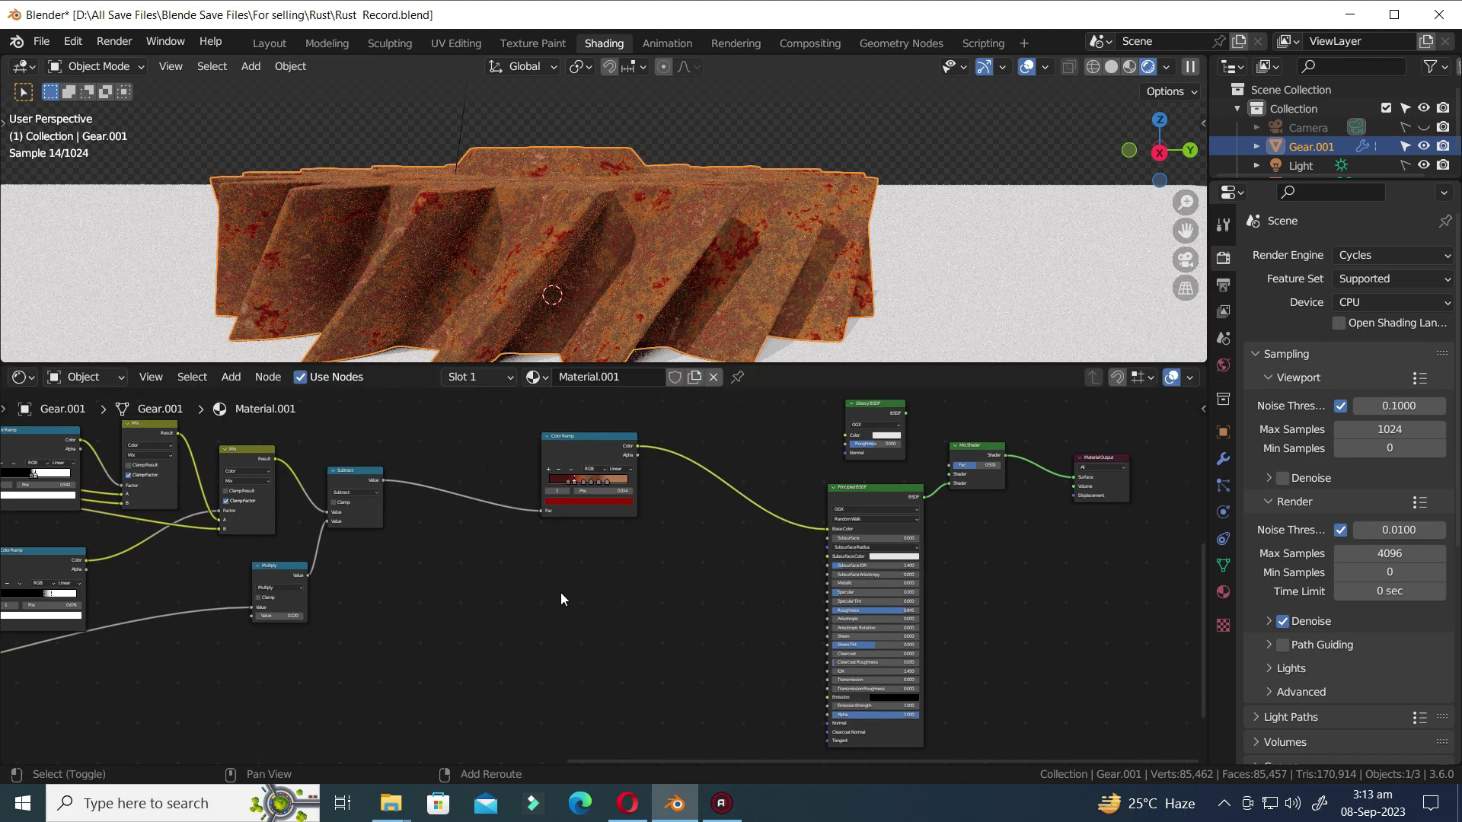
- Add a Bump node, feeding the Subtract value into its Height and its Normal output into the Principled BSDF's Normal
{"action": "key", "text": "shift+a"}
{"action": "type", "text": "bump"}
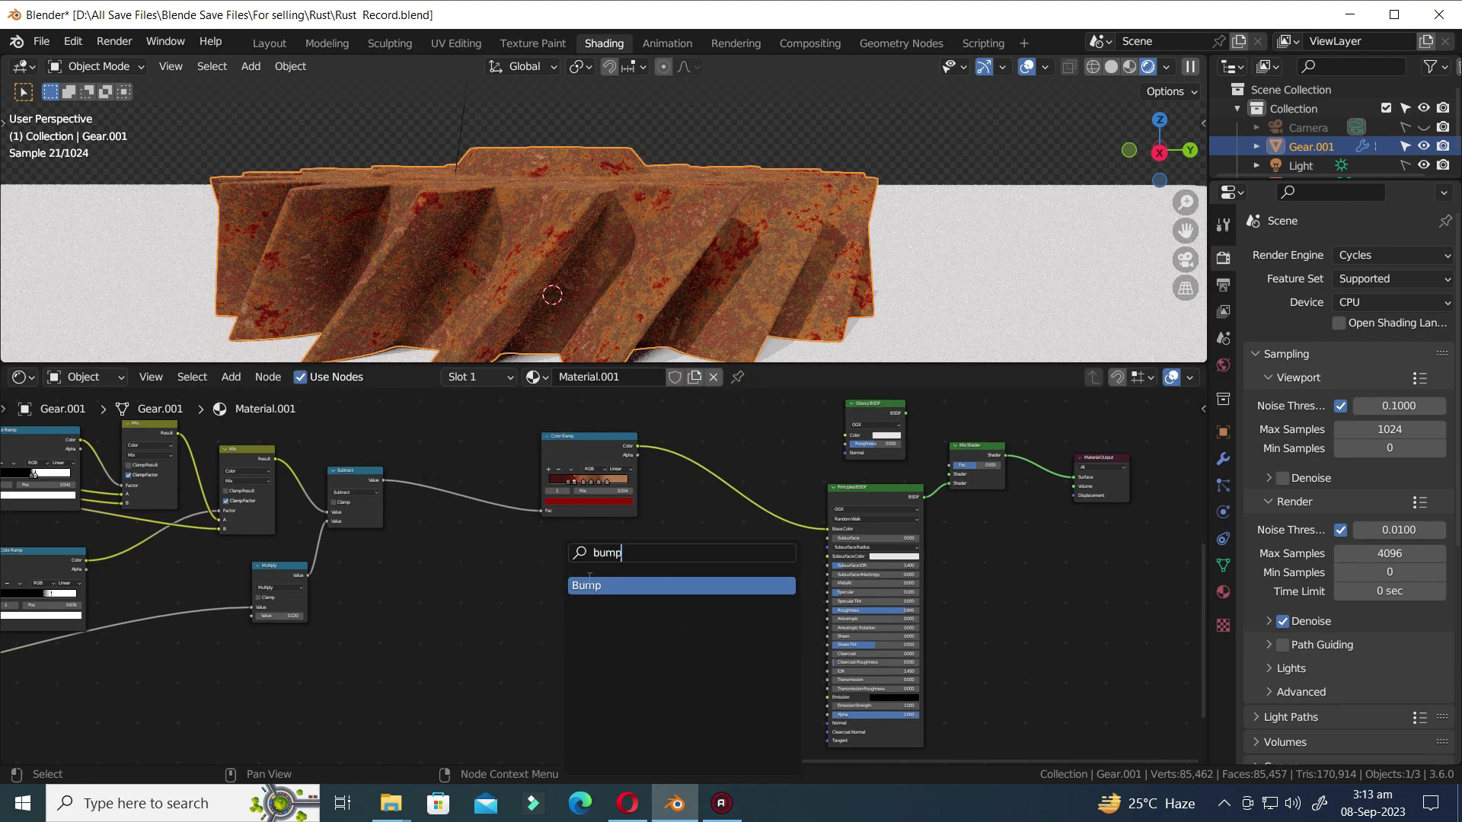
{"action": "key", "text": "Return"}
{"action": "left_click", "coordinate": [647, 627]}
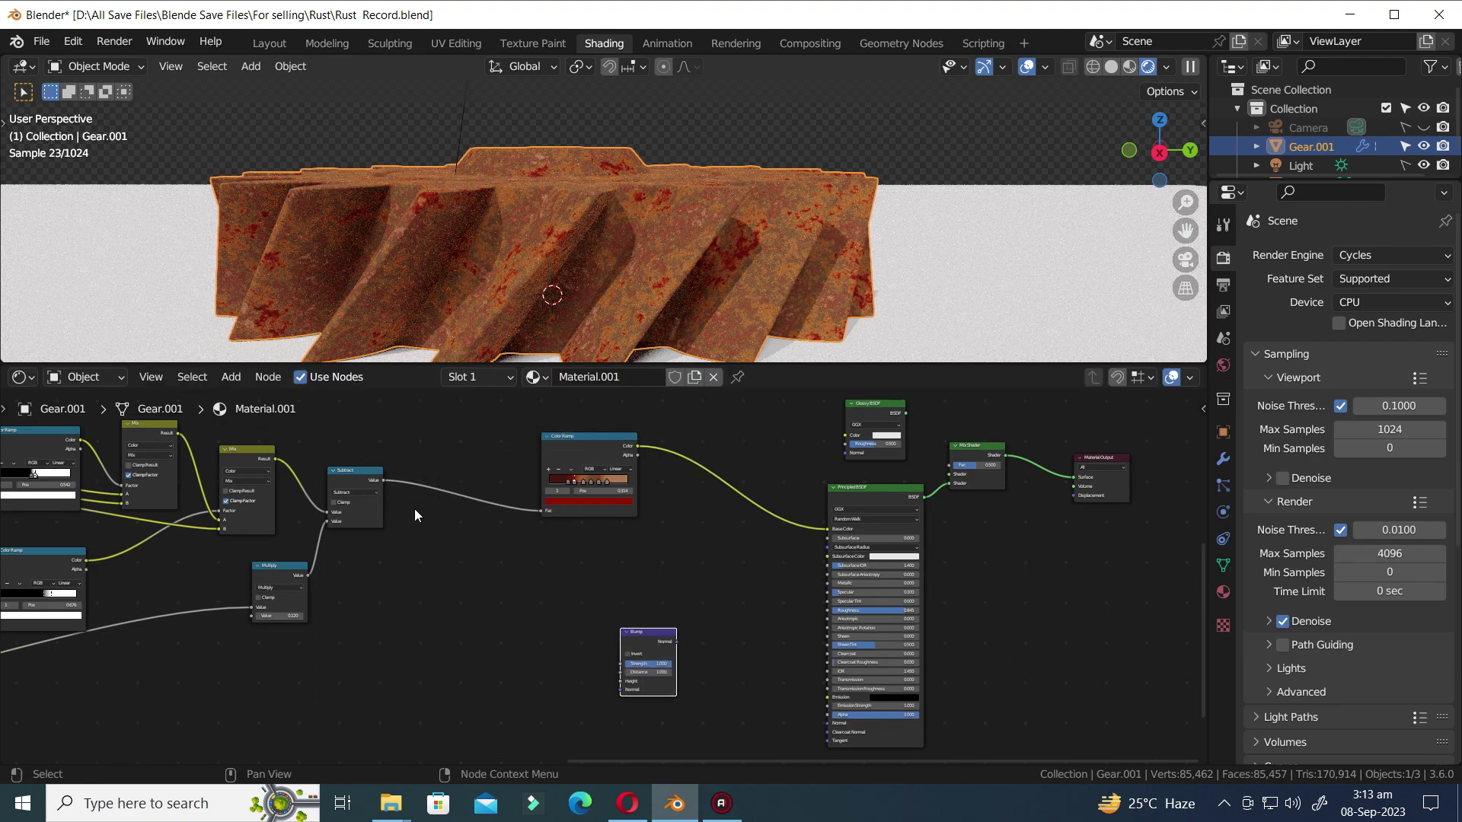
{"action": "left_click_drag", "start_coordinate": [383, 481], "coordinate": [621, 682]}
{"action": "middle_click_drag", "start_coordinate": [713, 683], "coordinate": [699, 587]}
{"action": "left_click_drag", "start_coordinate": [661, 545], "coordinate": [809, 633]}
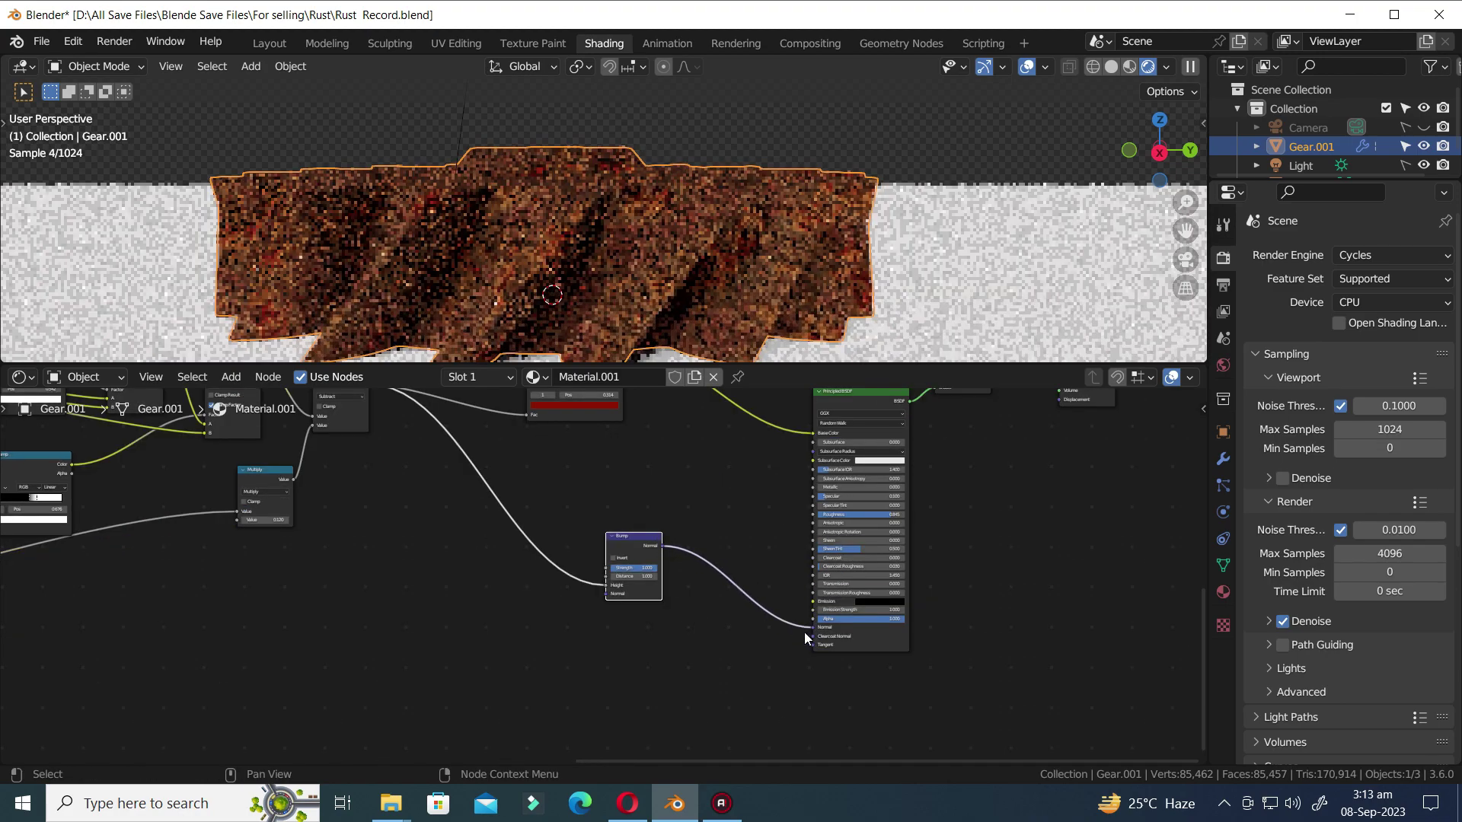
- Set the Bump node's Distance to 0.1
{"action": "scroll", "coordinate": [672, 627], "scroll_direction": "up", "scroll_amount": 5}
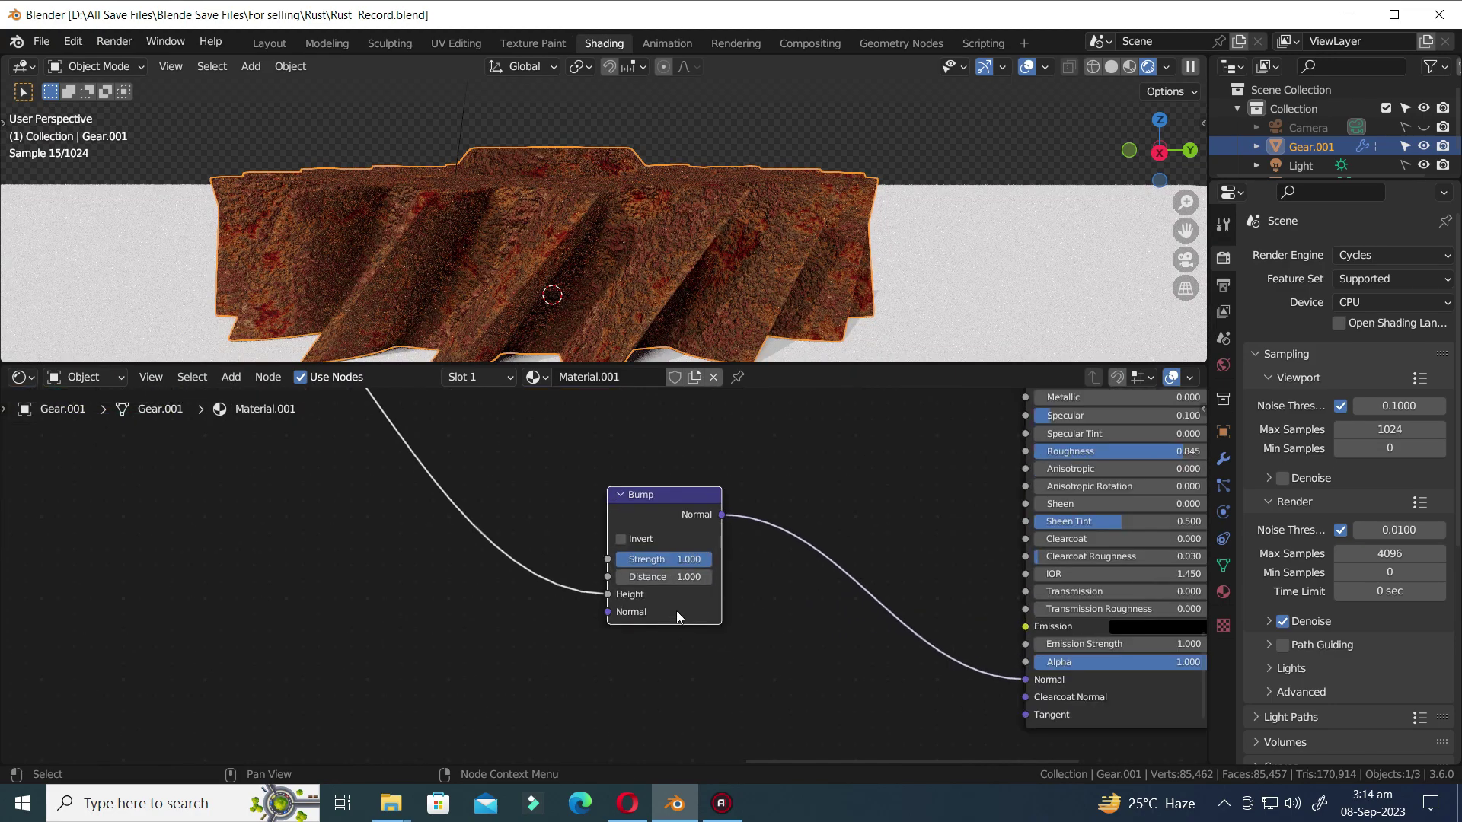
{"action": "left_click", "coordinate": [696, 577]}
{"action": "type", "text": "."}
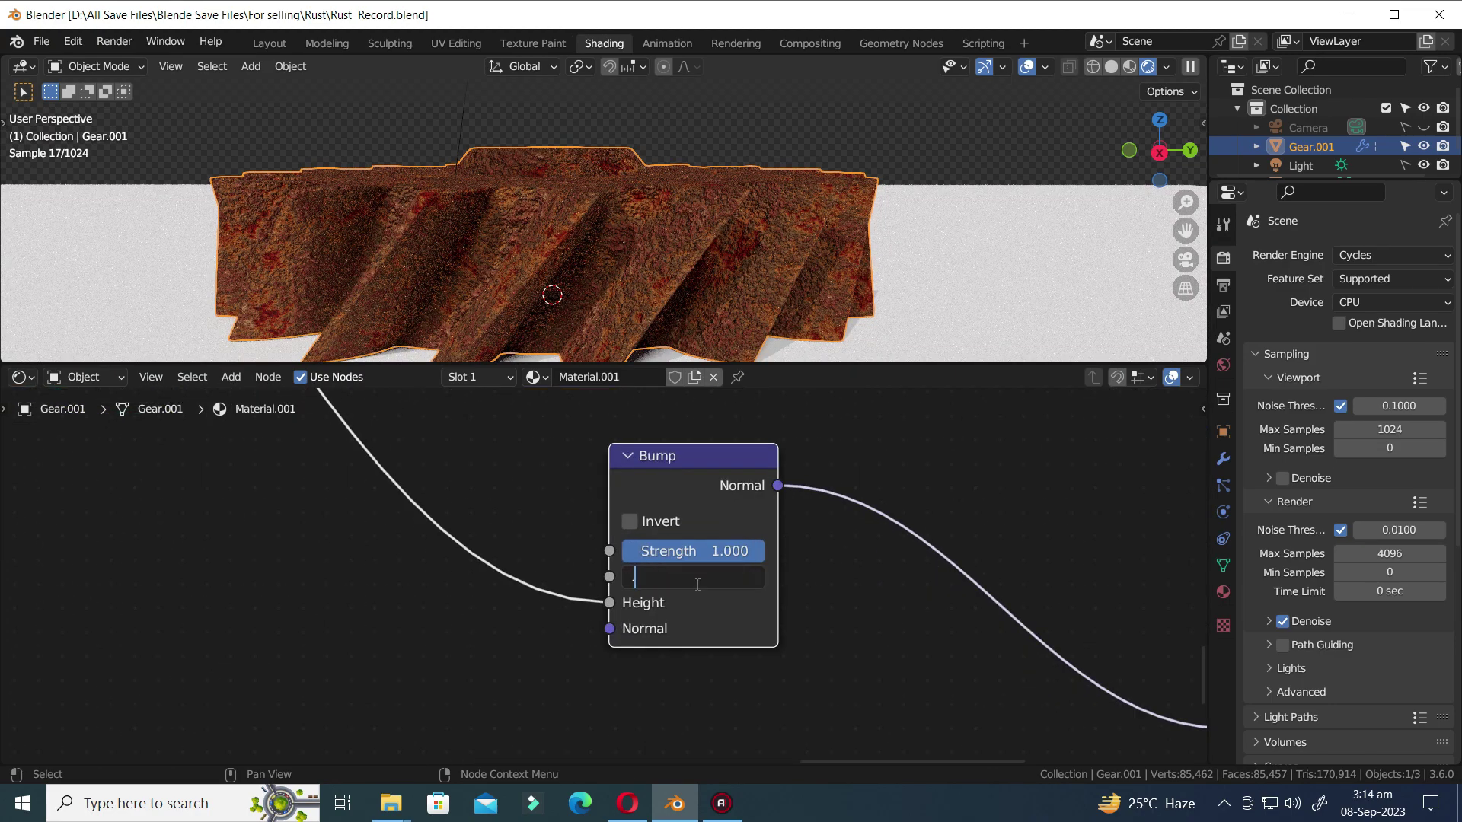
{"action": "type", "text": "1"}
{"action": "key", "text": "Return"}
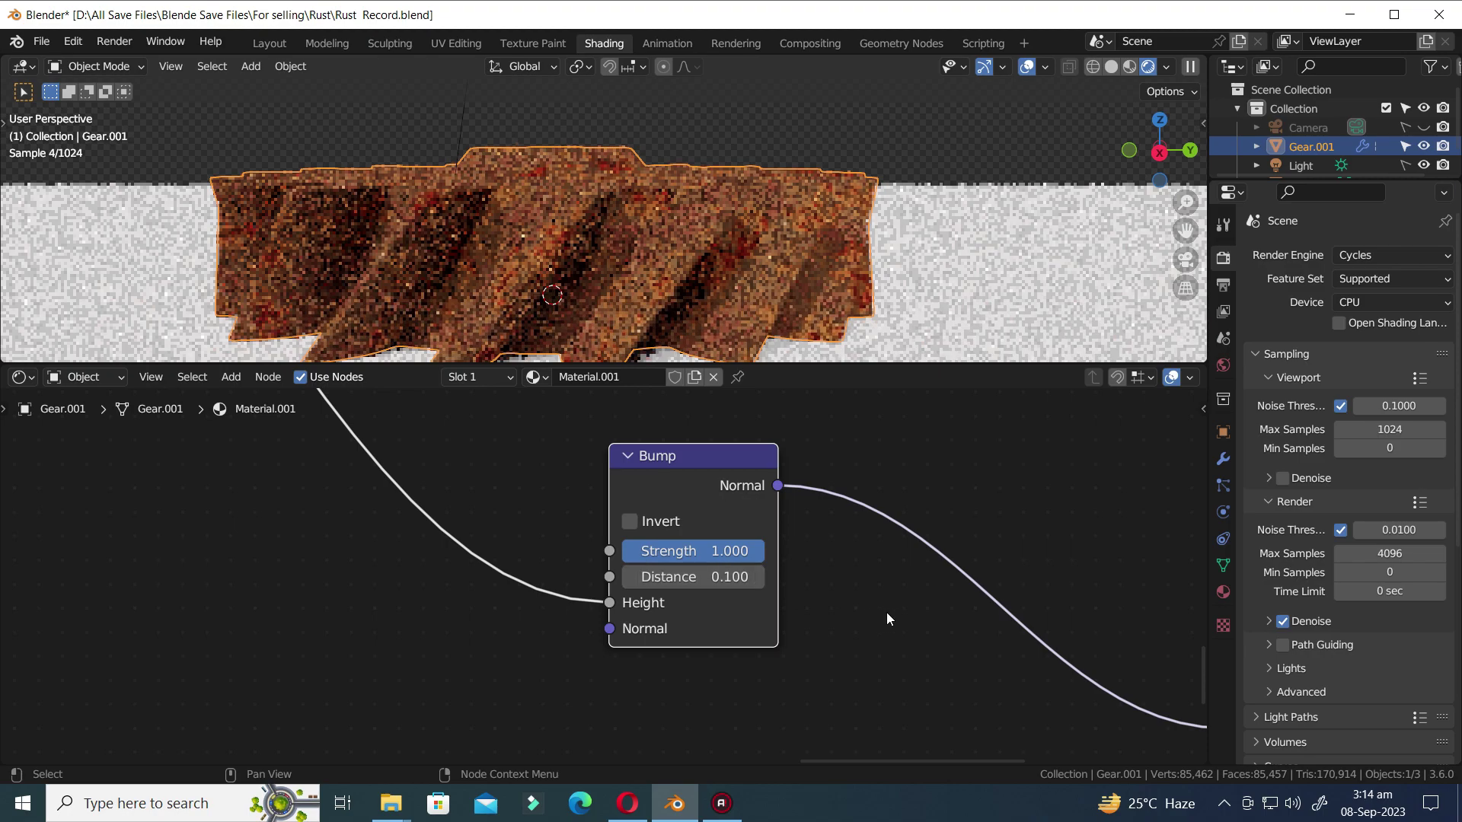
- Save the blend file with the current bump settings
{"action": "scroll", "coordinate": [887, 612], "scroll_direction": "down", "scroll_amount": 1}
{"action": "scroll", "coordinate": [867, 521], "scroll_direction": "down", "scroll_amount": 2}
{"action": "key", "text": "ctrl+s"}
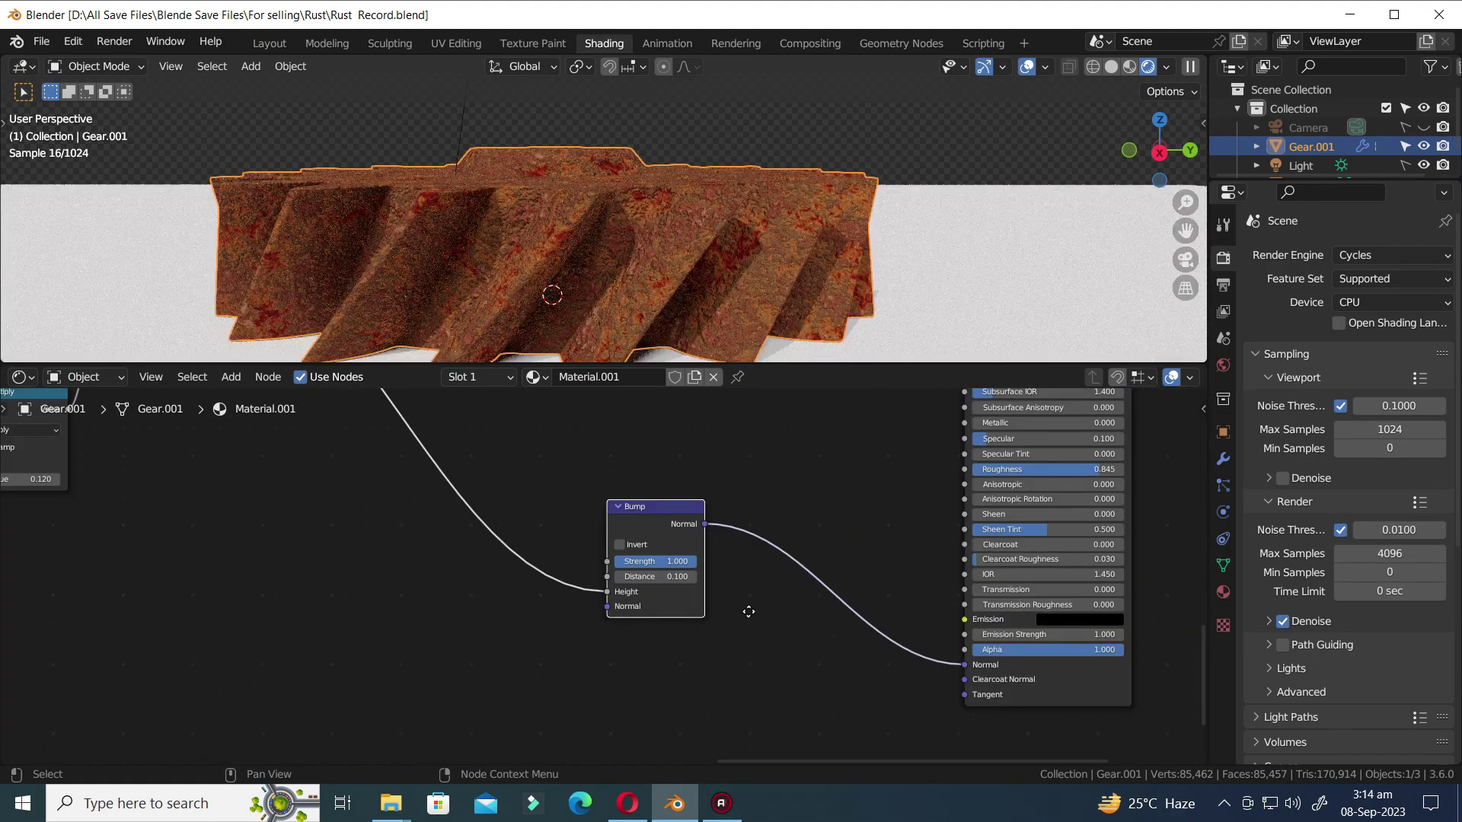
- Recolor the rust Color Ramp's stop at 0.314 to burnt orange, check it on the gear, and save the file
{"action": "middle_click_drag", "start_coordinate": [749, 611], "coordinate": [583, 493]}
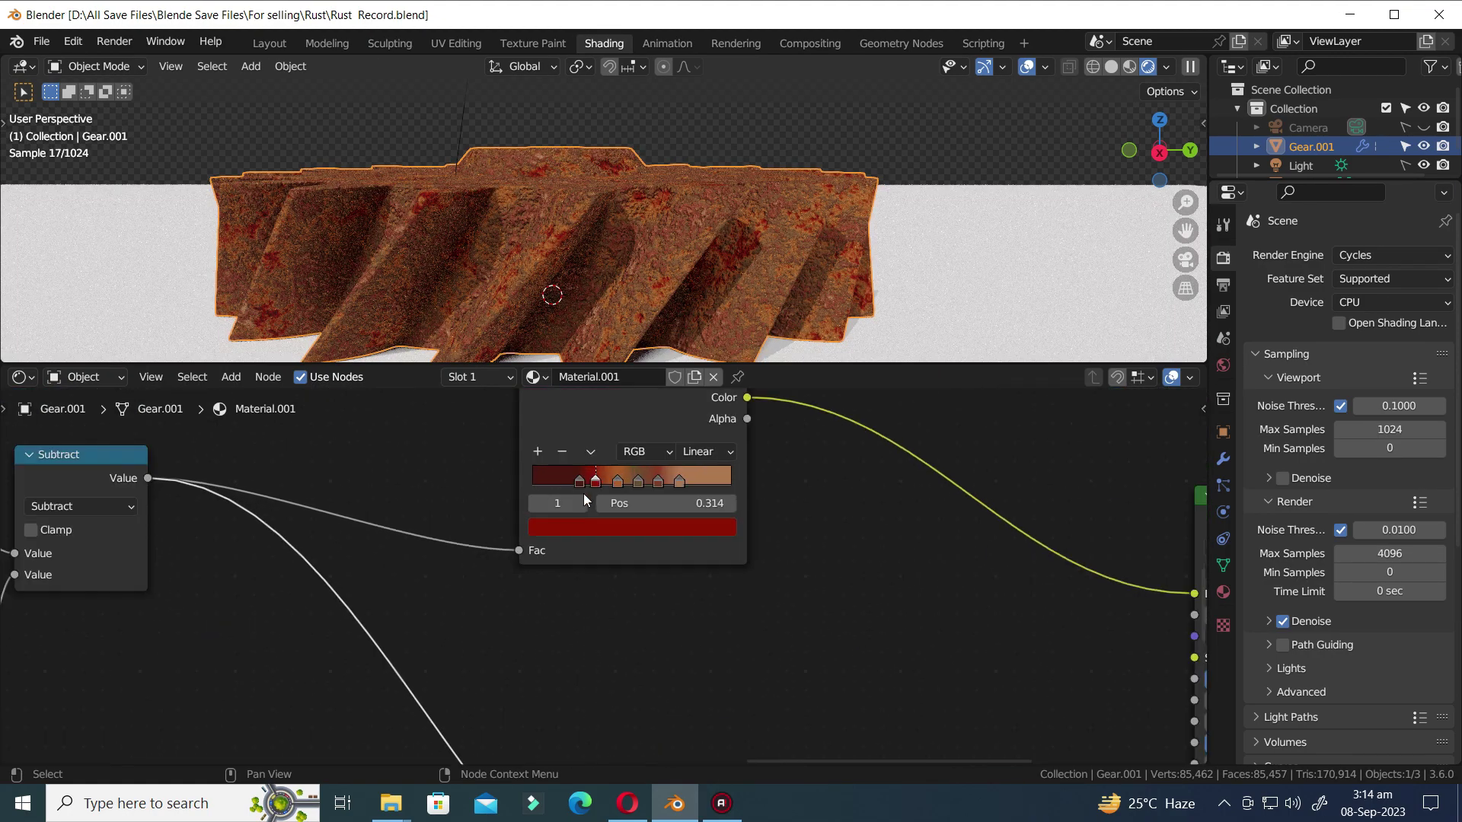
{"action": "scroll", "coordinate": [584, 494], "scroll_direction": "up", "scroll_amount": 3}
{"action": "middle_click_drag", "start_coordinate": [649, 581], "coordinate": [696, 718]}
{"action": "scroll", "coordinate": [649, 609], "scroll_direction": "up", "scroll_amount": 1}
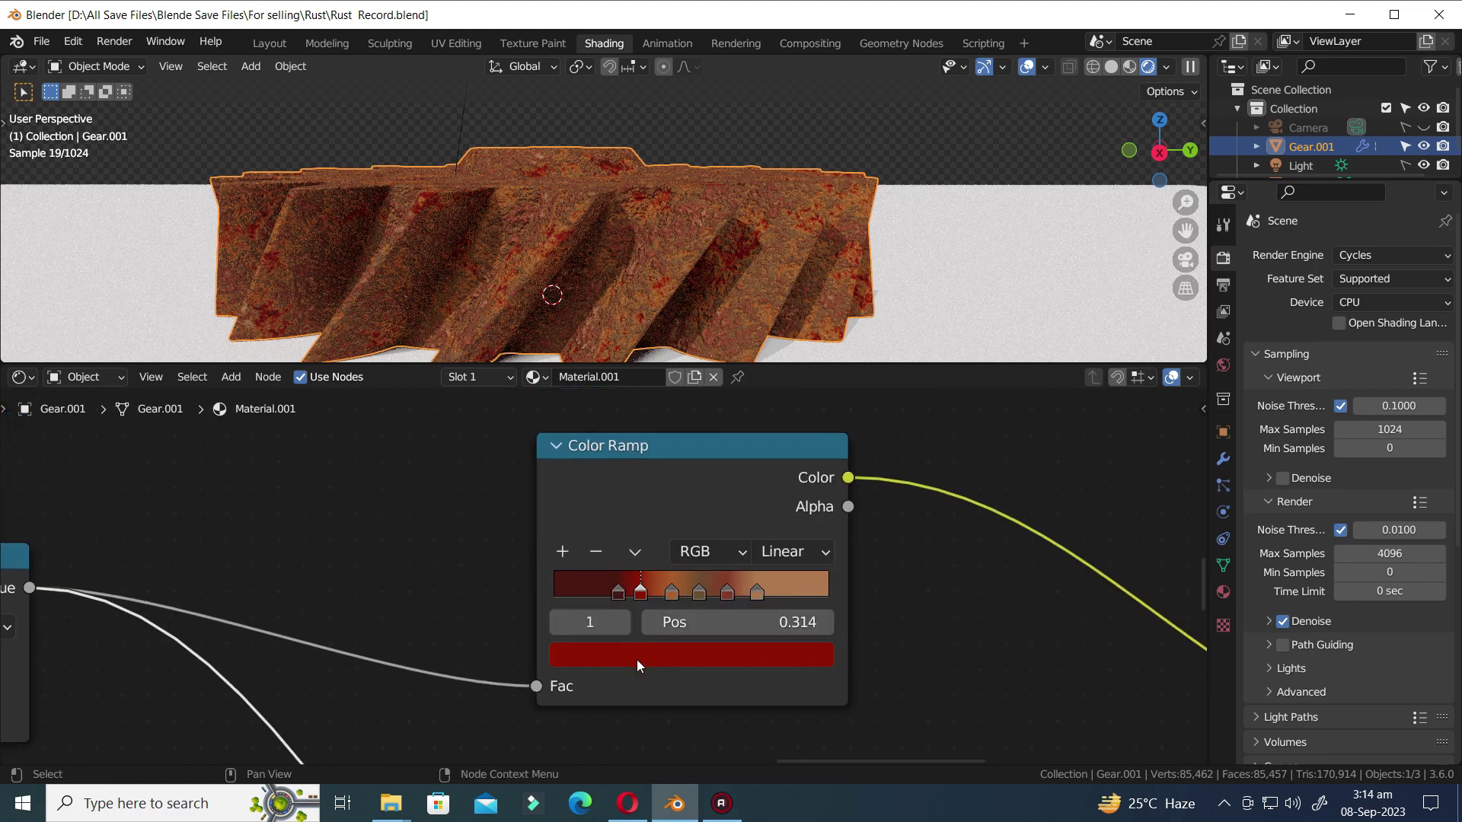
{"action": "left_click", "coordinate": [639, 658]}
{"action": "left_click", "coordinate": [626, 466]}
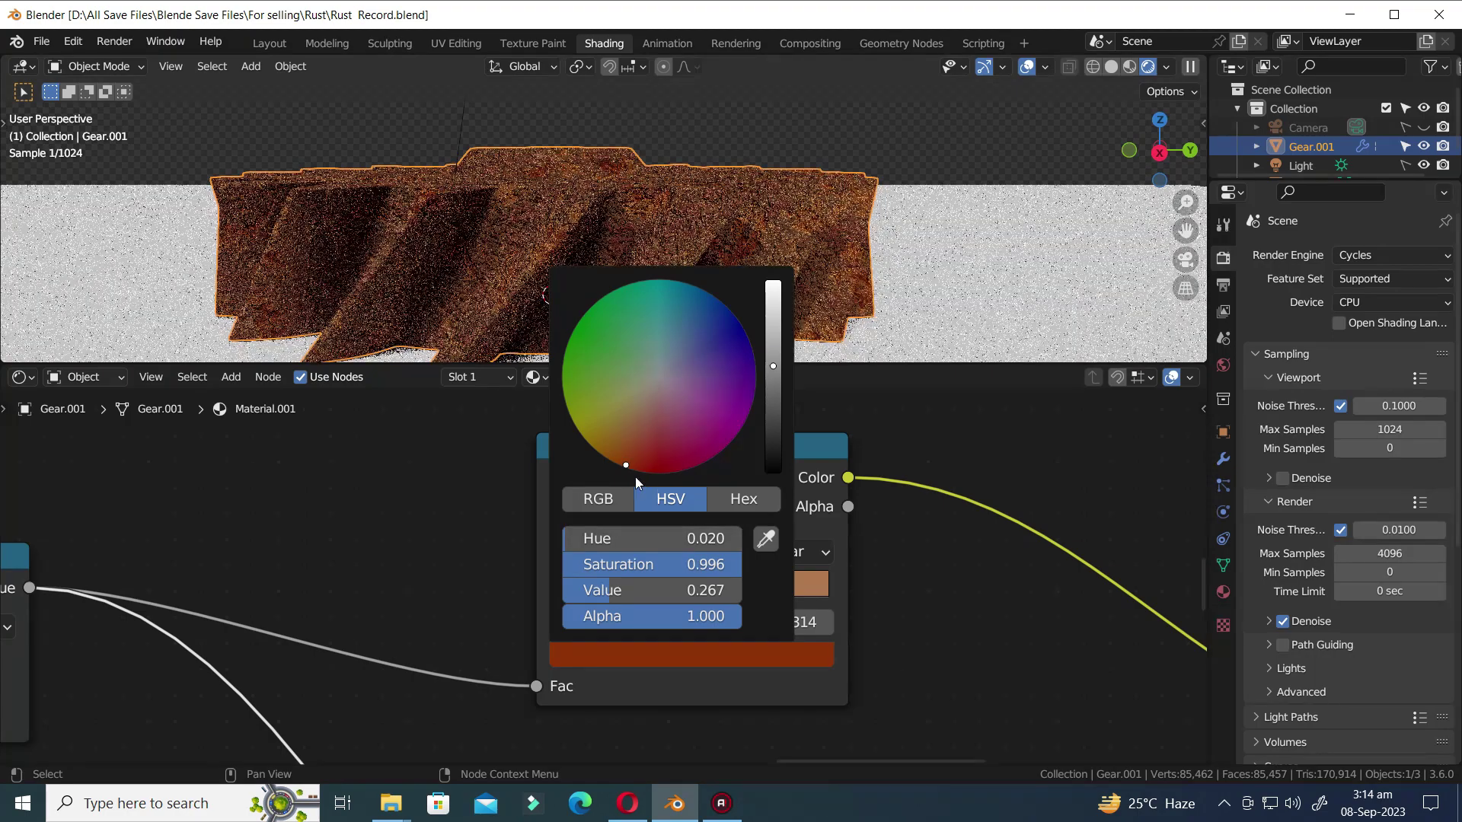
{"action": "left_click", "coordinate": [616, 456]}
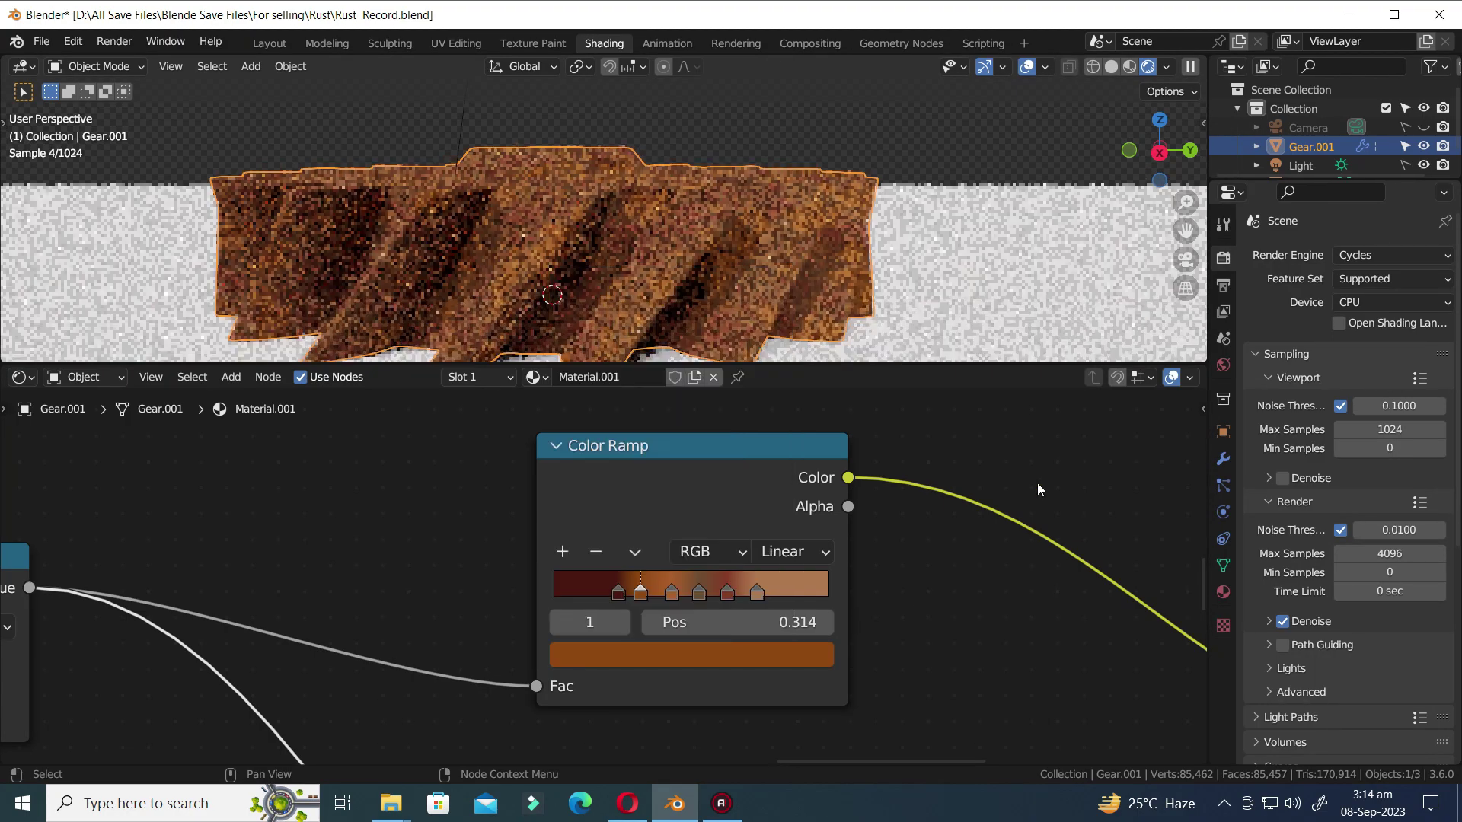
{"action": "scroll", "coordinate": [819, 289], "scroll_direction": "up", "scroll_amount": 6}
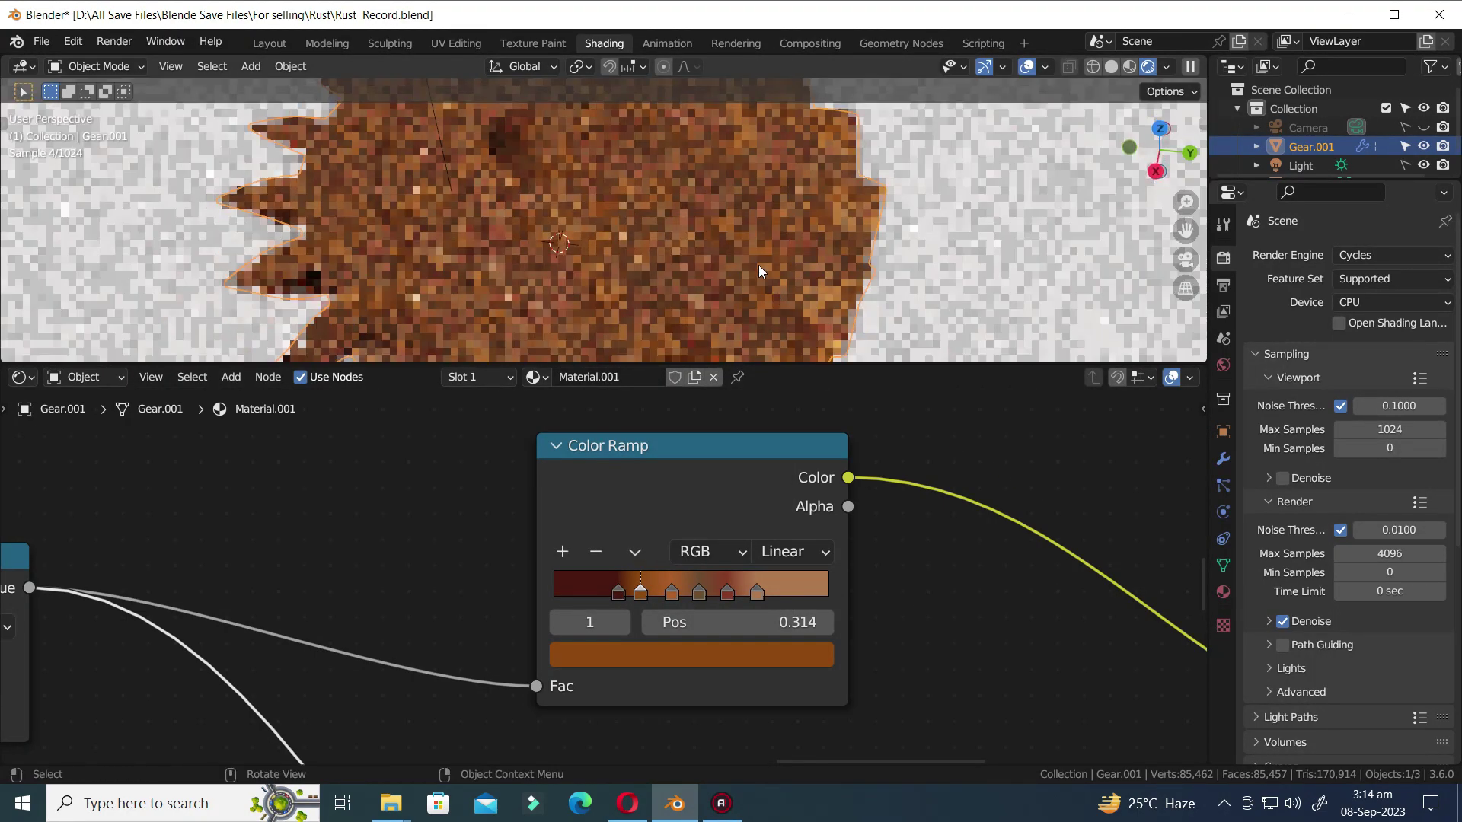
{"action": "scroll", "coordinate": [759, 267], "scroll_direction": "down", "scroll_amount": 1}
{"action": "key", "text": "ctrl+s"}
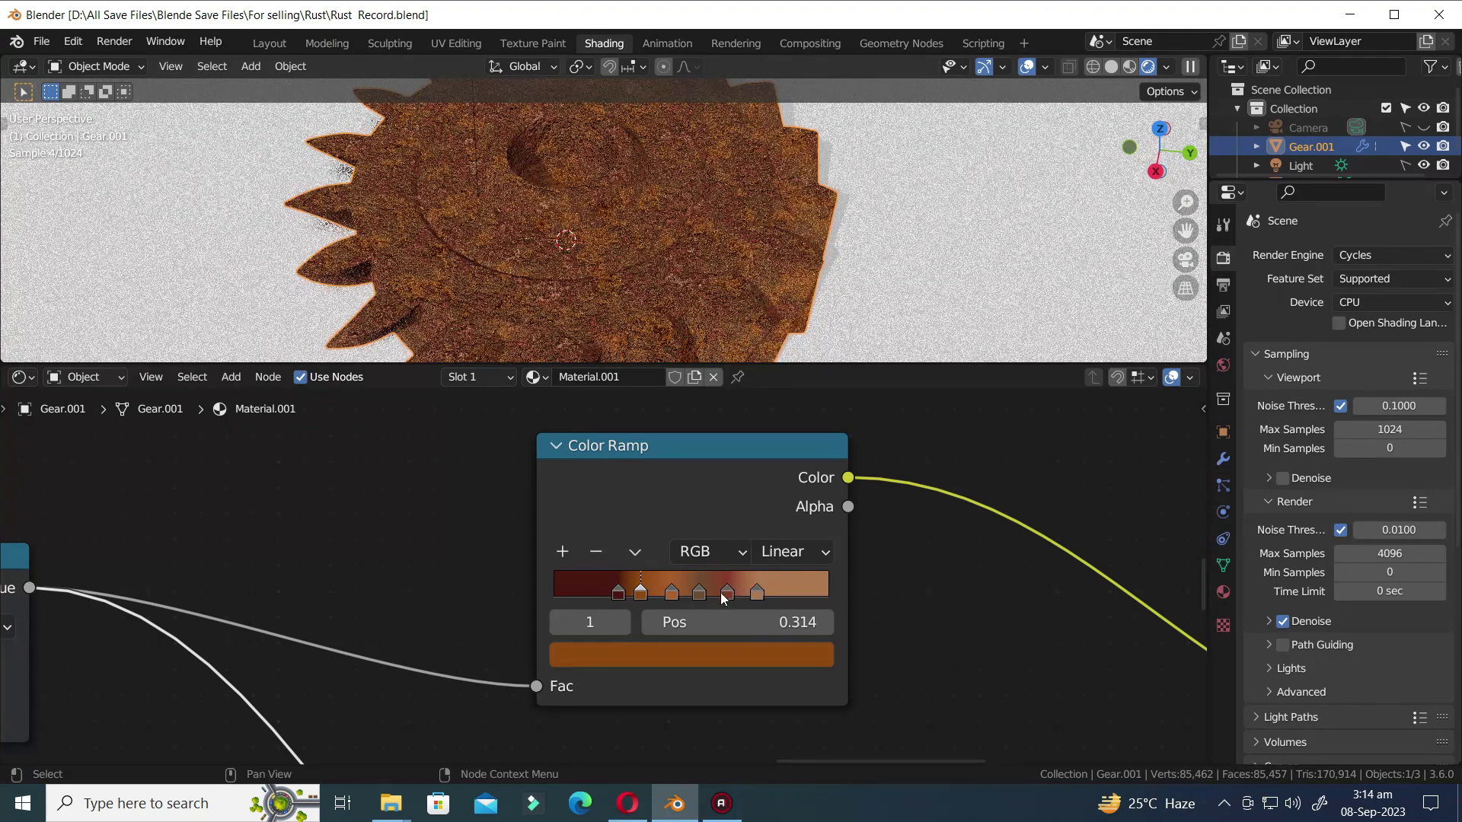
- Shift the rust Color Ramp's stops closer together, placing stop 2 at 0.425, and save the file
{"action": "left_click_drag", "start_coordinate": [756, 597], "coordinate": [739, 598]}
{"action": "left_click_drag", "start_coordinate": [640, 597], "coordinate": [654, 600]}
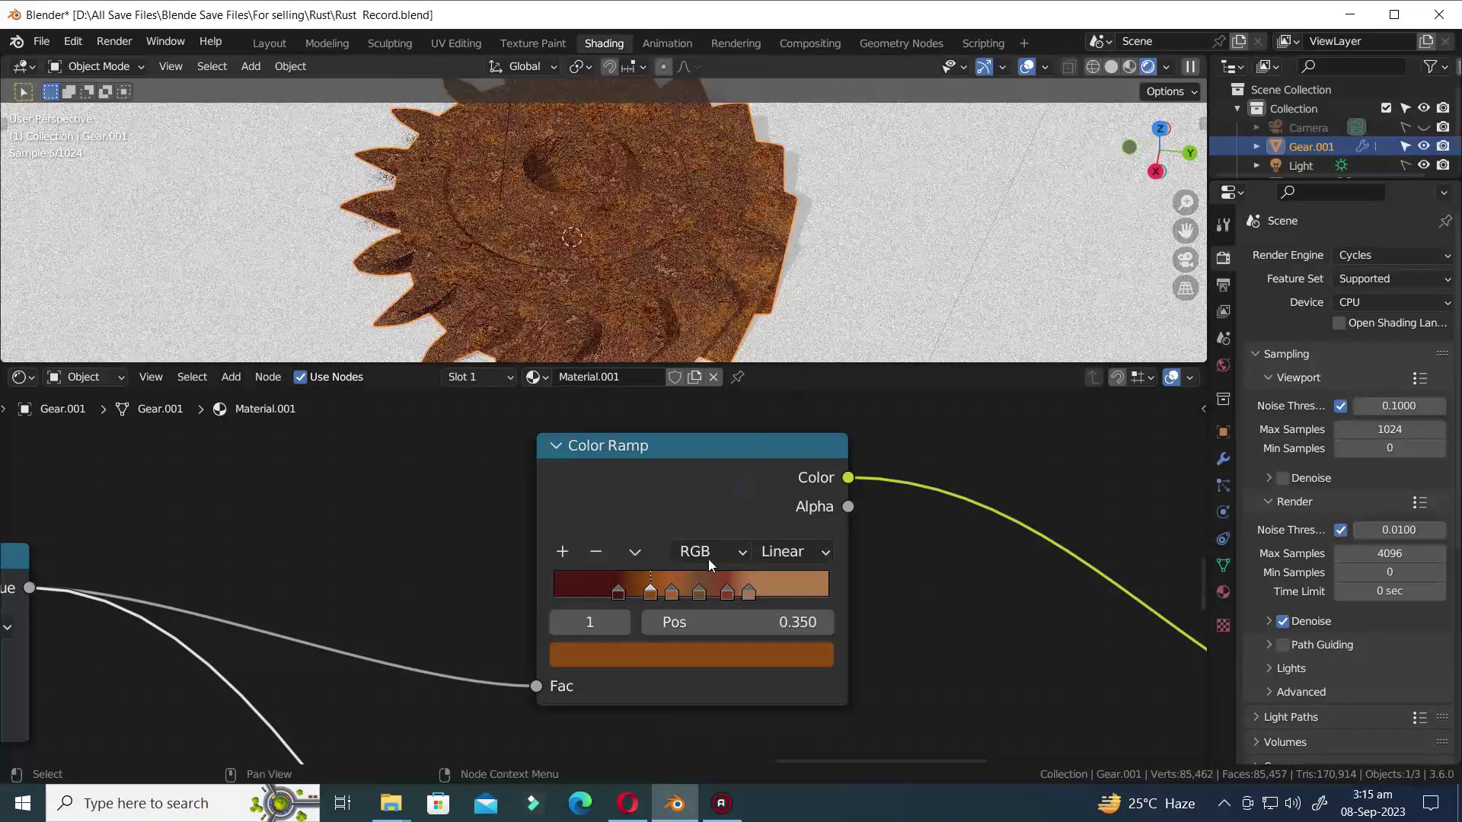
{"action": "left_click_drag", "start_coordinate": [671, 595], "coordinate": [738, 596]}
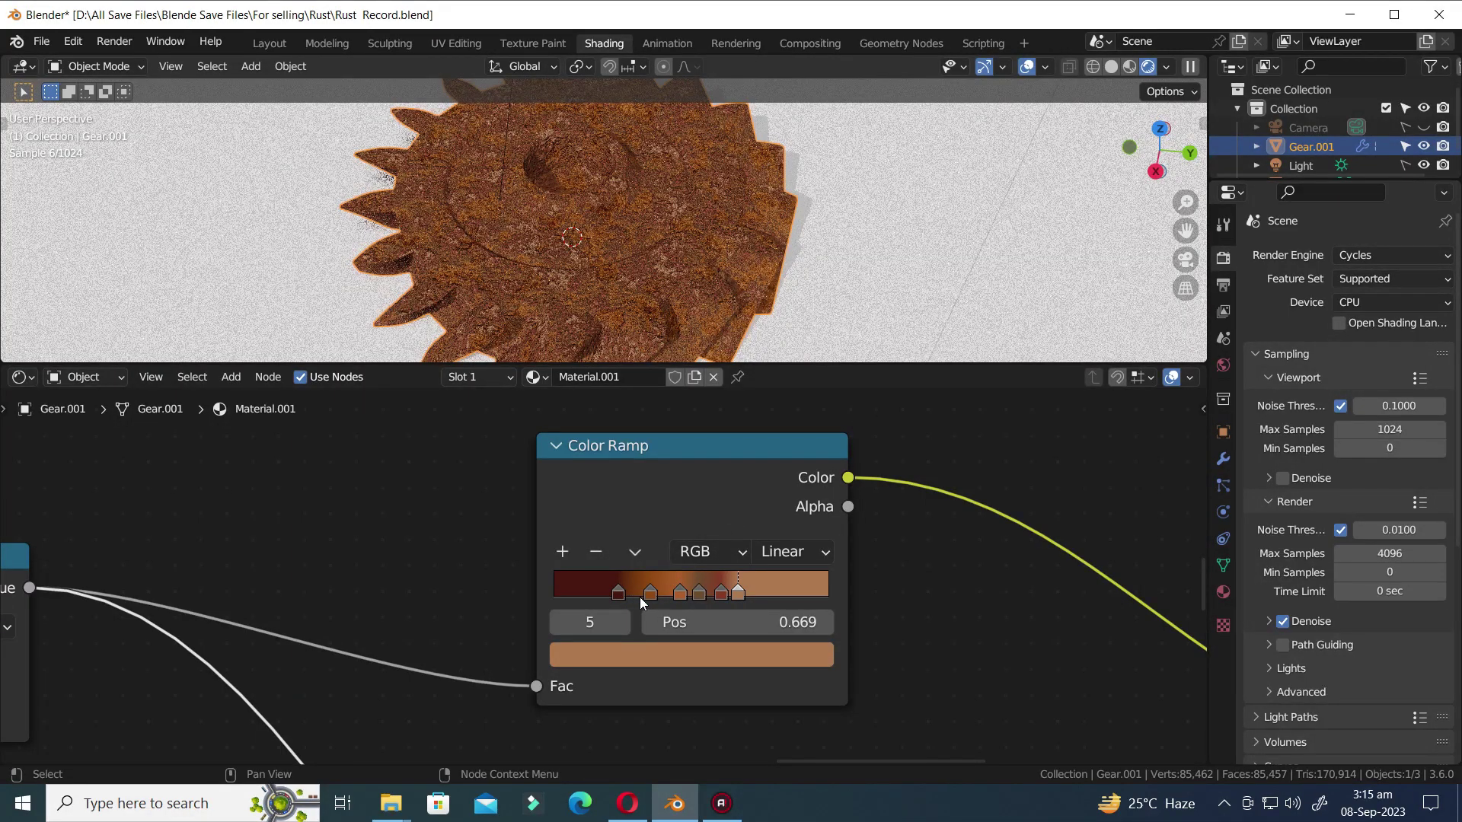
{"action": "mouse_move", "coordinate": [644, 595]}
{"action": "left_mouse_down"}
{"action": "mouse_move", "coordinate": [729, 600]}
{"action": "mouse_move", "coordinate": [673, 597]}
{"action": "left_mouse_up"}
{"action": "left_click", "coordinate": [670, 600]}
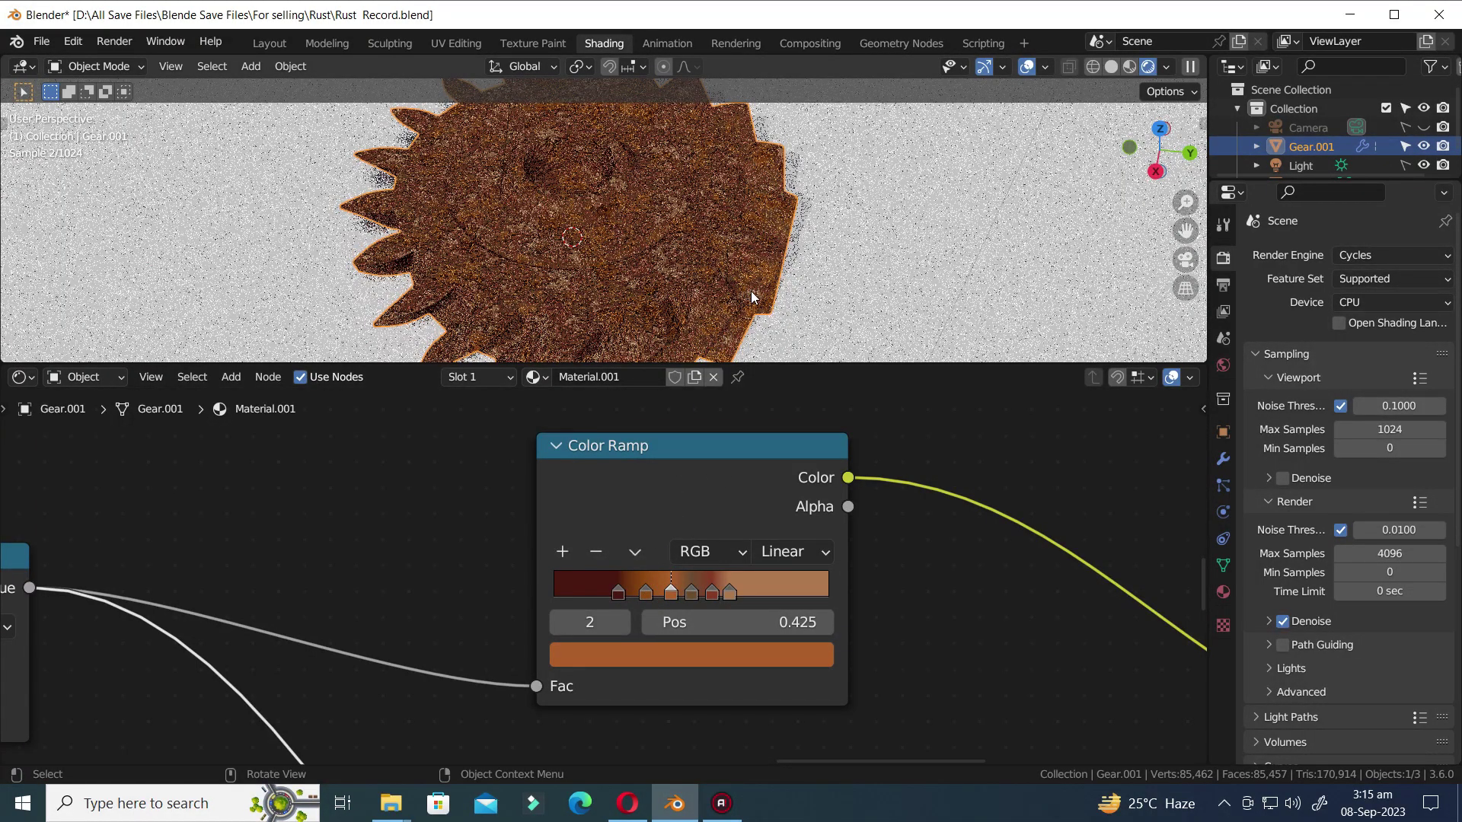
{"action": "middle_click_drag", "start_coordinate": [753, 297], "coordinate": [766, 234]}
{"action": "key", "text": "ctrl+s"}
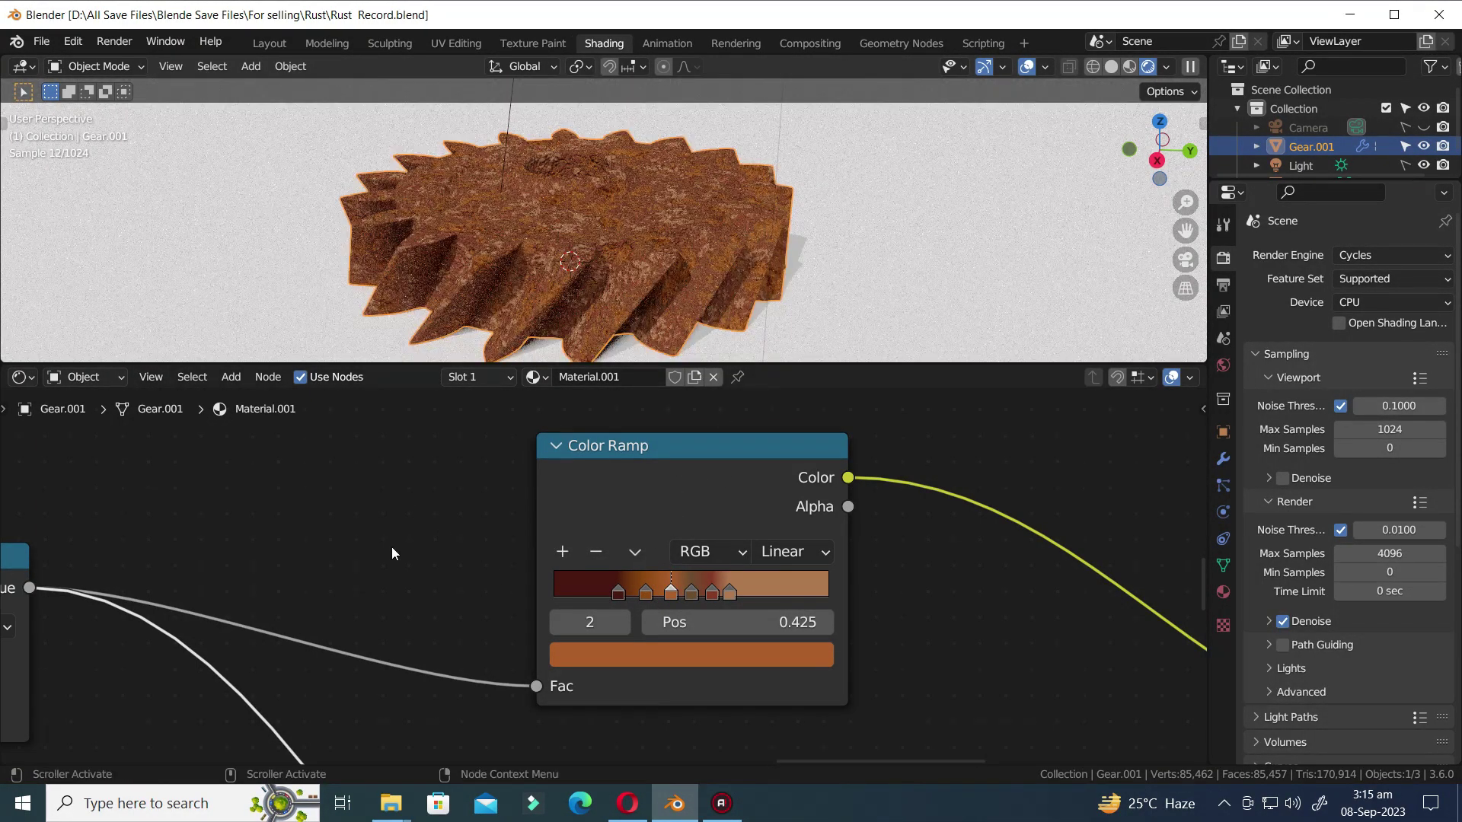
- Move the upper Ammount and Spread mask node cluster, through its Map Range, closer to the shader nodes and save the file
{"action": "scroll", "coordinate": [391, 547], "scroll_direction": "down", "scroll_amount": 10}
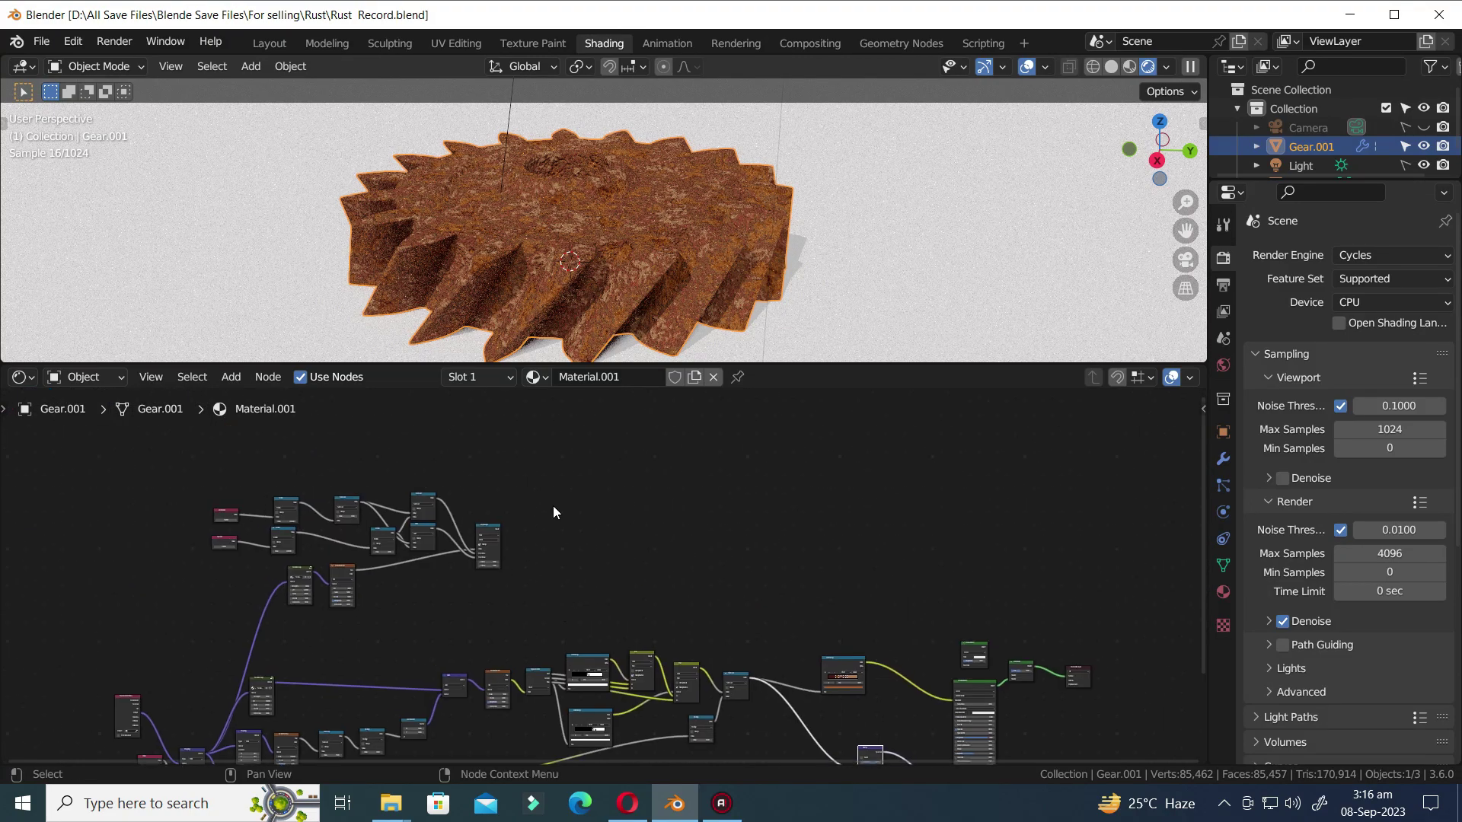
{"action": "left_click_drag", "start_coordinate": [582, 466], "coordinate": [205, 606]}
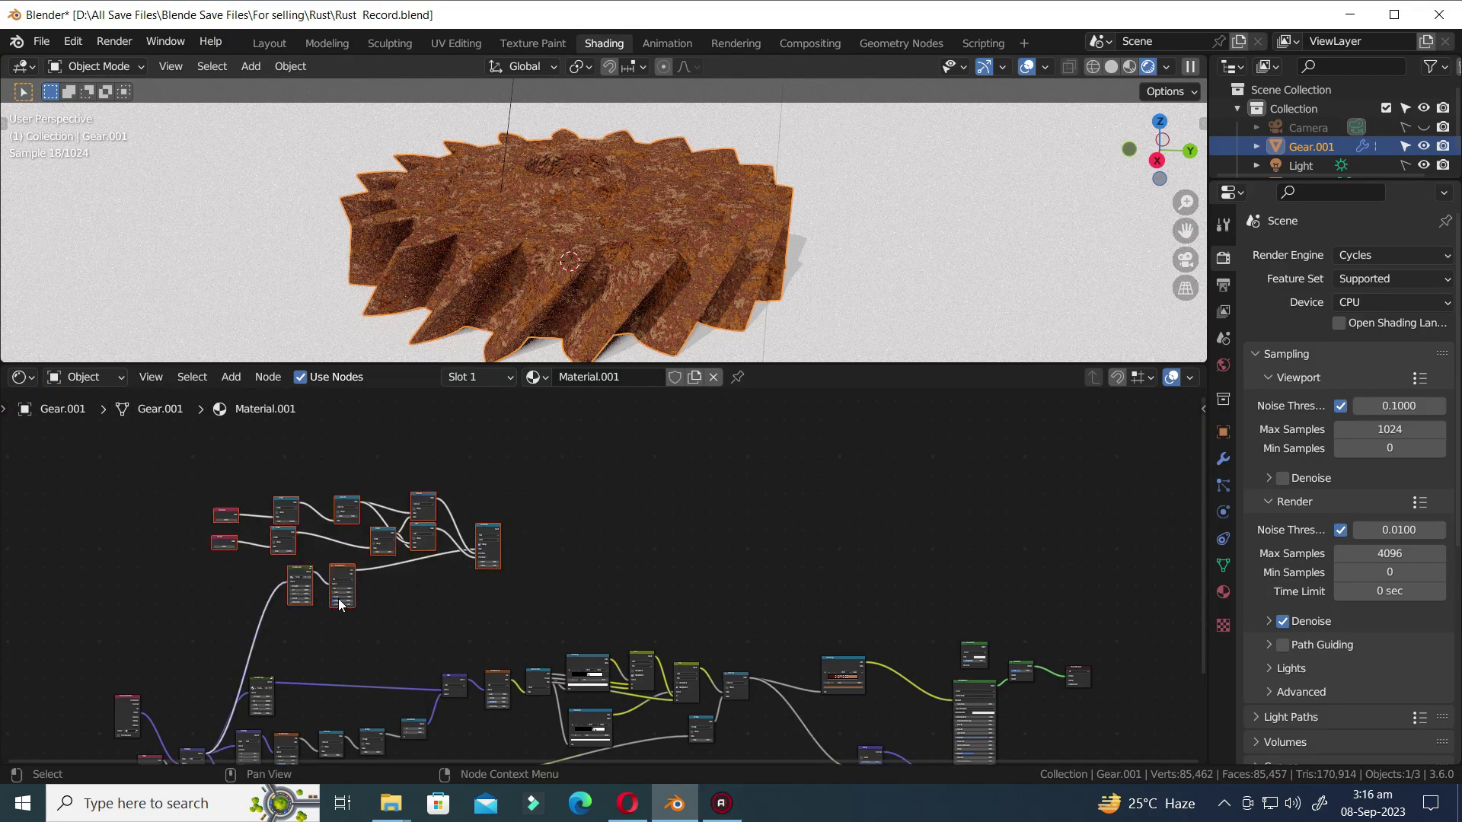
{"action": "left_click_drag", "start_coordinate": [338, 599], "coordinate": [845, 622]}
{"action": "scroll", "coordinate": [911, 623], "scroll_direction": "up", "scroll_amount": 3}
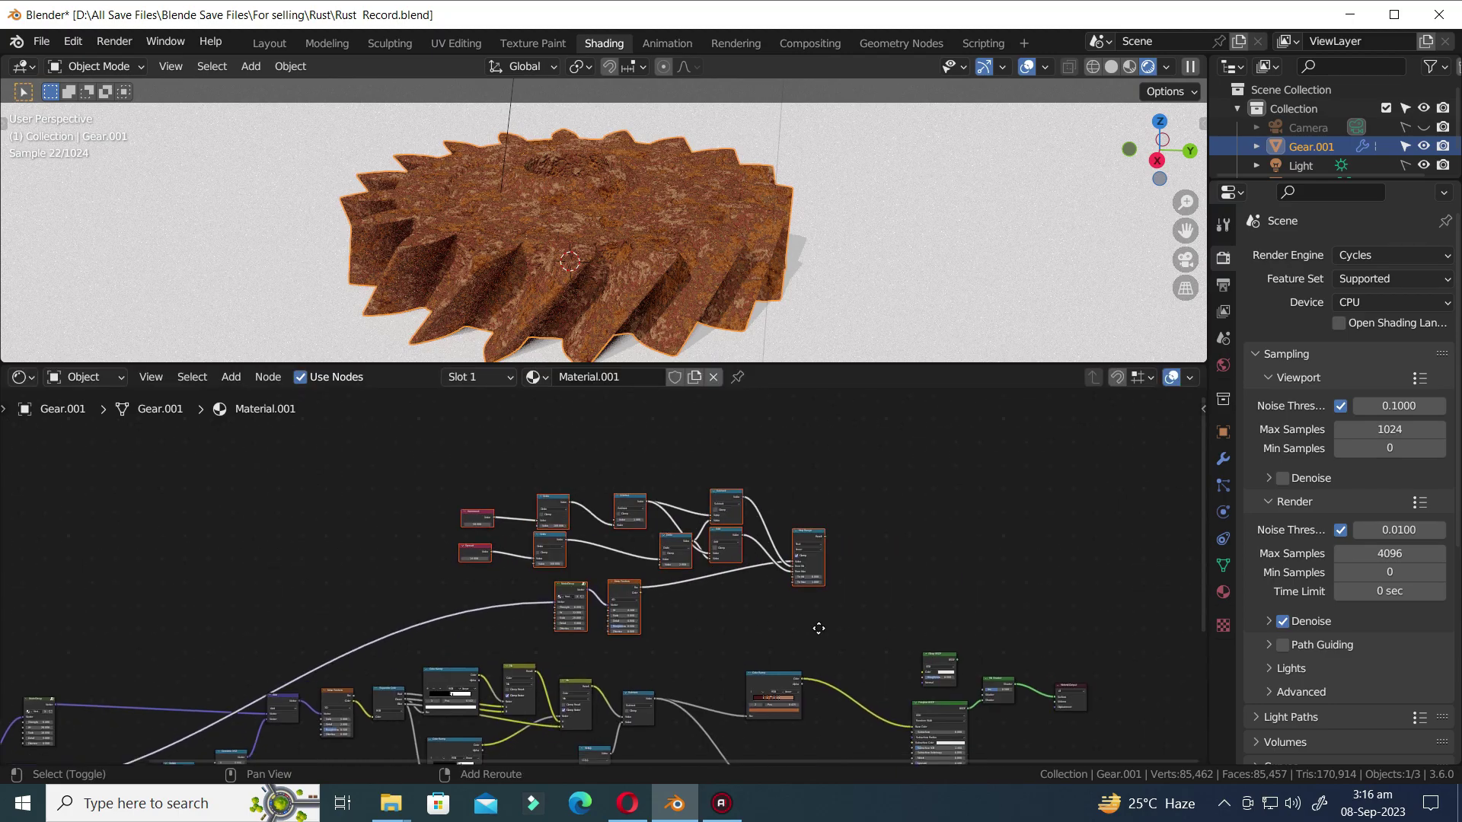
{"action": "key", "text": "ctrl+s"}
- Connect the Map Range node's Result to the Mix Shader's Fac input
{"action": "middle_click_drag", "start_coordinate": [819, 628], "coordinate": [646, 564]}
{"action": "scroll", "coordinate": [887, 617], "scroll_direction": "up", "scroll_amount": 2}
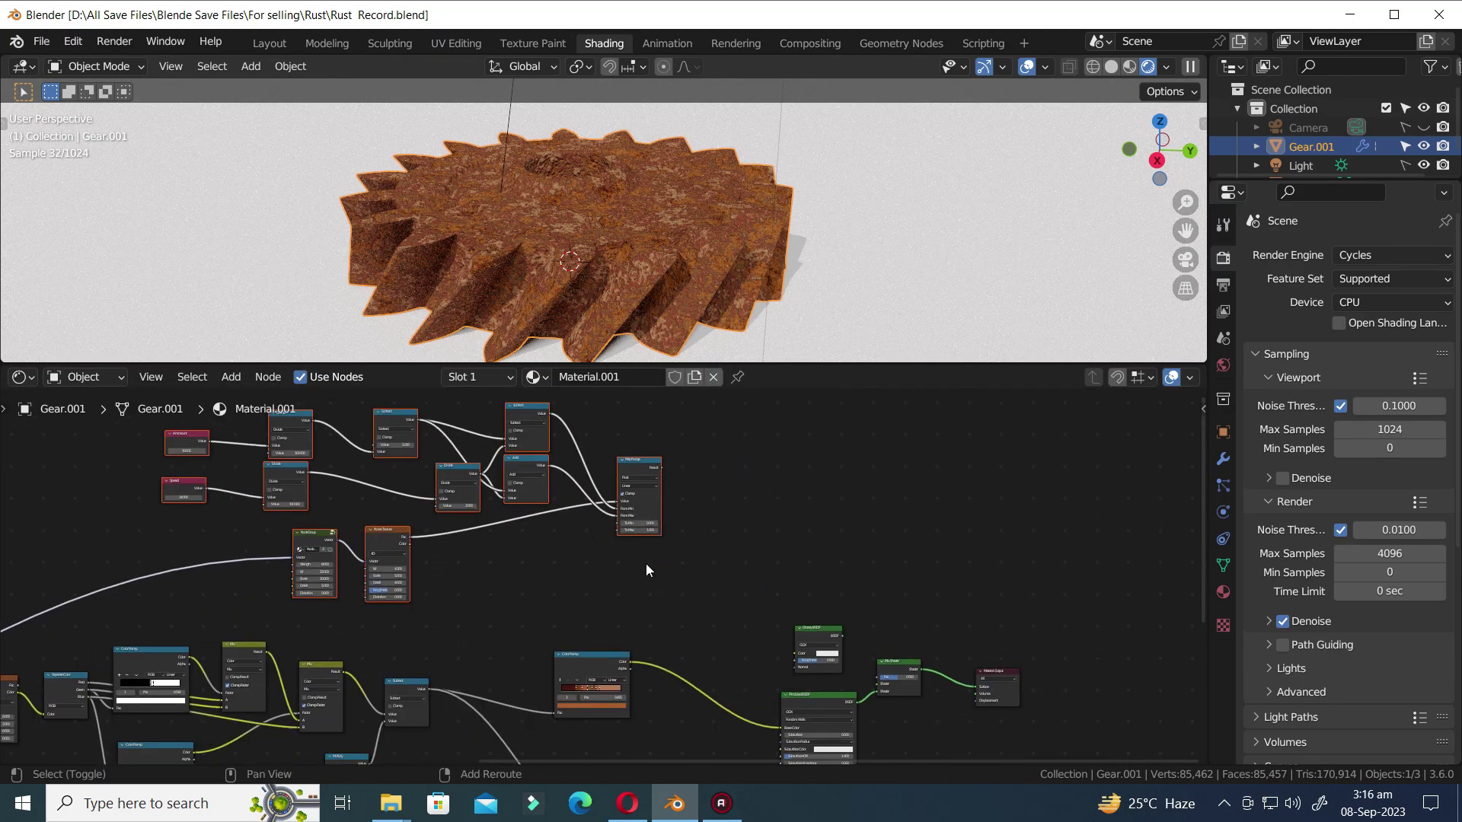
{"action": "scroll", "coordinate": [664, 524], "scroll_direction": "up", "scroll_amount": 1}
{"action": "left_click_drag", "start_coordinate": [672, 449], "coordinate": [923, 695]}
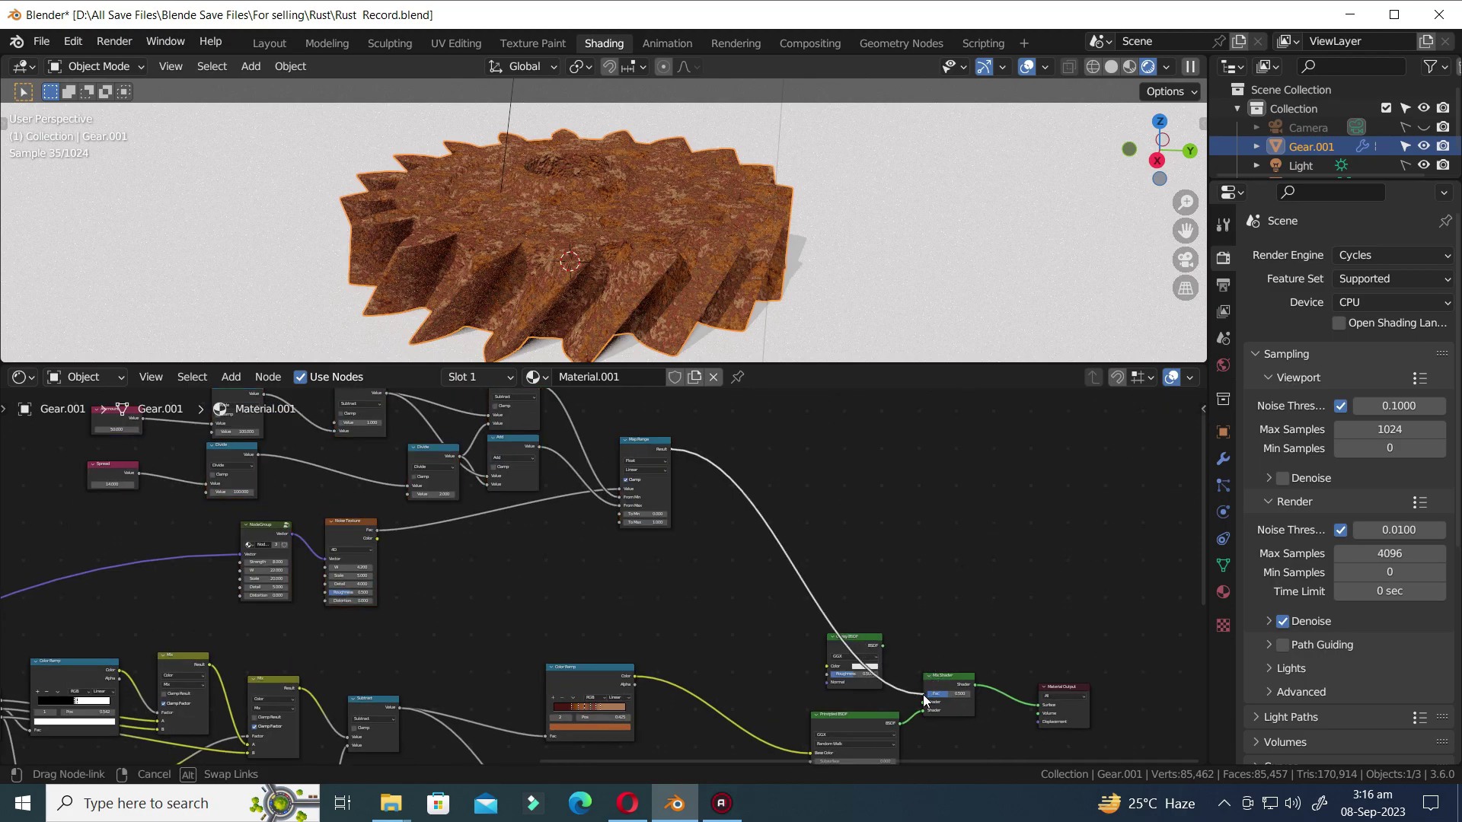
- Move the Glossy BSDF away from the Mix Shader, connect it to the first Shader input, and save the file
{"action": "left_click_drag", "start_coordinate": [847, 661], "coordinate": [758, 656], "text": "alt"}
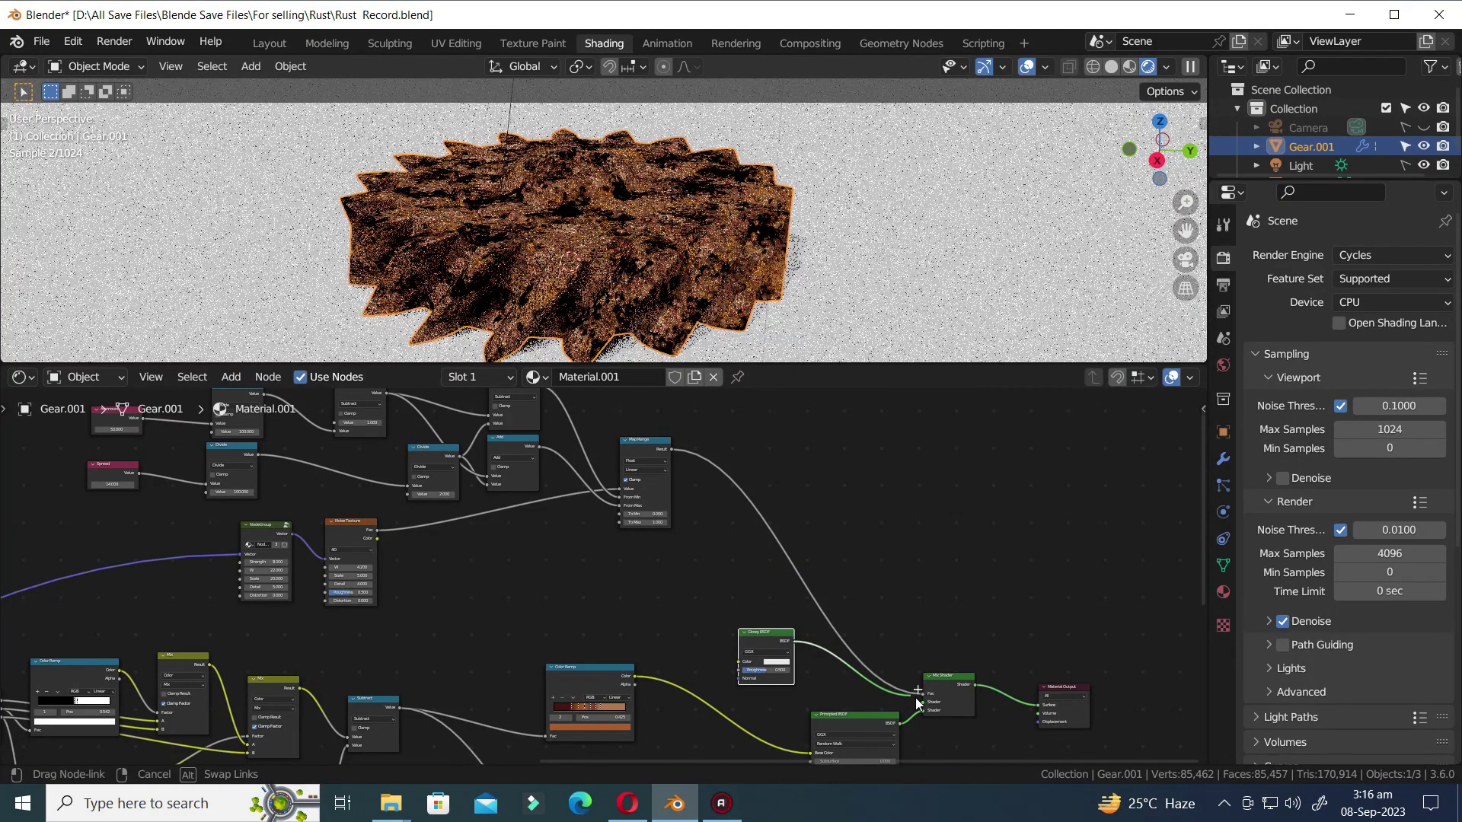
{"action": "left_click_drag", "start_coordinate": [921, 702], "coordinate": [923, 702]}
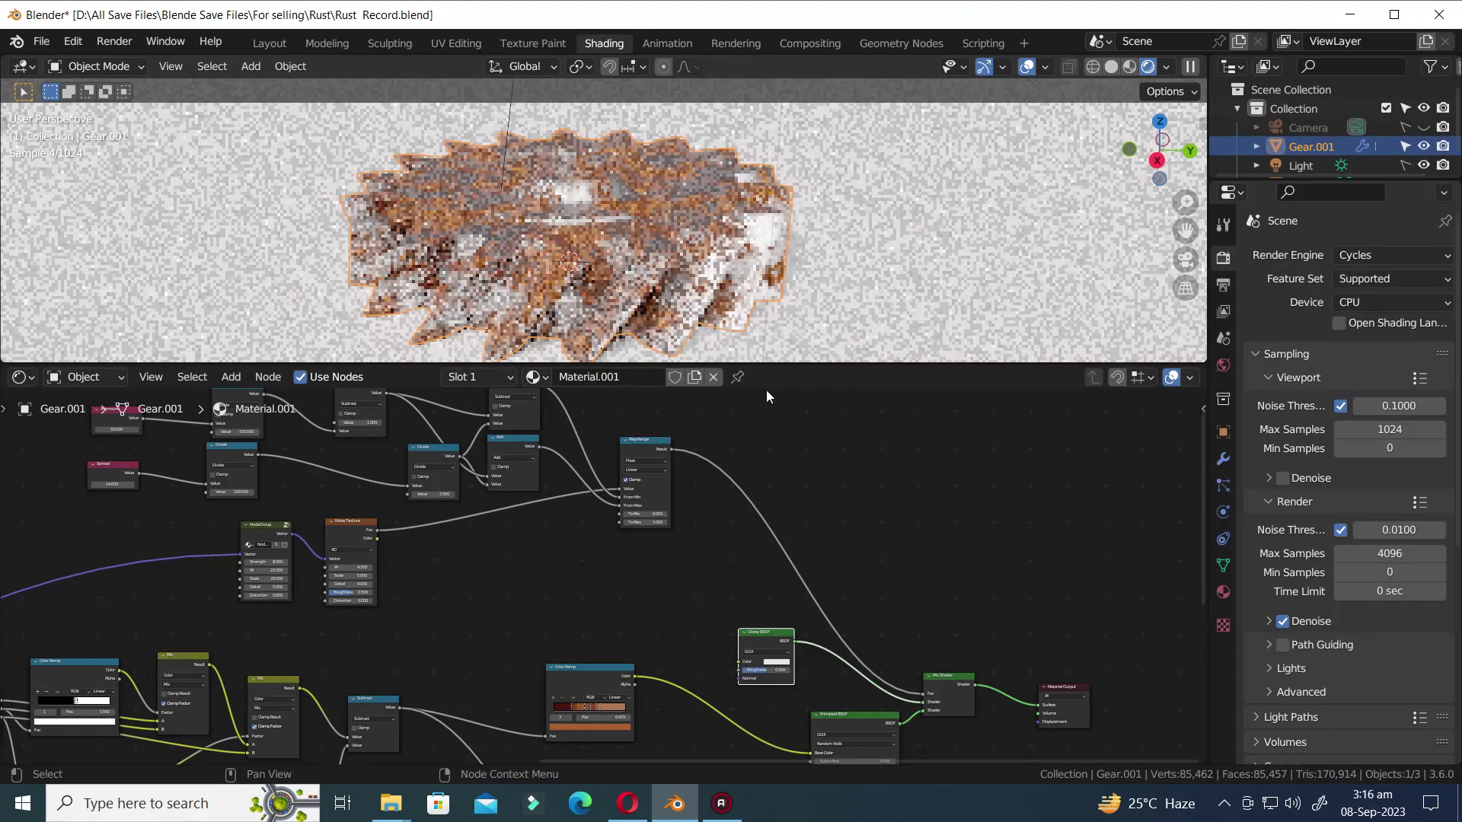
{"action": "key", "text": "ctrl+s"}
{"action": "middle_click_drag", "start_coordinate": [784, 283], "coordinate": [789, 267]}
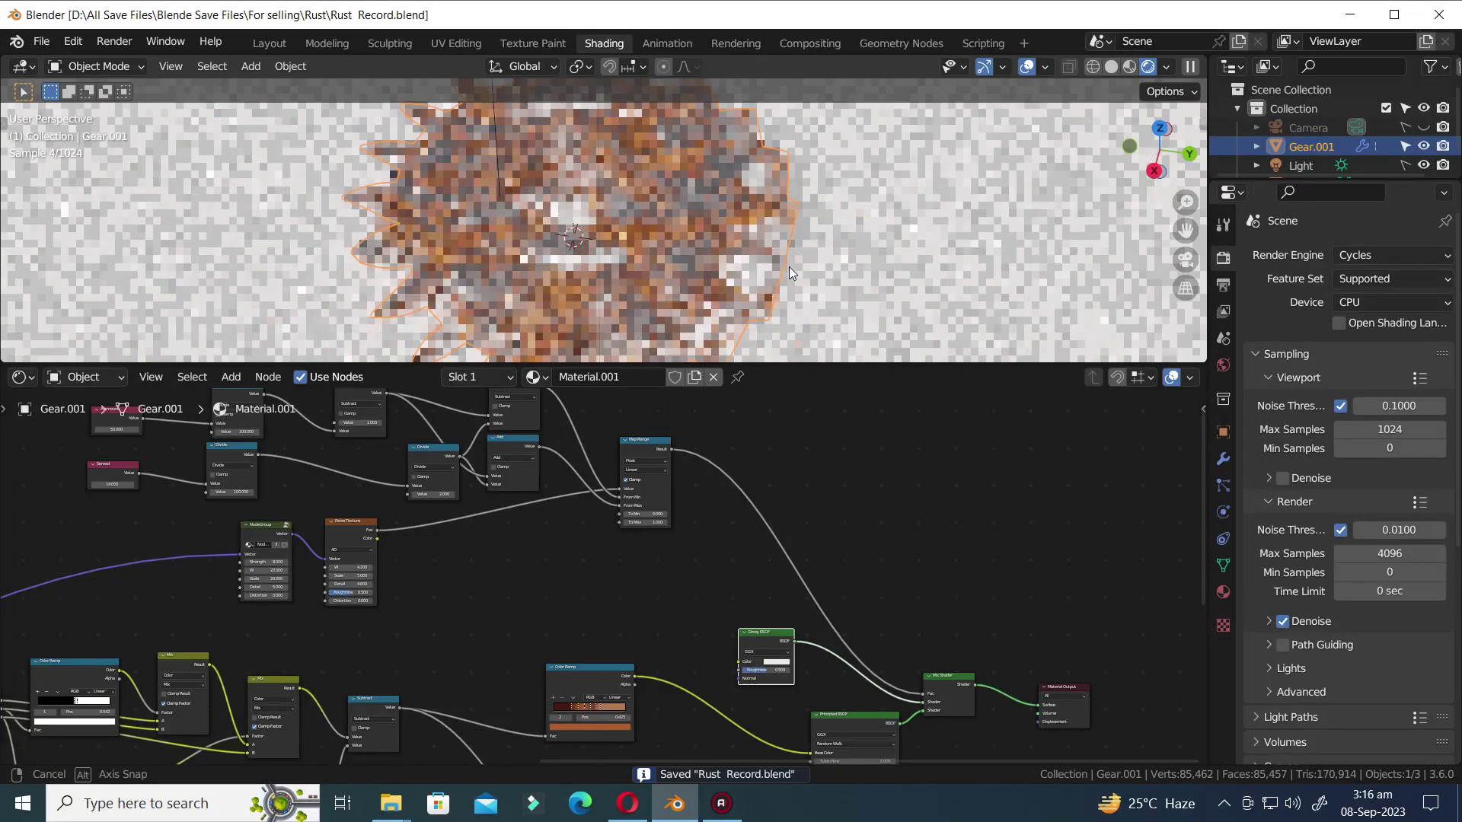
- Duplicate the Subtract node, insert the copy on the link into the Bump node's Height, and save the file
{"action": "middle_click_drag", "start_coordinate": [757, 677], "coordinate": [882, 456], "text": "shift"}
{"action": "left_click", "coordinate": [490, 485]}
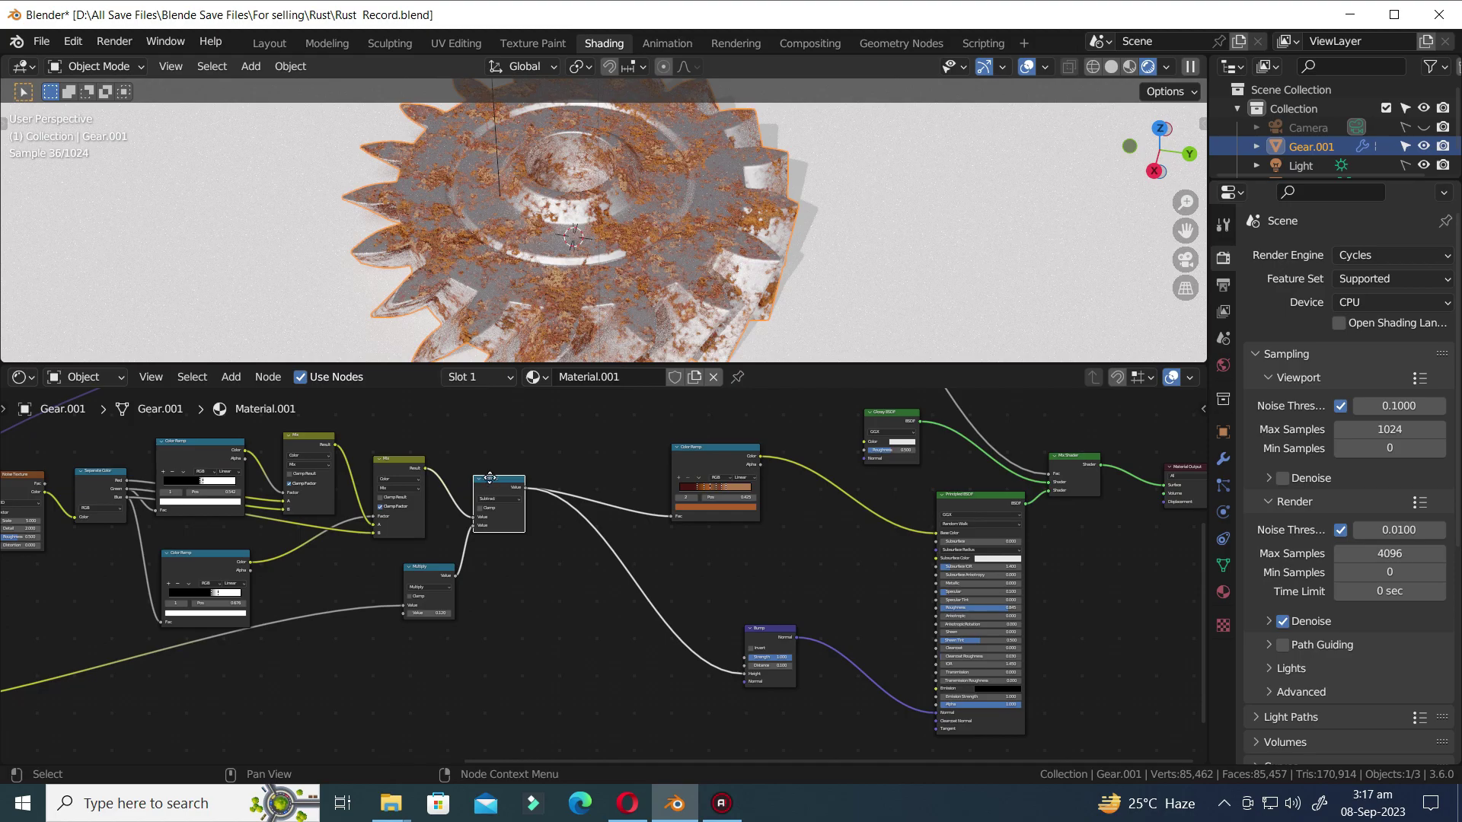
{"action": "key", "text": "shift+d"}
{"action": "left_click", "coordinate": [643, 573]}
{"action": "key", "text": "ctrl+s"}
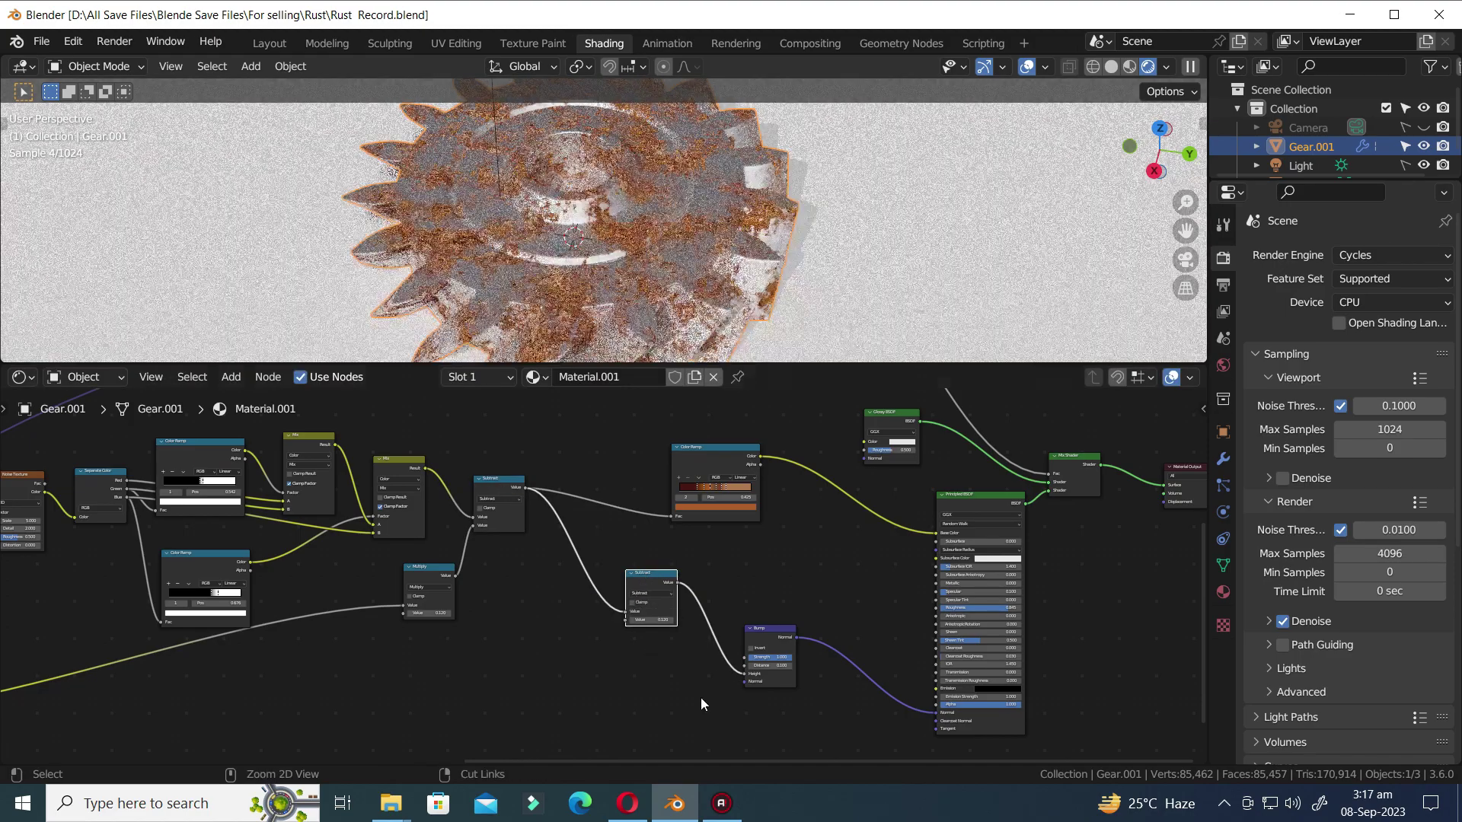
- Move the duplicated Subtract node's incoming link to its second Value input
{"action": "scroll", "coordinate": [702, 700], "scroll_direction": "up", "scroll_amount": 2}
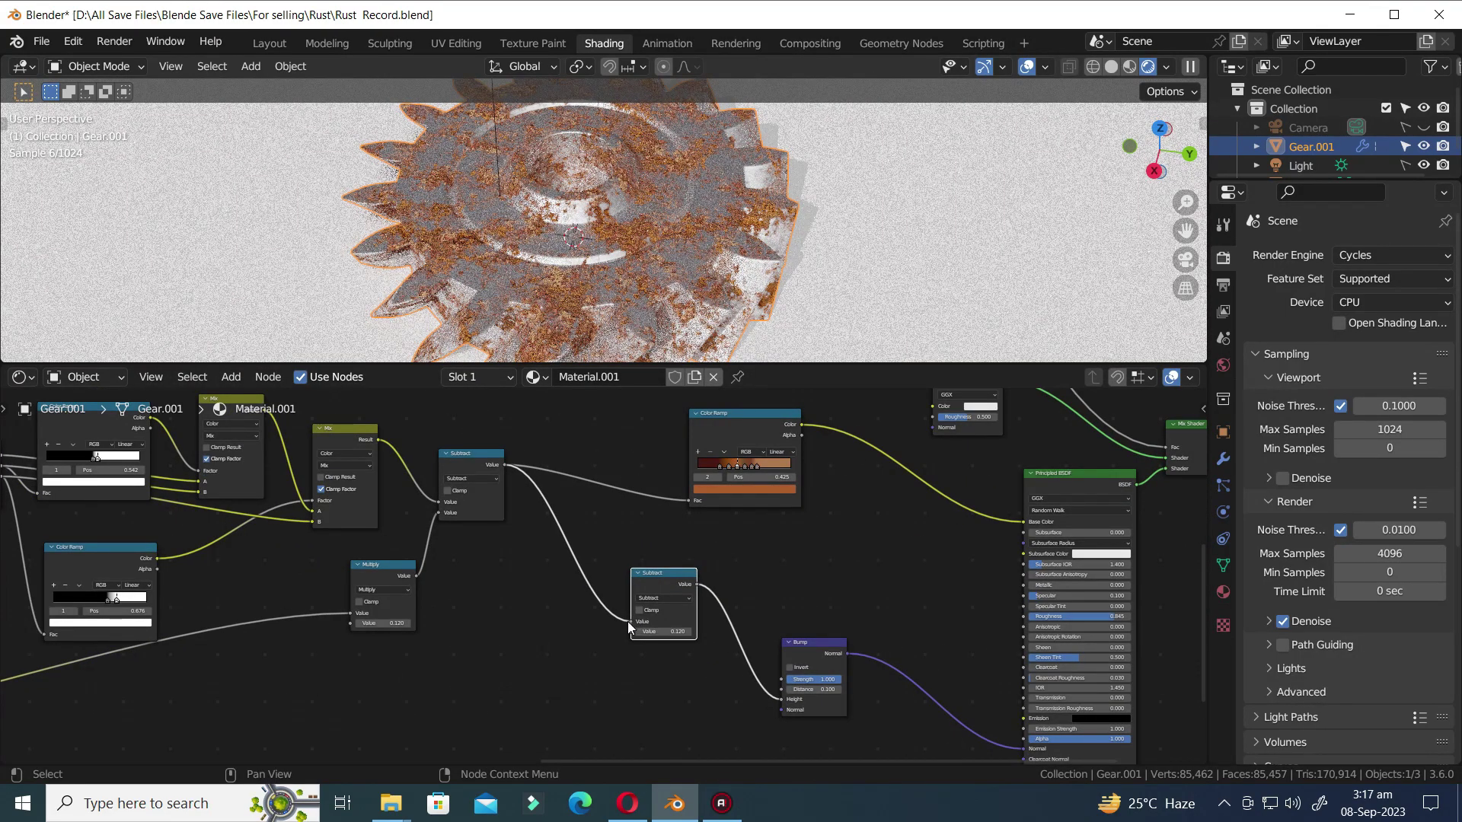
{"action": "left_click_drag", "start_coordinate": [628, 622], "coordinate": [632, 634]}
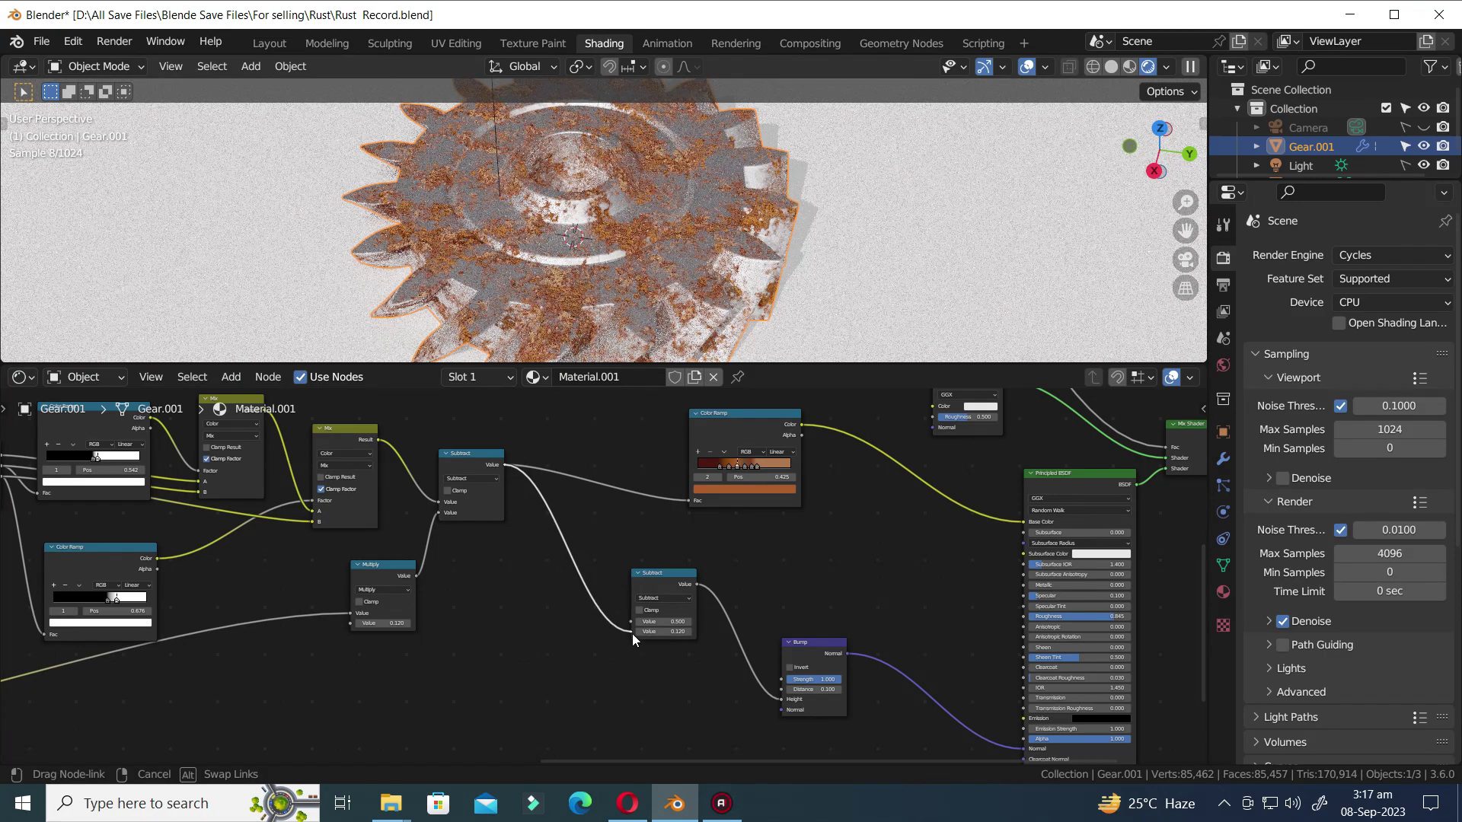
{"action": "scroll", "coordinate": [609, 555], "scroll_direction": "down", "scroll_amount": 3}
{"action": "middle_click_drag", "start_coordinate": [640, 582], "coordinate": [632, 622], "text": "shift"}
{"action": "scroll", "coordinate": [732, 540], "scroll_direction": "down", "scroll_amount": 2}
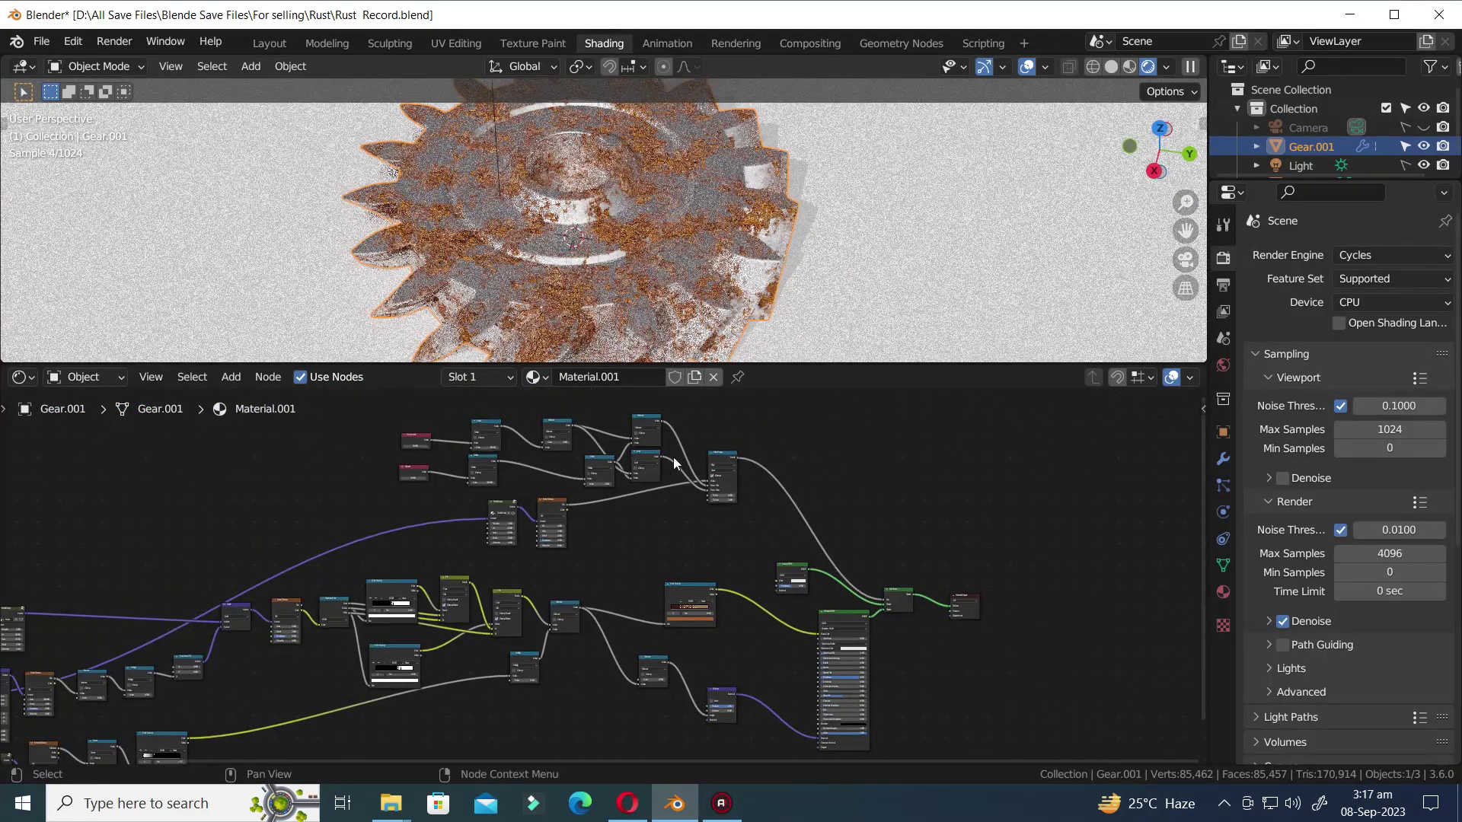
- Shift the mask node cluster away from the shaders and connect the Map Range's Result to the duplicated Subtract's second Value input
{"action": "left_click_drag", "start_coordinate": [385, 427], "coordinate": [765, 510]}
{"action": "key", "text": "g"}
{"action": "left_click", "coordinate": [488, 516]}
{"action": "left_click_drag", "start_coordinate": [583, 458], "coordinate": [626, 618]}
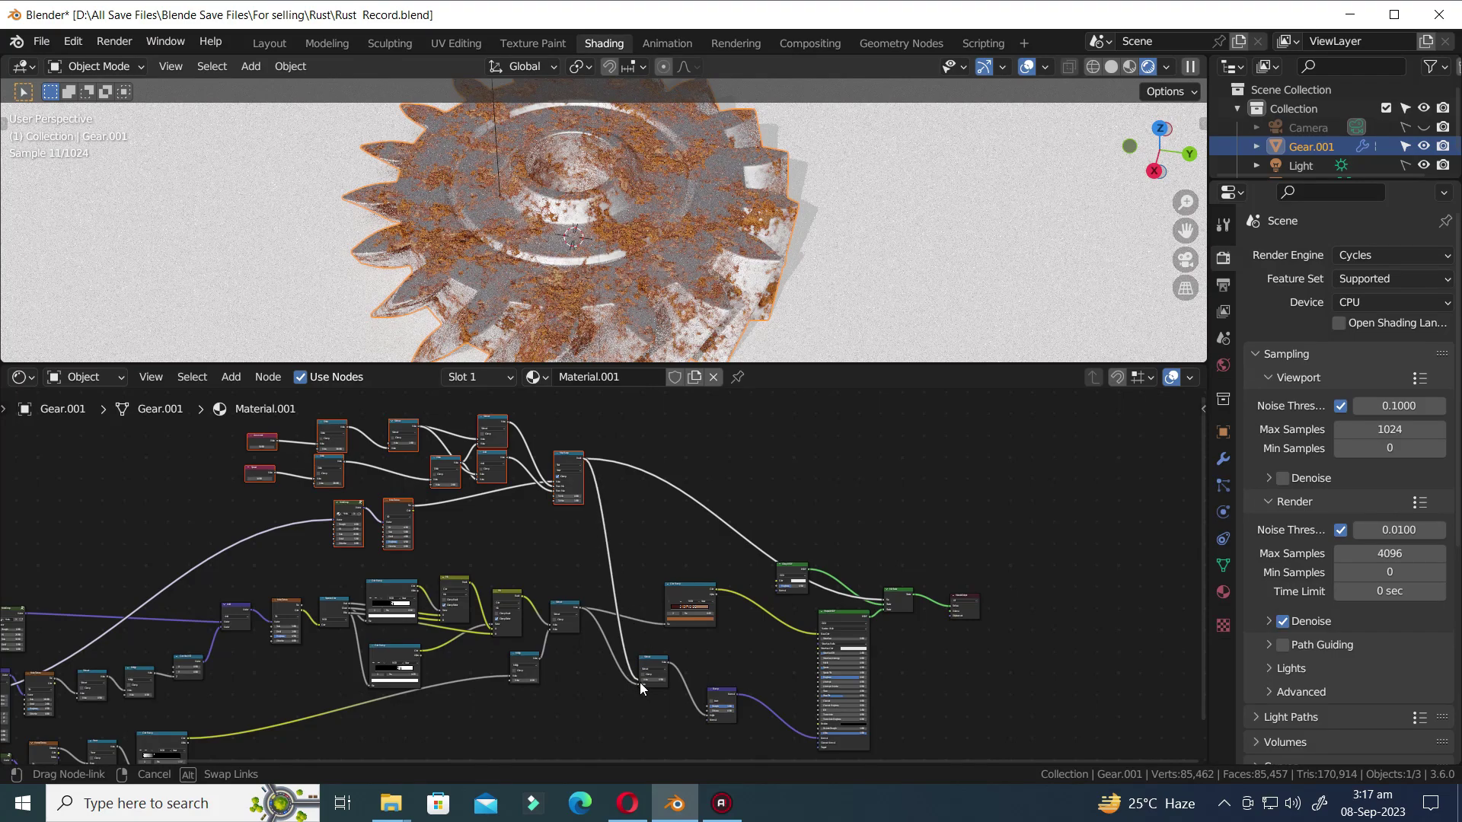
{"action": "left_click_drag", "start_coordinate": [640, 682], "coordinate": [640, 683]}
- Move the Map Range link to the duplicated Subtract's first Value and connect the original Subtract's output to its second Value
{"action": "scroll", "coordinate": [670, 704], "scroll_direction": "up", "scroll_amount": 3}
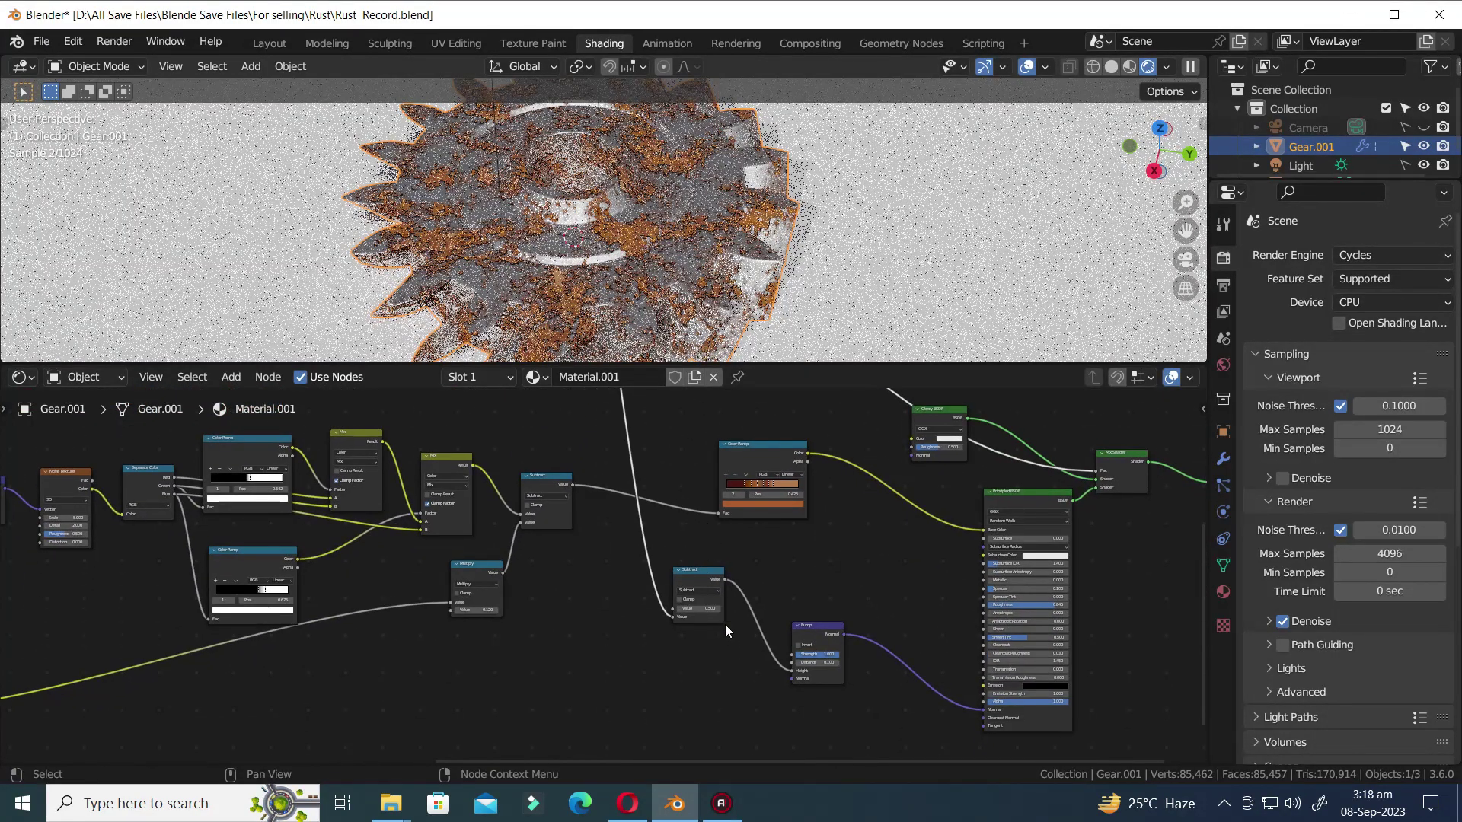
{"action": "scroll", "coordinate": [725, 629], "scroll_direction": "up", "scroll_amount": 2}
{"action": "left_click_drag", "start_coordinate": [697, 632], "coordinate": [698, 621]}
{"action": "left_click_drag", "start_coordinate": [558, 450], "coordinate": [699, 630]}
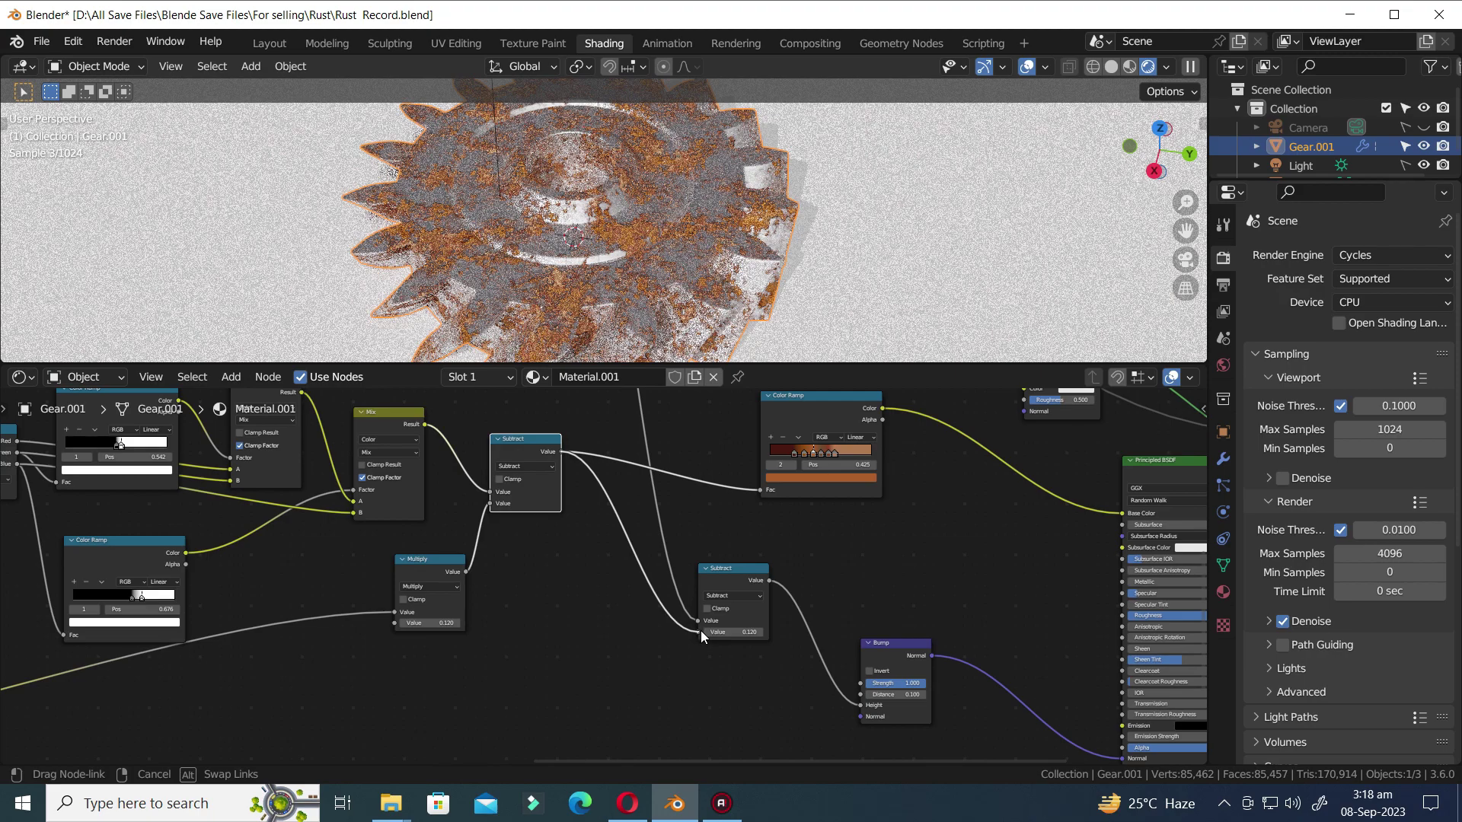
- Change the operation of the duplicated Subtract node feeding the Bump to Multiply
{"action": "scroll", "coordinate": [795, 610], "scroll_direction": "up", "scroll_amount": 4}
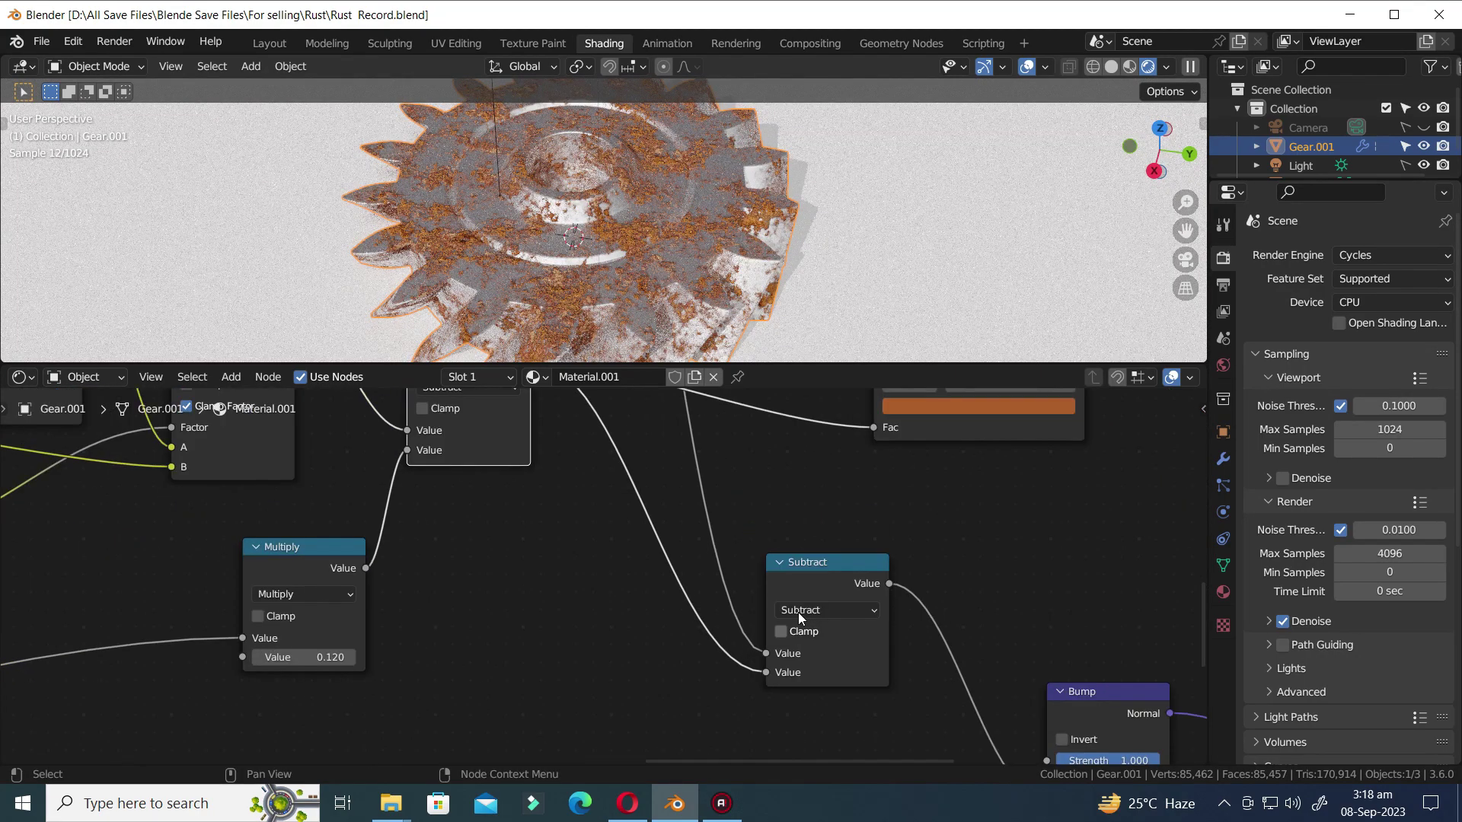
{"action": "middle_click_drag", "start_coordinate": [875, 659], "coordinate": [824, 649]}
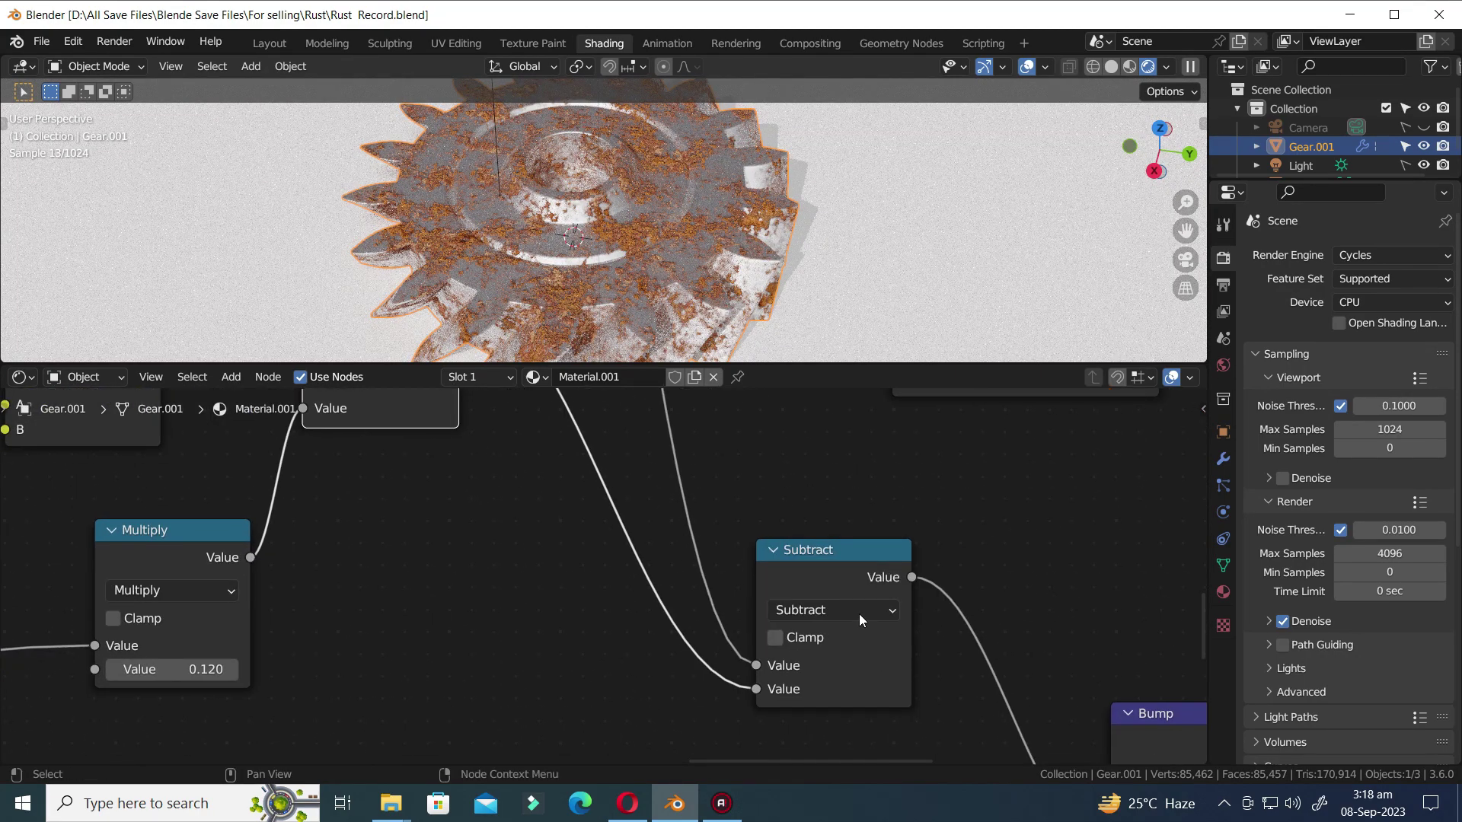
{"action": "left_click", "coordinate": [859, 614]}
{"action": "left_click", "coordinate": [722, 381]}
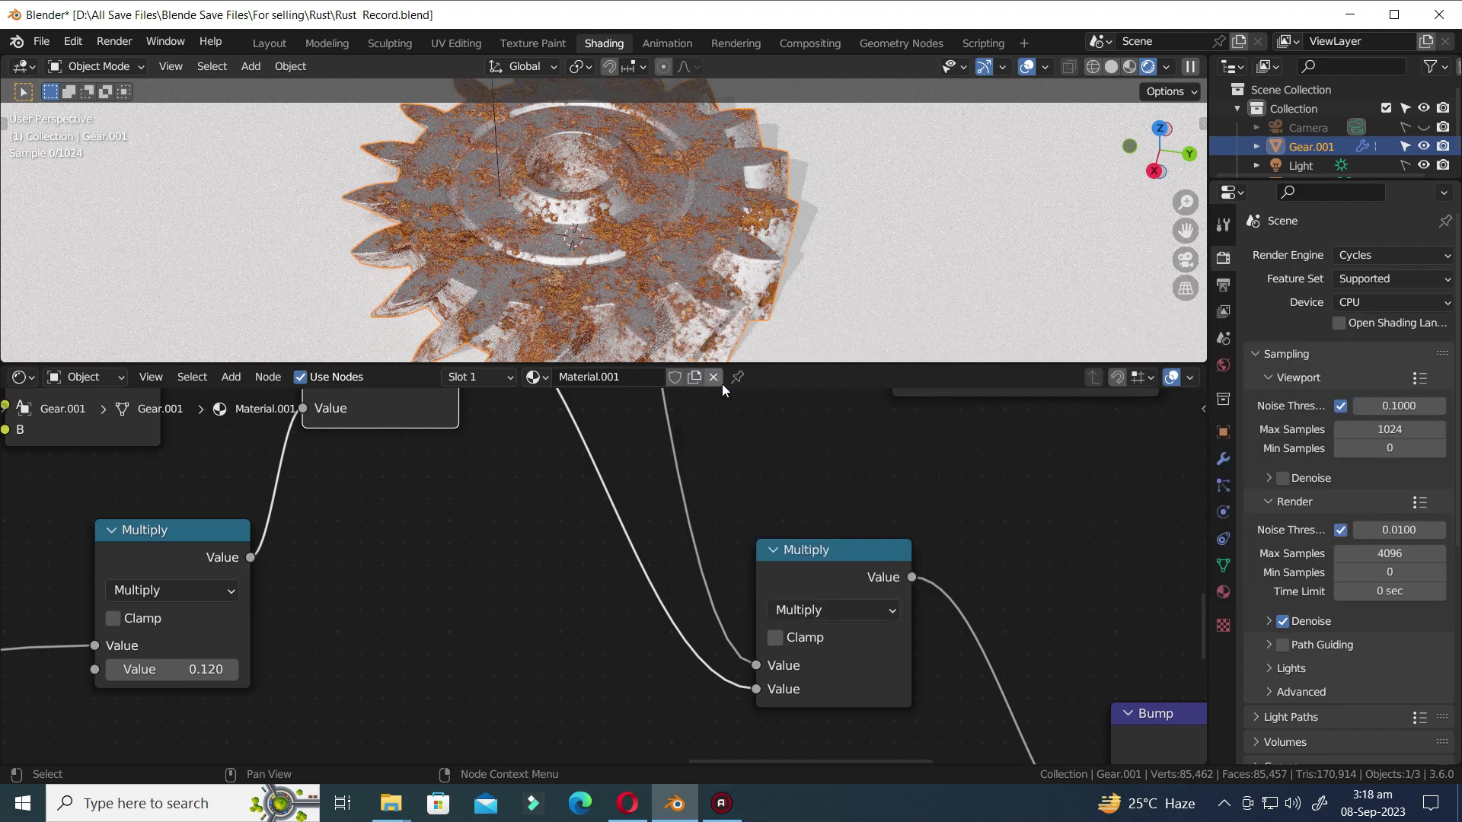
- Set the Ammount value node to 58.4 to spread the rust coverage
{"action": "scroll", "coordinate": [452, 644], "scroll_direction": "down", "scroll_amount": 5}
{"action": "scroll", "coordinate": [452, 644], "scroll_direction": "down", "scroll_amount": 4}
{"action": "middle_click_drag", "start_coordinate": [382, 591], "coordinate": [732, 765], "text": "shift"}
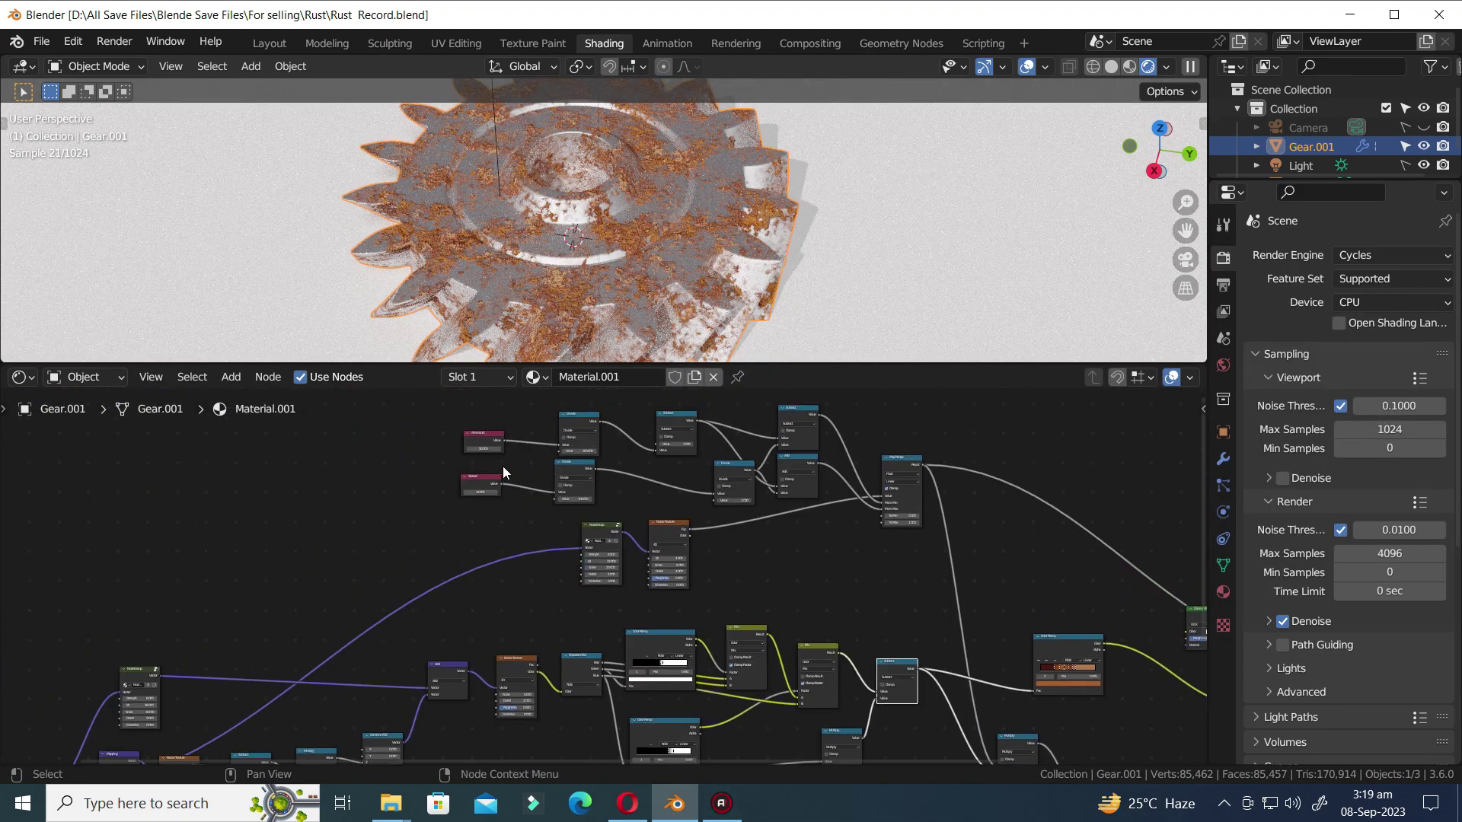
{"action": "scroll", "coordinate": [503, 466], "scroll_direction": "up", "scroll_amount": 4}
{"action": "middle_click_drag", "start_coordinate": [439, 434], "coordinate": [472, 573], "text": "shift"}
{"action": "scroll", "coordinate": [472, 573], "scroll_direction": "up", "scroll_amount": 11}
{"action": "middle_click_drag", "start_coordinate": [502, 623], "coordinate": [806, 670], "text": "shift"}
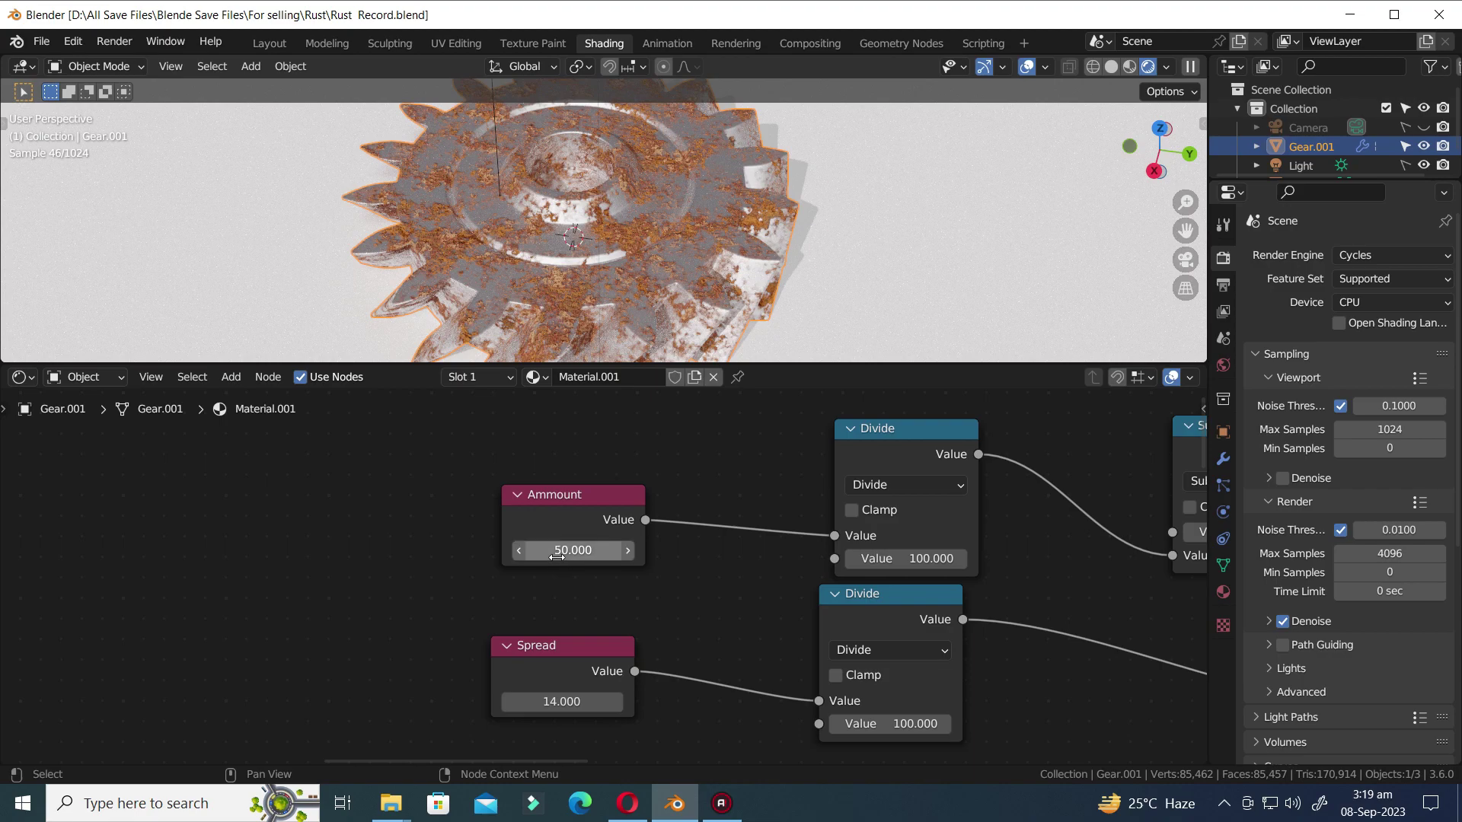
{"action": "mouse_move", "coordinate": [573, 550]}
{"action": "left_mouse_down"}
{"action": "mouse_move", "coordinate": [621, 550]}
{"action": "mouse_move", "coordinate": [558, 550]}
{"action": "mouse_move", "coordinate": [598, 550]}
{"action": "left_mouse_up"}
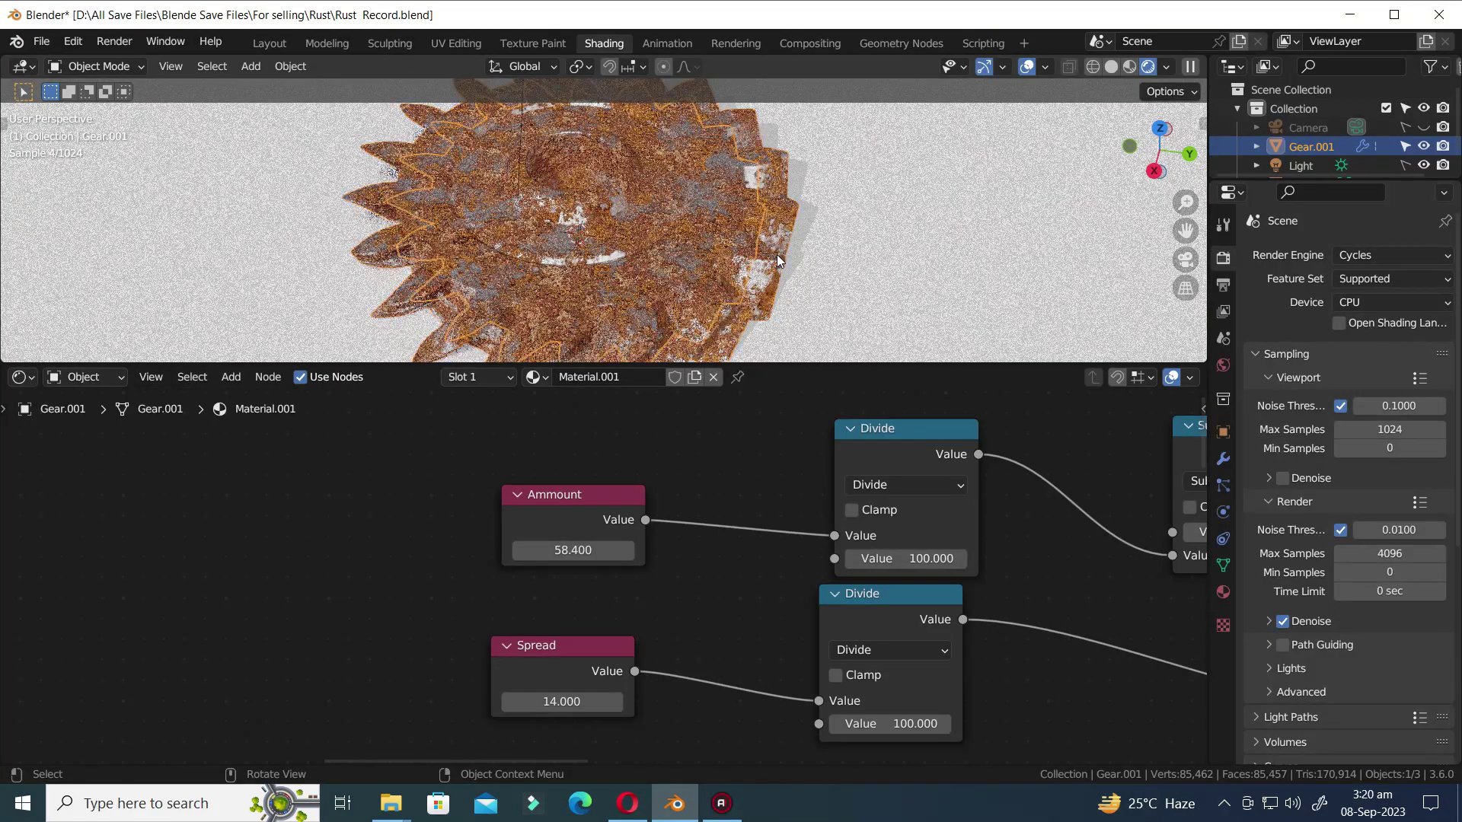
- Add a Voronoi Texture node on the link between the mask's Noise Texture and the Map Range
{"action": "scroll", "coordinate": [777, 254], "scroll_direction": "down", "scroll_amount": 1}
{"action": "middle_click_drag", "start_coordinate": [589, 656], "coordinate": [537, 610]}
{"action": "scroll", "coordinate": [842, 691], "scroll_direction": "down", "scroll_amount": 4}
{"action": "middle_click_drag", "start_coordinate": [841, 692], "coordinate": [522, 522]}
{"action": "key", "text": "shift+a"}
{"action": "type", "text": "sv"}
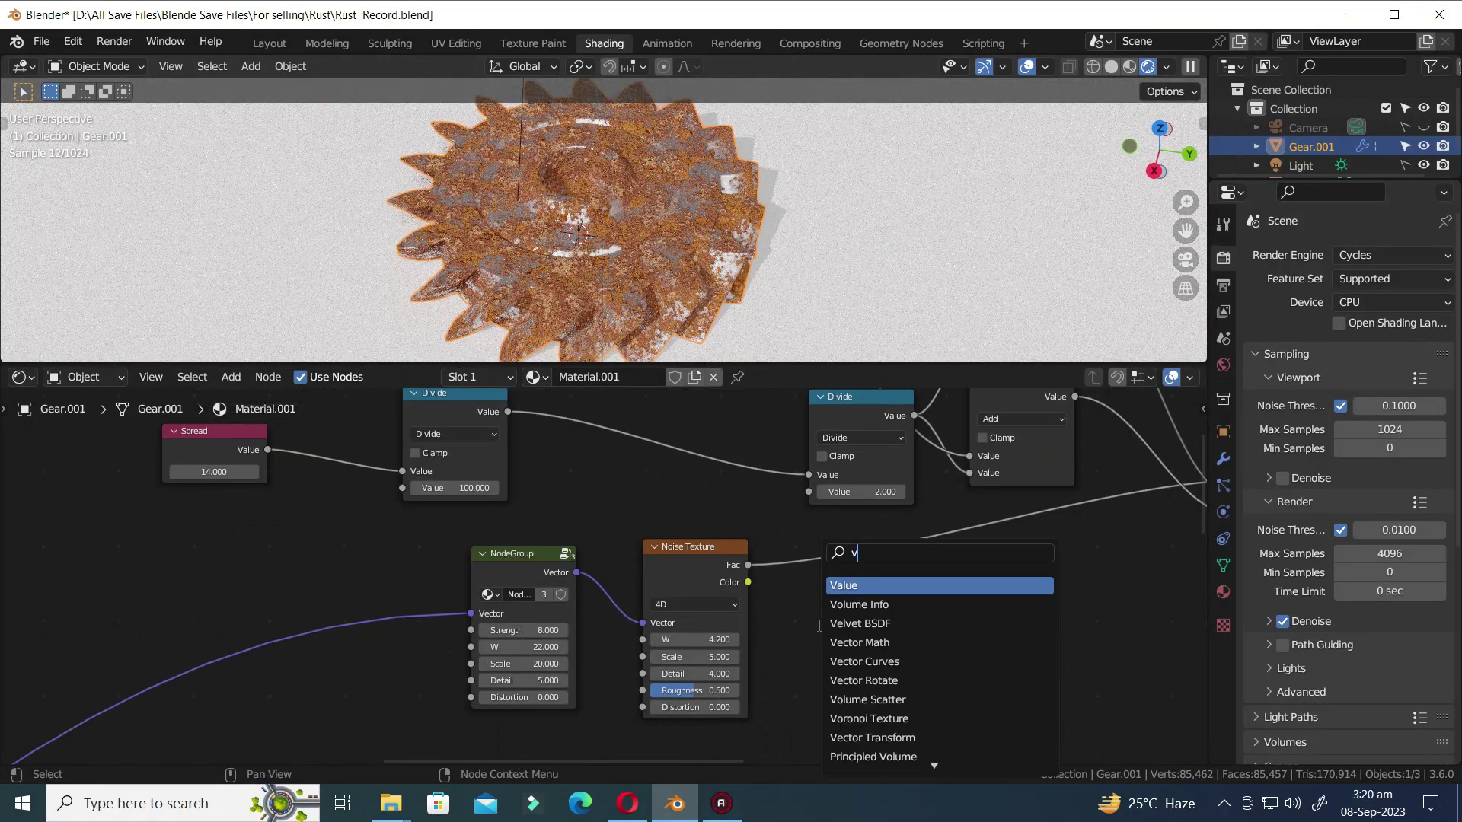
{"action": "type", "text": "oro"}
{"action": "key", "text": "Return"}
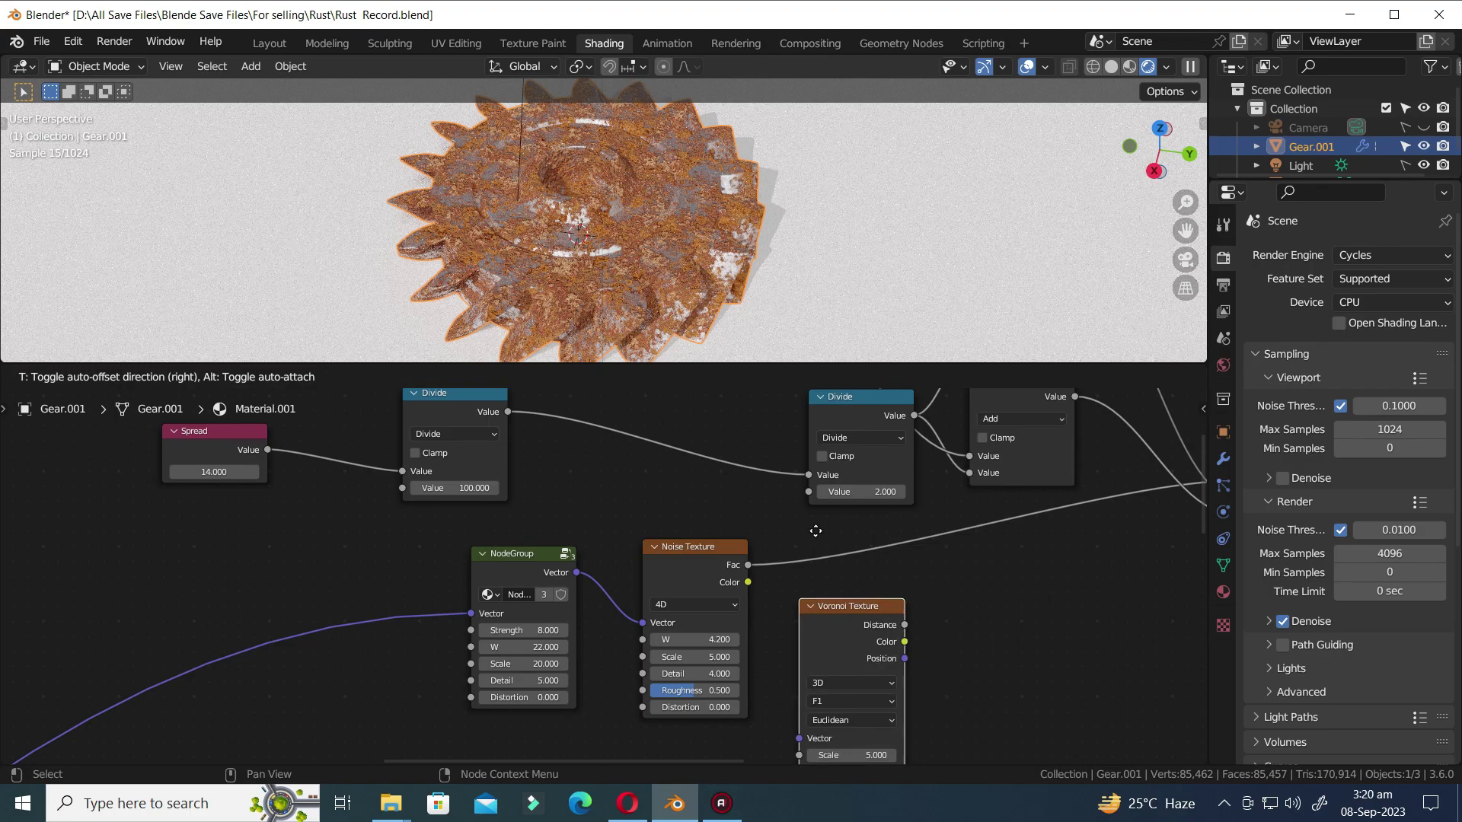
{"action": "left_click", "coordinate": [816, 529]}
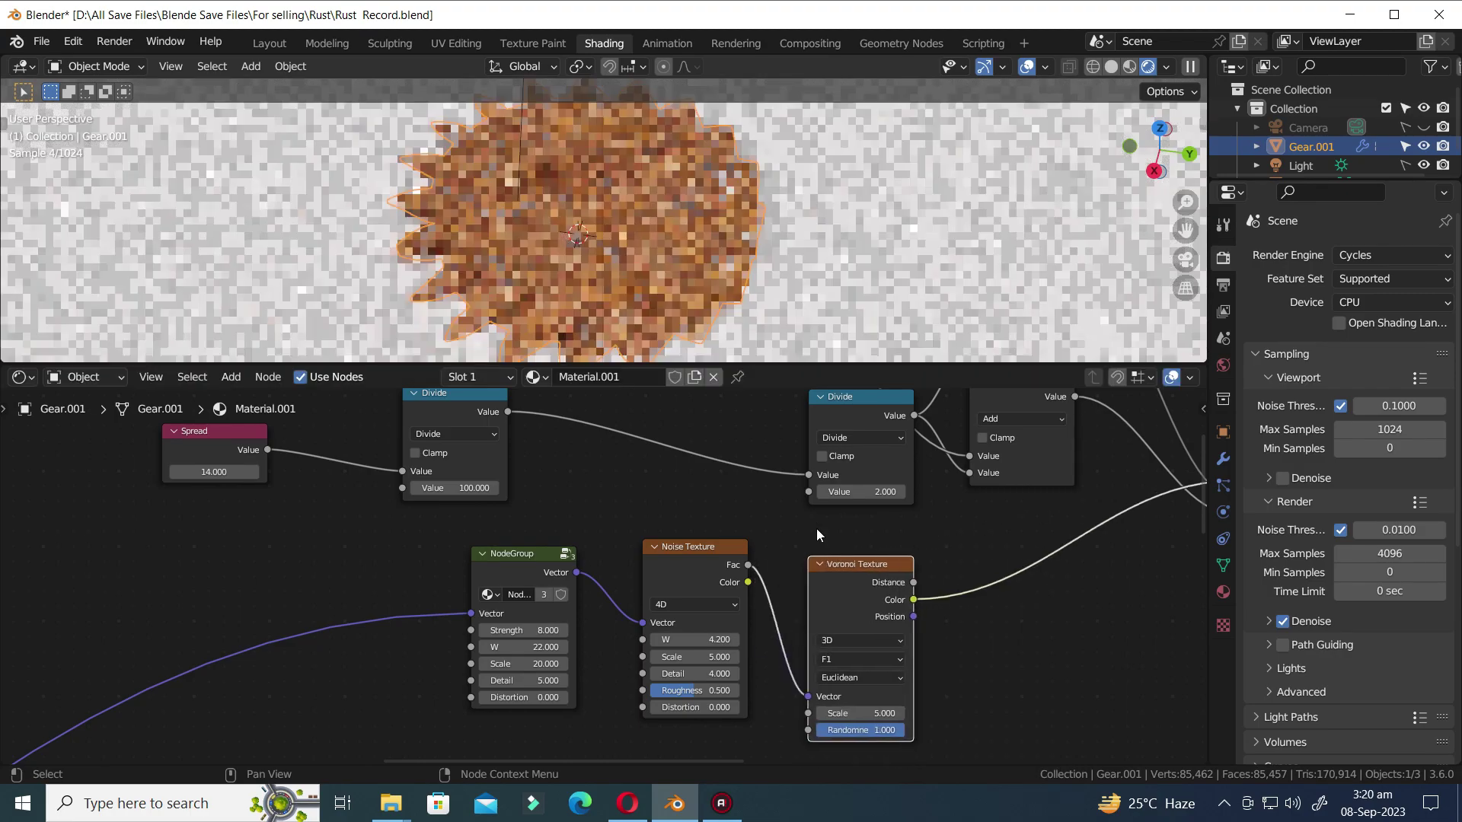
- Reconnect the NodeGroup's Vector output to the Voronoi Texture's Vector input and delete the mask's Noise Texture node
{"action": "left_click_drag", "start_coordinate": [644, 629], "coordinate": [661, 635]}
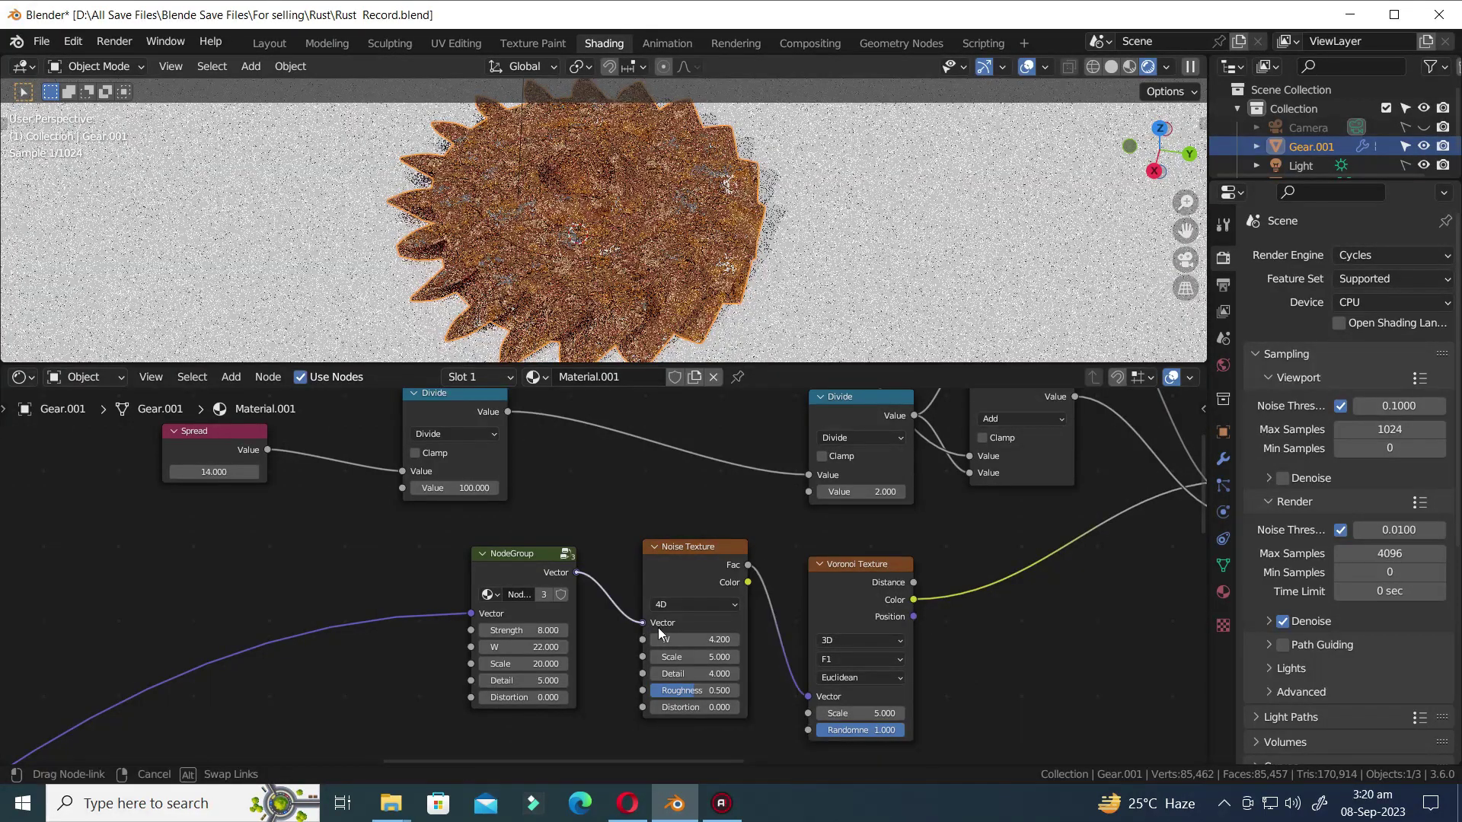
{"action": "left_click_drag", "start_coordinate": [779, 657], "coordinate": [805, 694]}
{"action": "left_click", "coordinate": [708, 550]}
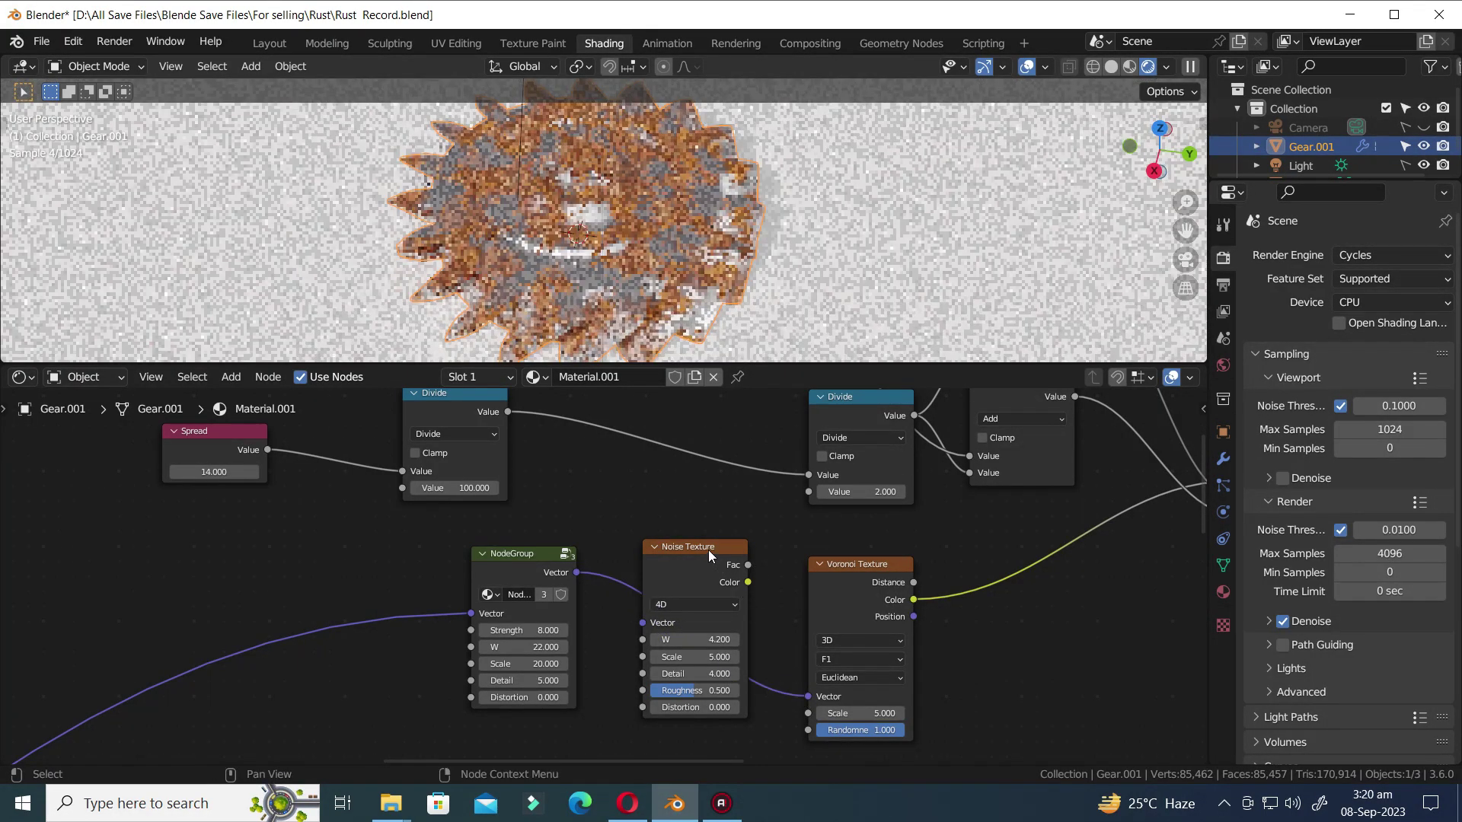
{"action": "key", "text": "x"}
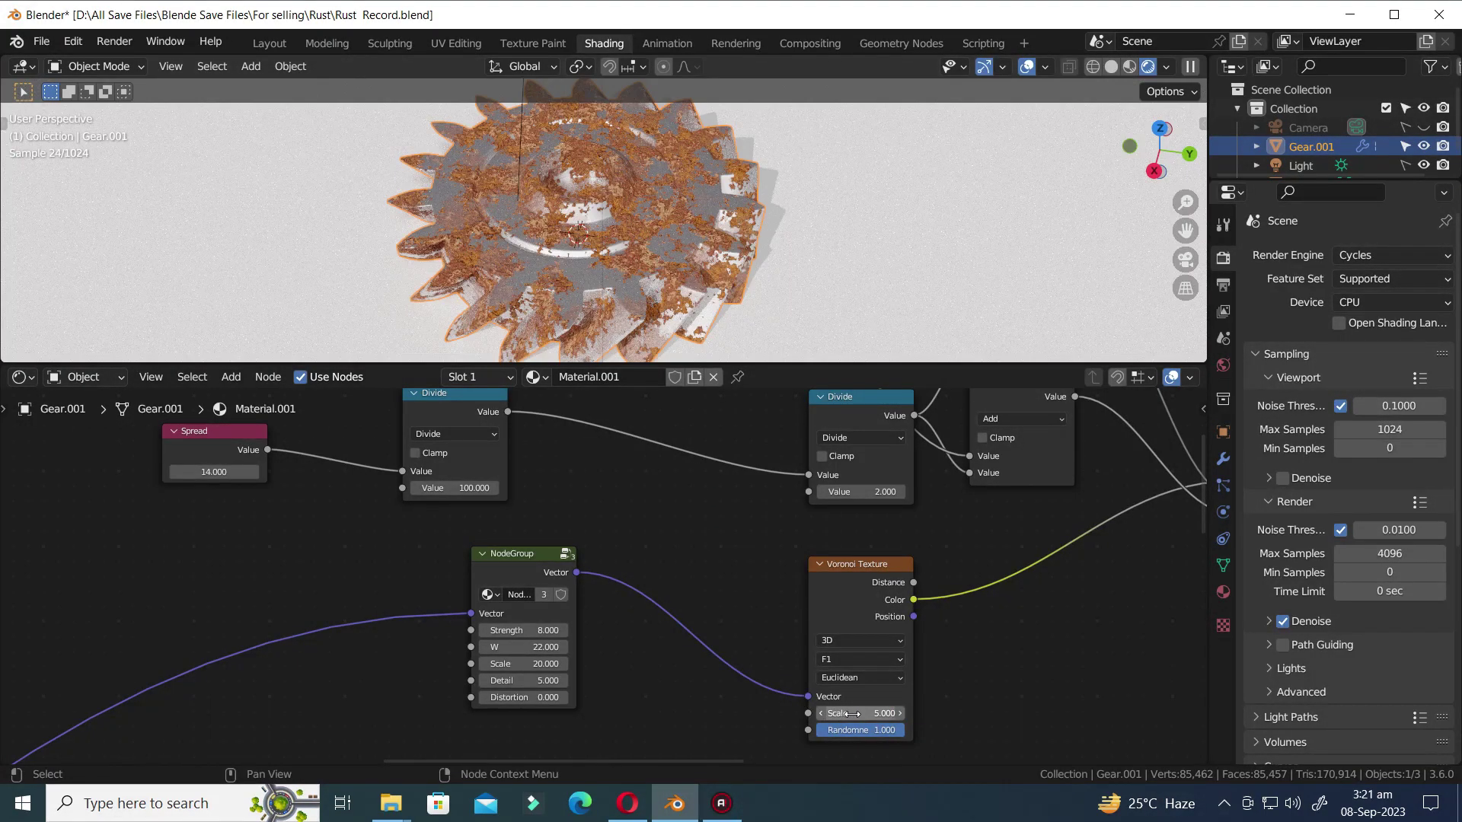
- Set the Voronoi Texture's Scale to 3 and save the file
{"action": "left_click", "coordinate": [851, 714]}
{"action": "type", "text": "3"}
{"action": "key", "text": "Return"}
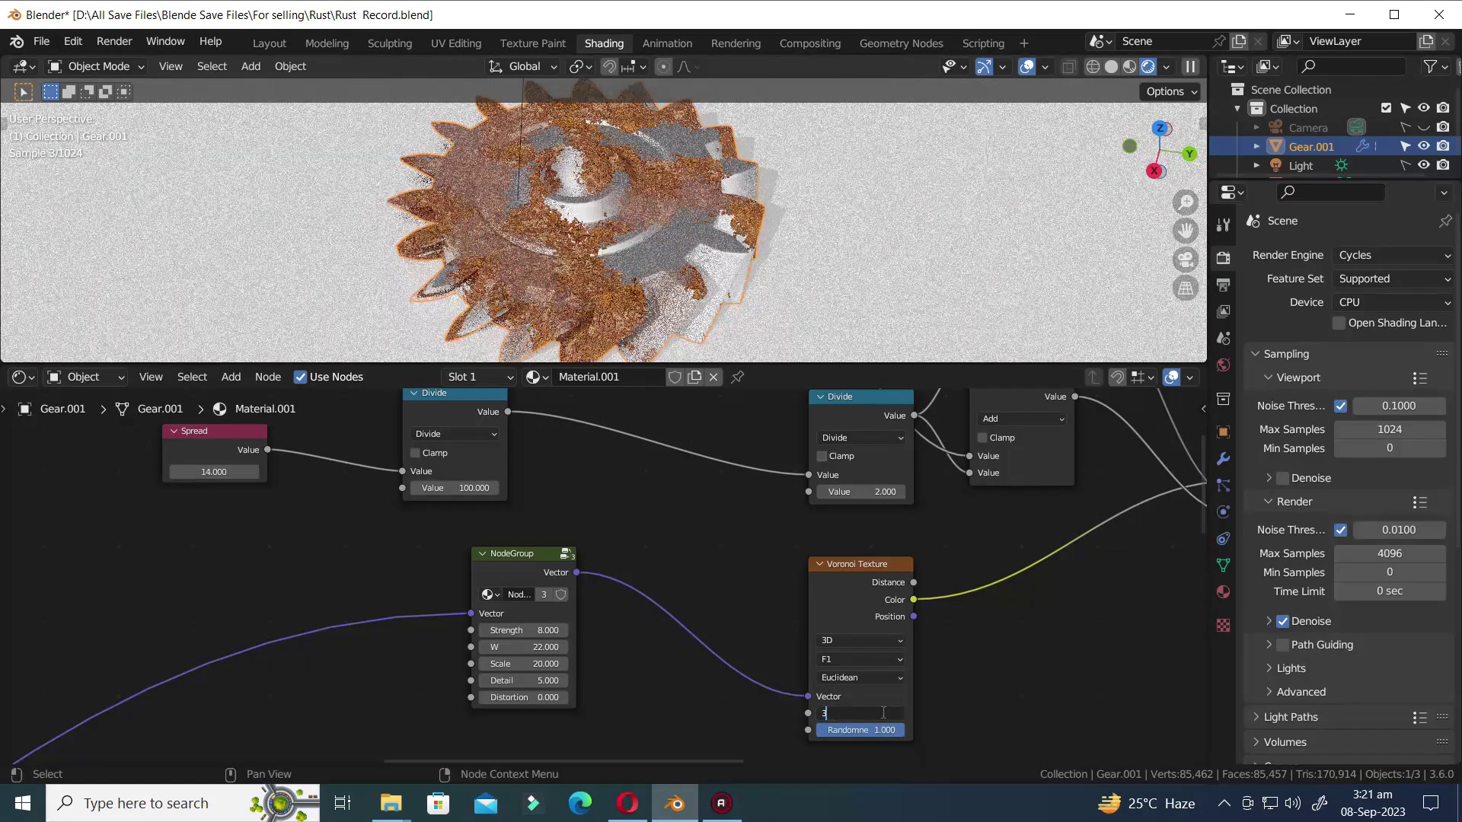
{"action": "middle_click_drag", "start_coordinate": [823, 248], "coordinate": [753, 267]}
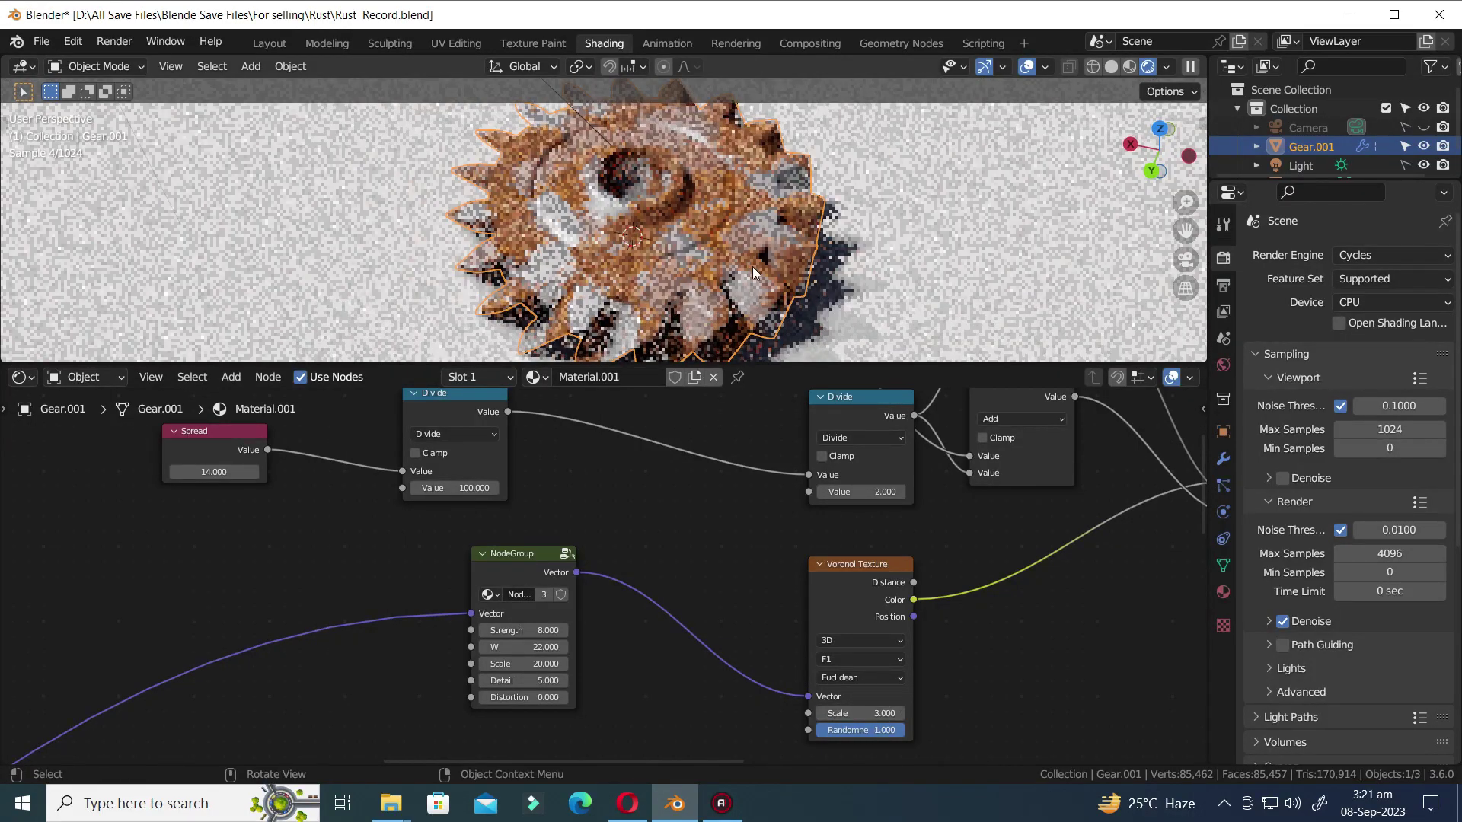
{"action": "key", "text": "ctrl+s"}
{"action": "scroll", "coordinate": [682, 224], "scroll_direction": "up", "scroll_amount": 5}
{"action": "scroll", "coordinate": [687, 238], "scroll_direction": "down", "scroll_amount": 2}
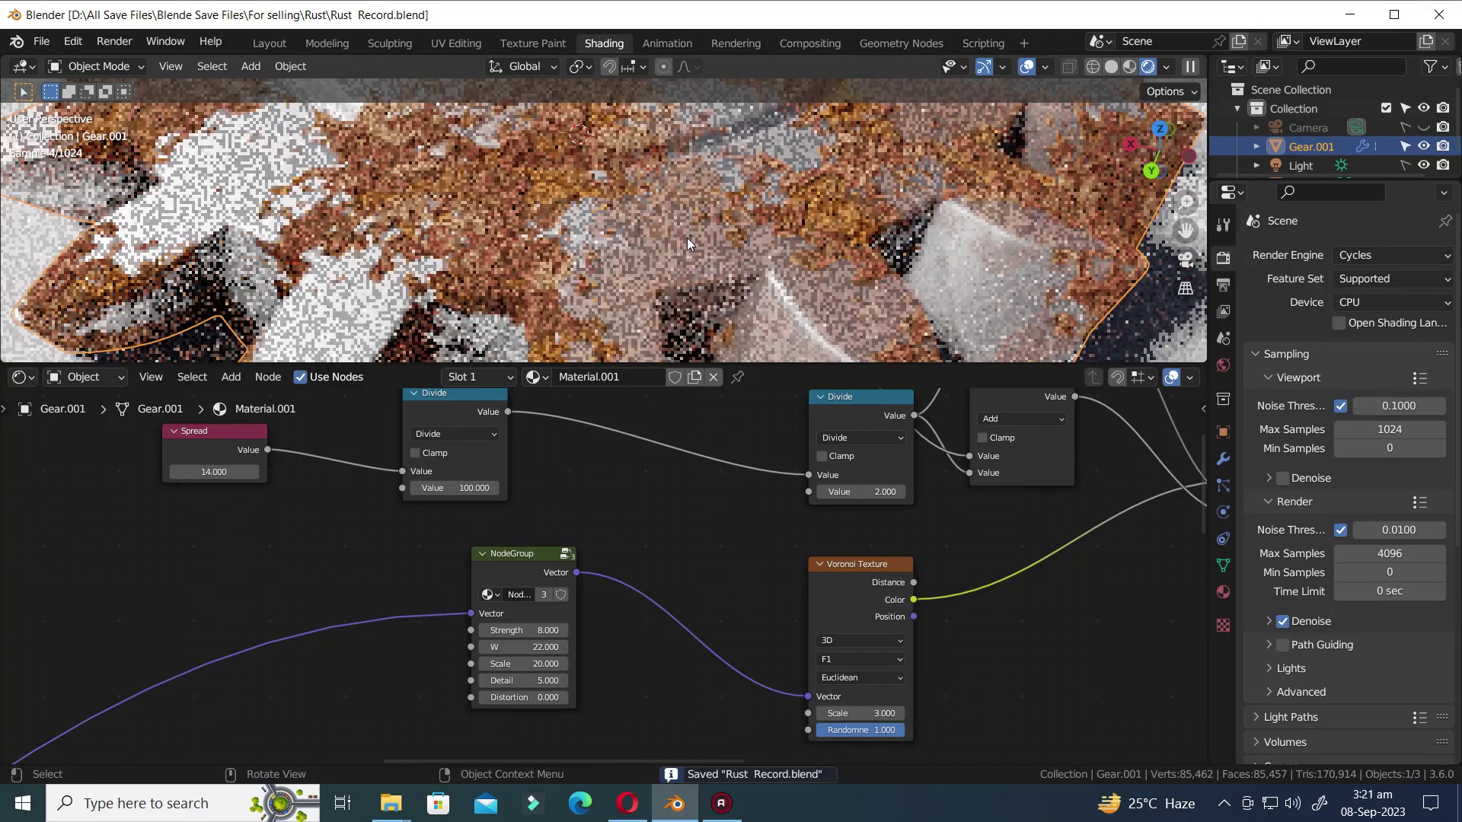
- Insert an Invert Color node between the Voronoi Texture's Color output and the Map Range's Value input, and save the file
{"action": "scroll", "coordinate": [872, 653], "scroll_direction": "down", "scroll_amount": 2}
{"action": "middle_click_drag", "start_coordinate": [994, 649], "coordinate": [840, 658]}
{"action": "key", "text": "shift+a"}
{"action": "type", "text": "sco"}
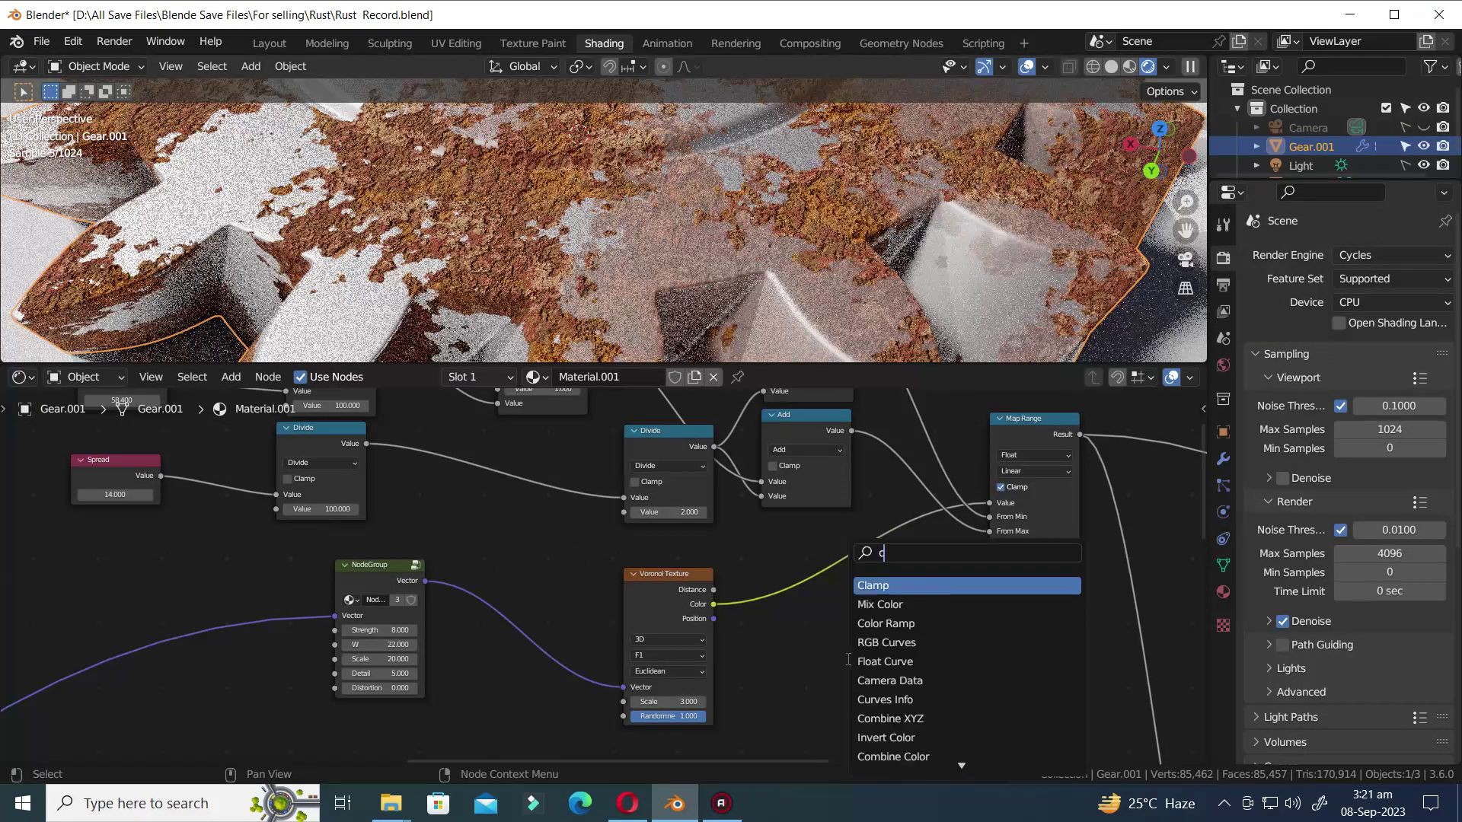
{"action": "type", "text": "lo"}
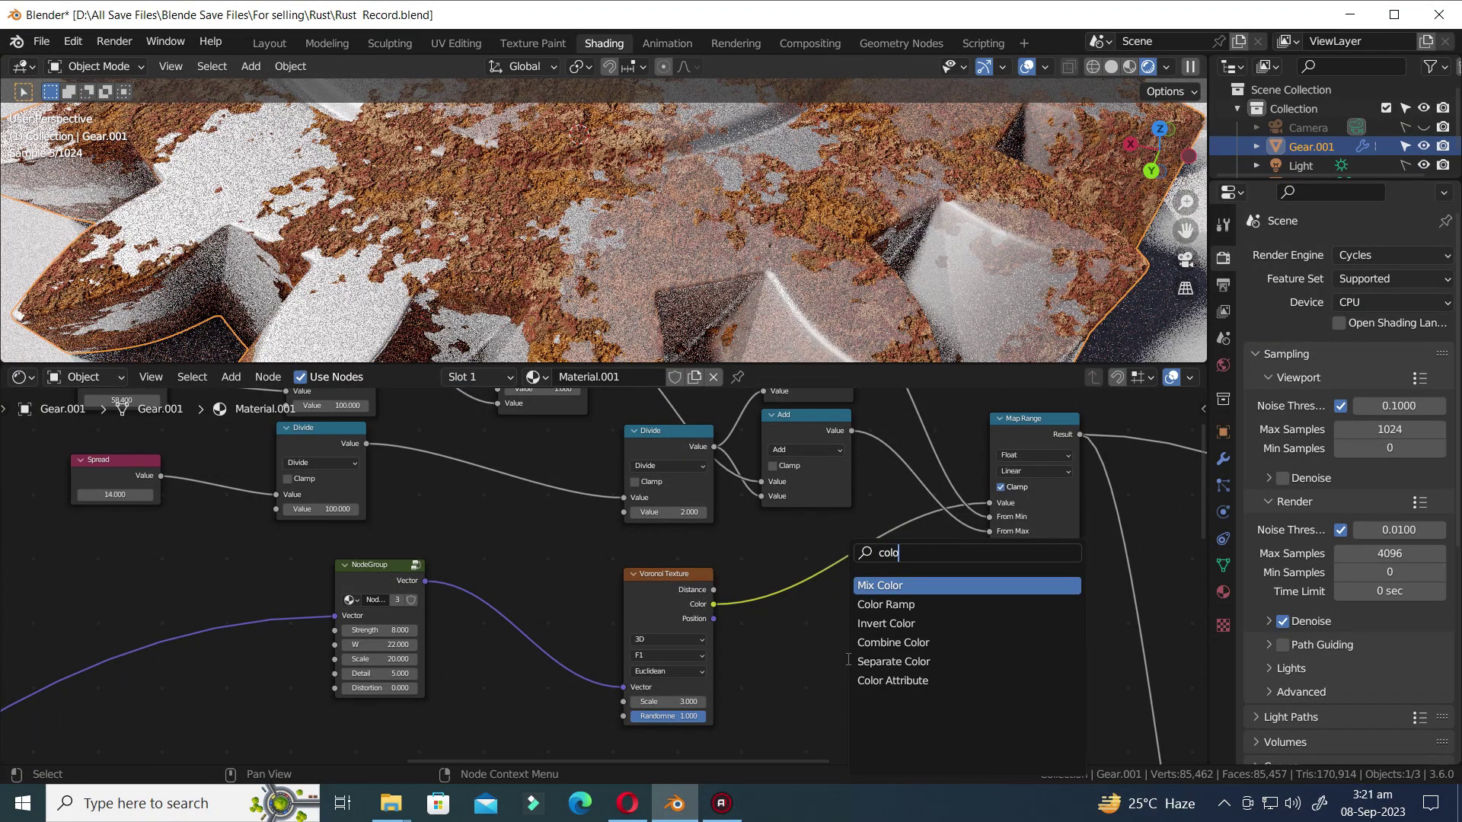
{"action": "left_click", "coordinate": [875, 621]}
{"action": "left_click", "coordinate": [770, 557]}
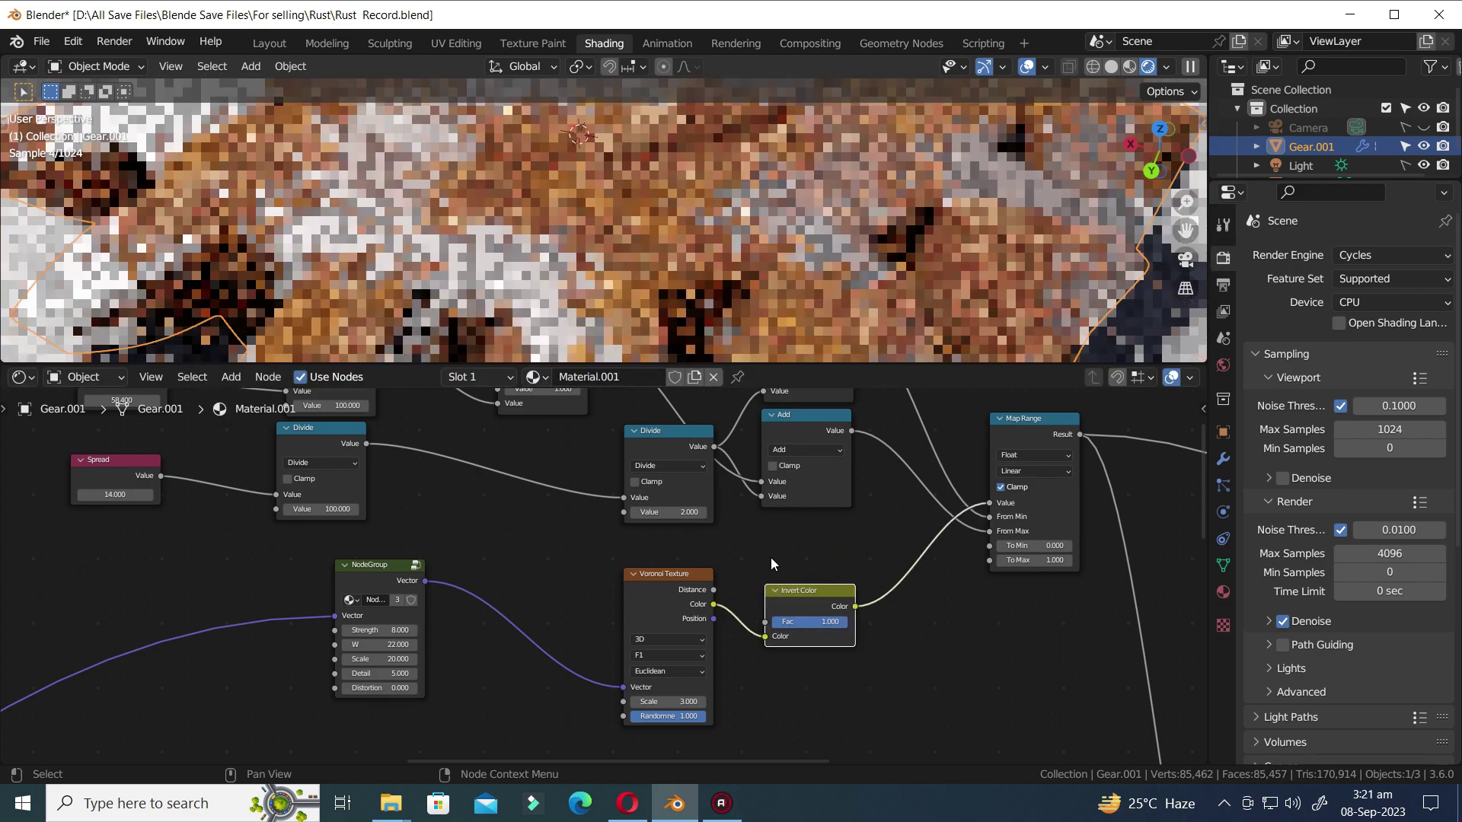
{"action": "key", "text": "ctrl+s"}
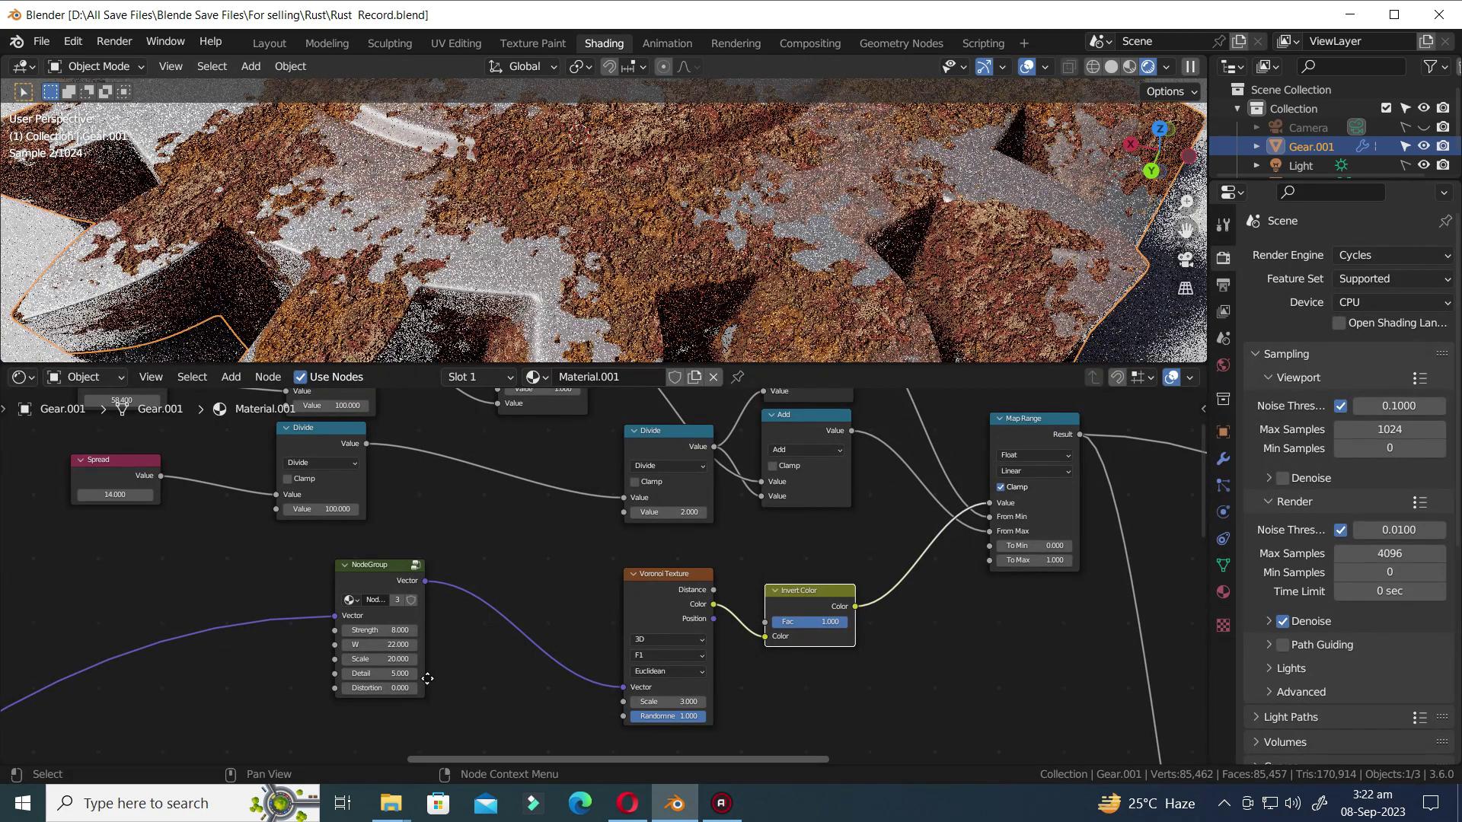
- Set the Scale of the NodeGroup feeding the Voronoi Texture to 8 and save the file
{"action": "middle_click_drag", "start_coordinate": [449, 679], "coordinate": [747, 634]}
{"action": "scroll", "coordinate": [714, 632], "scroll_direction": "up", "scroll_amount": 8}
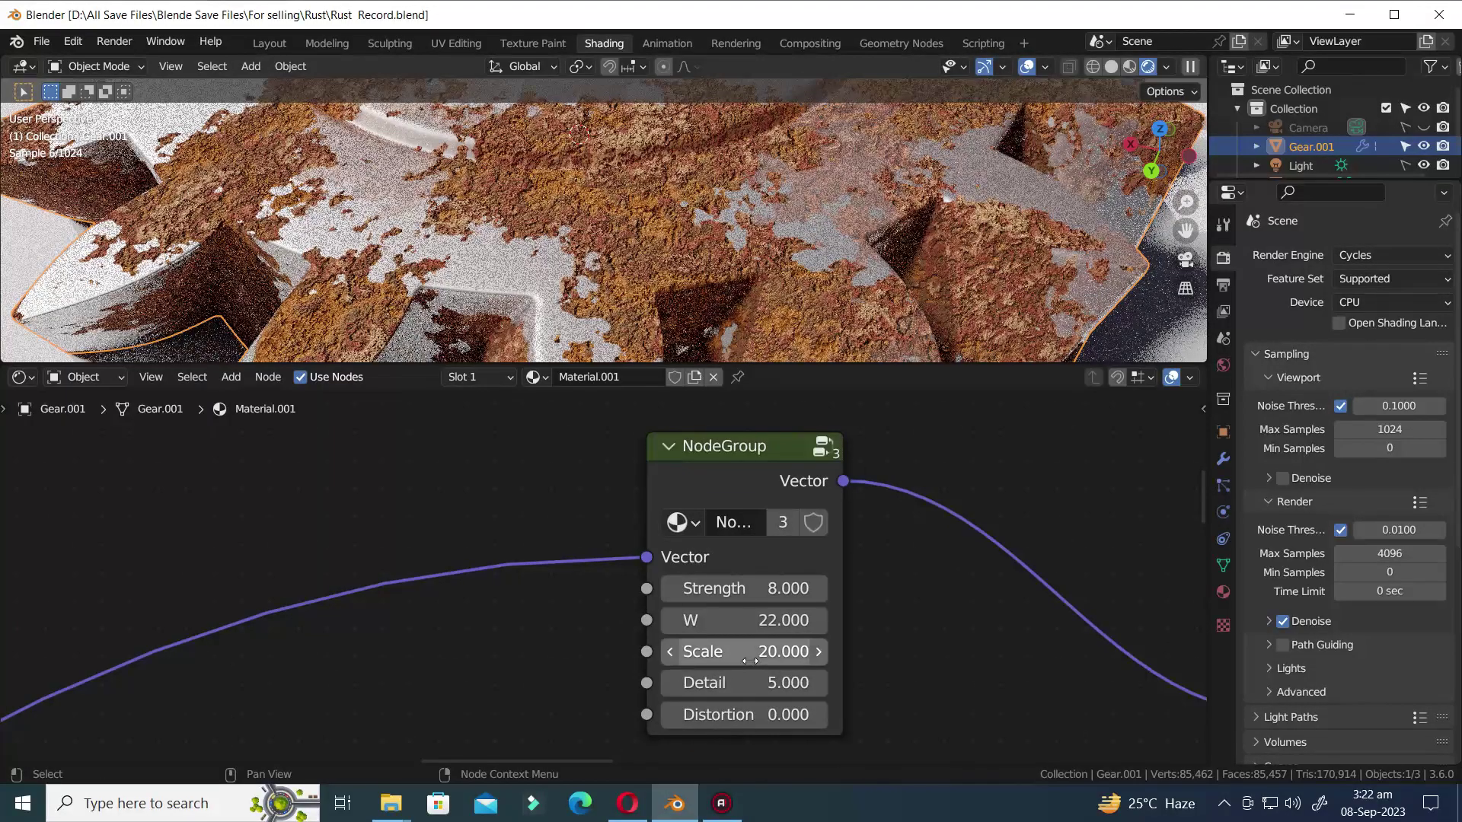
{"action": "left_click", "coordinate": [750, 661]}
{"action": "type", "text": "8"}
{"action": "key", "text": "Return"}
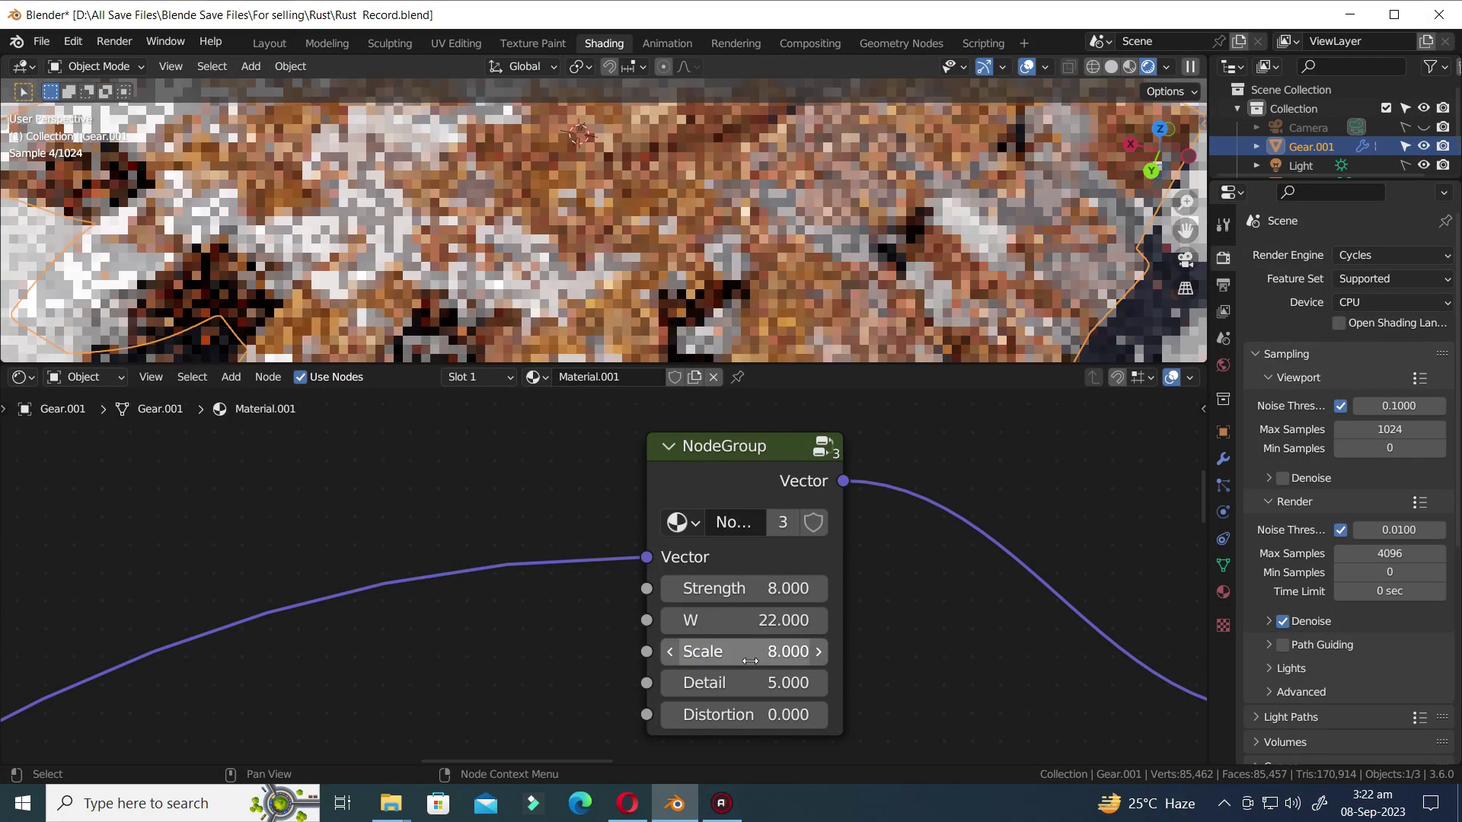
{"action": "scroll", "coordinate": [761, 297], "scroll_direction": "down", "scroll_amount": 5}
{"action": "key", "text": "ctrl+s"}
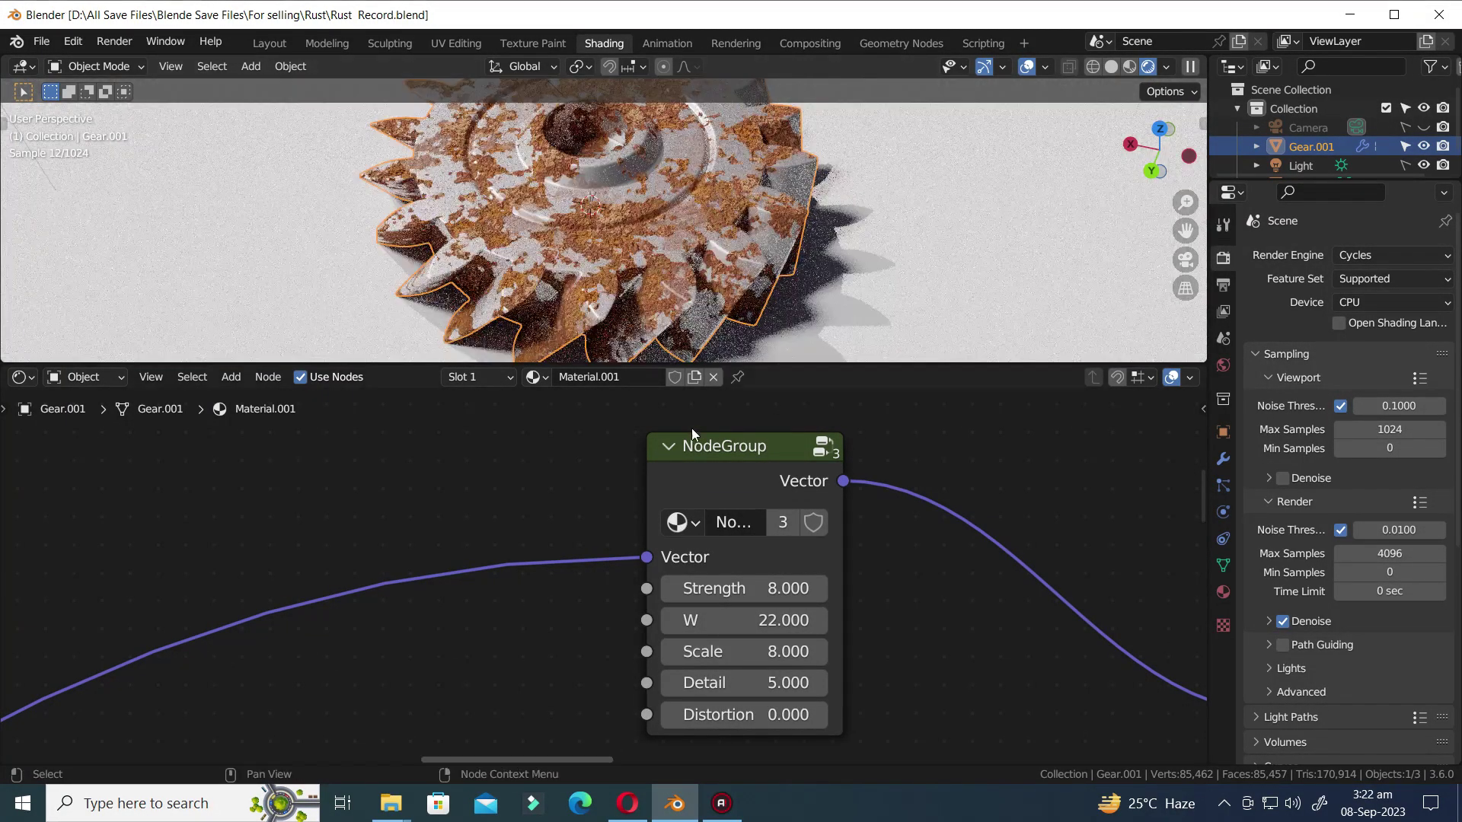
- Try a Spread value of 17.2, and reduce it to 15
{"action": "scroll", "coordinate": [657, 286], "scroll_direction": "up", "scroll_amount": 8}
{"action": "middle_click_drag", "start_coordinate": [429, 303], "coordinate": [579, 266], "text": "shift"}
{"action": "scroll", "coordinate": [579, 267], "scroll_direction": "up", "scroll_amount": 2}
{"action": "scroll", "coordinate": [822, 587], "scroll_direction": "down", "scroll_amount": 9}
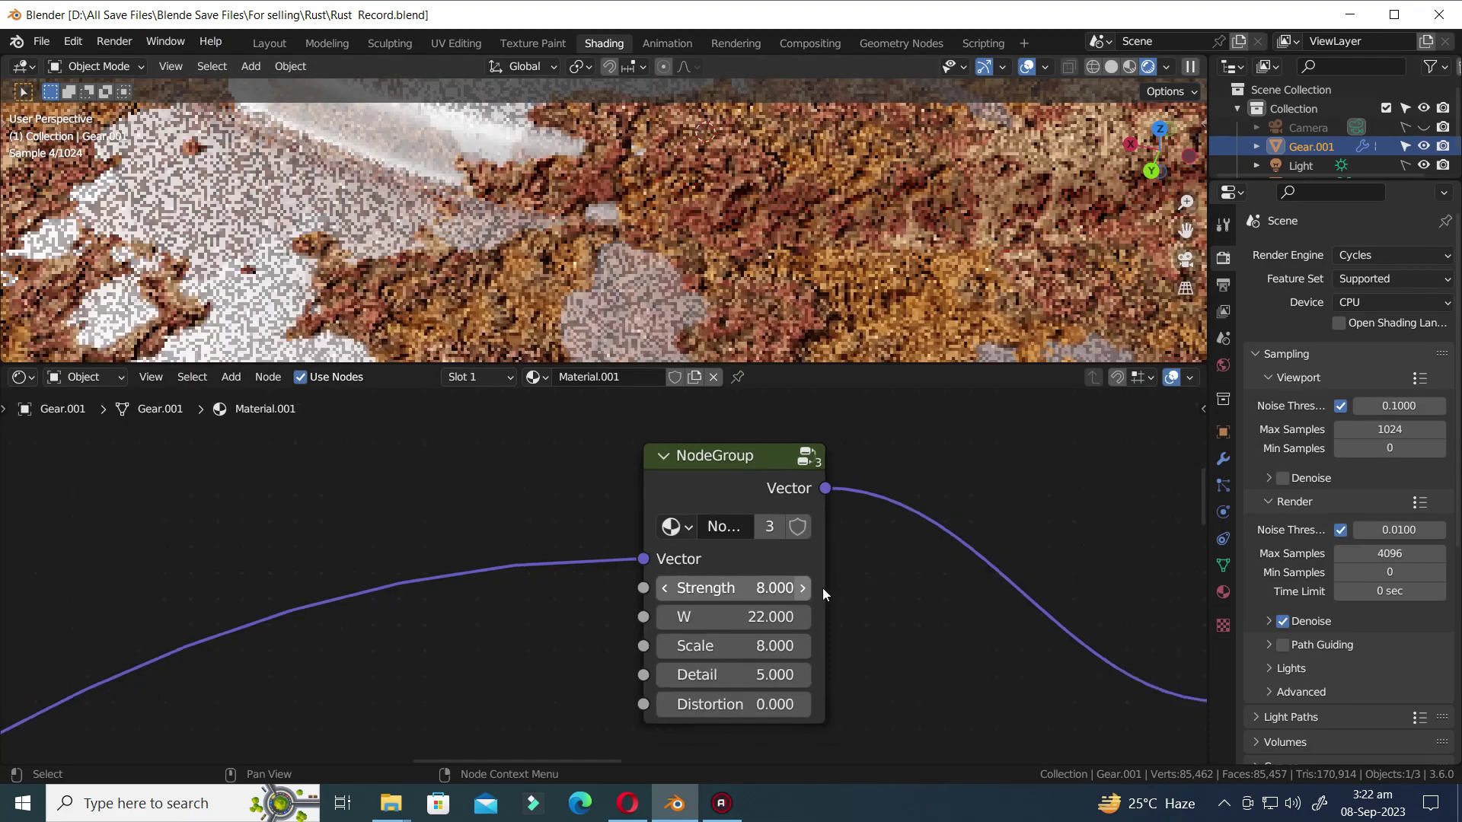
{"action": "middle_click_drag", "start_coordinate": [791, 583], "coordinate": [924, 656], "text": "shift"}
{"action": "scroll", "coordinate": [440, 673], "scroll_direction": "up", "scroll_amount": 5}
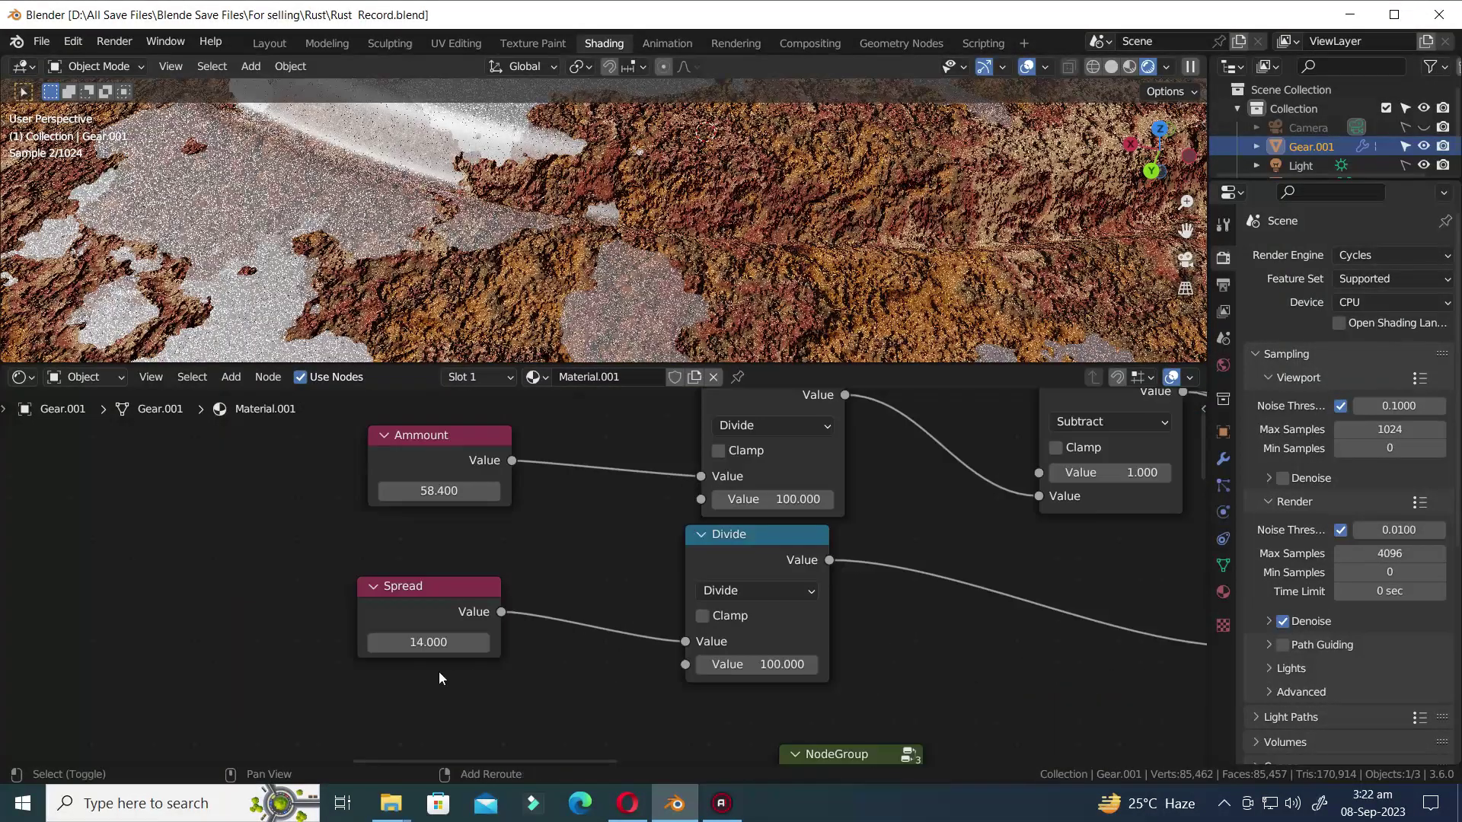
{"action": "middle_click_drag", "start_coordinate": [440, 673], "coordinate": [581, 672]}
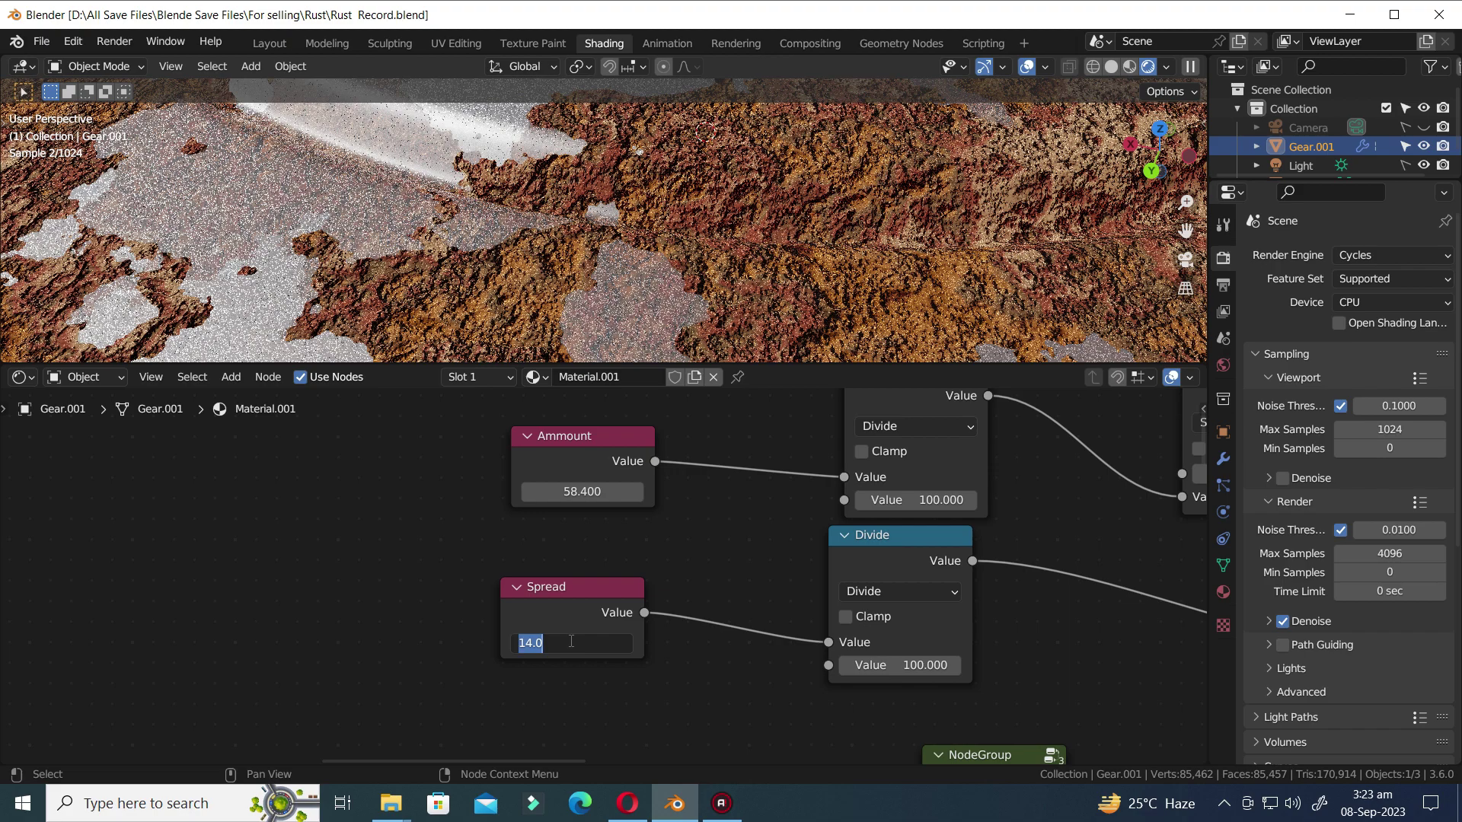
{"action": "type", "text": "17.2"}
{"action": "key", "text": "Return"}
{"action": "left_click", "coordinate": [569, 647]}
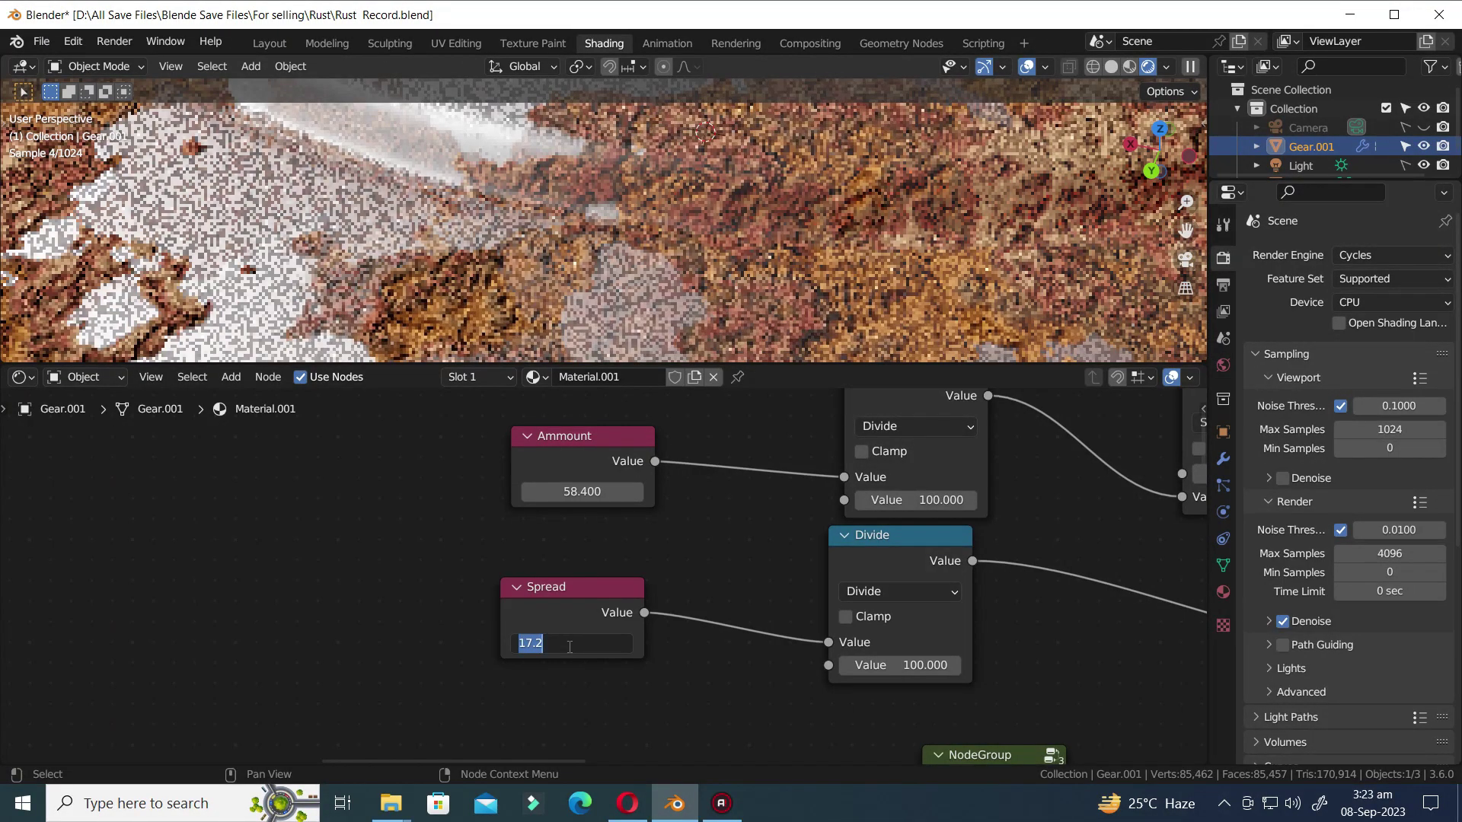
{"action": "type", "text": "15"}
{"action": "key", "text": "Return"}
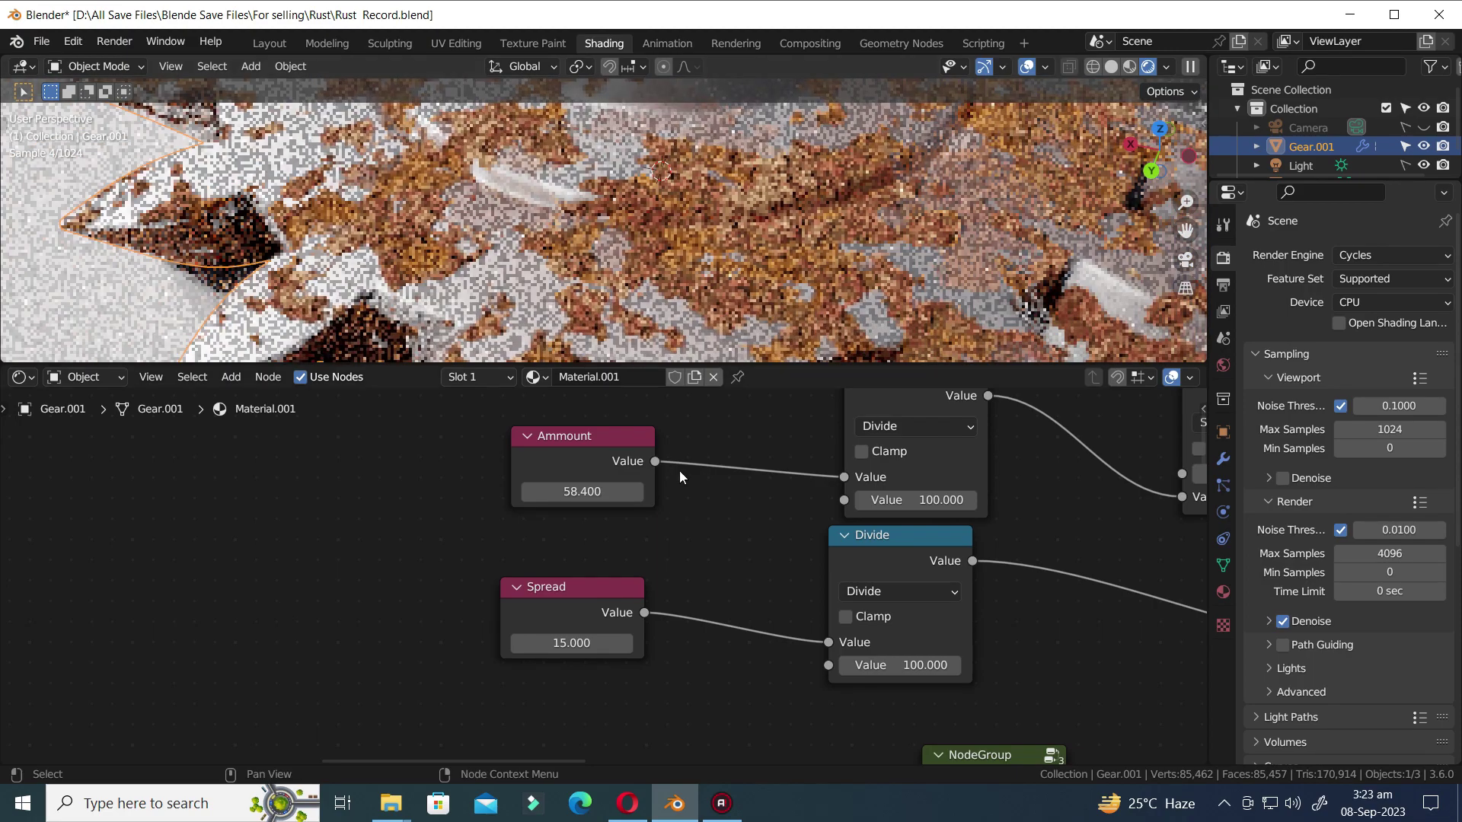
- Set the Ammount value to 55, and raise it to 57.8
{"action": "left_click", "coordinate": [578, 492]}
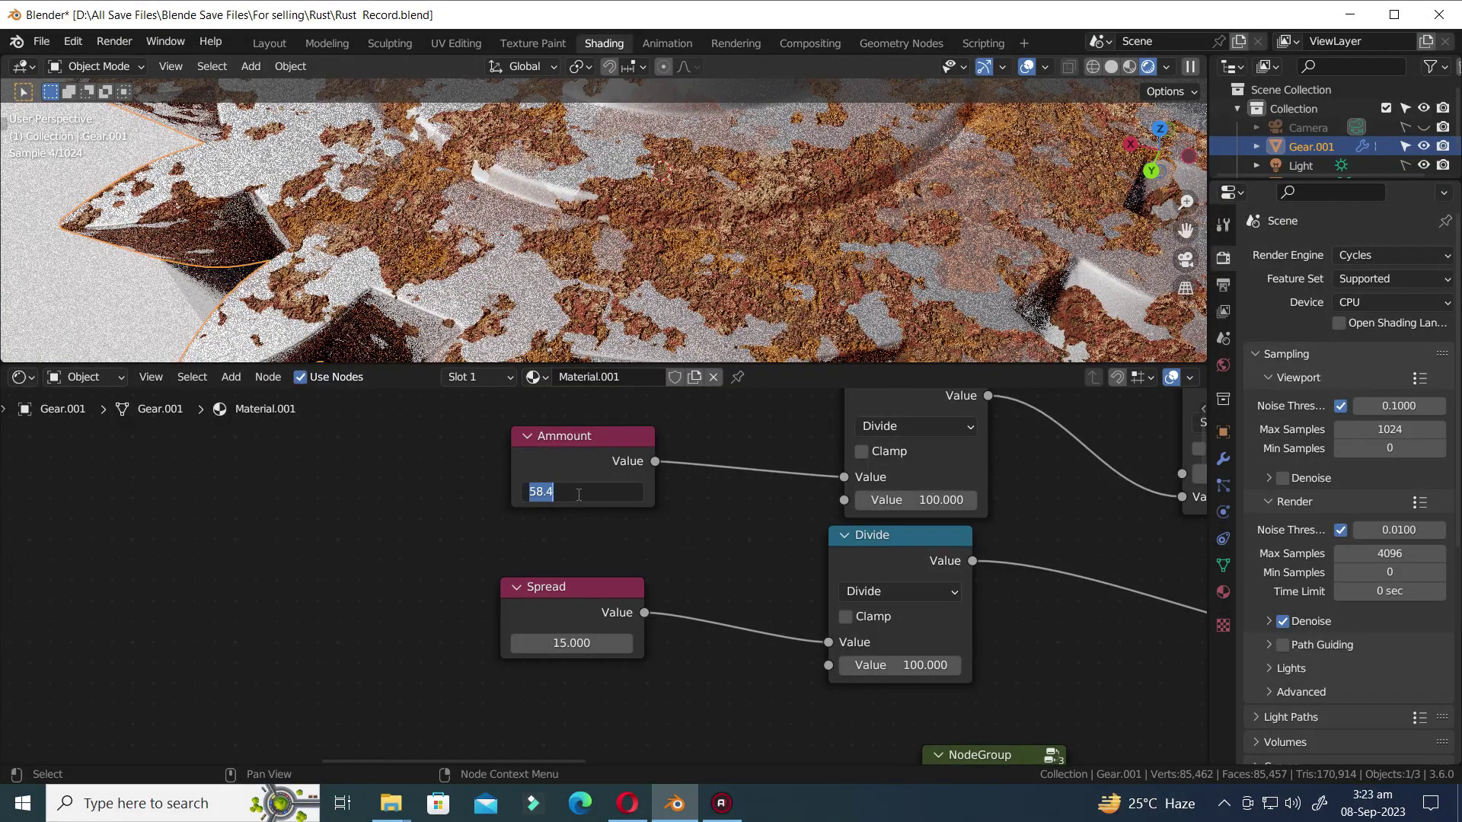
{"action": "type", "text": "55"}
{"action": "key", "text": "Return"}
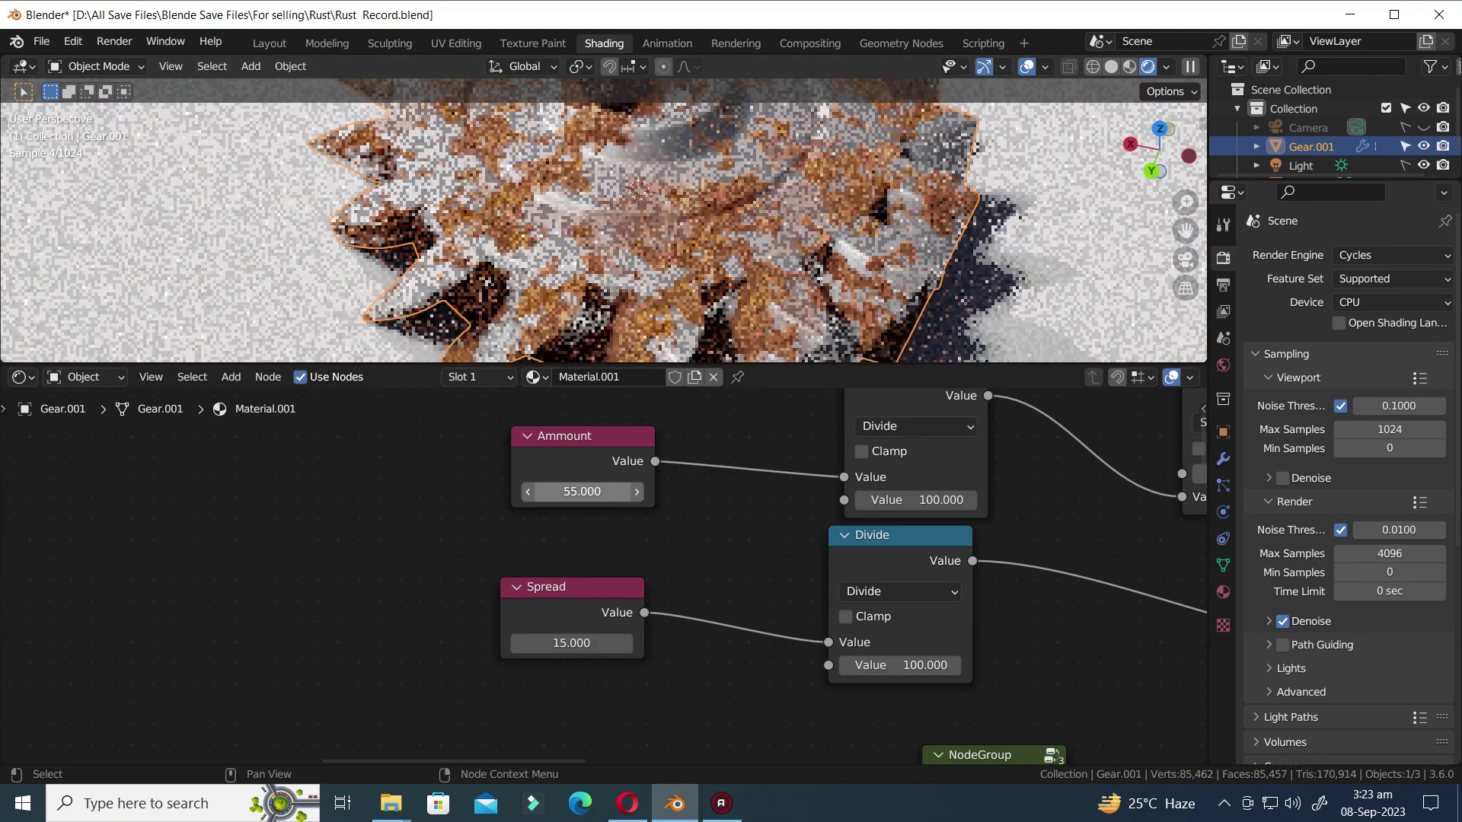
{"action": "left_click_drag", "start_coordinate": [582, 492], "coordinate": [590, 492]}
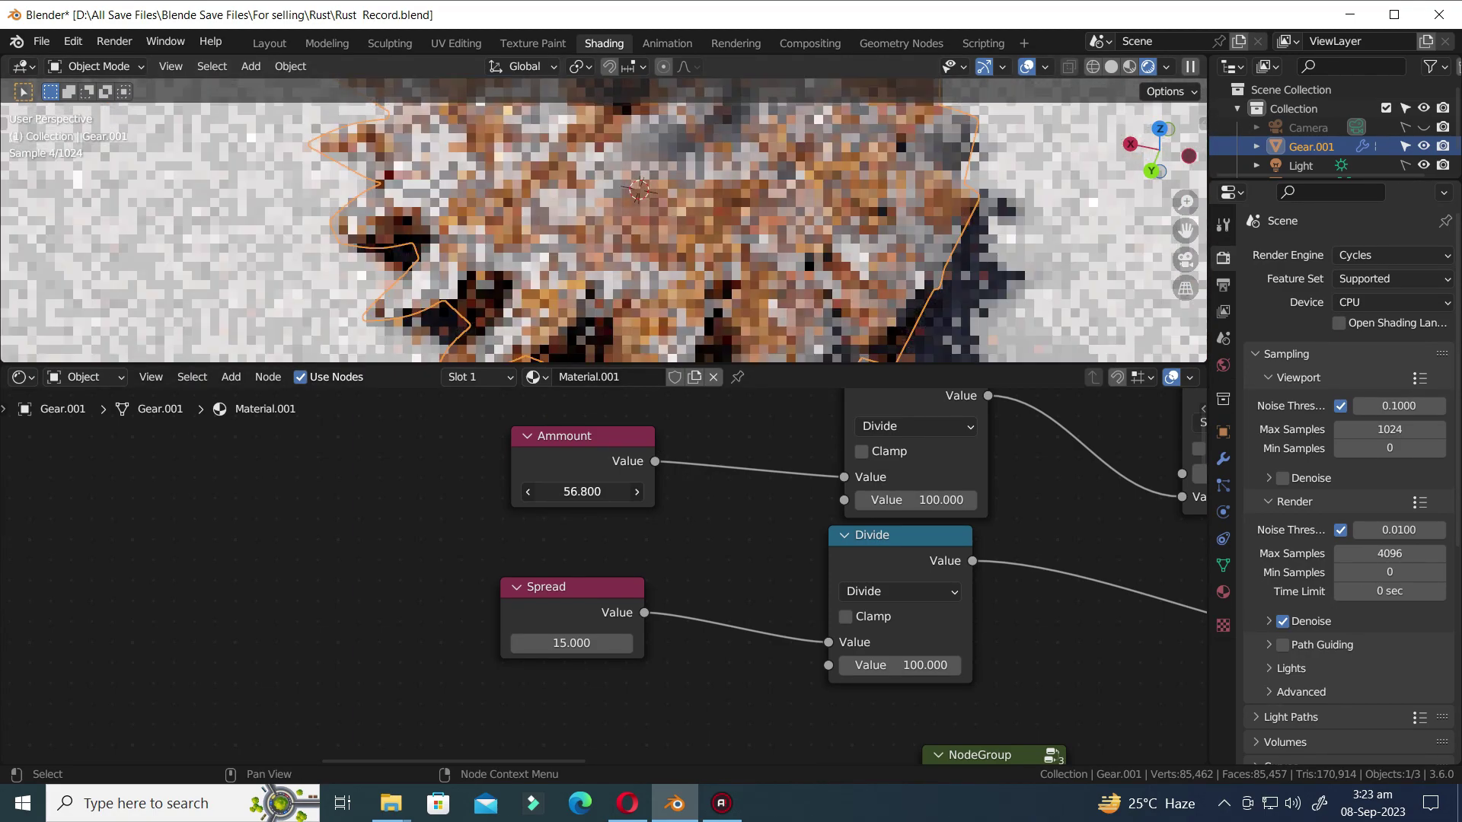
- Set the Spread value to 10 and raise the Ammount value to 74.5 for heavier rust coverage
{"action": "left_click", "coordinate": [575, 643]}
{"action": "type", "text": "1"}
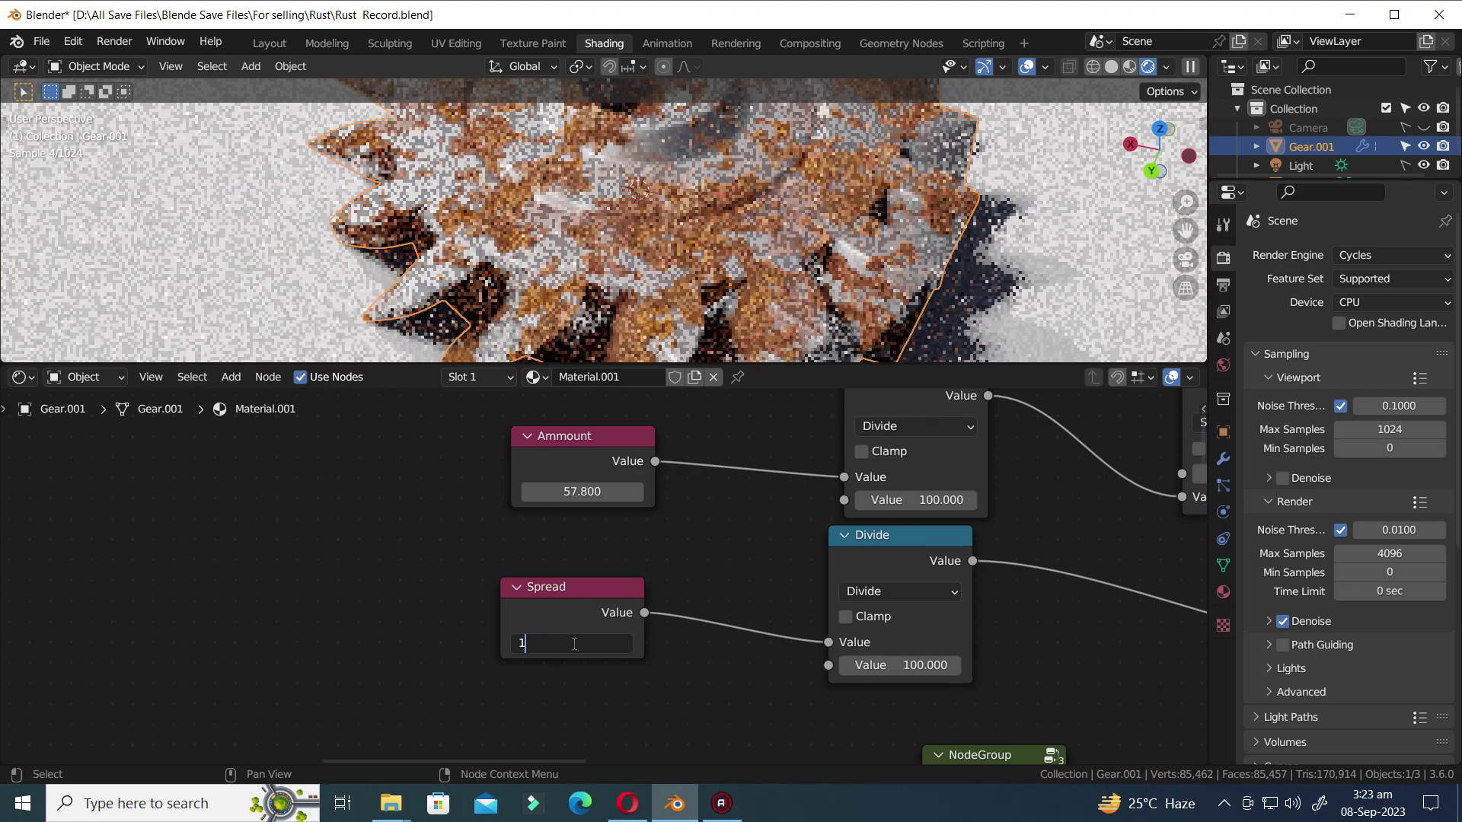
{"action": "type", "text": "0"}
{"action": "key", "text": "Return"}
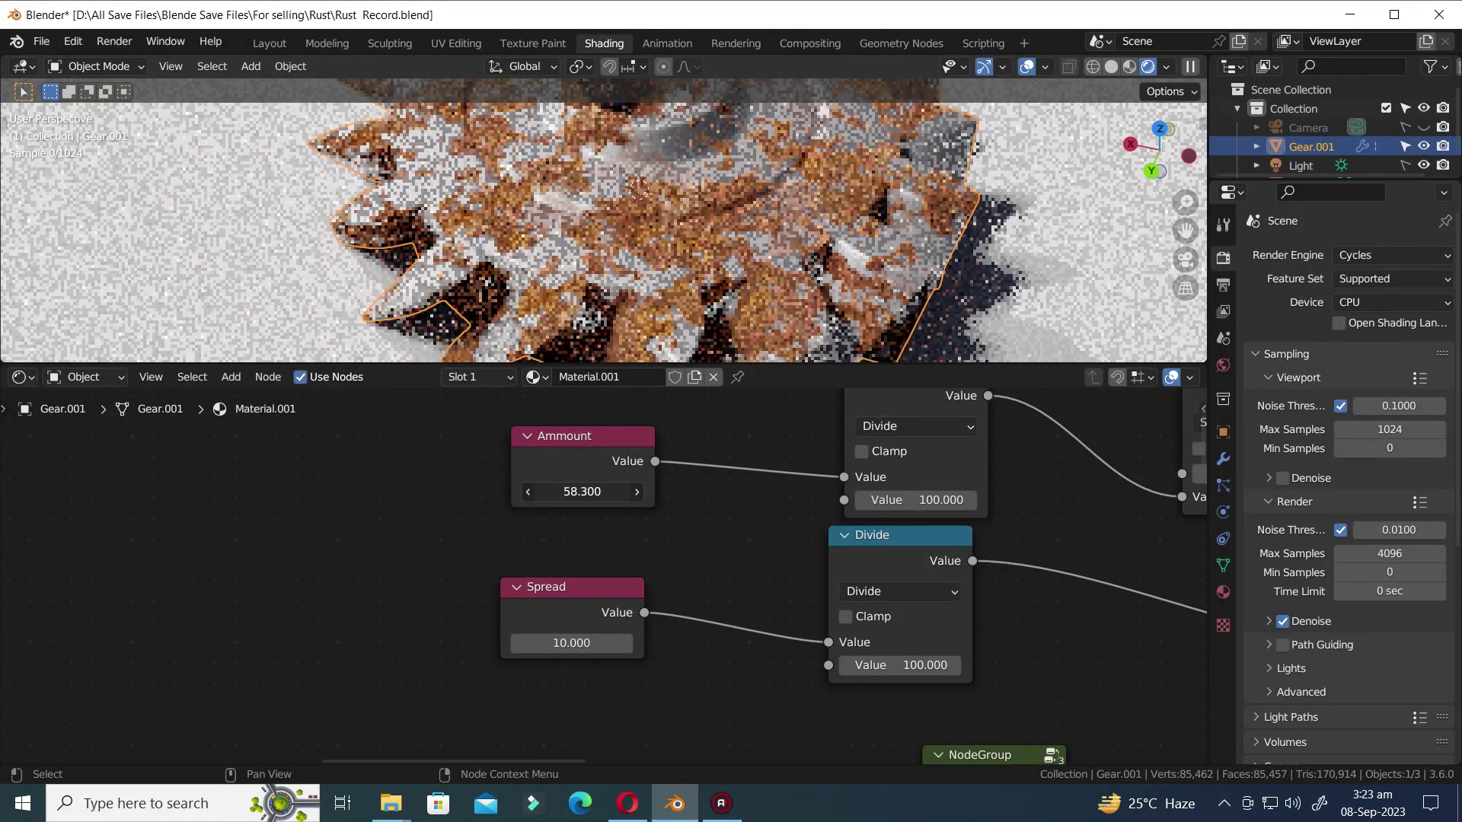
{"action": "left_click_drag", "start_coordinate": [582, 492], "coordinate": [616, 491]}
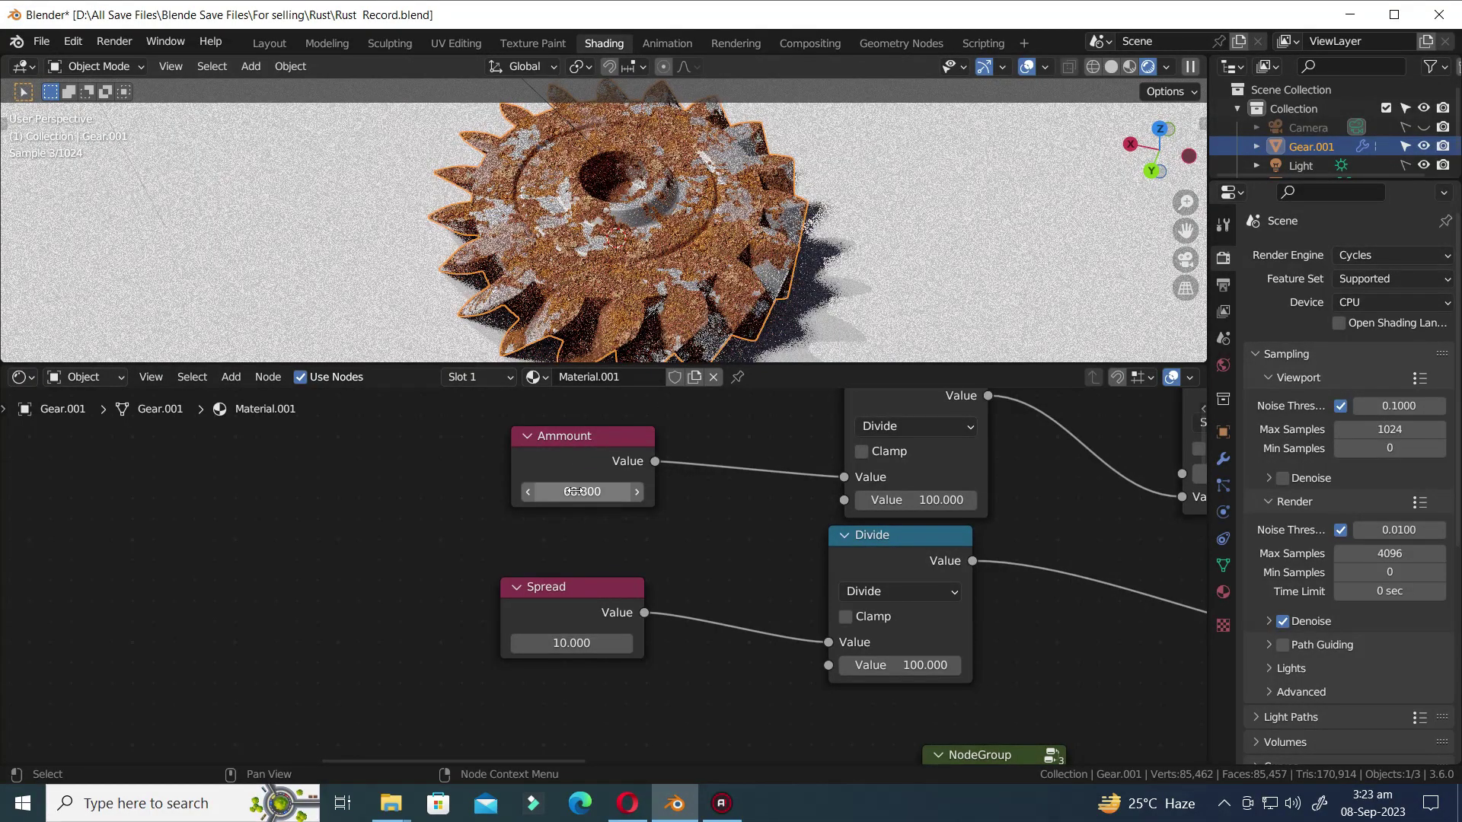
{"action": "left_click_drag", "start_coordinate": [581, 491], "coordinate": [625, 491]}
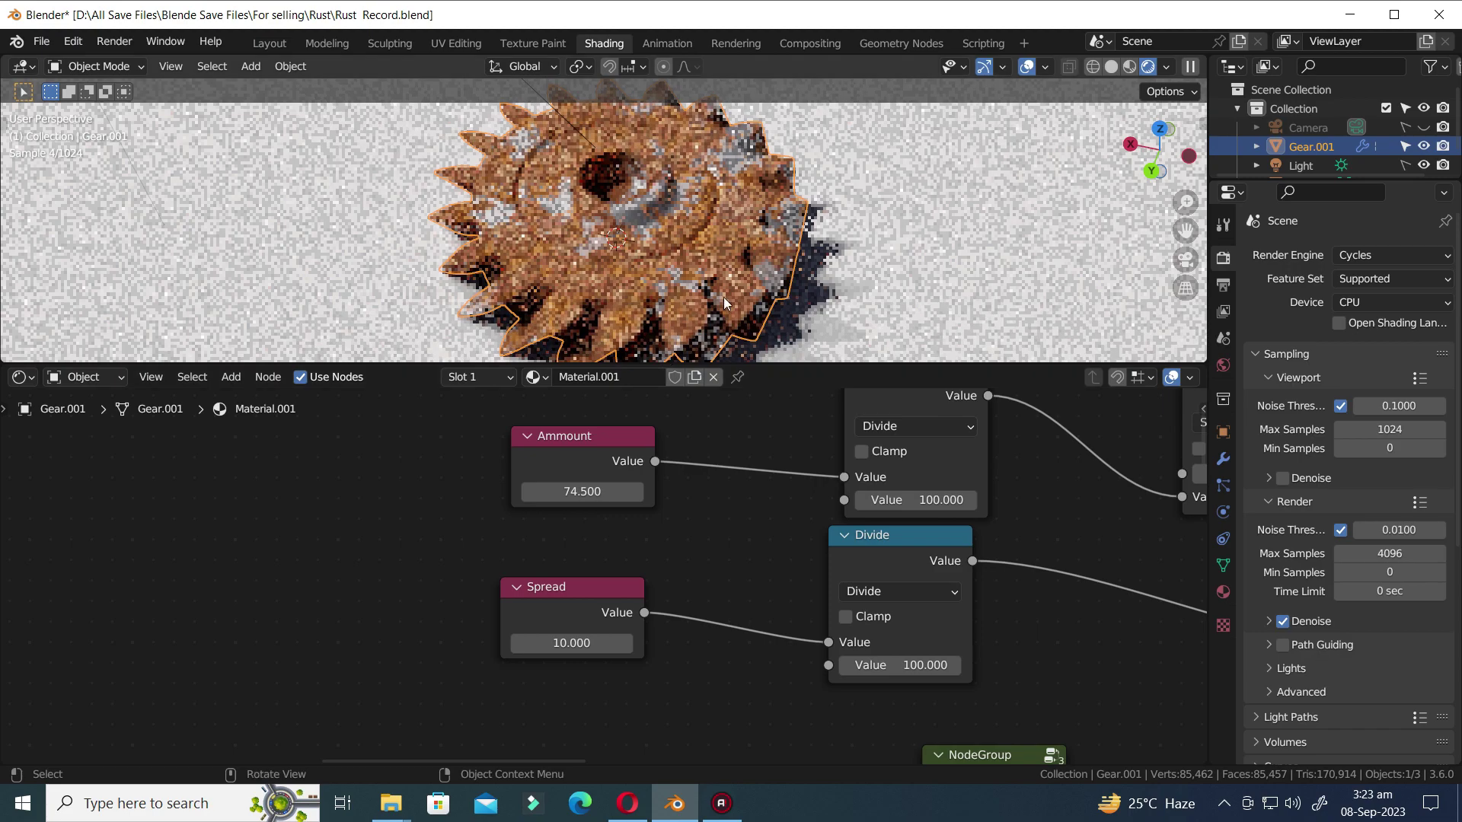
- Insert an RGB Curves node on the link between the Map Range's Result and the shader mix factor
{"action": "scroll", "coordinate": [898, 624], "scroll_direction": "down", "scroll_amount": 6}
{"action": "middle_click_drag", "start_coordinate": [1123, 701], "coordinate": [777, 565]}
{"action": "scroll", "coordinate": [655, 236], "scroll_direction": "up", "scroll_amount": 9}
{"action": "middle_click_drag", "start_coordinate": [672, 213], "coordinate": [695, 272], "text": "shift"}
{"action": "scroll", "coordinate": [663, 244], "scroll_direction": "down", "scroll_amount": 5}
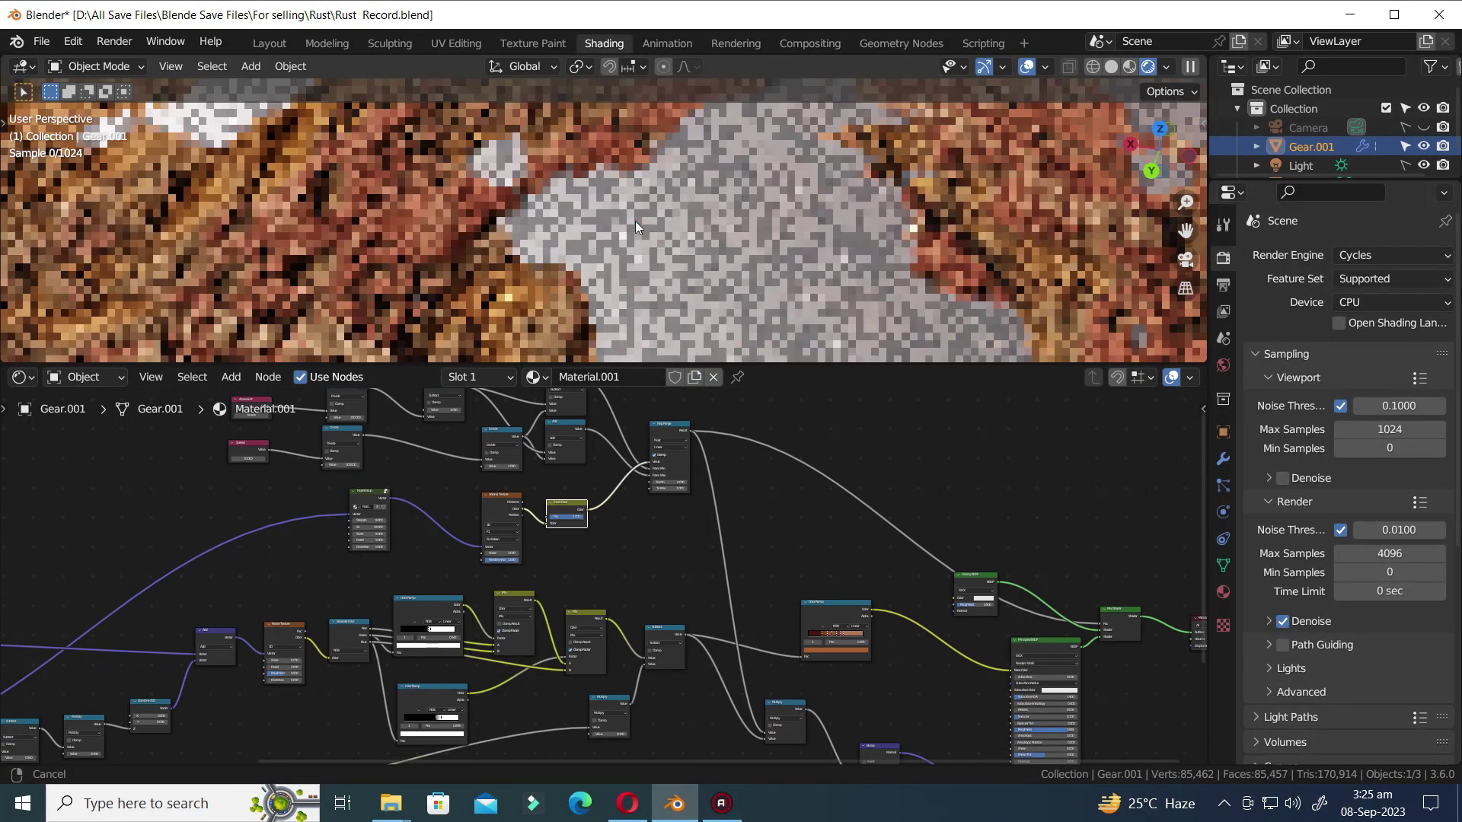
{"action": "key", "text": "shift+a"}
{"action": "type", "text": "cur"}
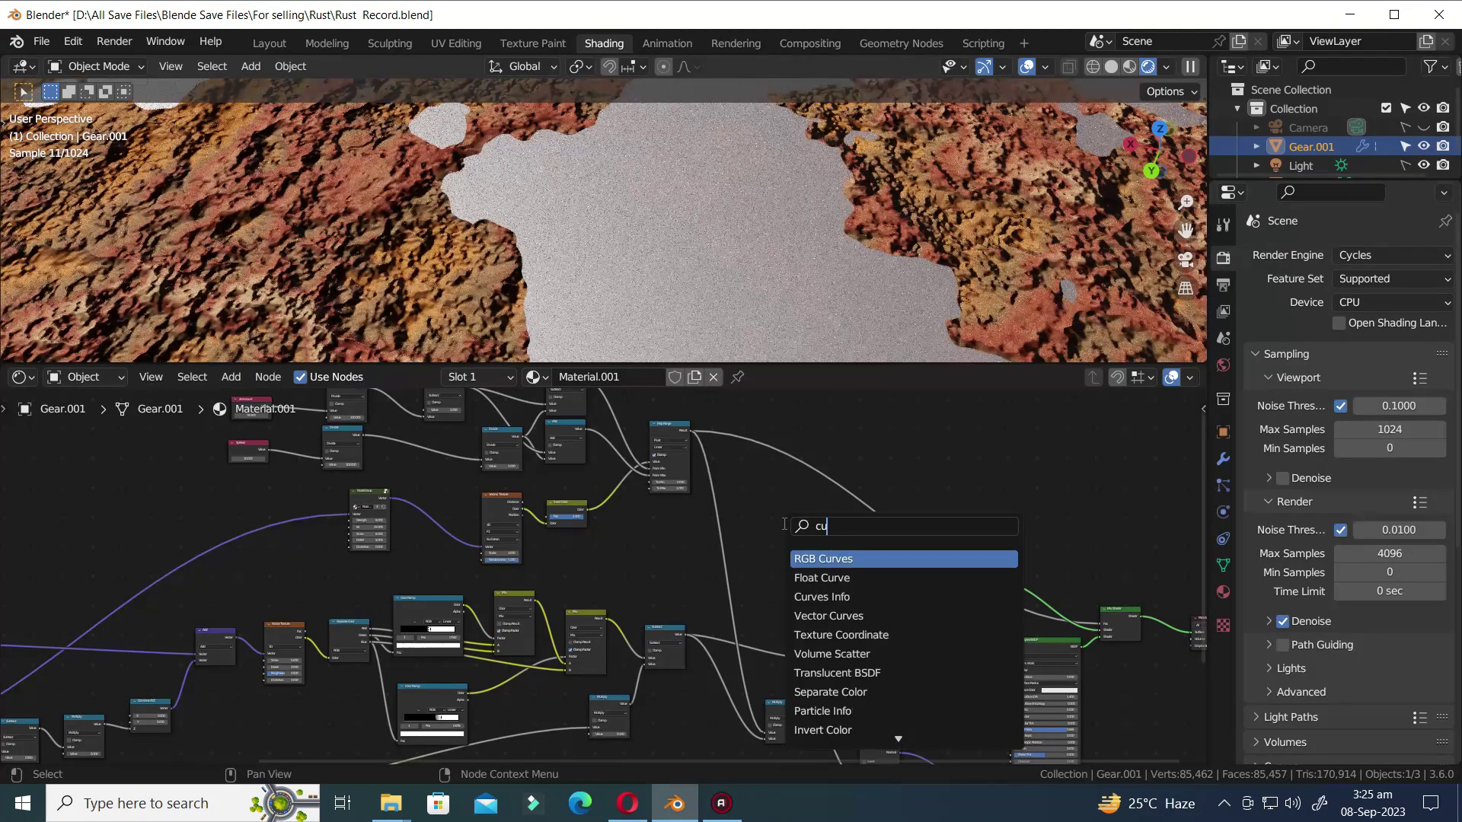
{"action": "left_click", "coordinate": [846, 556]}
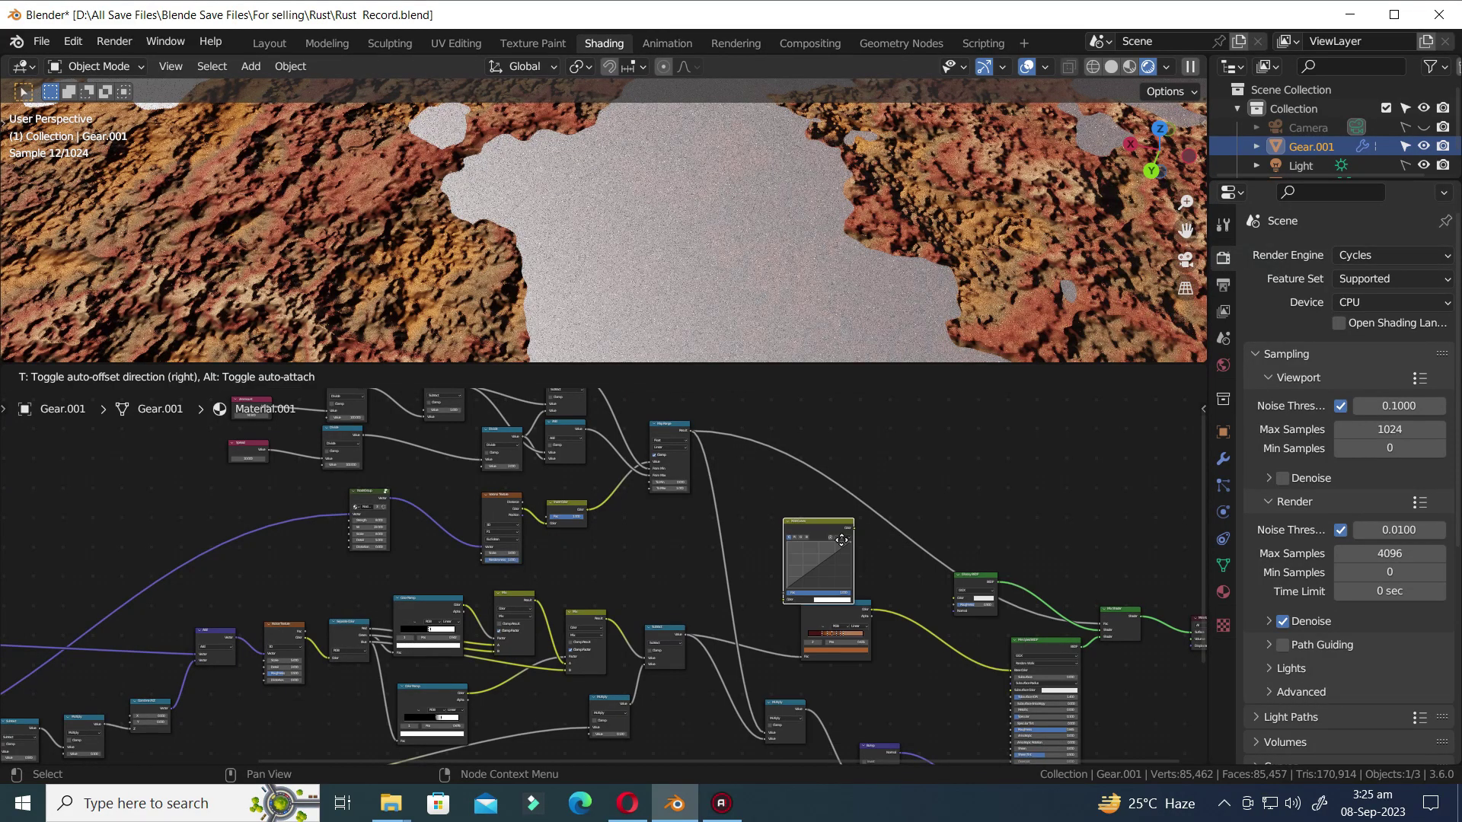
{"action": "left_click", "coordinate": [799, 466]}
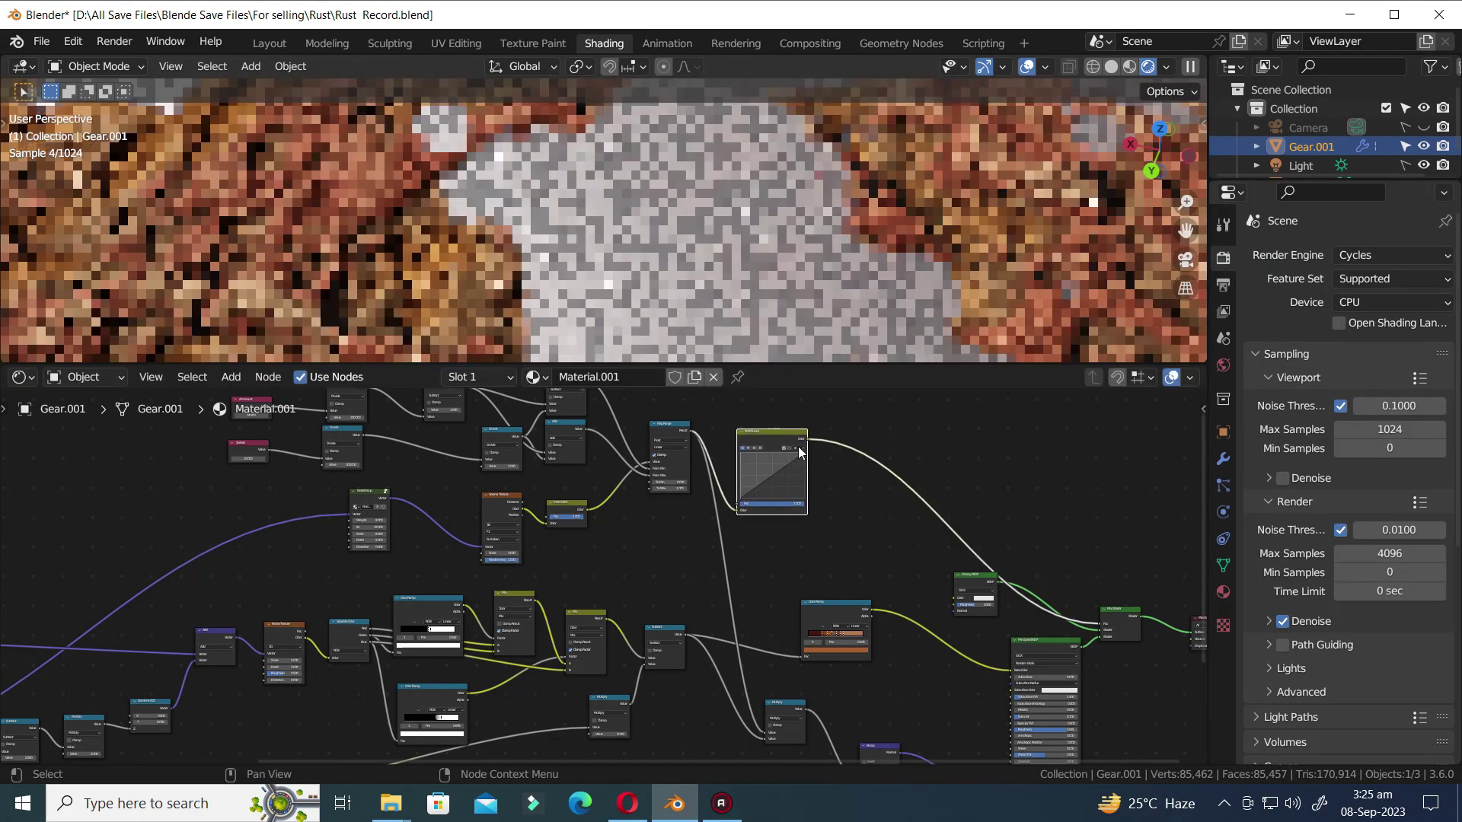
- Replace the Map Range link into the Multiply node feeding the Bump with the RGB Curves Color output, and save the file
{"action": "left_click_drag", "start_coordinate": [807, 439], "coordinate": [765, 673]}
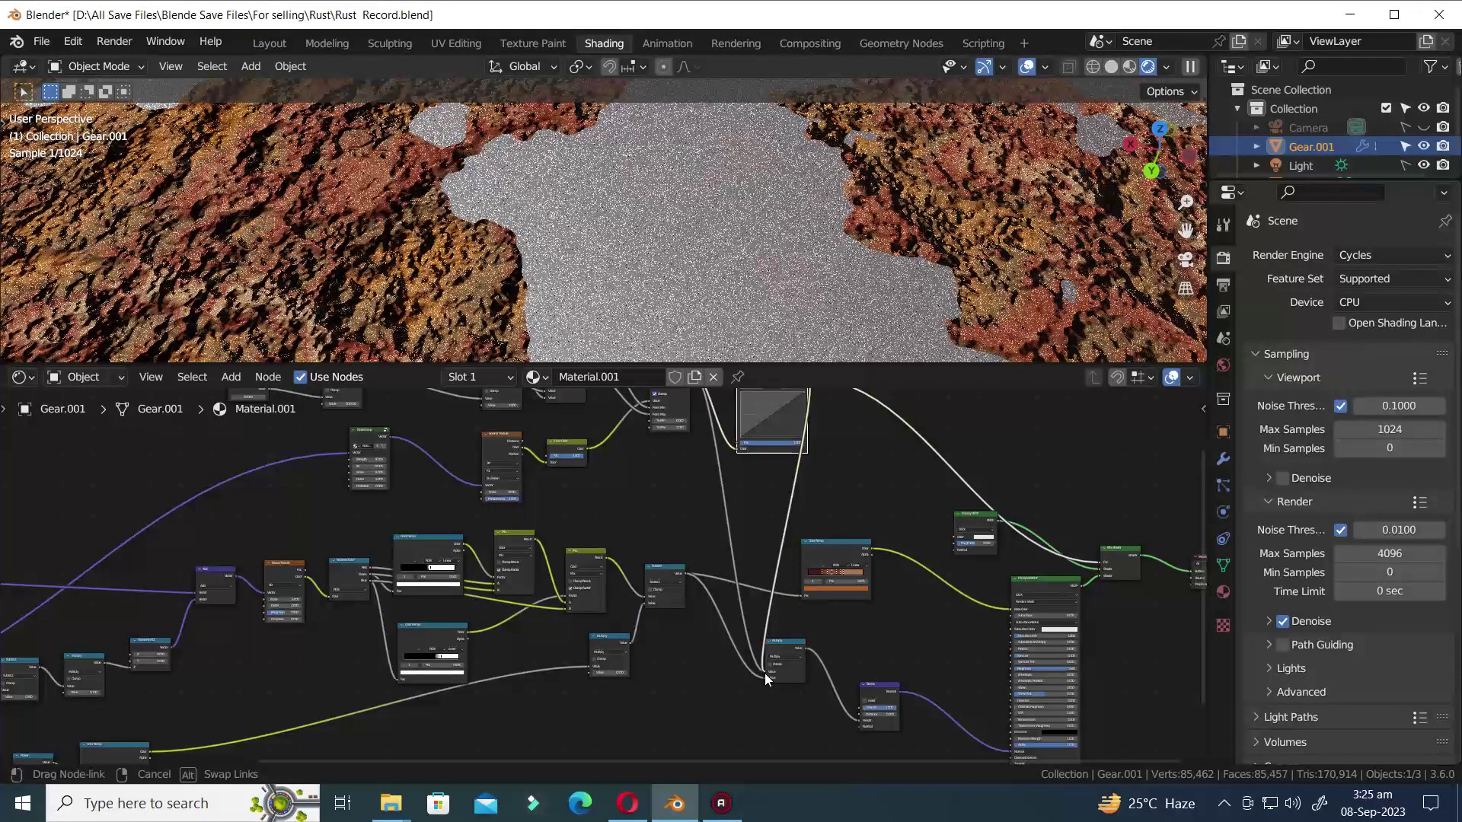
{"action": "scroll", "coordinate": [792, 460], "scroll_direction": "up", "scroll_amount": 2}
{"action": "middle_click_drag", "start_coordinate": [762, 511], "coordinate": [631, 675]}
{"action": "scroll", "coordinate": [766, 572], "scroll_direction": "up", "scroll_amount": 4}
{"action": "scroll", "coordinate": [752, 616], "scroll_direction": "up", "scroll_amount": 3}
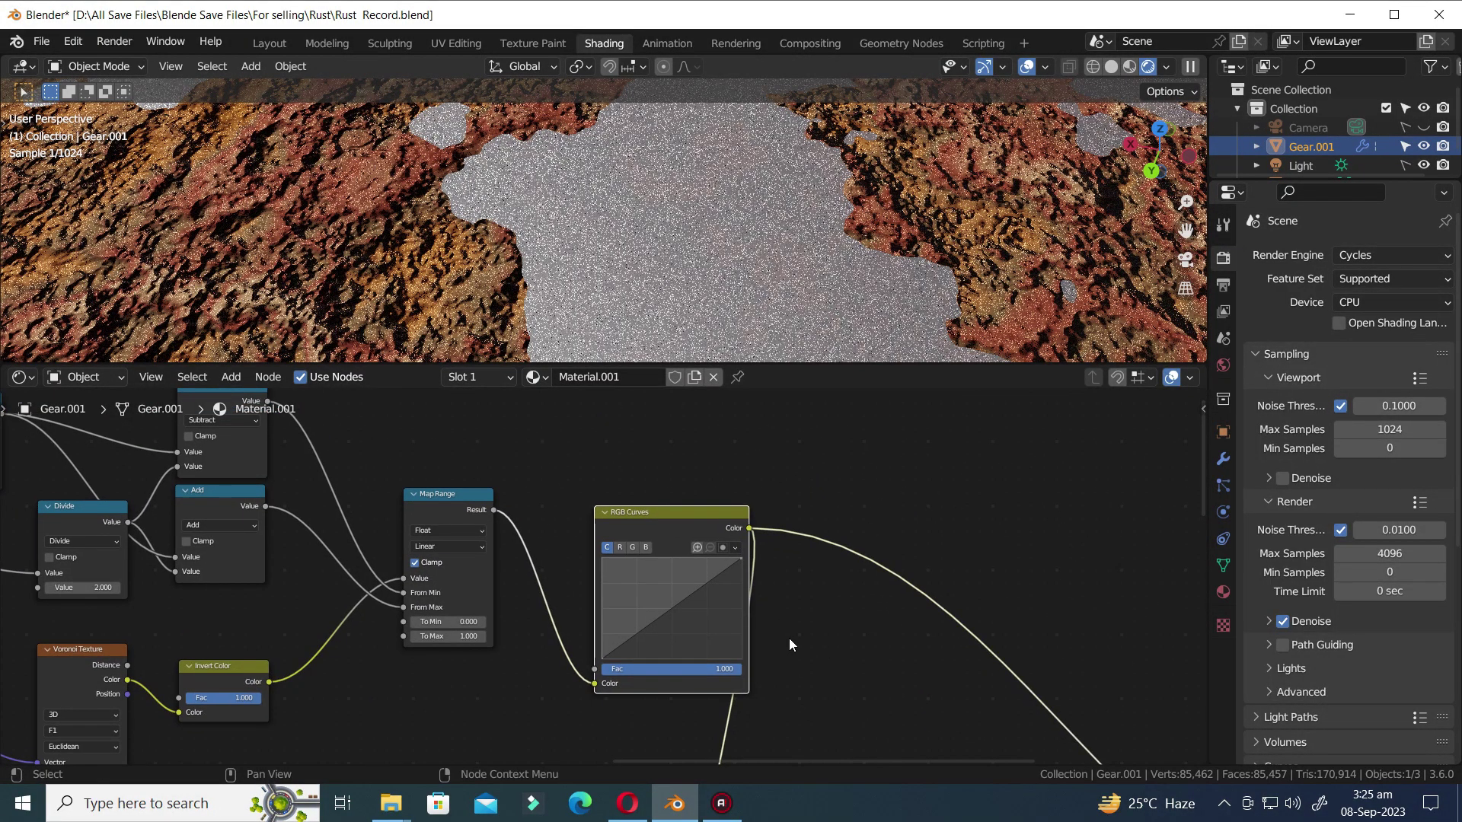
{"action": "scroll", "coordinate": [792, 641], "scroll_direction": "up", "scroll_amount": 3}
{"action": "key", "text": "ctrl+s"}
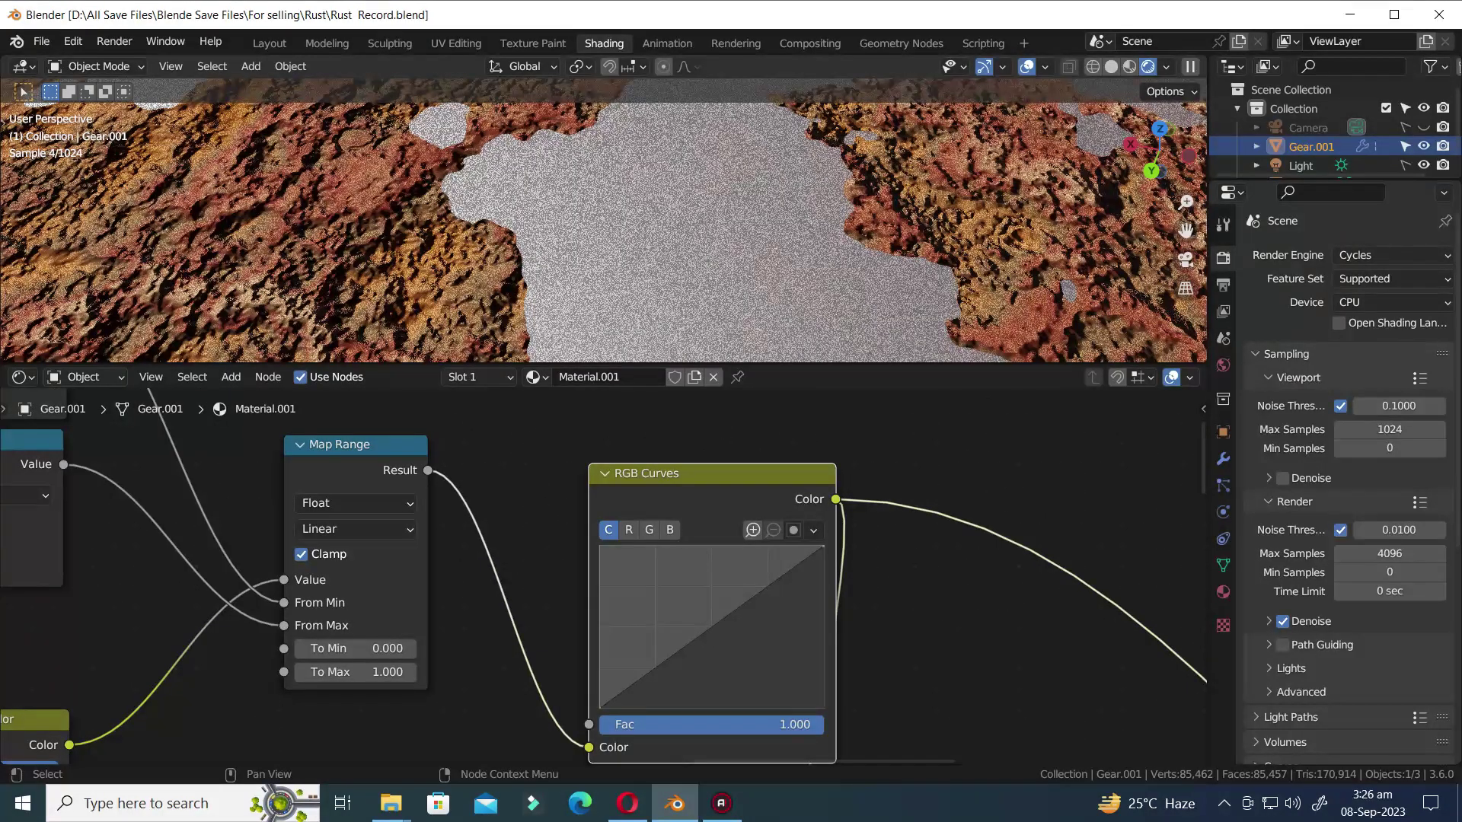
- Bend the RGB Curves upward with a control point at 0.2872, 0.6850 and save the file
{"action": "left_click_drag", "start_coordinate": [670, 657], "coordinate": [669, 604]}
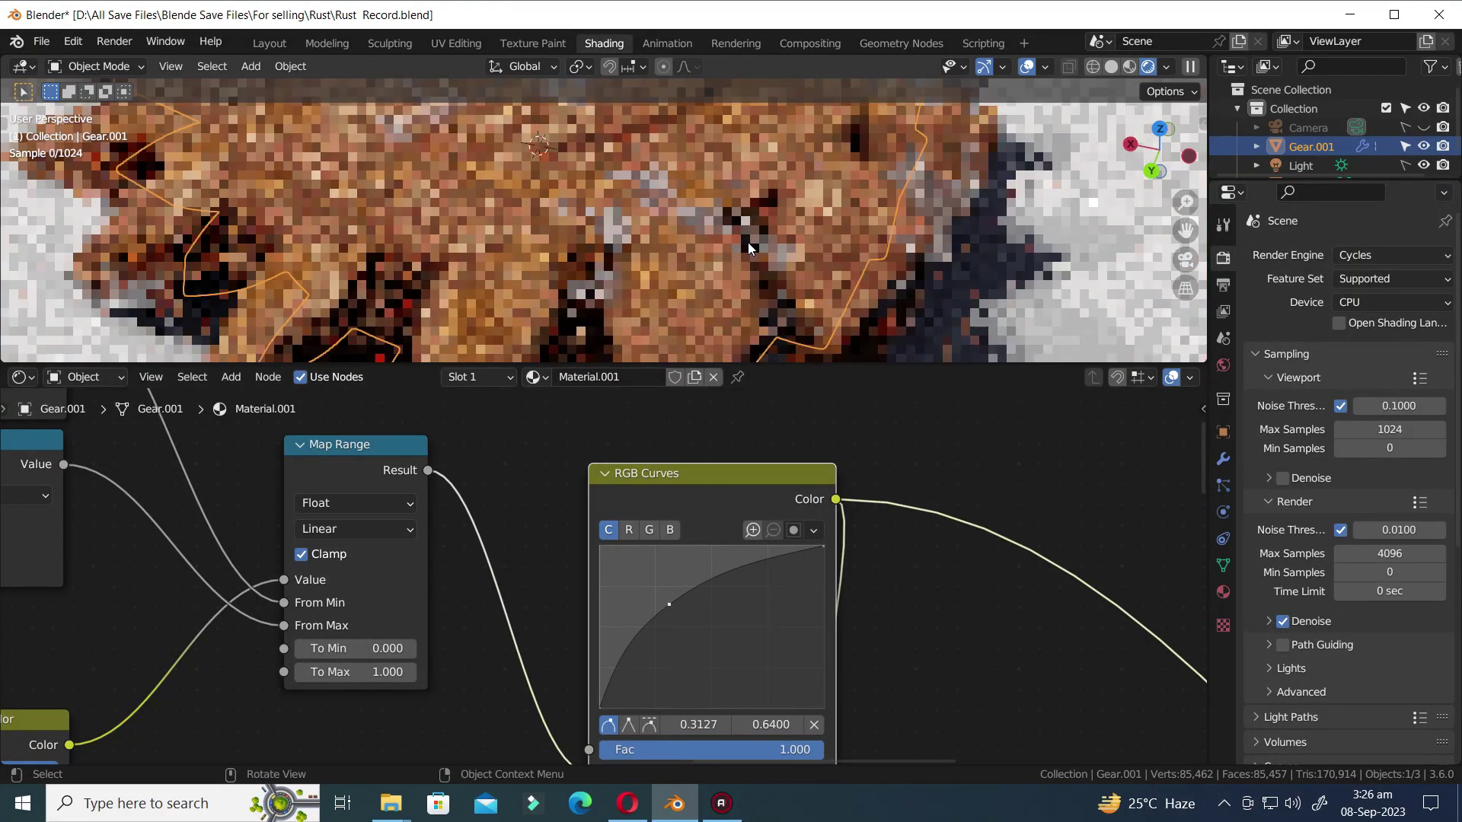
{"action": "left_click_drag", "start_coordinate": [673, 604], "coordinate": [668, 597]}
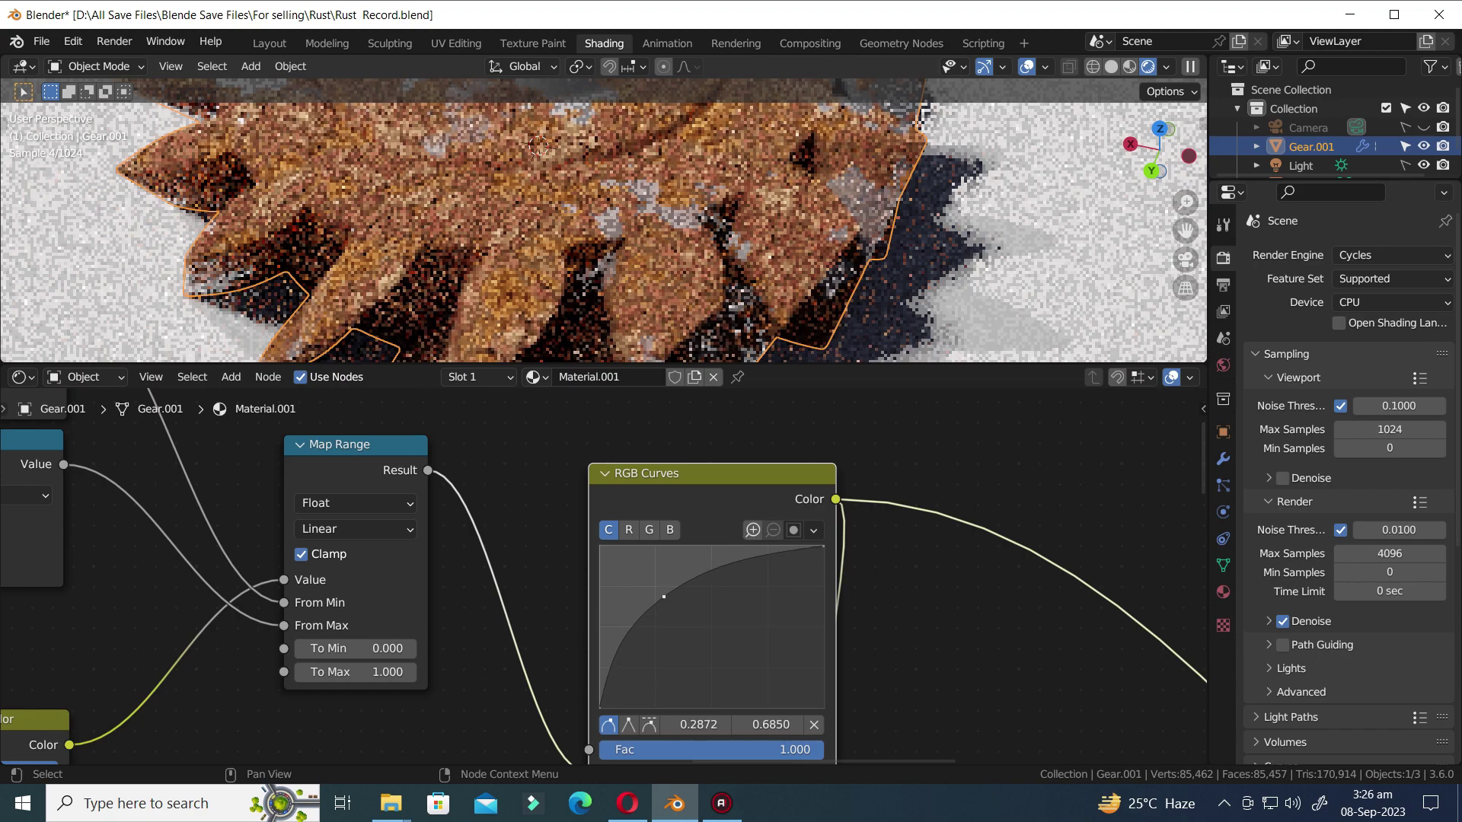
{"action": "key", "text": "ctrl+s"}
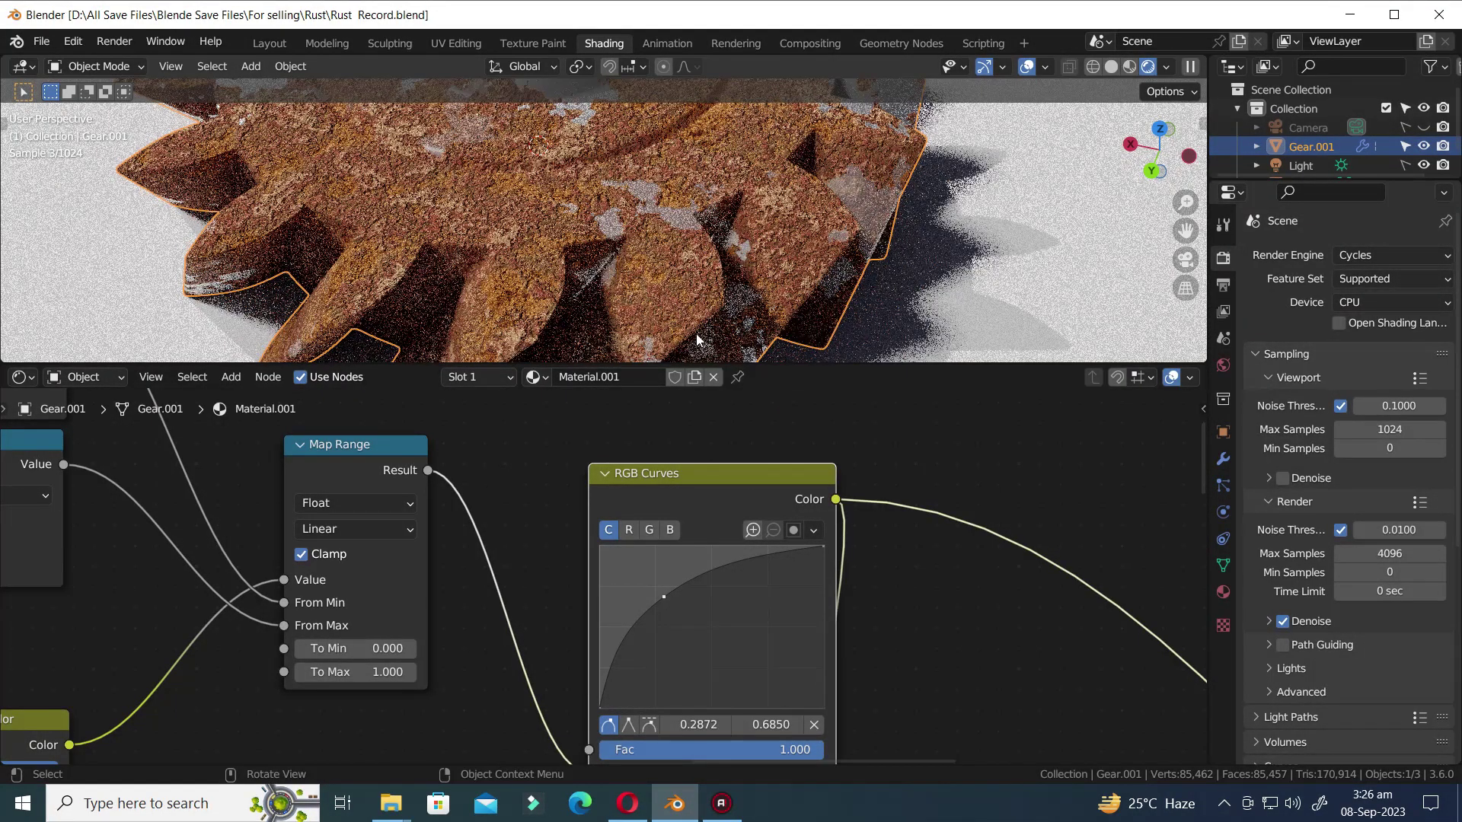
- Switch to the Layout workspace and inspect the rusted gear in the rendered view
{"action": "scroll", "coordinate": [713, 297], "scroll_direction": "down", "scroll_amount": 3}
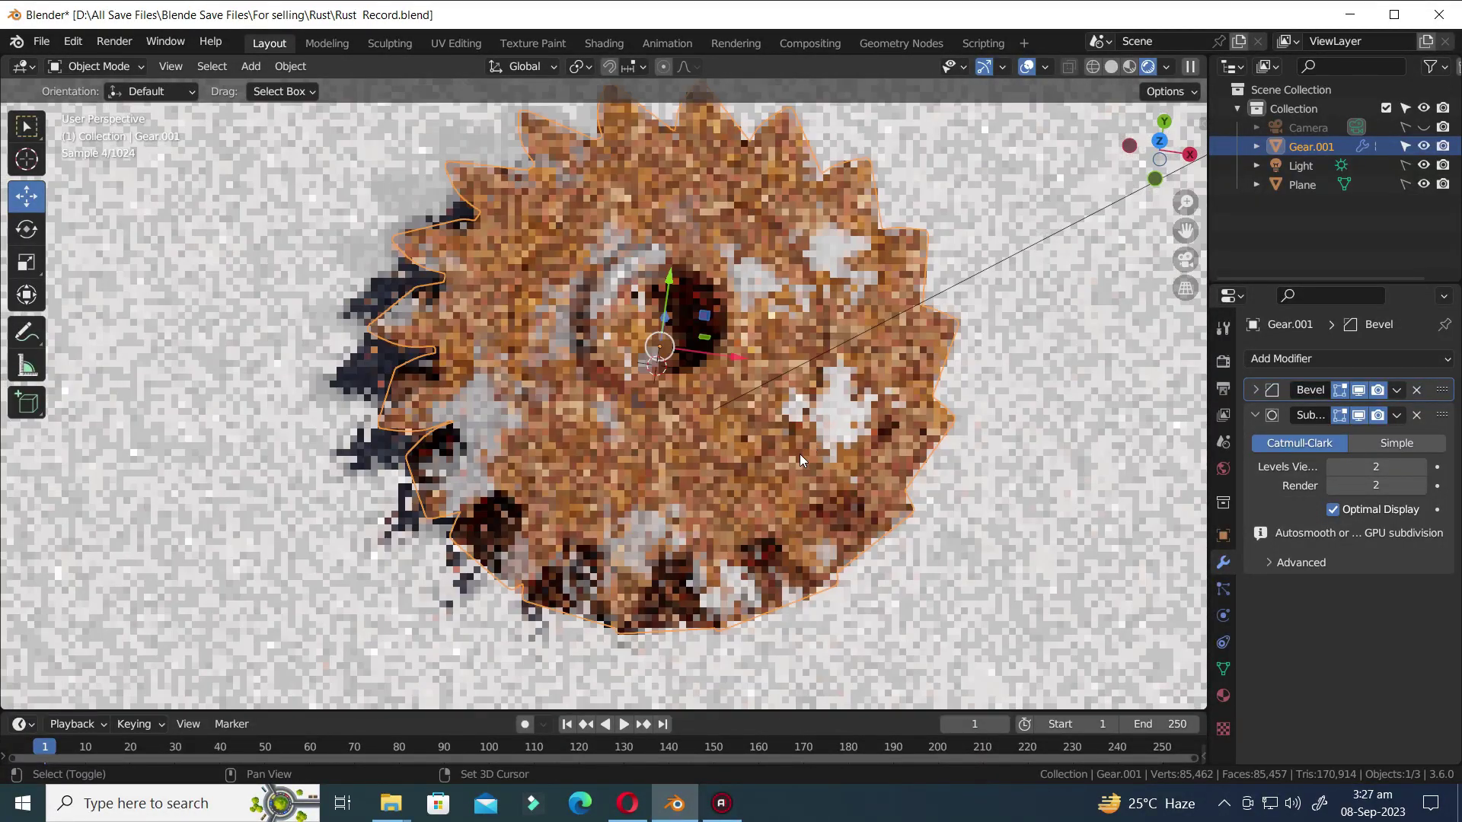
{"action": "middle_click_drag", "start_coordinate": [800, 454], "coordinate": [770, 487], "text": "shift"}
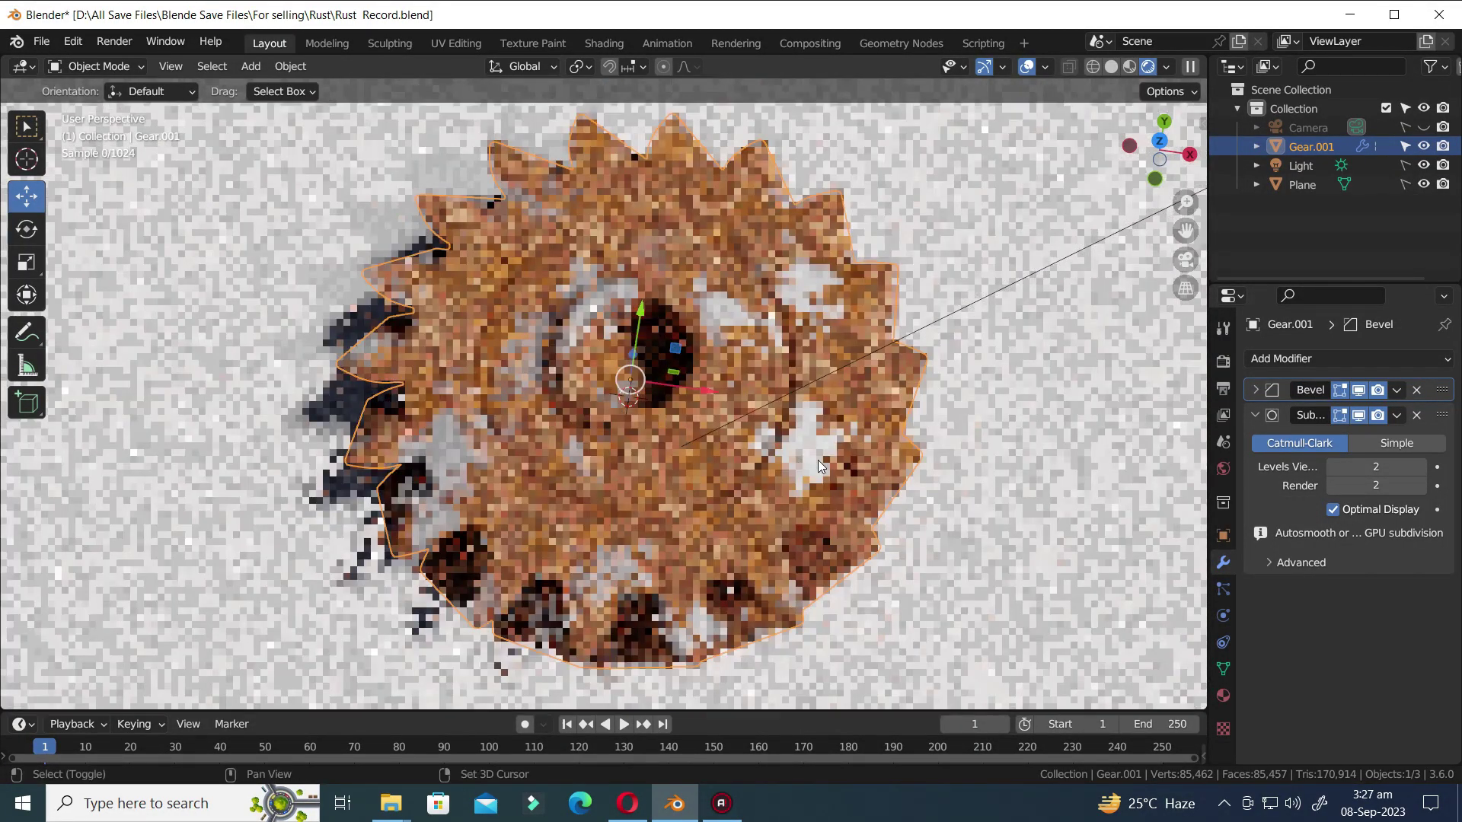